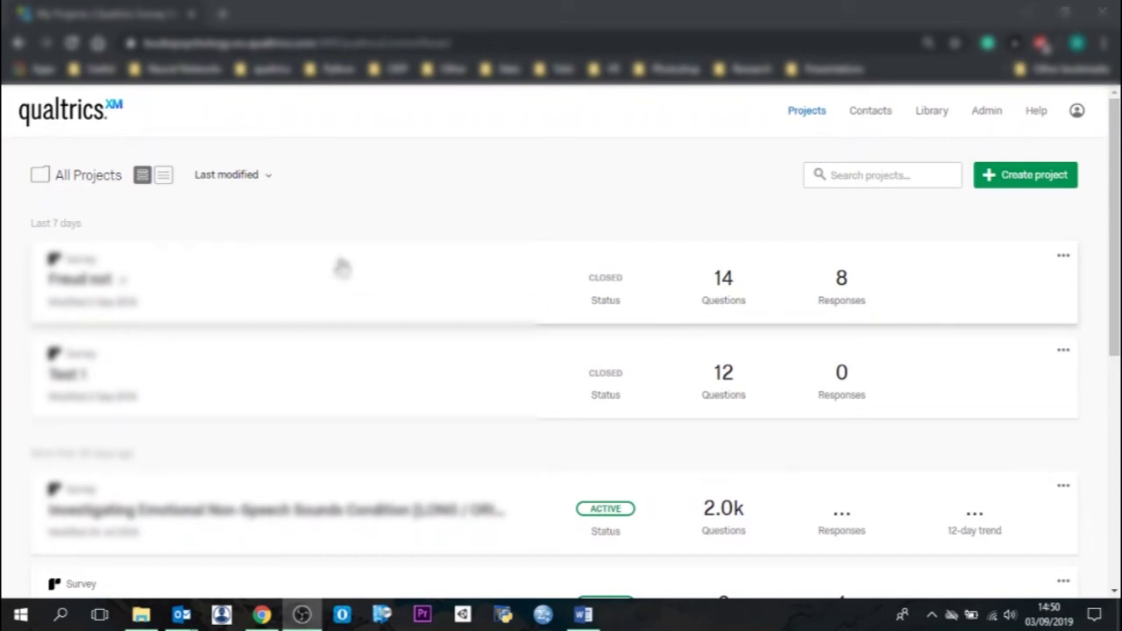
Step: Show the projects as a compact list, sort them by project name, and return the sorting to last modified
{"action": "left_click", "coordinate": [164, 179]}
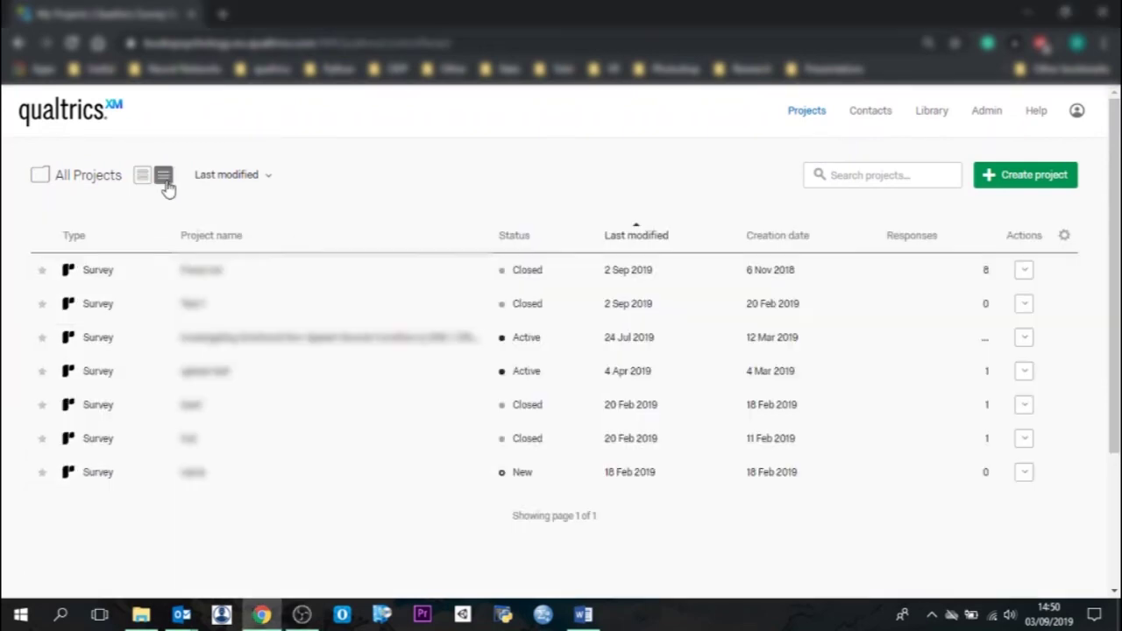
{"action": "left_click", "coordinate": [251, 183]}
{"action": "left_click", "coordinate": [248, 231]}
{"action": "left_click", "coordinate": [229, 174]}
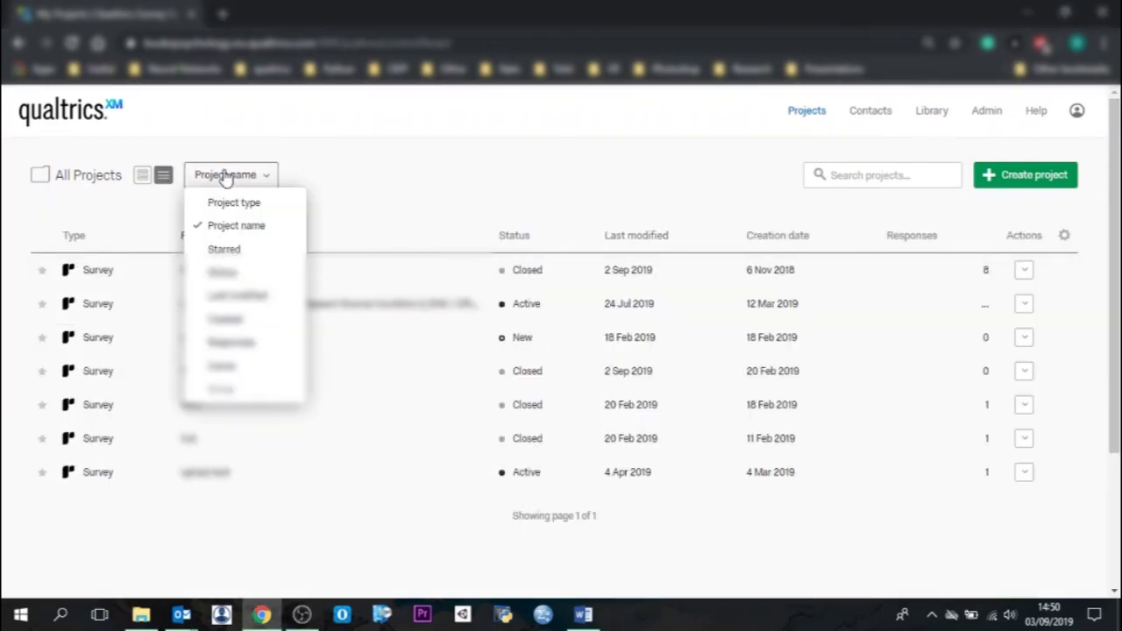
{"action": "left_click", "coordinate": [249, 294]}
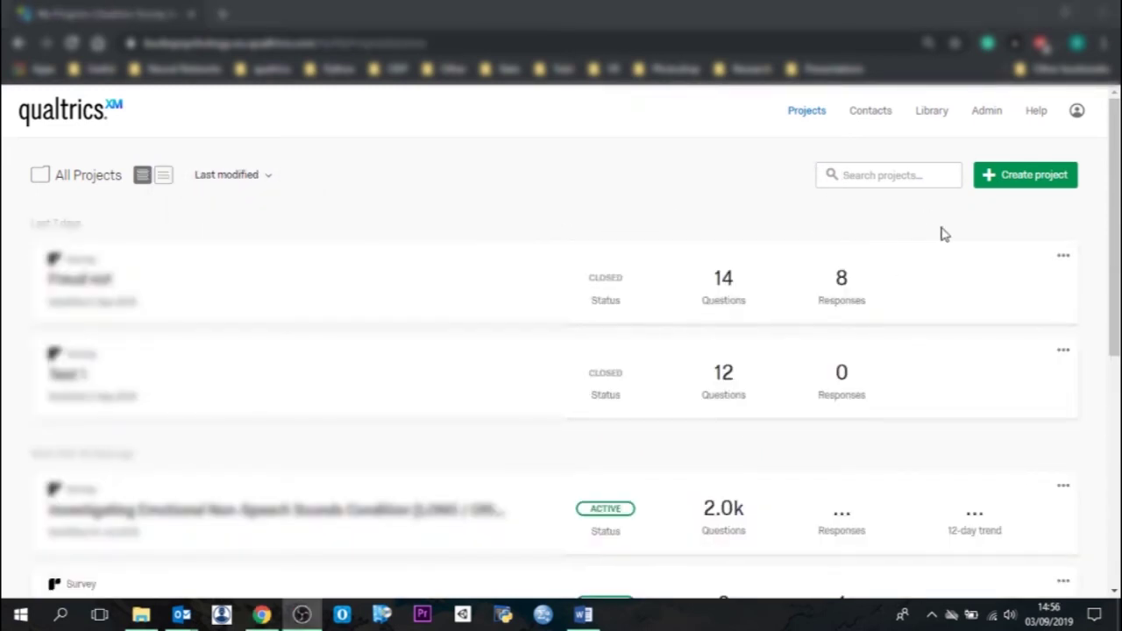
Step: Create a blank survey project named "Qualtrics Video"
{"action": "left_click", "coordinate": [1027, 193]}
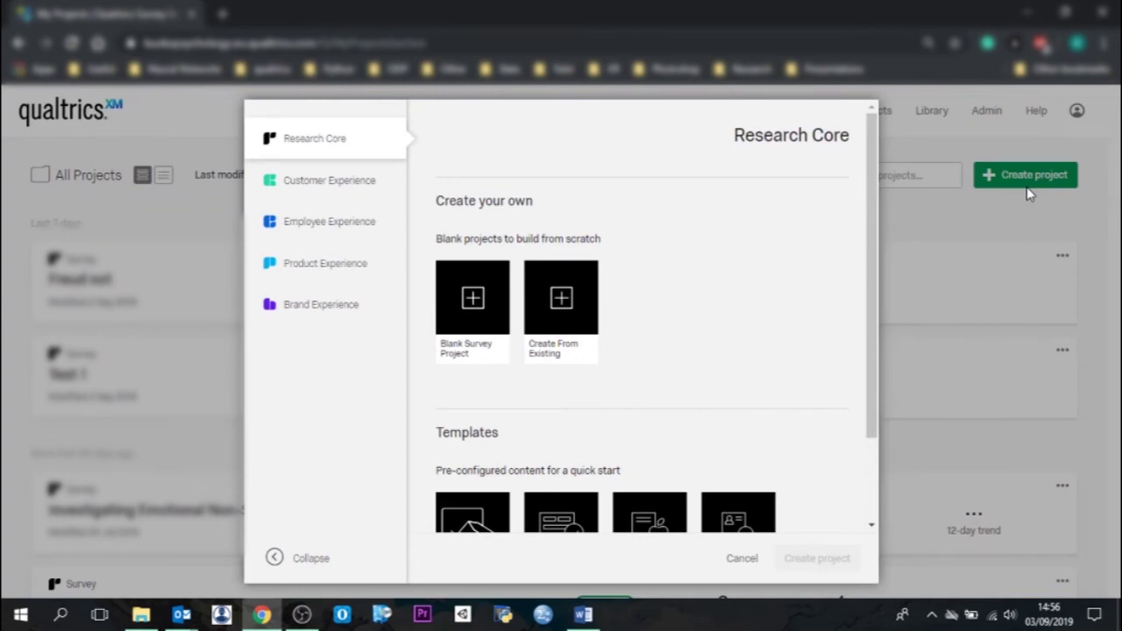
{"action": "left_click", "coordinate": [482, 296]}
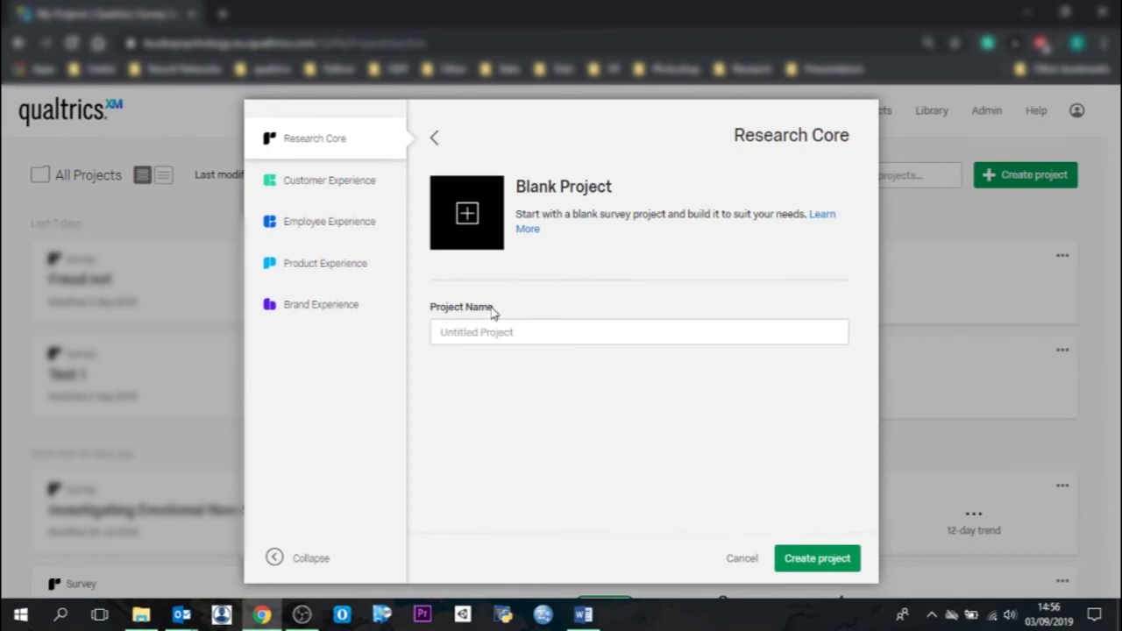
{"action": "left_click", "coordinate": [529, 333]}
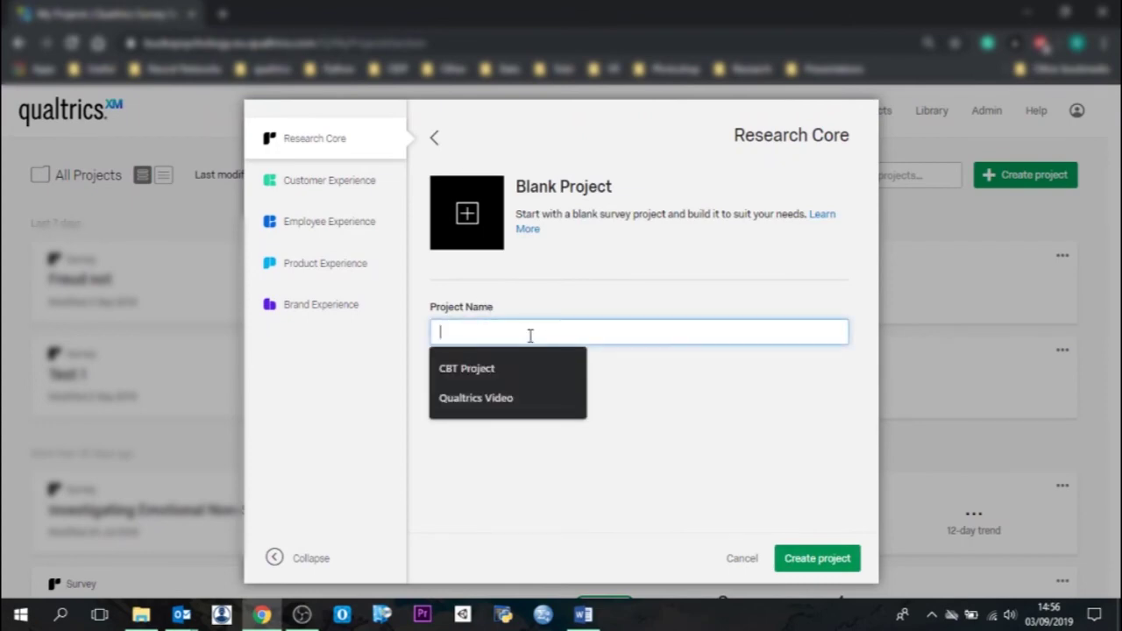
{"action": "left_click", "coordinate": [505, 396]}
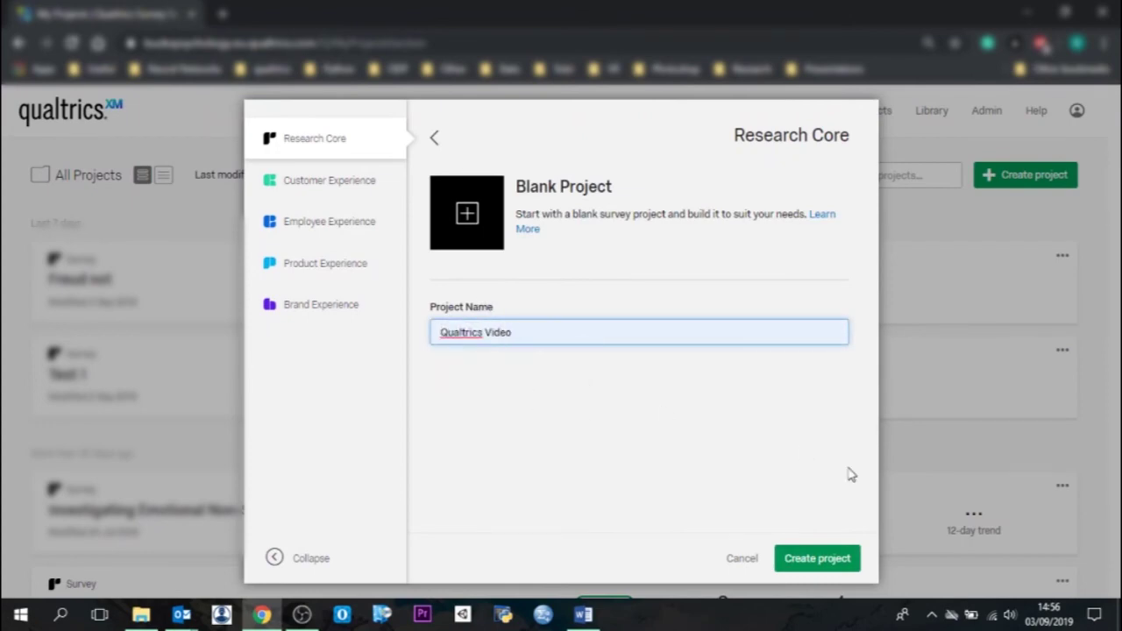
{"action": "left_click", "coordinate": [828, 559]}
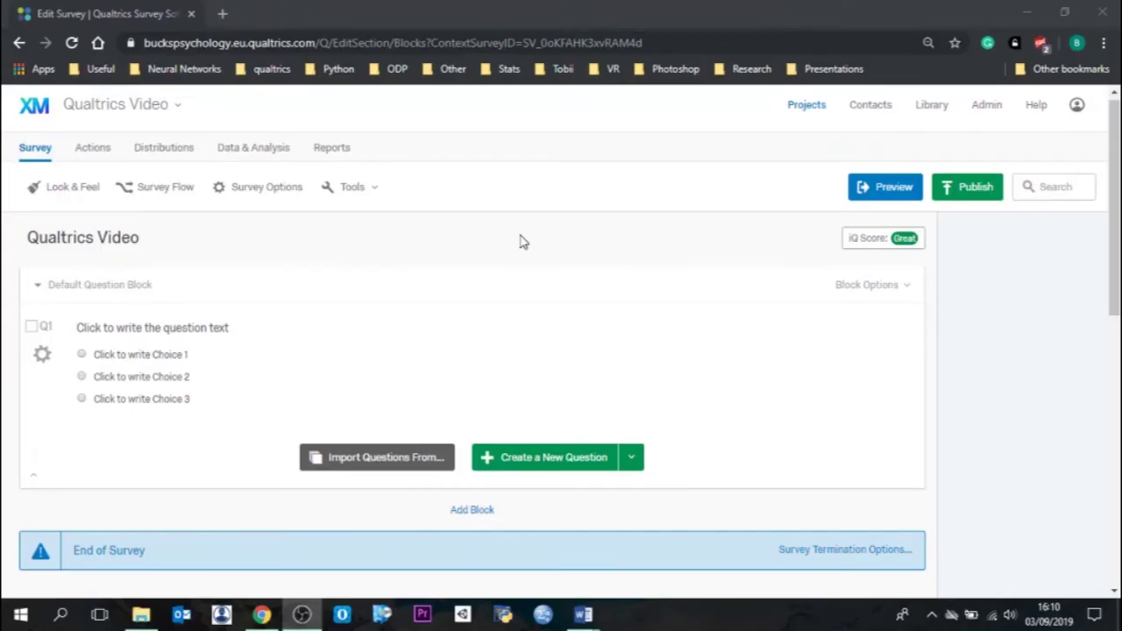
Step: Rename the default question block to "Information Sheet", correcting the spelling
{"action": "left_click", "coordinate": [116, 285]}
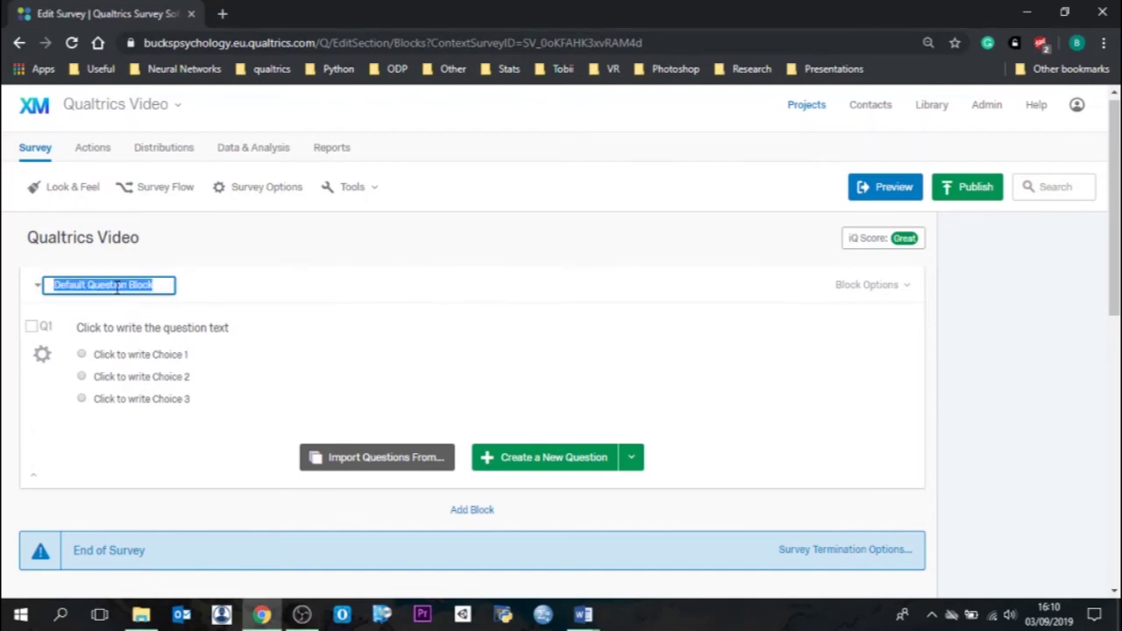
{"action": "type", "text": "Information Sheet"}
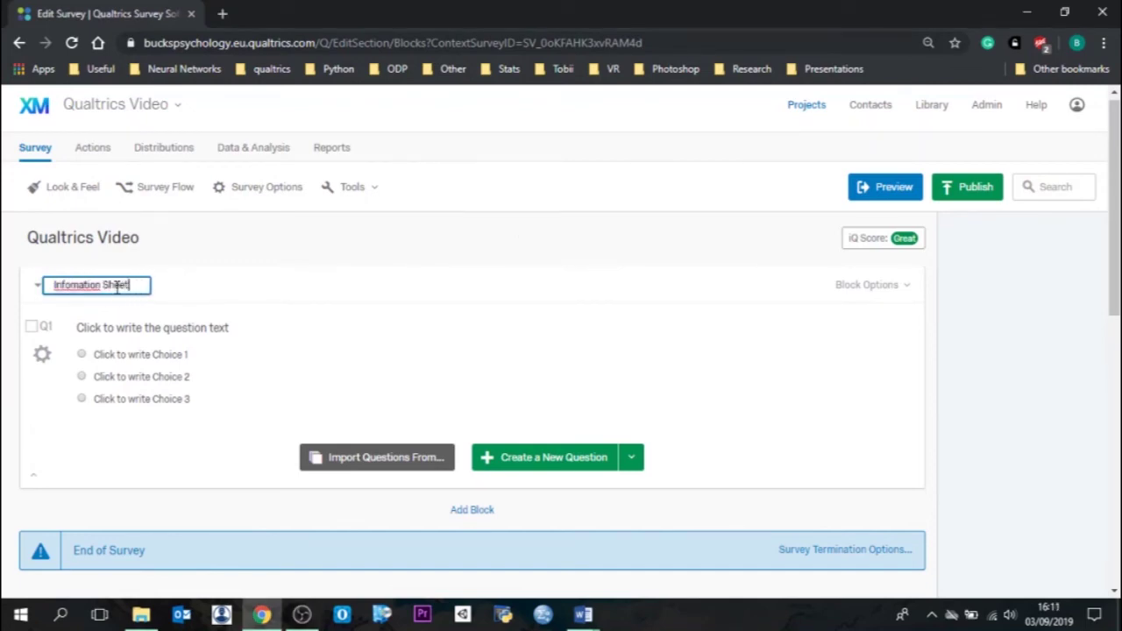
{"action": "right_click", "coordinate": [88, 286]}
{"action": "left_click", "coordinate": [112, 299]}
Step: Add a block below the Information Sheet block and name it "Consent Form"
{"action": "left_click", "coordinate": [478, 511]}
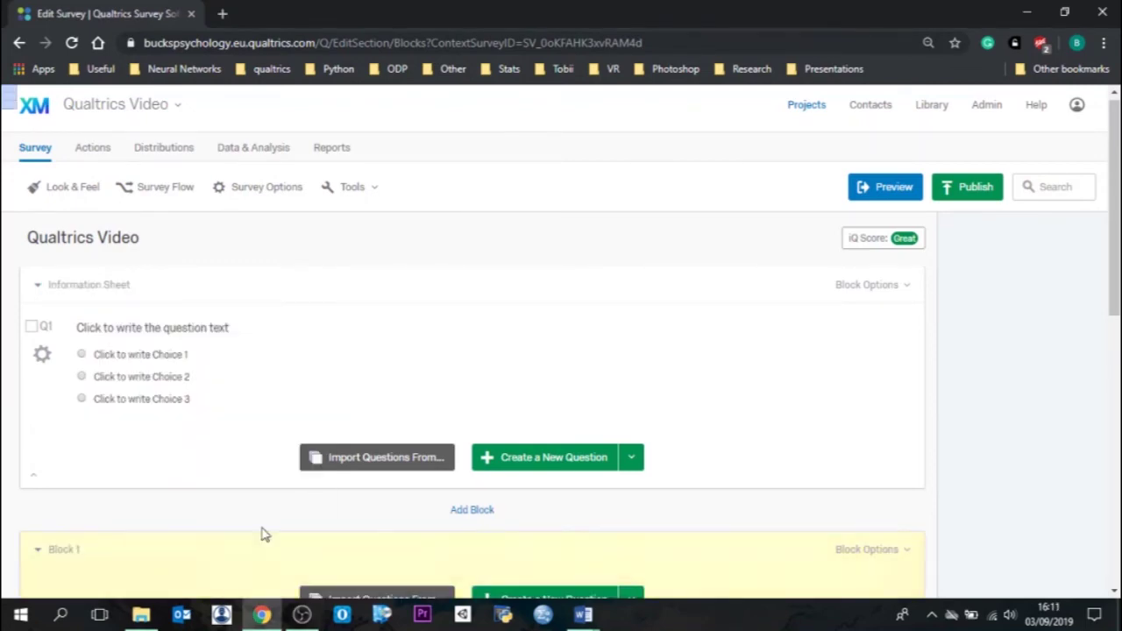
{"action": "left_click", "coordinate": [74, 549]}
{"action": "type", "text": "Consent Form"}
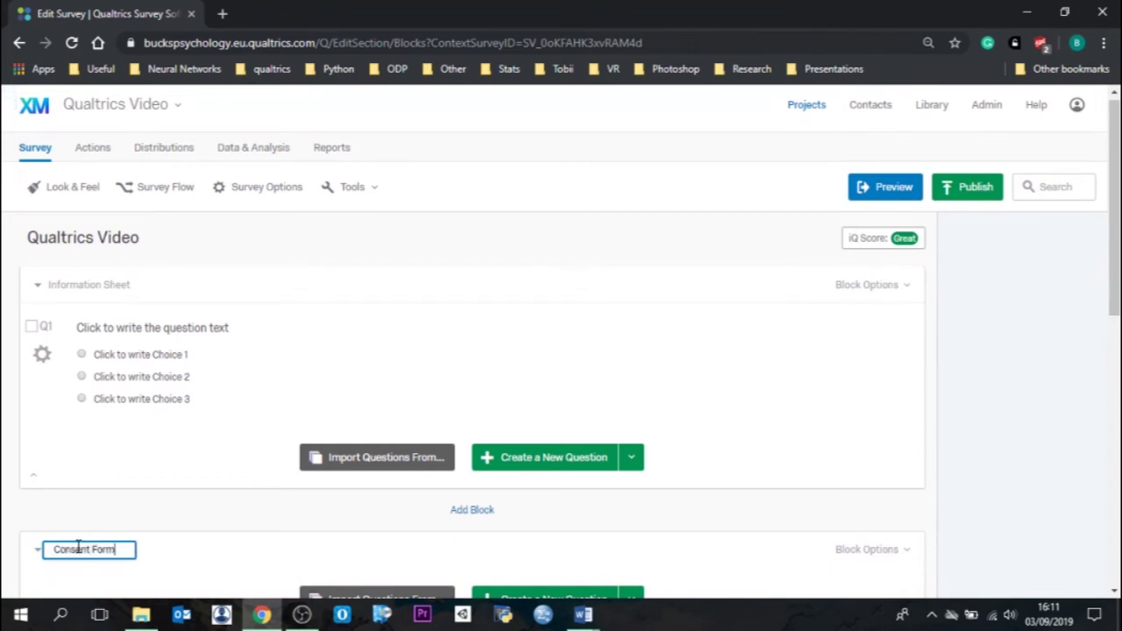
Step: Add a block below the Consent Form block and name it "Demographic Information"
{"action": "left_click_drag", "start_coordinate": [1112, 255], "coordinate": [1105, 428]}
{"action": "left_click", "coordinate": [472, 399]}
{"action": "left_click", "coordinate": [77, 439]}
{"action": "type", "text": "Demographic Information"}
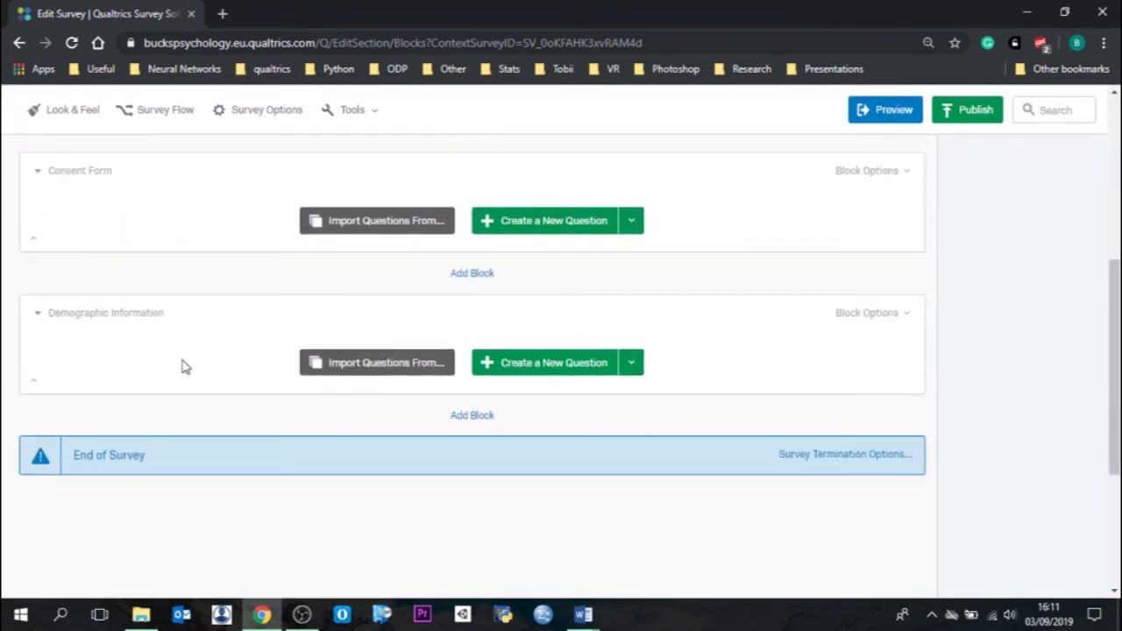
Step: Add a block below the Demographic Information block and name it "Questionnaire 1"
{"action": "left_click", "coordinate": [471, 414]}
{"action": "left_click", "coordinate": [67, 454]}
{"action": "type", "text": "Questionnaire 1"}
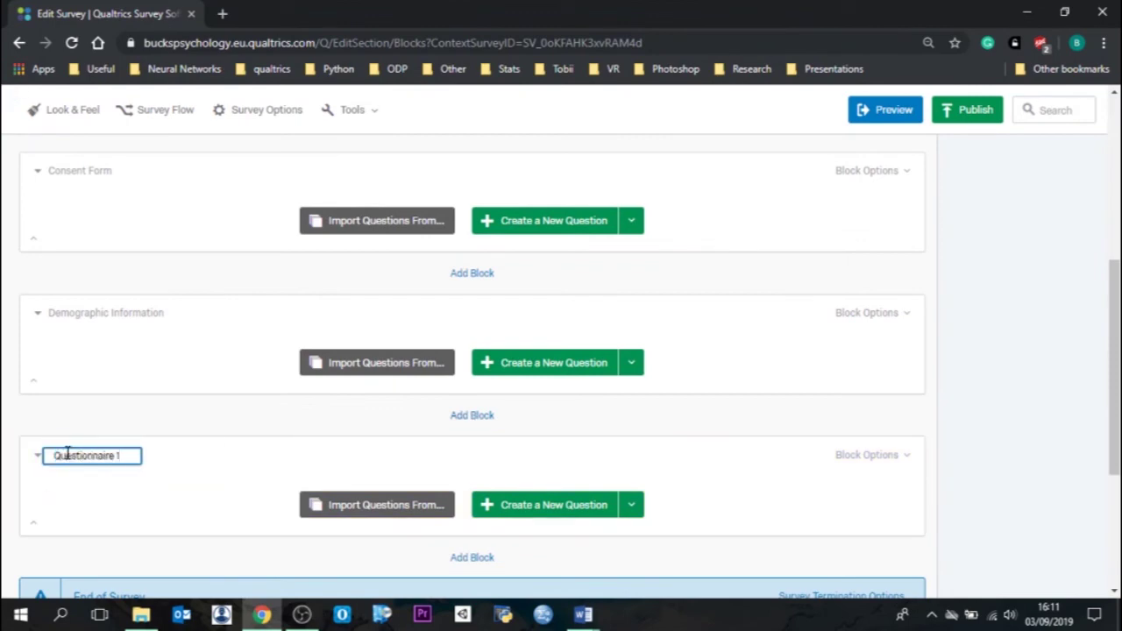
{"action": "triple_click", "coordinate": [67, 454]}
{"action": "key", "text": "Return"}
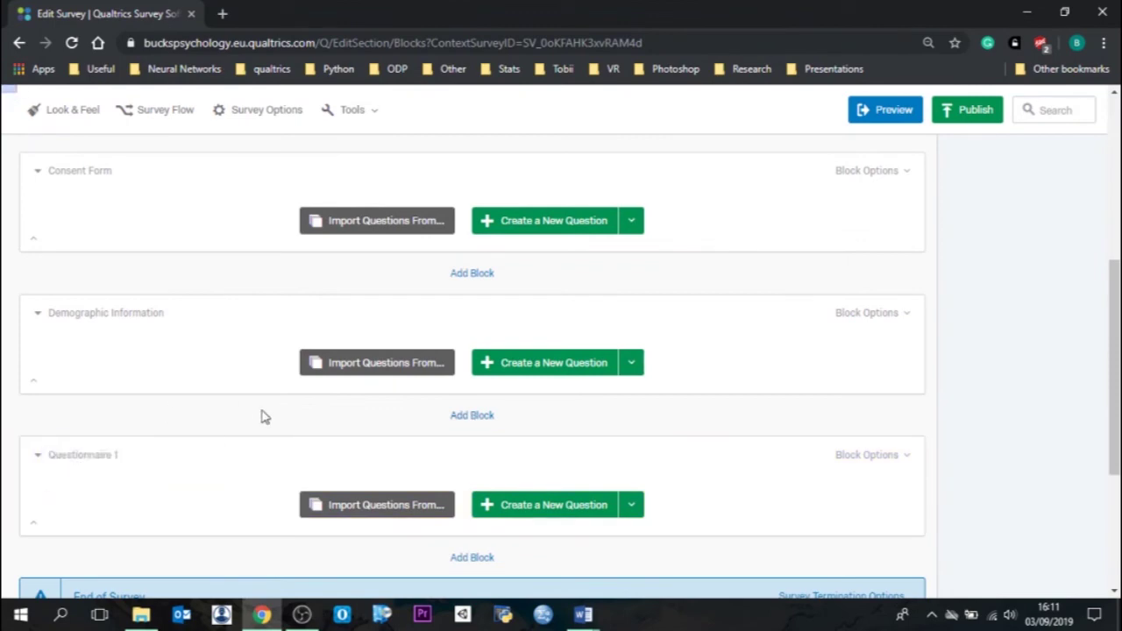
Step: Add a block below the Questionnaire 1 block and name it "Questionnaire 2"
{"action": "left_click", "coordinate": [472, 558]}
{"action": "left_click", "coordinate": [68, 266]}
{"action": "type", "text": "Questionnaire"}
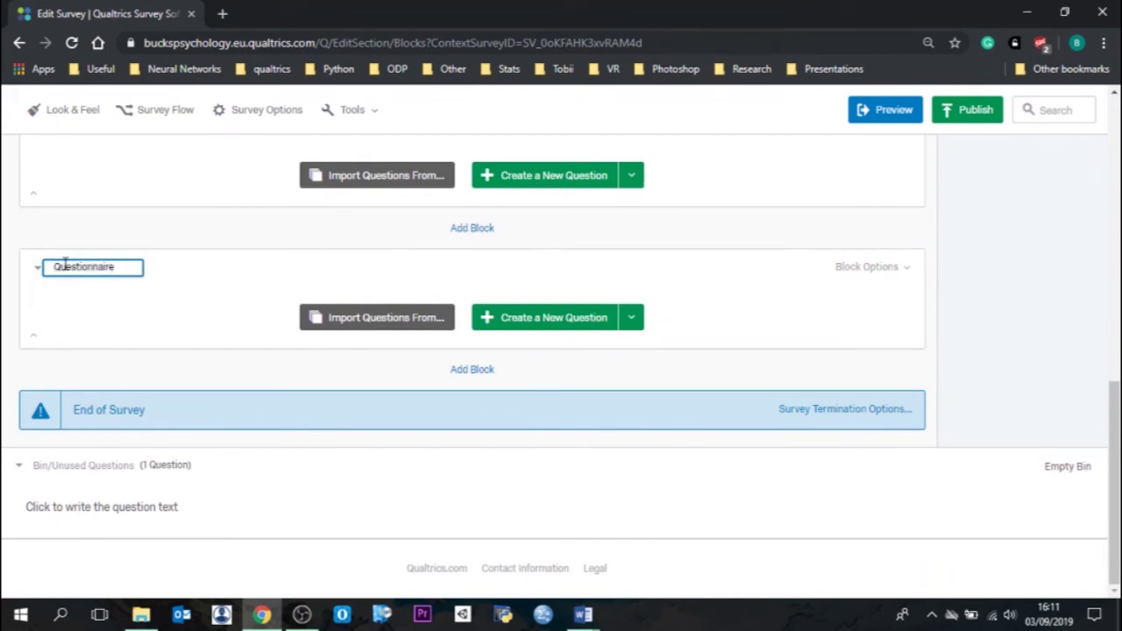
{"action": "type", "text": " 2"}
Step: Add a final block below Questionnaire 2 and name it "Debrief"
{"action": "left_click", "coordinate": [472, 369]}
{"action": "left_click", "coordinate": [70, 409]}
{"action": "type", "text": "Debrief"}
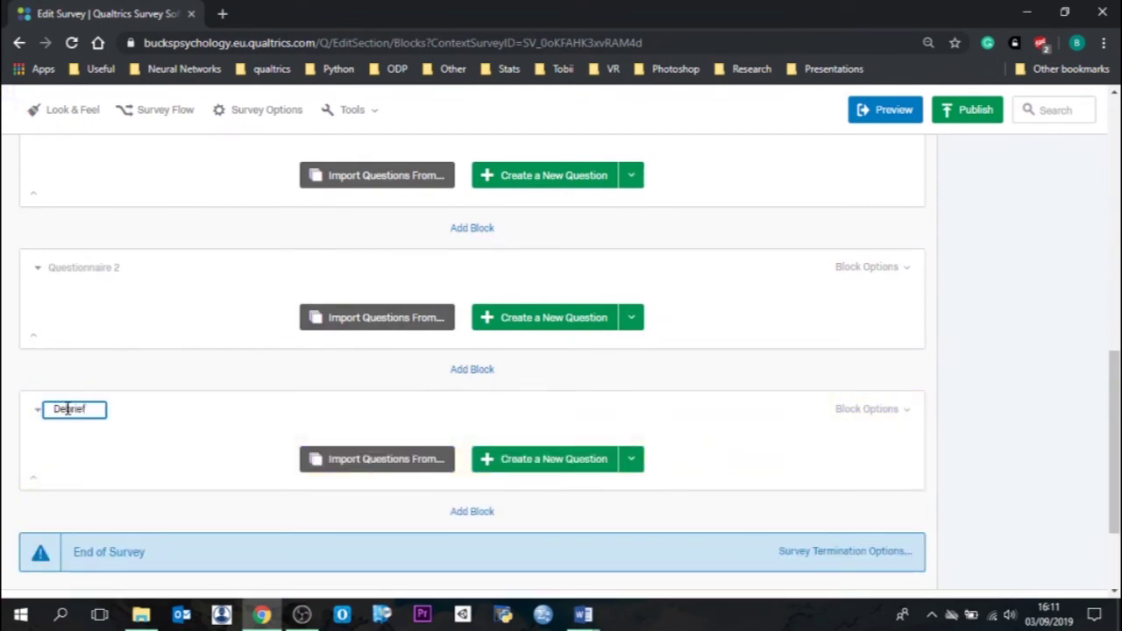
{"action": "key", "text": "Return"}
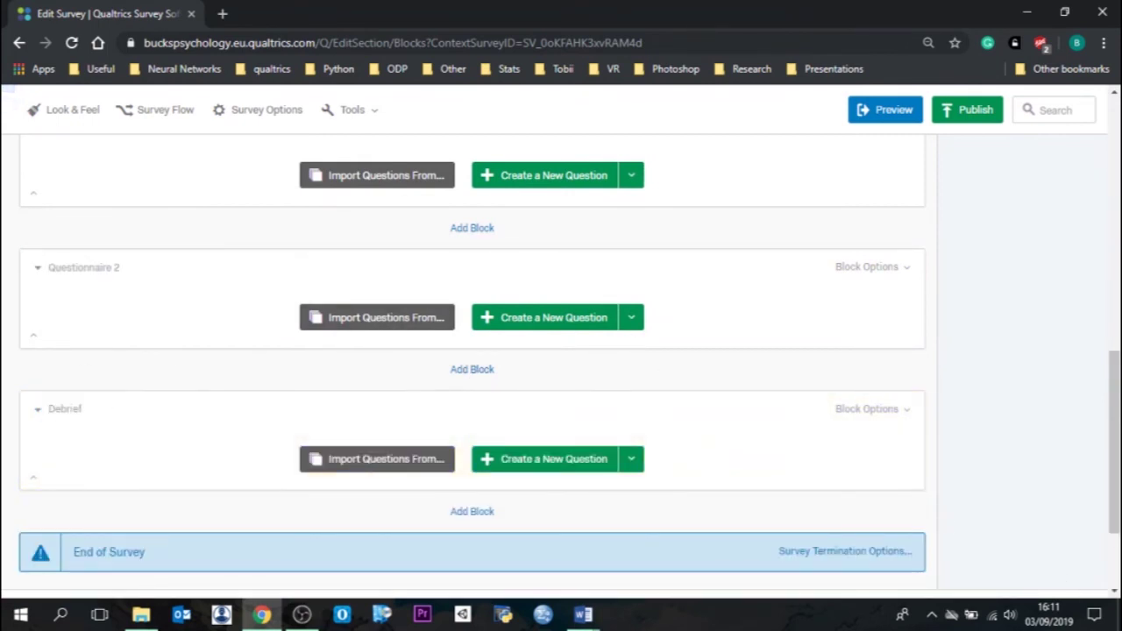
Step: Change question Q1 in the Information Sheet block from multiple choice to descriptive text
{"action": "left_click_drag", "start_coordinate": [1115, 521], "coordinate": [1115, 421]}
{"action": "scroll", "coordinate": [389, 280], "scroll_direction": "up", "scroll_amount": 6}
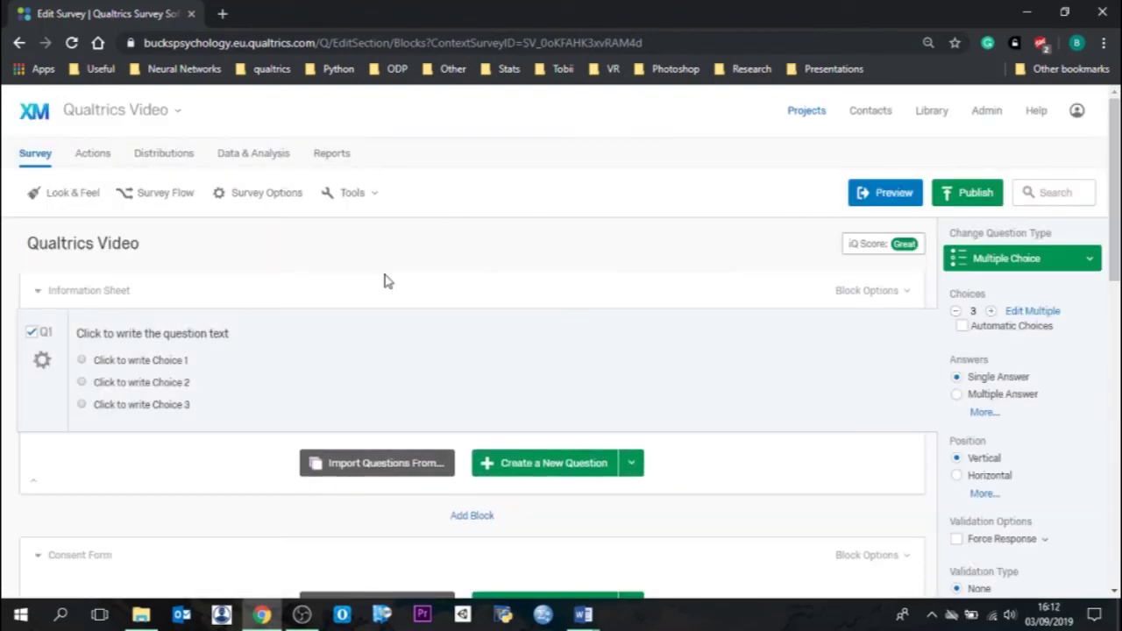
{"action": "left_click", "coordinate": [376, 336]}
{"action": "left_click", "coordinate": [600, 419]}
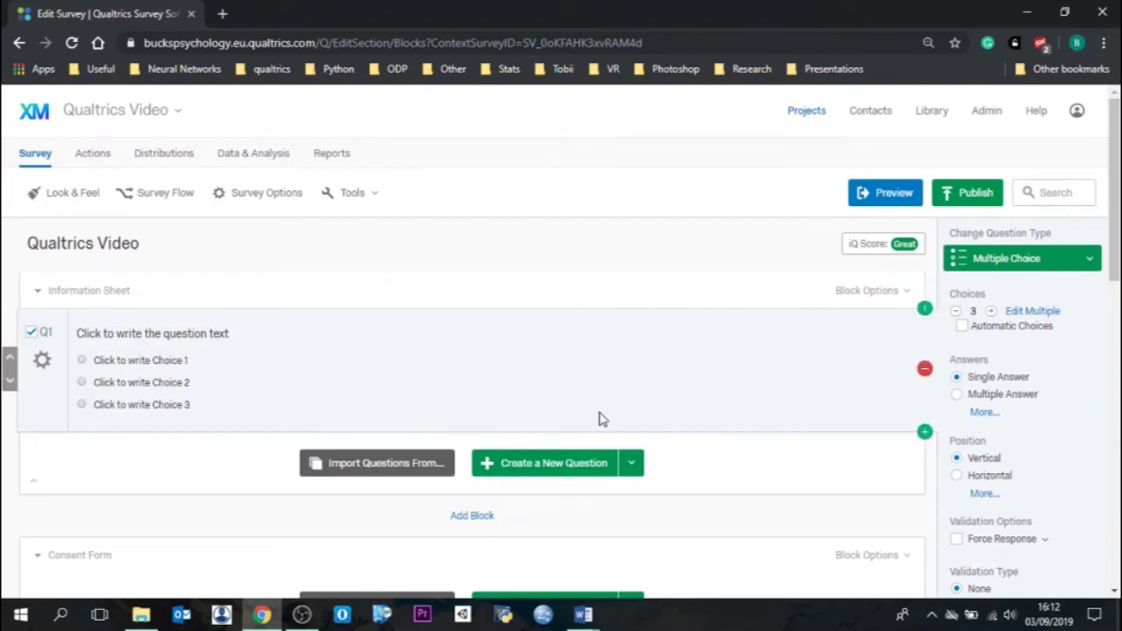
{"action": "left_click", "coordinate": [1072, 263]}
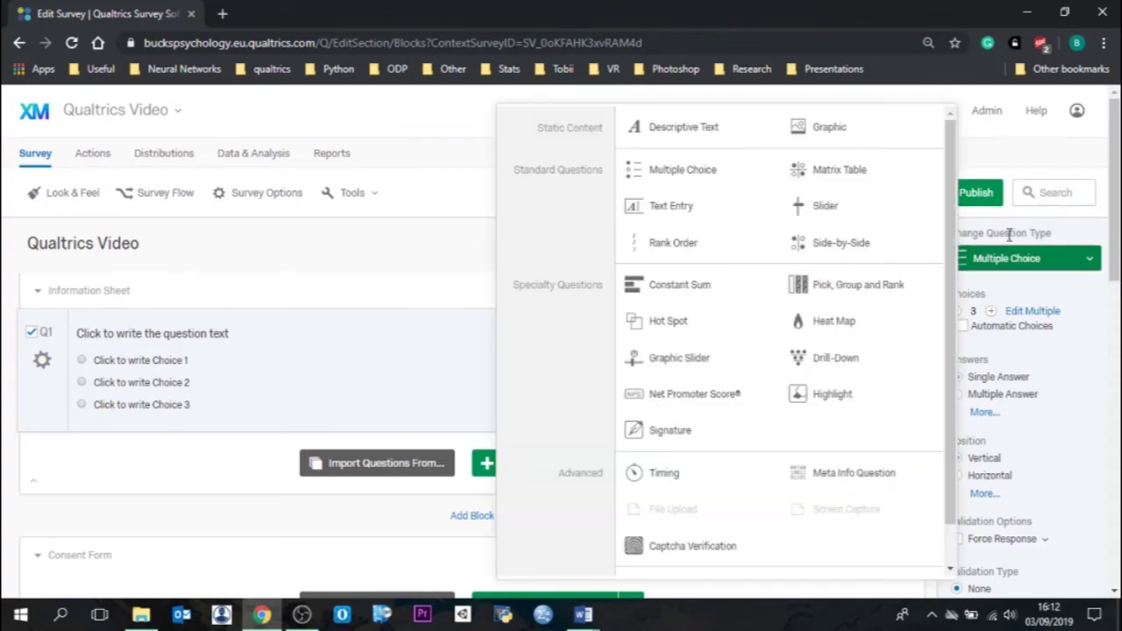
{"action": "left_click", "coordinate": [688, 125]}
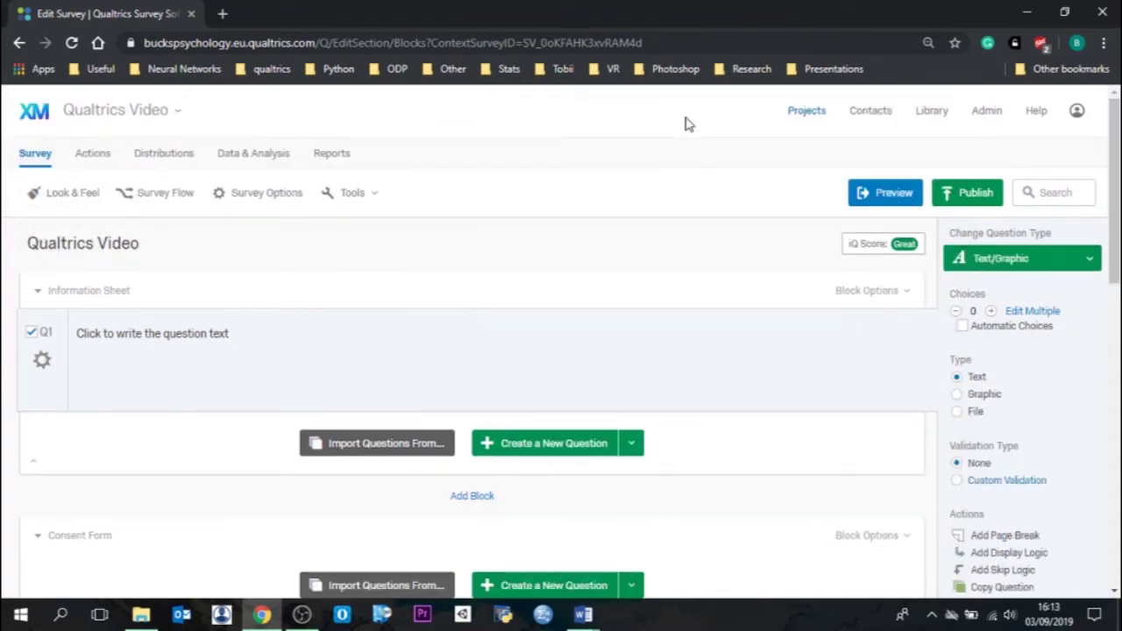
Step: Replace the placeholder text of Q1 with the copied participant information sheet text
{"action": "left_click", "coordinate": [201, 333]}
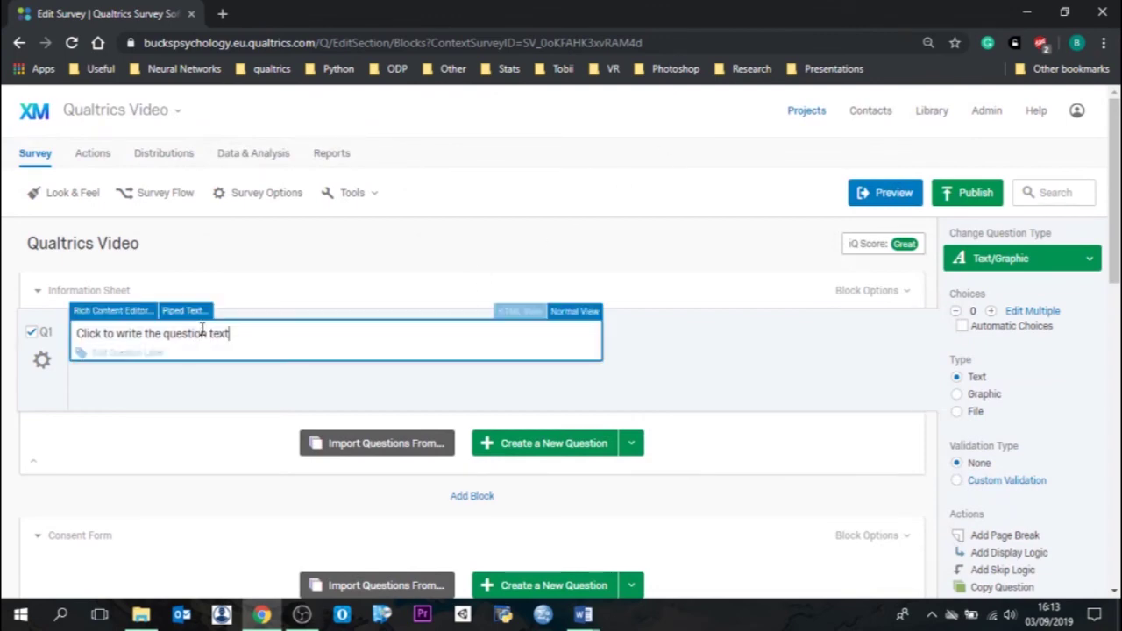
{"action": "left_click_drag", "start_coordinate": [185, 334], "coordinate": [55, 340]}
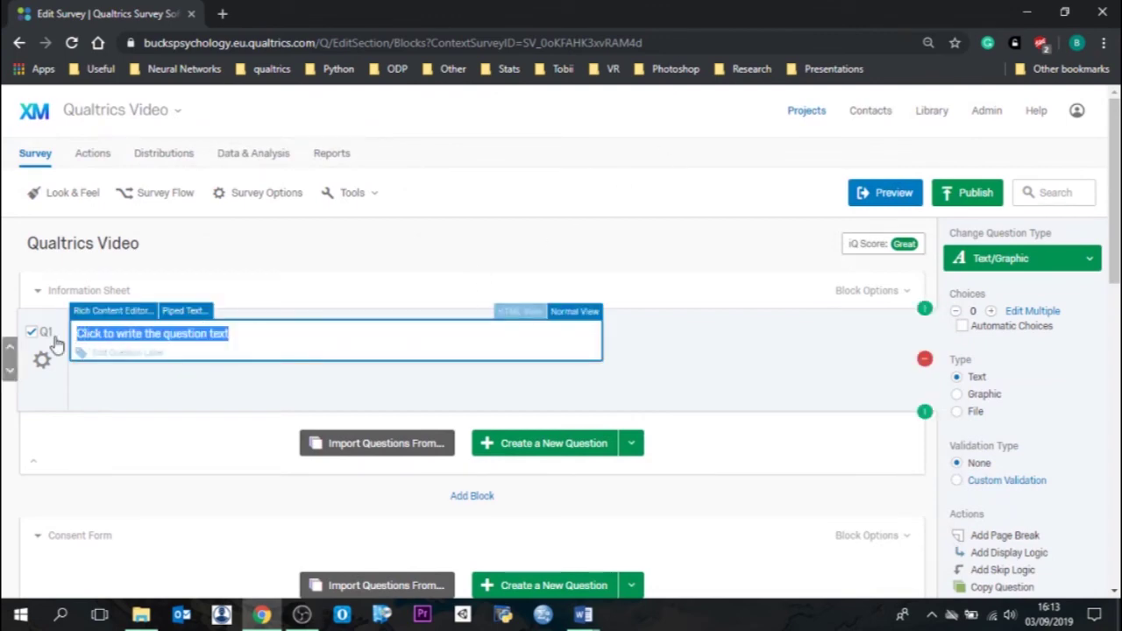
{"action": "key", "text": "BackSpace"}
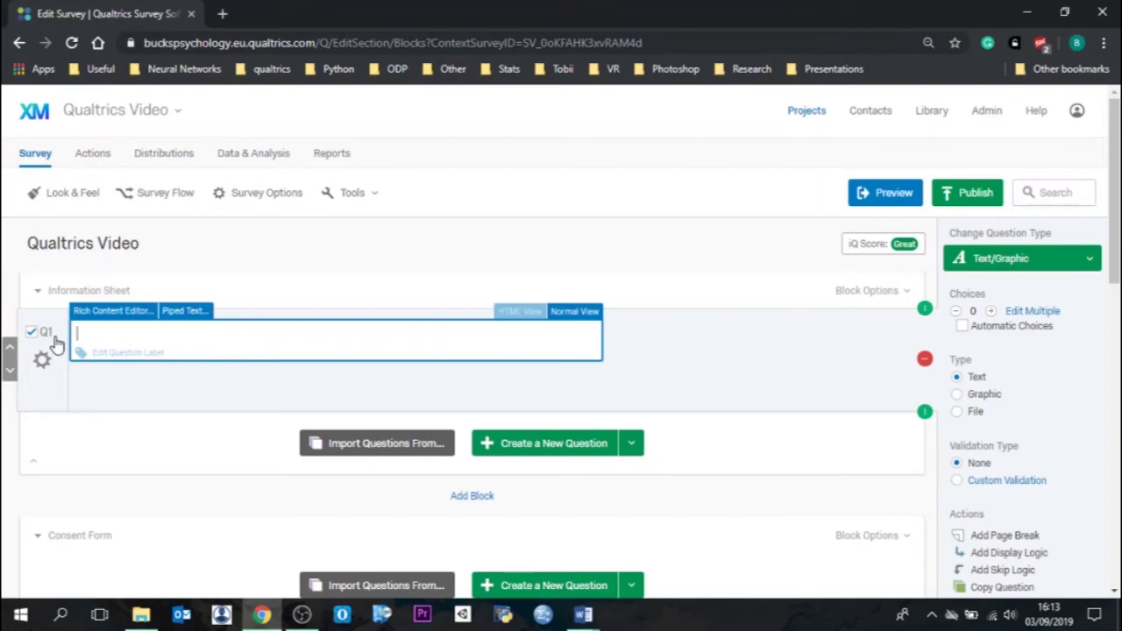
{"action": "key", "text": "ctrl+v"}
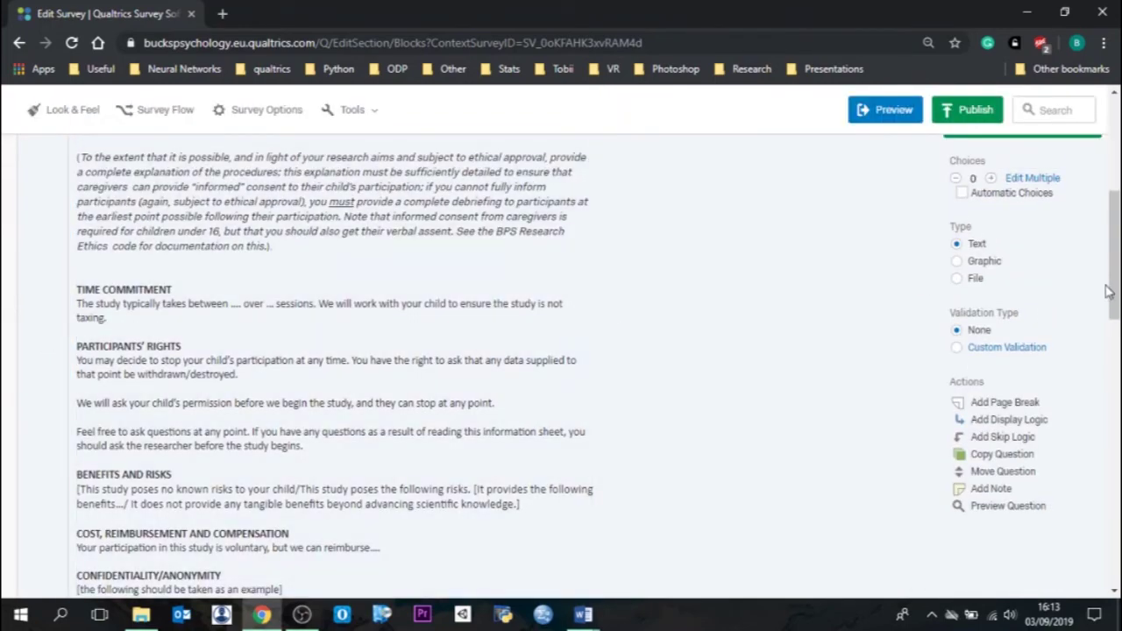
Step: Open the information sheet text in the rich content editor and examine its font and size options
{"action": "scroll", "coordinate": [684, 333], "scroll_direction": "up", "scroll_amount": 5}
{"action": "left_click", "coordinate": [313, 272]}
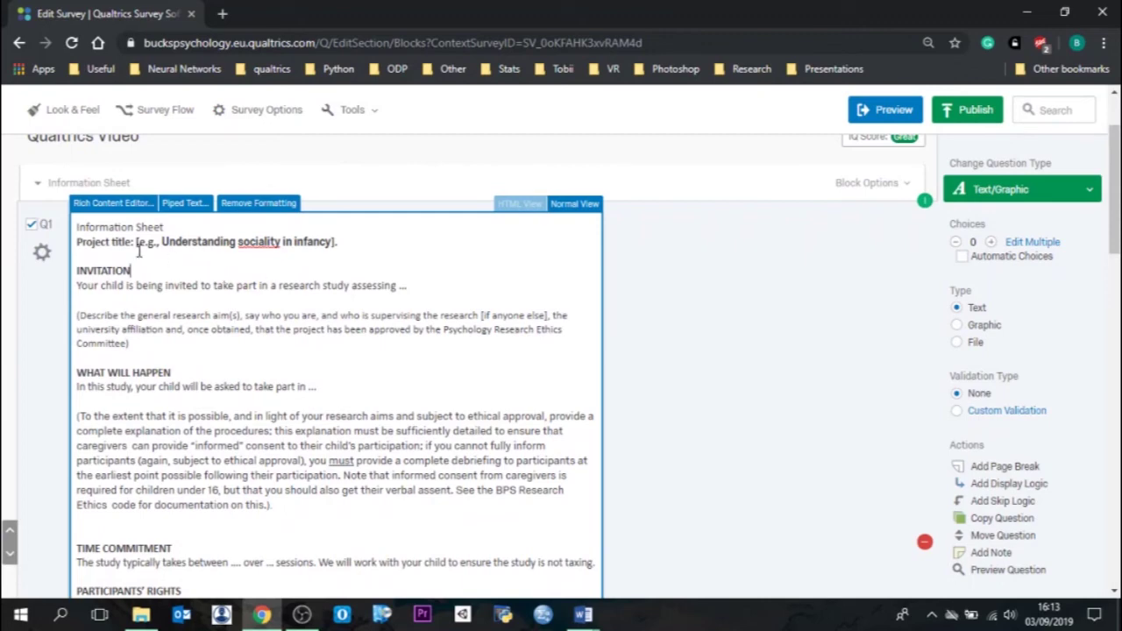
{"action": "left_click", "coordinate": [109, 205]}
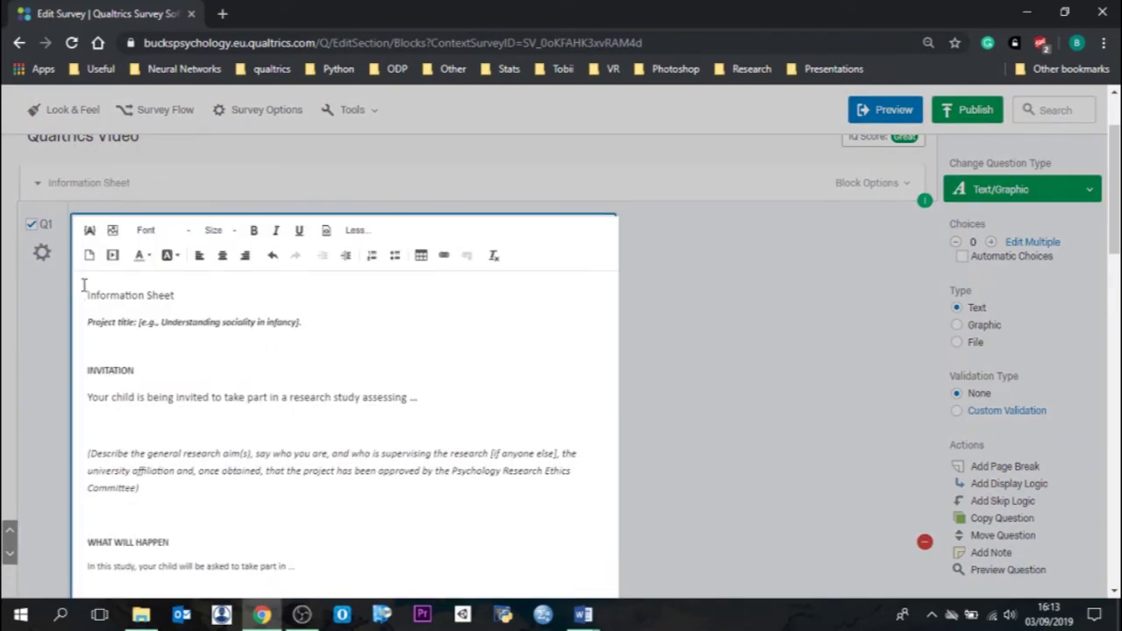
{"action": "left_click", "coordinate": [172, 233]}
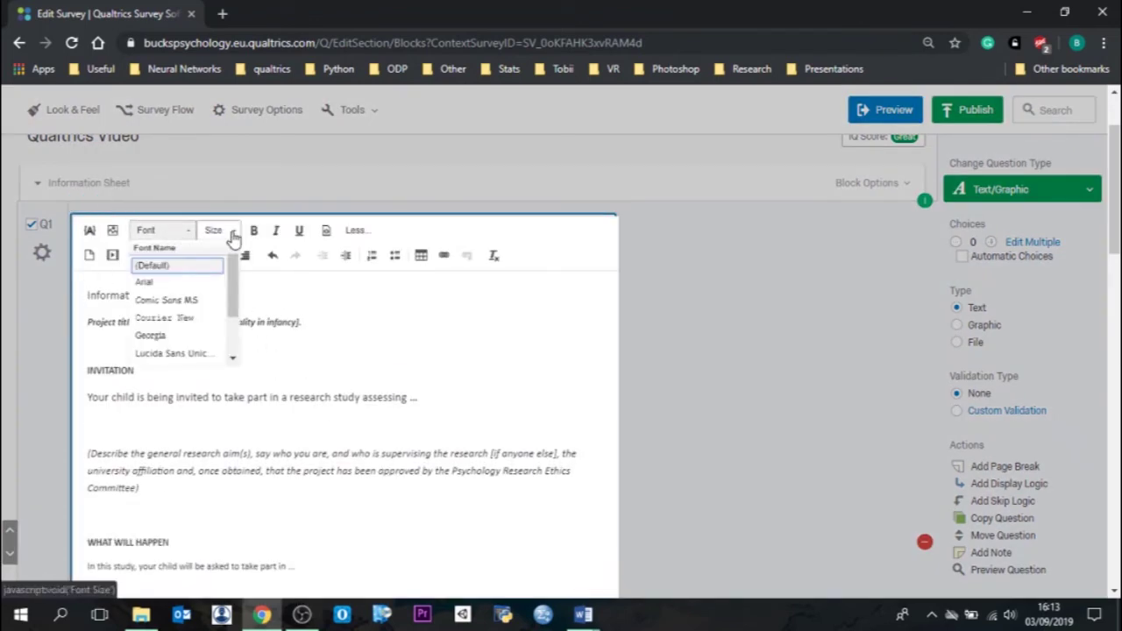
{"action": "left_click", "coordinate": [232, 237]}
{"action": "left_click", "coordinate": [426, 319]}
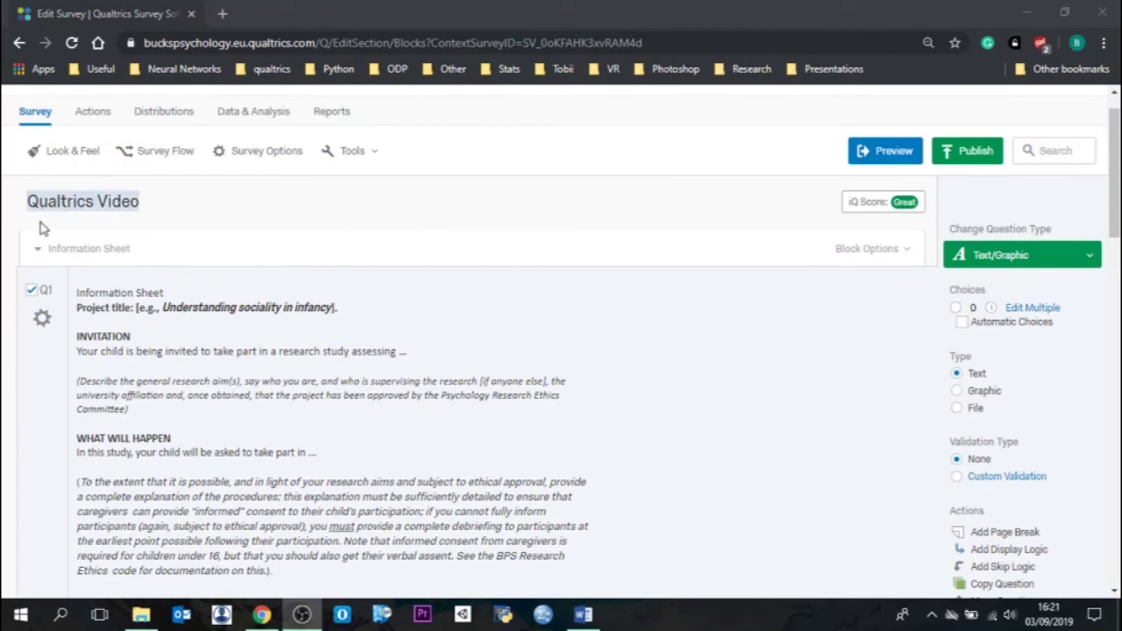
Step: Collapse the Information Sheet block and add a descriptive text question to the Consent Form block
{"action": "left_click", "coordinate": [38, 249]}
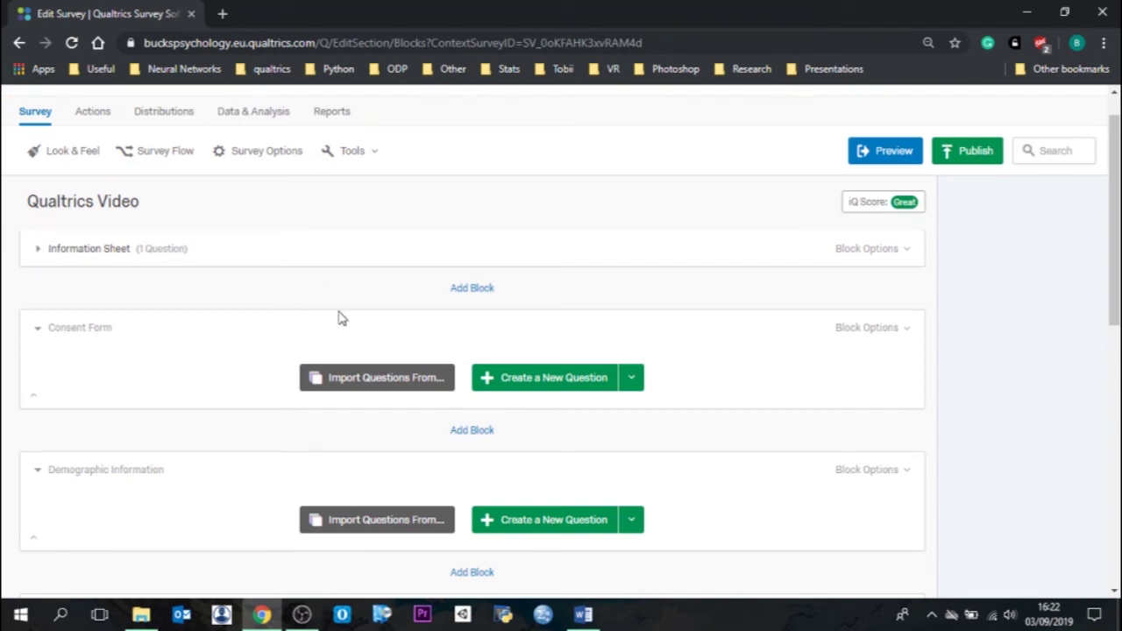
{"action": "left_click", "coordinate": [526, 378]}
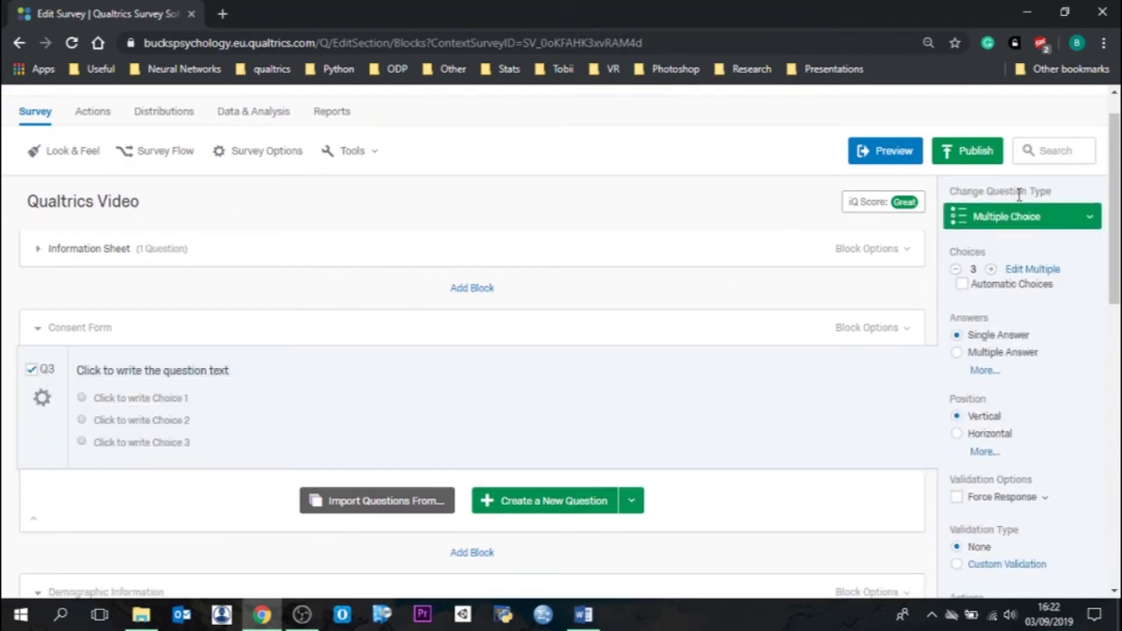
{"action": "left_click", "coordinate": [947, 216]}
{"action": "left_click", "coordinate": [705, 146]}
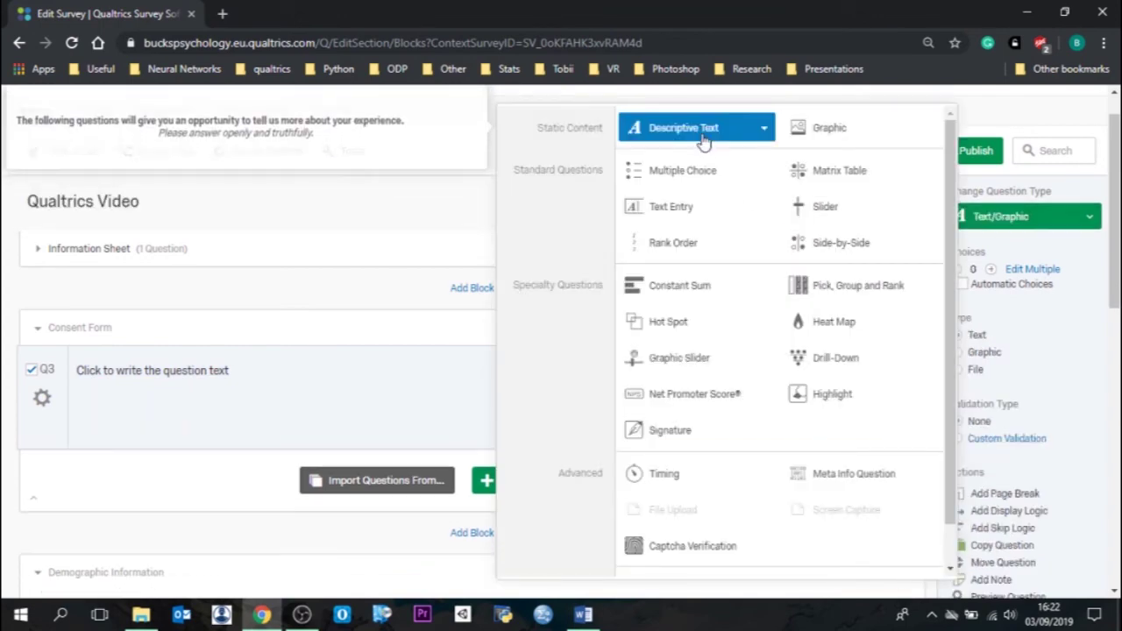
Step: Replace the new question's placeholder with the "Consent From" heading and consent statements on reading the information sheet, asking questions, confidentiality and anonymous data storage
{"action": "left_click", "coordinate": [166, 372]}
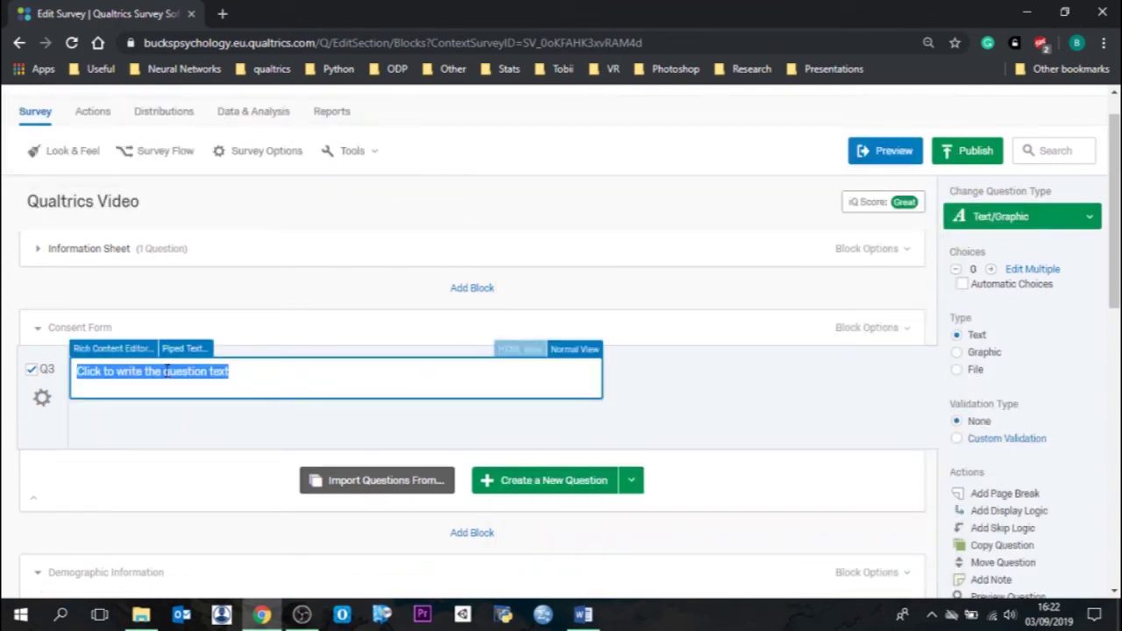
{"action": "type", "text": "Consent From • I confirm that I have read and understand the Participant Information Sheet • I have had the opportunity to ask questions and had them answered • I understand that all personal information will remain confidential and that all efforts will be made to ensure I cannot be identified (except as might be required by law) • I agree that data gathered in this study may be stored anonymously and securely, and may be used for future research"}
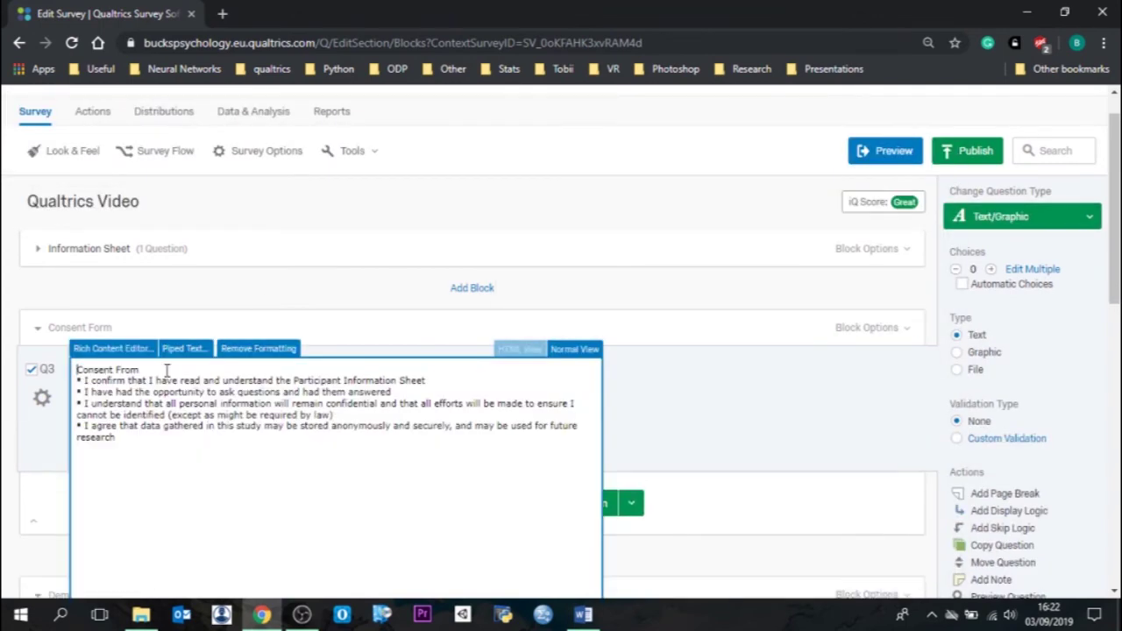
Step: Add a multiple-choice question with two choices below the consent statements, asking "Are you happy to take part?"
{"action": "left_click", "coordinate": [820, 380]}
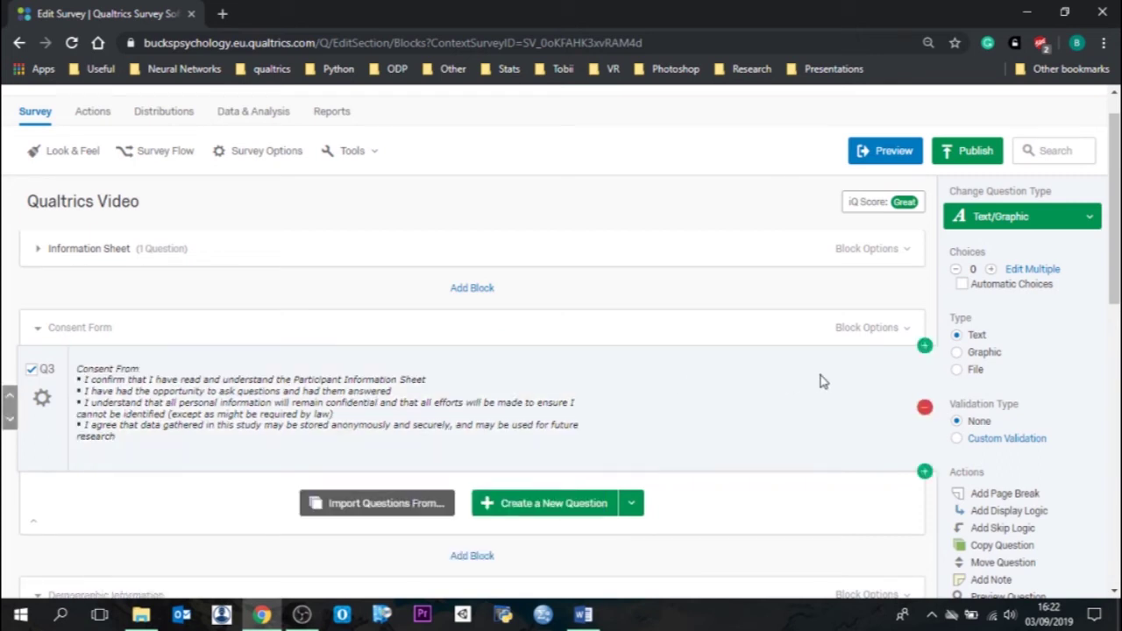
{"action": "left_click", "coordinate": [925, 471]}
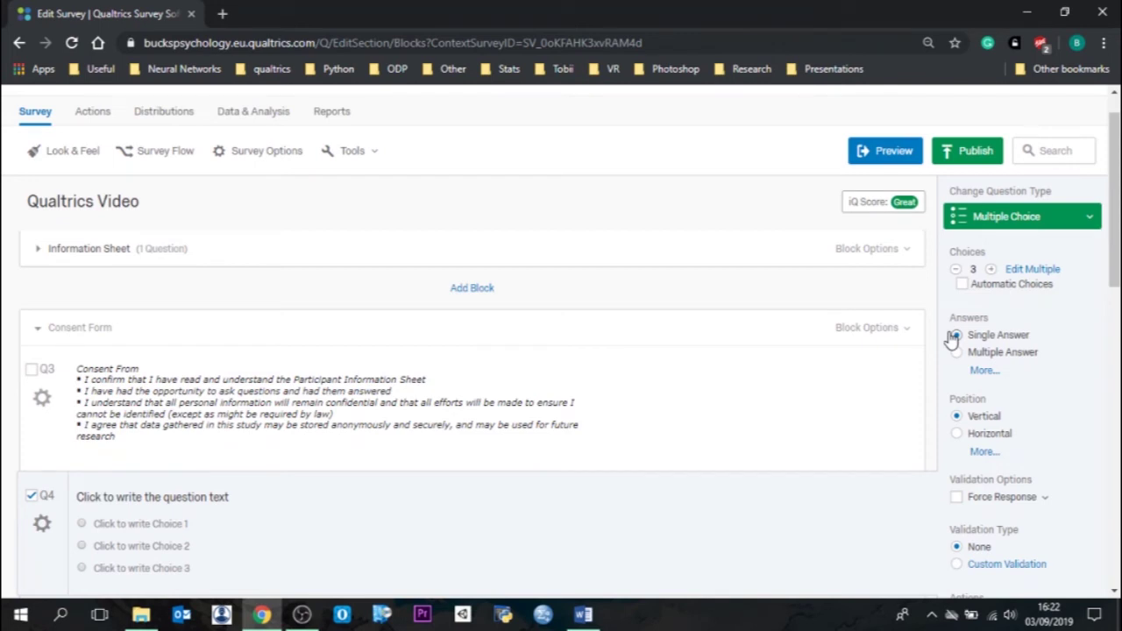
{"action": "left_click", "coordinate": [956, 269]}
{"action": "scroll", "coordinate": [739, 338], "scroll_direction": "down", "scroll_amount": 2}
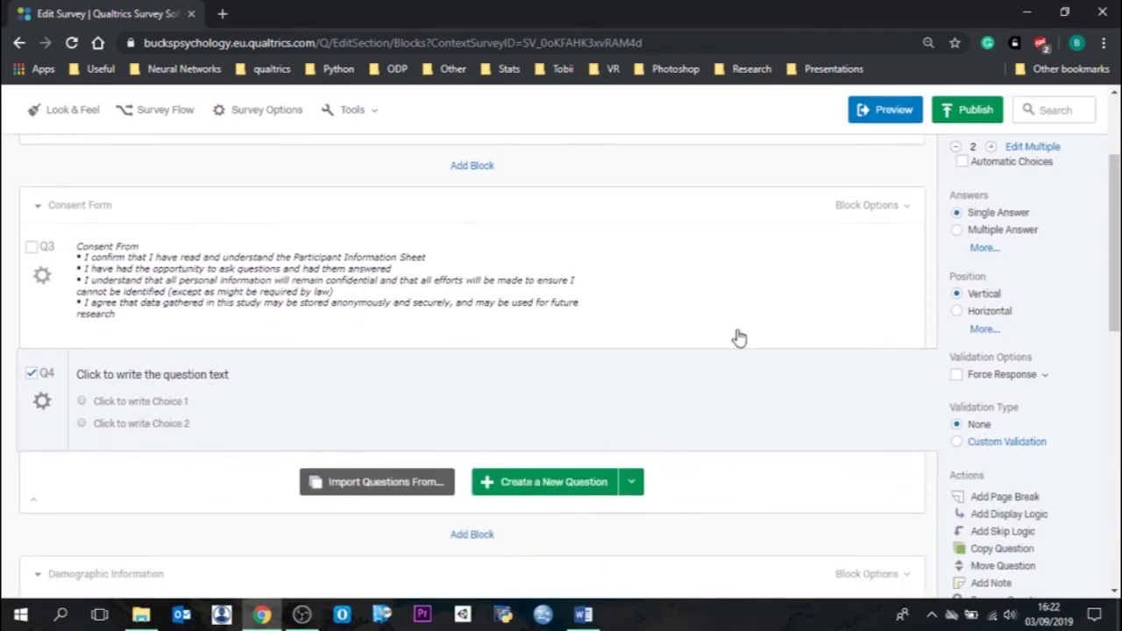
{"action": "left_click", "coordinate": [163, 372]}
{"action": "type", "text": "Are you happy to take part?"}
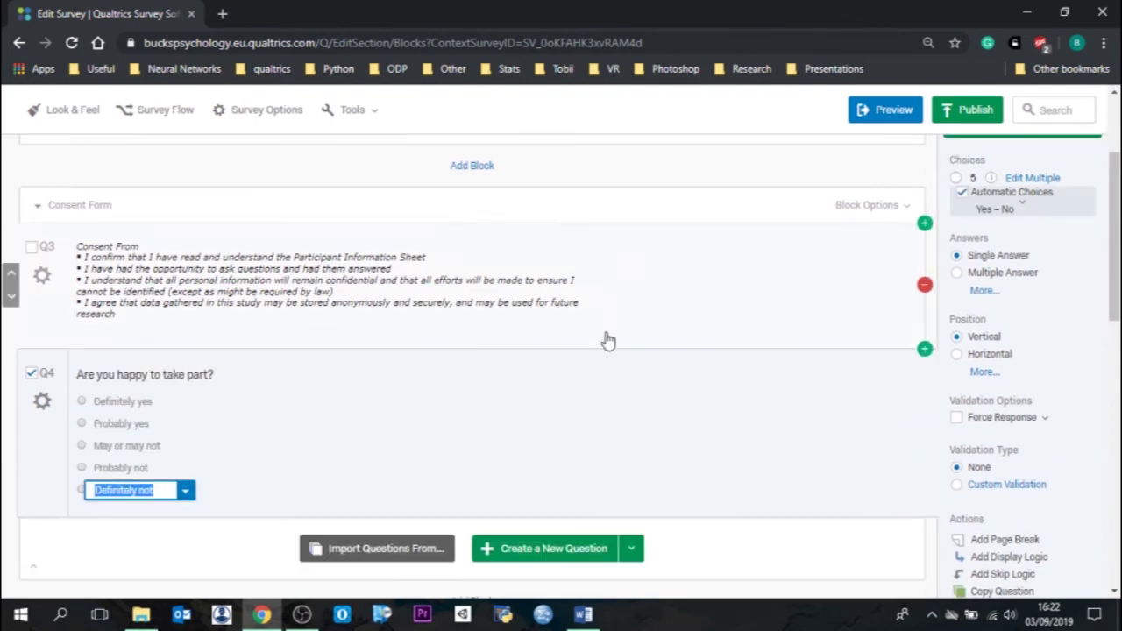
Step: Turn off automatic choices for Q4 and label its two choices "I do agree to take part" and "I do not agree to take part"
{"action": "left_click", "coordinate": [961, 194]}
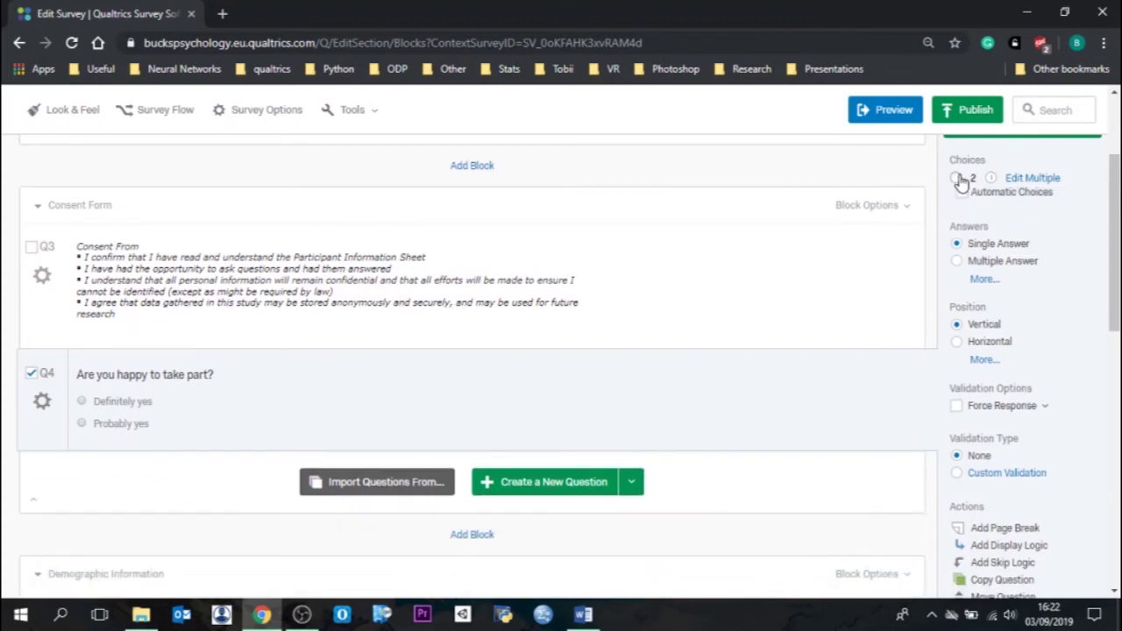
{"action": "left_click", "coordinate": [123, 402]}
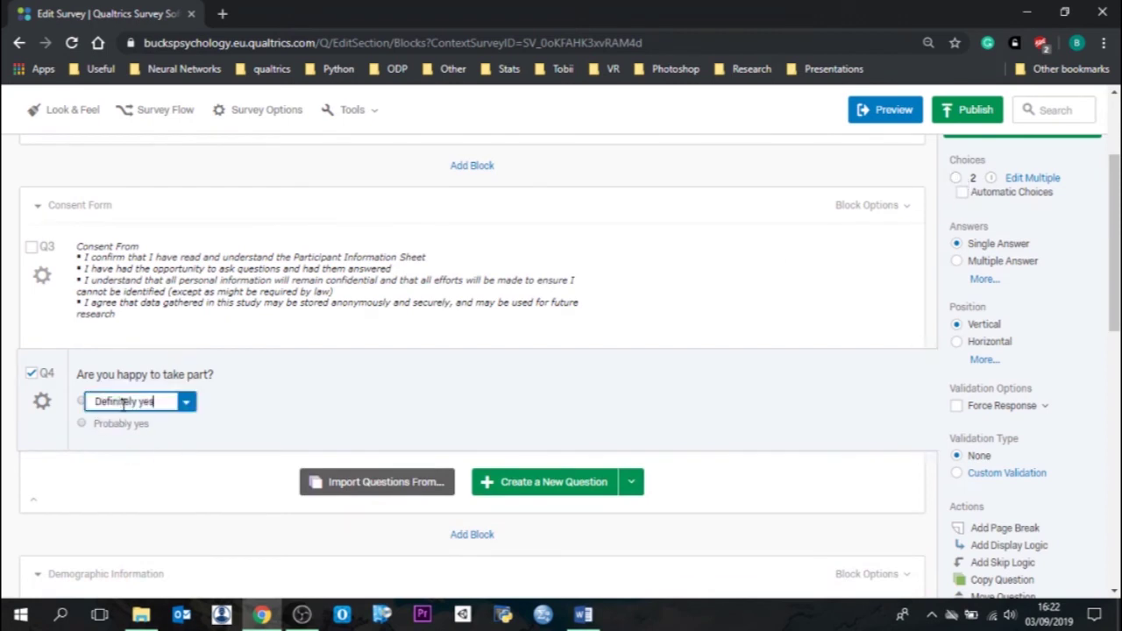
{"action": "key", "text": "ctrl+a"}
{"action": "type", "text": "I do agree to take part"}
{"action": "left_click", "coordinate": [116, 425]}
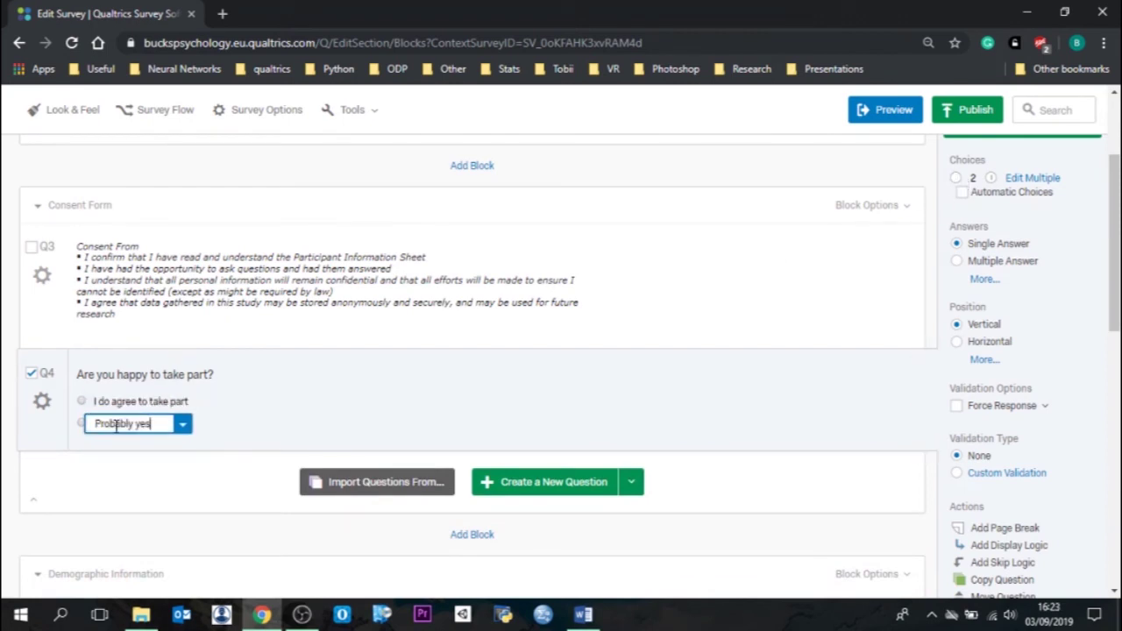
{"action": "key", "text": "ctrl+a"}
{"action": "type", "text": "I do not agree to take part"}
{"action": "left_click", "coordinate": [98, 490]}
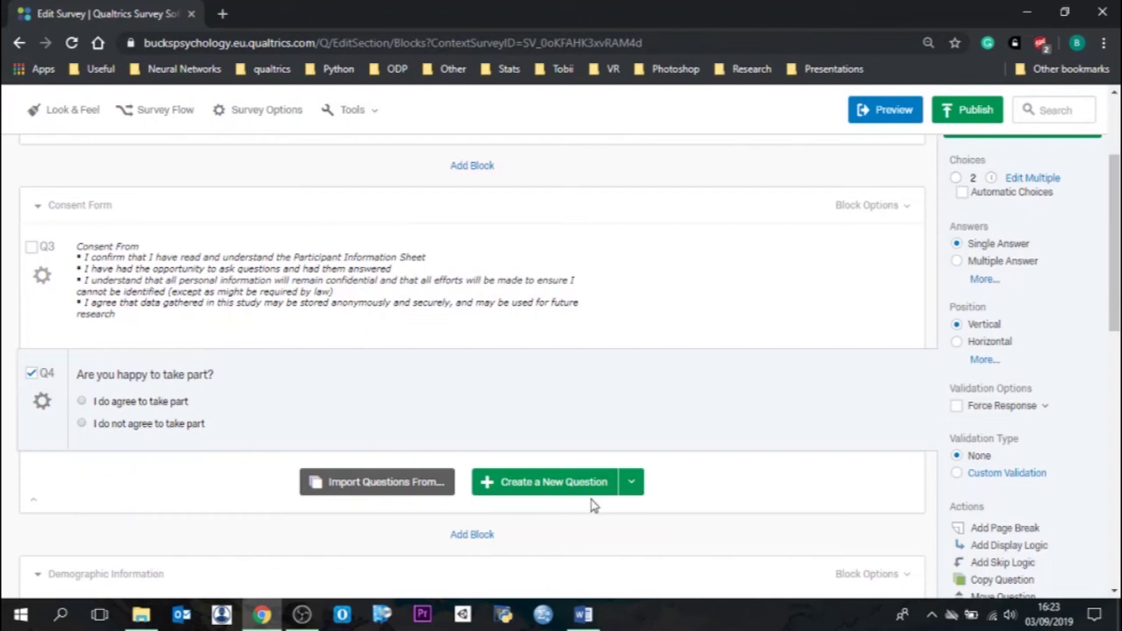
Step: Add a question below Q4 in the Consent Form block and change its type to Text Entry
{"action": "left_click", "coordinate": [925, 452]}
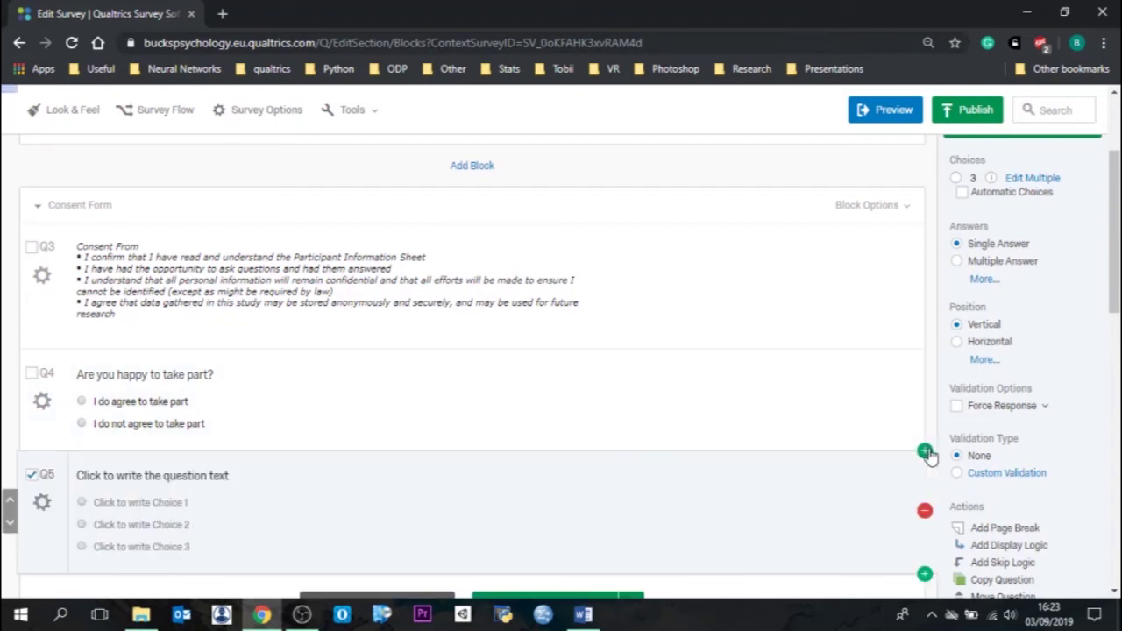
{"action": "left_click_drag", "start_coordinate": [1115, 302], "coordinate": [1116, 274]}
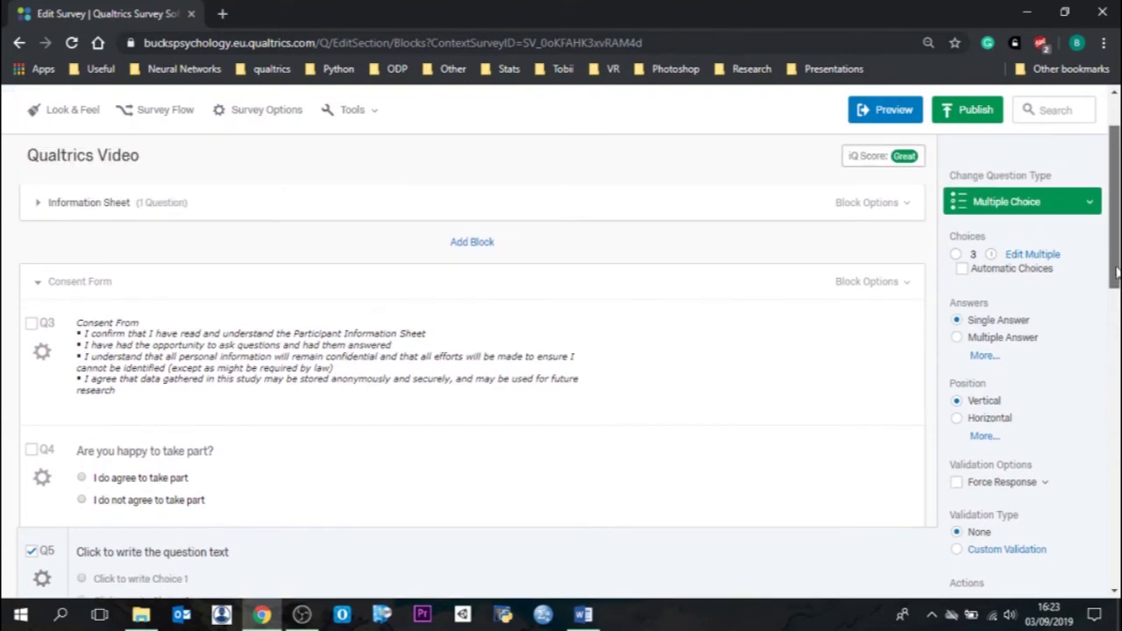
{"action": "left_click", "coordinate": [1047, 222]}
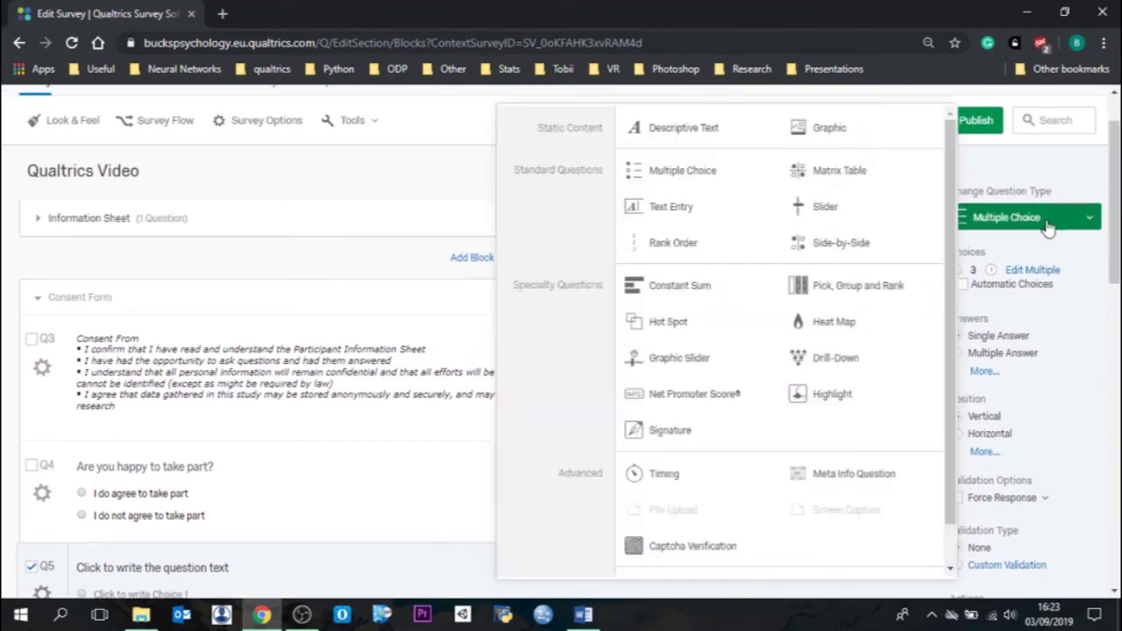
{"action": "left_click", "coordinate": [676, 220]}
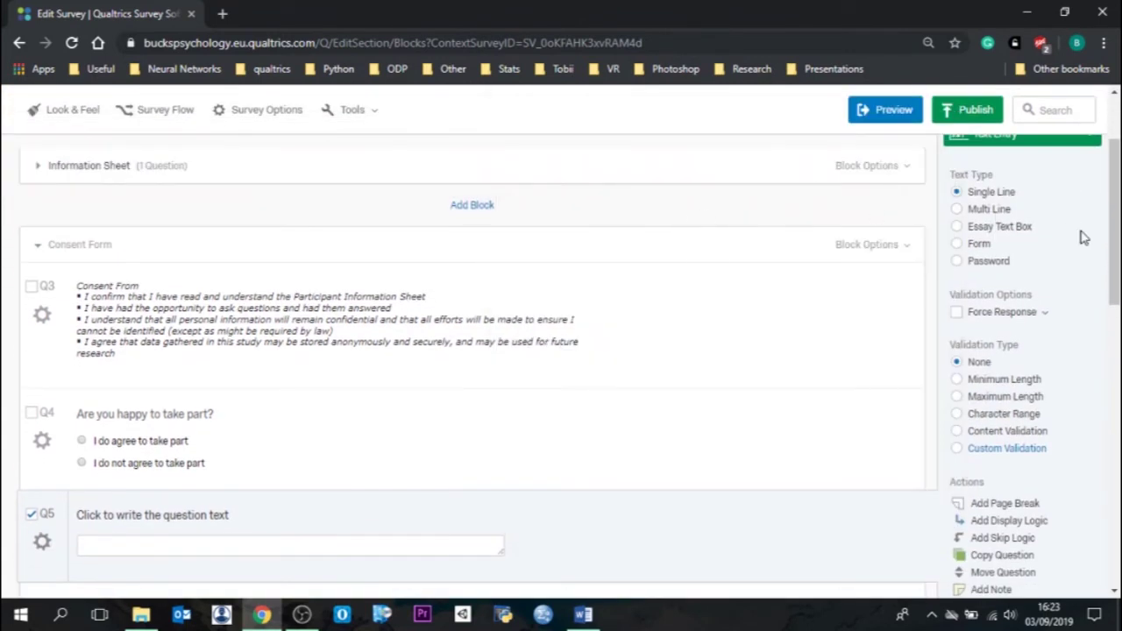
{"action": "left_click_drag", "start_coordinate": [1112, 246], "coordinate": [1109, 323]}
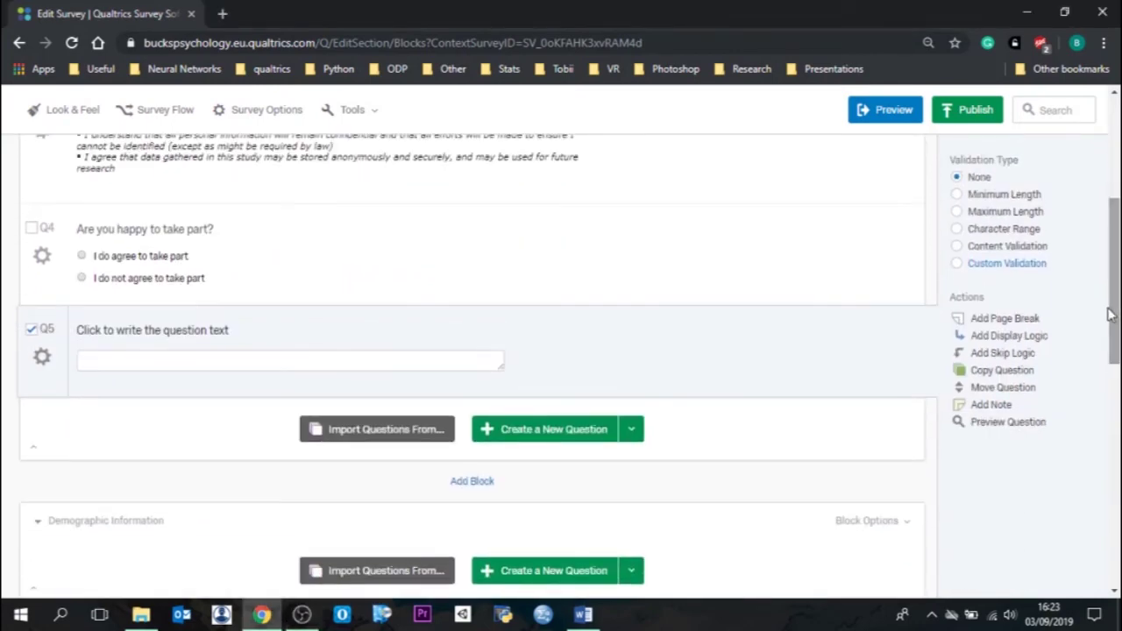
Step: Set the Q5 question text to "Please provide a nickname for withdrawal purposes"
{"action": "left_click", "coordinate": [164, 331]}
{"action": "type", "text": "Please provide a p"}
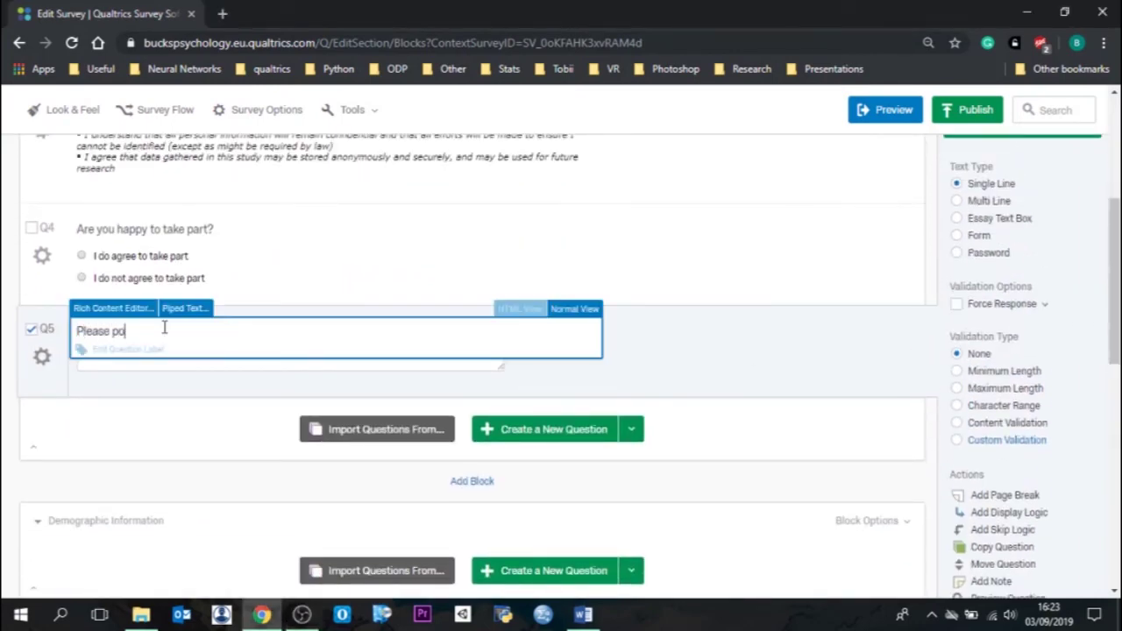
{"action": "type", "text": "ickname for withdrawal purposes"}
{"action": "left_click", "coordinate": [144, 423]}
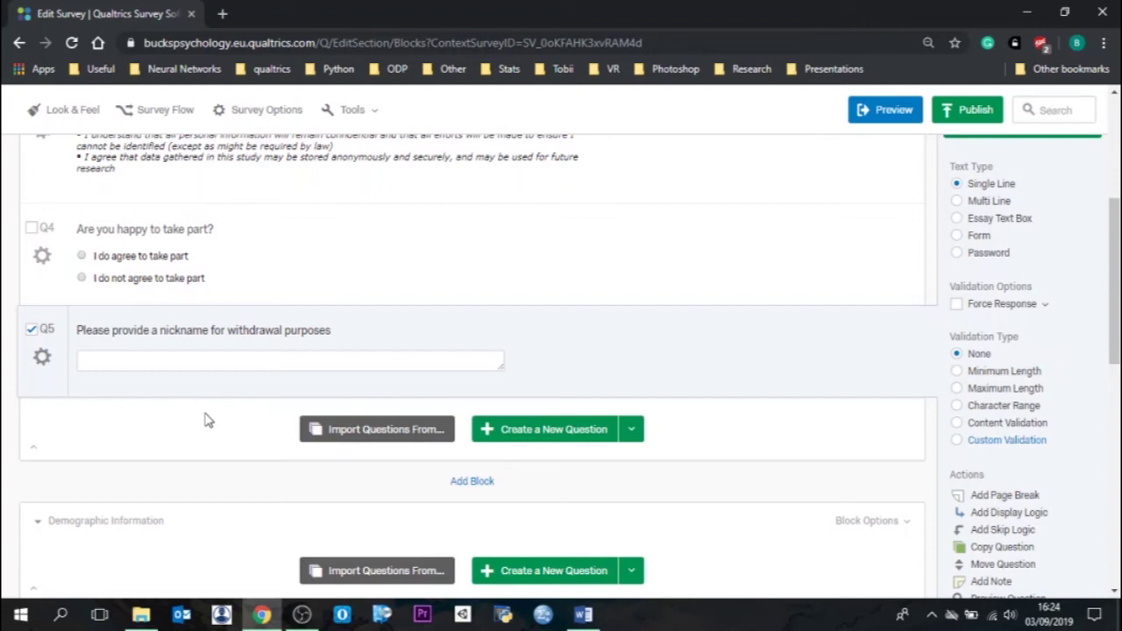
{"action": "left_click", "coordinate": [306, 365]}
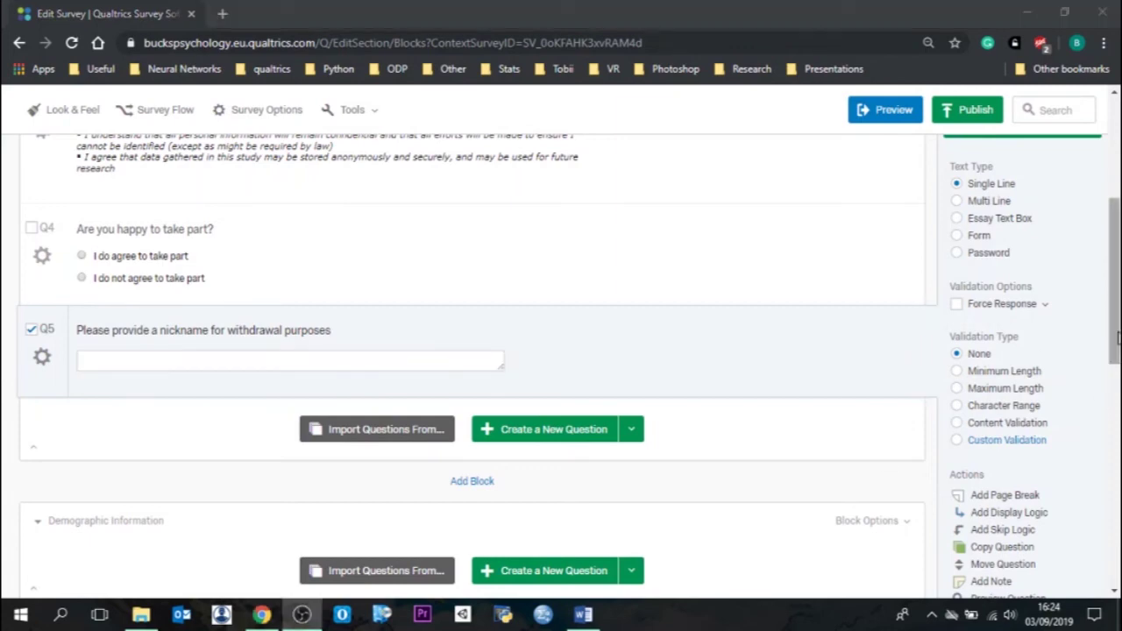
Step: Add a question to the Demographic Information block asking "Please indicate your sex assigned at birth?" with "Other/Intersex" as the third choice
{"action": "left_click_drag", "start_coordinate": [1114, 339], "coordinate": [1105, 427]}
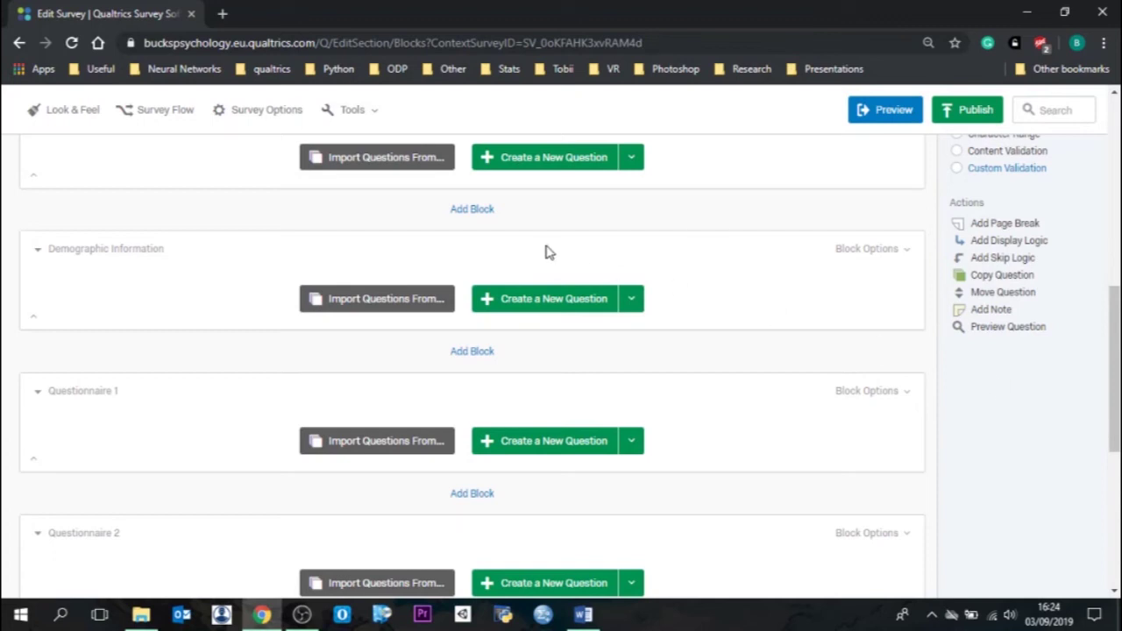
{"action": "left_click", "coordinate": [551, 298]}
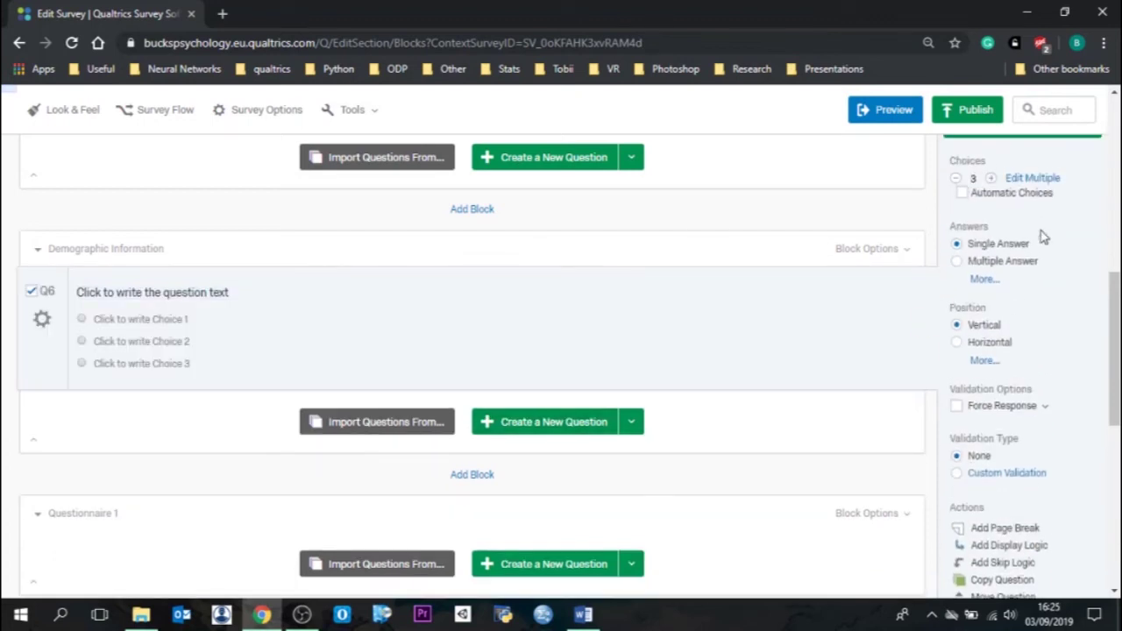
{"action": "left_click", "coordinate": [228, 295]}
{"action": "type", "text": "Please indicate your sex assigned at birth?"}
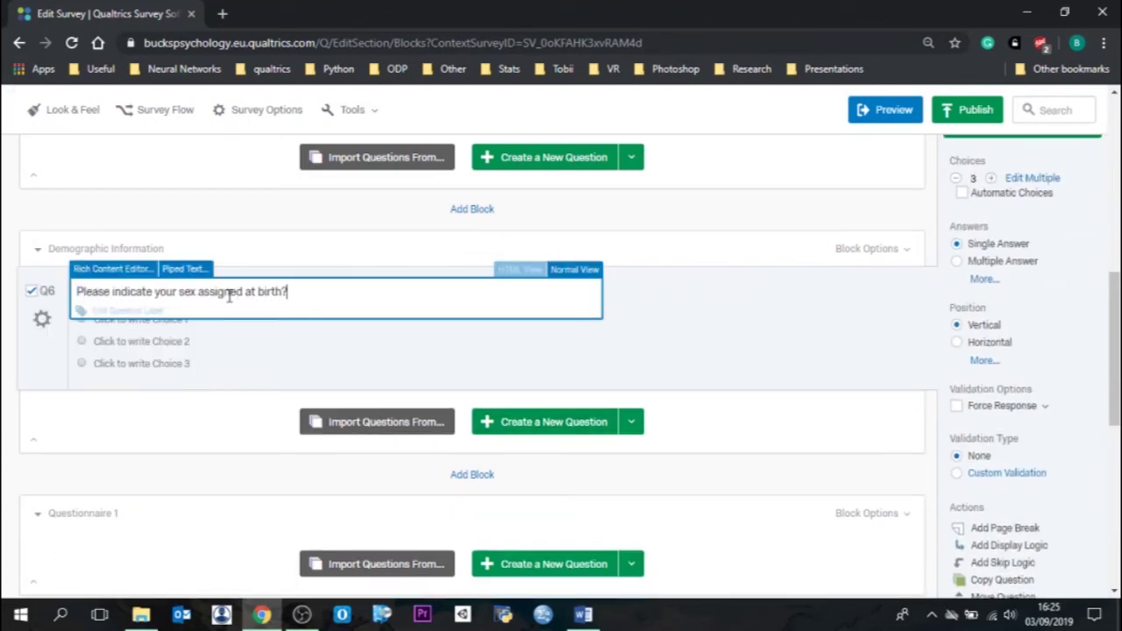
{"action": "left_click", "coordinate": [166, 363]}
{"action": "type", "text": "Other/Intersex"}
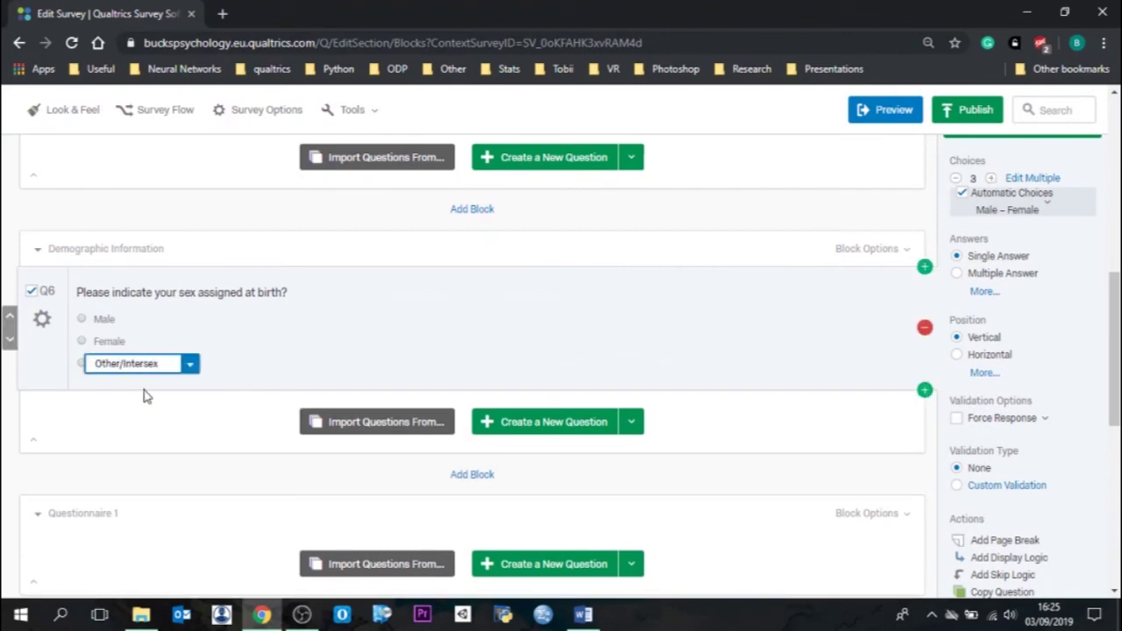
{"action": "left_click", "coordinate": [145, 395]}
{"action": "mouse_move", "coordinate": [301, 614]}
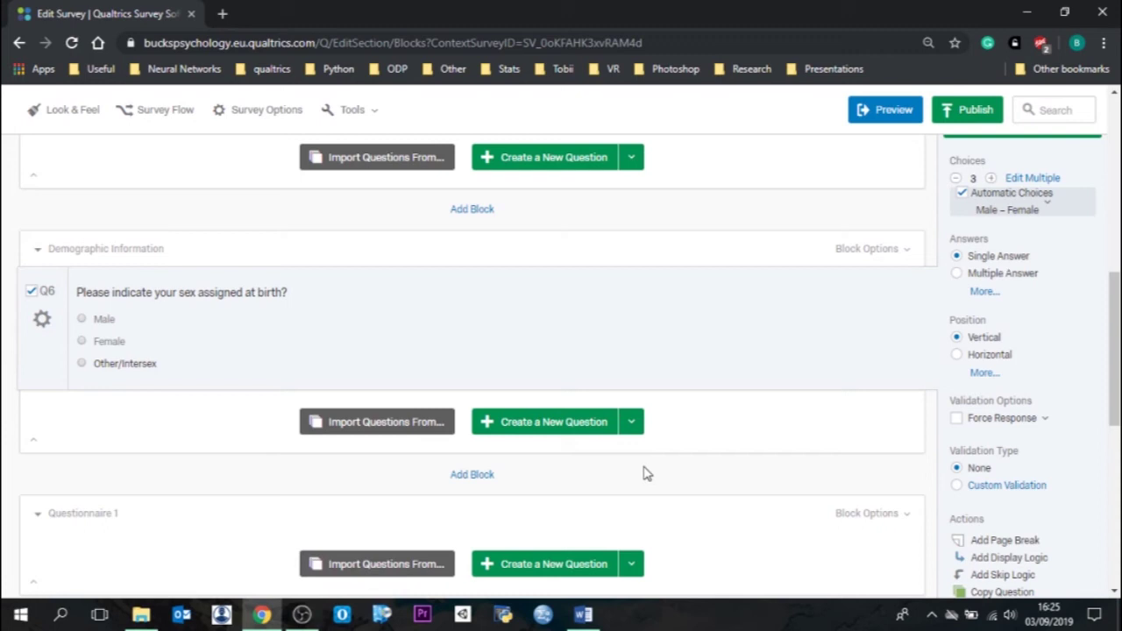
Step: Add a second question to the Demographic Information block with the text "Age?"
{"action": "left_click", "coordinate": [589, 430]}
{"action": "left_click", "coordinate": [158, 416]}
{"action": "type", "text": "Age?"}
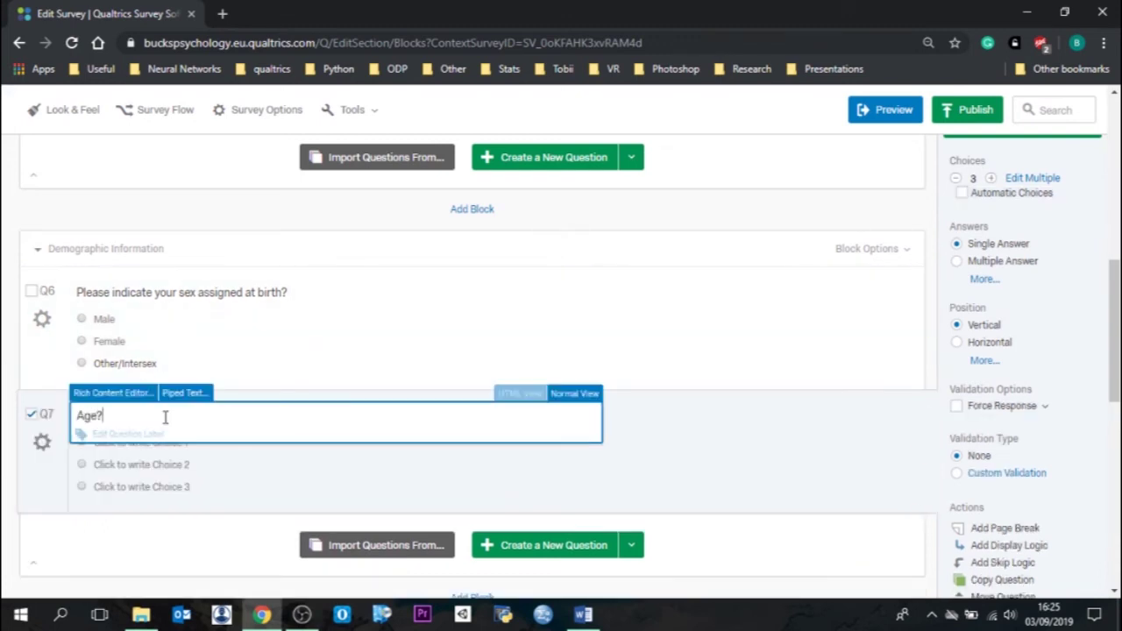
{"action": "left_click", "coordinate": [931, 404]}
Step: Change the Age question to a Slider with a single choice
{"action": "scroll", "coordinate": [1008, 307], "scroll_direction": "up", "scroll_amount": 1}
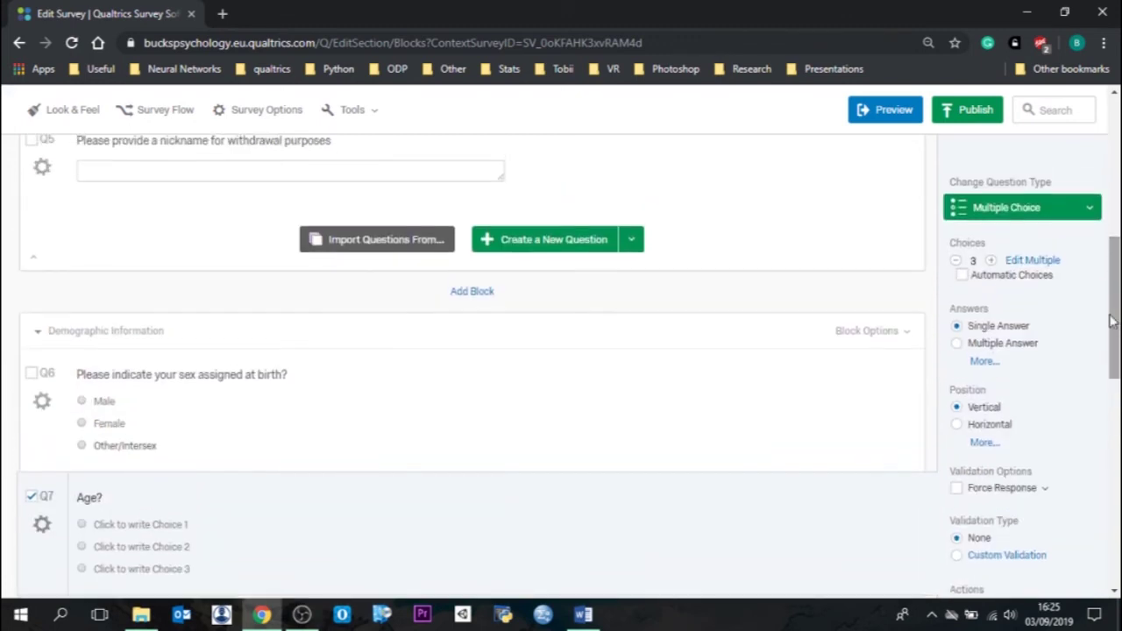
{"action": "left_click", "coordinate": [1029, 219]}
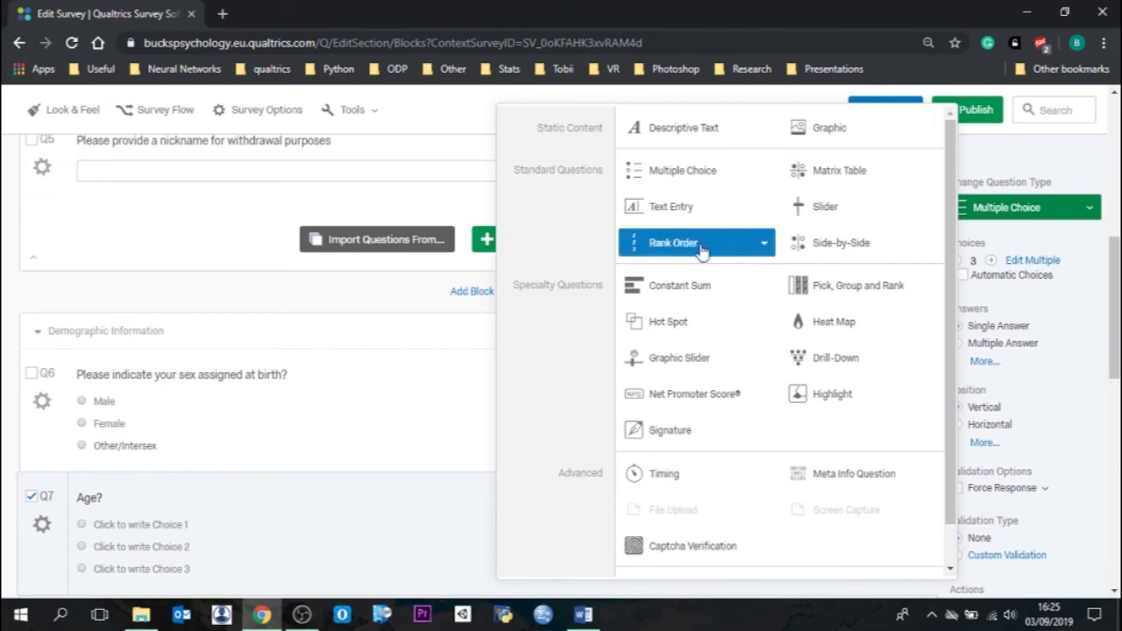
{"action": "left_click", "coordinate": [842, 204]}
{"action": "left_click", "coordinate": [956, 175]}
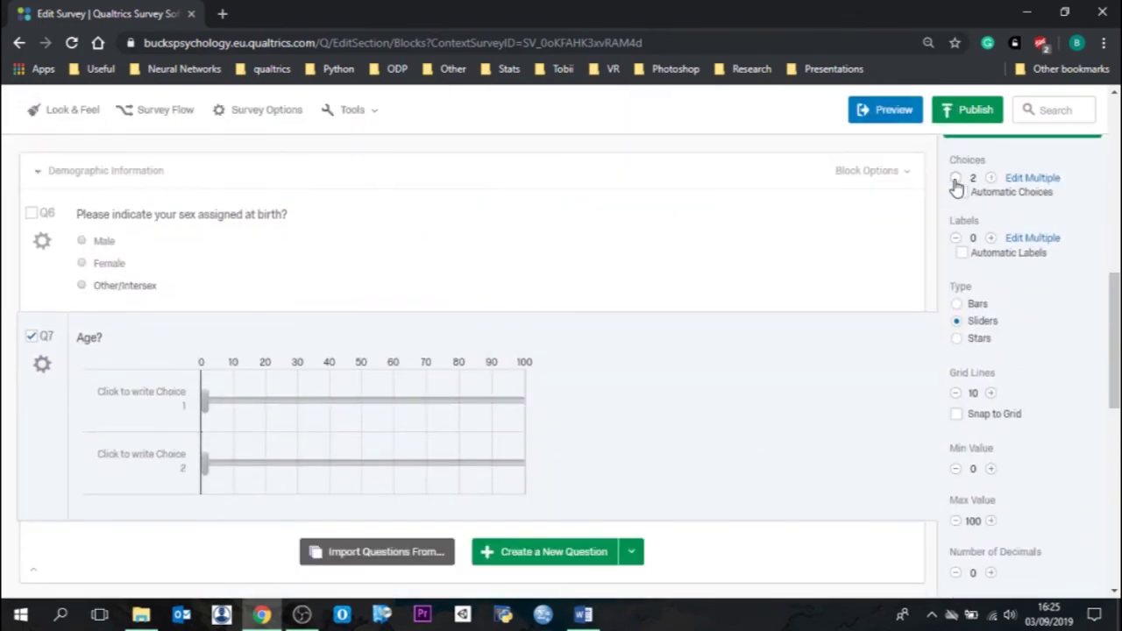
{"action": "left_click", "coordinate": [956, 179]}
Step: Clear the Age slider's choice label and try the slider handle at 50
{"action": "left_click", "coordinate": [165, 394]}
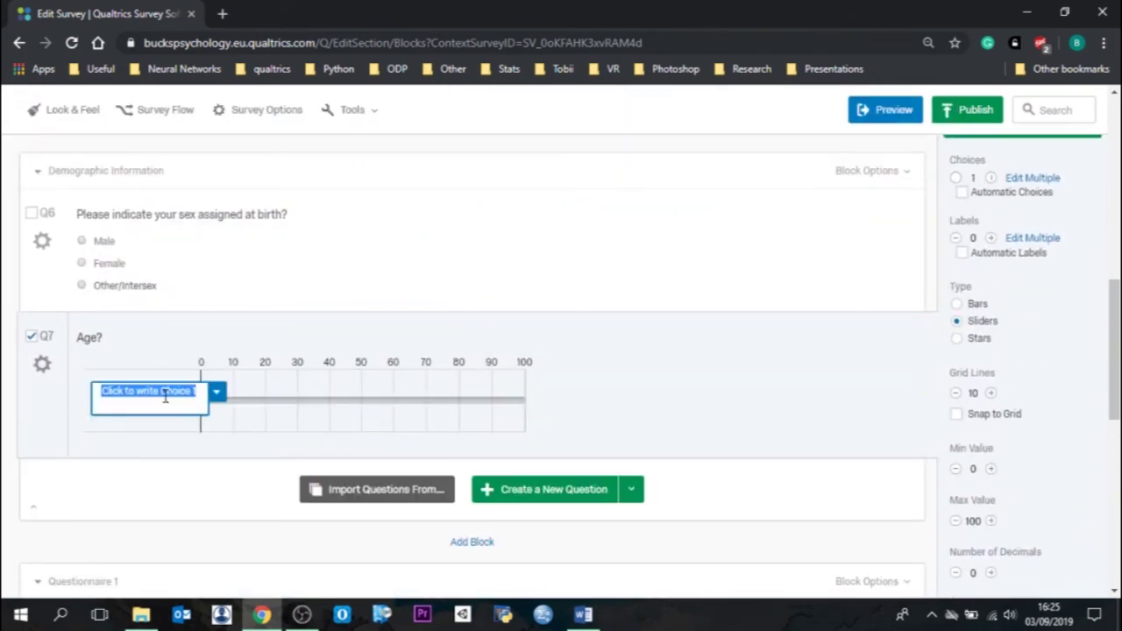
{"action": "type", "text": "0"}
{"action": "key", "text": "BackSpace"}
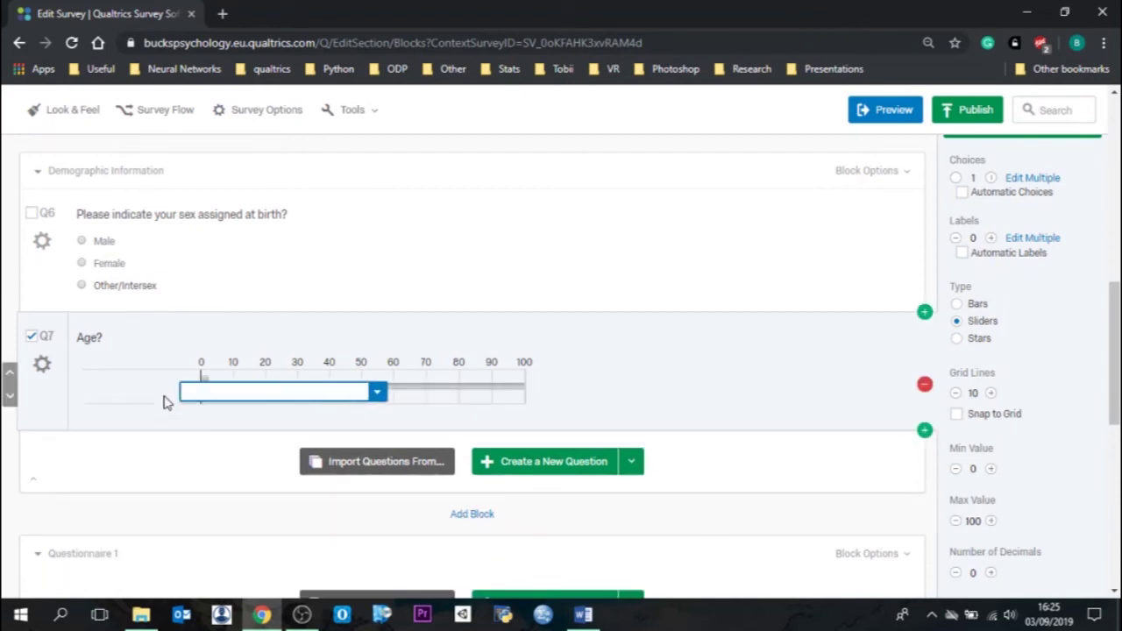
{"action": "left_click", "coordinate": [592, 355]}
{"action": "left_click_drag", "start_coordinate": [201, 388], "coordinate": [363, 392]}
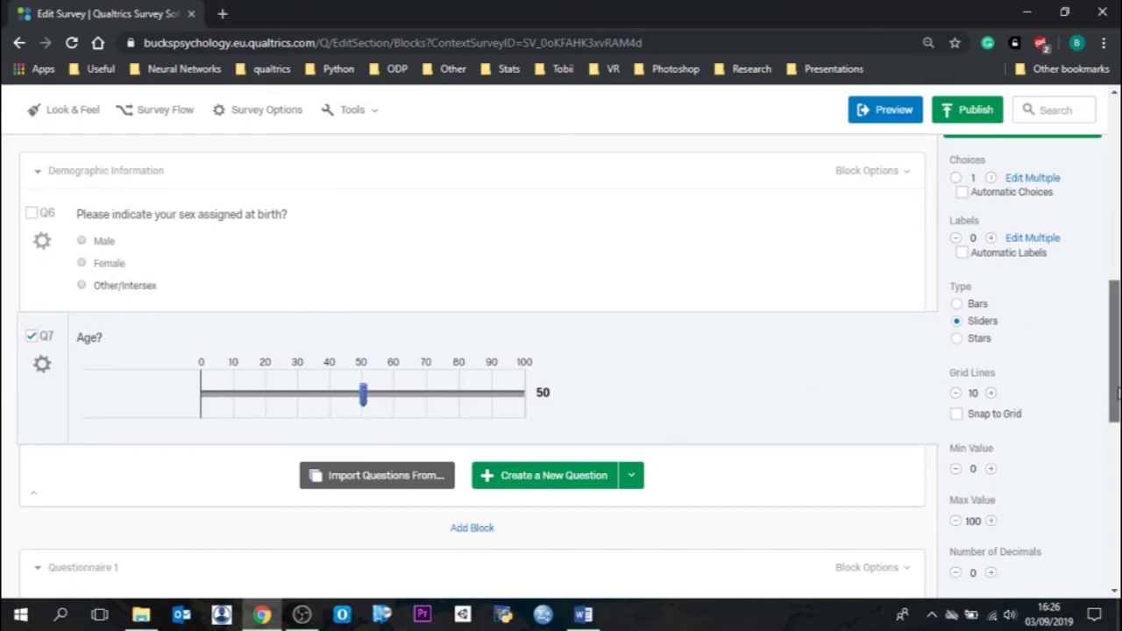
Step: Change the Age question's type to Text Entry
{"action": "scroll", "coordinate": [1067, 421], "scroll_direction": "up", "scroll_amount": 1}
{"action": "left_click", "coordinate": [1026, 205]}
{"action": "left_click", "coordinate": [671, 207]}
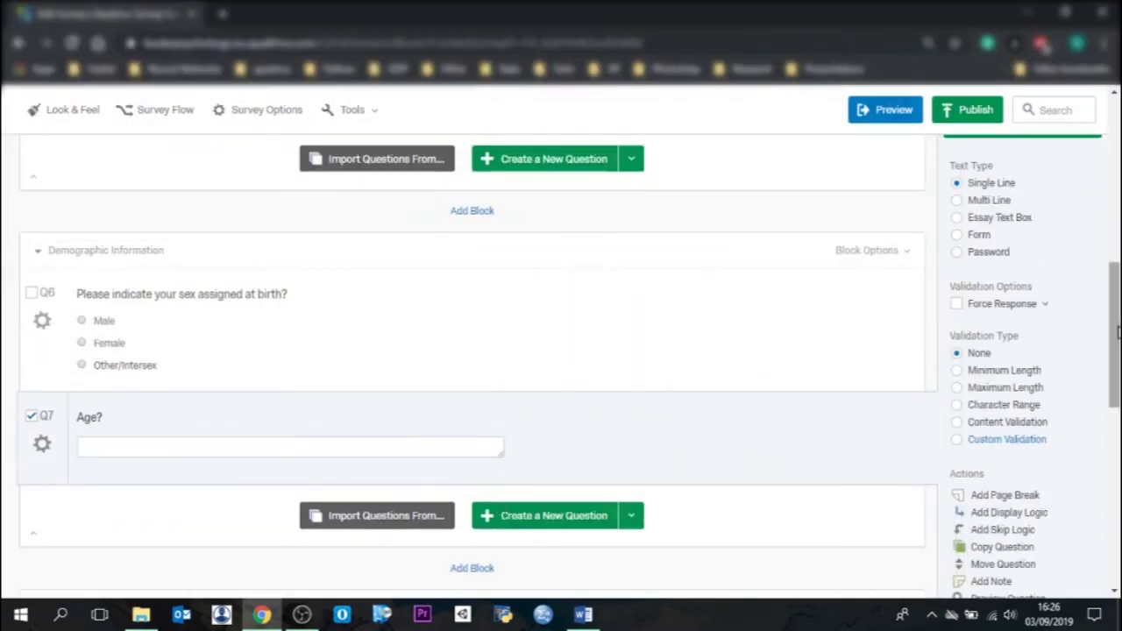
Step: Apply content validation to the Age question so that it accepts only a number with a minimum of 18
{"action": "scroll", "coordinate": [1116, 351], "scroll_direction": "down", "scroll_amount": 1}
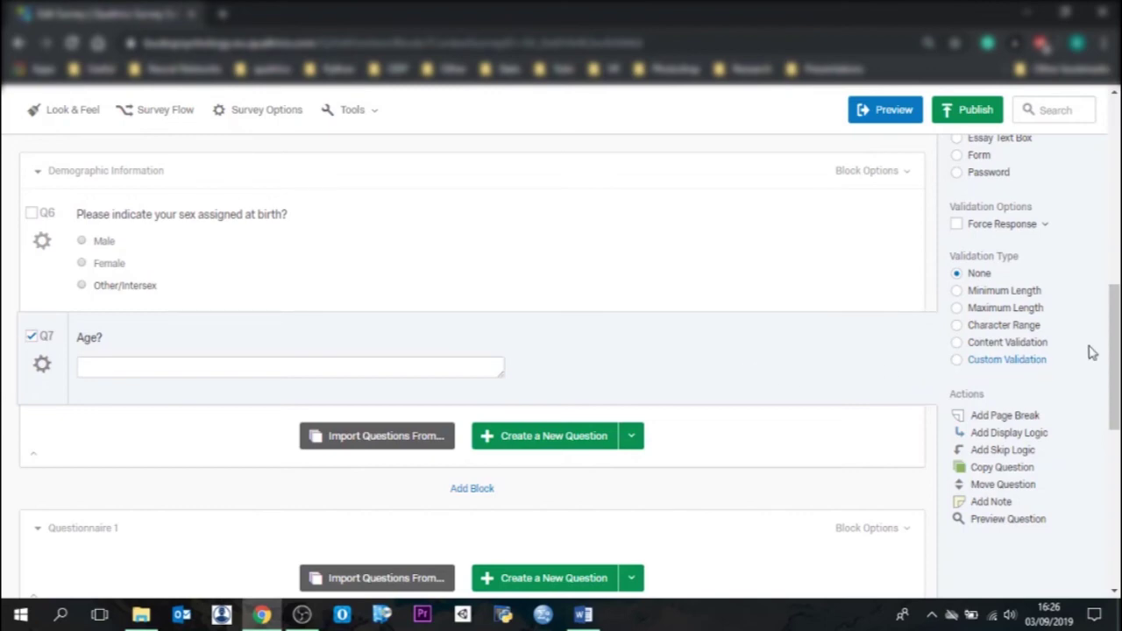
{"action": "left_click", "coordinate": [1036, 344]}
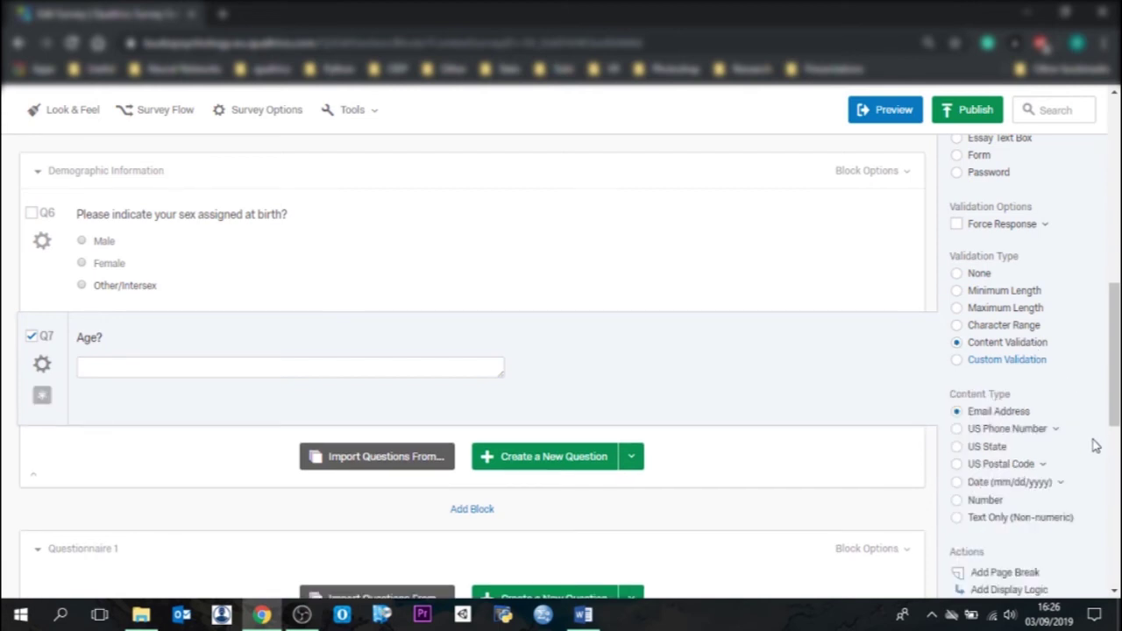
{"action": "left_click", "coordinate": [992, 503]}
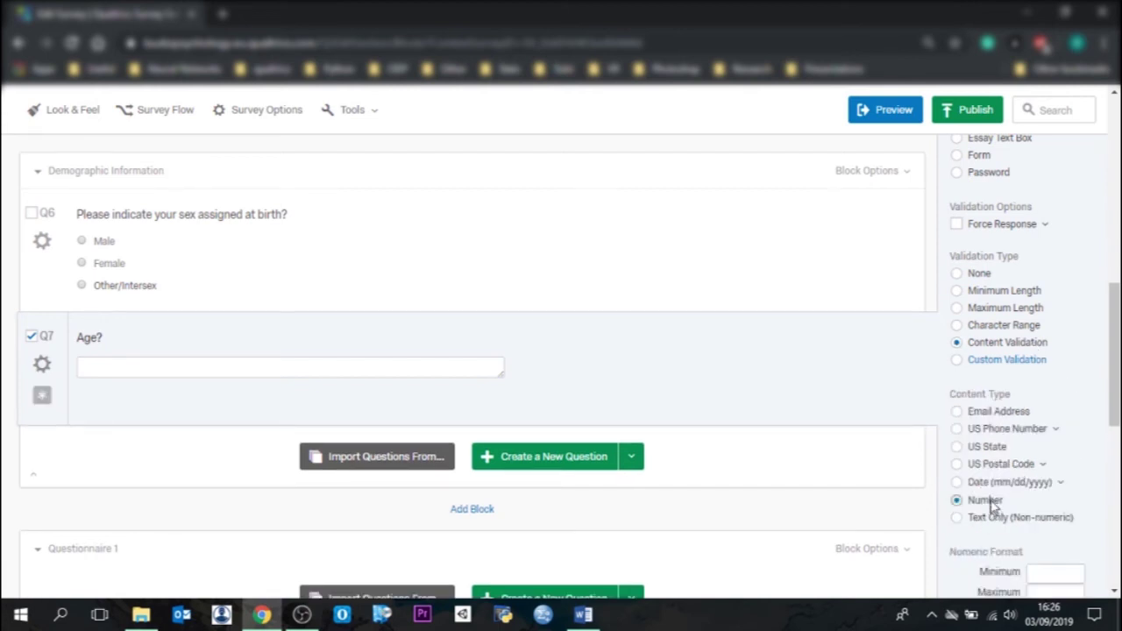
{"action": "left_click_drag", "start_coordinate": [1109, 426], "coordinate": [1112, 450]}
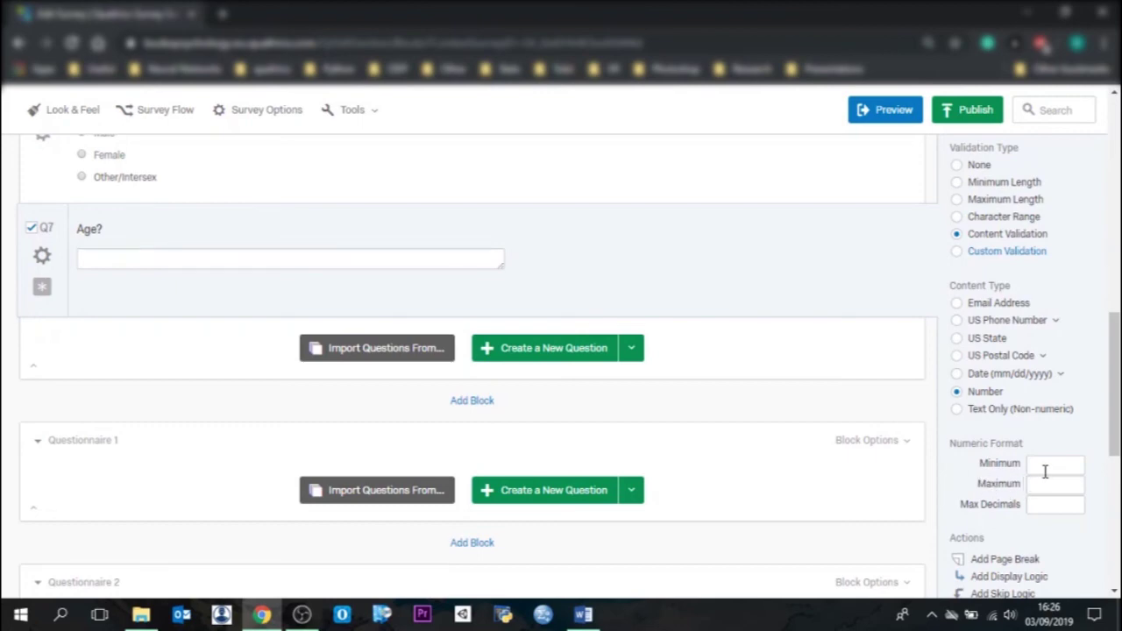
{"action": "left_click", "coordinate": [1045, 472]}
{"action": "type", "text": "18"}
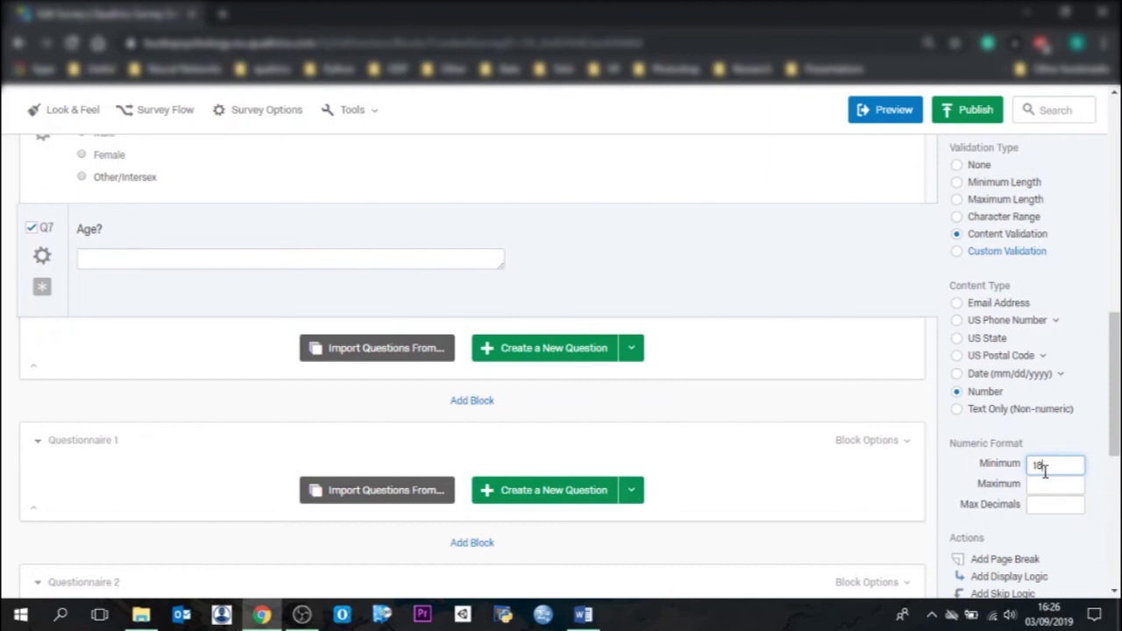
{"action": "left_click", "coordinate": [1044, 487]}
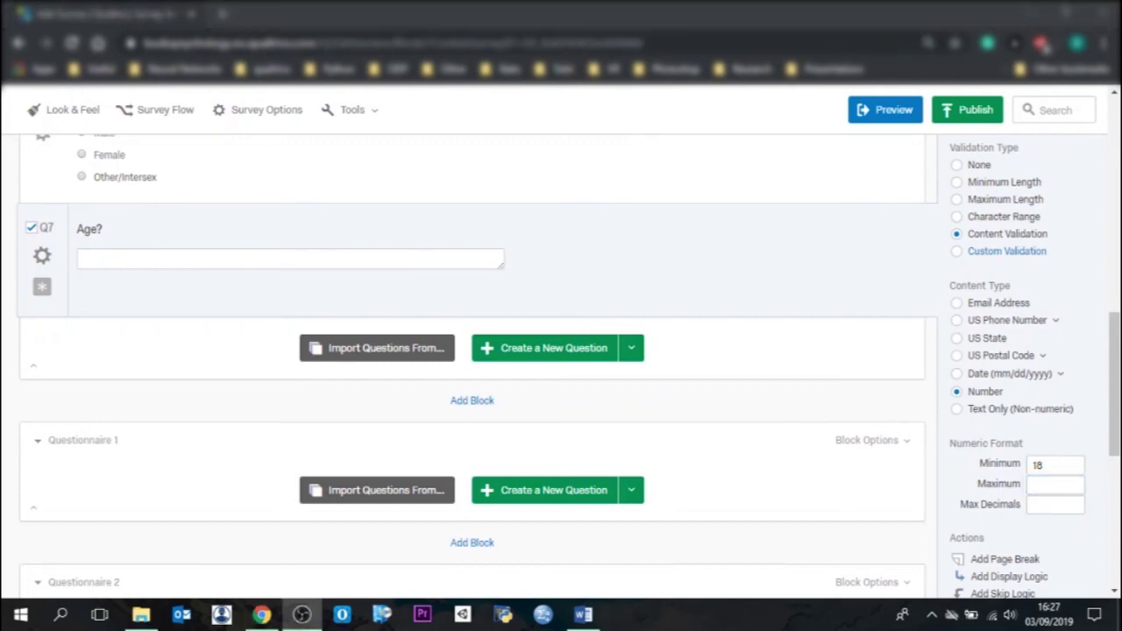
Step: Collapse the Consent Form and Demographic Information blocks to bring the empty Questionnaire 1 and Questionnaire 2 blocks into view
{"action": "scroll", "coordinate": [491, 541], "scroll_direction": "up", "scroll_amount": 2}
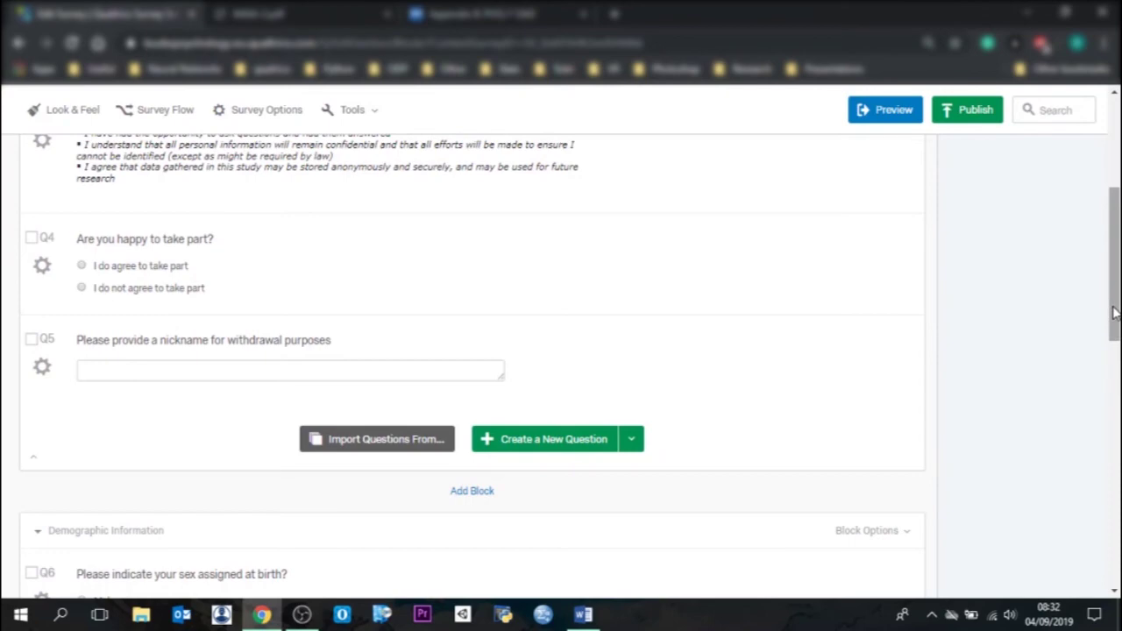
{"action": "left_click_drag", "start_coordinate": [1114, 313], "coordinate": [1114, 231]}
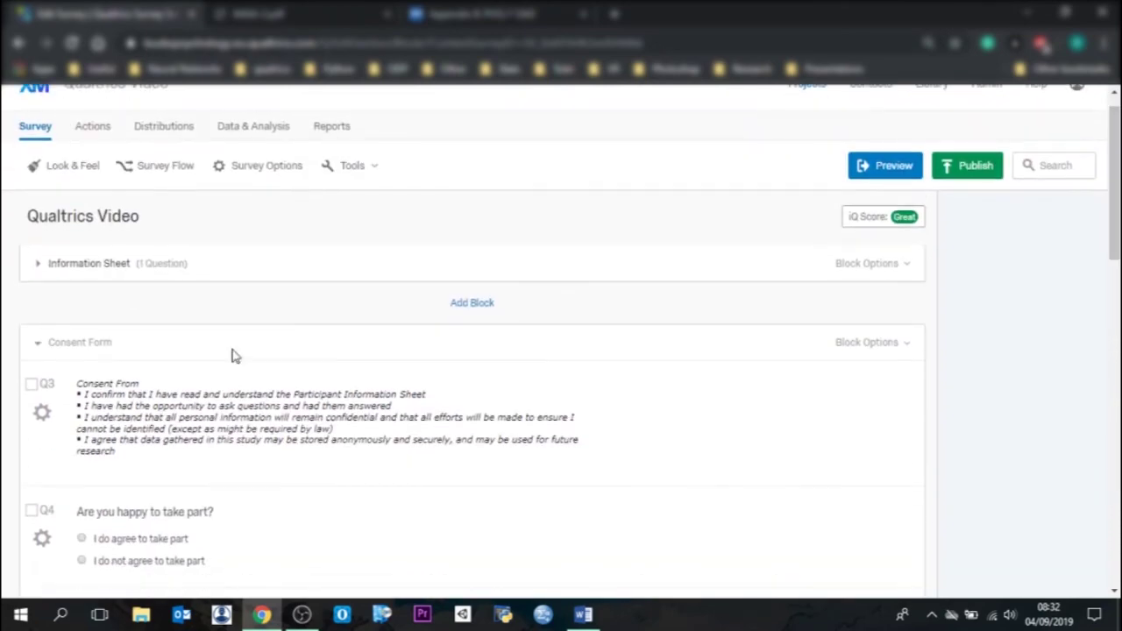
{"action": "left_click", "coordinate": [38, 343]}
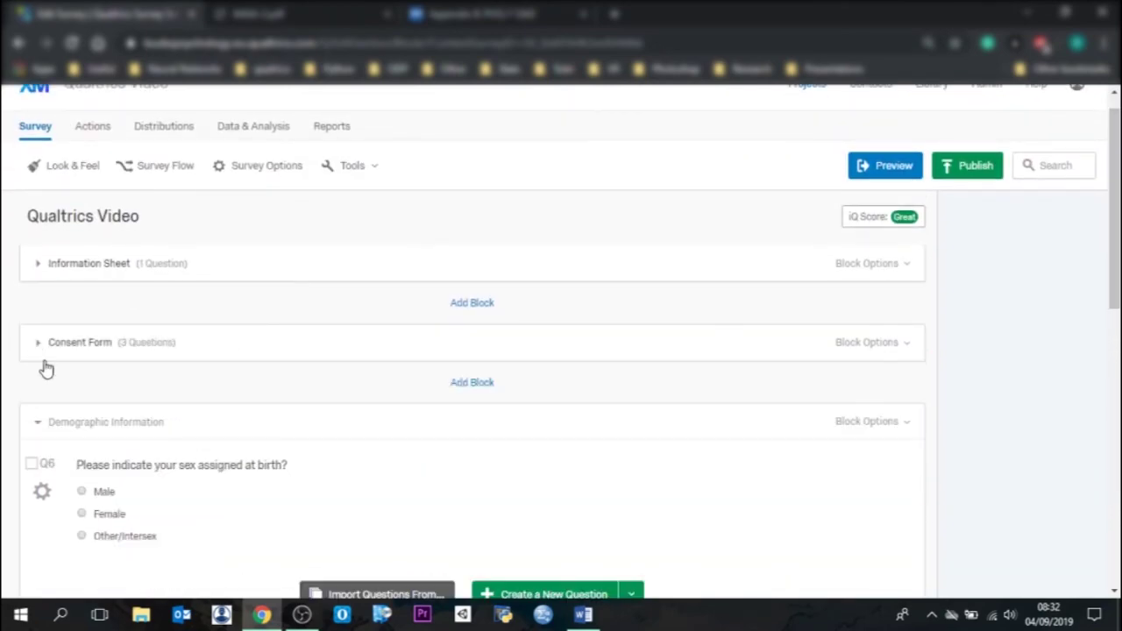
{"action": "left_click", "coordinate": [38, 424]}
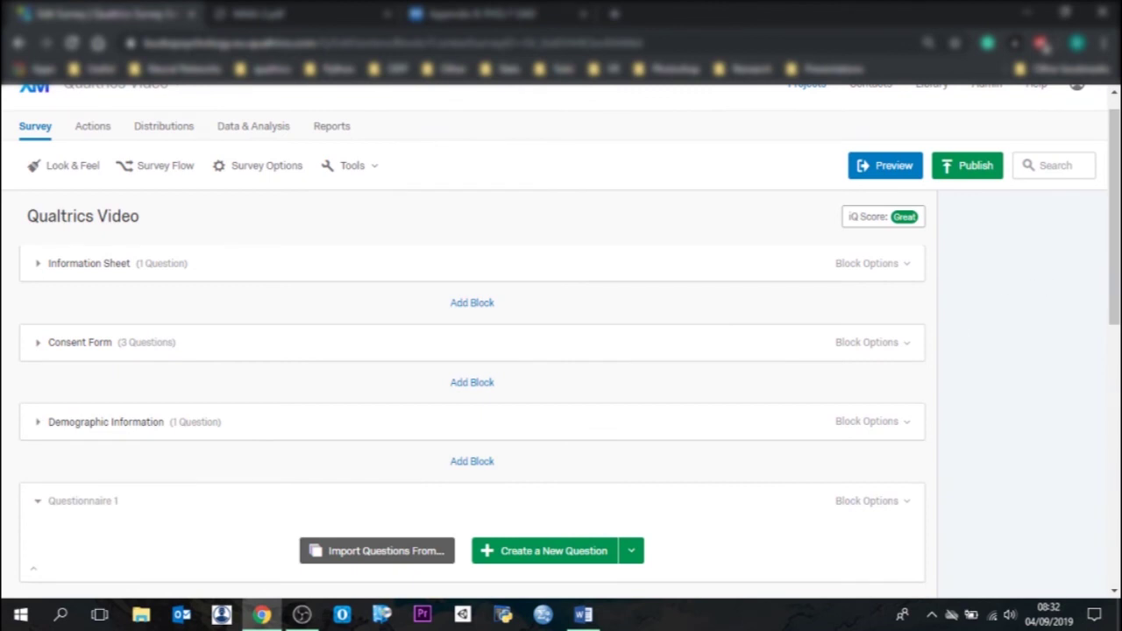
{"action": "left_click_drag", "start_coordinate": [1110, 310], "coordinate": [1106, 370]}
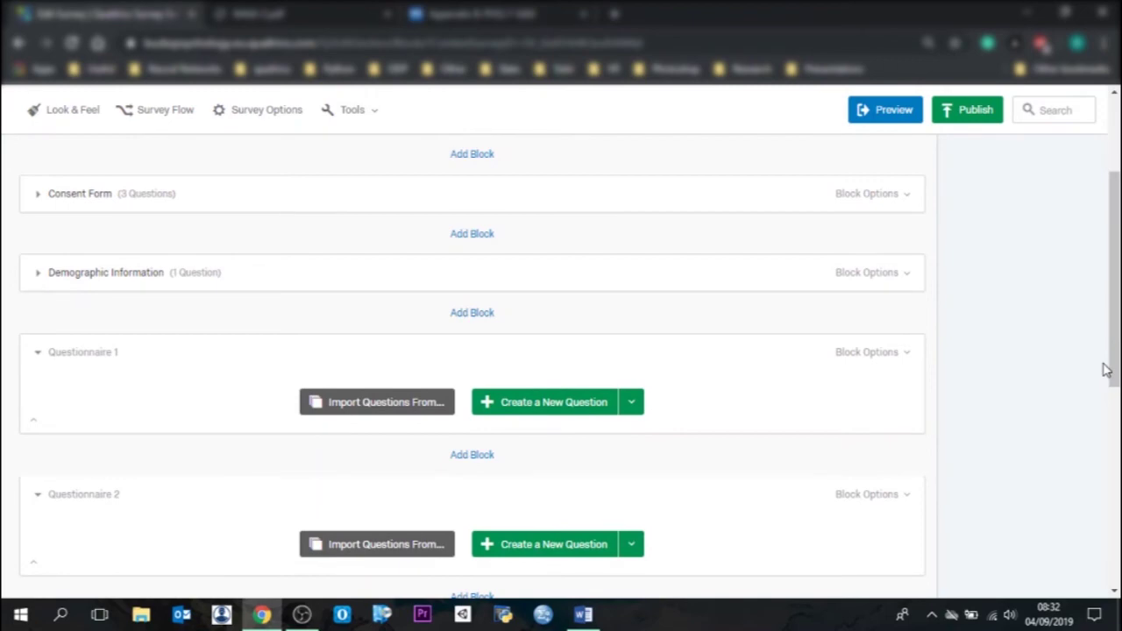
Step: Examine the items and response scales in the MAIA-2 and GAD-7 questionnaire PDFs, and return to the survey editor
{"action": "left_click", "coordinate": [333, 13]}
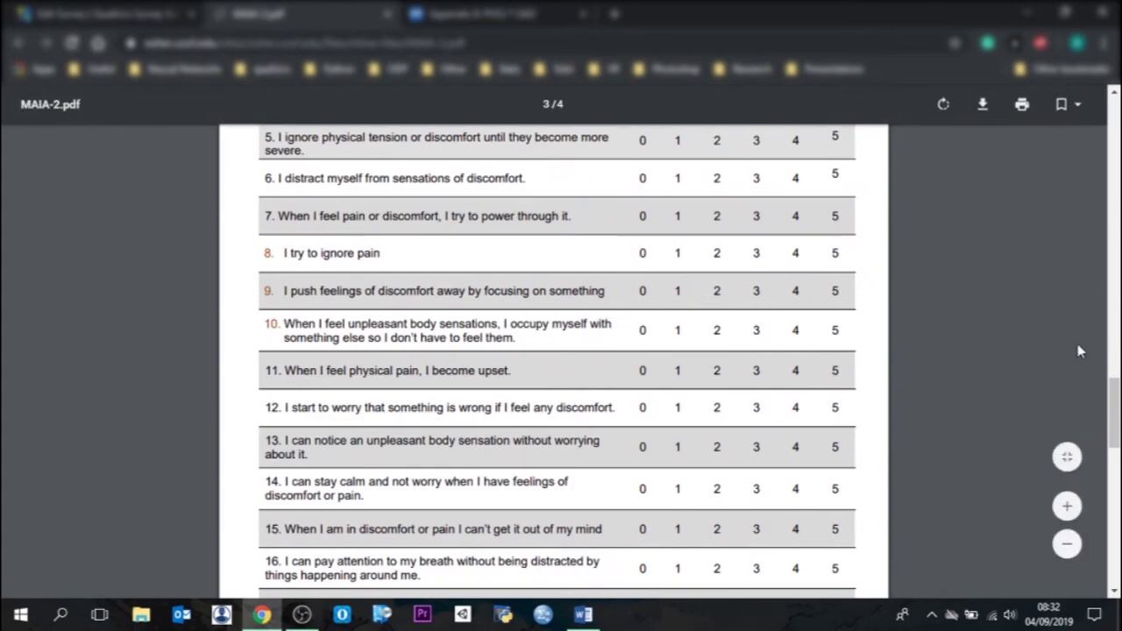
{"action": "left_click_drag", "start_coordinate": [1117, 430], "coordinate": [1110, 548]}
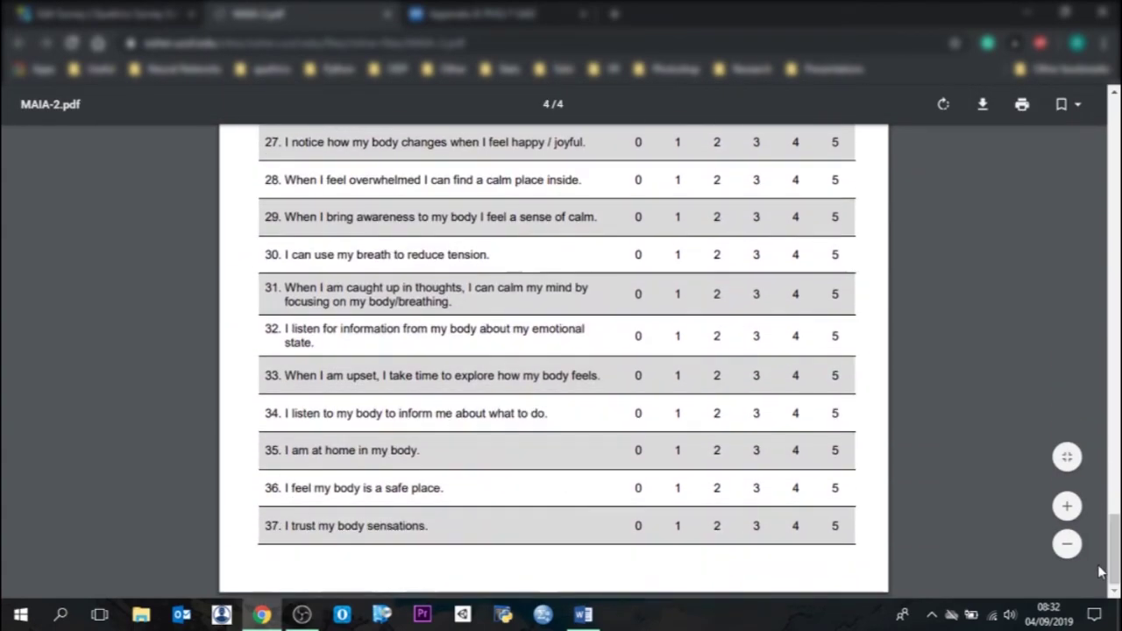
{"action": "left_click", "coordinate": [474, 13]}
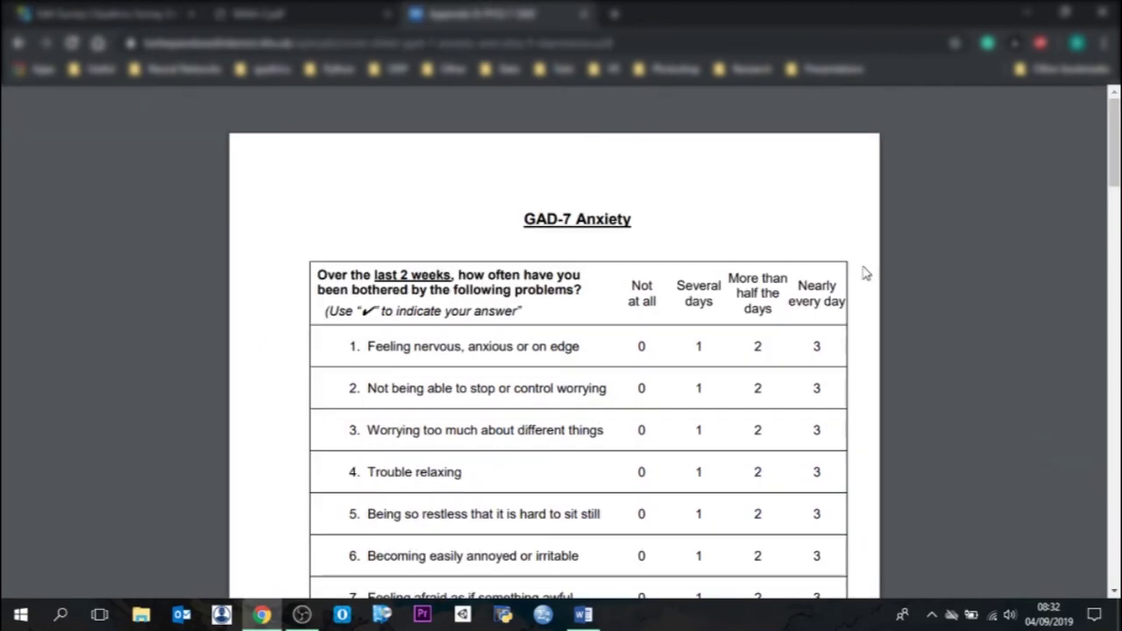
{"action": "left_click_drag", "start_coordinate": [1106, 167], "coordinate": [1112, 127]}
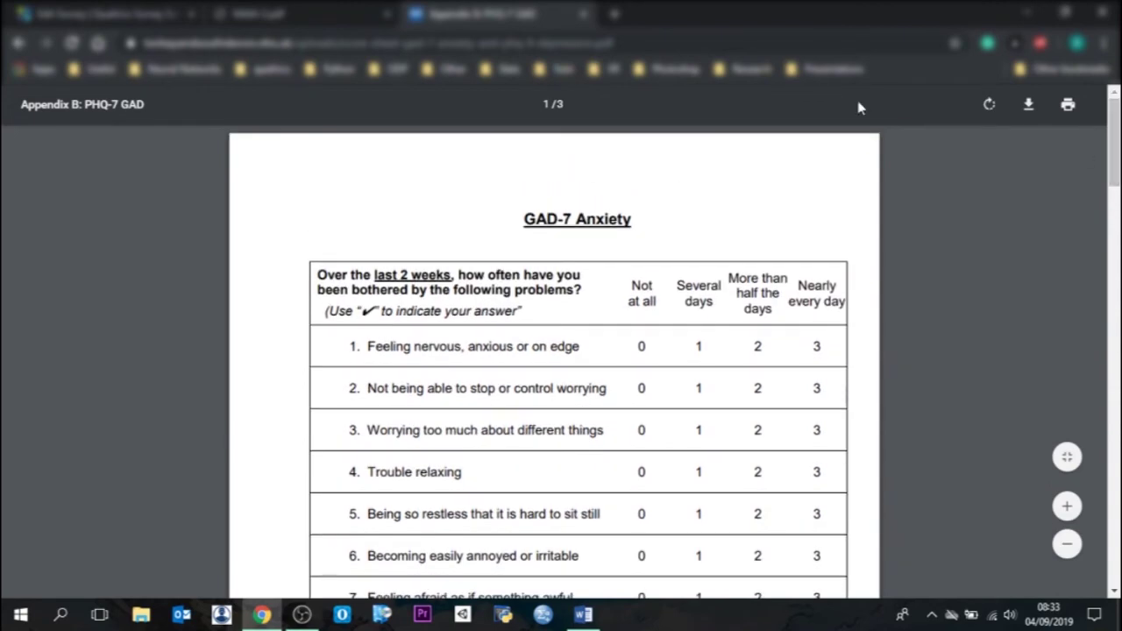
{"action": "left_click", "coordinate": [290, 11]}
{"action": "left_click", "coordinate": [165, 9]}
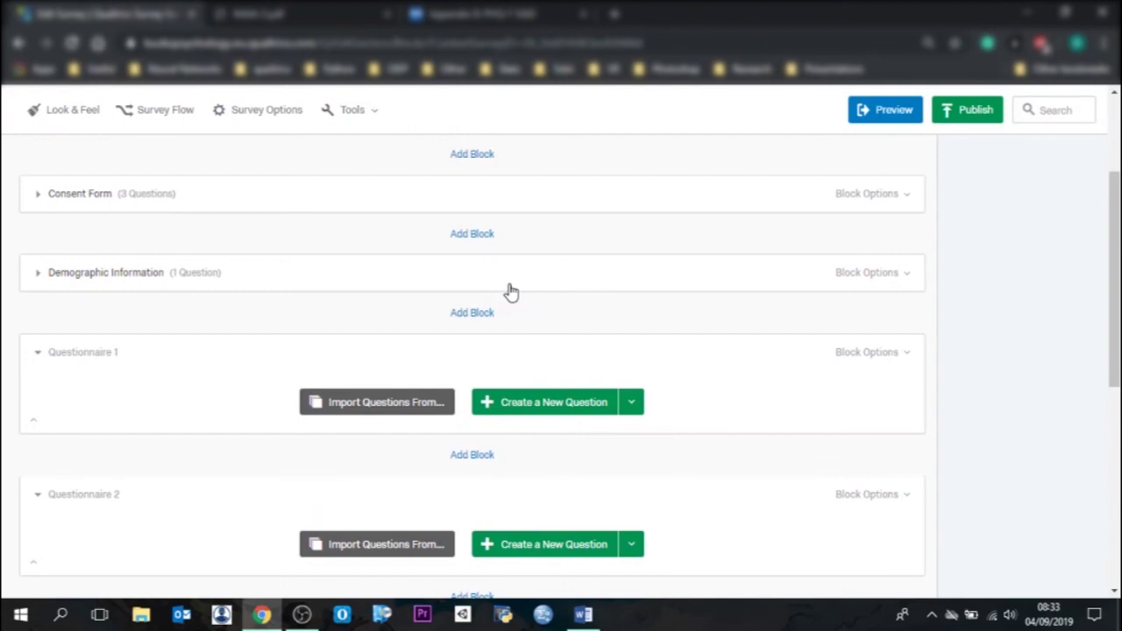
Step: Add a new question to the Questionnaire 1 block and copy the "Below you will find a list of statements" instruction from MAIA-2.pdf
{"action": "left_click", "coordinate": [583, 406]}
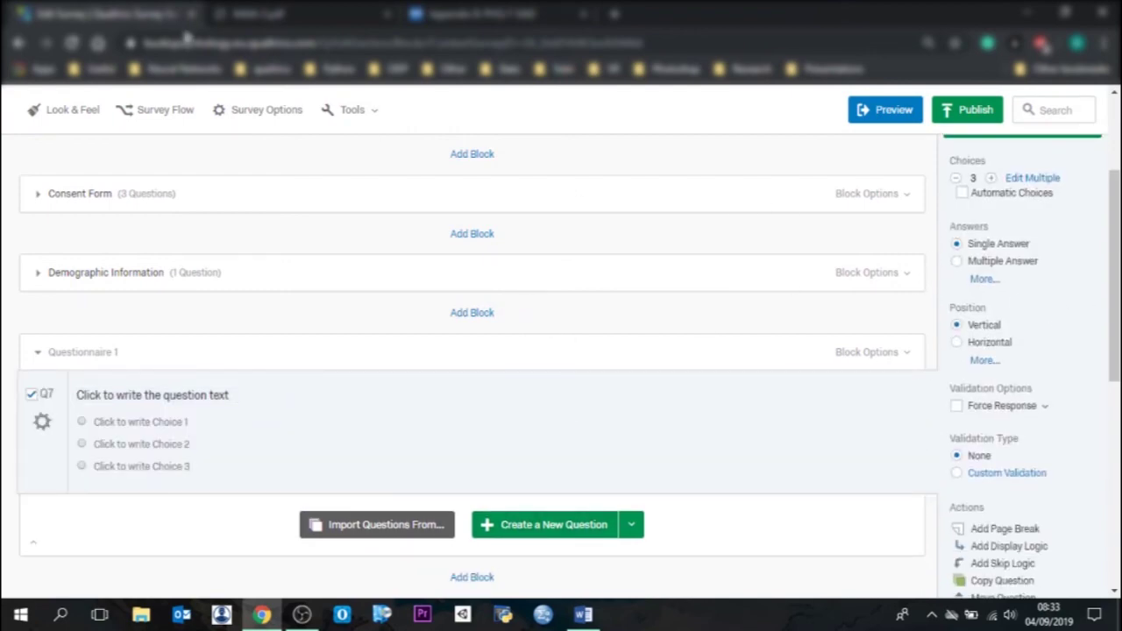
{"action": "left_click", "coordinate": [285, 11]}
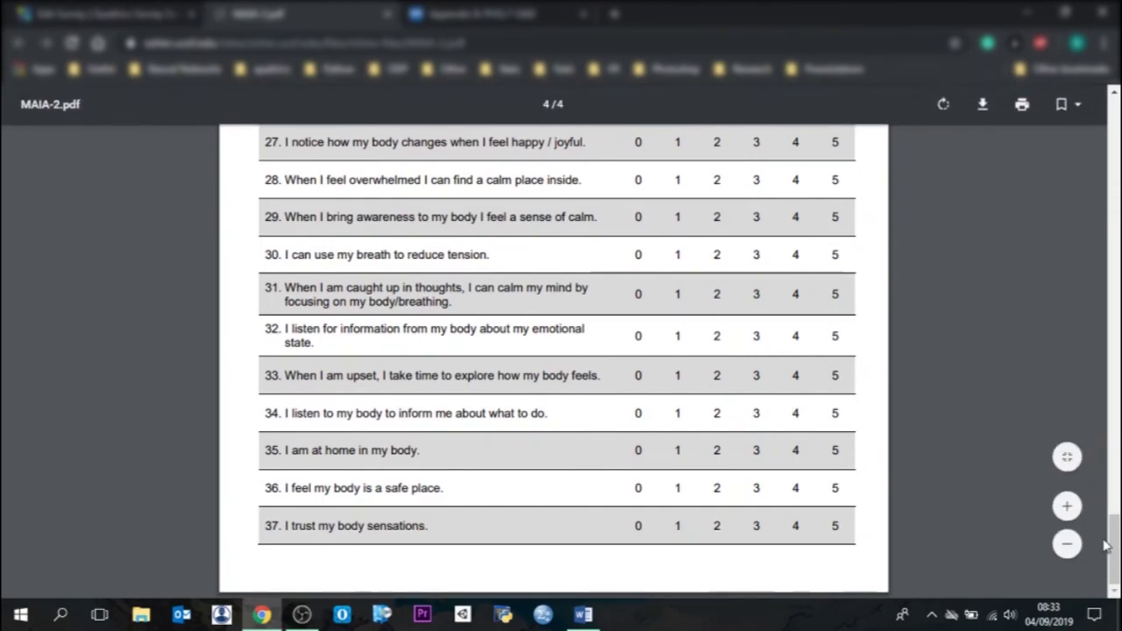
{"action": "left_click_drag", "start_coordinate": [1114, 557], "coordinate": [1114, 357]}
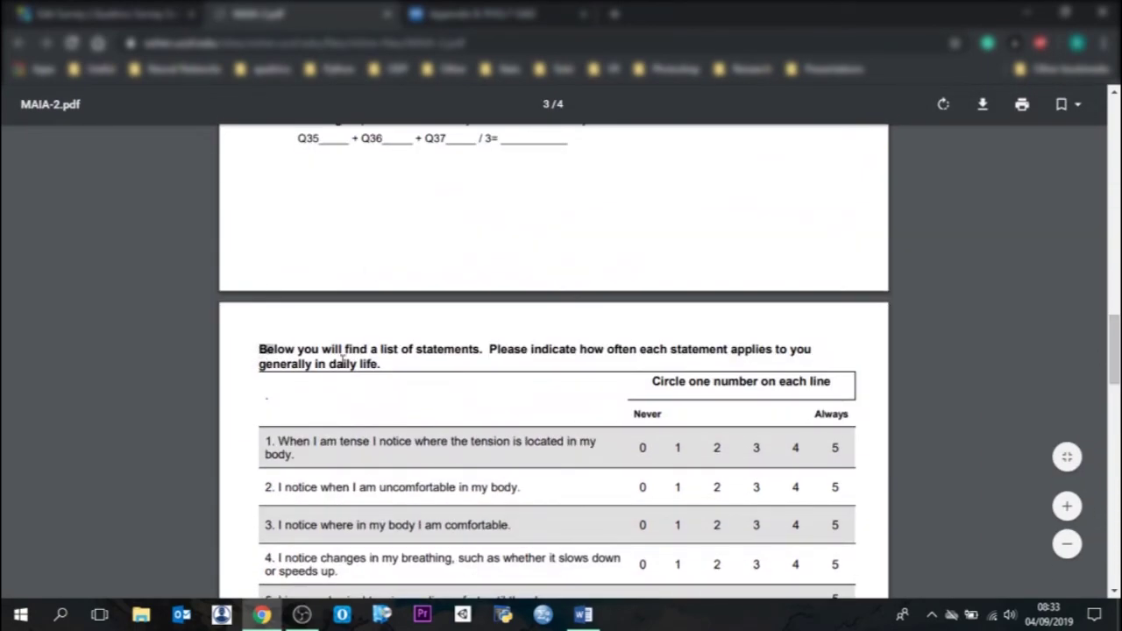
{"action": "left_click_drag", "start_coordinate": [259, 347], "coordinate": [936, 376]}
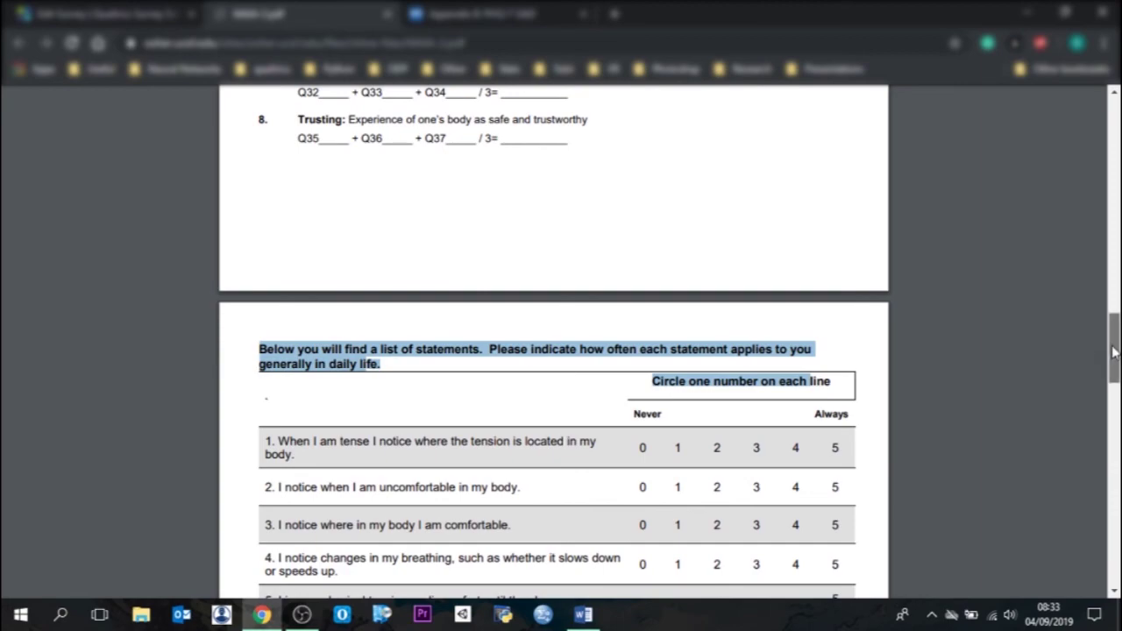
{"action": "left_click_drag", "start_coordinate": [1112, 351], "coordinate": [1101, 384]}
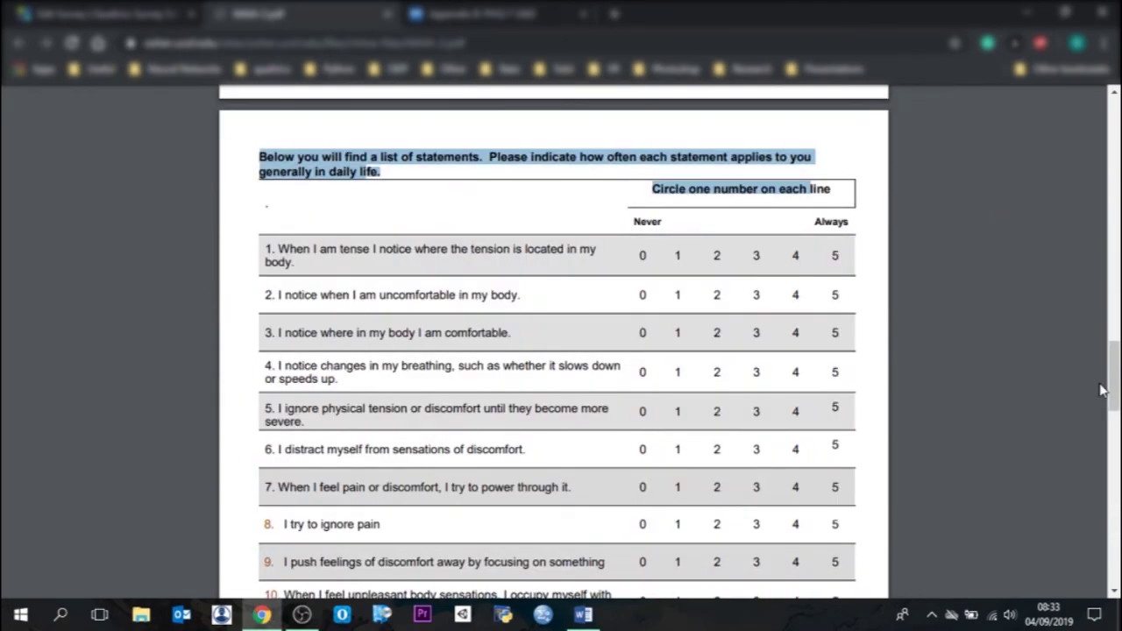
{"action": "left_click", "coordinate": [737, 216]}
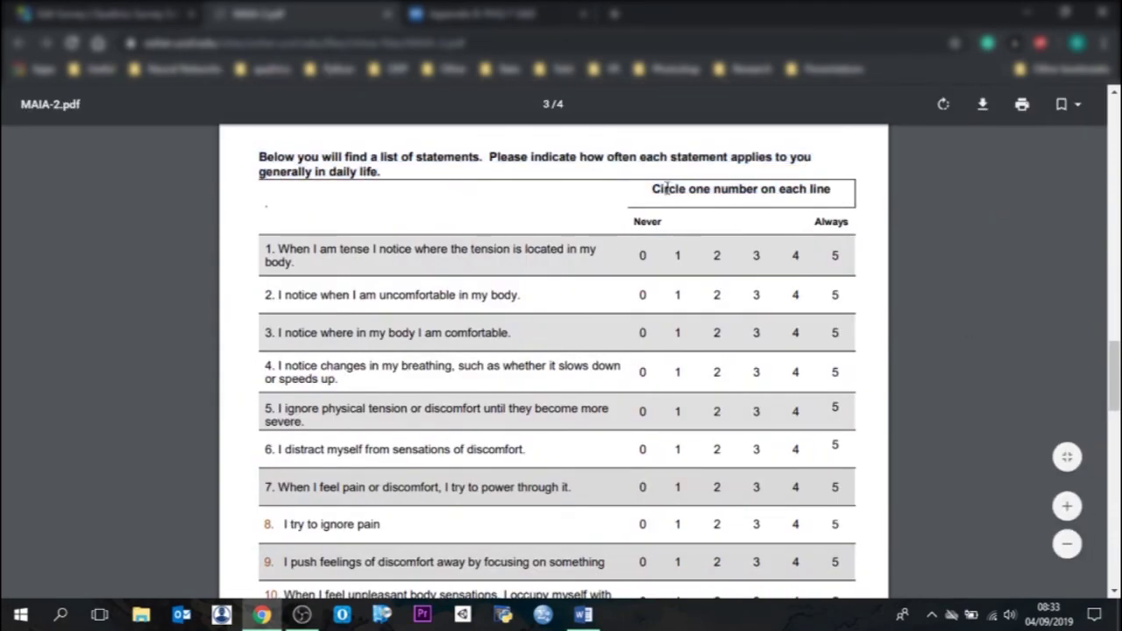
{"action": "left_click_drag", "start_coordinate": [652, 189], "coordinate": [857, 207]}
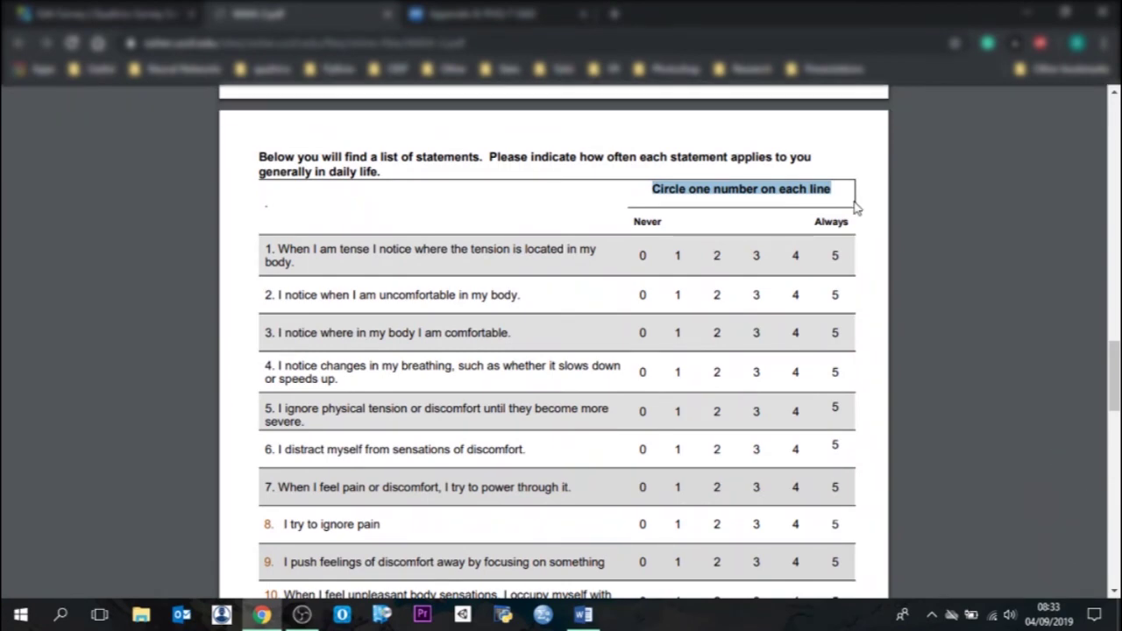
{"action": "left_click_drag", "start_coordinate": [260, 156], "coordinate": [392, 181]}
{"action": "key", "text": "ctrl+c"}
{"action": "left_click", "coordinate": [181, 10]}
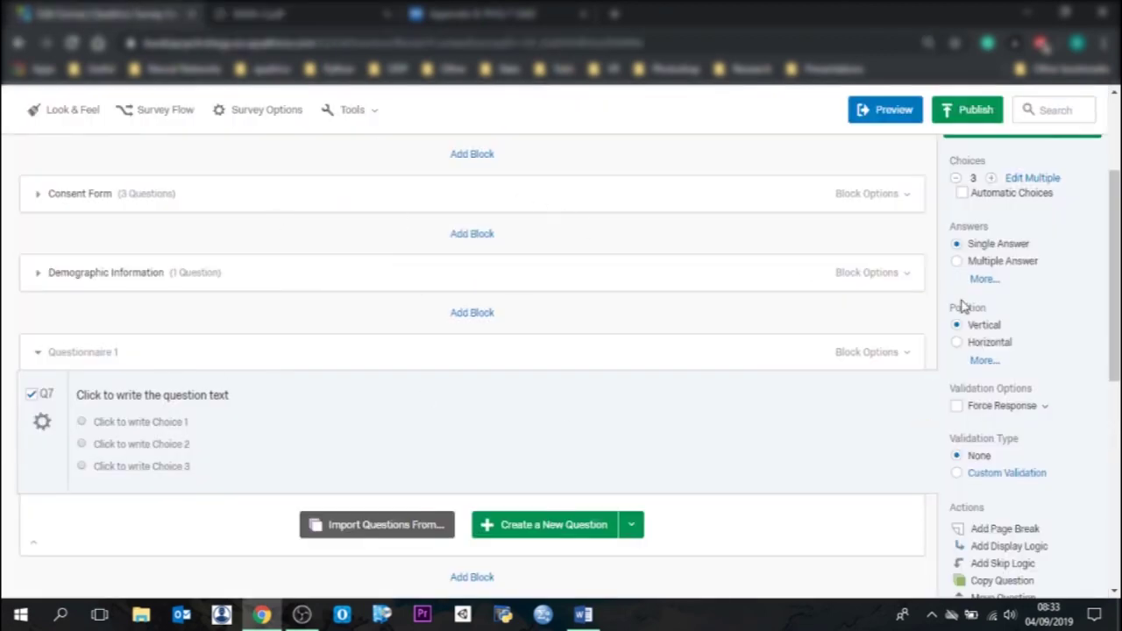
Step: Change the new question's type to Text/Graphic and replace its placeholder text with the copied MAIA-2 instruction
{"action": "left_click_drag", "start_coordinate": [1115, 325], "coordinate": [1116, 304]}
{"action": "left_click", "coordinate": [1017, 178]}
{"action": "left_click", "coordinate": [793, 426]}
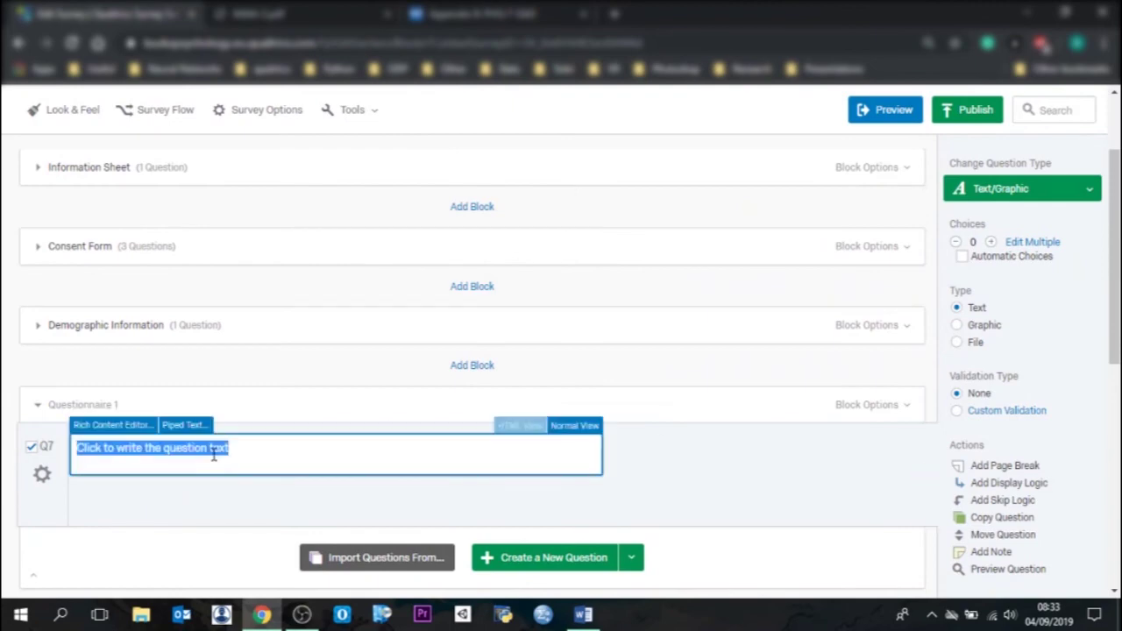
{"action": "key", "text": "ctrl+v"}
{"action": "left_click", "coordinate": [706, 443]}
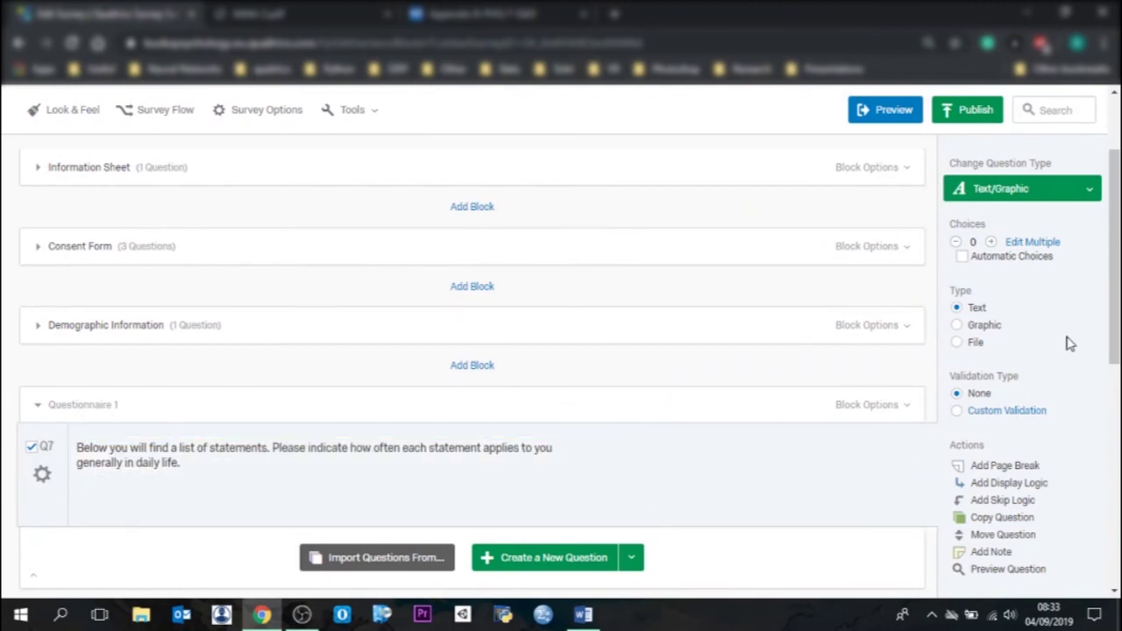
Step: Add a multiple-choice question below the instruction, using MAIA-2 item 1, "When I am tense I notice where the tension is located in my body."
{"action": "left_click_drag", "start_coordinate": [1115, 322], "coordinate": [1115, 363]}
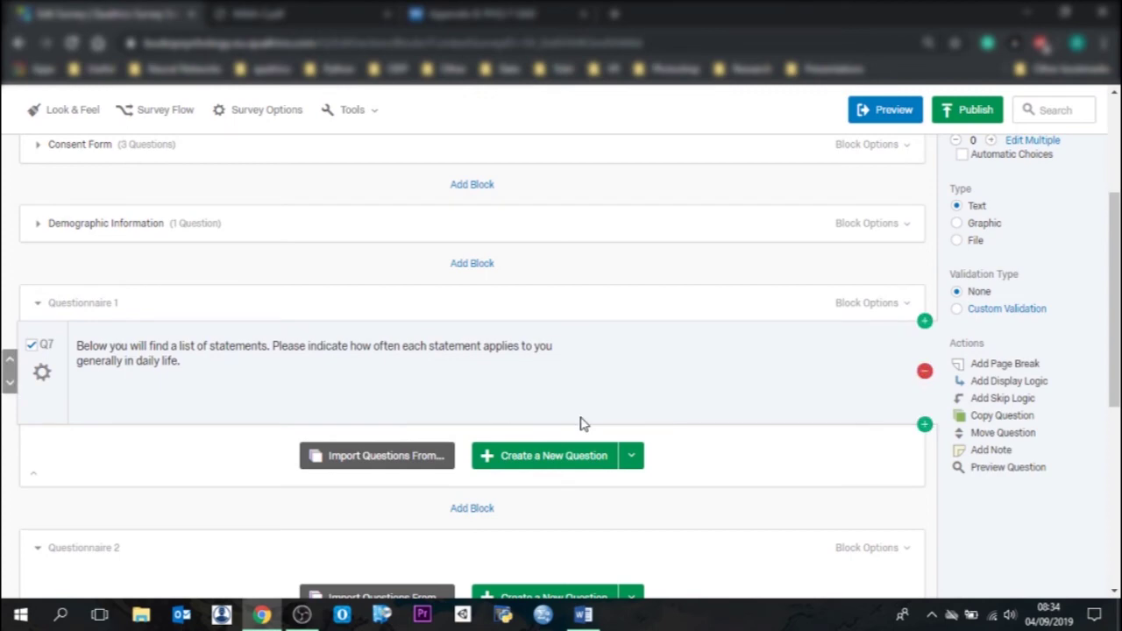
{"action": "left_click", "coordinate": [579, 460]}
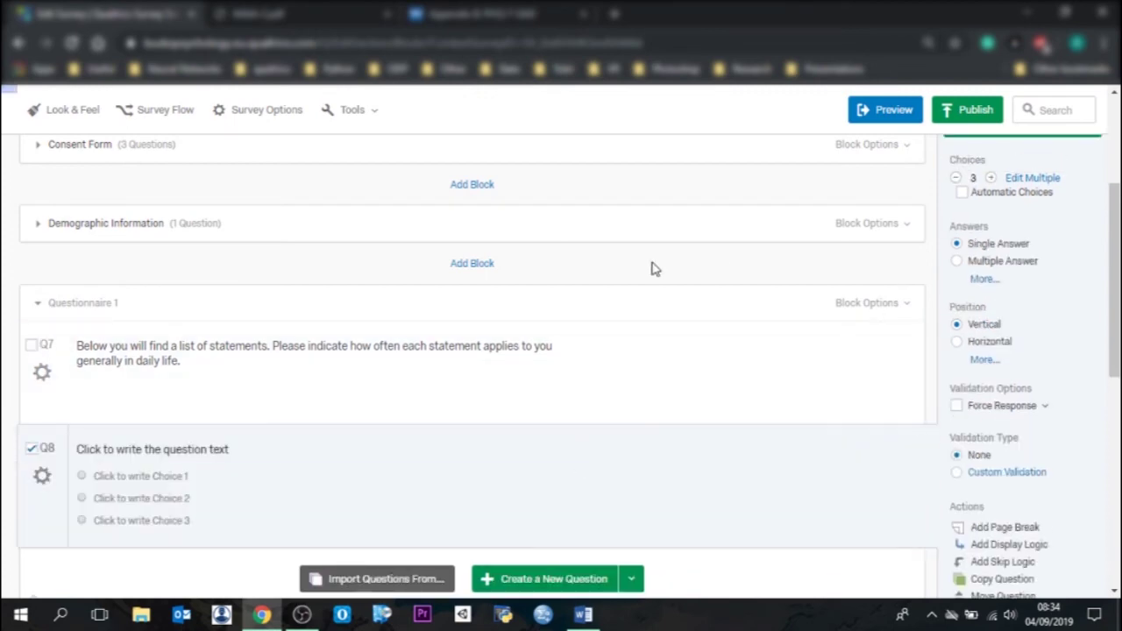
{"action": "left_click", "coordinate": [298, 11]}
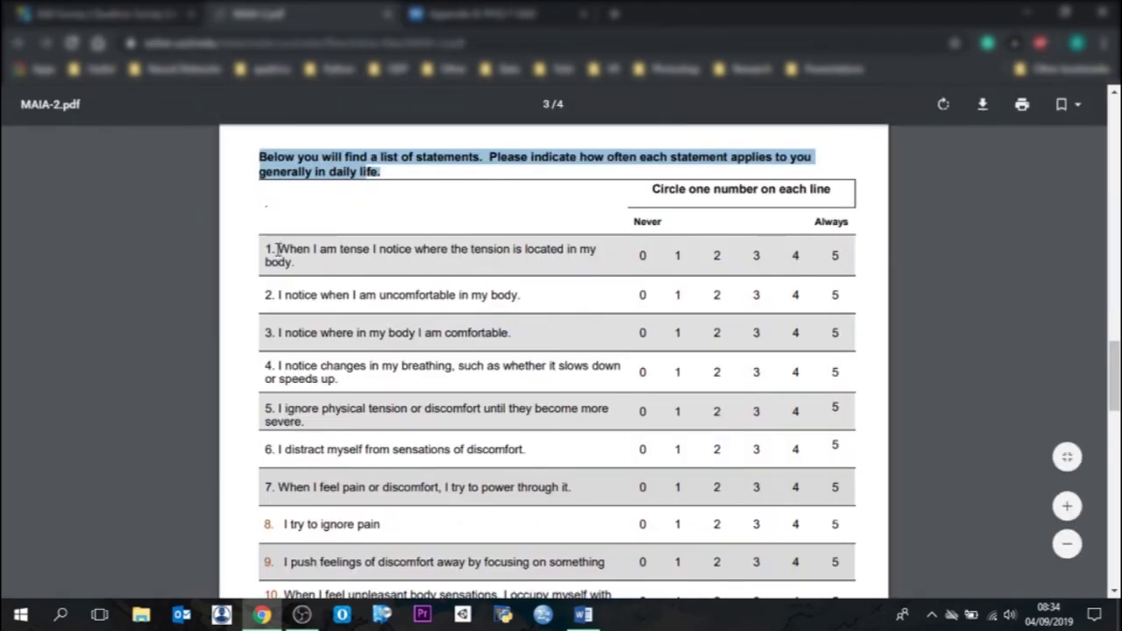
{"action": "left_click_drag", "start_coordinate": [277, 250], "coordinate": [303, 265]}
{"action": "right_click", "coordinate": [286, 248]}
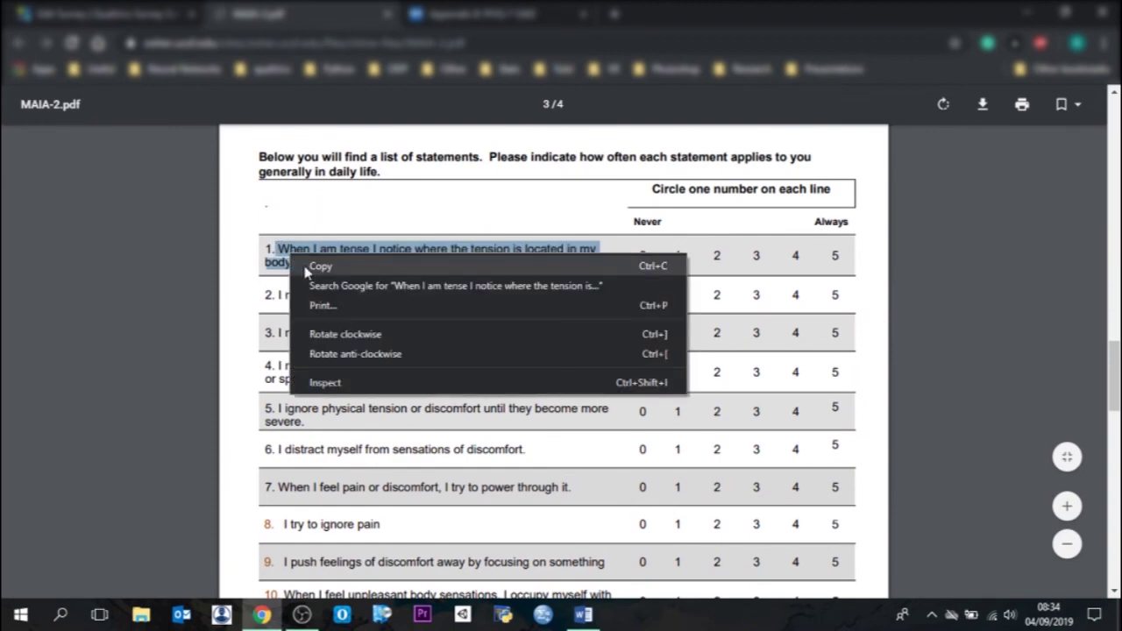
{"action": "left_click", "coordinate": [303, 260]}
{"action": "left_click", "coordinate": [105, 13]}
{"action": "left_click", "coordinate": [233, 448]}
{"action": "key", "text": "ctrl+v"}
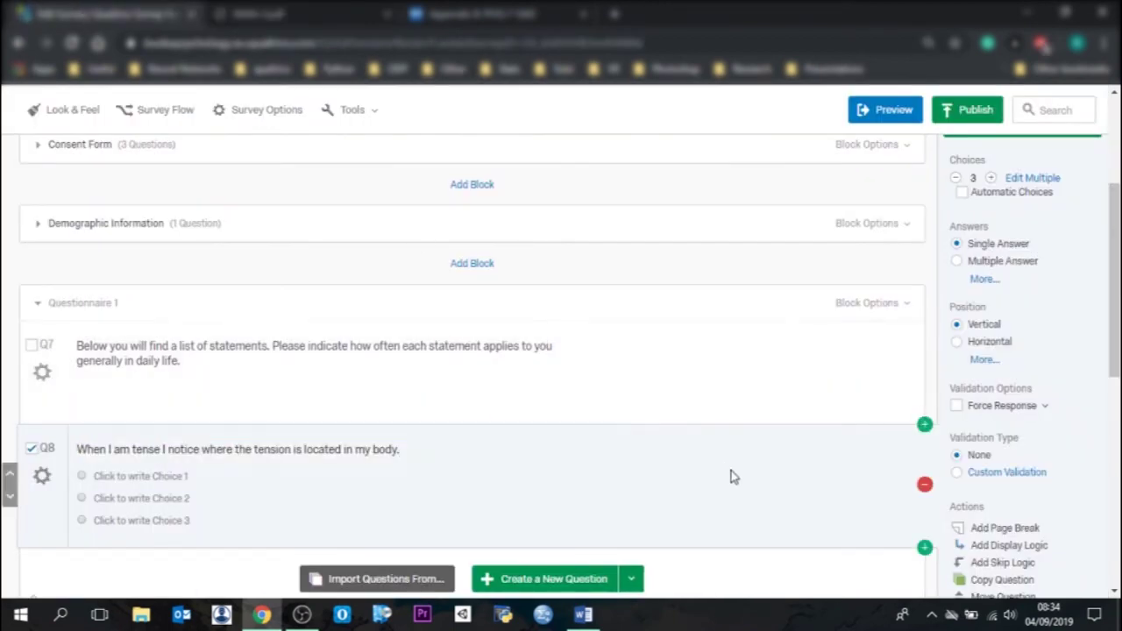
Step: Give the body-tension question six choices to match the MAIA-2 scale and set their position to Horizontal
{"action": "left_click", "coordinate": [290, 13]}
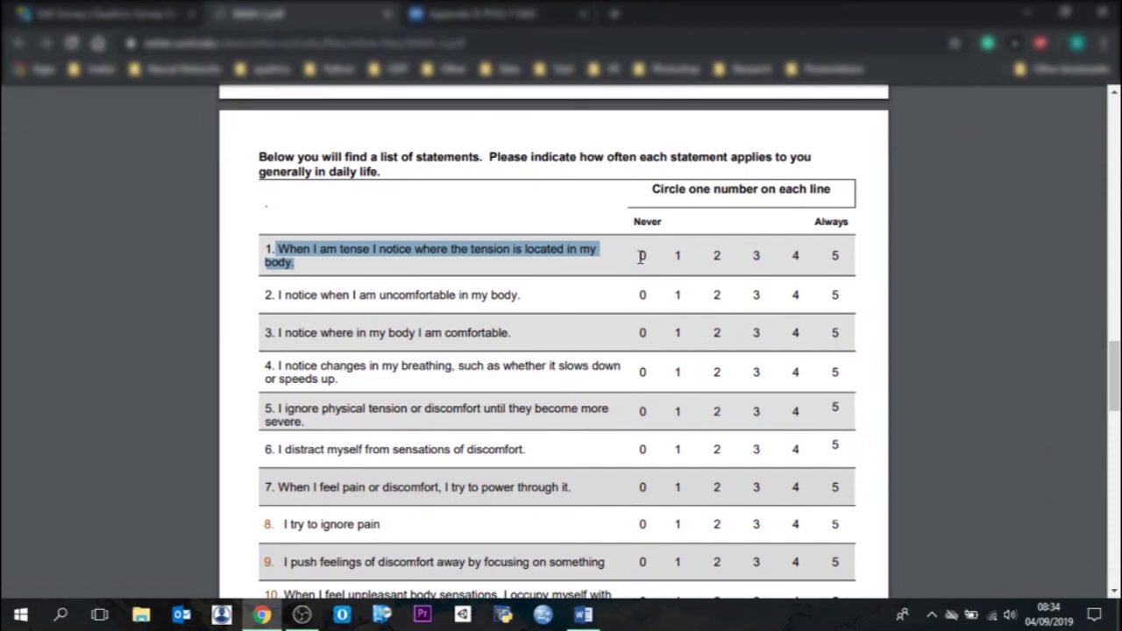
{"action": "left_click", "coordinate": [143, 11]}
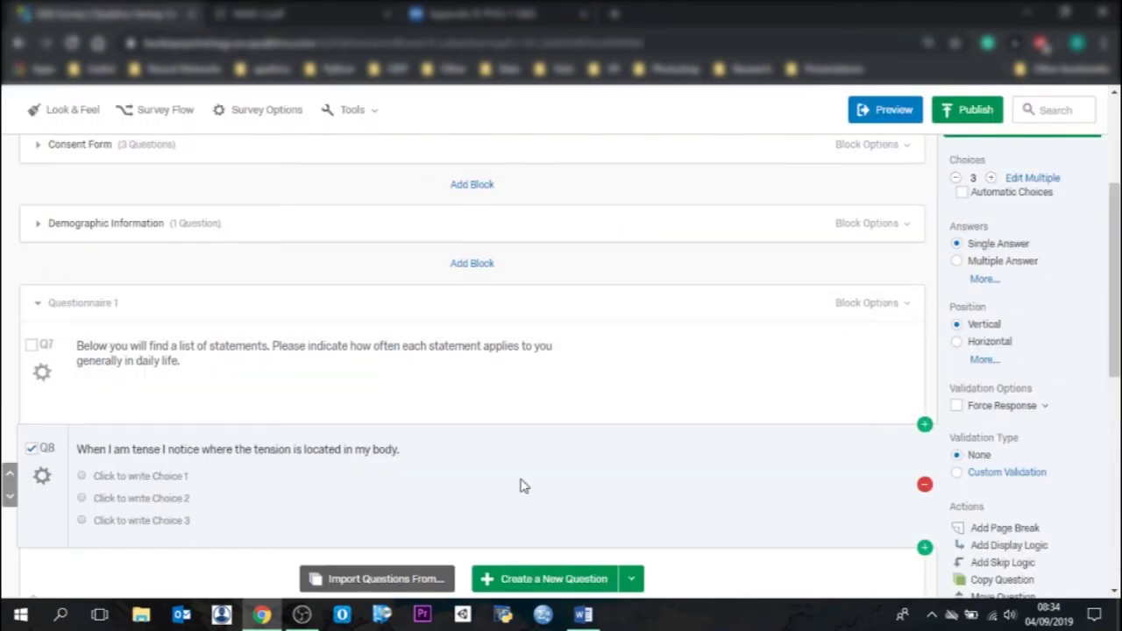
{"action": "left_click", "coordinate": [991, 178]}
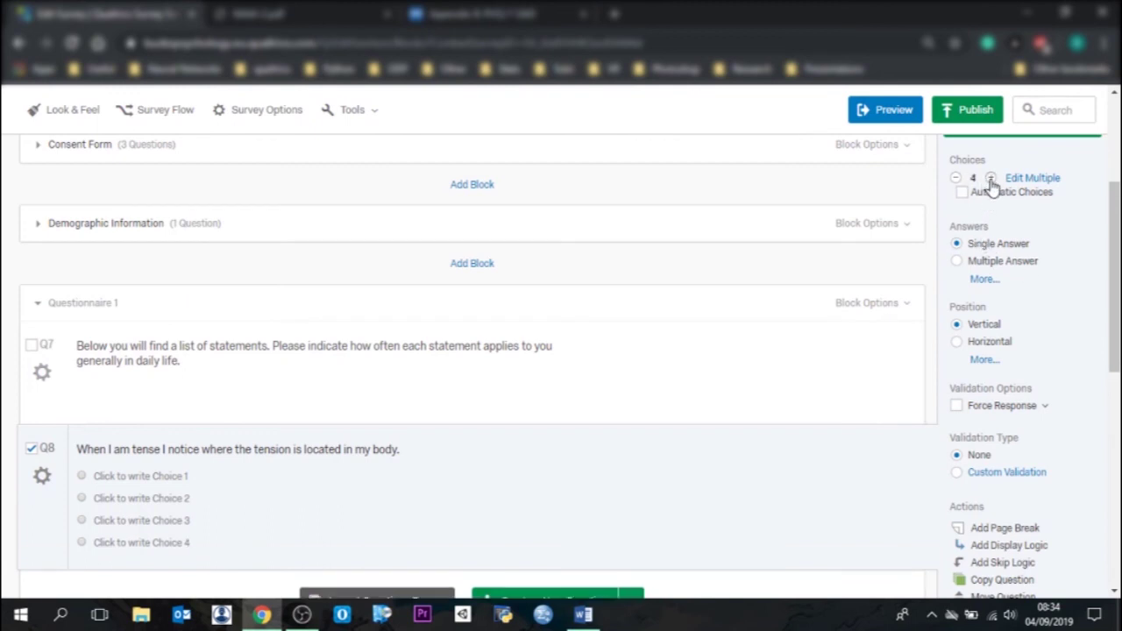
{"action": "left_click", "coordinate": [990, 178]}
{"action": "left_click", "coordinate": [991, 178]}
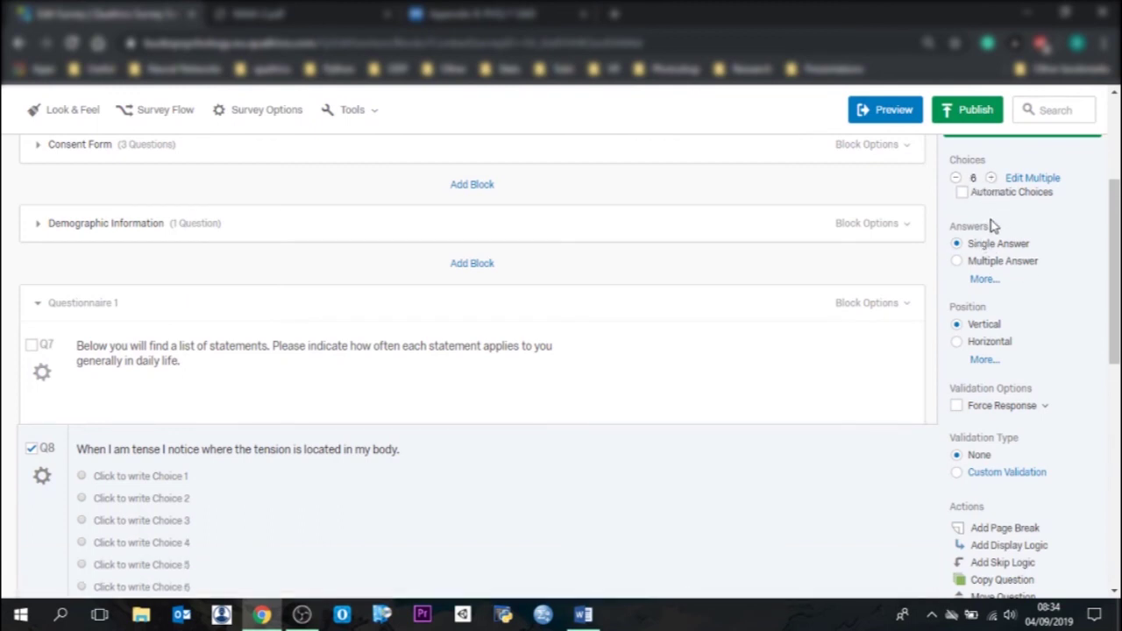
{"action": "left_click", "coordinate": [958, 342]}
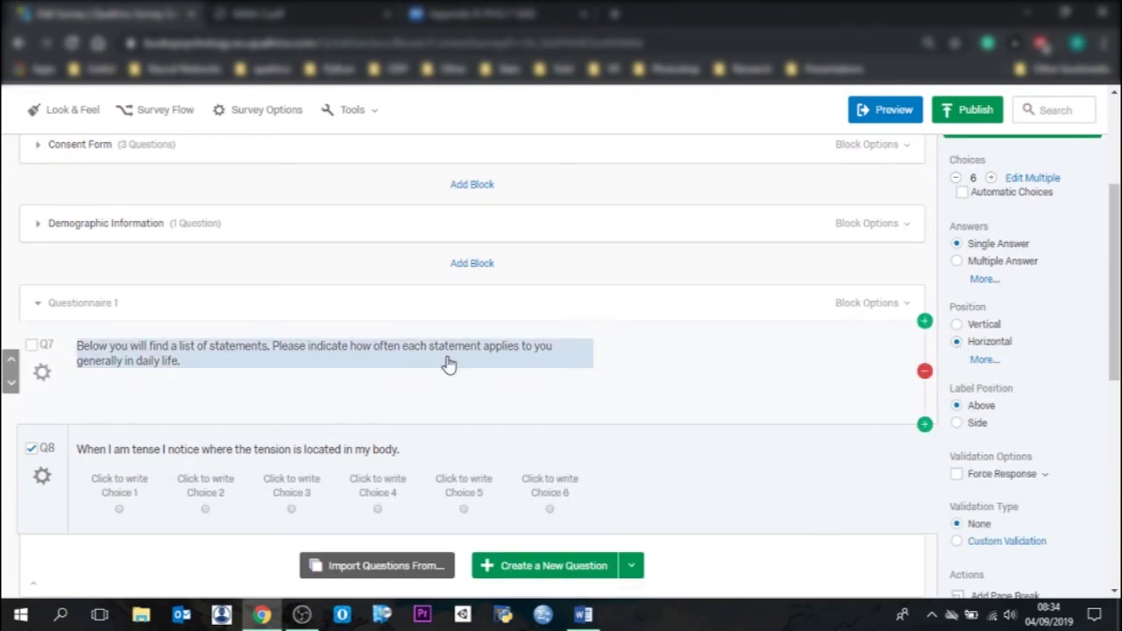
Step: Label the body-tension question's first choice "Never", accept the automatic Never – Always choices, and extend that first label to "Never 0"
{"action": "left_click", "coordinate": [348, 9]}
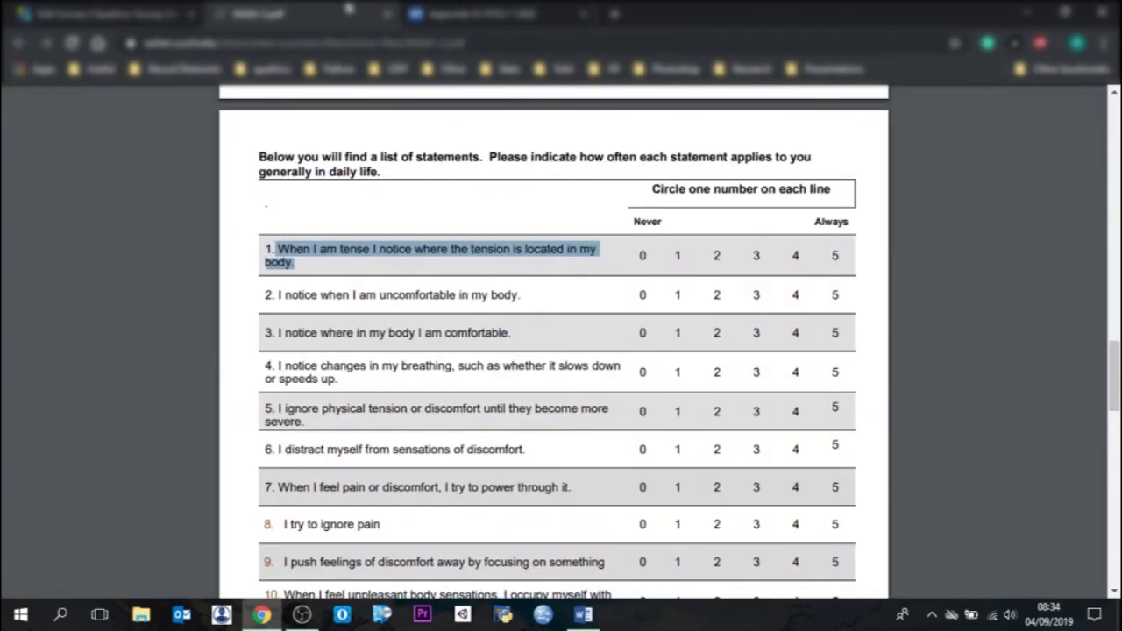
{"action": "left_click", "coordinate": [140, 14]}
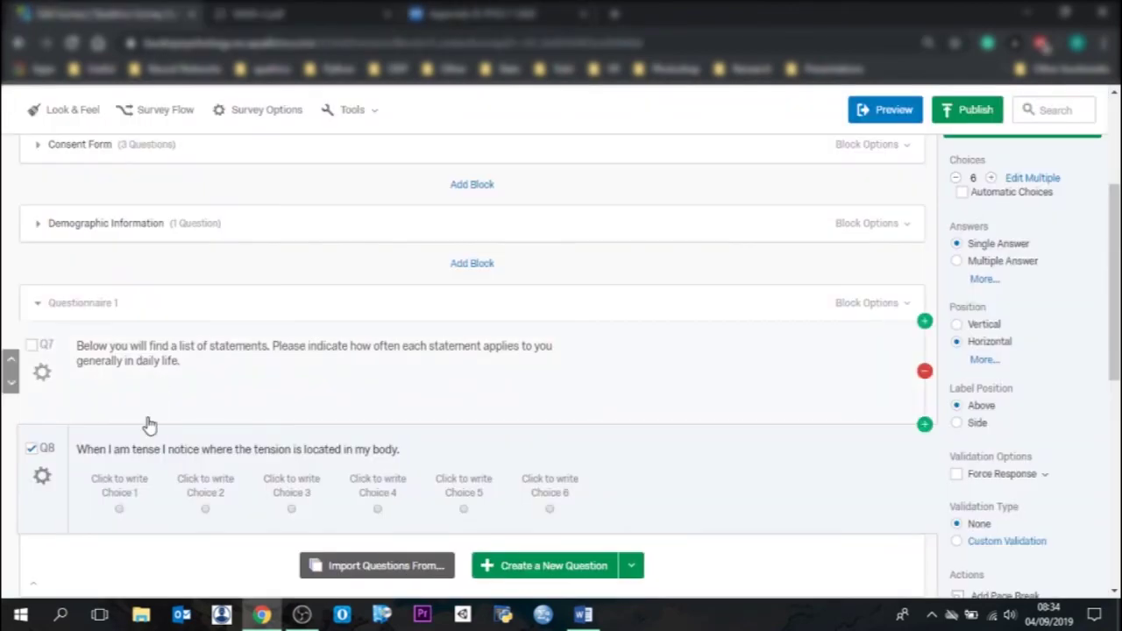
{"action": "left_click", "coordinate": [122, 491]}
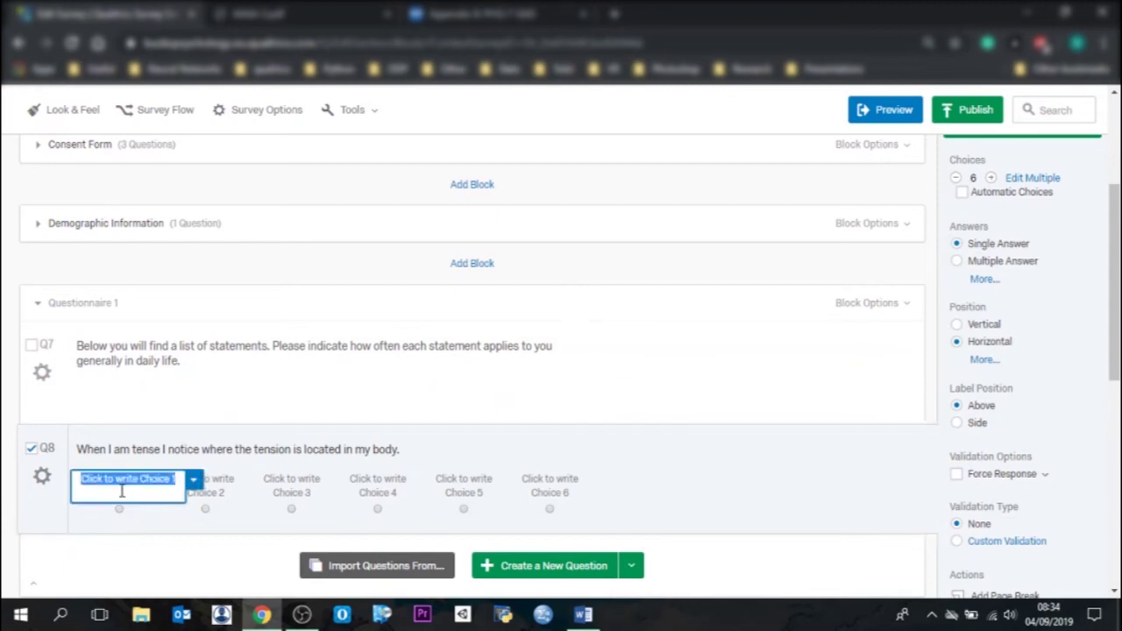
{"action": "type", "text": "Never"}
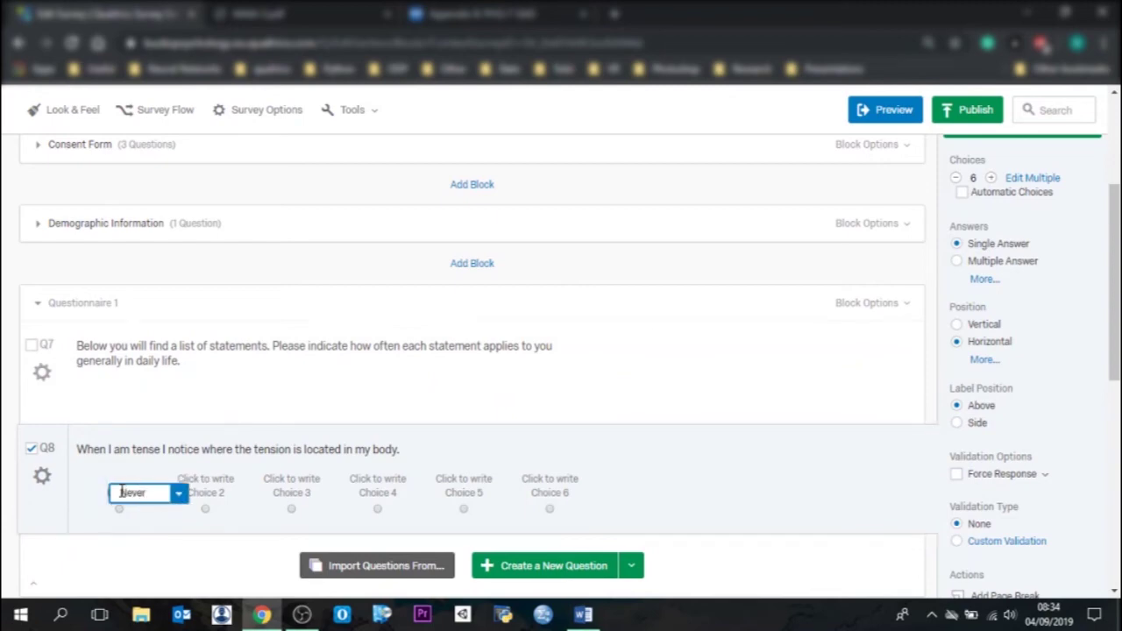
{"action": "key", "text": "Return"}
{"action": "left_click", "coordinate": [139, 482]}
{"action": "type", "text": "0"}
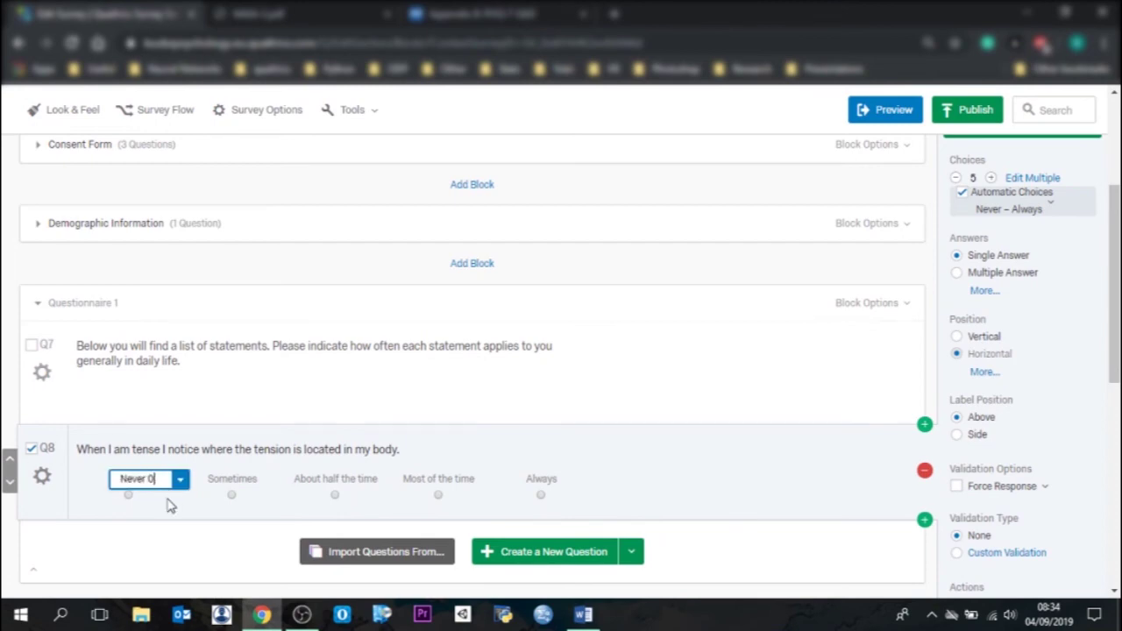
Step: Reformat the body-tension question's first choice label as two centred lines, "Never" and "0", in the Rich Content Editor
{"action": "left_click", "coordinate": [178, 479]}
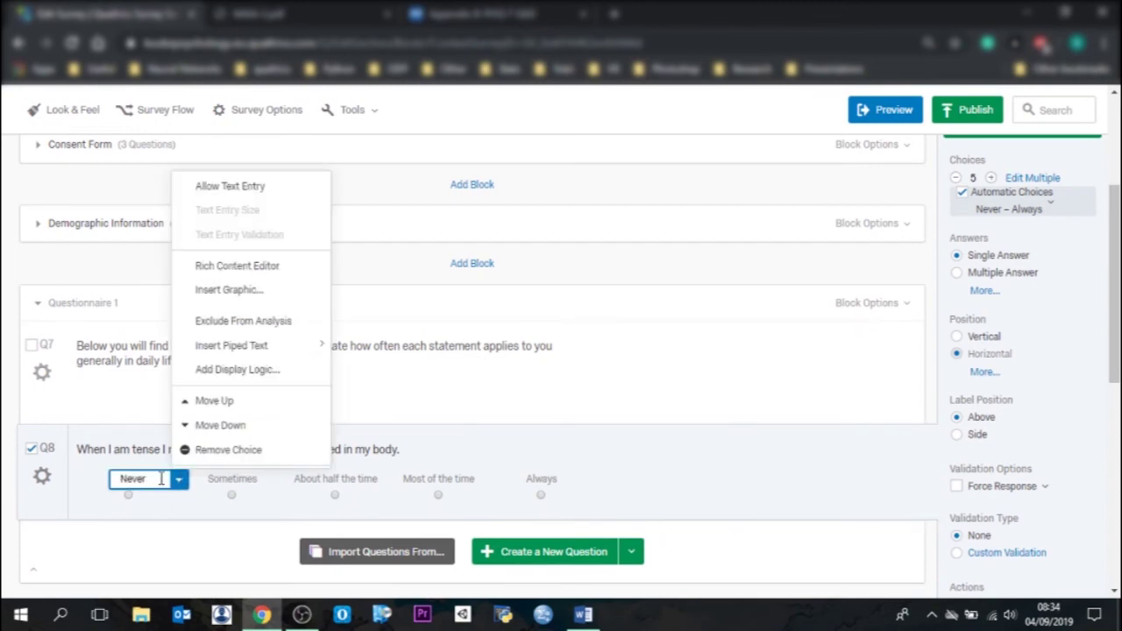
{"action": "left_click", "coordinate": [255, 265]}
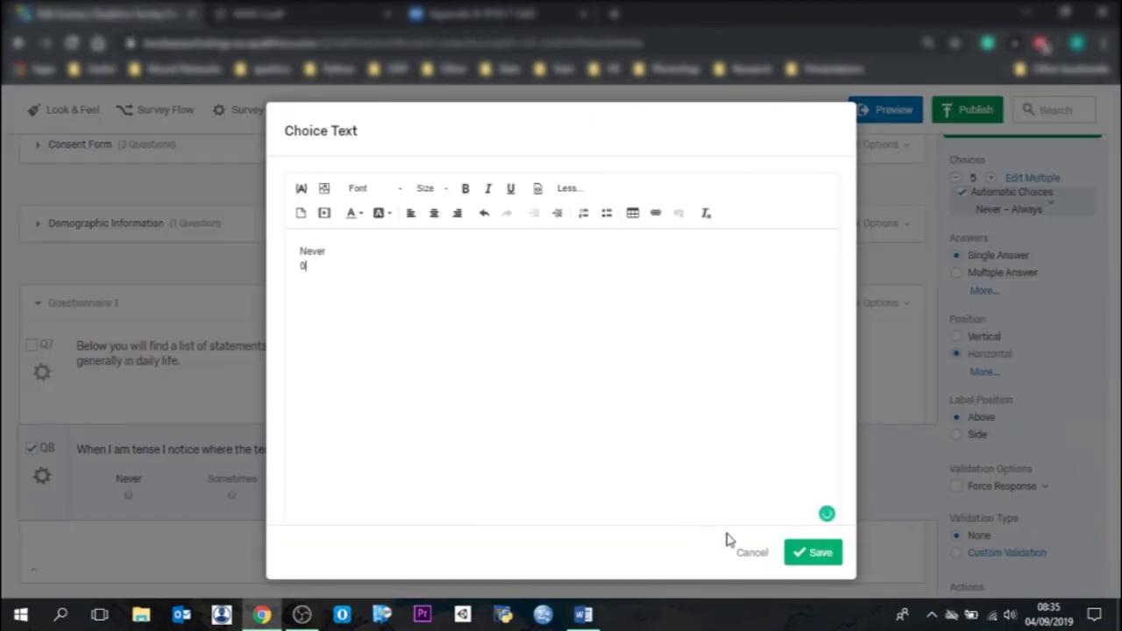
{"action": "left_click_drag", "start_coordinate": [310, 268], "coordinate": [286, 237]}
{"action": "left_click", "coordinate": [434, 214]}
{"action": "left_click", "coordinate": [819, 558]}
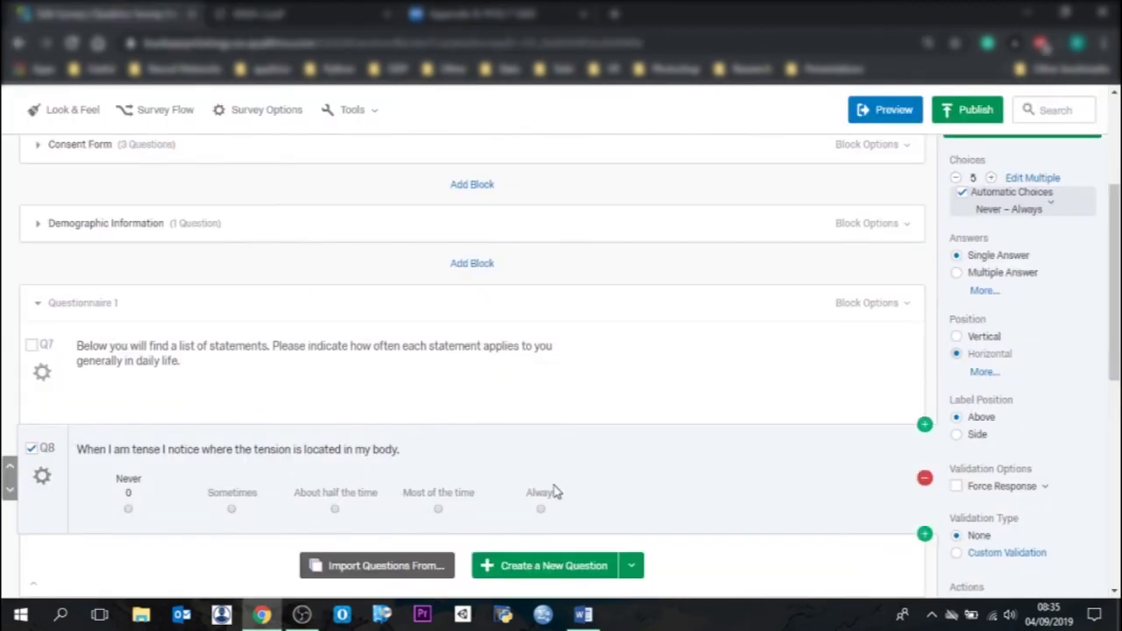
{"action": "left_click", "coordinate": [544, 492]}
{"action": "left_click", "coordinate": [588, 493]}
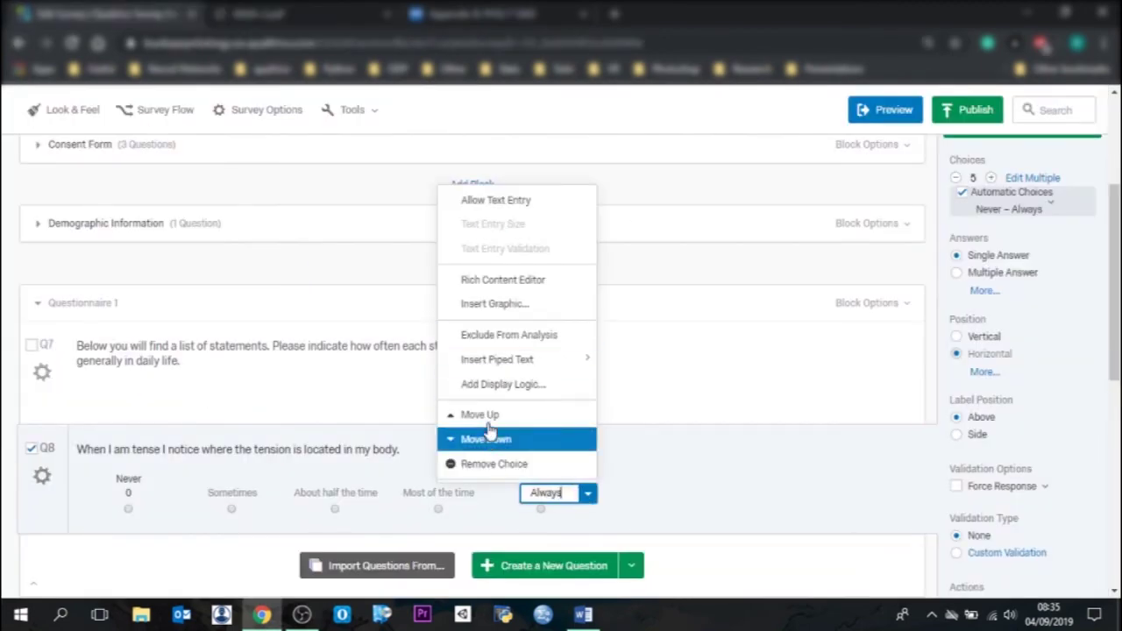
{"action": "left_click", "coordinate": [520, 467]}
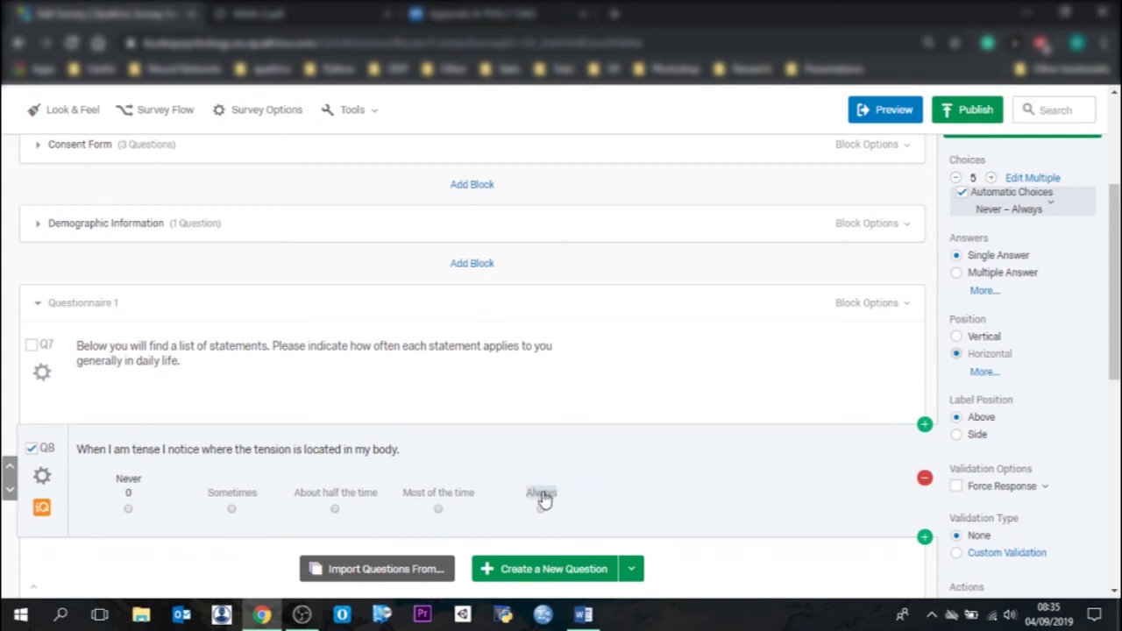
Step: Reformat the "Always" choice label in the Rich Content Editor as two centred lines, "Always" and "5"
{"action": "left_click", "coordinate": [544, 493]}
{"action": "left_click", "coordinate": [590, 496]}
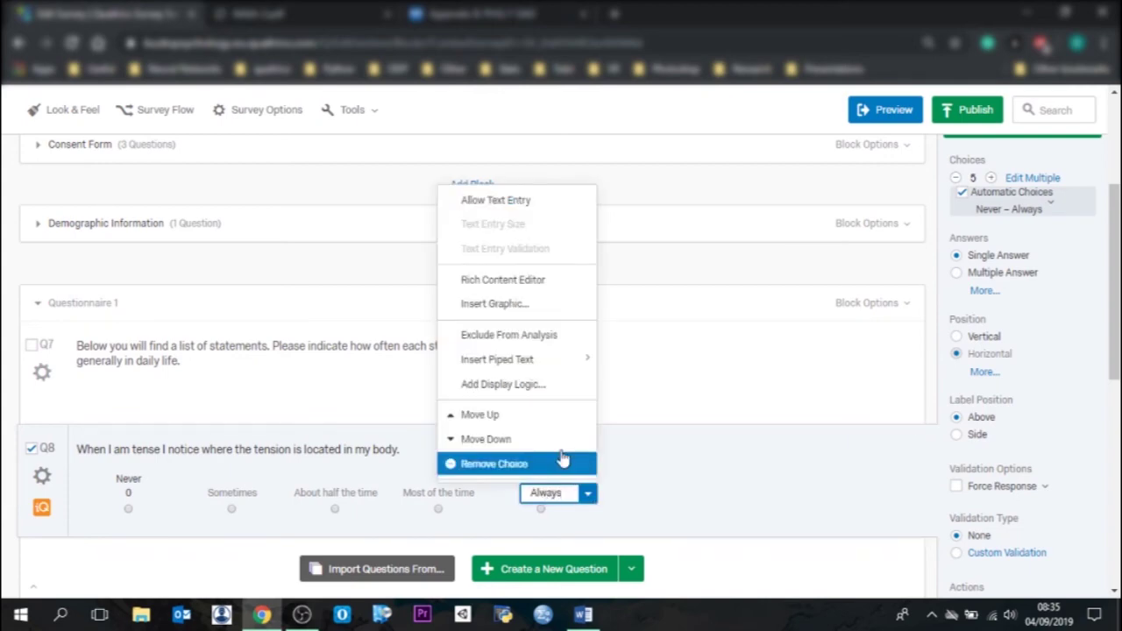
{"action": "left_click", "coordinate": [507, 281]}
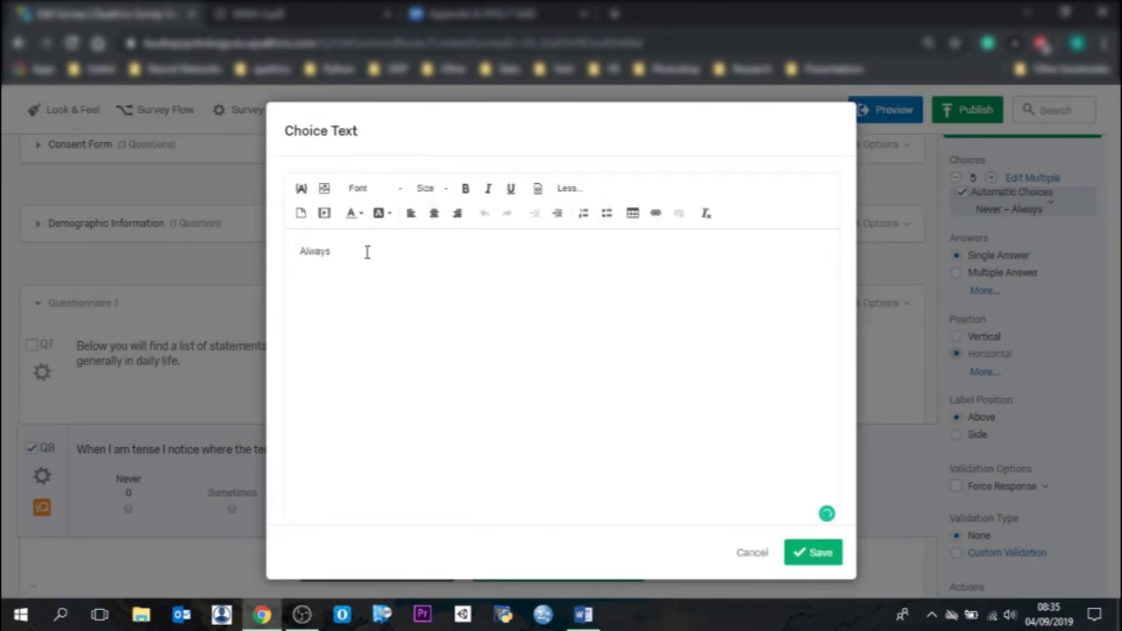
{"action": "left_click", "coordinate": [263, 14]}
{"action": "left_click", "coordinate": [166, 14]}
{"action": "left_click", "coordinate": [330, 255]}
{"action": "key", "text": "Return"}
{"action": "type", "text": "5"}
{"action": "left_click_drag", "start_coordinate": [309, 263], "coordinate": [298, 249]}
{"action": "left_click", "coordinate": [434, 213]}
{"action": "left_click", "coordinate": [814, 552]}
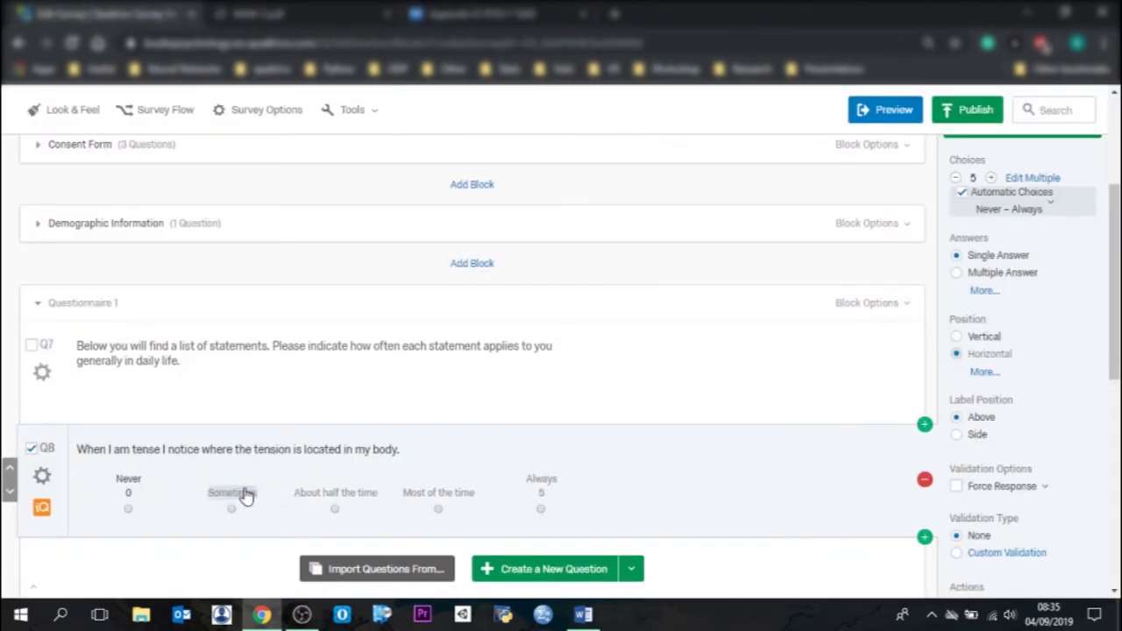
Step: Relabel the three middle choices of the body-tension question "1", "2" and "3"
{"action": "left_click", "coordinate": [244, 496]}
{"action": "type", "text": "1"}
{"action": "left_click", "coordinate": [336, 493]}
{"action": "type", "text": "2"}
{"action": "left_click", "coordinate": [427, 496]}
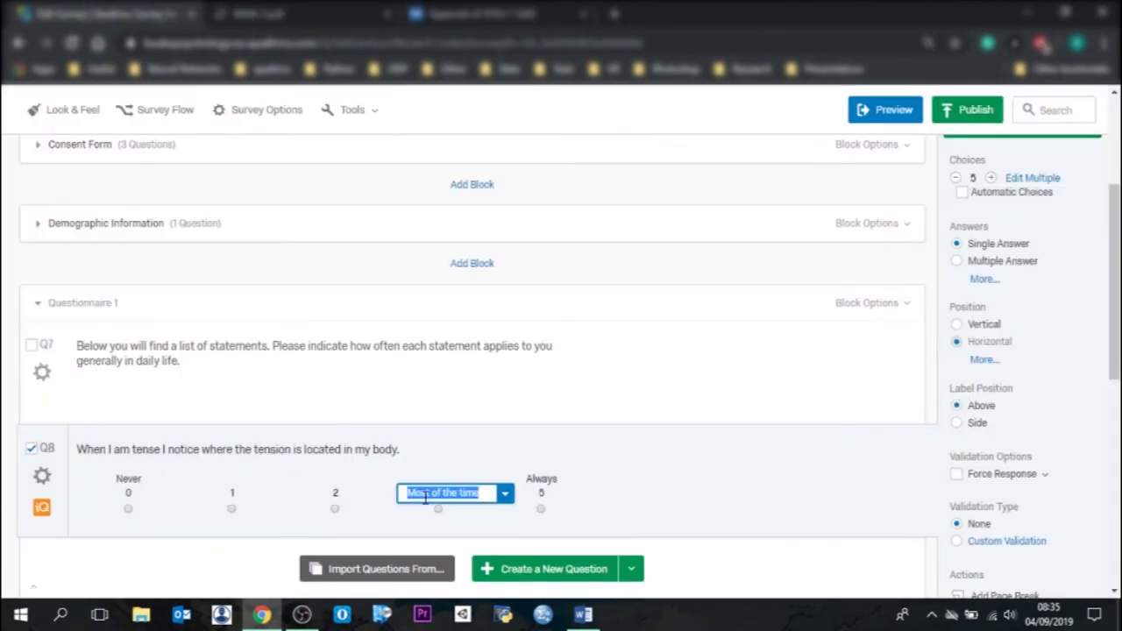
{"action": "type", "text": "3"}
{"action": "left_click", "coordinate": [769, 500]}
Step: Add a sixth choice to the body-tension question and copy the "Always" label into it
{"action": "left_click", "coordinate": [991, 177]}
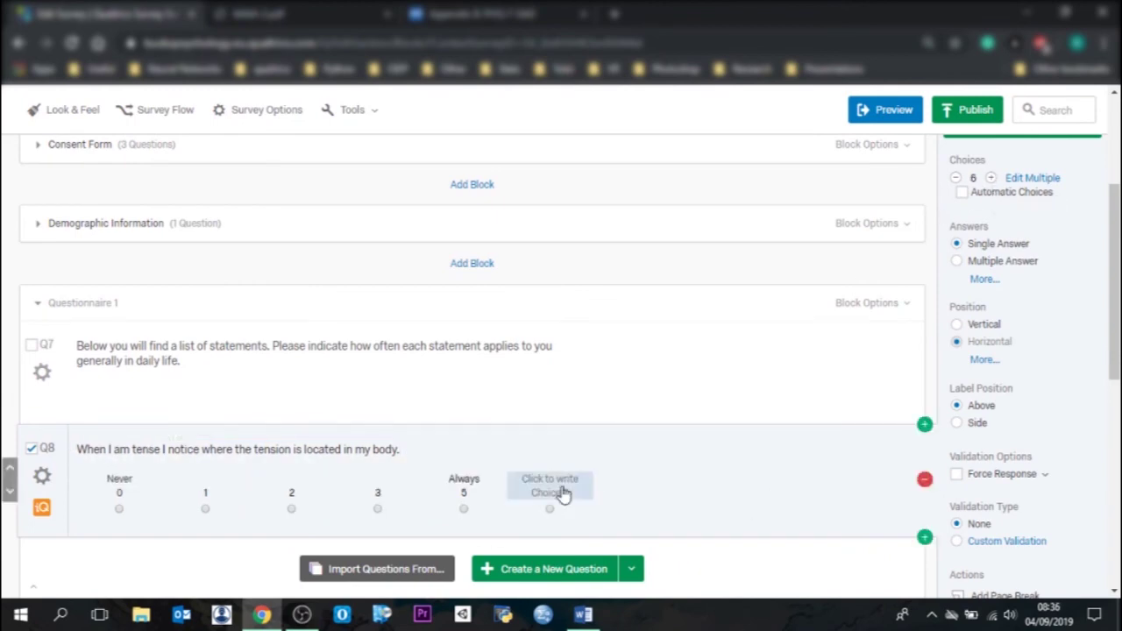
{"action": "left_click", "coordinate": [462, 507]}
{"action": "left_click_drag", "start_coordinate": [462, 517], "coordinate": [397, 477]}
{"action": "key", "text": "ctrl+c"}
{"action": "left_click", "coordinate": [566, 500]}
{"action": "key", "text": "ctrl+v"}
{"action": "left_click", "coordinate": [494, 495]}
{"action": "left_click", "coordinate": [957, 178]}
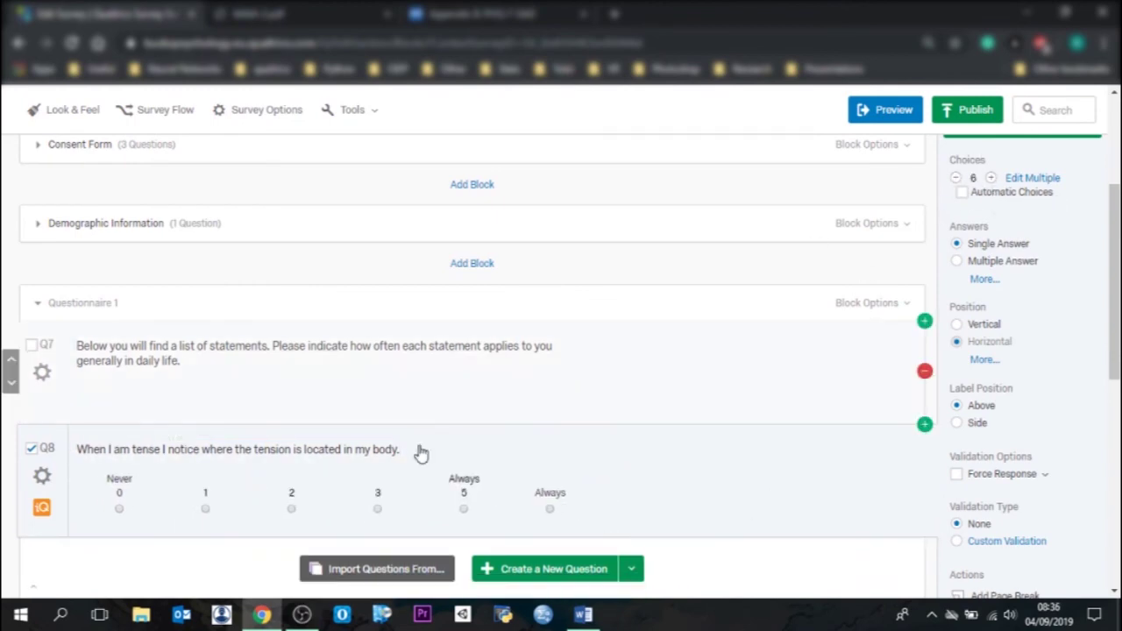
Step: Relabel the fifth choice "4" and add "5" on a line below "Always" in the sixth choice
{"action": "left_click", "coordinate": [466, 495]}
{"action": "left_click_drag", "start_coordinate": [462, 513], "coordinate": [407, 484]}
{"action": "type", "text": "4"}
{"action": "left_click", "coordinate": [549, 503]}
{"action": "left_click", "coordinate": [623, 480]}
{"action": "left_click", "coordinate": [544, 263]}
{"action": "left_click", "coordinate": [599, 258]}
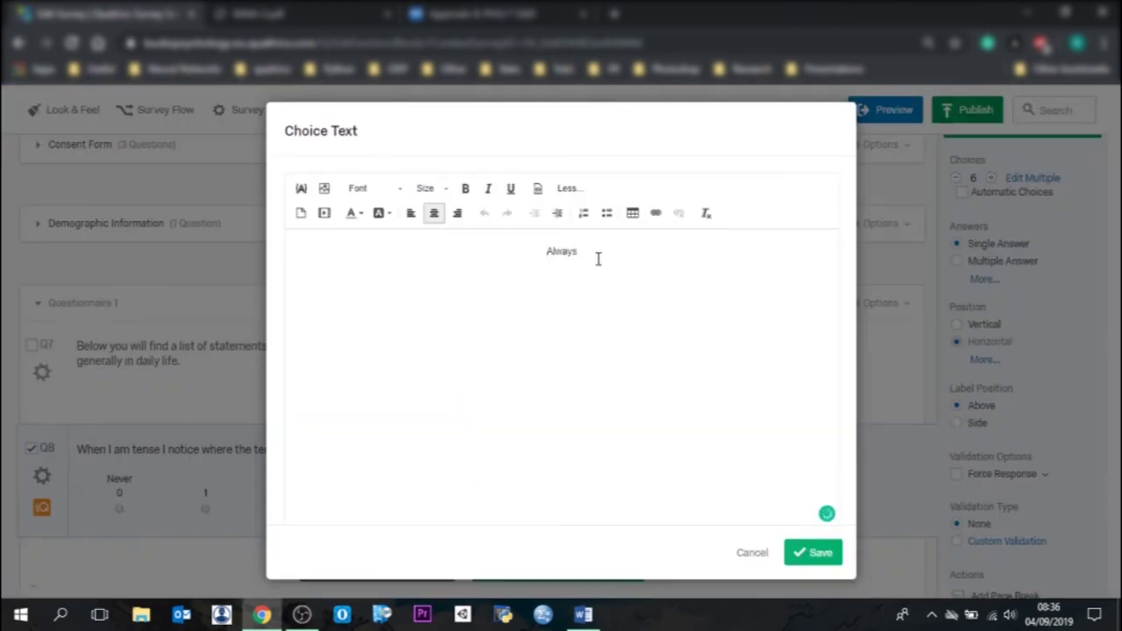
{"action": "key", "text": "Return"}
{"action": "type", "text": "5"}
{"action": "left_click", "coordinate": [814, 552]}
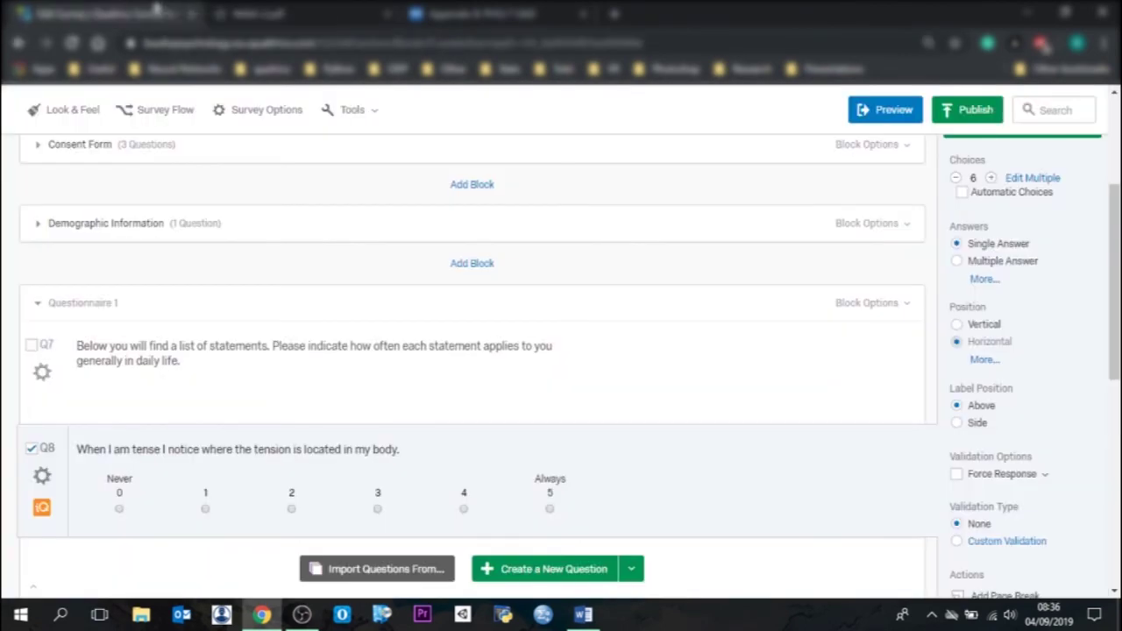
Step: Check the response scale against the MAIA-2 PDF and duplicate the body-tension question in Questionnaire 1
{"action": "left_click", "coordinate": [307, 14]}
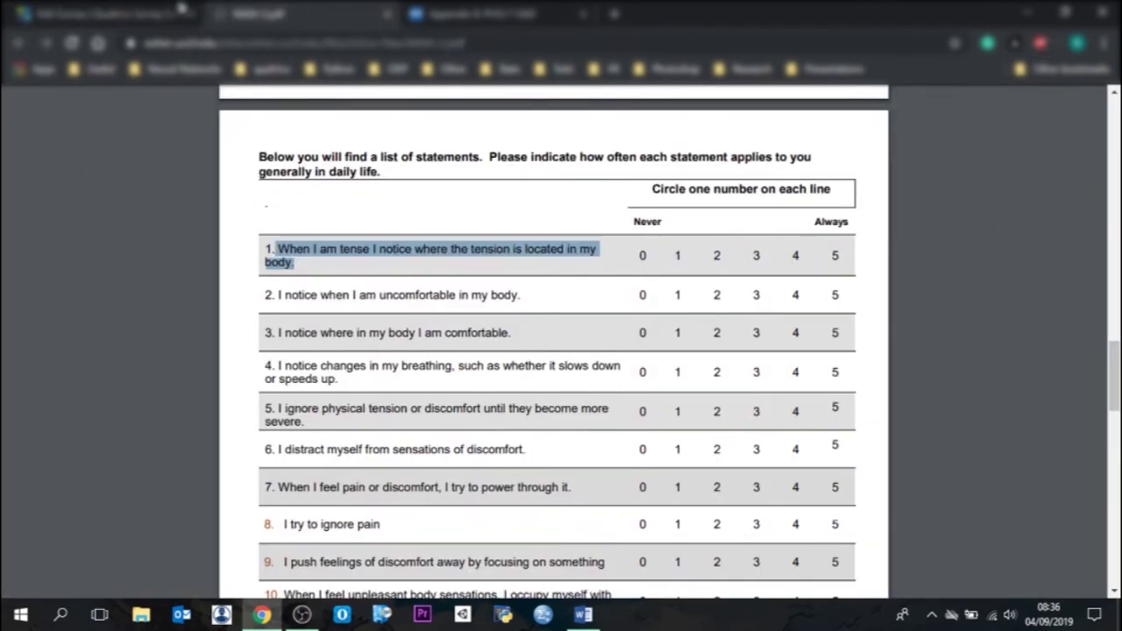
{"action": "left_click", "coordinate": [83, 13]}
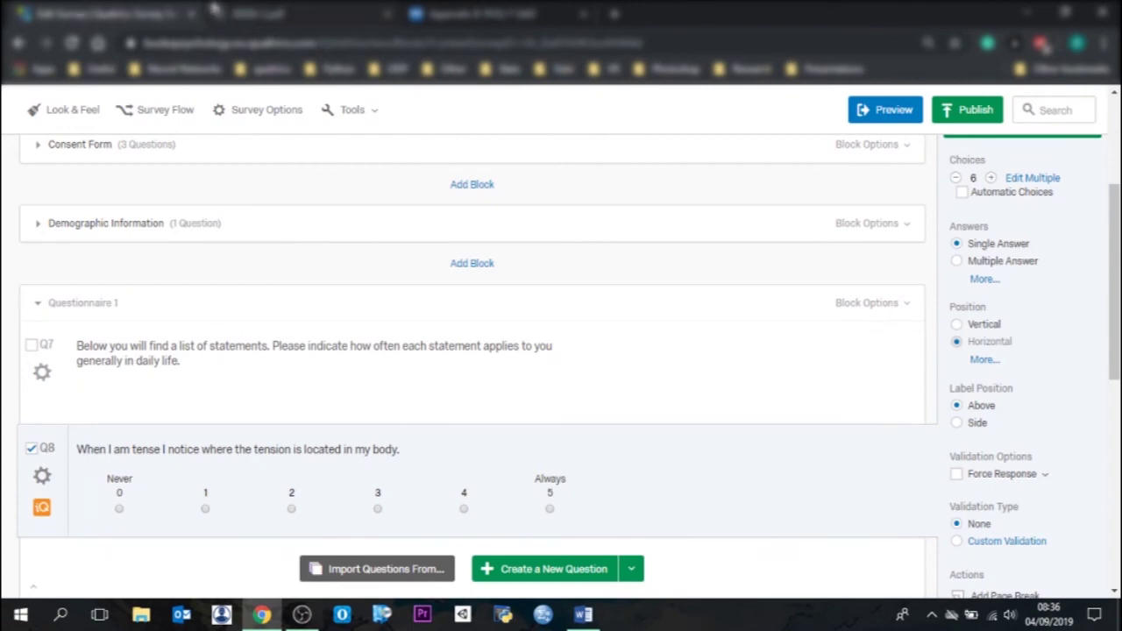
{"action": "left_click", "coordinate": [289, 14]}
{"action": "left_click", "coordinate": [112, 10]}
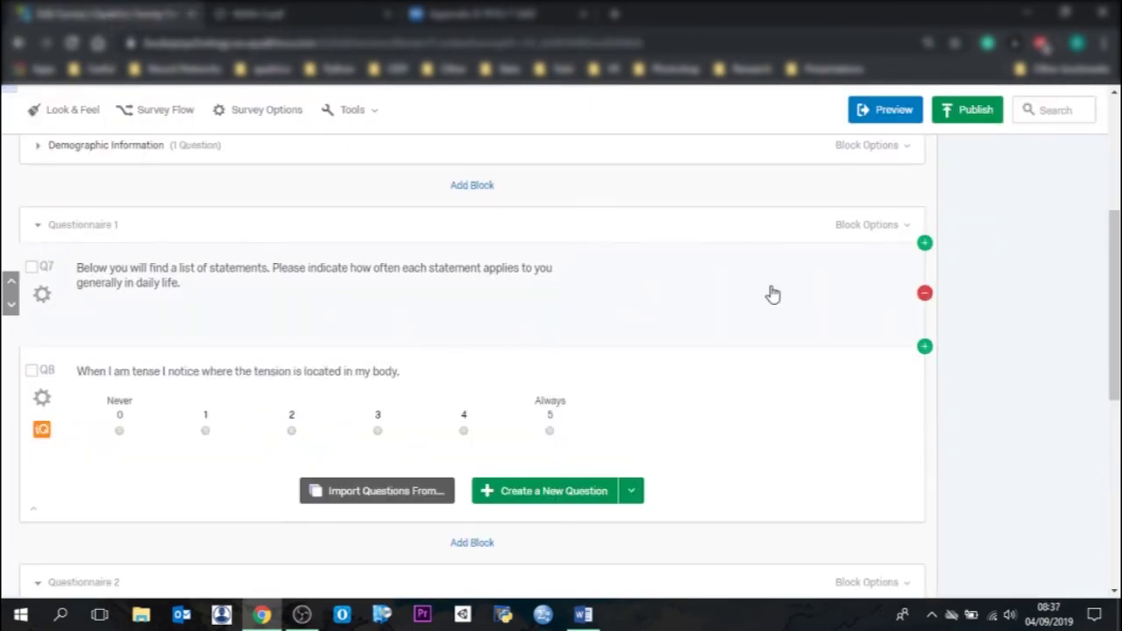
{"action": "left_click", "coordinate": [785, 387]}
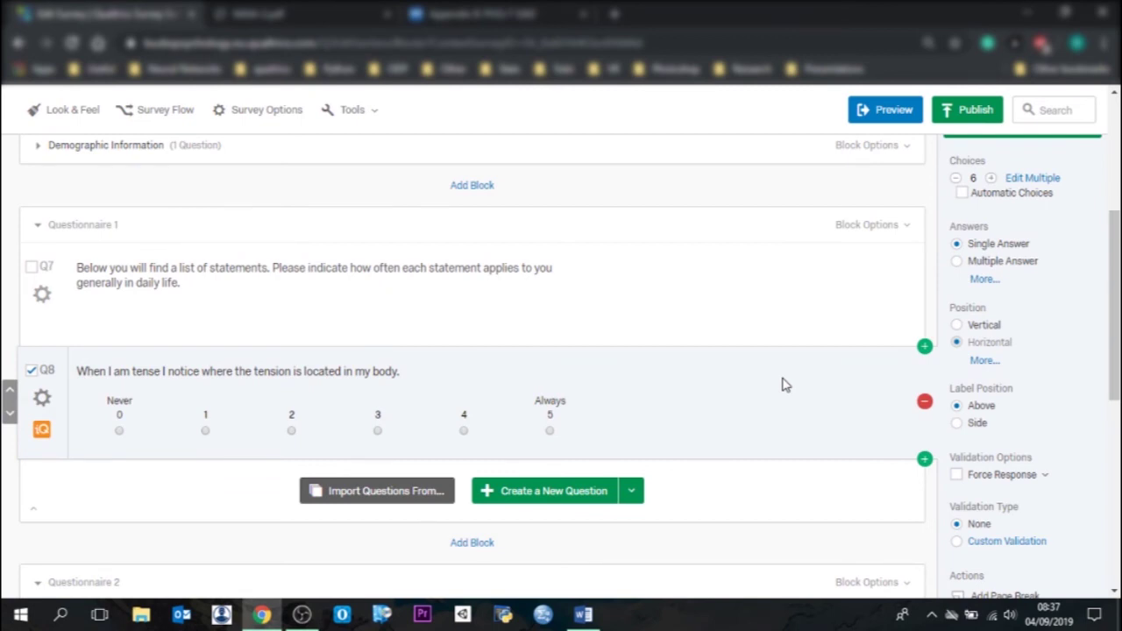
{"action": "scroll", "coordinate": [1008, 403], "scroll_direction": "down", "scroll_amount": 2}
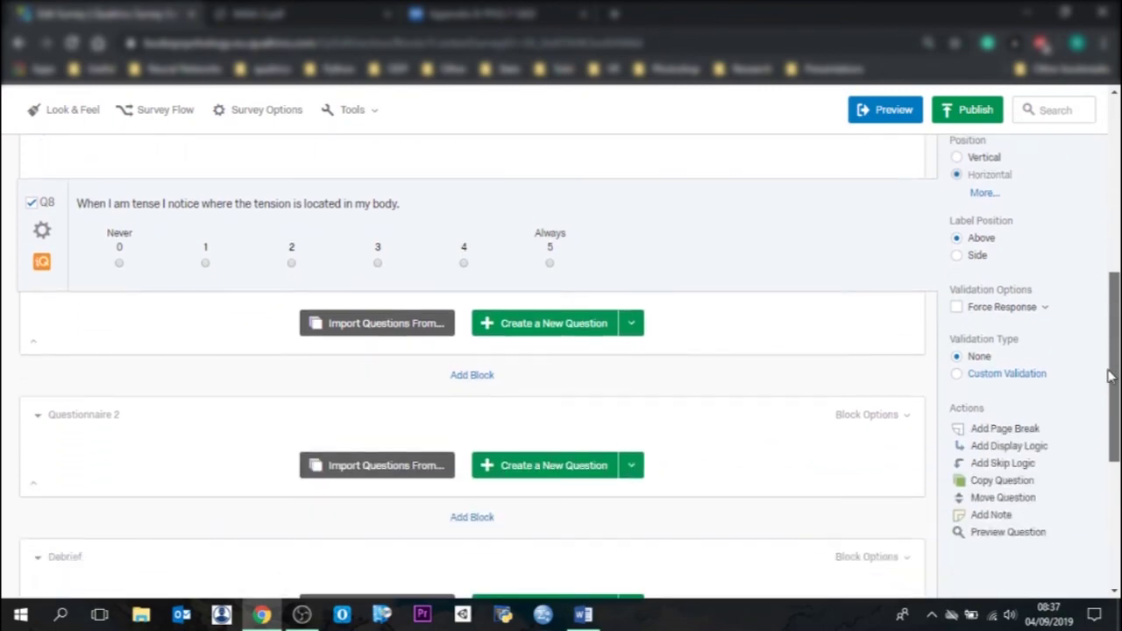
{"action": "left_click", "coordinate": [998, 473]}
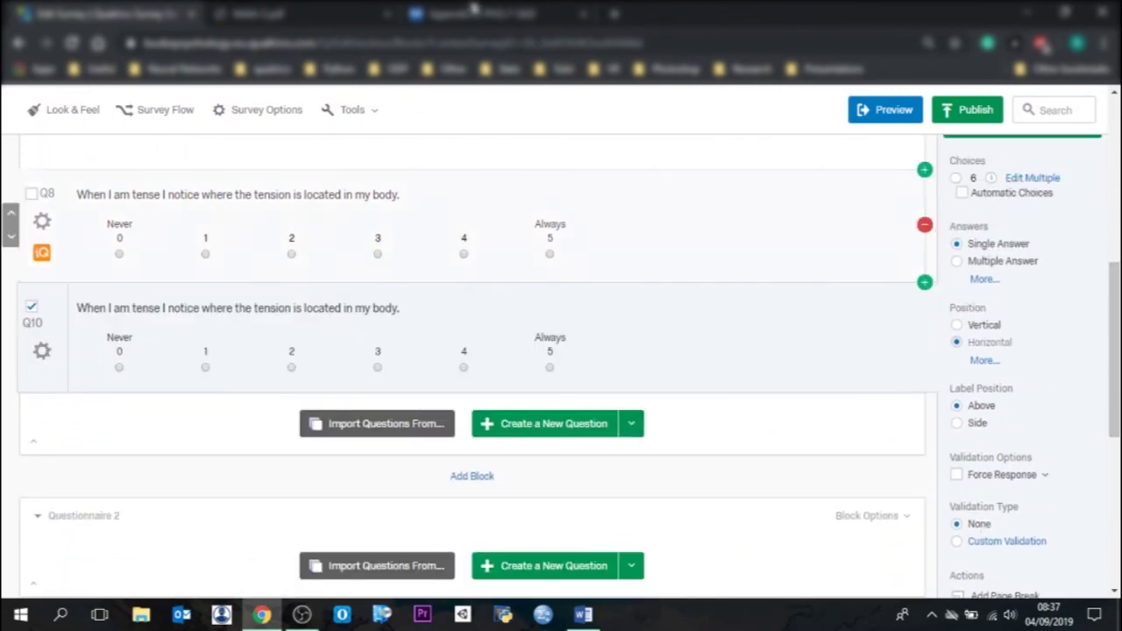
Step: Replace the duplicate's question text with MAIA-2 item 2, "I notice when I am uncomfortable in my body."
{"action": "left_click", "coordinate": [307, 13]}
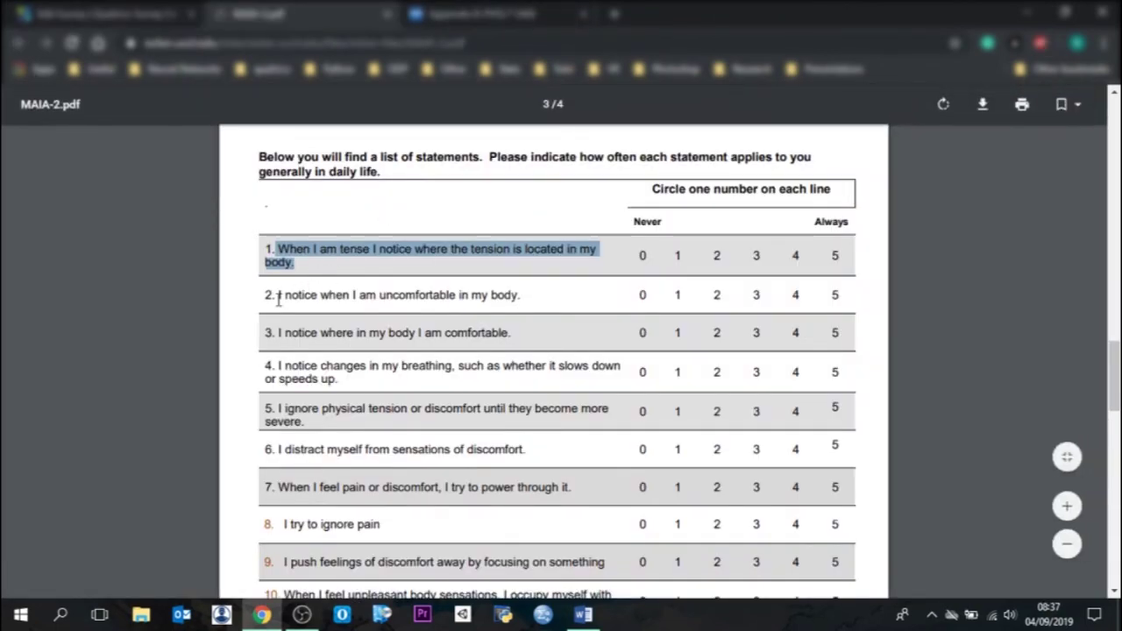
{"action": "left_click_drag", "start_coordinate": [277, 295], "coordinate": [538, 303]}
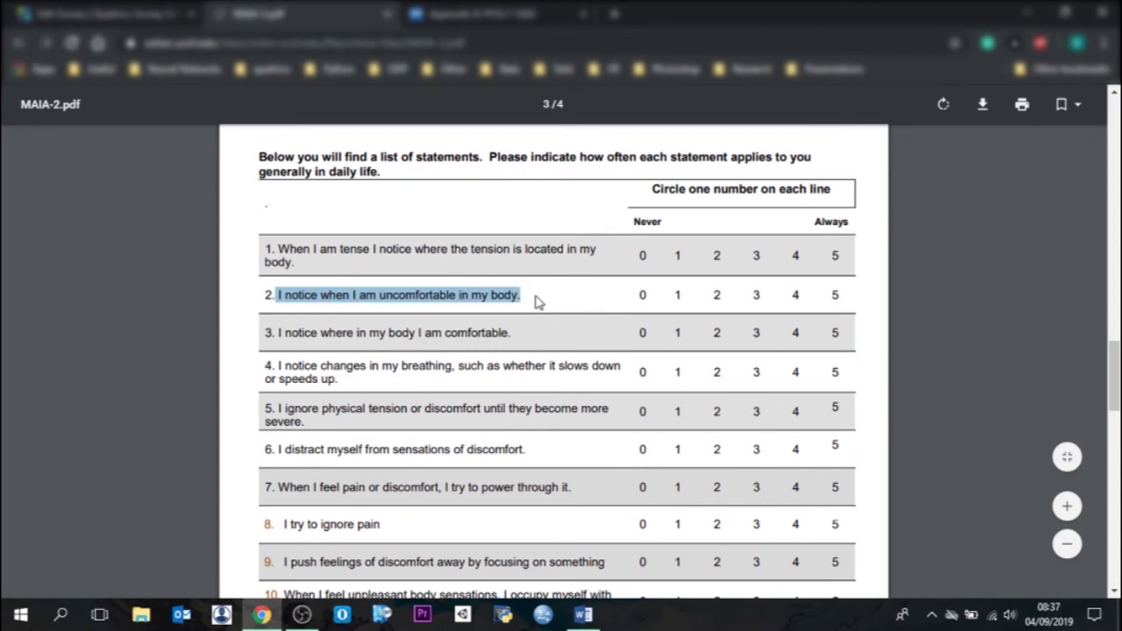
{"action": "left_click", "coordinate": [88, 13]}
{"action": "left_click", "coordinate": [216, 316]}
{"action": "left_click", "coordinate": [217, 316]}
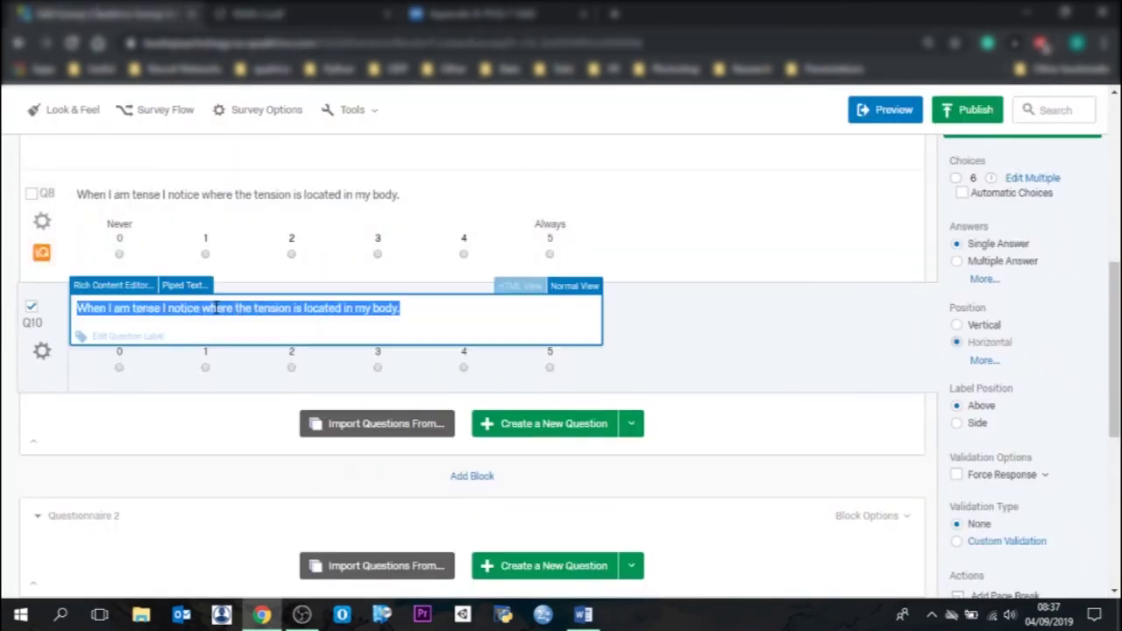
{"action": "key", "text": "ctrl+v"}
{"action": "left_click", "coordinate": [713, 375]}
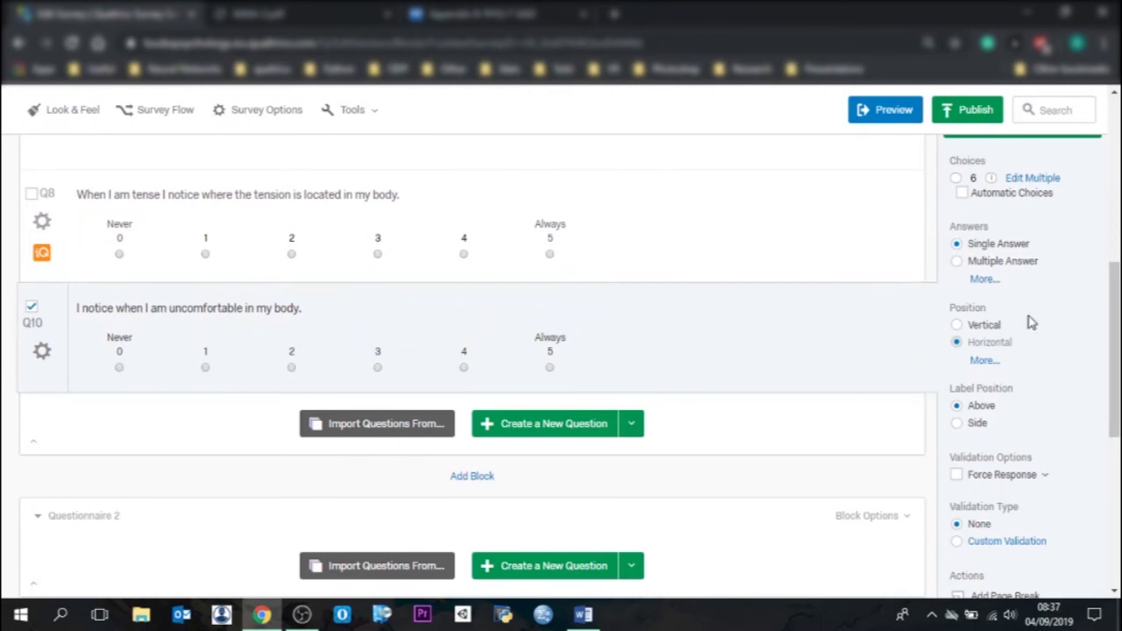
Step: Add further copies of the scale question for MAIA-2 items 3, 4 and 5, pasting each statement as the question text
{"action": "scroll", "coordinate": [959, 318], "scroll_direction": "down", "scroll_amount": 3}
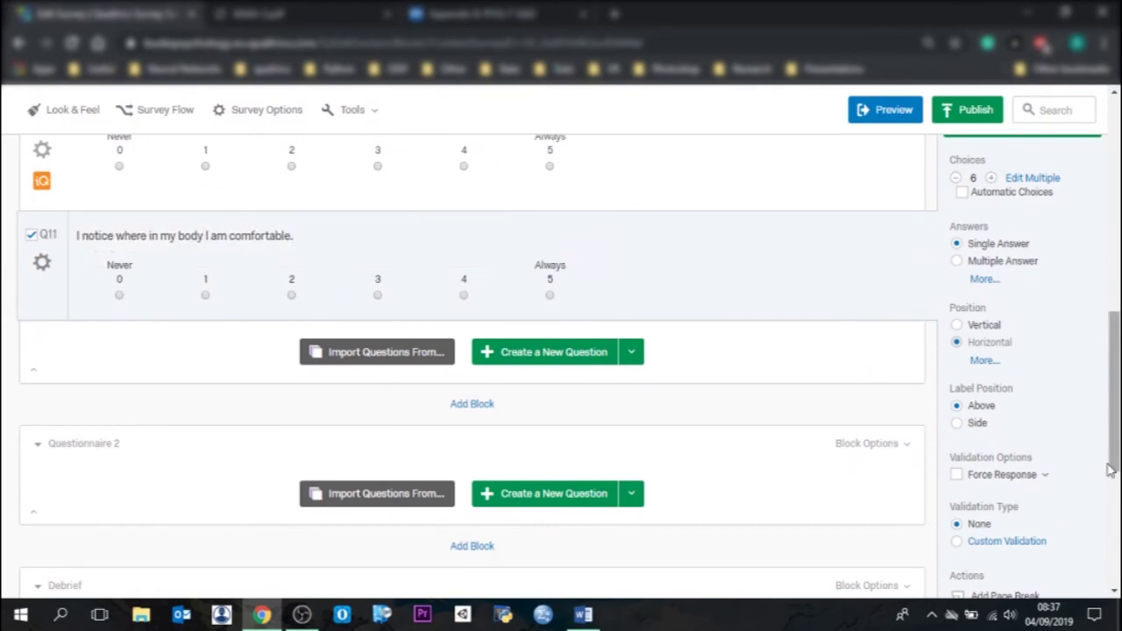
{"action": "key", "text": "alt+Tab"}
{"action": "left_click_drag", "start_coordinate": [271, 369], "coordinate": [318, 381]}
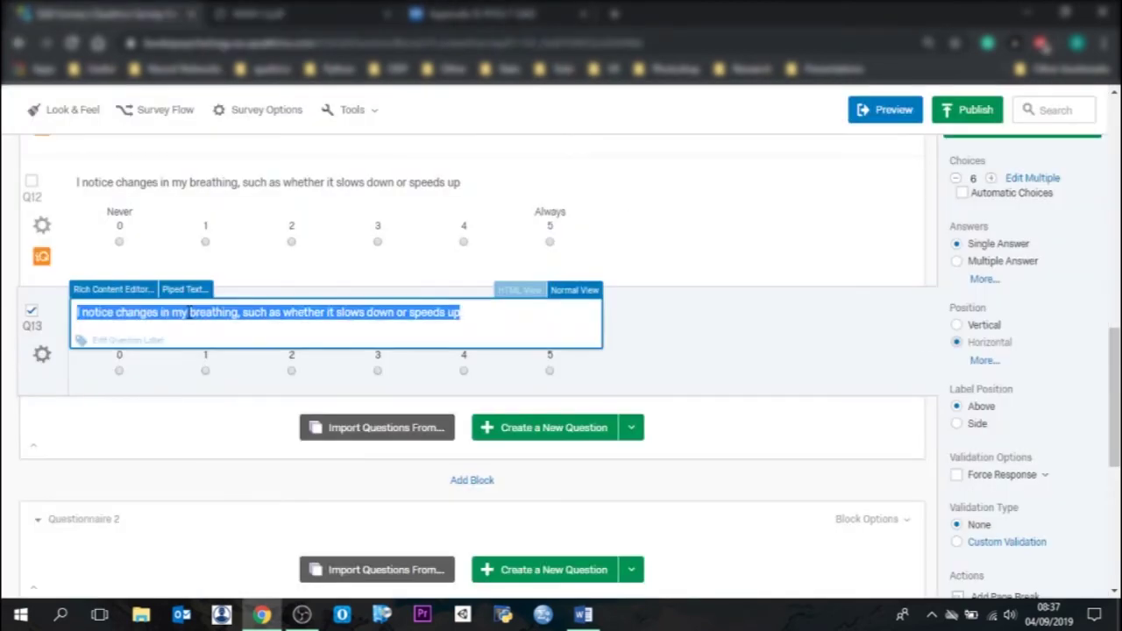
{"action": "key", "text": "ctrl+v"}
{"action": "left_click", "coordinate": [1061, 439]}
Step: Duplicate the item 5 question and replace its text with MAIA-2 item 6, "I distract myself from sensations of discomfort."
{"action": "scroll", "coordinate": [1061, 438], "scroll_direction": "down", "scroll_amount": 2}
{"action": "left_click", "coordinate": [965, 572]}
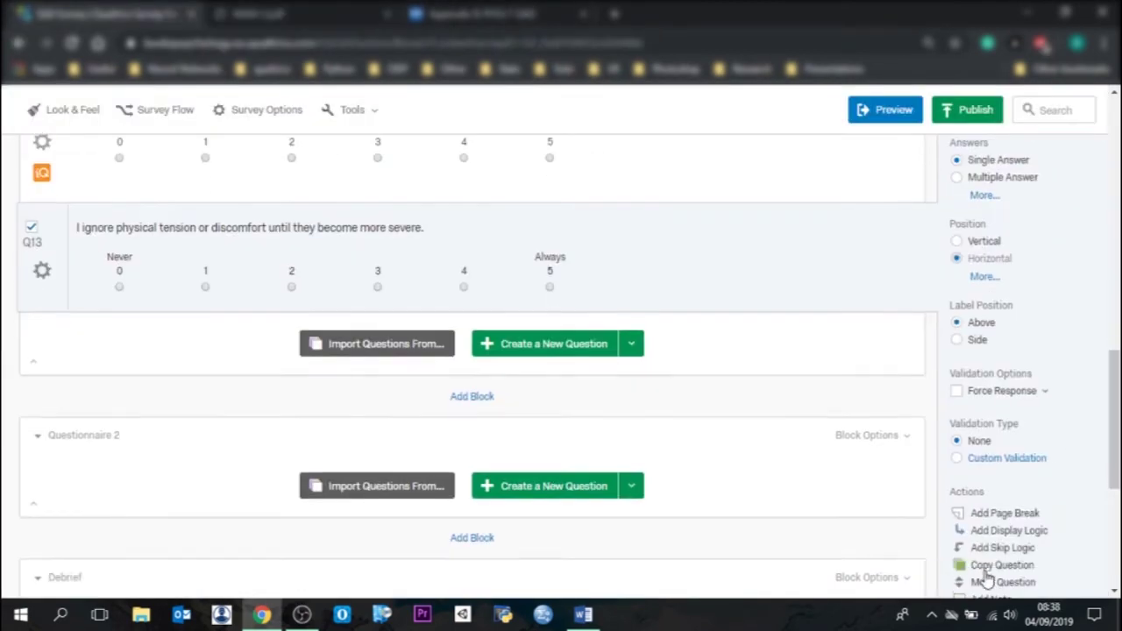
{"action": "key", "text": "alt+Tab"}
{"action": "key", "text": "alt+Tab"}
{"action": "left_click", "coordinate": [260, 358]}
{"action": "key", "text": "ctrl+a"}
{"action": "key", "text": "ctrl+v"}
Step: Duplicate the item 6 question and replace its text with "When I feel pain or discomfort, I try to power through it."
{"action": "left_click", "coordinate": [1111, 478]}
{"action": "key", "text": "alt+Tab"}
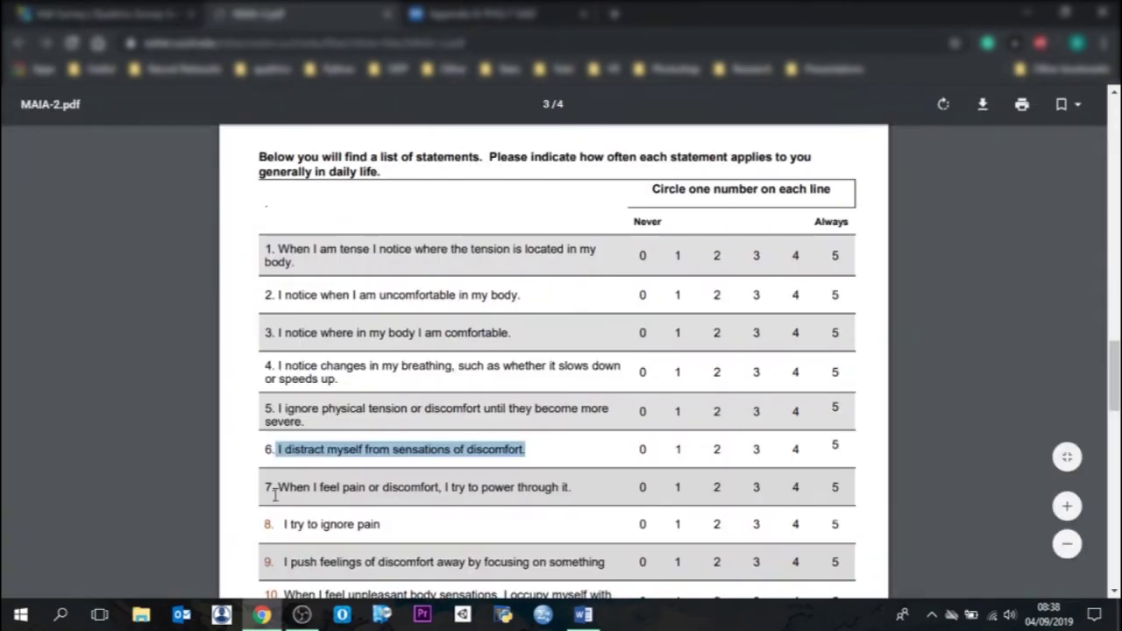
{"action": "key", "text": "alt+Tab"}
{"action": "left_click", "coordinate": [196, 383]}
{"action": "key", "text": "ctrl+a"}
{"action": "key", "text": "ctrl+v"}
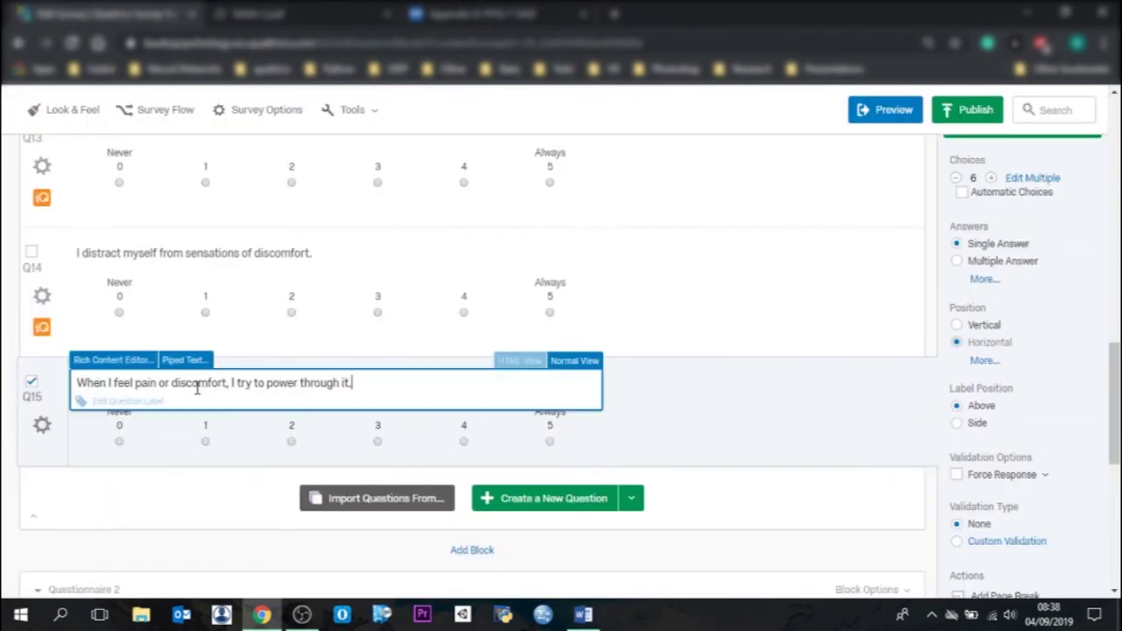
{"action": "left_click", "coordinate": [671, 295]}
Step: Duplicate the item 7 question and replace the copy's text with MAIA-2 item 8, "I try to ignore pain"
{"action": "scroll", "coordinate": [670, 295], "scroll_direction": "down", "scroll_amount": 3}
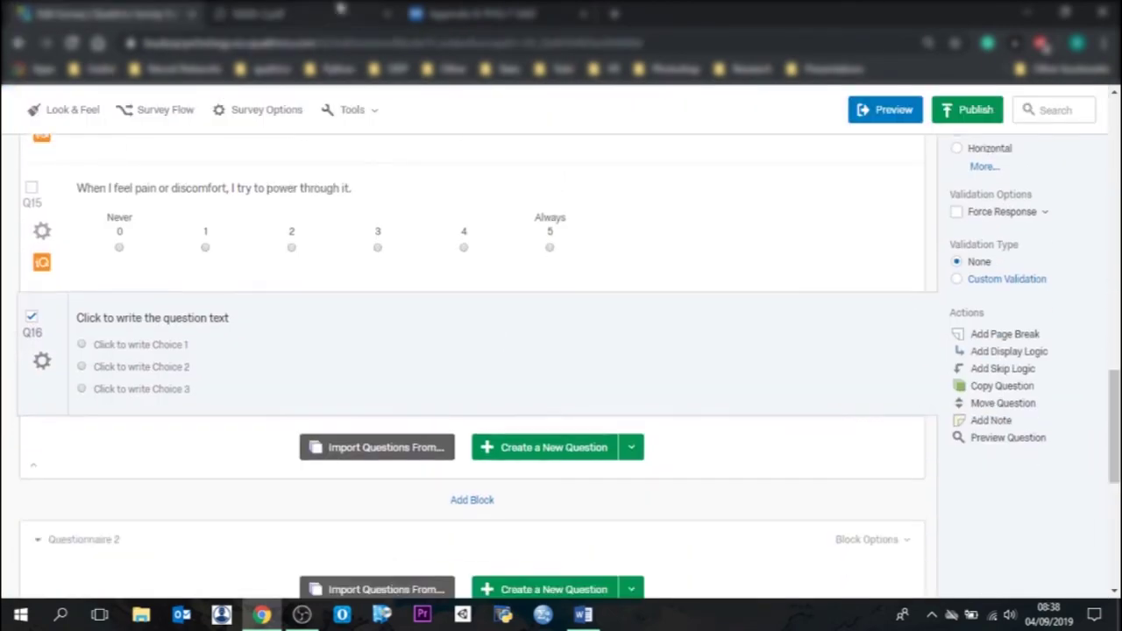
{"action": "key", "text": "alt+Tab"}
{"action": "left_click_drag", "start_coordinate": [286, 526], "coordinate": [389, 527]}
{"action": "key", "text": "alt+Tab"}
{"action": "left_click_drag", "start_coordinate": [1115, 403], "coordinate": [1115, 485]}
{"action": "scroll", "coordinate": [1100, 478], "scroll_direction": "up", "scroll_amount": 4}
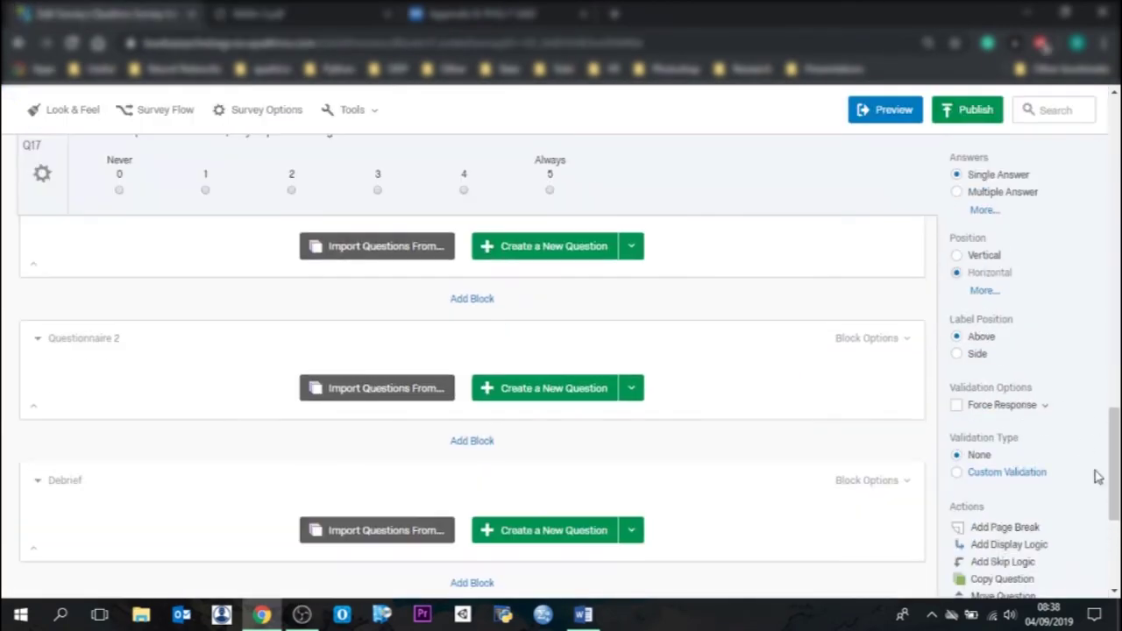
{"action": "left_click", "coordinate": [202, 366]}
{"action": "key", "text": "ctrl+a"}
{"action": "key", "text": "ctrl+v"}
{"action": "left_click", "coordinate": [596, 395]}
Step: Duplicate the item 8 question and replace its text with "I push feelings of discomfort away by focusing on something"
{"action": "scroll", "coordinate": [1116, 447], "scroll_direction": "down", "scroll_amount": 1}
{"action": "left_click", "coordinate": [1001, 528]}
{"action": "left_click", "coordinate": [263, 14]}
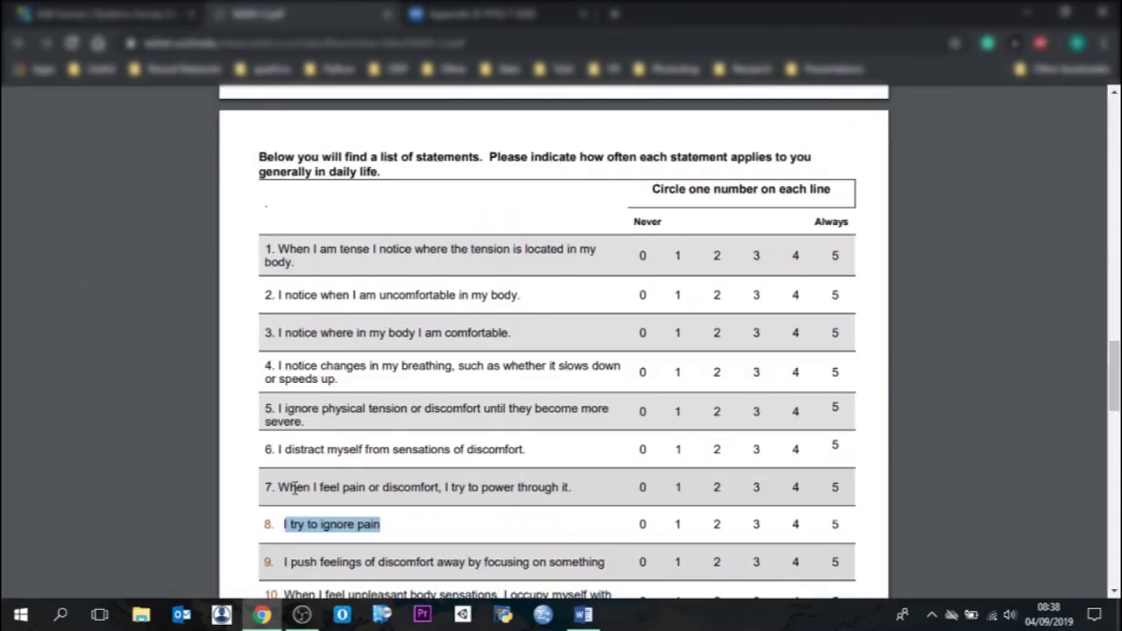
{"action": "left_click_drag", "start_coordinate": [284, 562], "coordinate": [605, 562]}
{"action": "right_click", "coordinate": [603, 566]}
{"action": "left_click", "coordinate": [631, 438]}
{"action": "left_click", "coordinate": [67, 13]}
{"action": "left_click", "coordinate": [134, 374]}
{"action": "key", "text": "ctrl+v"}
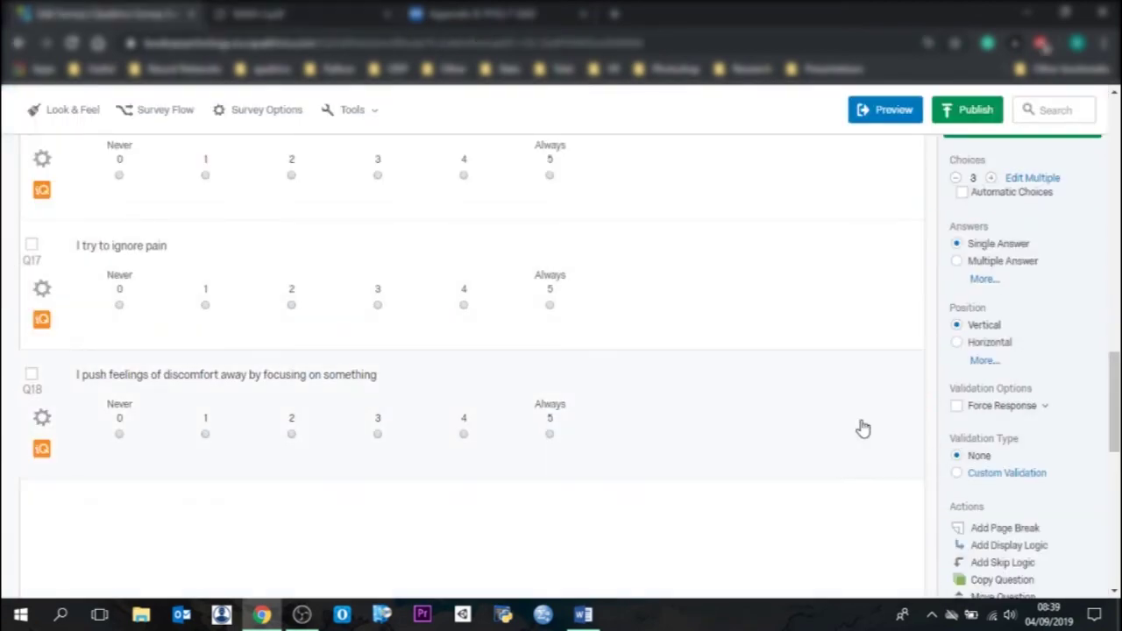
Step: Add another scale question with MAIA-2 item 10, "When I feel unpleasant body sensations, I occupy myself with something else so I don't have to feel them."
{"action": "scroll", "coordinate": [920, 482], "scroll_direction": "down", "scroll_amount": 1}
{"action": "left_click", "coordinate": [263, 14]}
{"action": "scroll", "coordinate": [526, 351], "scroll_direction": "down", "scroll_amount": 1}
{"action": "left_click_drag", "start_coordinate": [284, 545], "coordinate": [518, 561]}
{"action": "key", "text": "ctrl+c"}
{"action": "left_click", "coordinate": [67, 12]}
{"action": "left_click", "coordinate": [263, 399]}
{"action": "key", "text": "ctrl+a"}
{"action": "key", "text": "ctrl+v"}
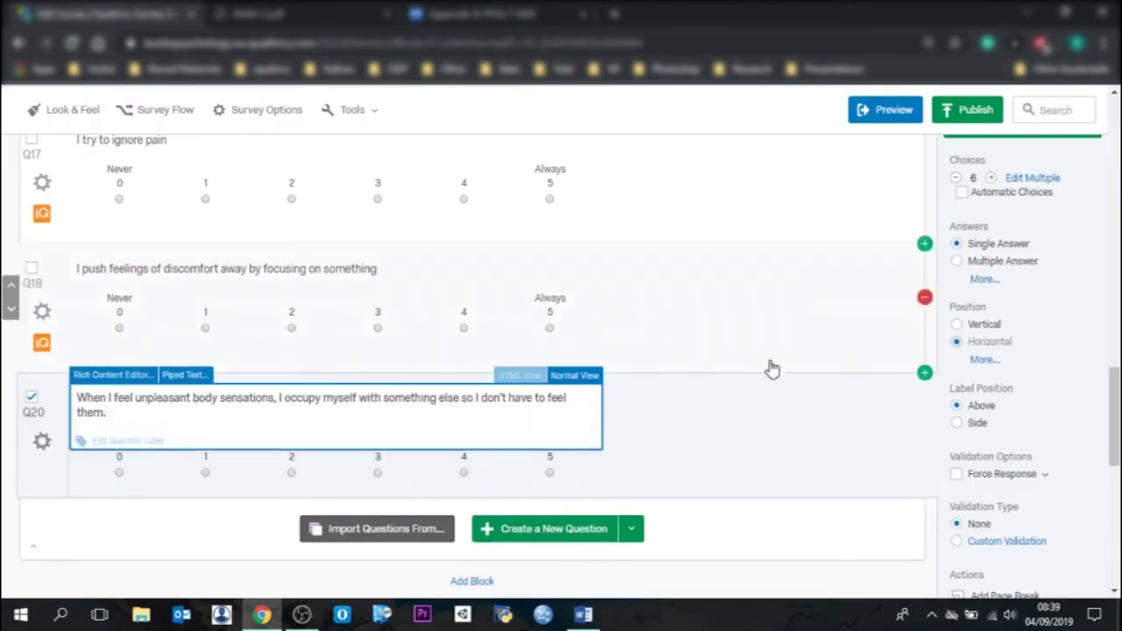
{"action": "left_click", "coordinate": [751, 439]}
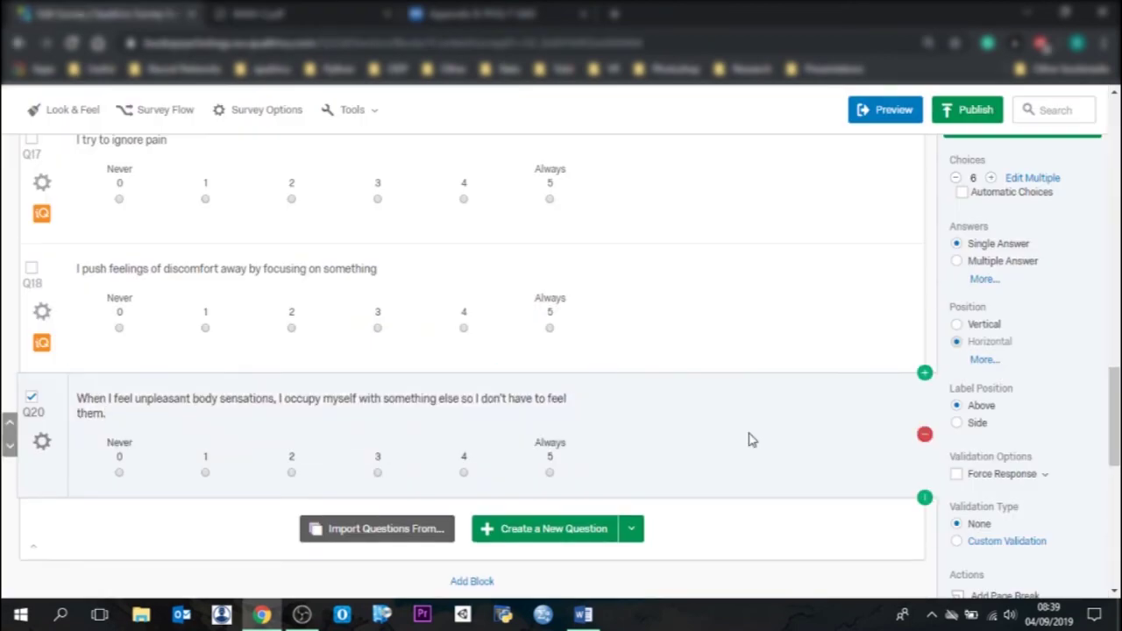
Step: Examine the remaining MAIA-2 items in the PDF and review the statements already entered in the Questionnaire 1 block
{"action": "left_click", "coordinate": [344, 12]}
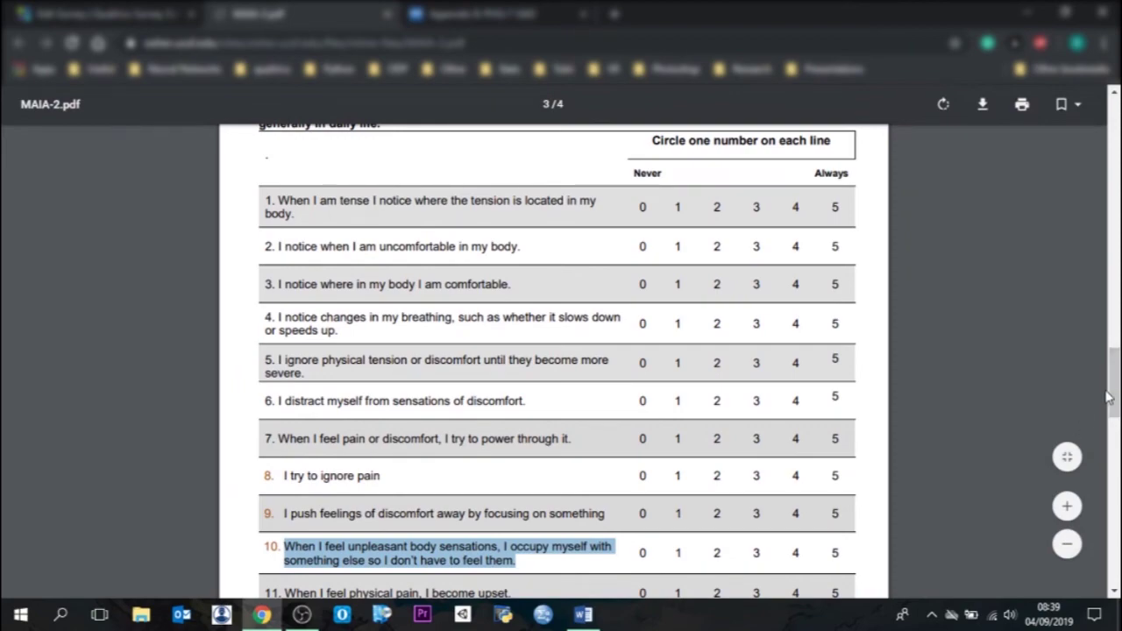
{"action": "mouse_move", "coordinate": [1108, 397]}
{"action": "left_mouse_down"}
{"action": "mouse_move", "coordinate": [1093, 568]}
{"action": "mouse_move", "coordinate": [1091, 405]}
{"action": "left_mouse_up"}
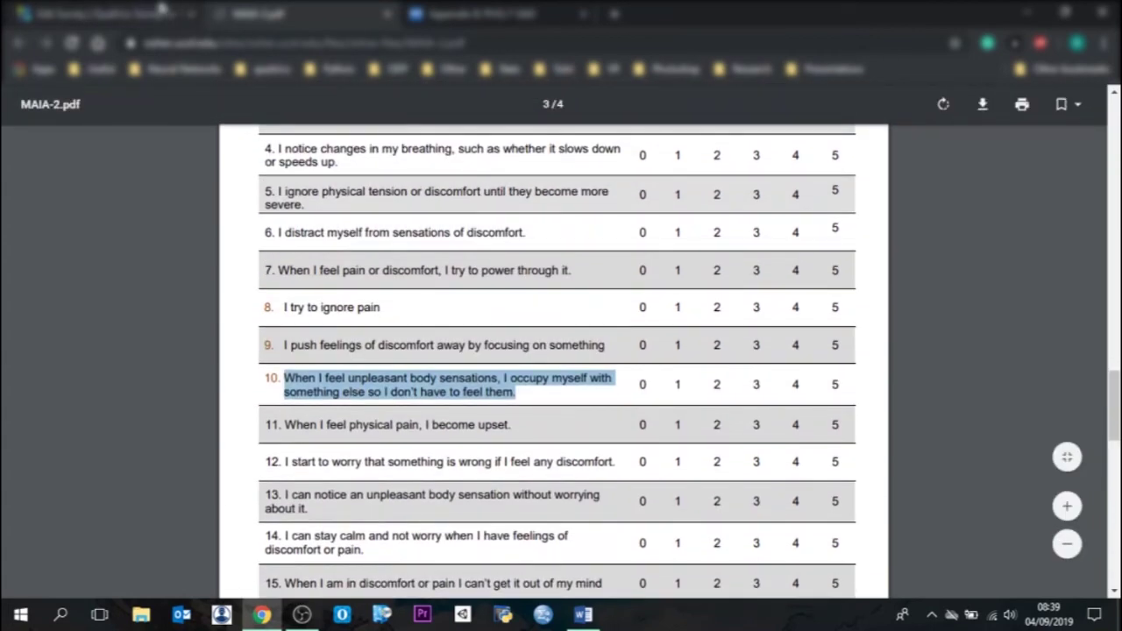
{"action": "left_click", "coordinate": [162, 8]}
{"action": "left_click_drag", "start_coordinate": [1115, 485], "coordinate": [1110, 241]}
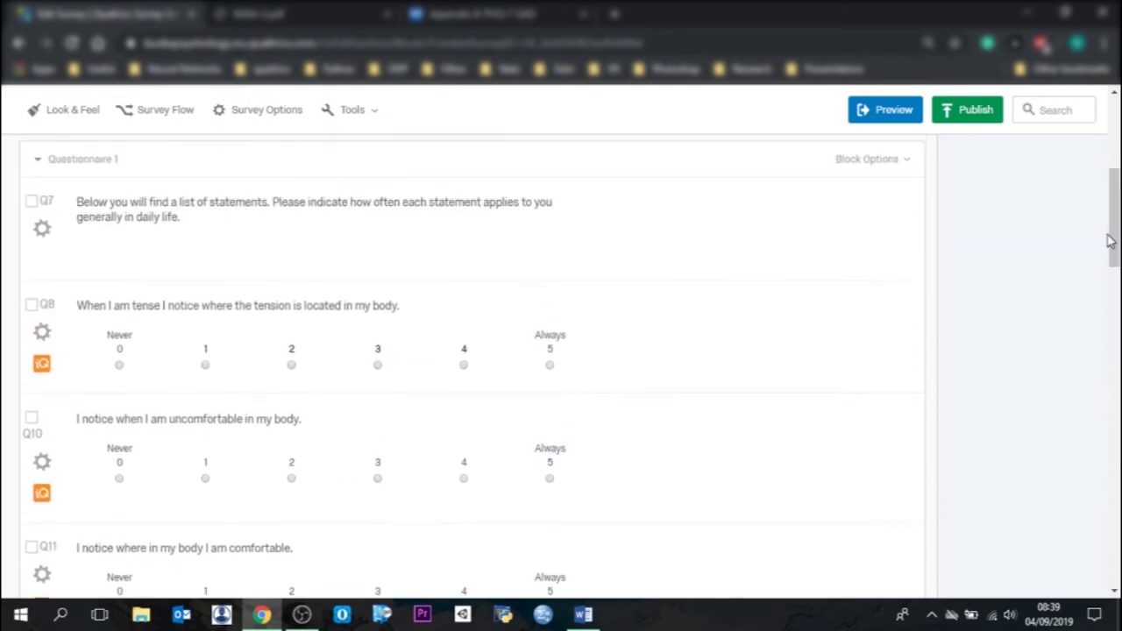
{"action": "left_click_drag", "start_coordinate": [1110, 241], "coordinate": [1109, 290]}
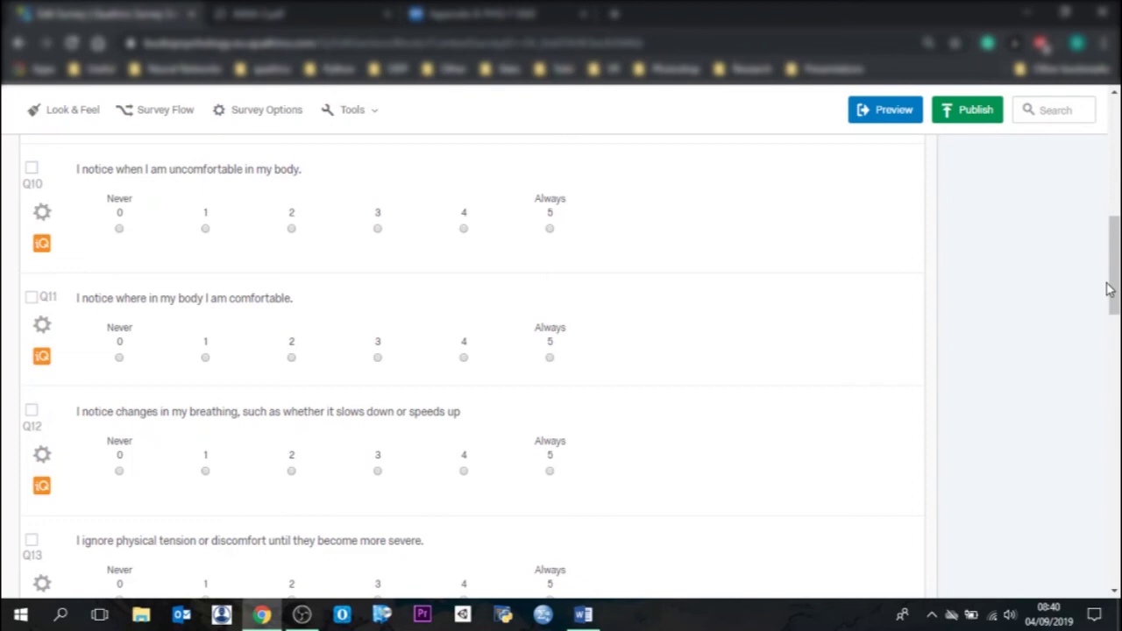
{"action": "mouse_move", "coordinate": [1109, 287]}
{"action": "left_mouse_down"}
{"action": "mouse_move", "coordinate": [1109, 350]}
{"action": "mouse_move", "coordinate": [1107, 298]}
{"action": "left_mouse_up"}
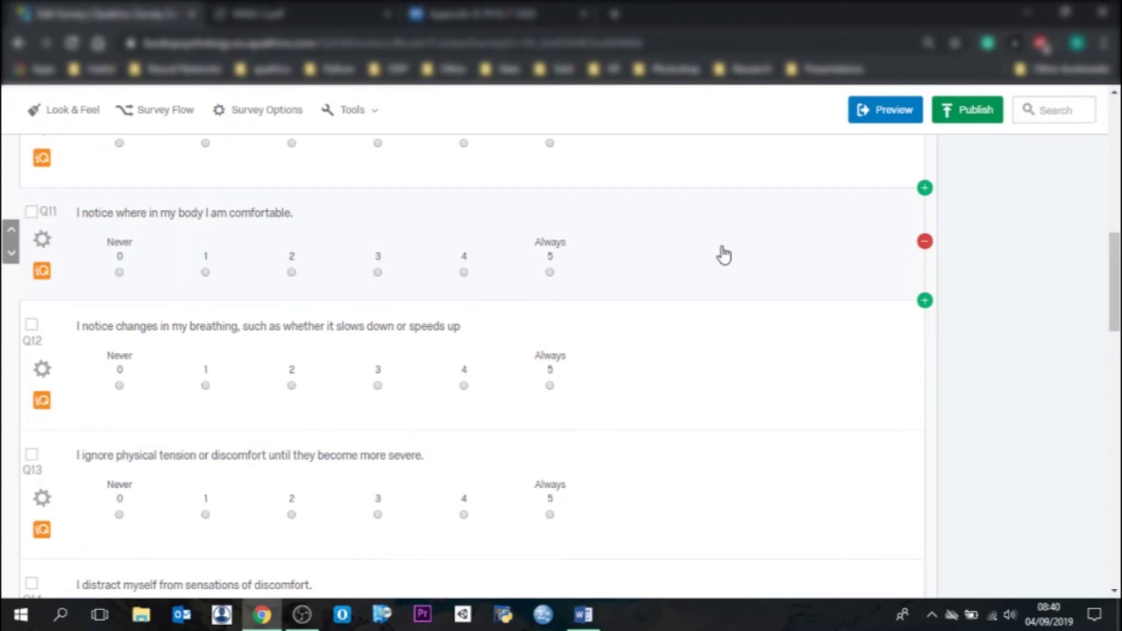
{"action": "right_click", "coordinate": [724, 252]}
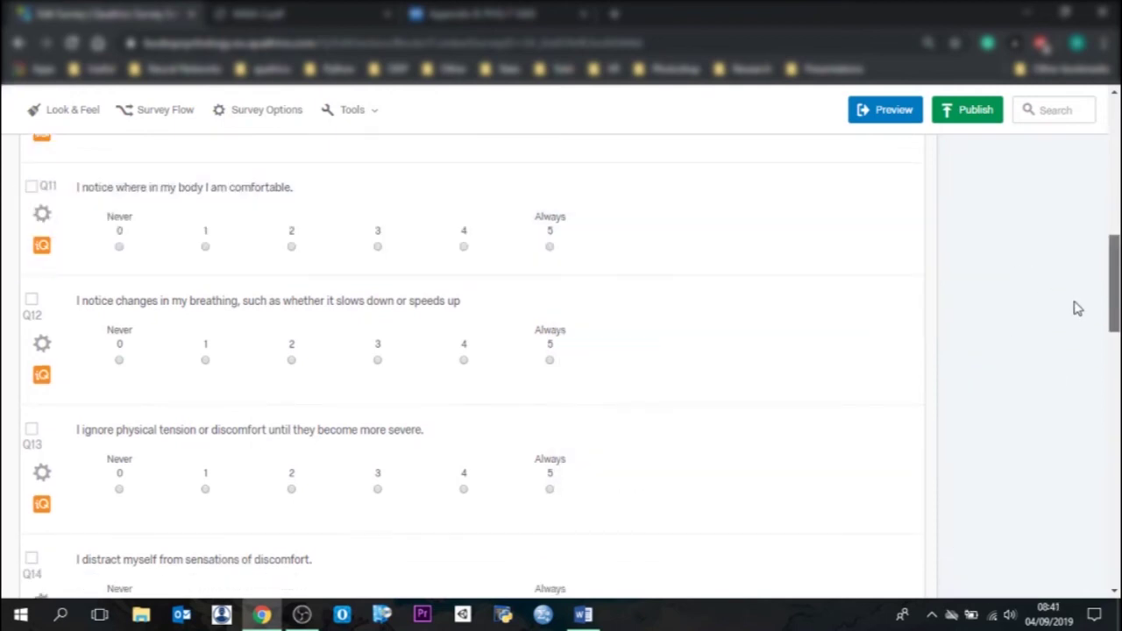
Step: Add a page break after the "I distract myself from sensations of discomfort." question in the Questionnaire 1 block
{"action": "left_click_drag", "start_coordinate": [1078, 308], "coordinate": [1110, 389]}
{"action": "left_click", "coordinate": [824, 443]}
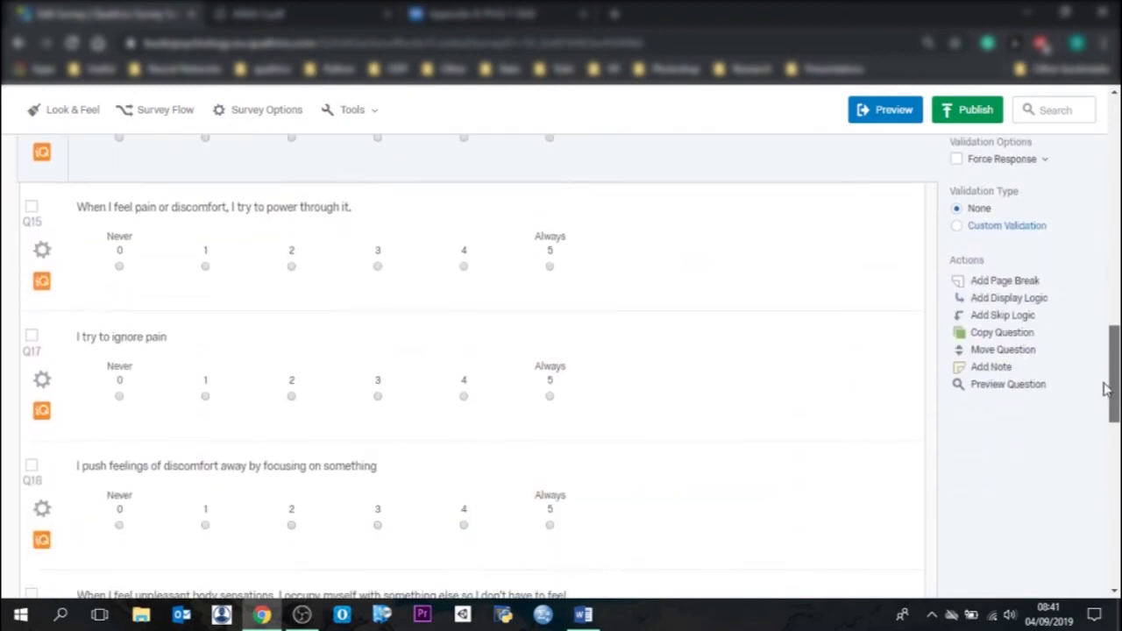
{"action": "left_click", "coordinate": [1016, 326]}
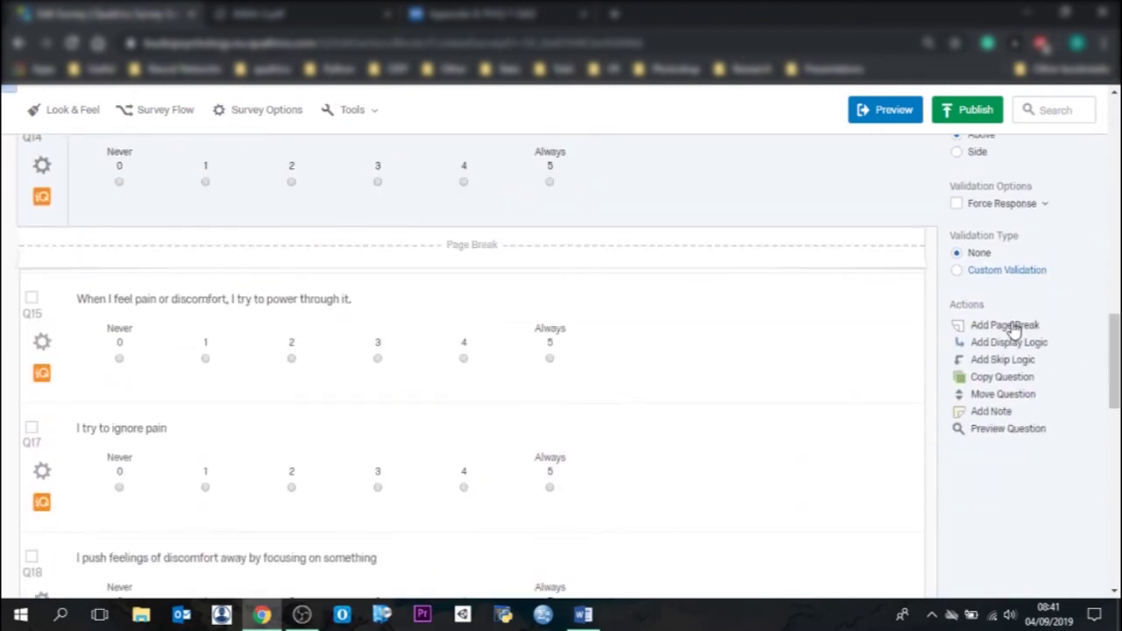
{"action": "left_click_drag", "start_coordinate": [1117, 351], "coordinate": [1114, 316]}
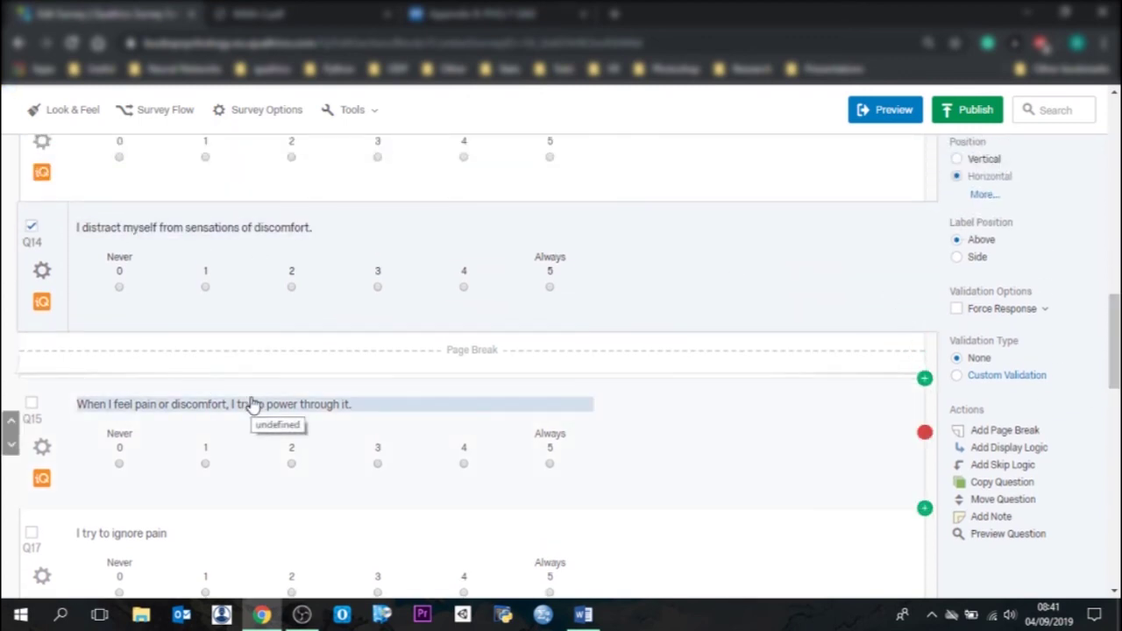
{"action": "left_click_drag", "start_coordinate": [1116, 363], "coordinate": [1099, 349]}
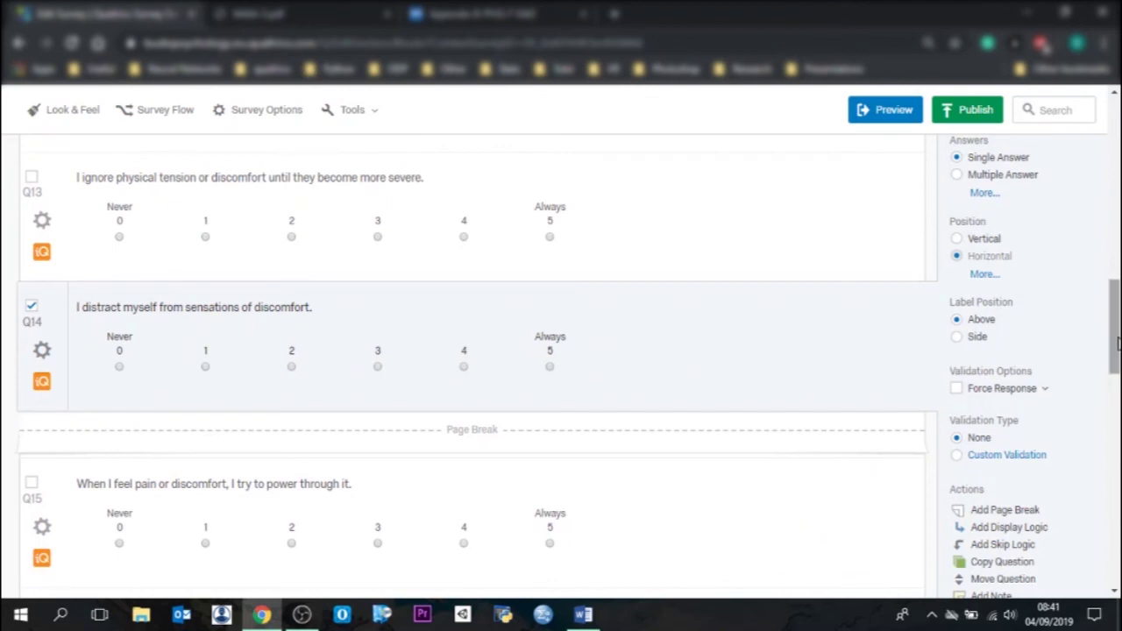
{"action": "scroll", "coordinate": [159, 388], "scroll_direction": "down", "scroll_amount": 1}
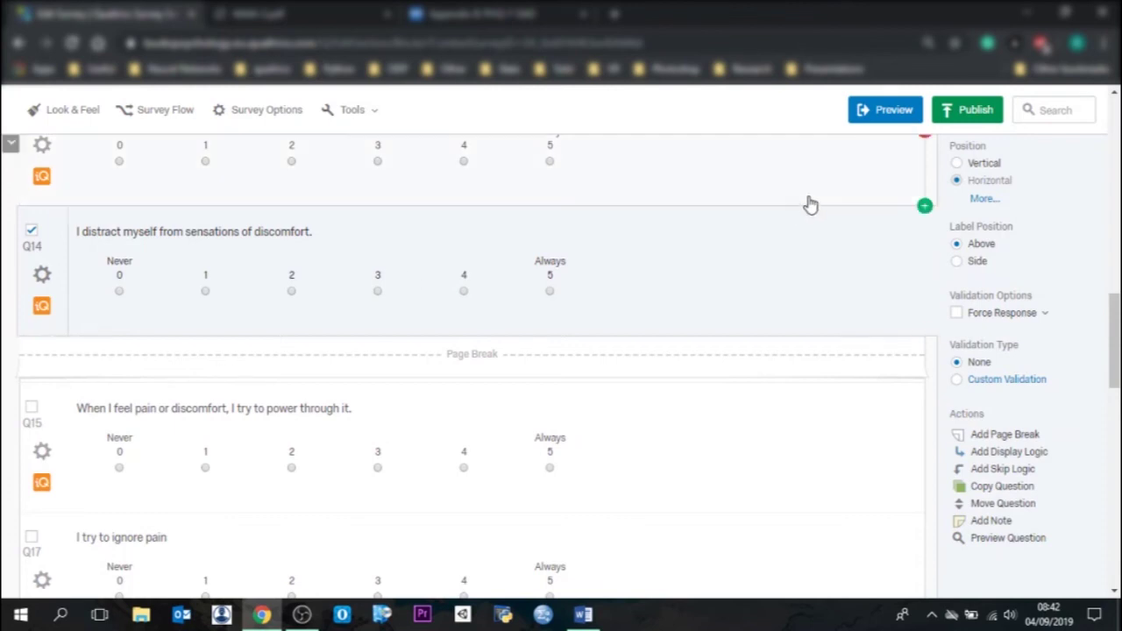
Step: Preview the survey, check the Questionnaire 1 statements on both sides of the page break, and close the preview
{"action": "left_click", "coordinate": [890, 109]}
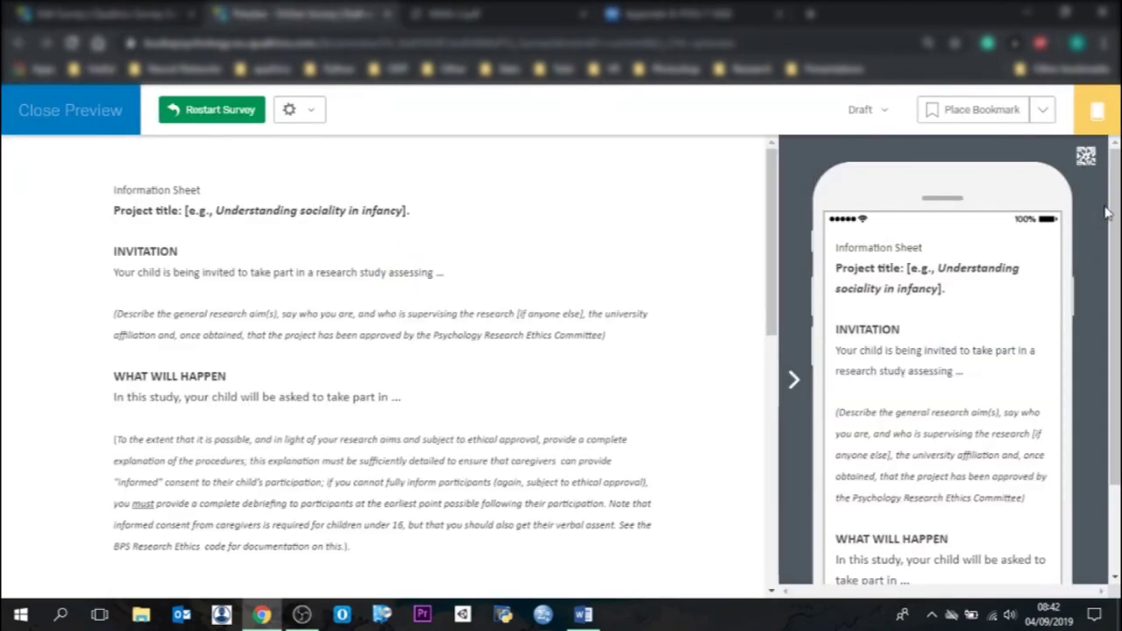
{"action": "scroll", "coordinate": [782, 199], "scroll_direction": "down", "scroll_amount": 1}
{"action": "scroll", "coordinate": [729, 418], "scroll_direction": "down", "scroll_amount": 10}
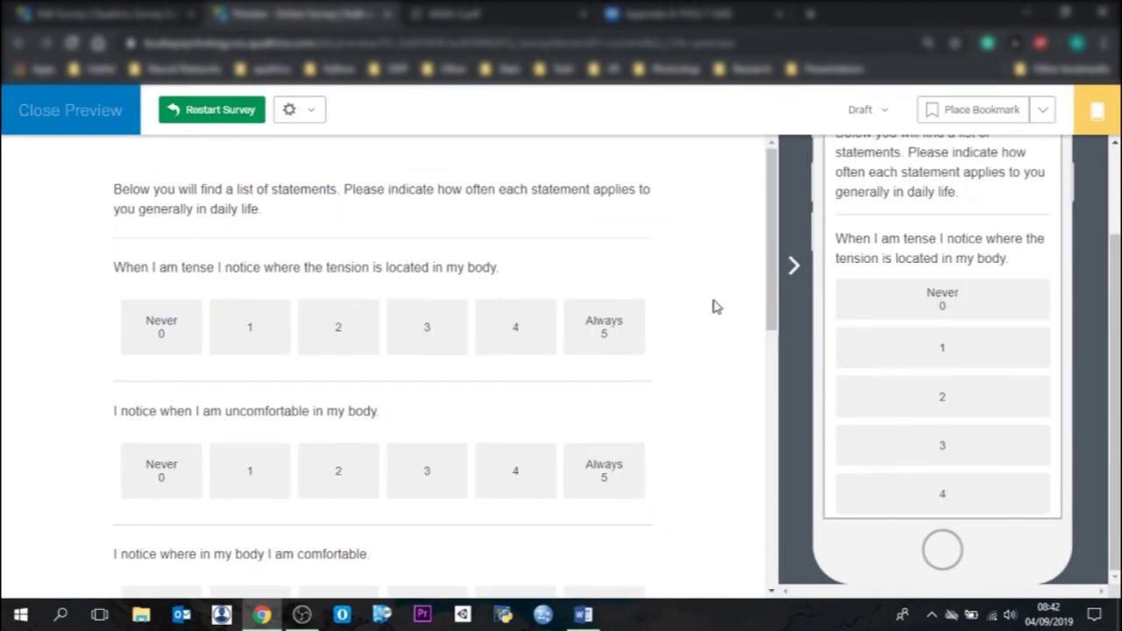
{"action": "scroll", "coordinate": [757, 426], "scroll_direction": "down", "scroll_amount": 8}
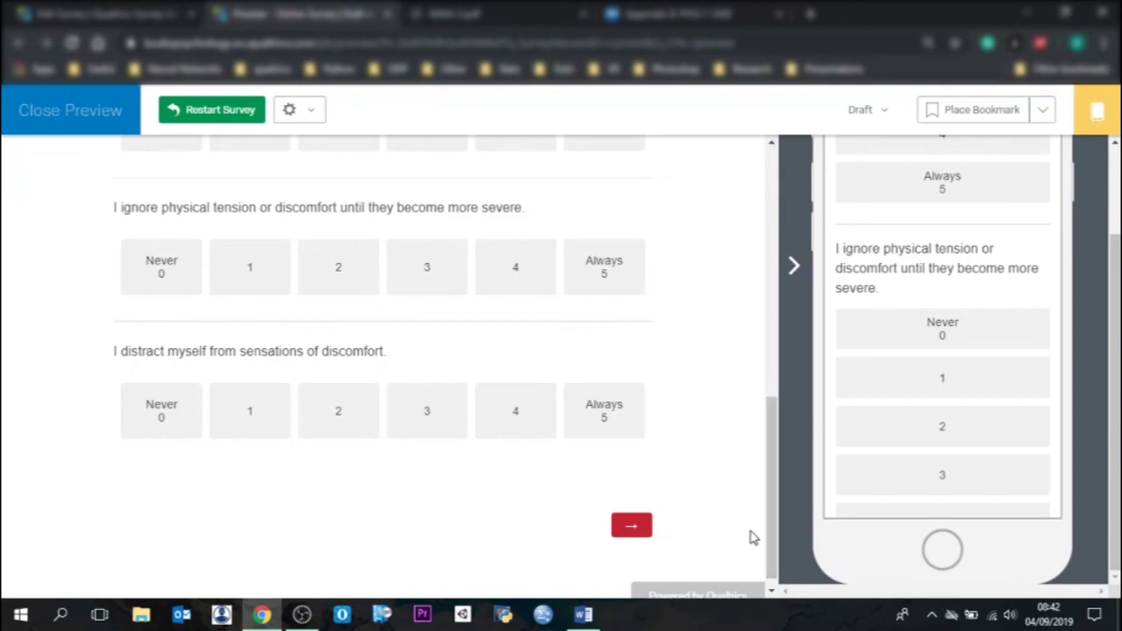
{"action": "left_click", "coordinate": [631, 527]}
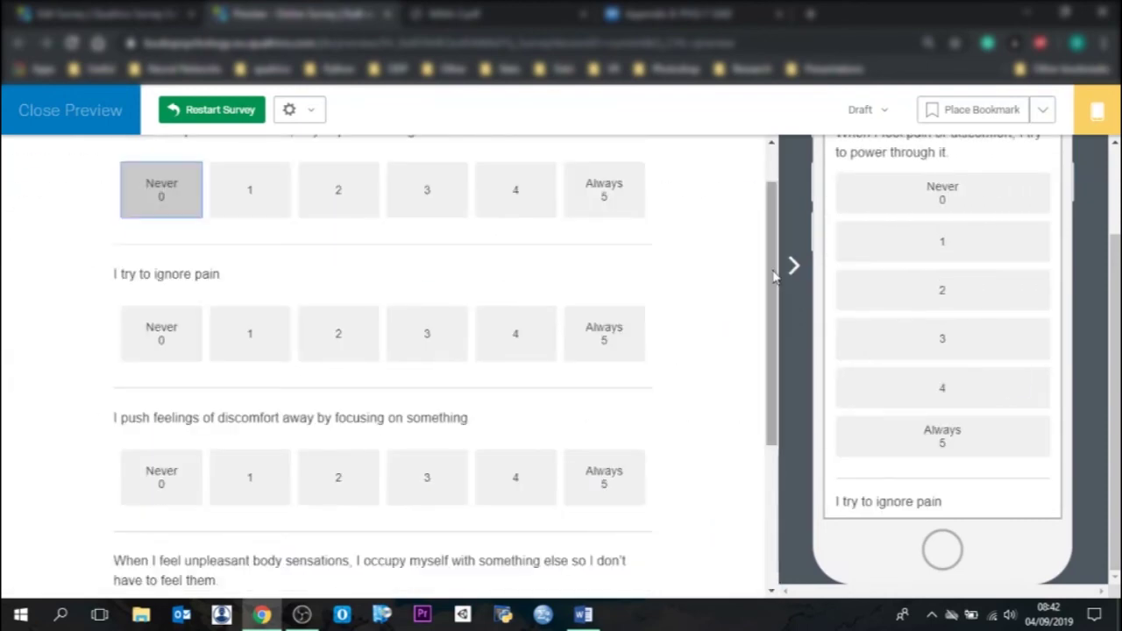
{"action": "left_click_drag", "start_coordinate": [774, 275], "coordinate": [769, 413]}
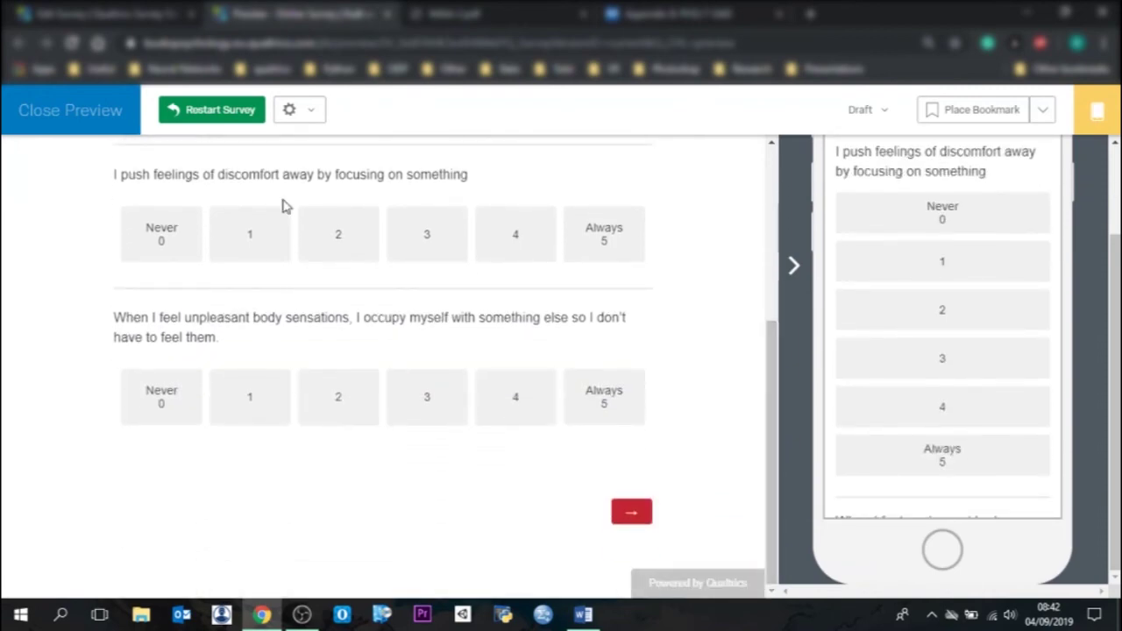
{"action": "left_click", "coordinate": [58, 107]}
Step: Add a text-only question to the Questionnaire 2 block reading "Over the last 2 weeks, how often have you been bothered by the following problems?"
{"action": "left_click_drag", "start_coordinate": [1113, 348], "coordinate": [1114, 411]}
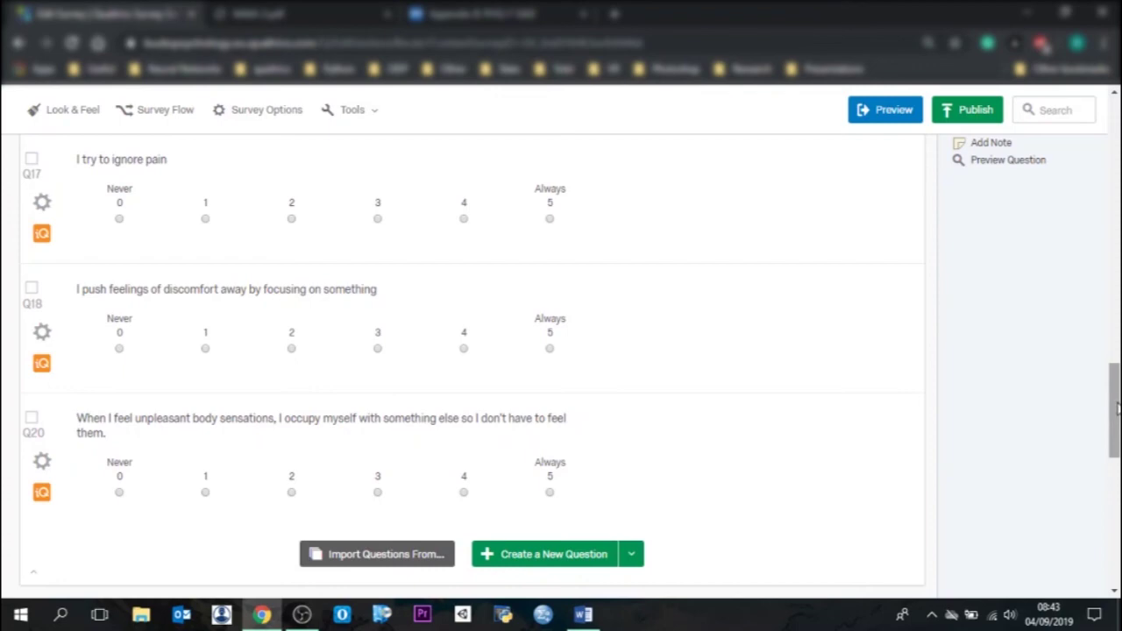
{"action": "left_click_drag", "start_coordinate": [1116, 408], "coordinate": [1116, 461]}
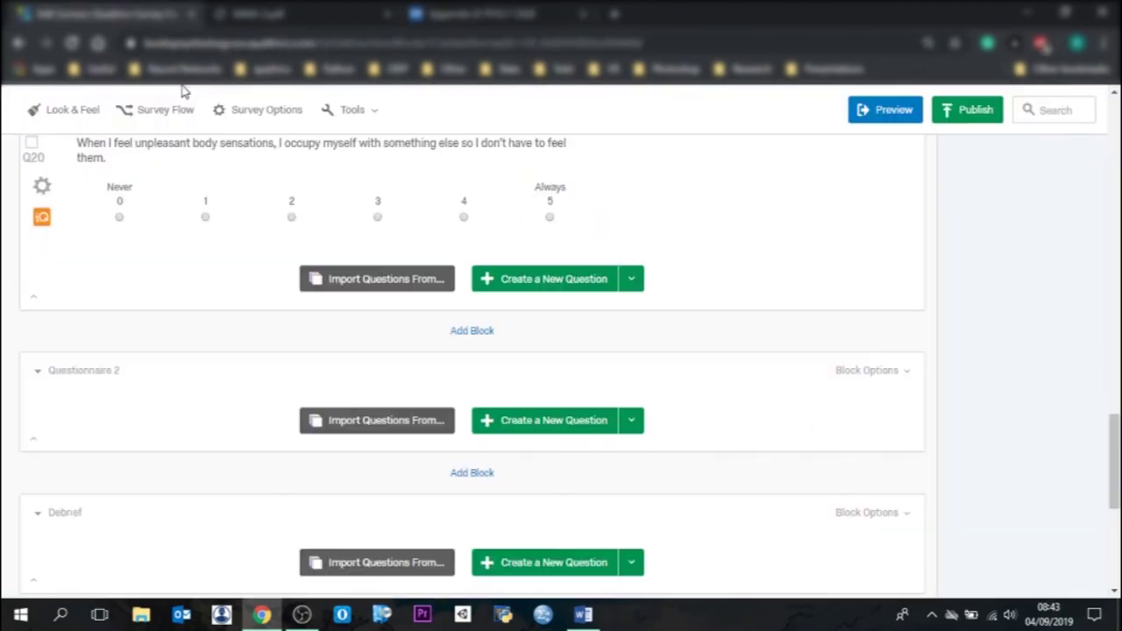
{"action": "left_click", "coordinate": [554, 421]}
{"action": "left_click", "coordinate": [482, 13]}
{"action": "left_click_drag", "start_coordinate": [316, 270], "coordinate": [581, 290]}
{"action": "right_click", "coordinate": [557, 283]}
{"action": "left_click", "coordinate": [580, 296]}
{"action": "left_click", "coordinate": [105, 13]}
{"action": "left_click", "coordinate": [1023, 188]}
{"action": "left_click_drag", "start_coordinate": [1114, 423], "coordinate": [1114, 460]}
{"action": "left_click", "coordinate": [208, 248]}
{"action": "key", "text": "ctrl+v"}
{"action": "left_click", "coordinate": [729, 370]}
Step: Add a multiple-choice question to Questionnaire 2 with GAD-7 item 1, "Feeling nervous, anxious or on edge"
{"action": "left_click", "coordinate": [554, 364]}
{"action": "left_click", "coordinate": [482, 14]}
{"action": "left_click_drag", "start_coordinate": [368, 348], "coordinate": [578, 354]}
{"action": "left_click", "coordinate": [105, 13]}
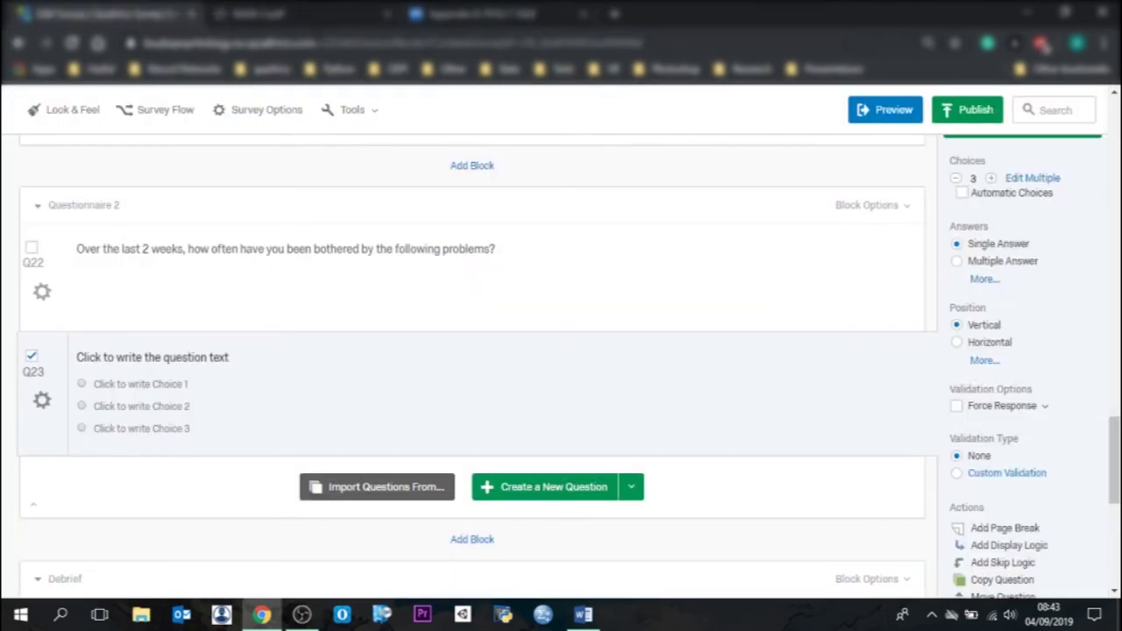
{"action": "left_click", "coordinate": [152, 356]}
{"action": "key", "text": "ctrl+v"}
Step: Copy the answer headings from the GAD-7 document and paste them as the choices of the item 1 question
{"action": "left_click", "coordinate": [482, 14]}
{"action": "left_click_drag", "start_coordinate": [629, 279], "coordinate": [856, 311]}
{"action": "left_click", "coordinate": [105, 13]}
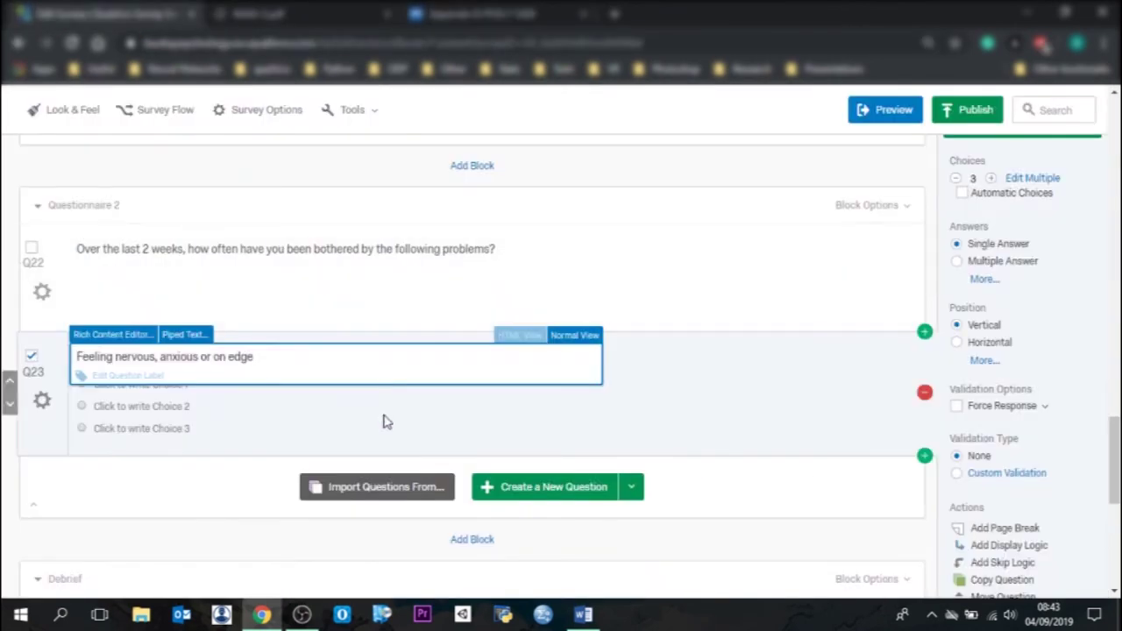
{"action": "left_click", "coordinate": [383, 422]}
{"action": "left_click", "coordinate": [1033, 178]}
{"action": "key", "text": "ctrl+v"}
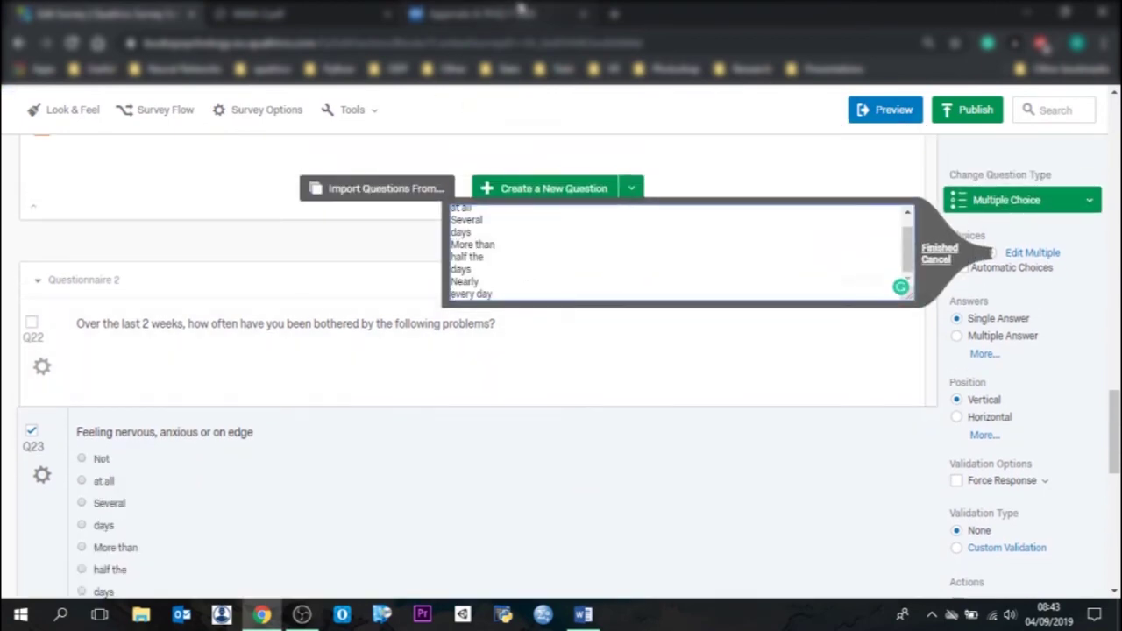
Step: Merge the pasted lines into four choices: Not at all, Several days, More than half the days, and Nearly every day
{"action": "key", "text": "Home"}
{"action": "key", "text": "BackSpace"}
{"action": "key", "text": "Home"}
{"action": "key", "text": "Up"}
{"action": "key", "text": "BackSpace"}
{"action": "key", "text": "Home"}
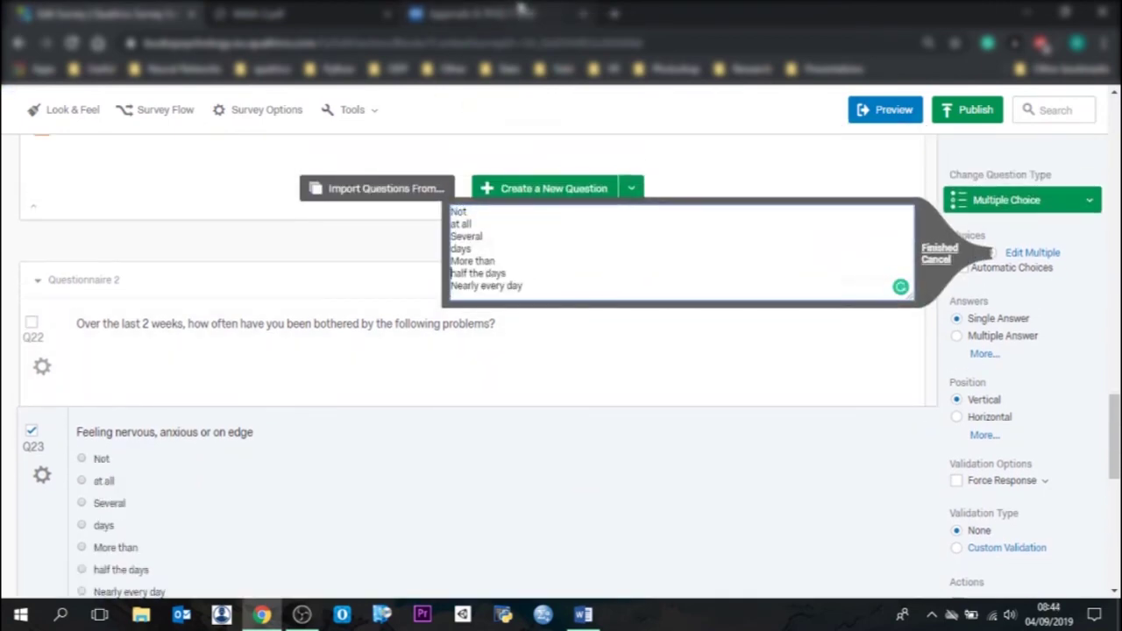
{"action": "key", "text": "BackSpace"}
{"action": "key", "text": "Home"}
{"action": "key", "text": "Up"}
{"action": "key", "text": "BackSpace"}
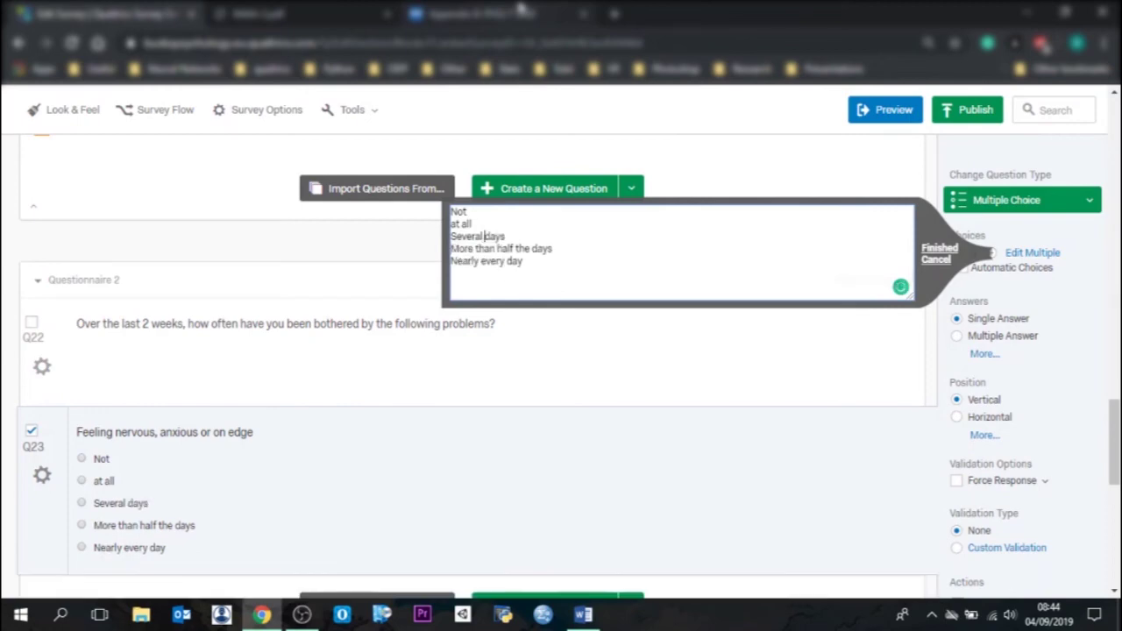
{"action": "key", "text": "BackSpace"}
{"action": "left_click", "coordinate": [756, 481]}
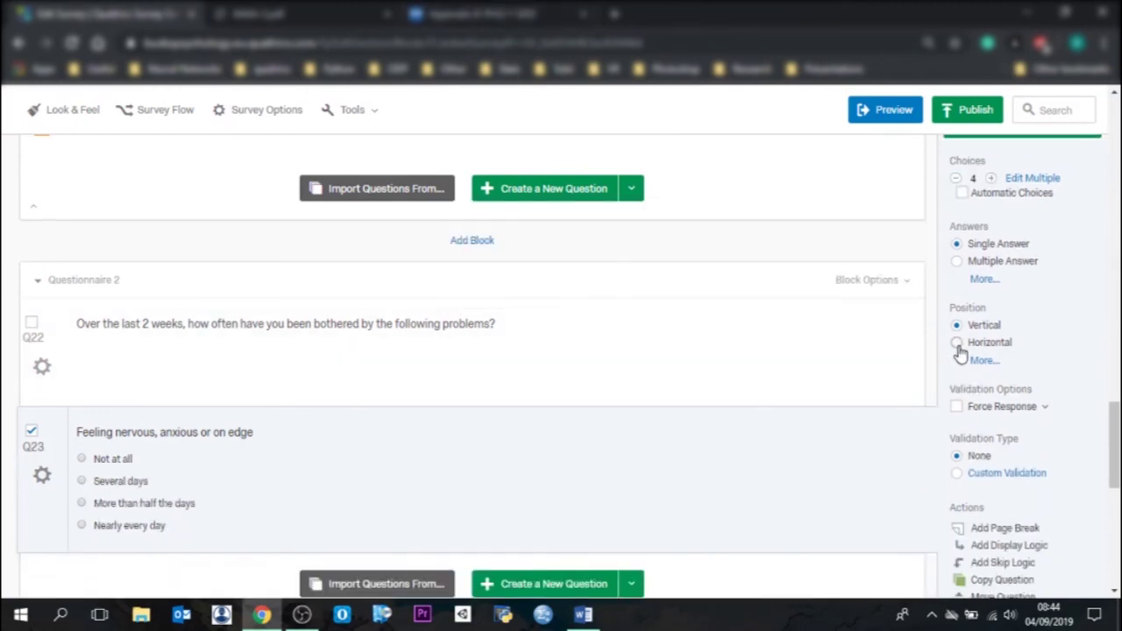
Step: Arrange the item 1 choices horizontally and add a 0 on a second, centred line of the "Not at all" choice
{"action": "left_click", "coordinate": [469, 10]}
{"action": "left_click", "coordinate": [96, 13]}
{"action": "left_click", "coordinate": [145, 462]}
{"action": "left_click", "coordinate": [191, 461]}
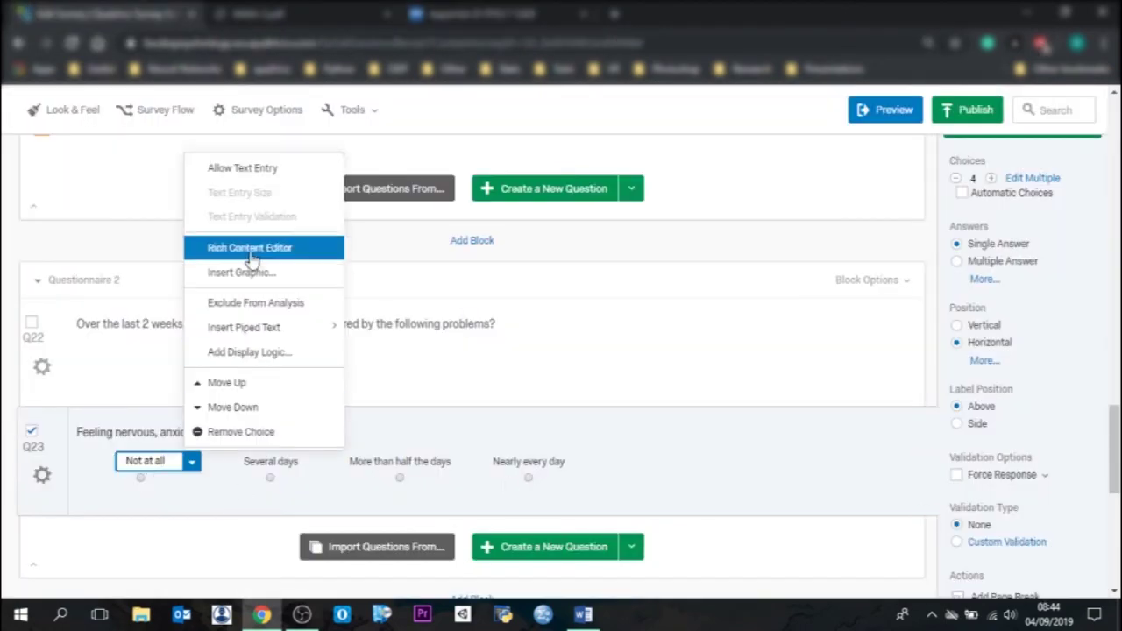
{"action": "mouse_move", "coordinate": [266, 329]}
{"action": "left_click", "coordinate": [250, 247]}
{"action": "left_click_drag", "start_coordinate": [411, 266], "coordinate": [278, 239]}
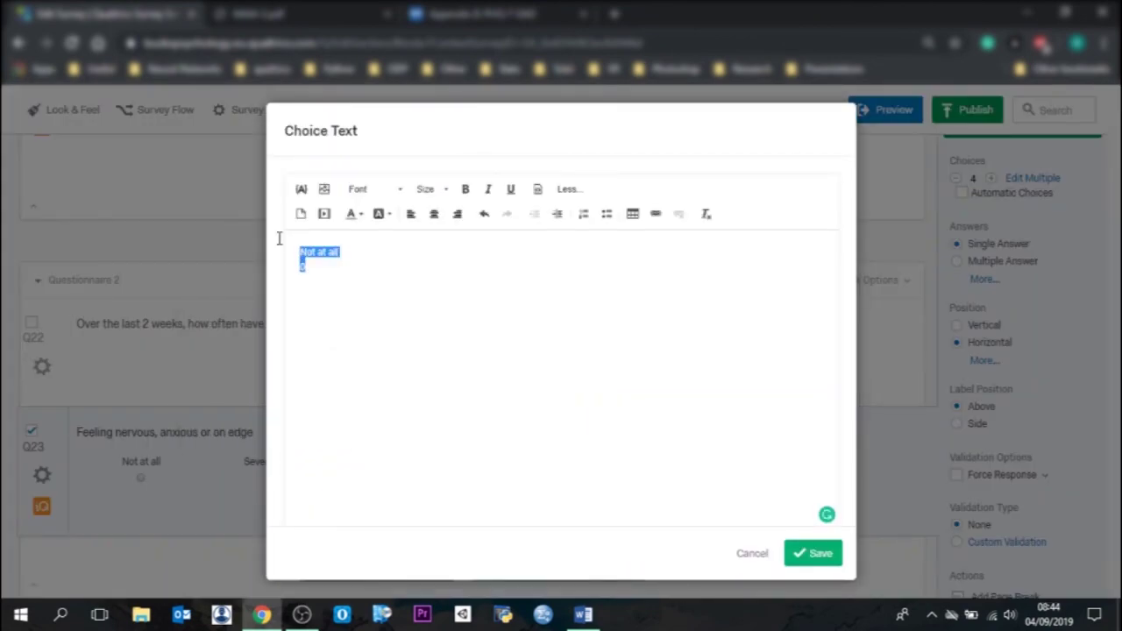
{"action": "key", "text": "ctrl+e"}
{"action": "left_click", "coordinate": [801, 555]}
Step: Add a 1 on a second line of the "Several days" choice and centre its text
{"action": "left_click", "coordinate": [289, 474]}
{"action": "left_click", "coordinate": [326, 474]}
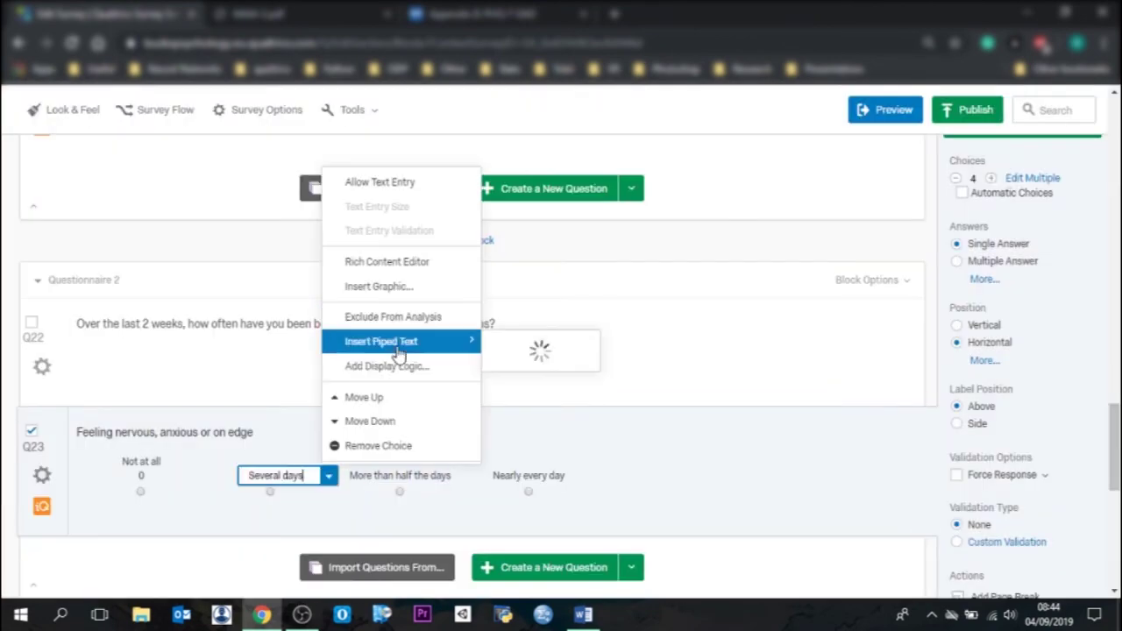
{"action": "left_click", "coordinate": [389, 304]}
{"action": "key", "text": "Return"}
{"action": "type", "text": "1"}
{"action": "left_click", "coordinate": [434, 214]}
{"action": "left_click_drag", "start_coordinate": [337, 267], "coordinate": [298, 246]}
{"action": "left_click", "coordinate": [812, 554]}
Step: Add a 2 on a second line of the "More than half the days" choice and centre its text
{"action": "left_click", "coordinate": [407, 475]}
{"action": "left_click", "coordinate": [482, 475]}
{"action": "left_click", "coordinate": [537, 261]}
{"action": "key", "text": "Return"}
{"action": "type", "text": "2"}
{"action": "key", "text": "ctrl+e"}
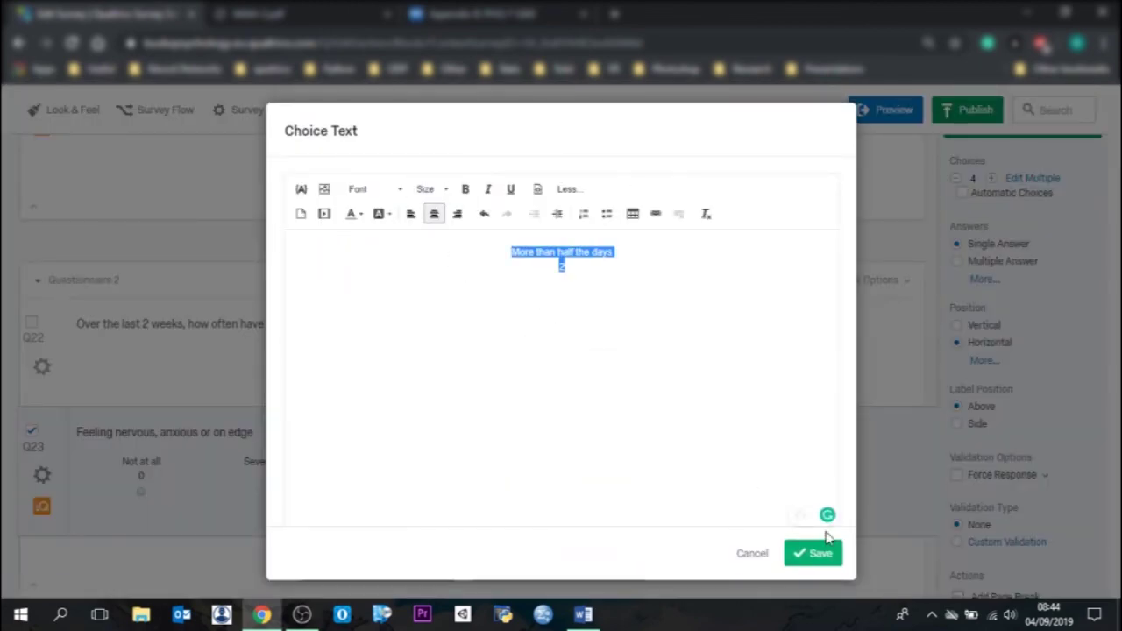
{"action": "left_click", "coordinate": [812, 554]}
Step: Add a 3 on a second line of the "Nearly every day" choice and centre its text
{"action": "left_click", "coordinate": [528, 476]}
{"action": "left_click", "coordinate": [595, 476]}
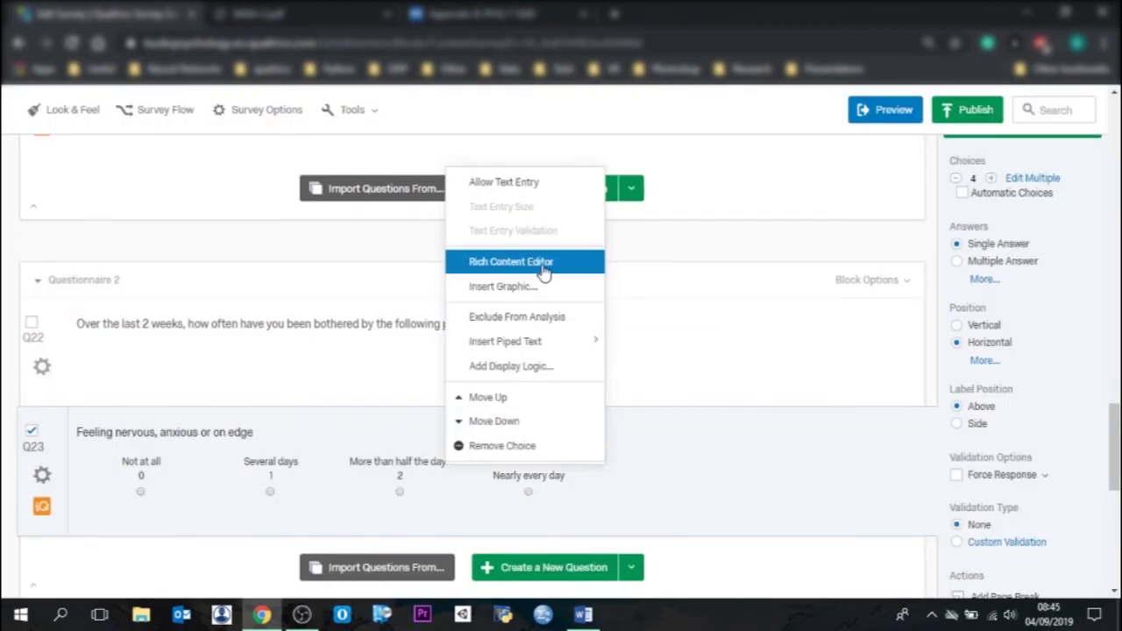
{"action": "left_click", "coordinate": [524, 259]}
{"action": "key", "text": "Return"}
{"action": "type", "text": "3"}
{"action": "left_click_drag", "start_coordinate": [308, 267], "coordinate": [298, 249]}
{"action": "left_click", "coordinate": [434, 214]}
{"action": "left_click", "coordinate": [812, 553]}
Step: Duplicate the GAD-7 item 1 question and replace the copy's text with "Not being able to stop or control worrying"
{"action": "left_click", "coordinate": [496, 14]}
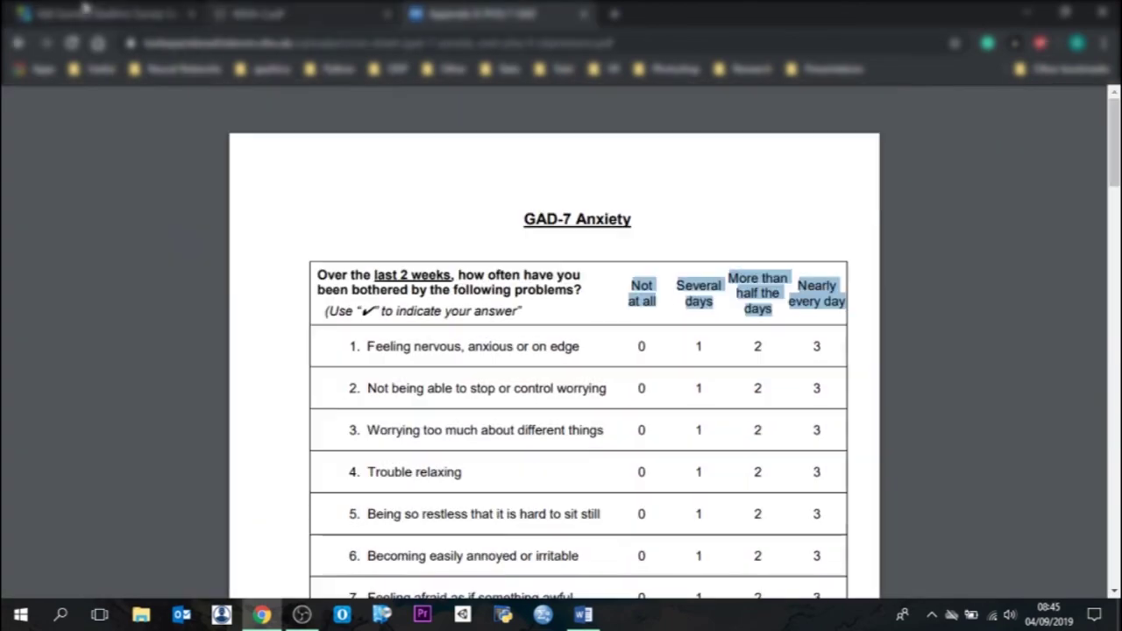
{"action": "left_click_drag", "start_coordinate": [368, 387], "coordinate": [606, 388]}
{"action": "right_click", "coordinate": [615, 401]}
{"action": "left_click", "coordinate": [628, 405]}
{"action": "left_click", "coordinate": [114, 14]}
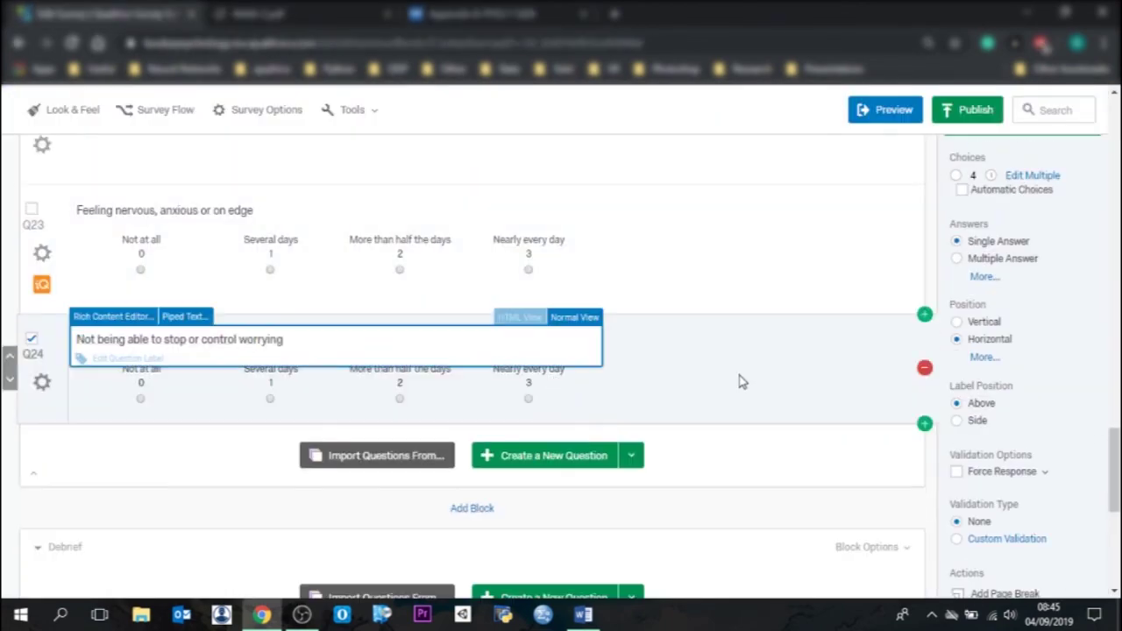
Step: Duplicate the scale question for the remaining GAD-7 items, from "Worrying too much about different things" through "Feeling afraid as if something awful might happen"
{"action": "left_click", "coordinate": [496, 14]}
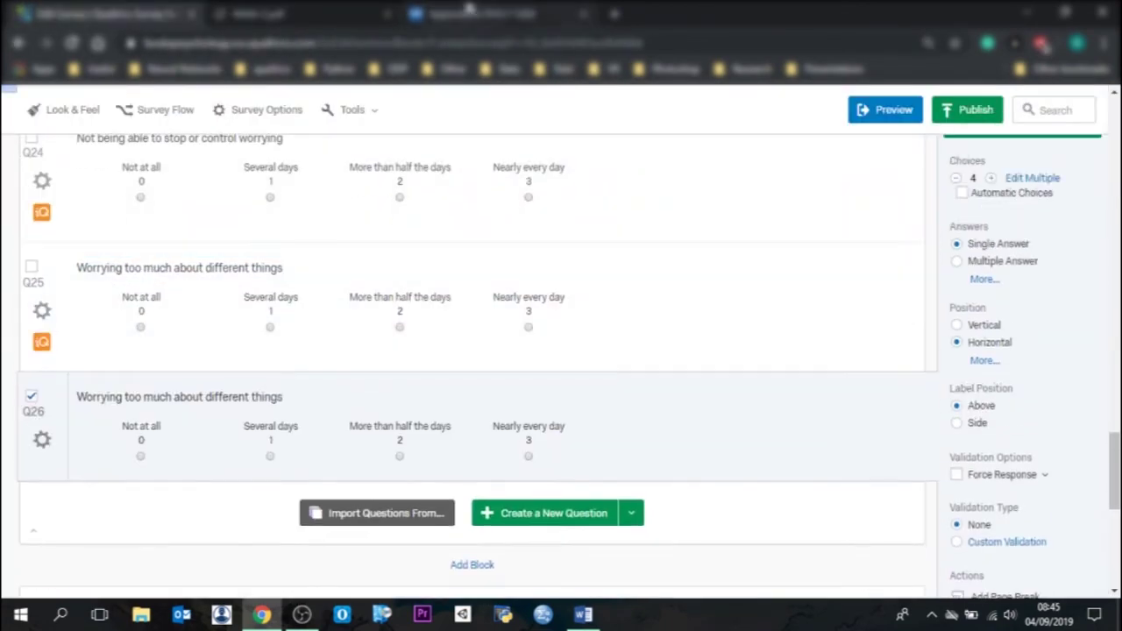
{"action": "left_click_drag", "start_coordinate": [461, 472], "coordinate": [382, 471]}
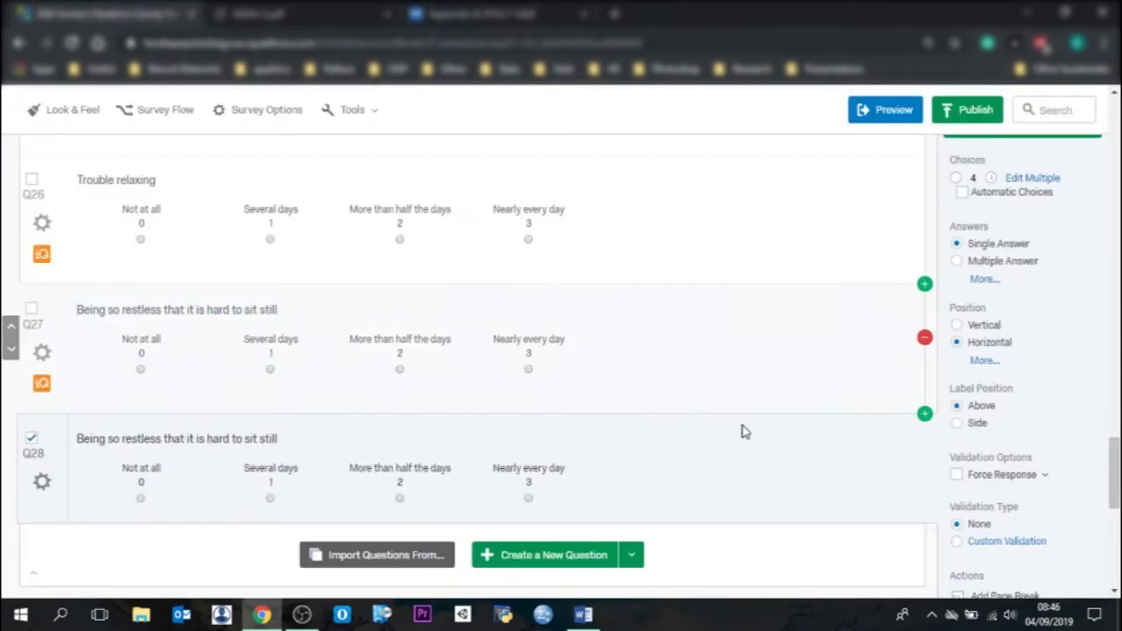
{"action": "scroll", "coordinate": [1069, 493], "scroll_direction": "down", "scroll_amount": 3}
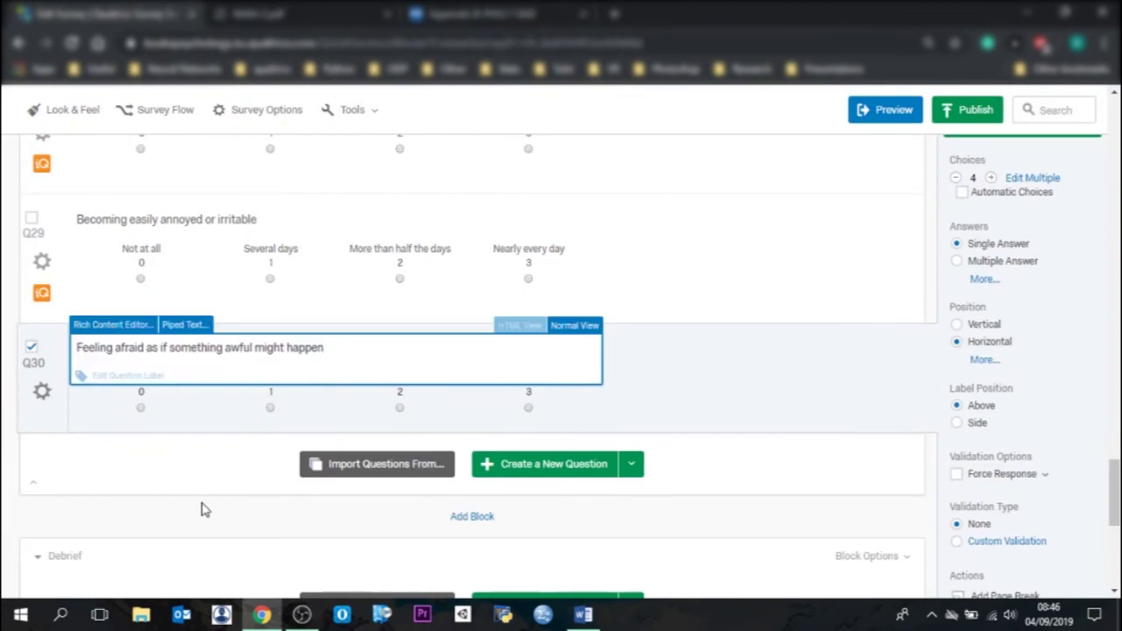
{"action": "left_click", "coordinate": [201, 509]}
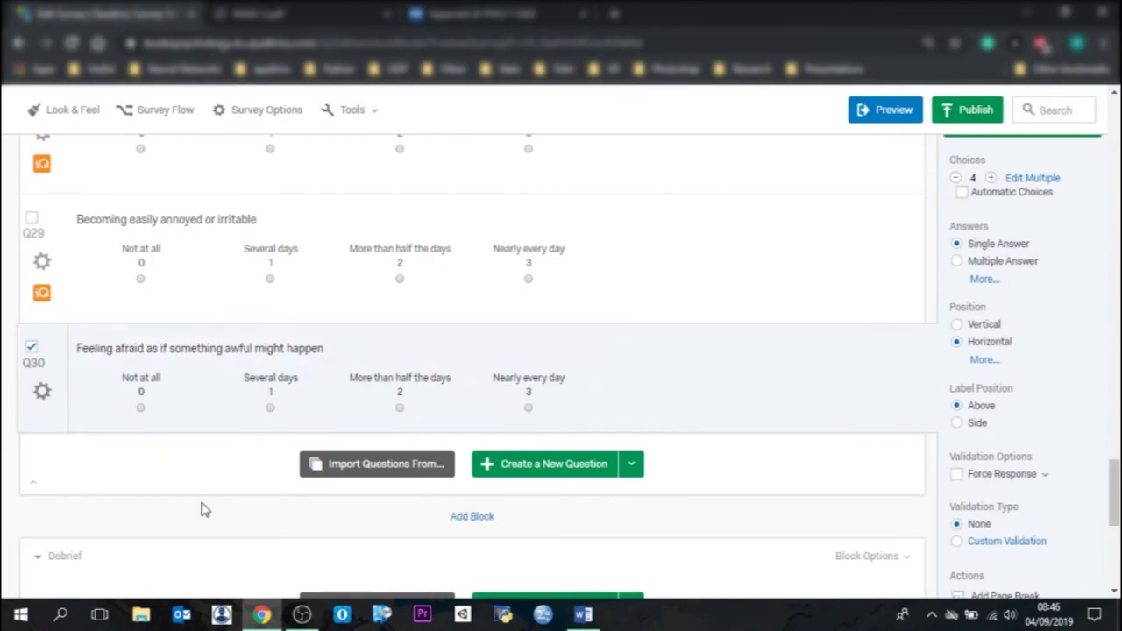
Step: Collapse both questionnaire blocks and add a new question of type Descriptive Text to the Debrief block
{"action": "left_click_drag", "start_coordinate": [1113, 491], "coordinate": [1112, 201]}
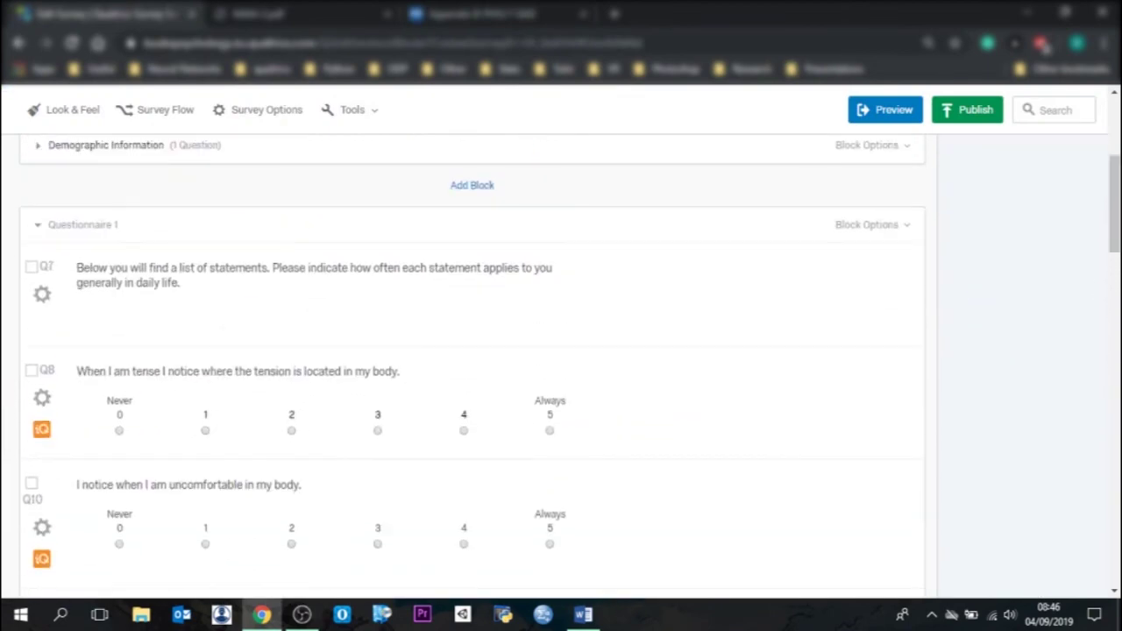
{"action": "left_click", "coordinate": [38, 226]}
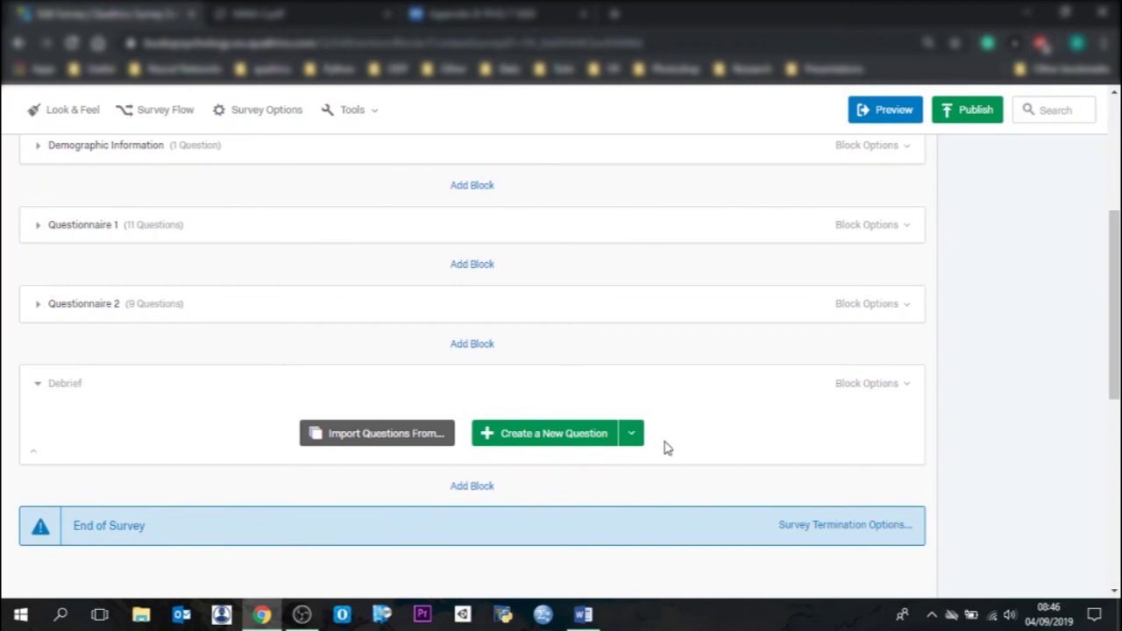
{"action": "left_click", "coordinate": [526, 445]}
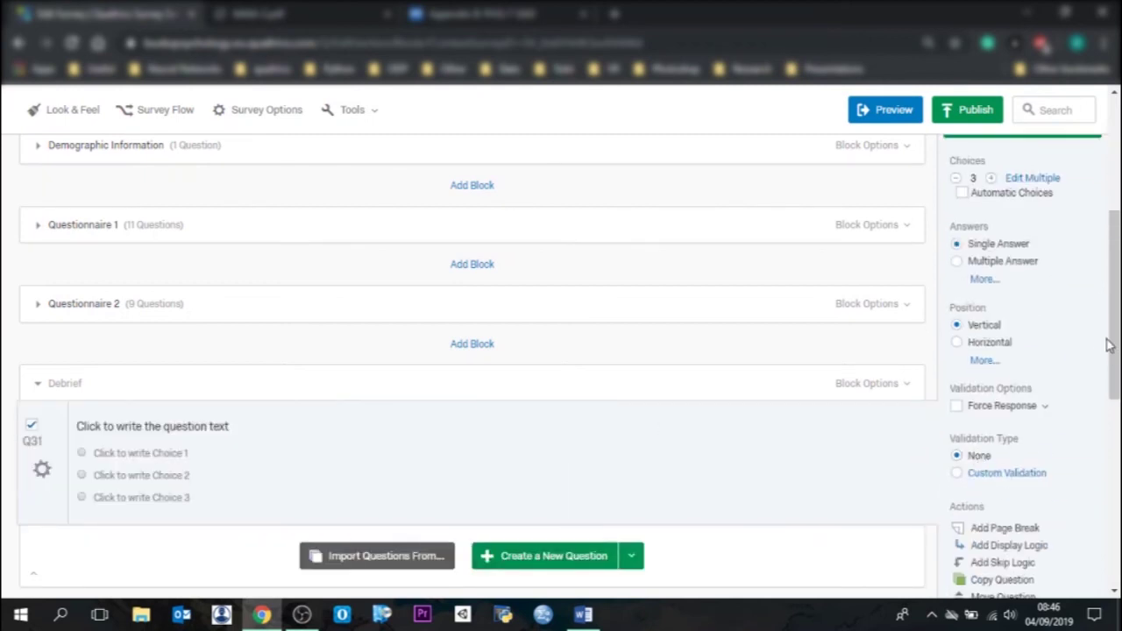
{"action": "scroll", "coordinate": [1108, 344], "scroll_direction": "up", "scroll_amount": 1}
{"action": "left_click", "coordinate": [1008, 223]}
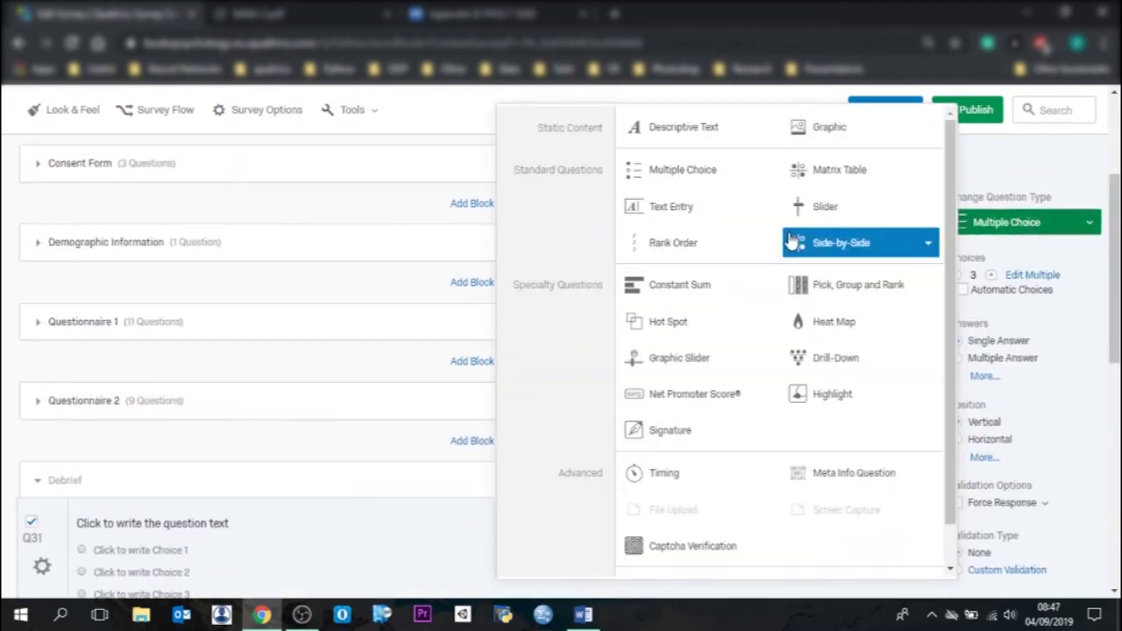
{"action": "left_click", "coordinate": [692, 118]}
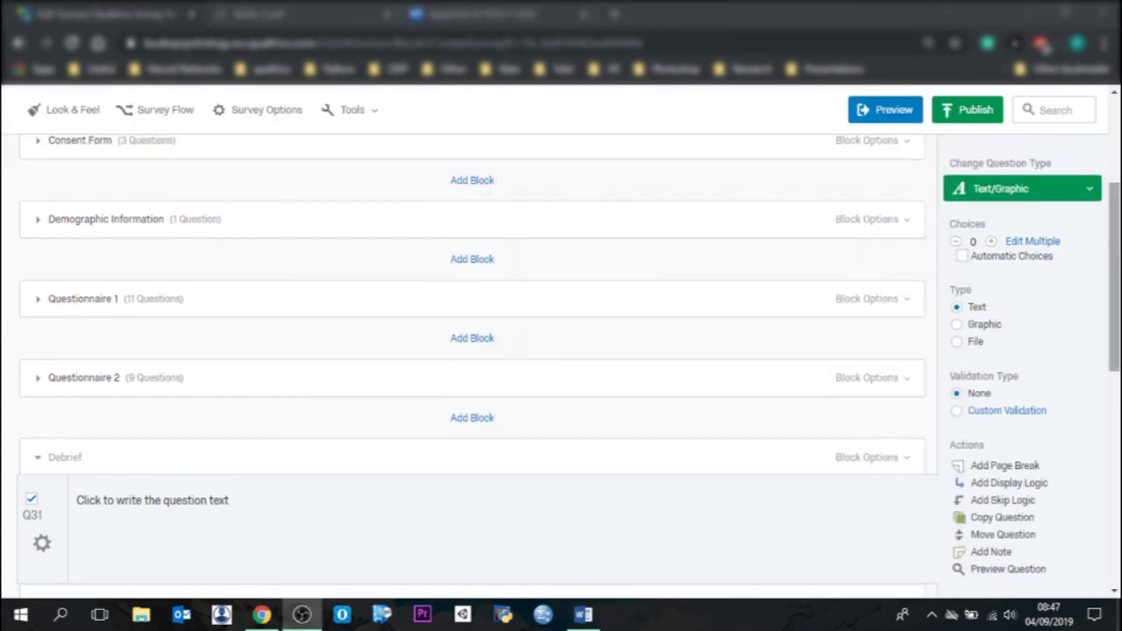
{"action": "scroll", "coordinate": [1052, 225], "scroll_direction": "down", "scroll_amount": 2}
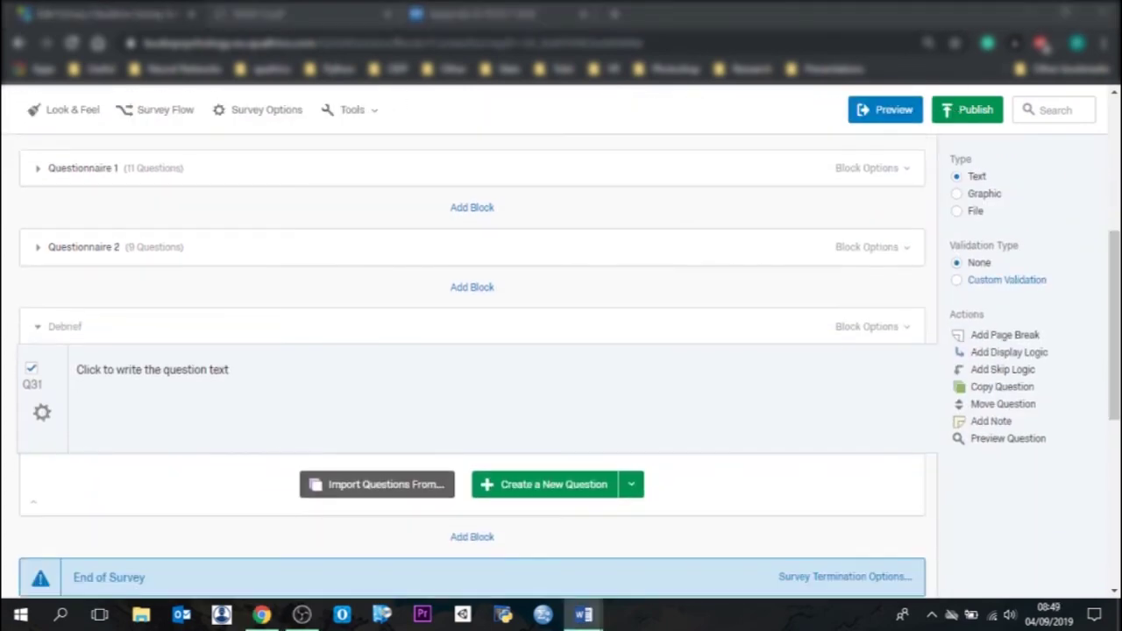
Step: Replace the debrief question's placeholder text with the copied sample debriefing form and collapse the Debrief block
{"action": "left_click", "coordinate": [210, 369]}
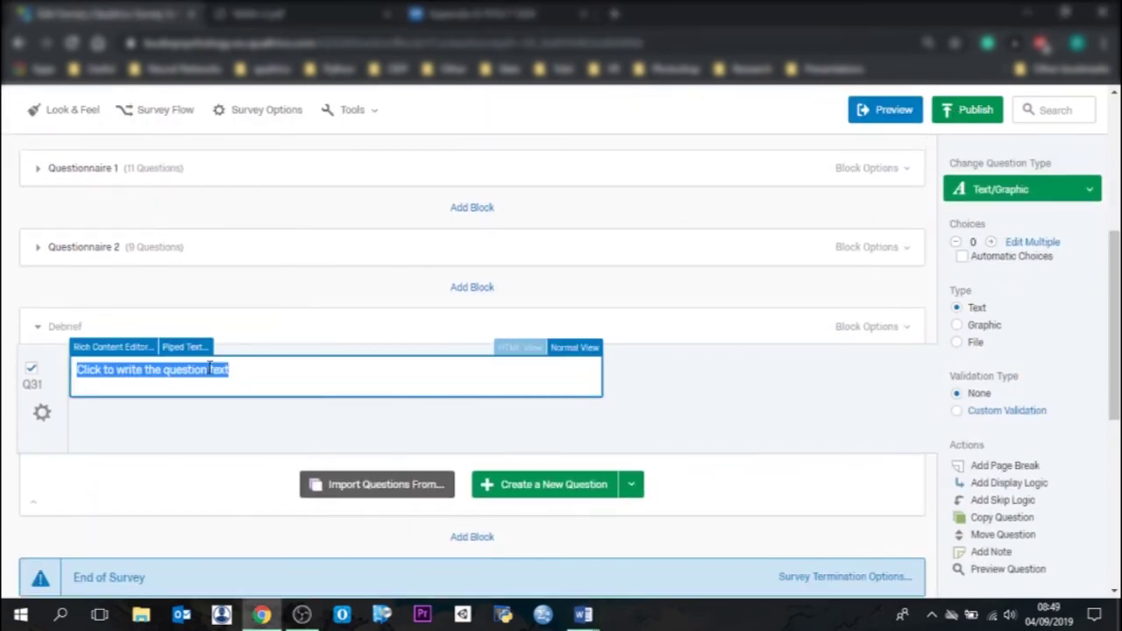
{"action": "key", "text": "ctrl+v"}
{"action": "left_click", "coordinate": [446, 251]}
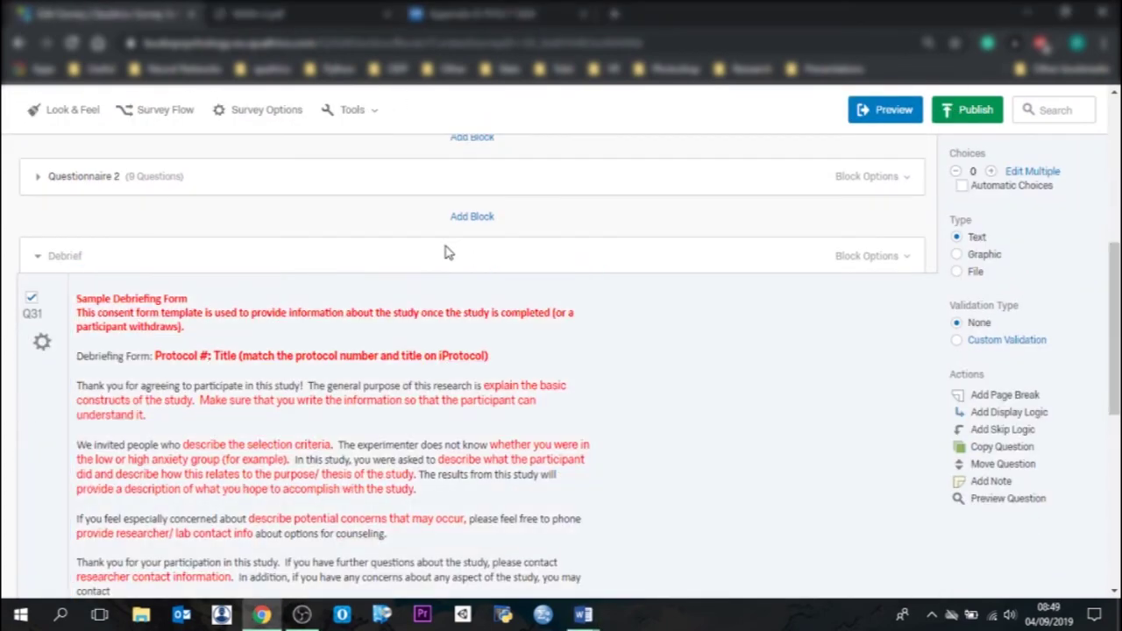
{"action": "left_click", "coordinate": [38, 256]}
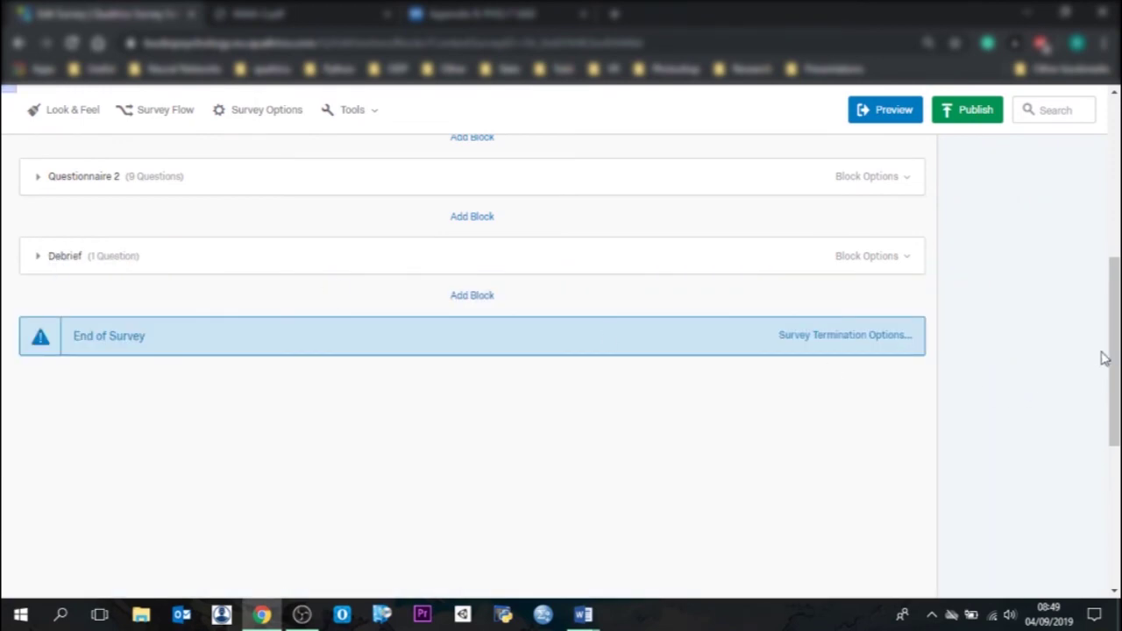
{"action": "left_click_drag", "start_coordinate": [1115, 390], "coordinate": [1114, 263]}
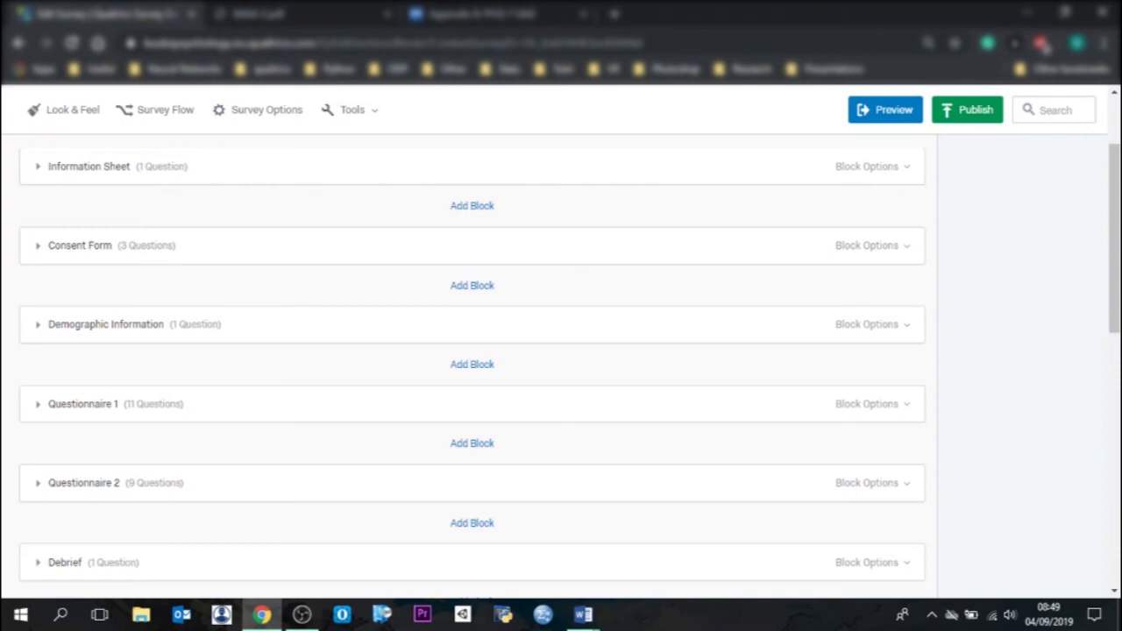
{"action": "scroll", "coordinate": [472, 351], "scroll_direction": "up", "scroll_amount": 1}
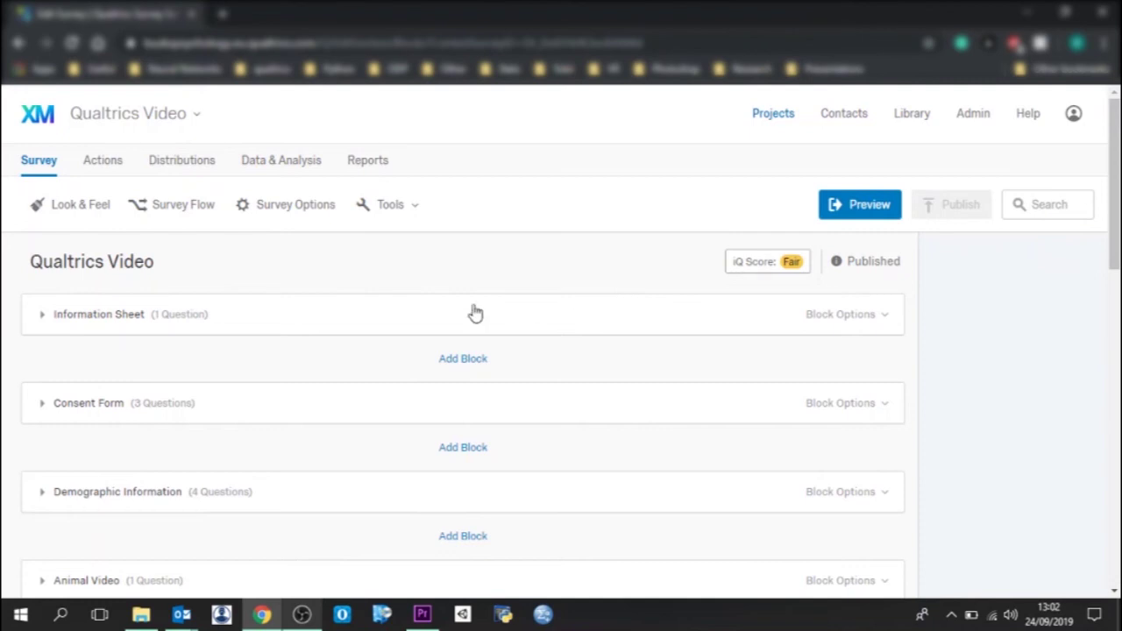
Step: Start changing the survey's logo image in Look and Feel and choose pic02.jpg from the desktop as the new graphic
{"action": "left_click", "coordinate": [88, 208]}
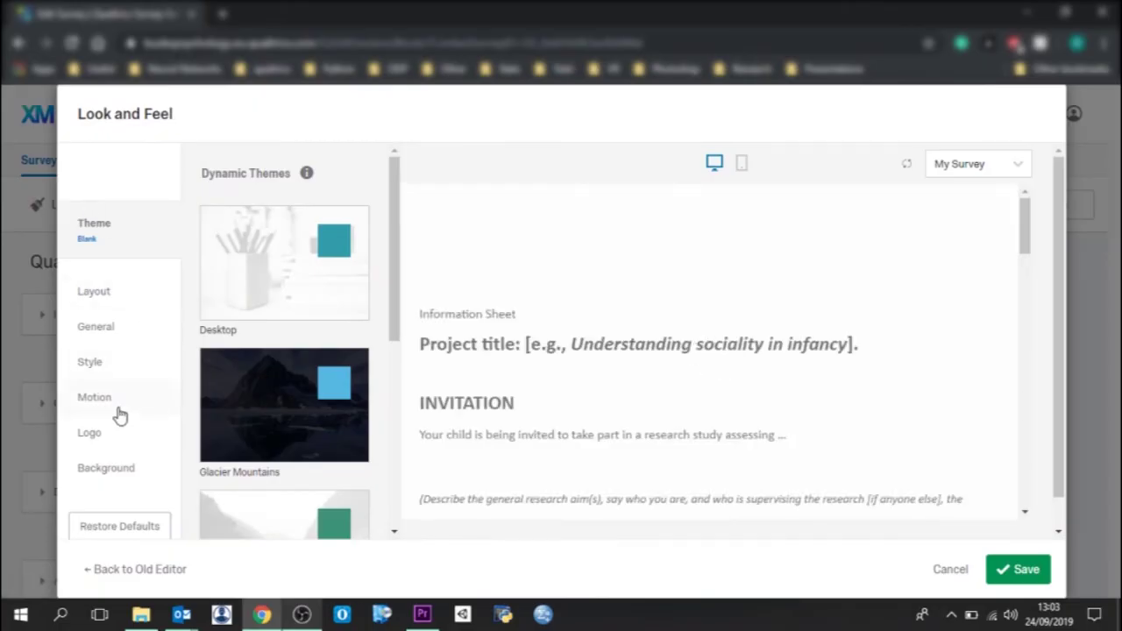
{"action": "left_click", "coordinate": [97, 434]}
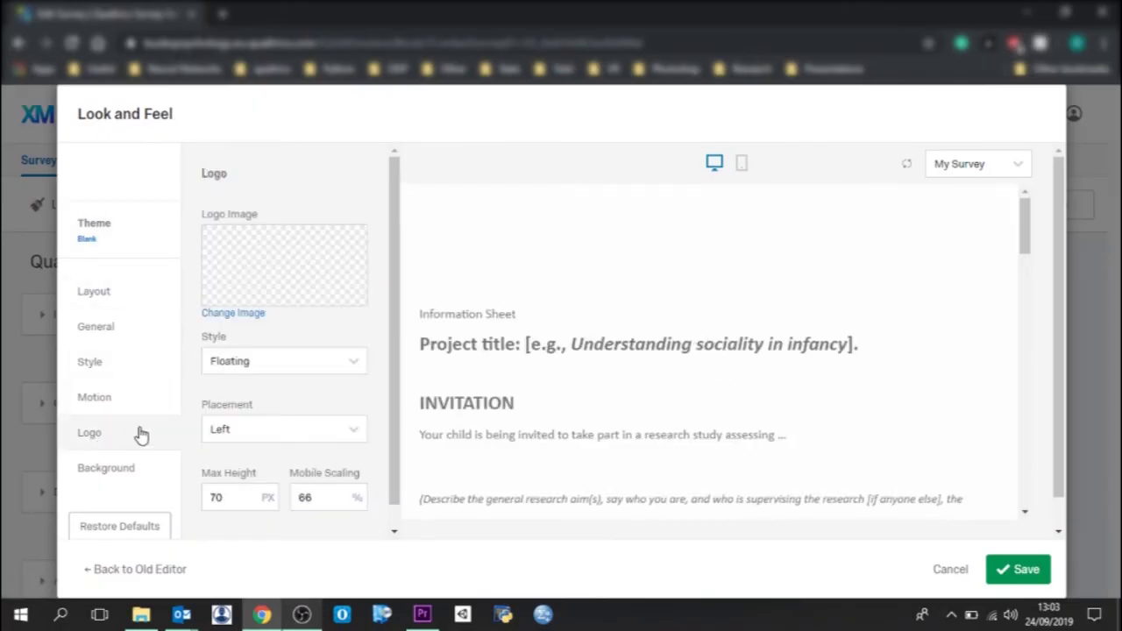
{"action": "left_click", "coordinate": [233, 313]}
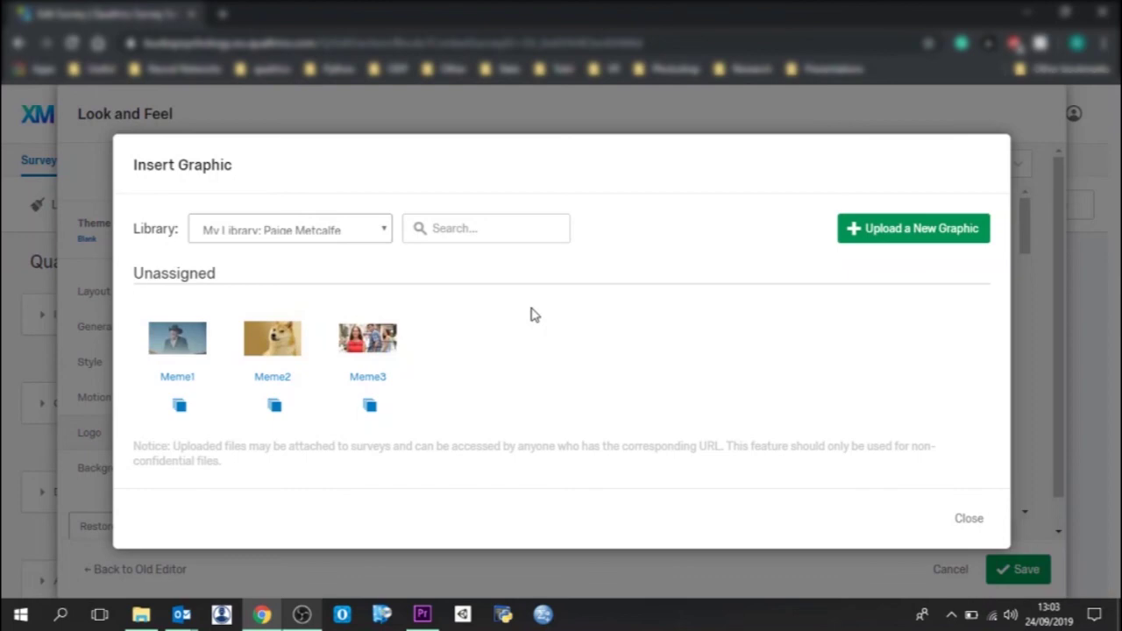
{"action": "left_click", "coordinate": [970, 231]}
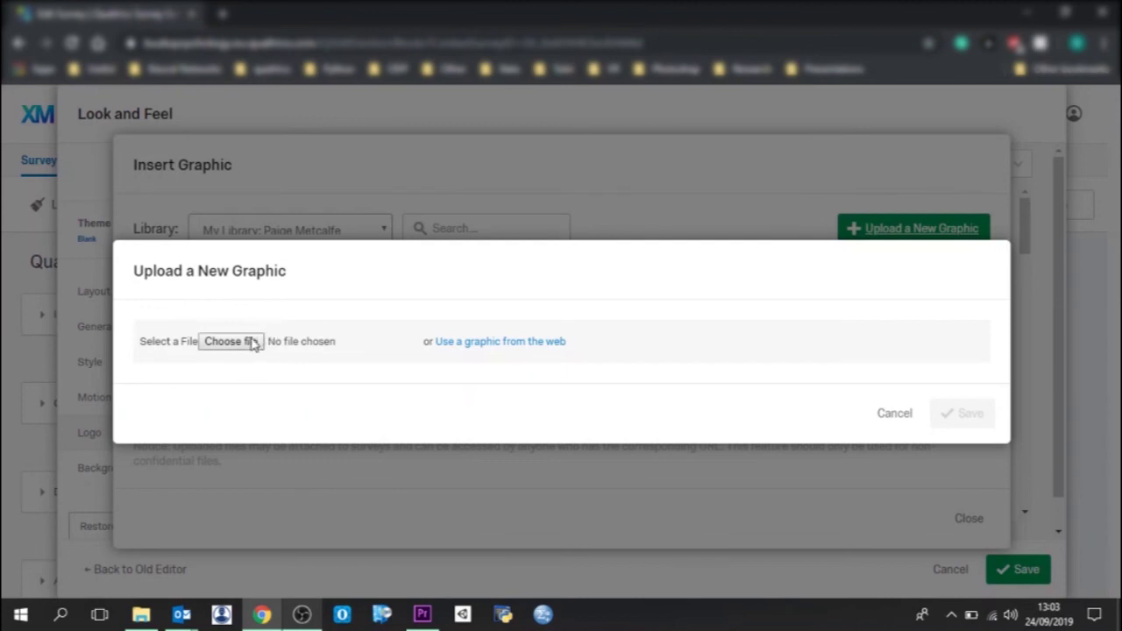
{"action": "left_click", "coordinate": [231, 342]}
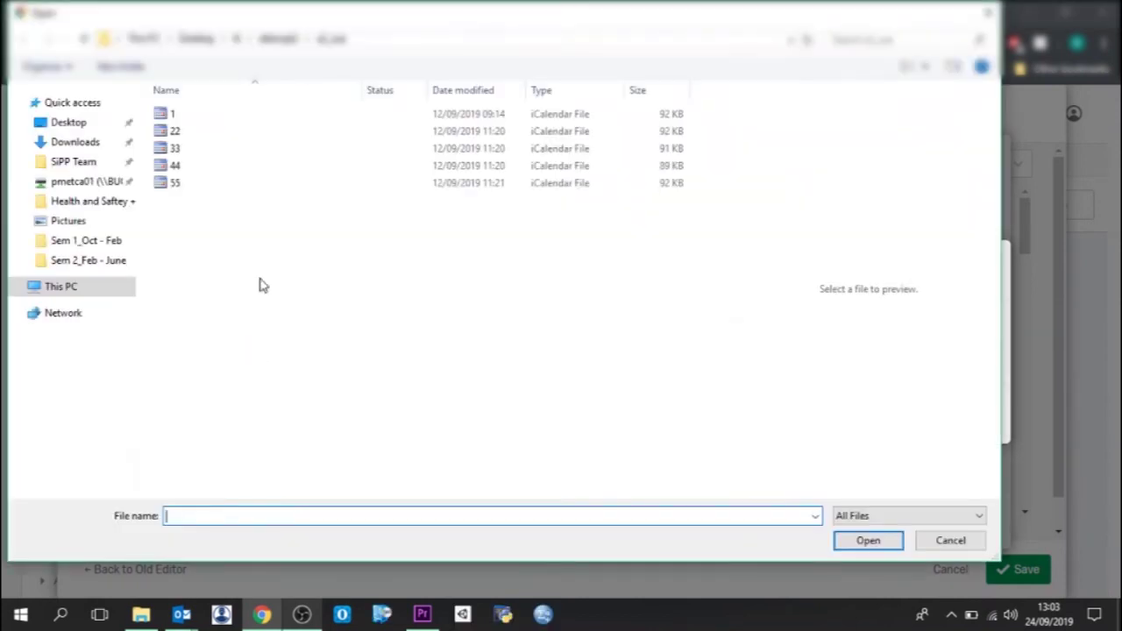
{"action": "left_click", "coordinate": [68, 123]}
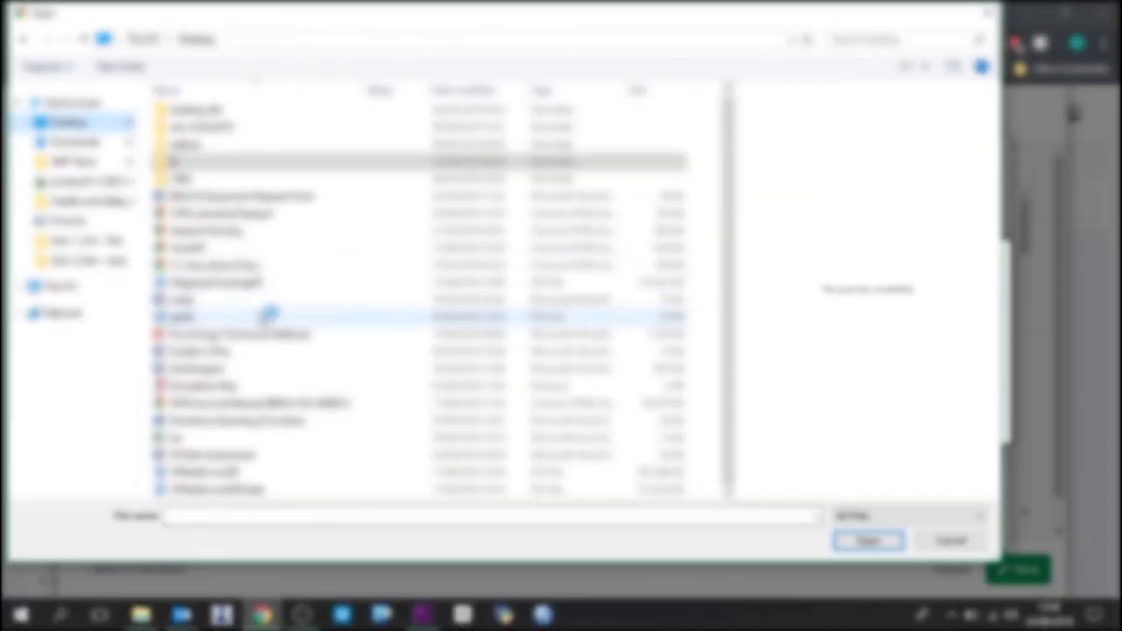
{"action": "left_click", "coordinate": [256, 318]}
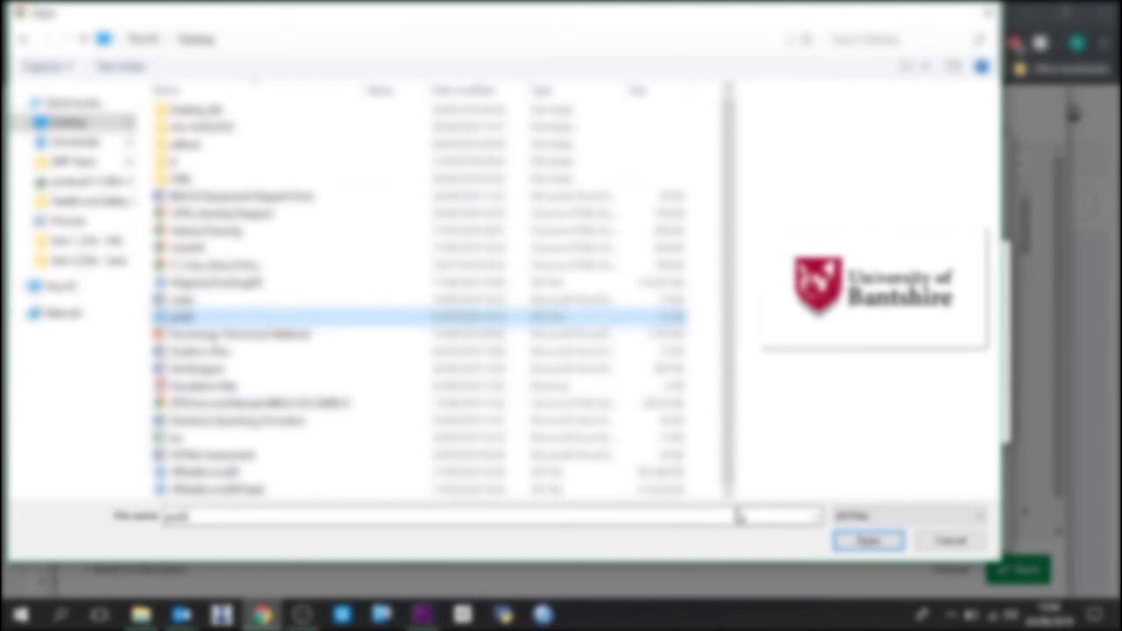
{"action": "left_click", "coordinate": [868, 540]}
Step: Try a width of 149 for the logo graphic
{"action": "left_click", "coordinate": [215, 300]}
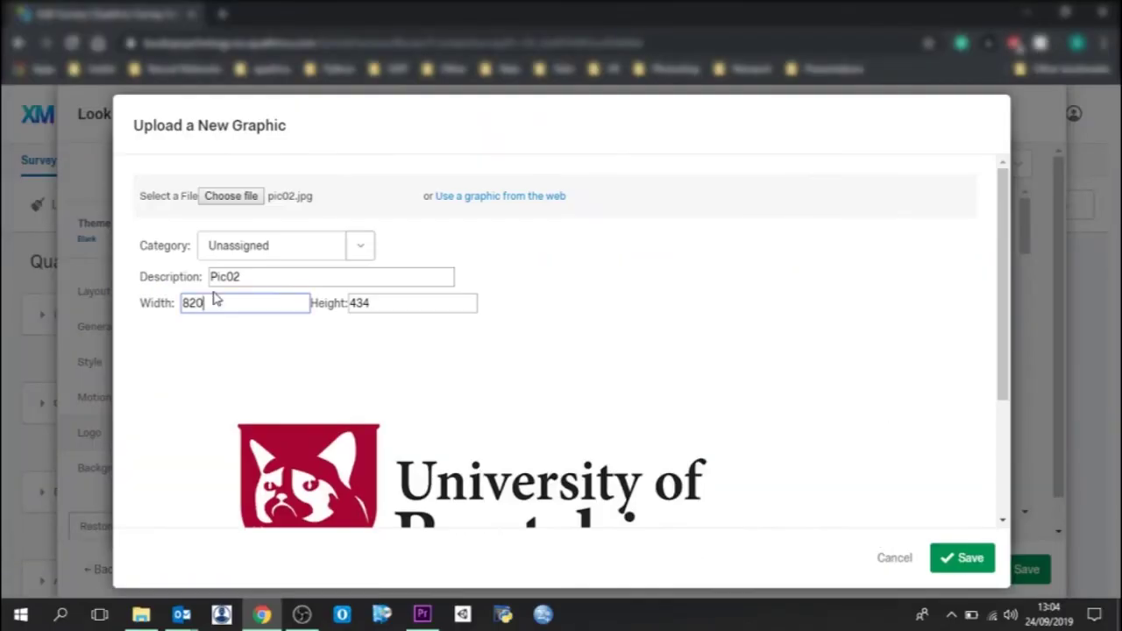
{"action": "left_click_drag", "start_coordinate": [216, 308], "coordinate": [121, 294]}
{"action": "type", "text": "149"}
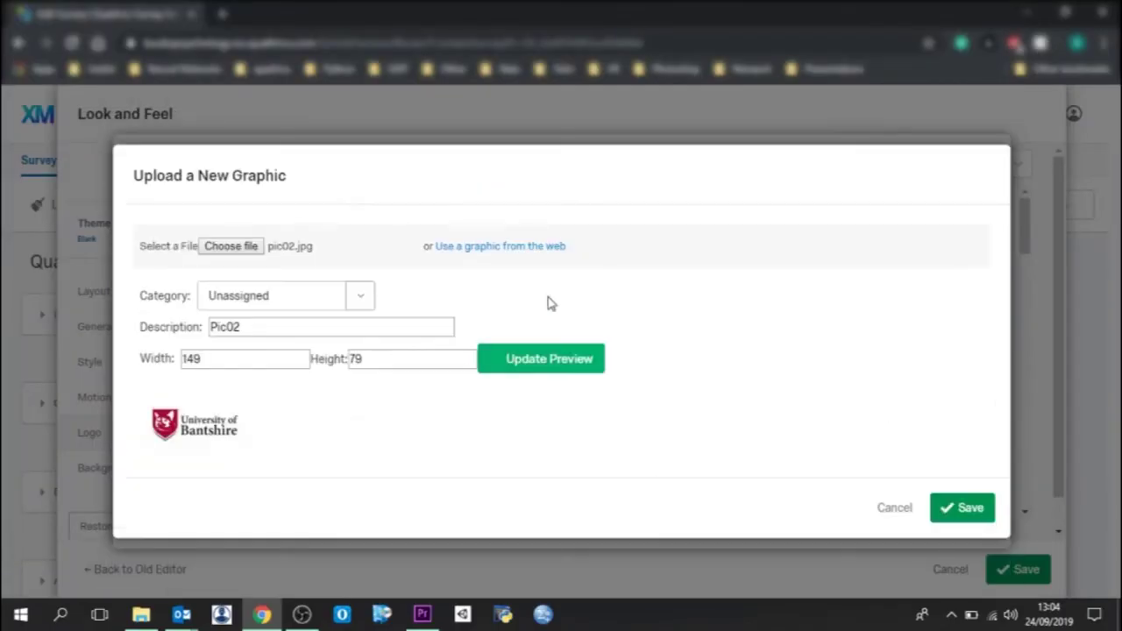
Step: Set the logo graphic's width to 250, update its preview, and save the graphic and the Look and Feel changes
{"action": "left_click_drag", "start_coordinate": [203, 359], "coordinate": [123, 373]}
{"action": "type", "text": "250"}
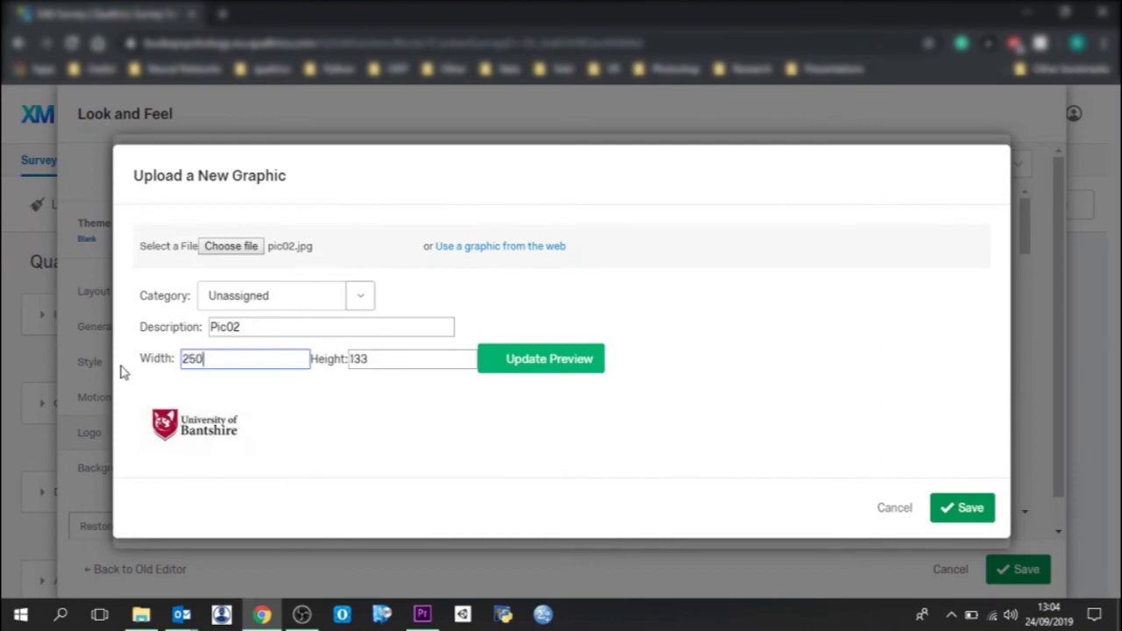
{"action": "left_click", "coordinate": [555, 363]}
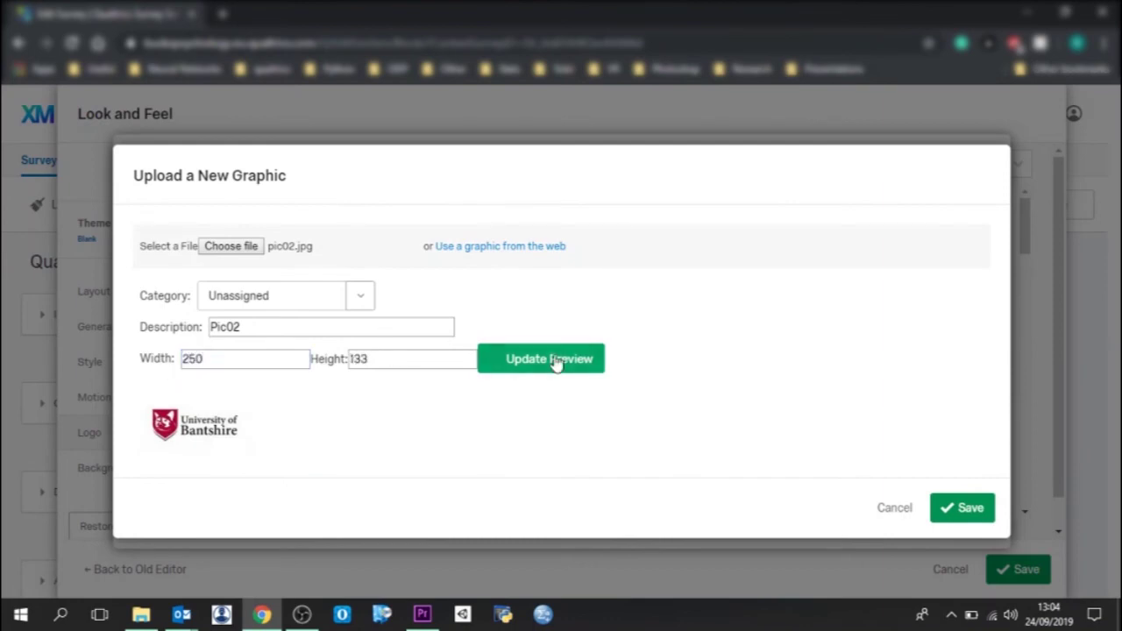
{"action": "left_click", "coordinate": [968, 529]}
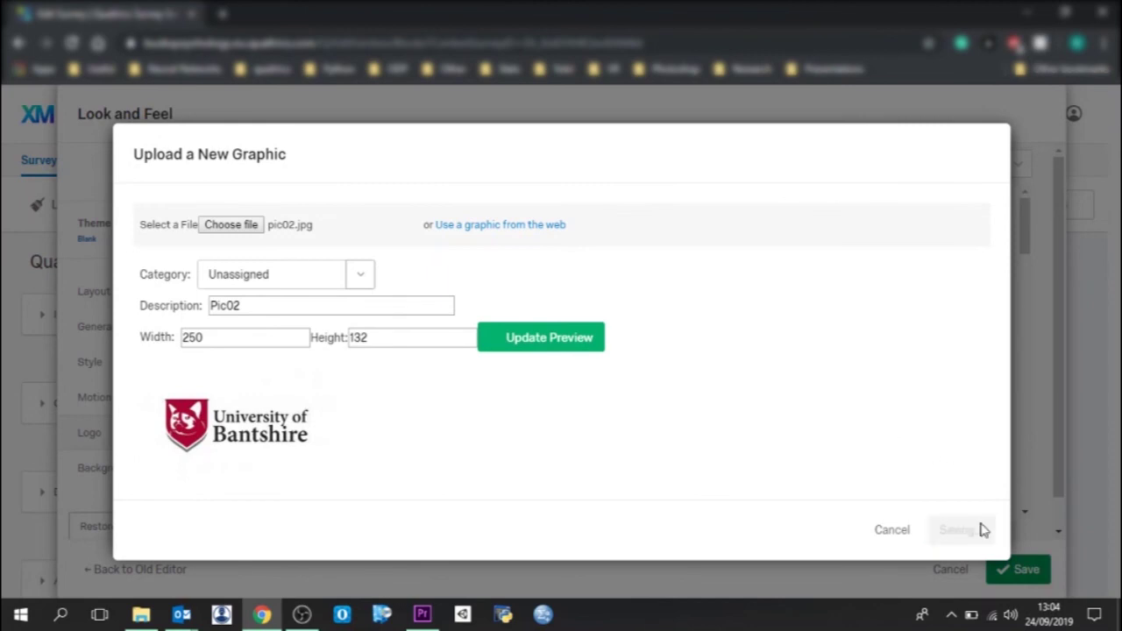
{"action": "left_click", "coordinate": [1020, 572]}
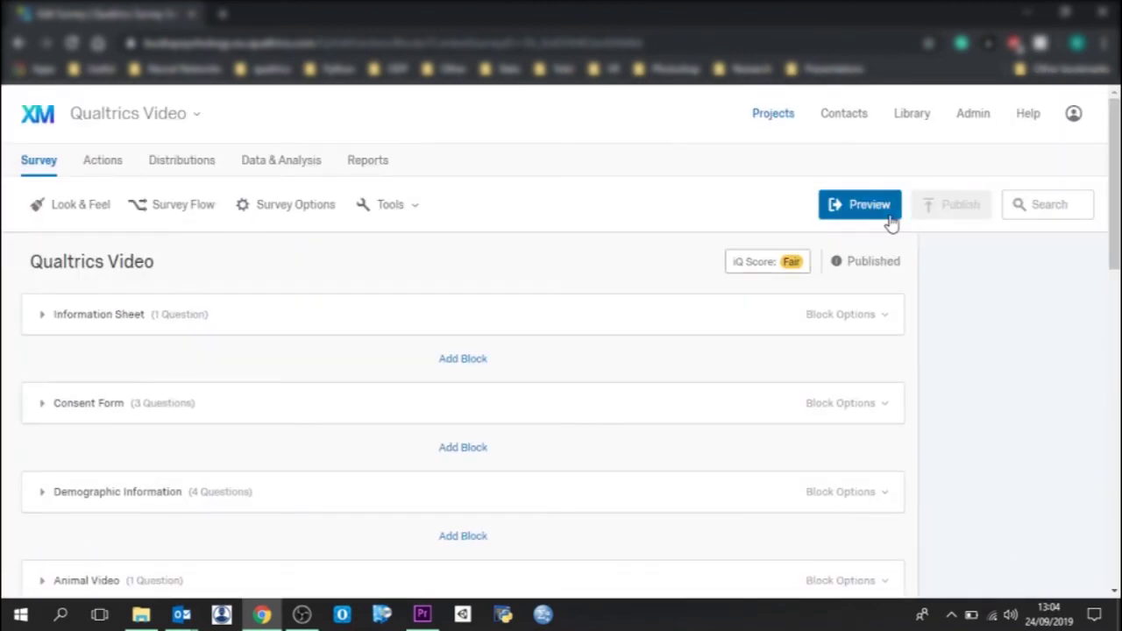
Step: Preview the survey to check the logo, reading through the Information Sheet and advancing past it
{"action": "left_click", "coordinate": [889, 214]}
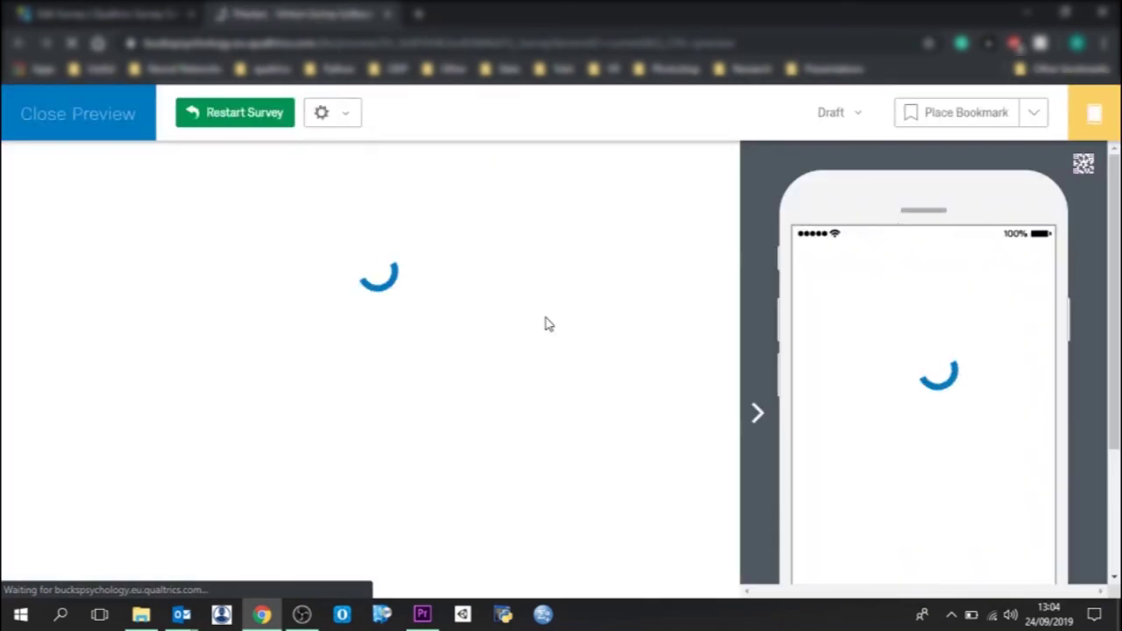
{"action": "scroll", "coordinate": [541, 327], "scroll_direction": "down", "scroll_amount": 1}
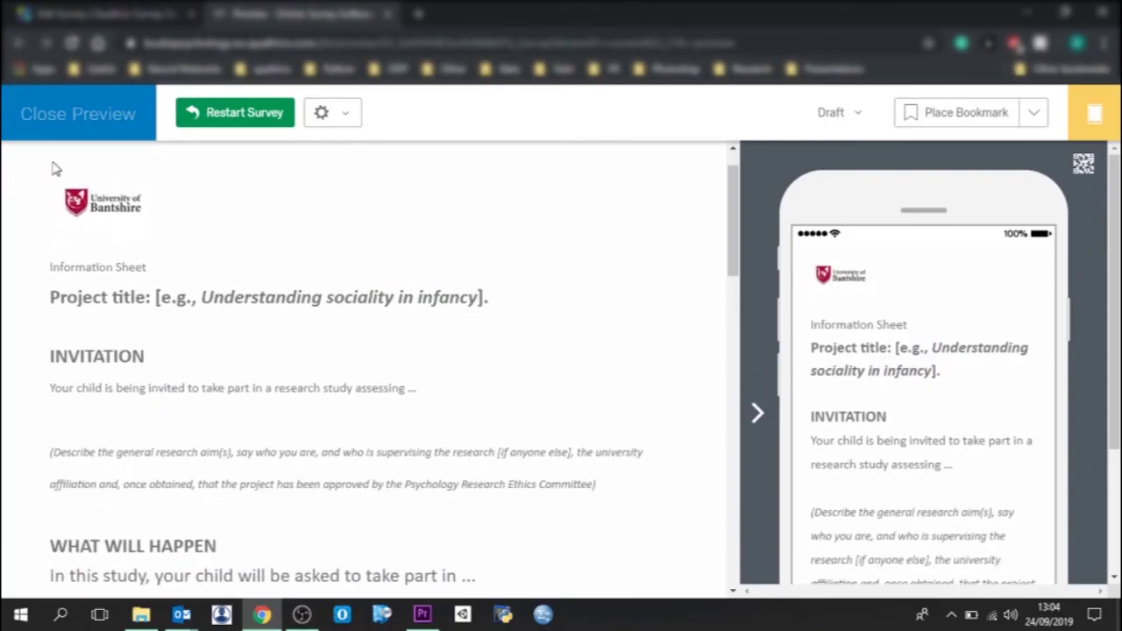
{"action": "scroll", "coordinate": [403, 381], "scroll_direction": "down", "scroll_amount": 5}
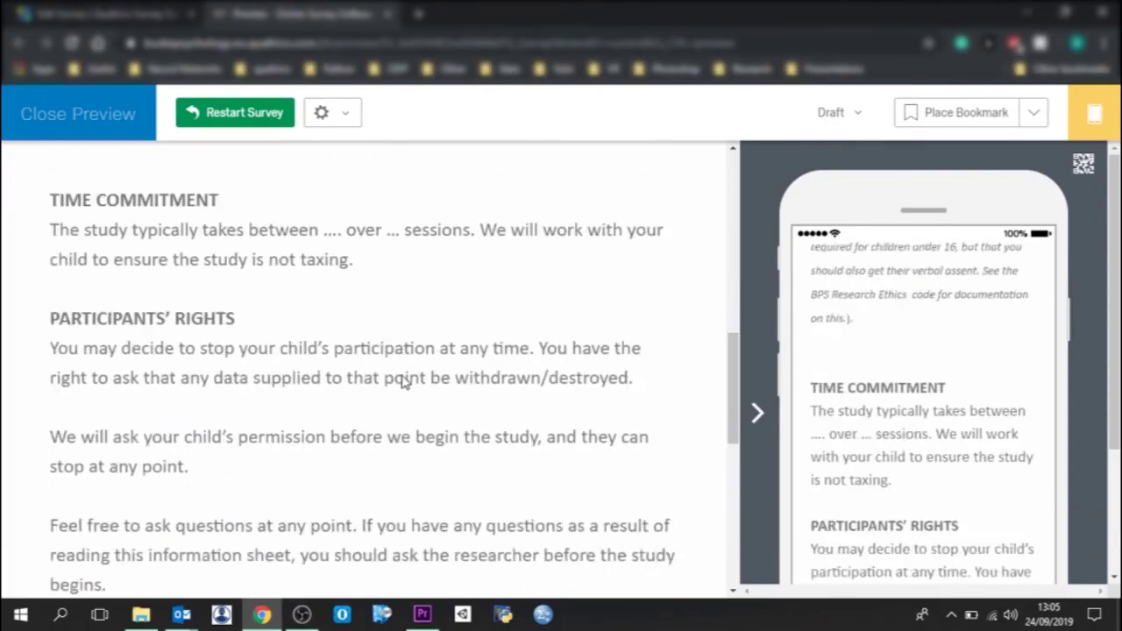
{"action": "scroll", "coordinate": [403, 381], "scroll_direction": "down", "scroll_amount": 5}
{"action": "left_click", "coordinate": [660, 434]}
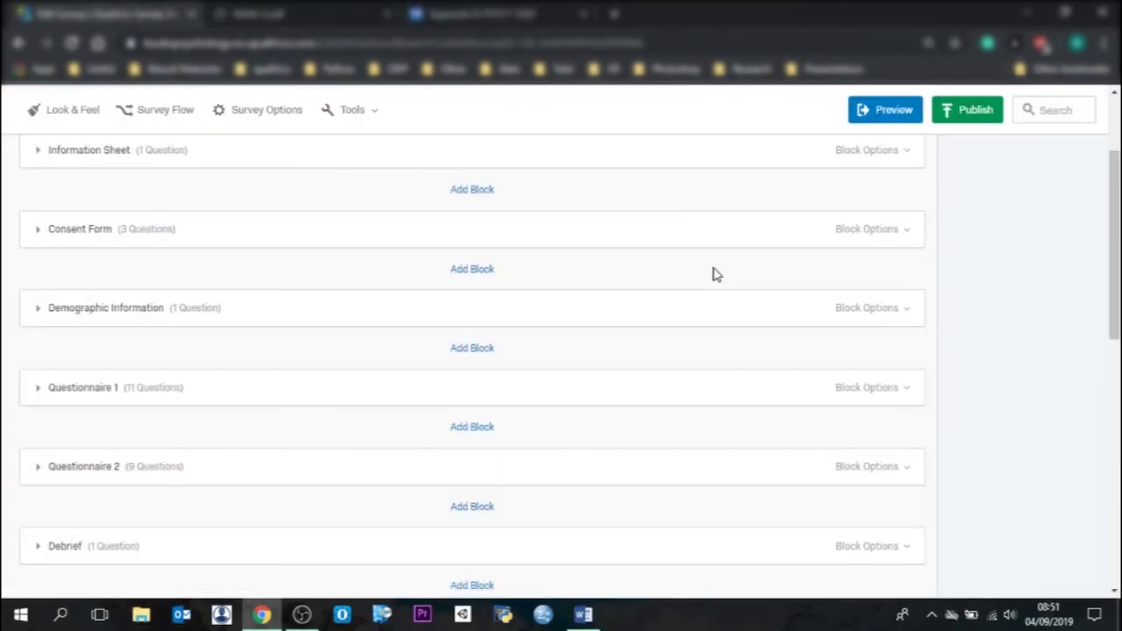
Step: Preview the survey without answering the consent form, advance through the sex question to the first questionnaire, and close the preview
{"action": "left_click", "coordinate": [908, 114]}
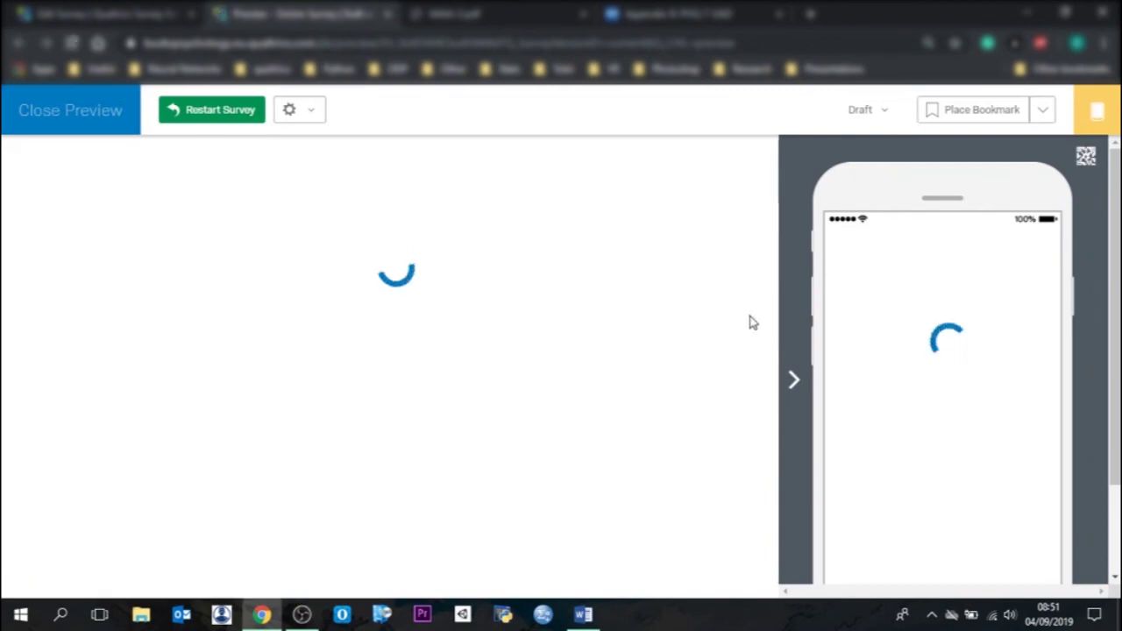
{"action": "left_click_drag", "start_coordinate": [768, 276], "coordinate": [737, 570]}
{"action": "left_click", "coordinate": [631, 512]}
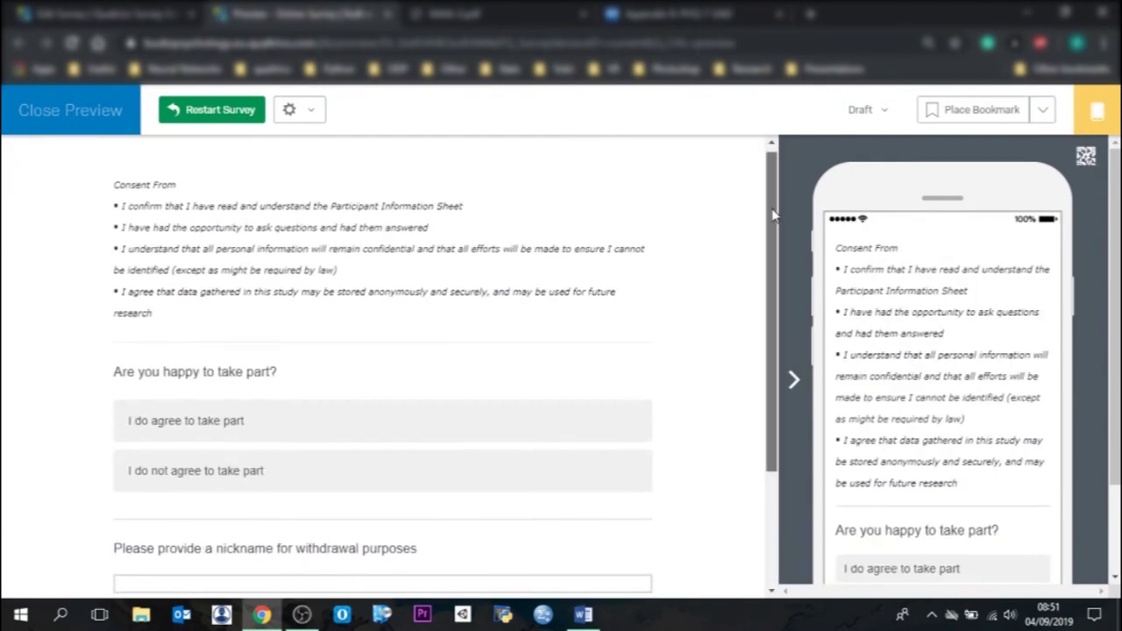
{"action": "left_click_drag", "start_coordinate": [761, 208], "coordinate": [759, 343]}
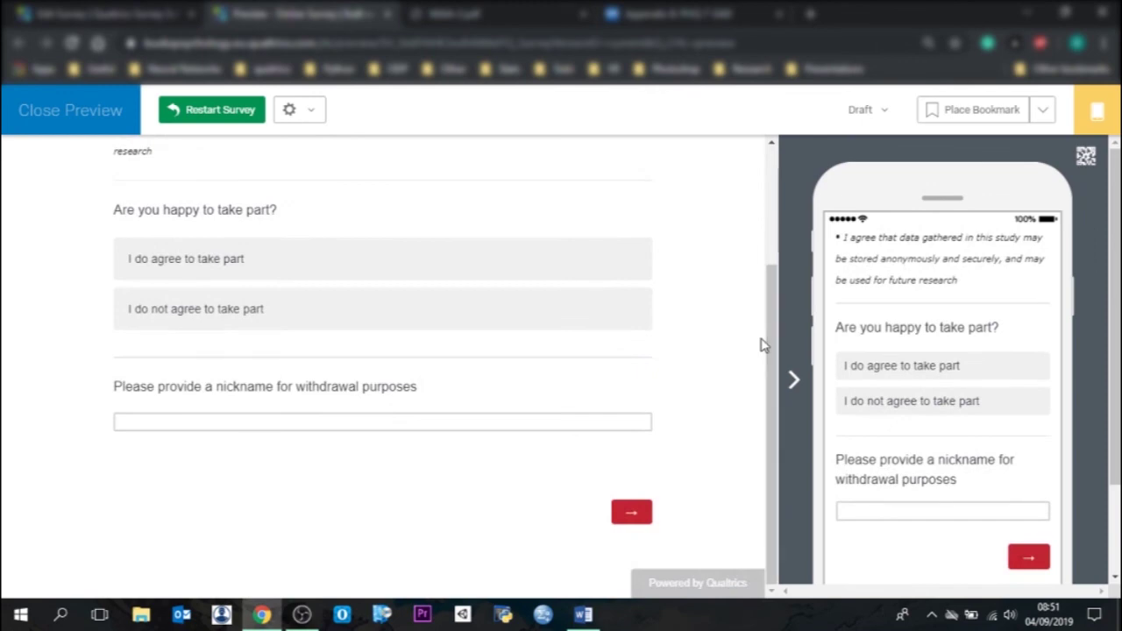
{"action": "left_click", "coordinate": [636, 514]}
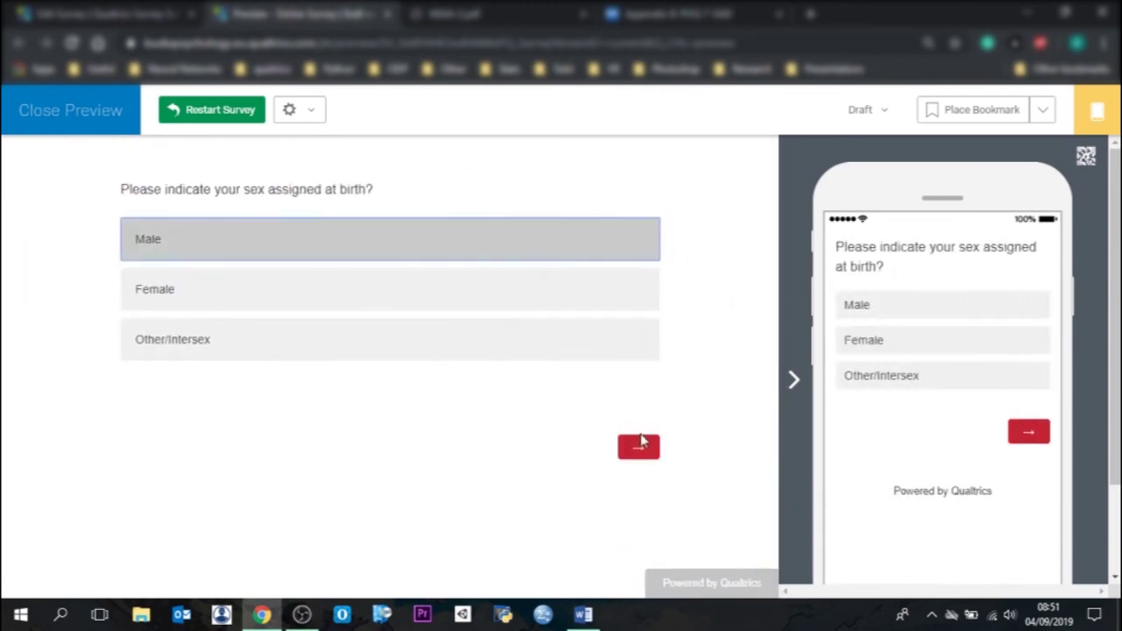
{"action": "left_click", "coordinate": [631, 456]}
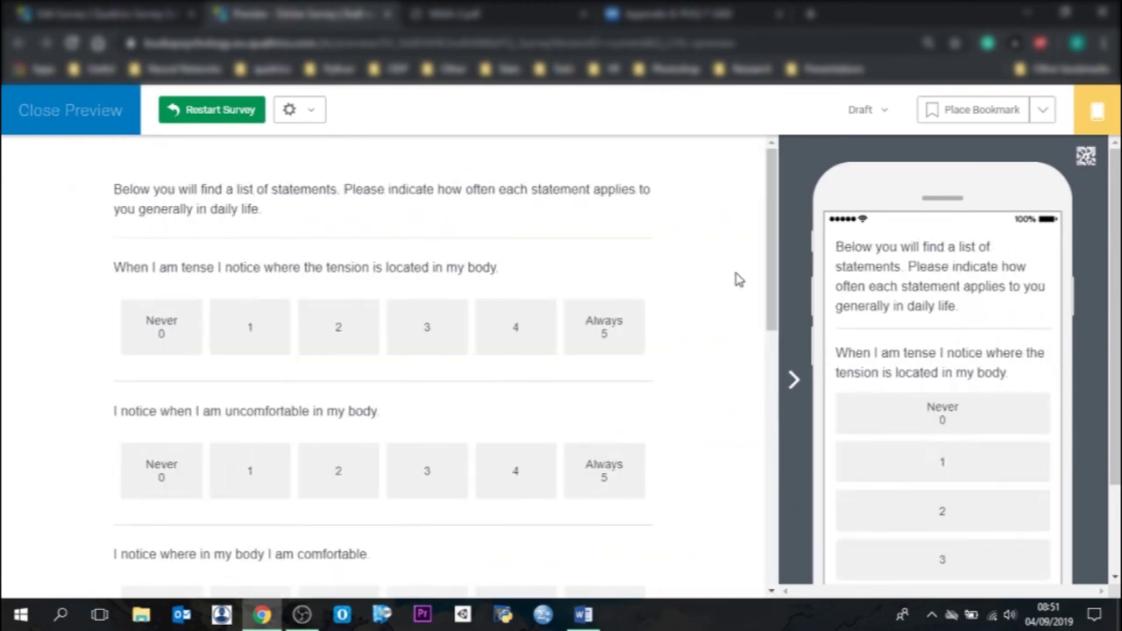
{"action": "left_click", "coordinate": [60, 117]}
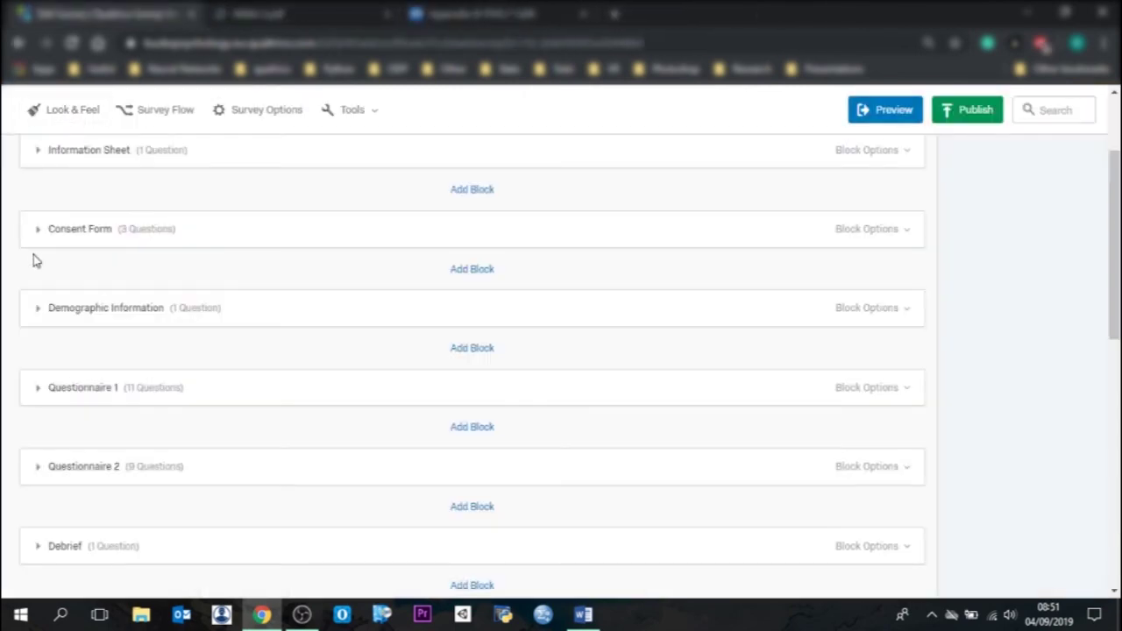
Step: Turn on Force Response for the "Are you happy to take part?" question in the Consent Form block
{"action": "left_click", "coordinate": [693, 427]}
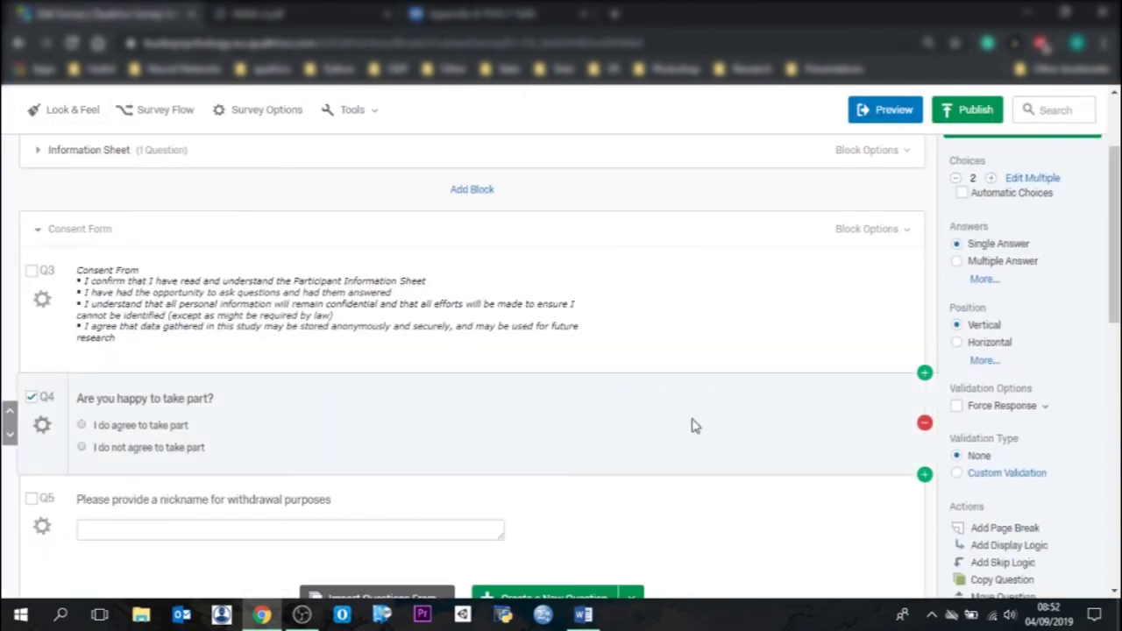
{"action": "left_click", "coordinate": [957, 408]}
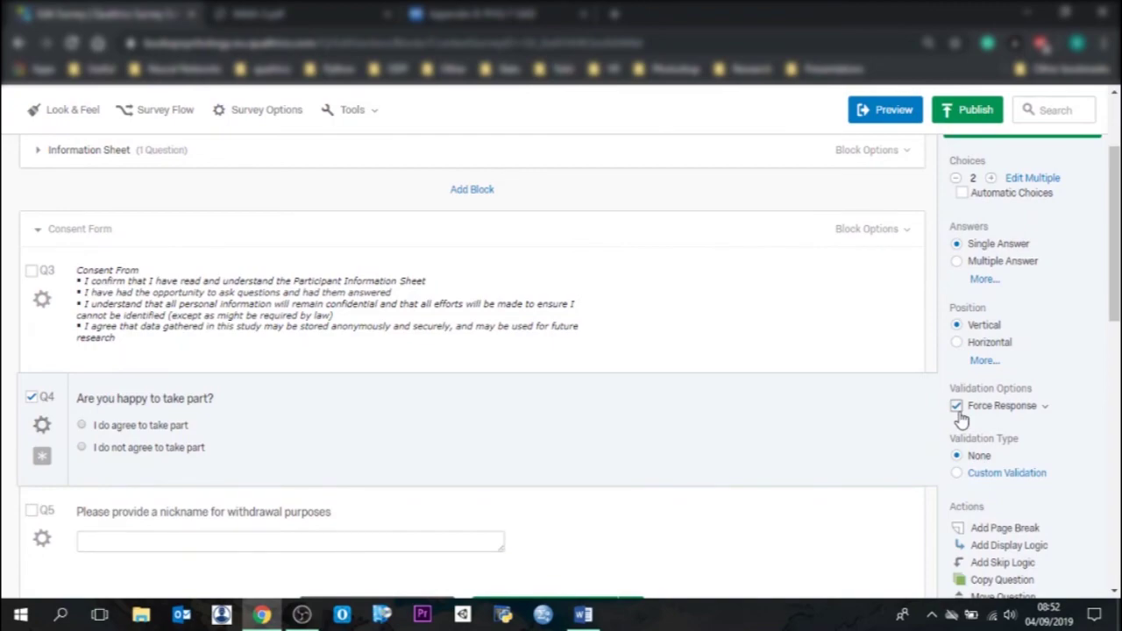
Step: Preview the survey, testing the consent page first unanswered and again with "I do agree to take part" but no nickname, and close the preview
{"action": "left_click", "coordinate": [885, 110]}
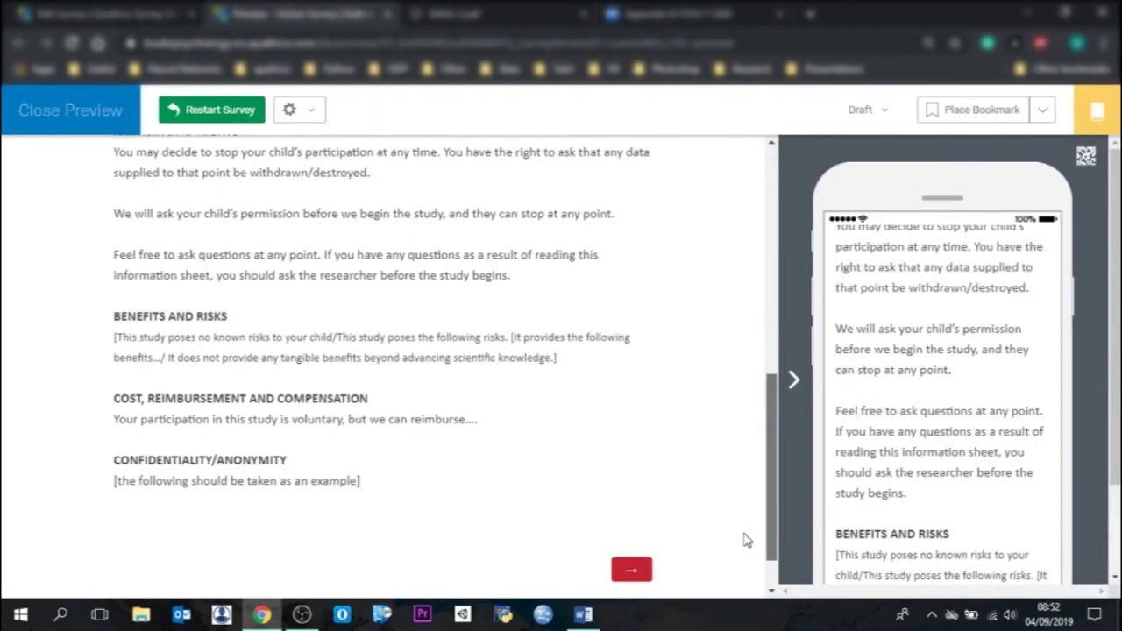
{"action": "left_click", "coordinate": [631, 570]}
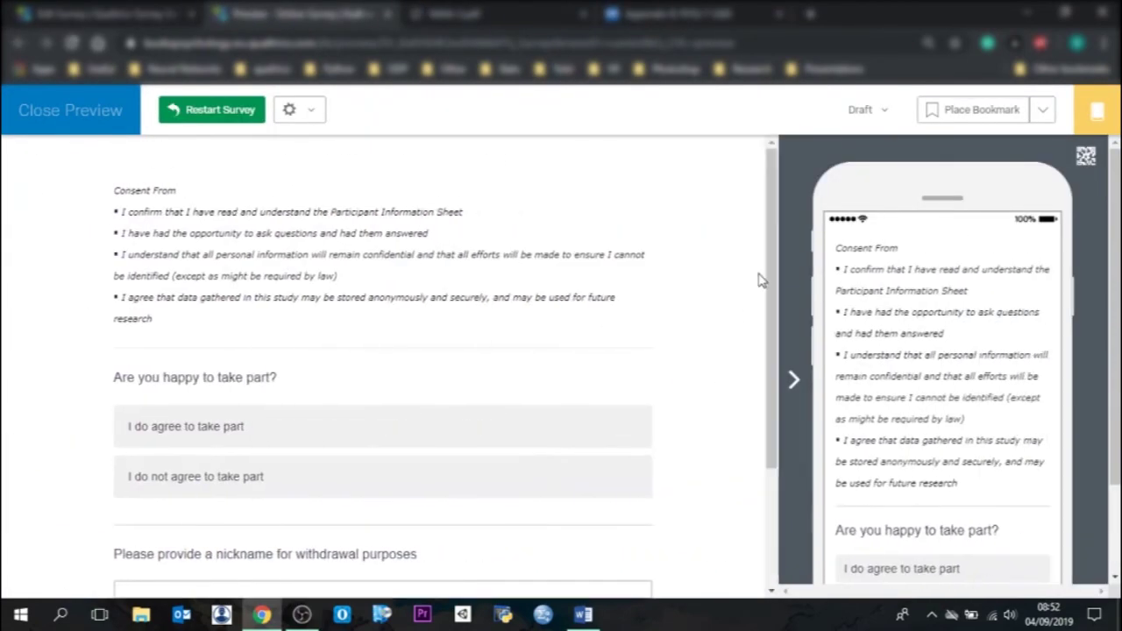
{"action": "scroll", "coordinate": [644, 495], "scroll_direction": "down", "scroll_amount": 2}
{"action": "left_click", "coordinate": [630, 513]}
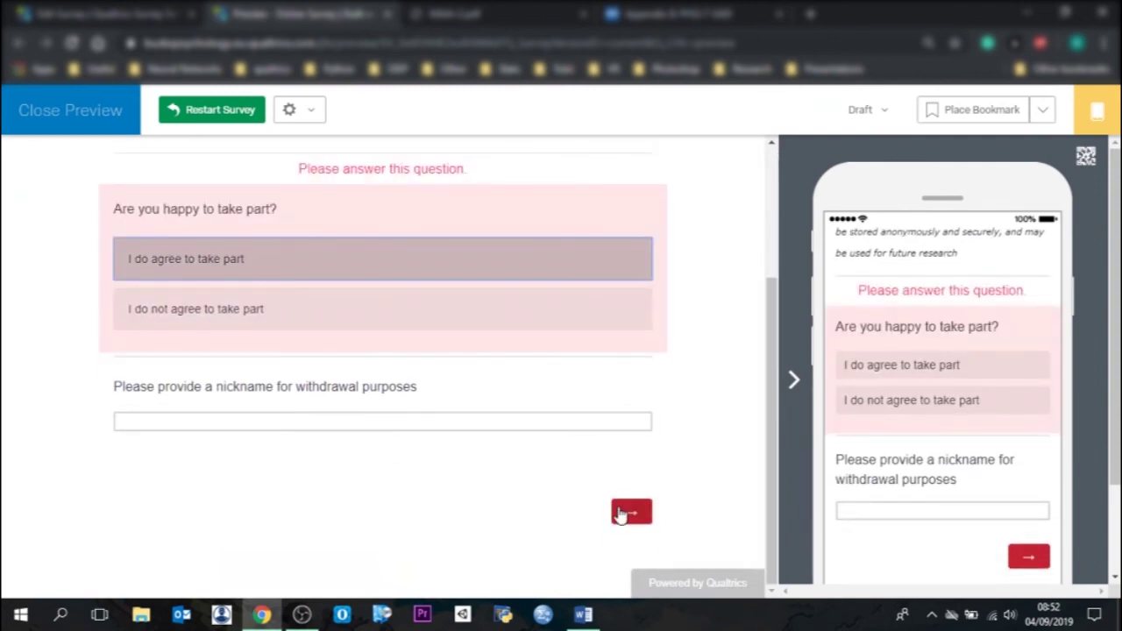
{"action": "left_click", "coordinate": [375, 256]}
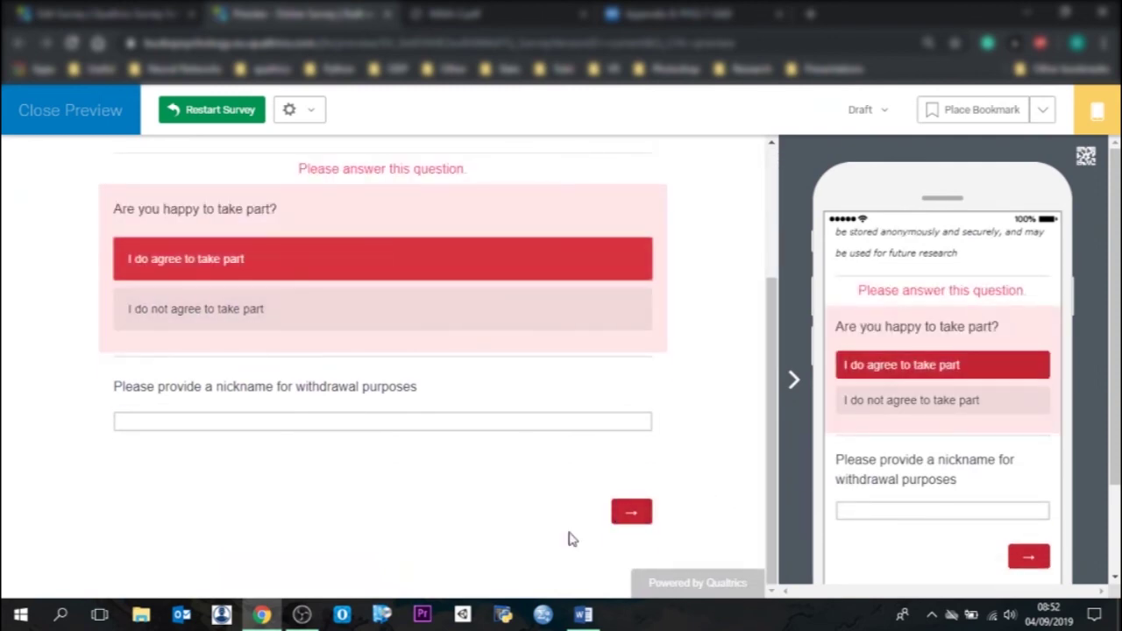
{"action": "left_click", "coordinate": [630, 510]}
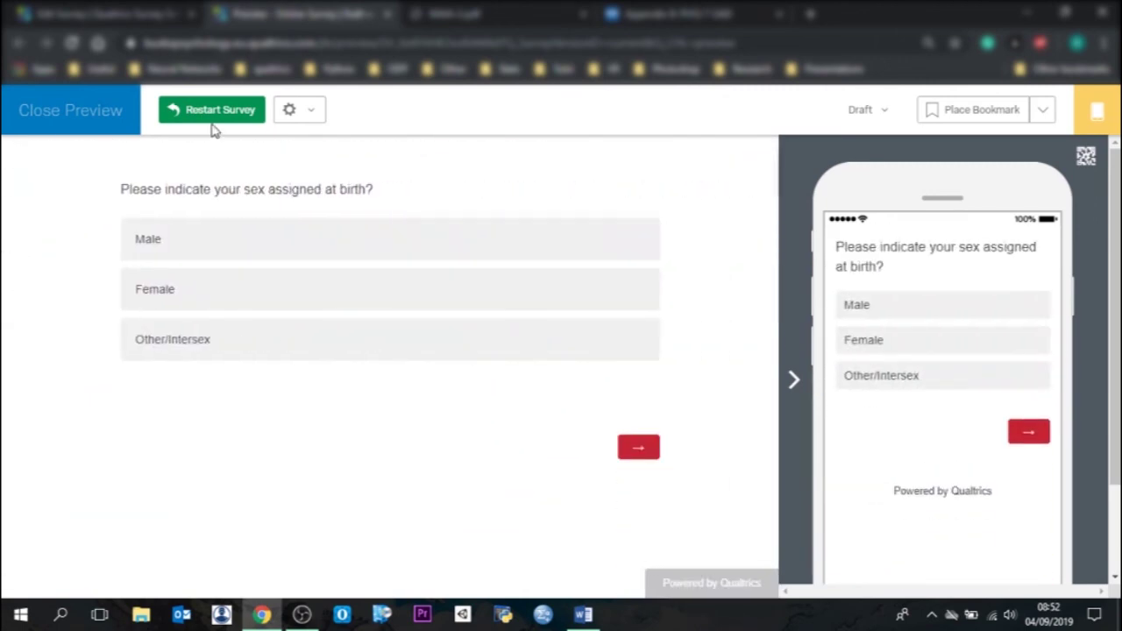
{"action": "left_click", "coordinate": [70, 117]}
Step: Turn on Force Response for the "Please provide a nickname for withdrawal purposes" question
{"action": "left_click", "coordinate": [758, 563]}
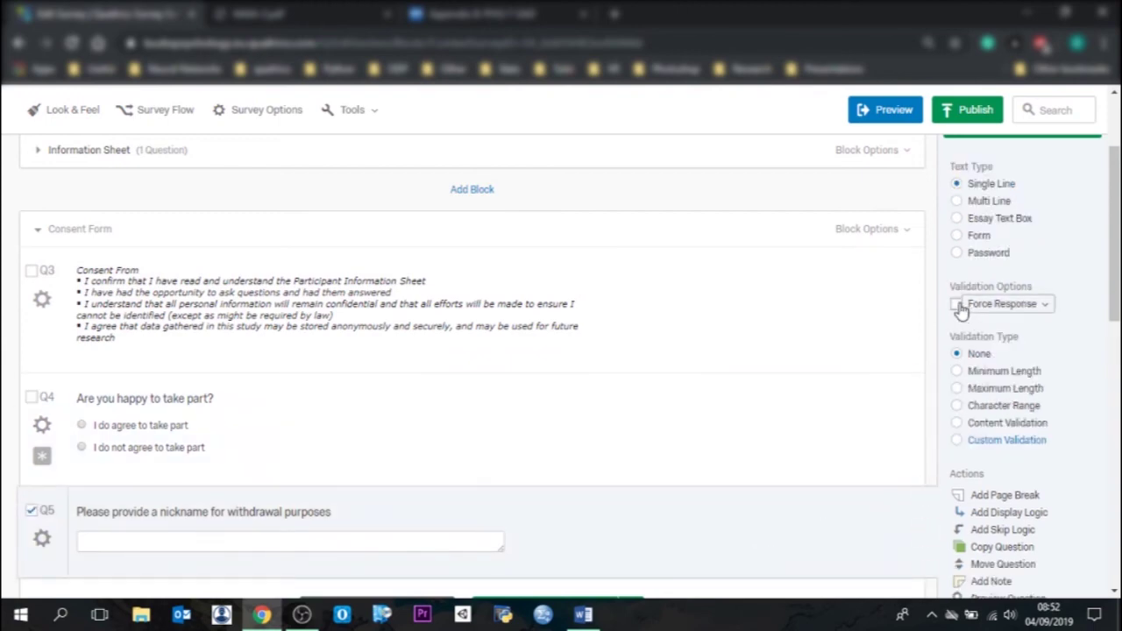
{"action": "left_click", "coordinate": [961, 307]}
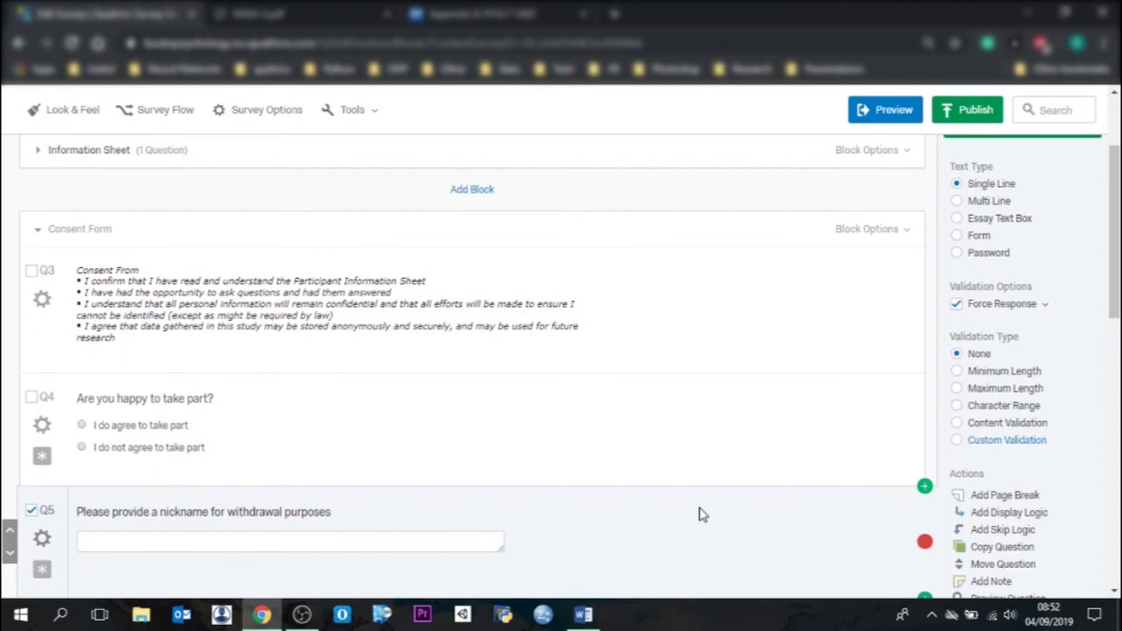
Step: Preview the survey, agree to take part, try advancing without a nickname, and continue with the nickname "dfsfasf"
{"action": "left_click", "coordinate": [872, 111]}
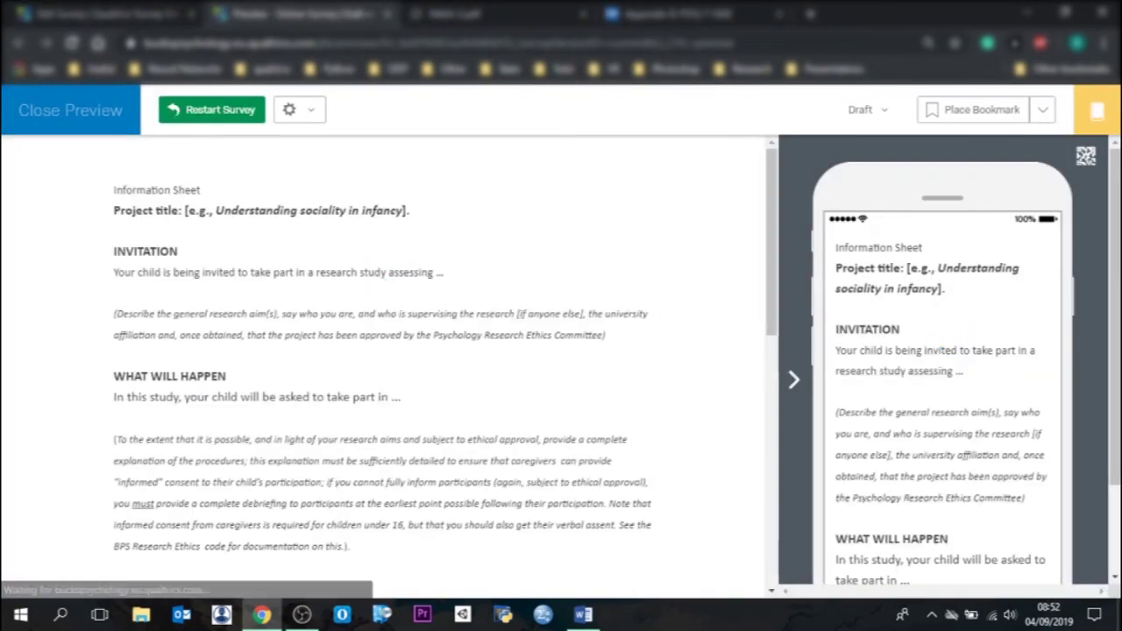
{"action": "scroll", "coordinate": [617, 458], "scroll_direction": "down", "scroll_amount": 10}
{"action": "left_click", "coordinate": [614, 430]}
{"action": "scroll", "coordinate": [748, 447], "scroll_direction": "down", "scroll_amount": 2}
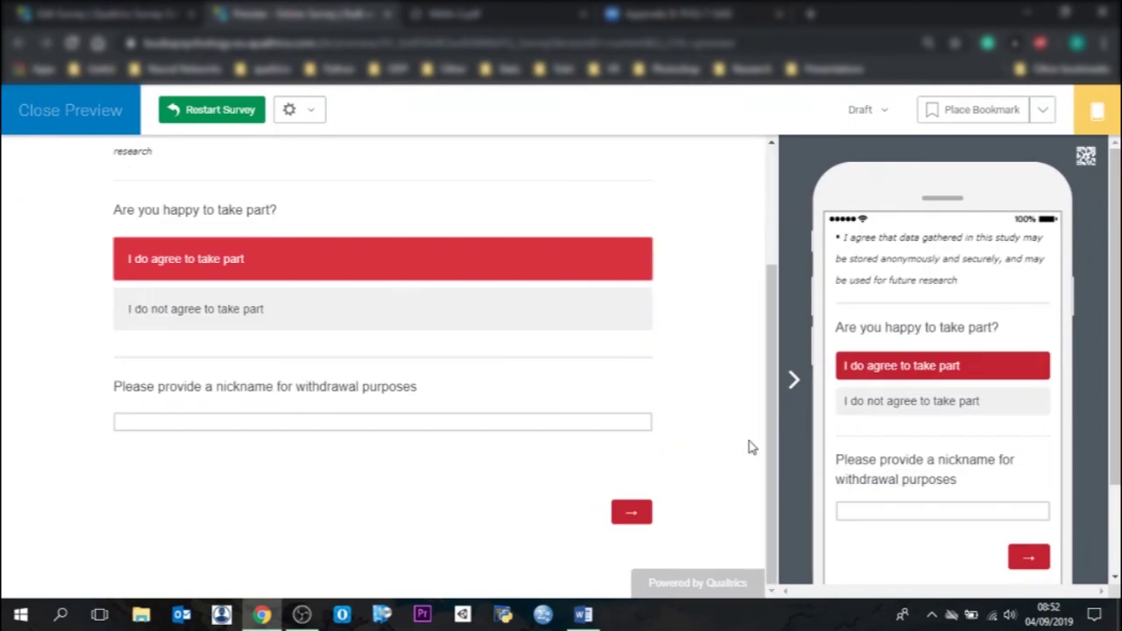
{"action": "left_click", "coordinate": [618, 521]}
{"action": "type", "text": "dfsfasf"}
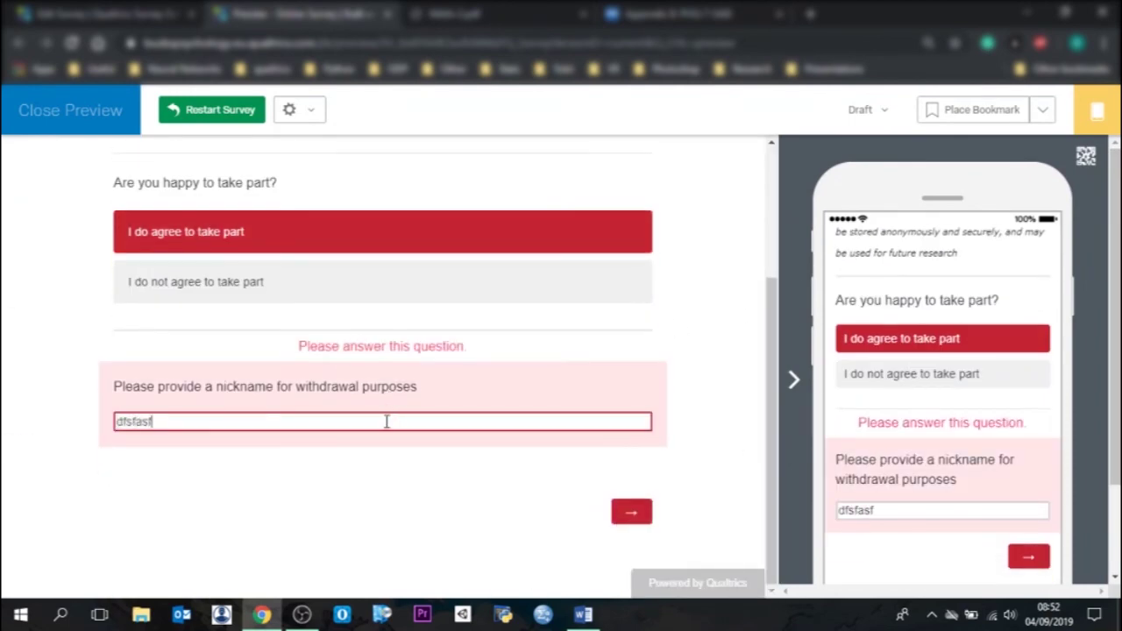
{"action": "left_click", "coordinate": [627, 513]}
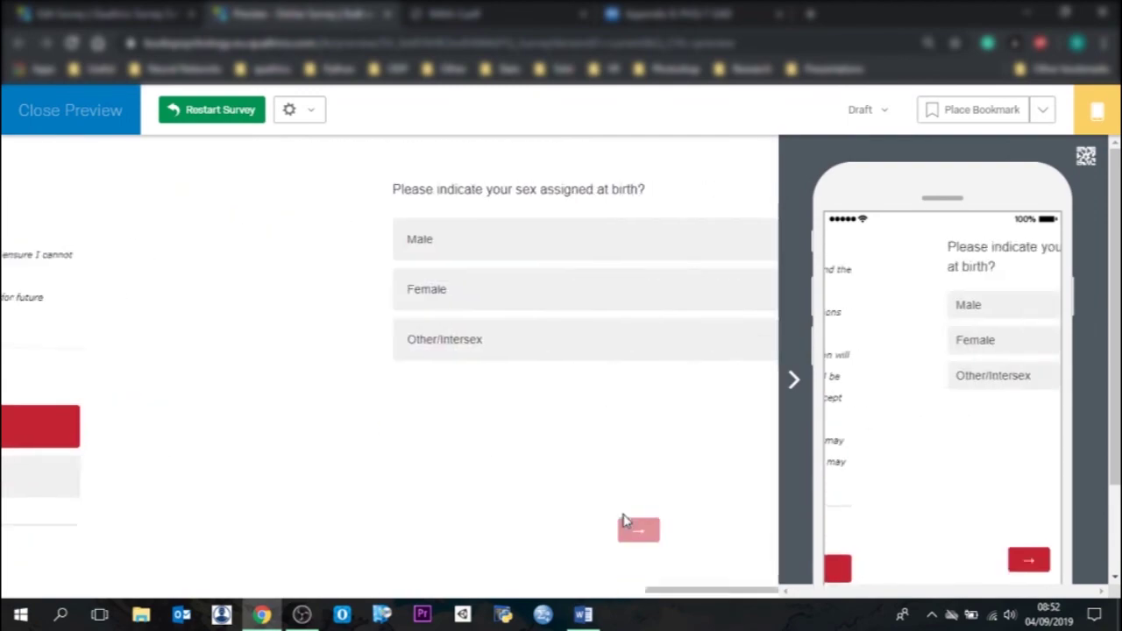
Step: Restart the preview, test the consent page with "I do not agree to take part" and the nickname "scaDQas", and close the preview
{"action": "left_click", "coordinate": [199, 125]}
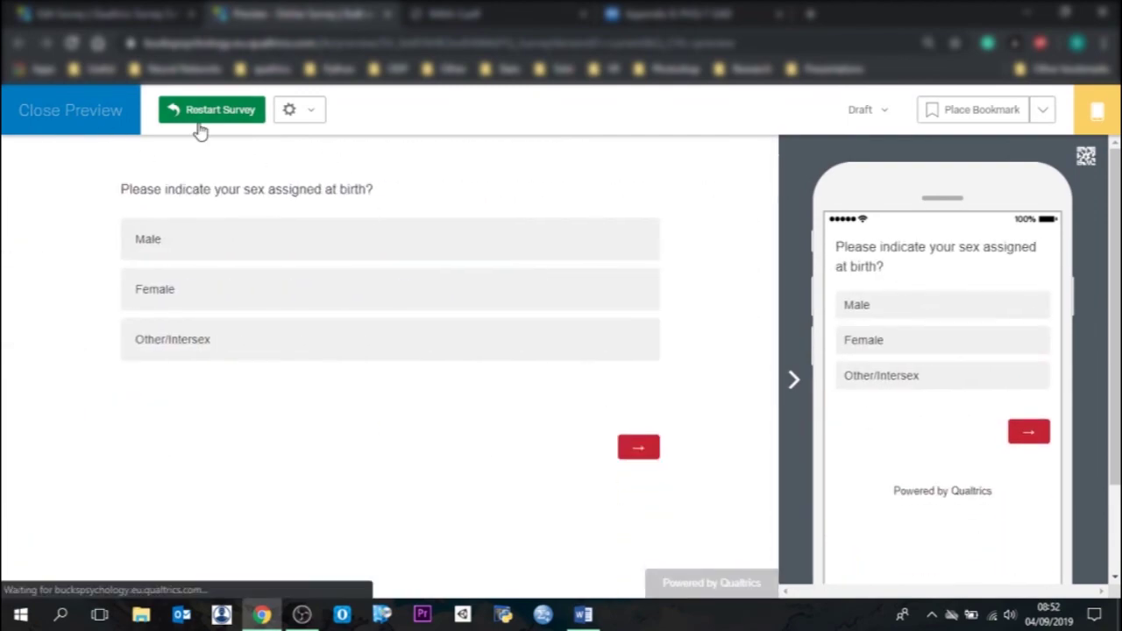
{"action": "scroll", "coordinate": [752, 258], "scroll_direction": "down", "scroll_amount": 10}
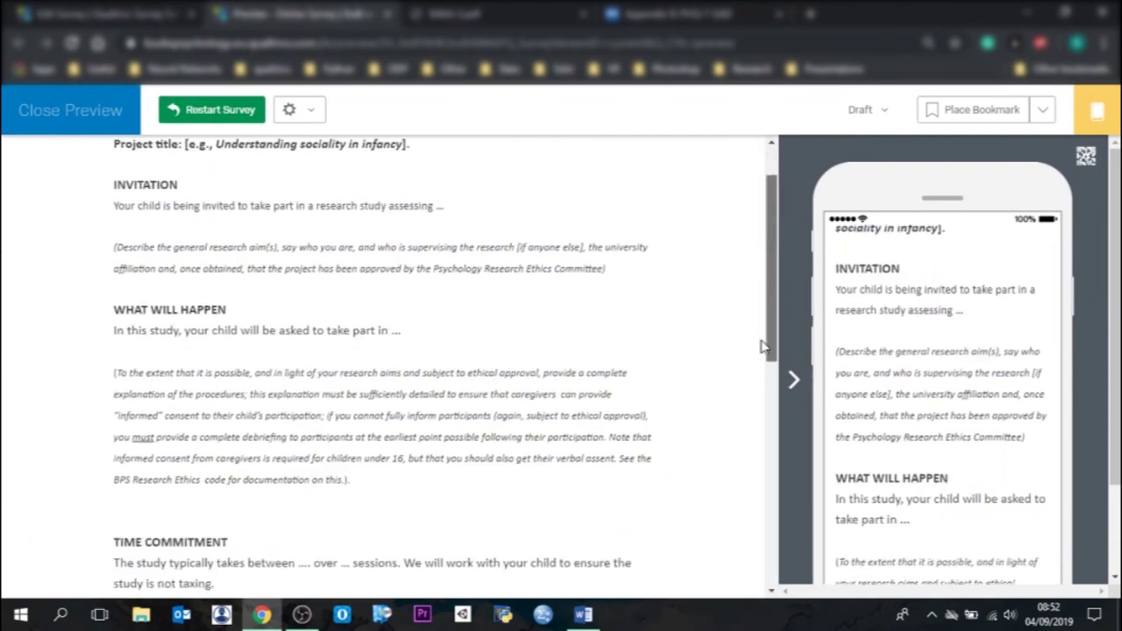
{"action": "left_click", "coordinate": [627, 511]}
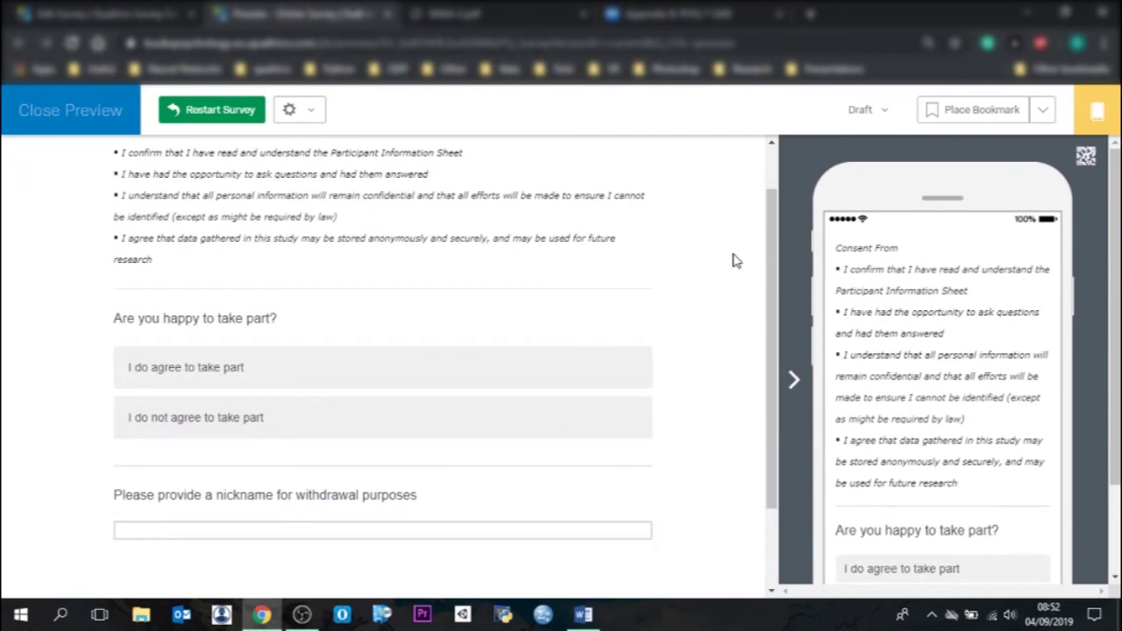
{"action": "left_click", "coordinate": [450, 419]}
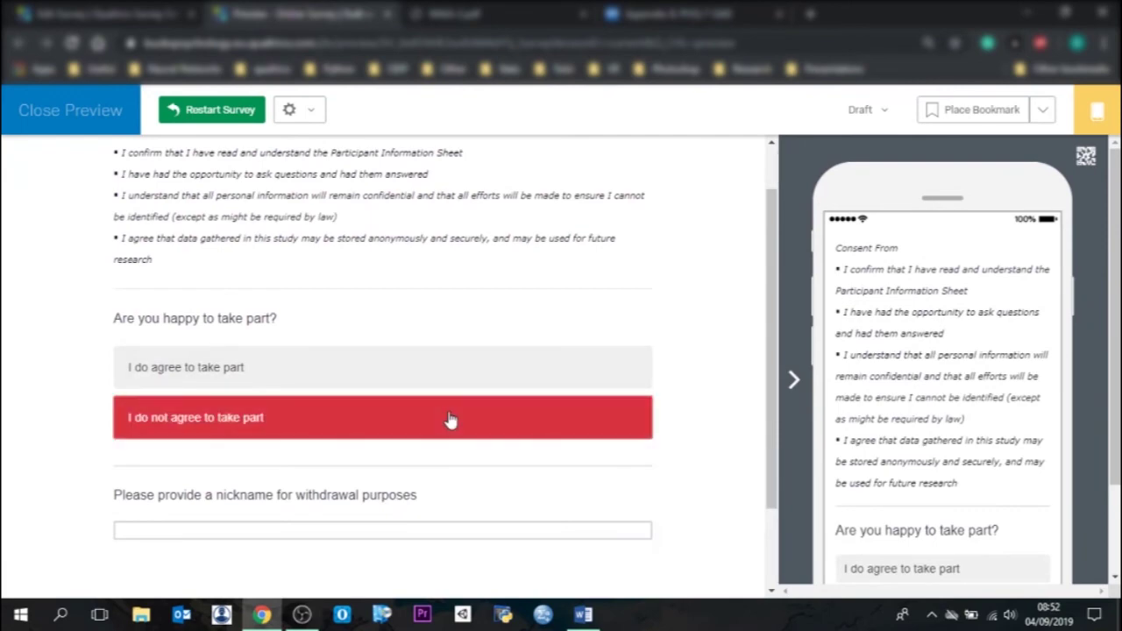
{"action": "left_click", "coordinate": [403, 531]}
{"action": "type", "text": "scaDQas"}
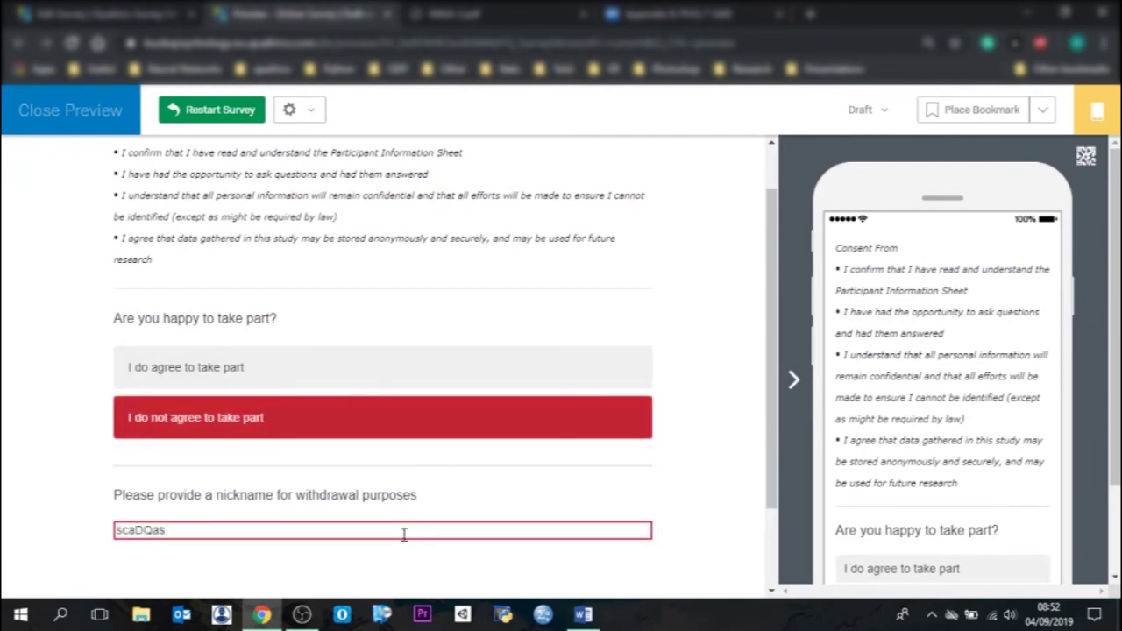
{"action": "scroll", "coordinate": [746, 523], "scroll_direction": "down", "scroll_amount": 2}
{"action": "left_click", "coordinate": [640, 511]}
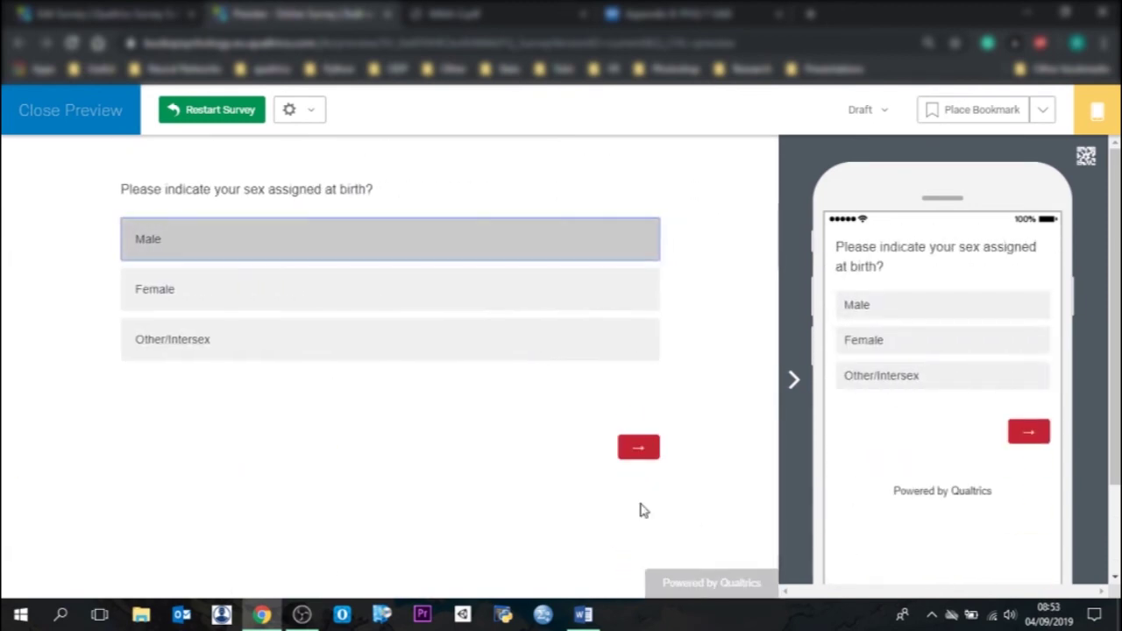
{"action": "left_click", "coordinate": [70, 122]}
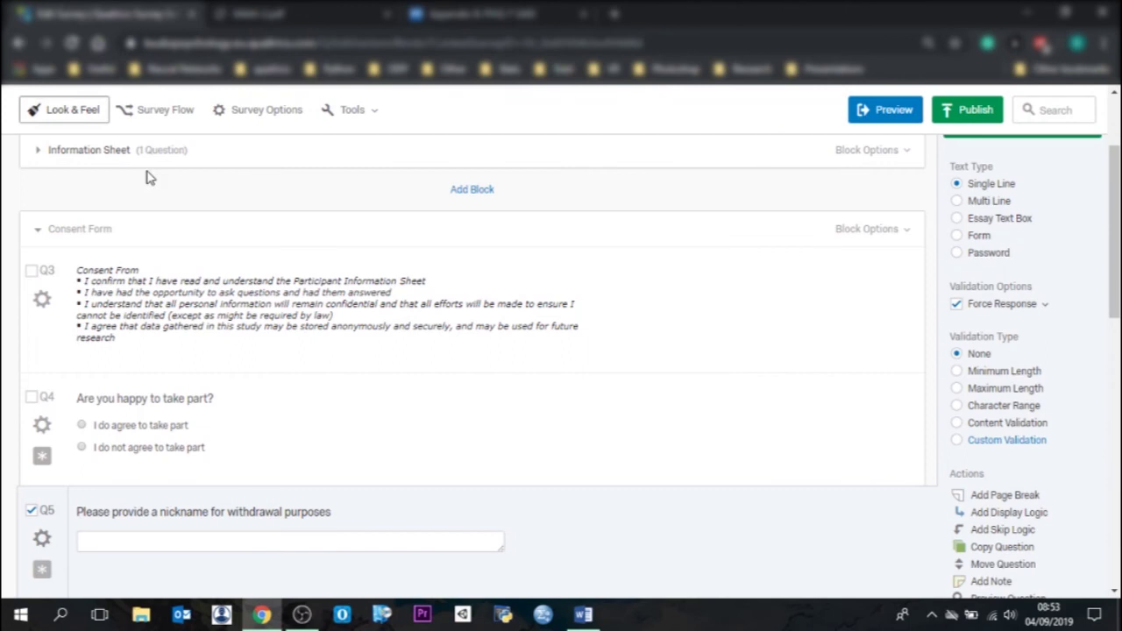
Step: Add skip logic to the "Are you happy to take part?" question, sending respondents to End of Survey when "I do not agree to take part" is selected
{"action": "left_click", "coordinate": [704, 413]}
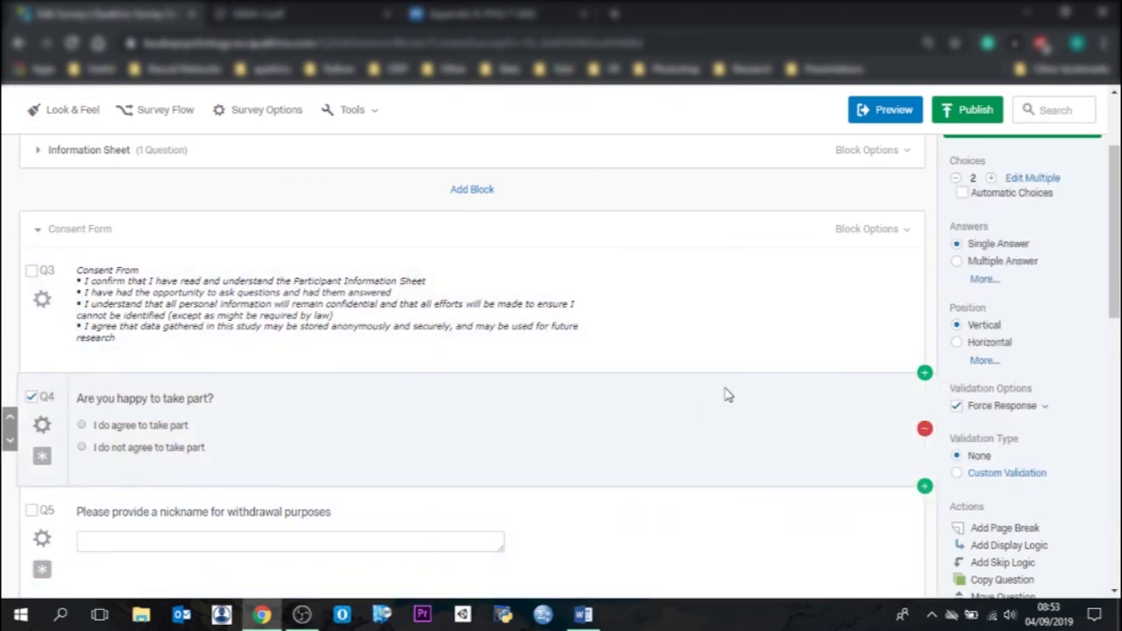
{"action": "scroll", "coordinate": [991, 477], "scroll_direction": "down", "scroll_amount": 2}
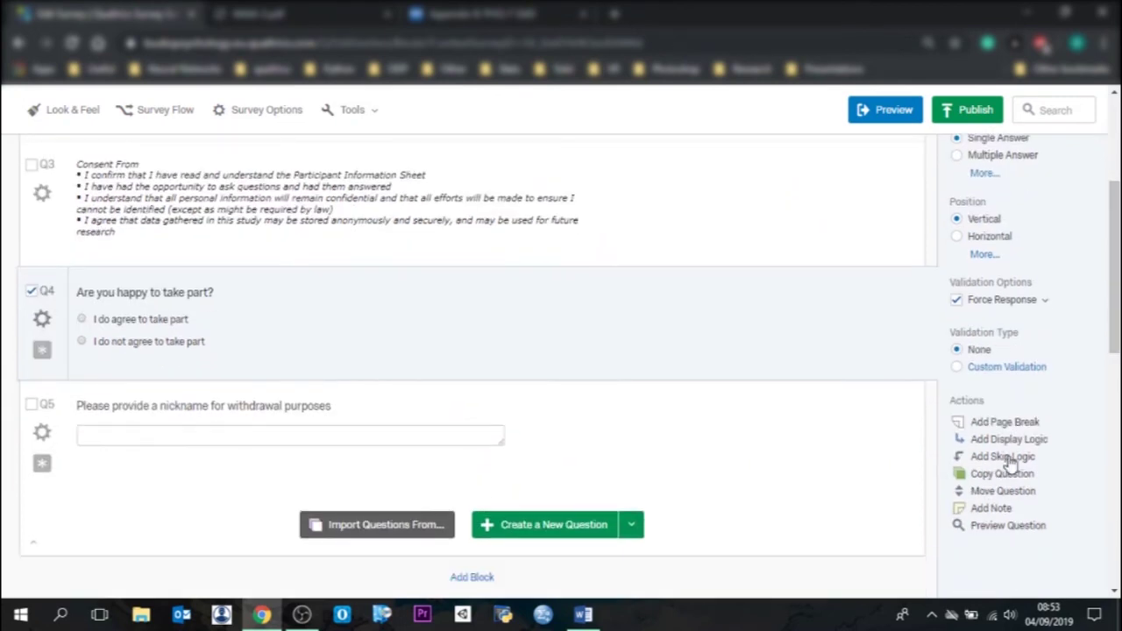
{"action": "left_click", "coordinate": [1002, 457]}
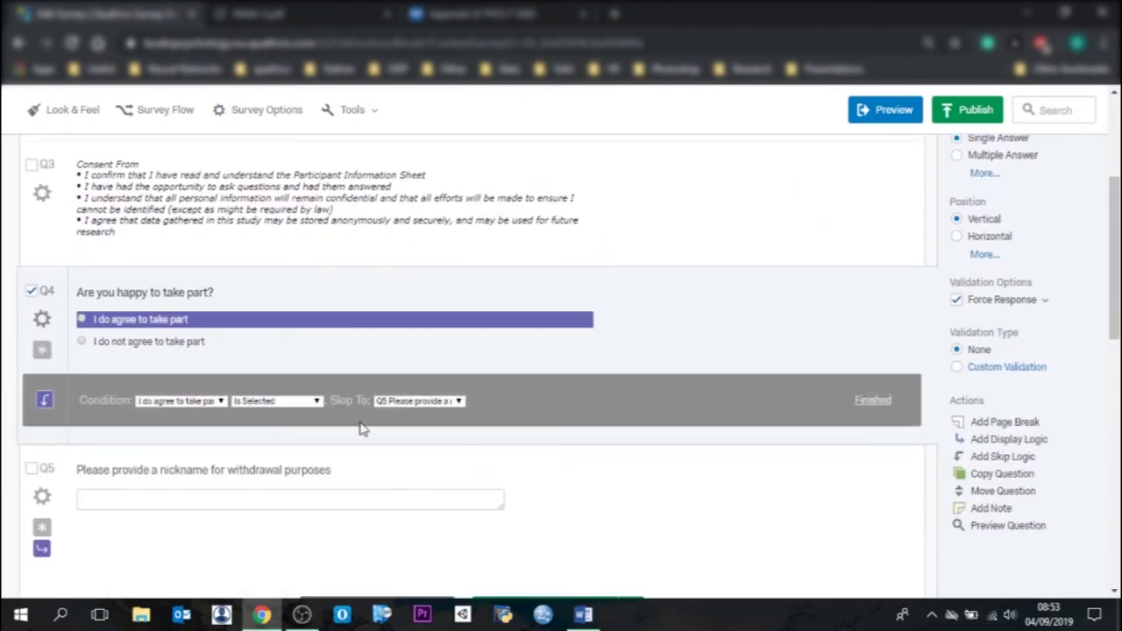
{"action": "left_click", "coordinate": [179, 401]}
{"action": "left_click", "coordinate": [180, 425]}
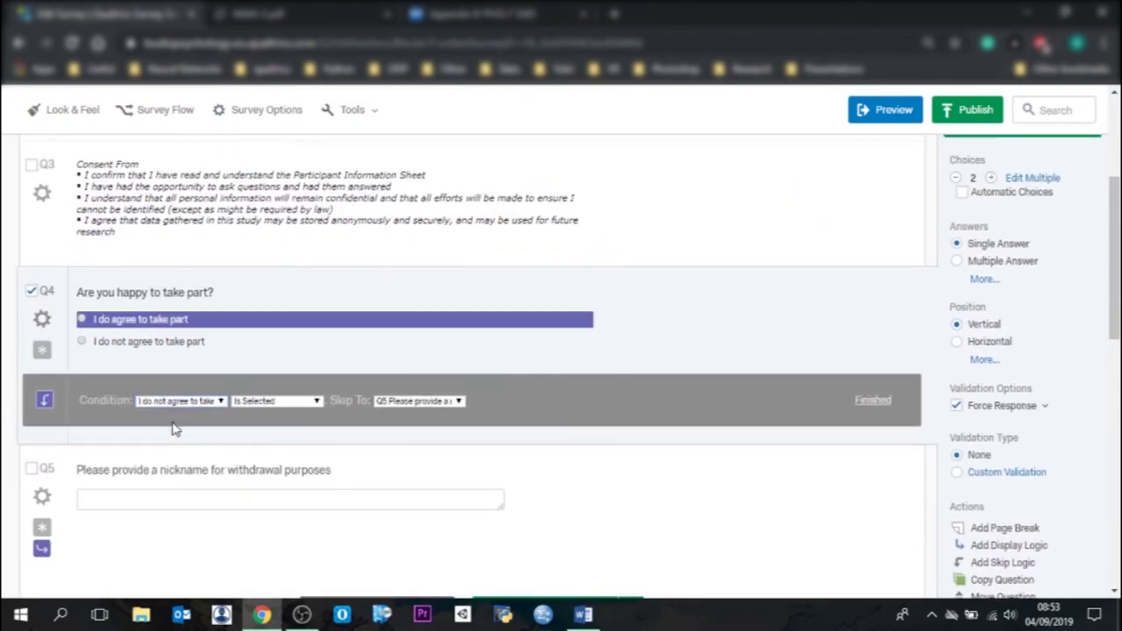
{"action": "left_click", "coordinate": [405, 403]}
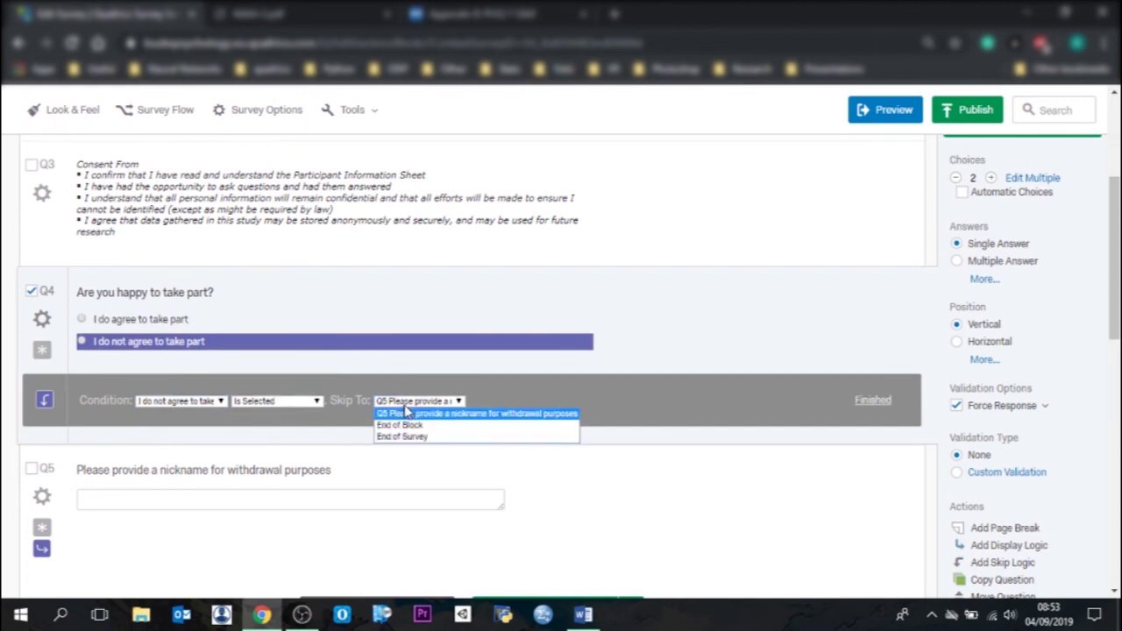
{"action": "left_click", "coordinate": [443, 436]}
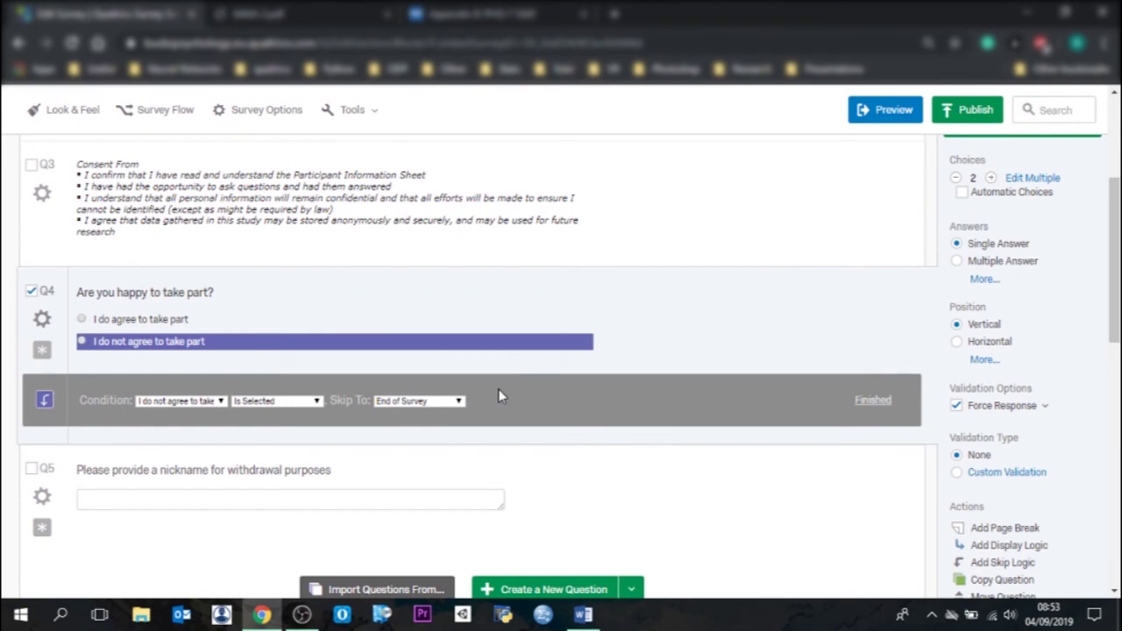
Step: Preview the survey to test the skip logic by submitting "I do not agree to take part", and return to the editor
{"action": "left_click", "coordinate": [887, 111]}
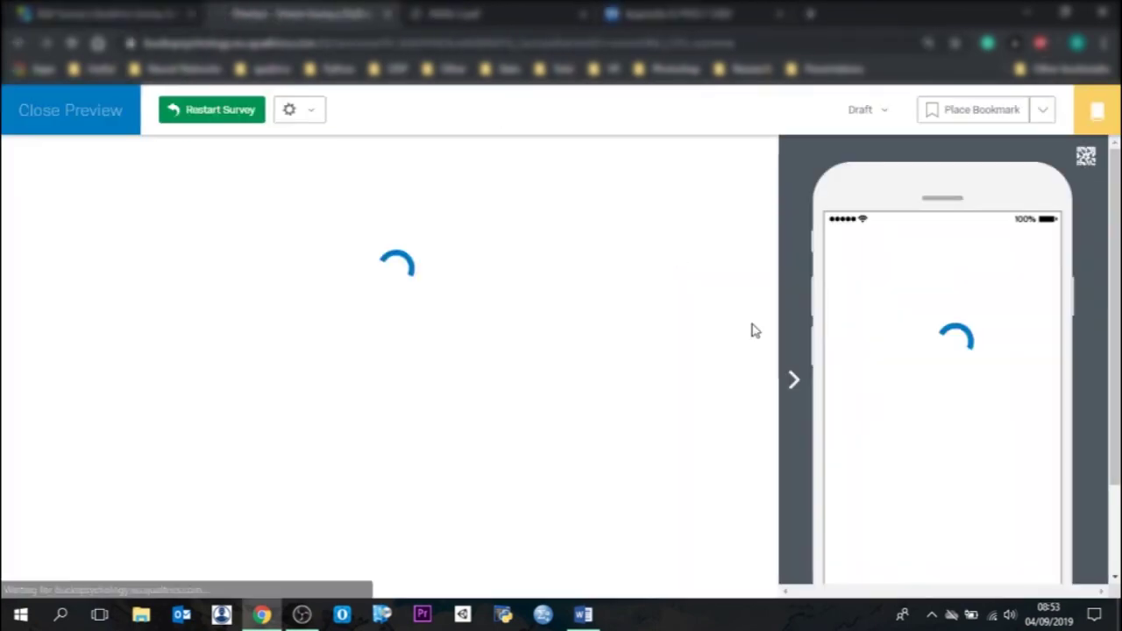
{"action": "left_click", "coordinate": [628, 513]}
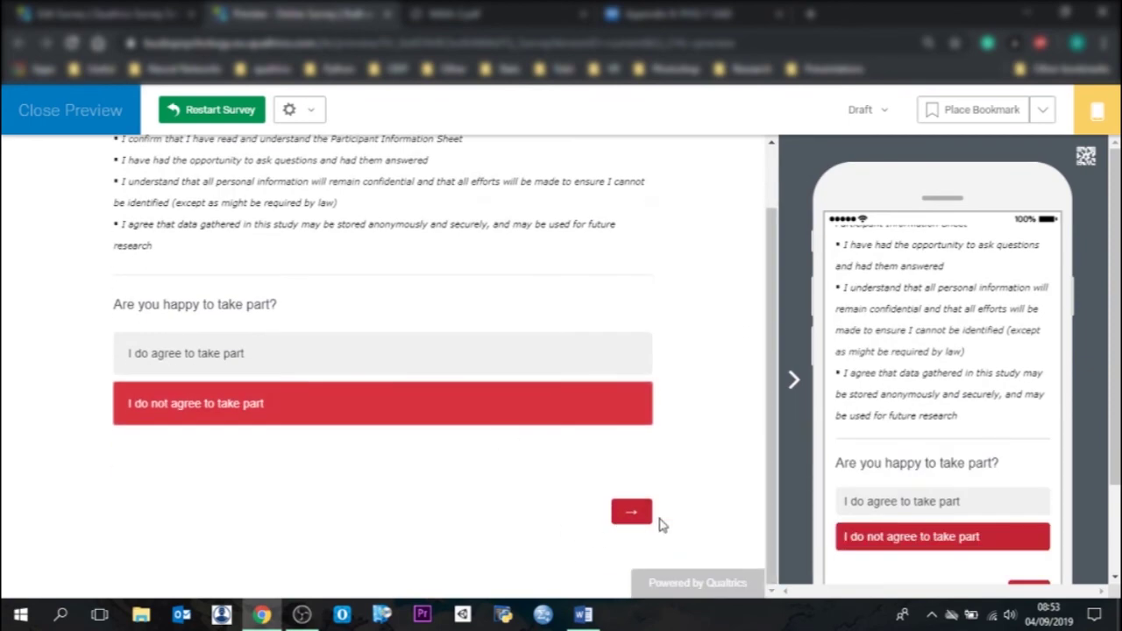
{"action": "left_click", "coordinate": [632, 513]}
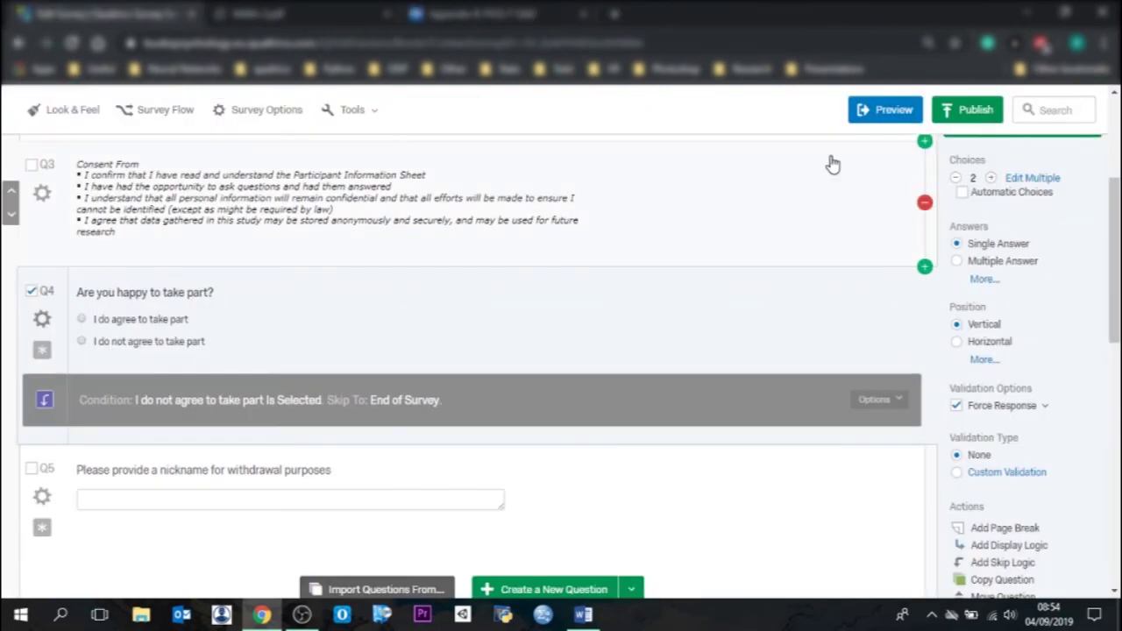
Step: Preview the survey again, agree to take part, and fill in the nickname question with "sdffaf"
{"action": "left_click", "coordinate": [894, 111]}
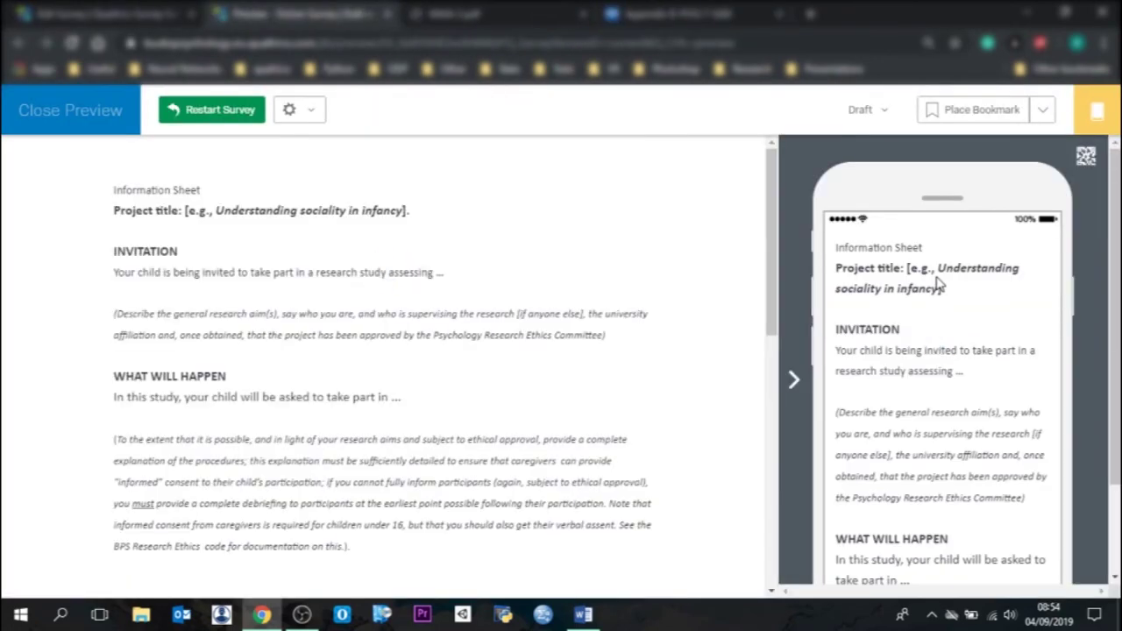
{"action": "left_click_drag", "start_coordinate": [942, 287], "coordinate": [767, 561]}
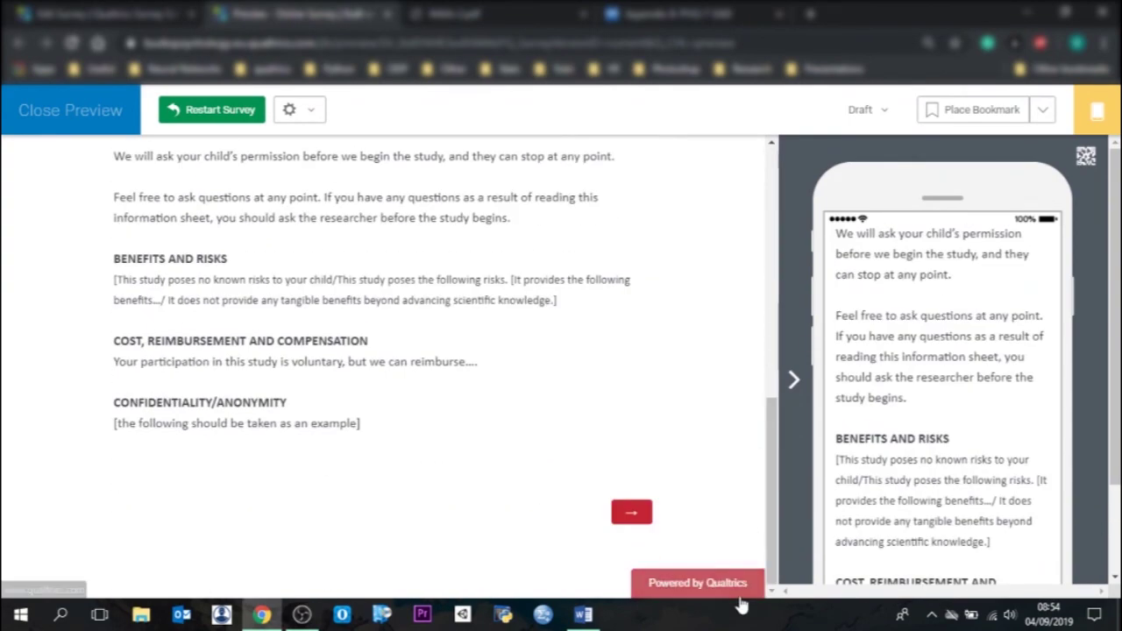
{"action": "left_click", "coordinate": [637, 517]}
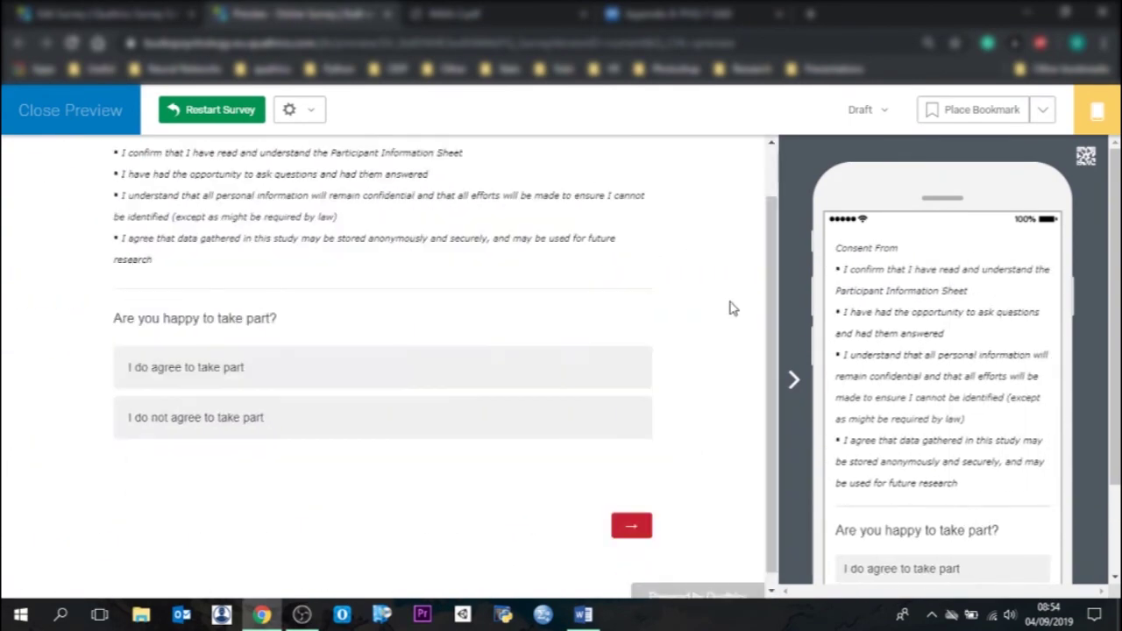
{"action": "left_click", "coordinate": [508, 359]}
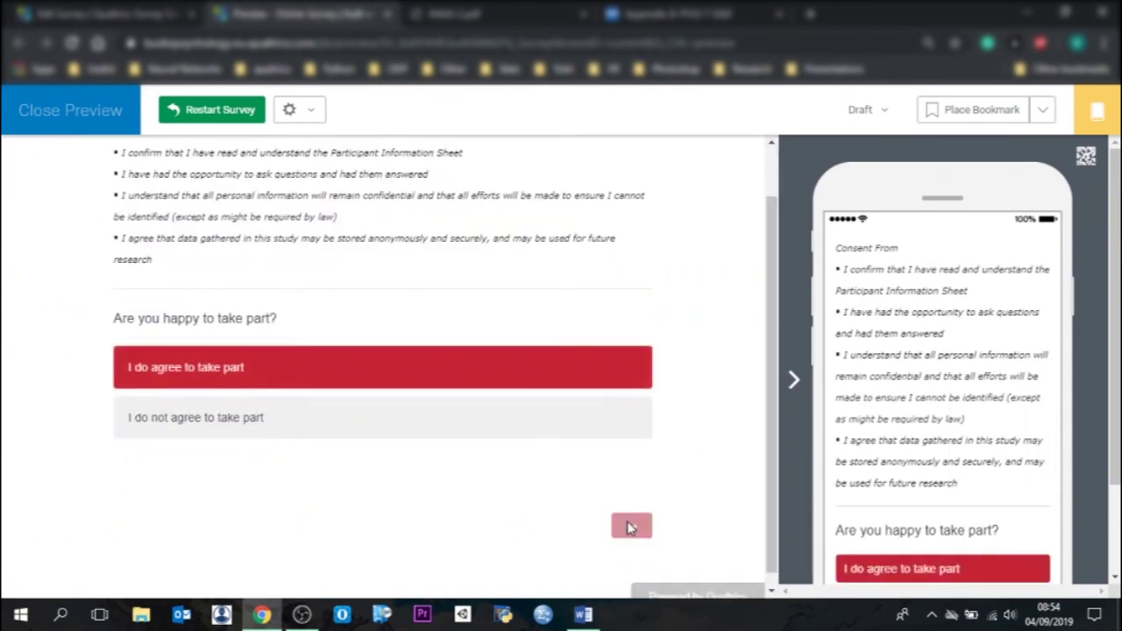
{"action": "left_click", "coordinate": [627, 527]}
{"action": "left_click_drag", "start_coordinate": [395, 189], "coordinate": [453, 183]}
{"action": "left_click", "coordinate": [398, 219]}
{"action": "type", "text": "sdffaf"}
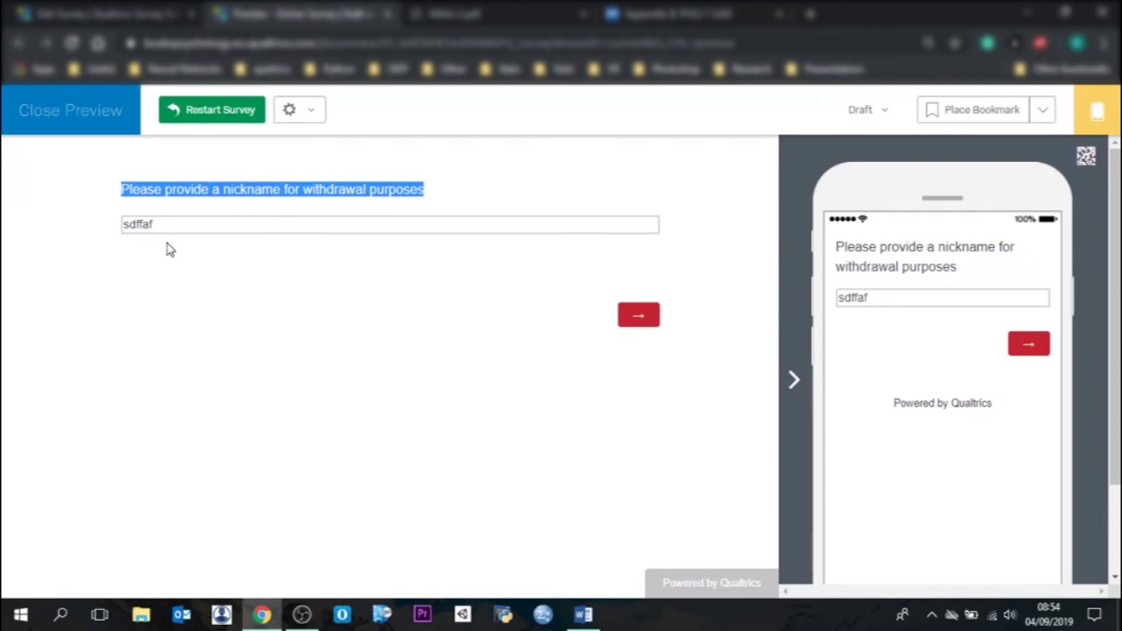
{"action": "left_click", "coordinate": [168, 202]}
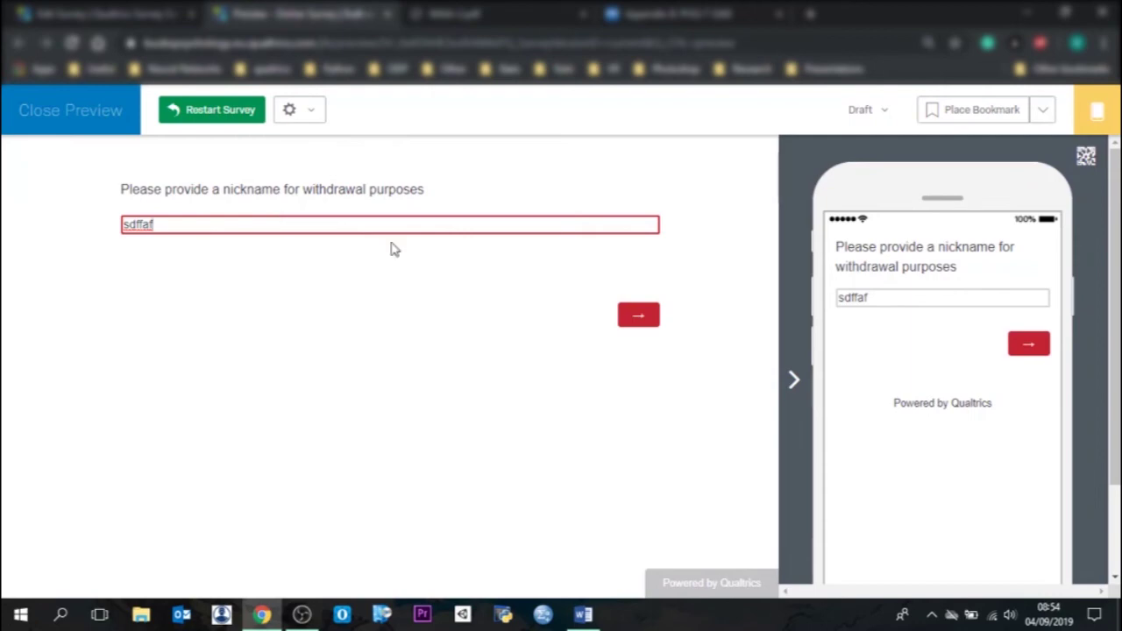
Step: Submit the nickname page in the preview to reach the demographic question, and close the preview
{"action": "left_click", "coordinate": [653, 322]}
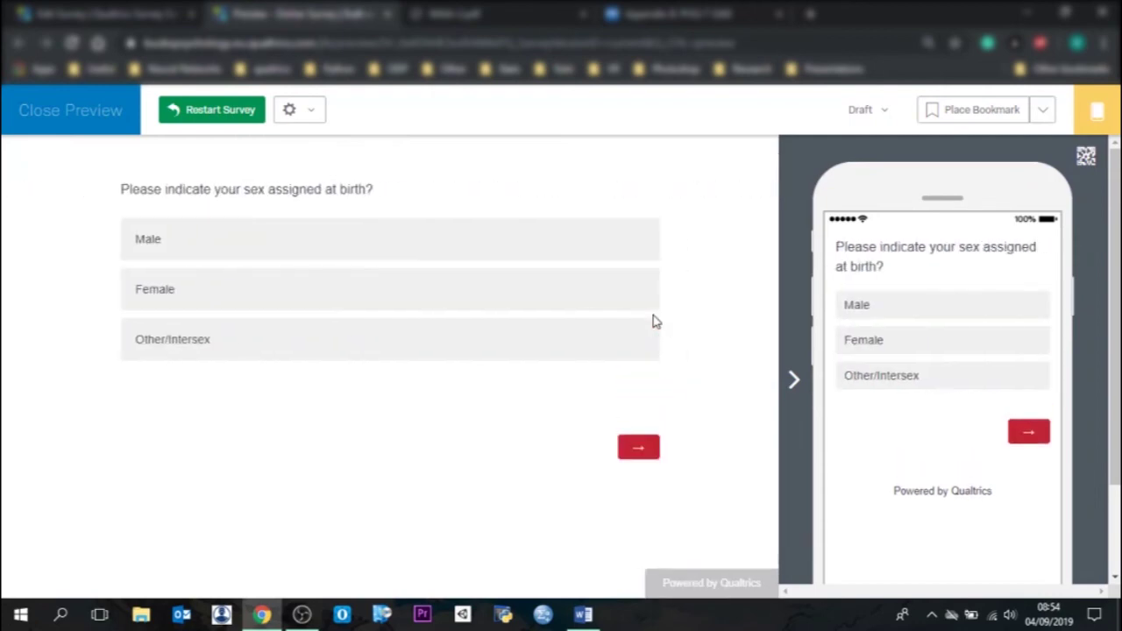
{"action": "left_click", "coordinate": [73, 110]}
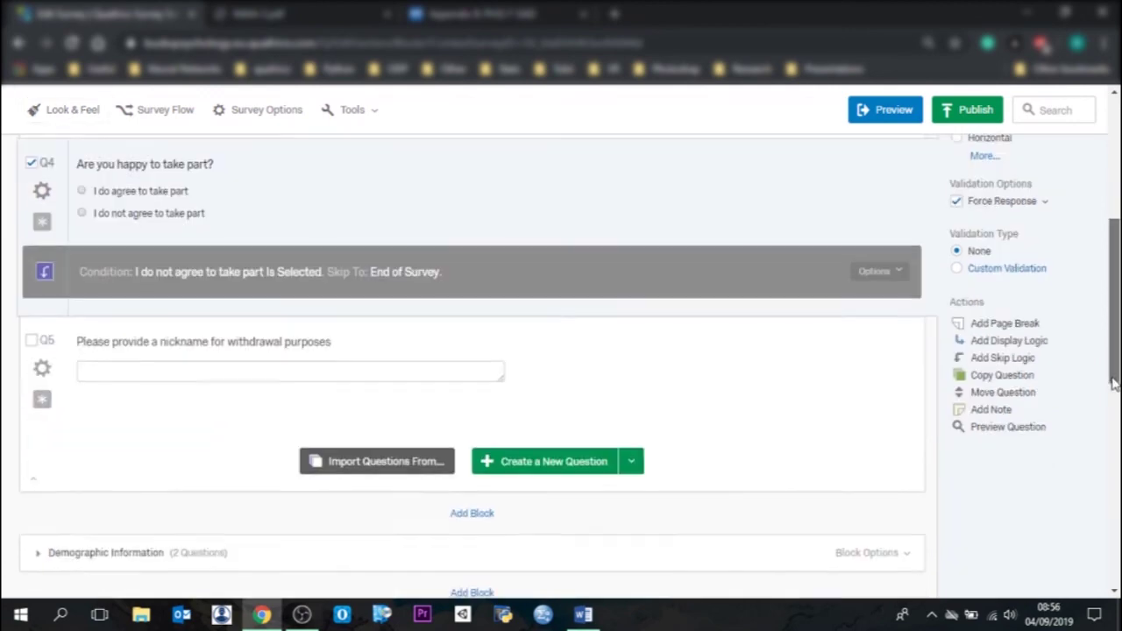
Step: Collapse the Consent Form block and expand the Demographic Information block
{"action": "scroll", "coordinate": [1113, 390], "scroll_direction": "down", "scroll_amount": 1}
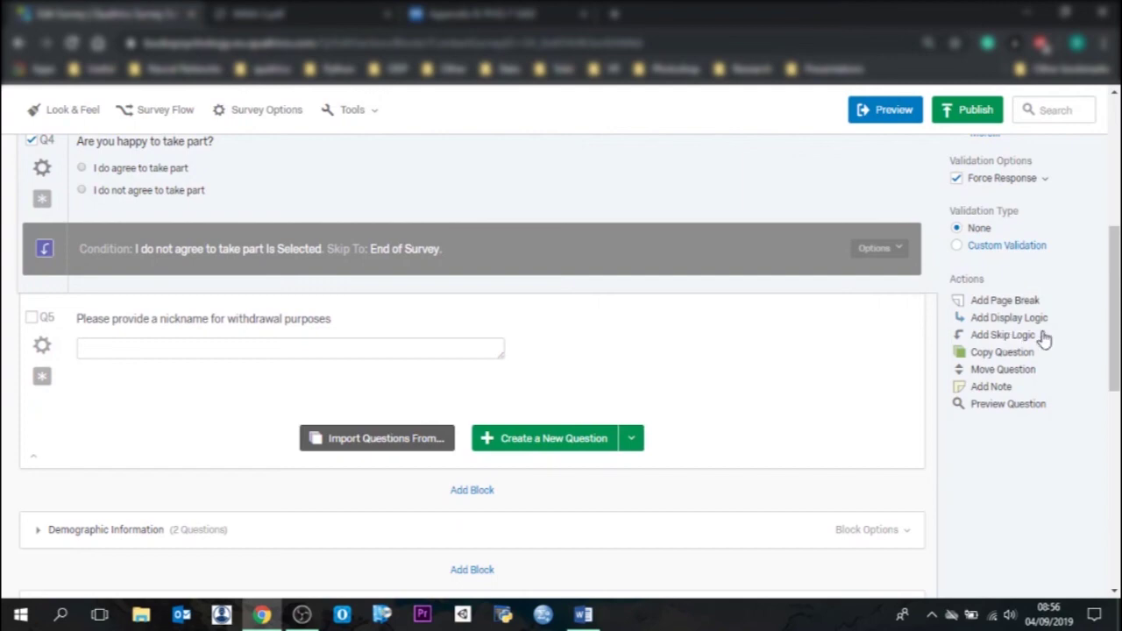
{"action": "scroll", "coordinate": [1110, 350], "scroll_direction": "up", "scroll_amount": 3}
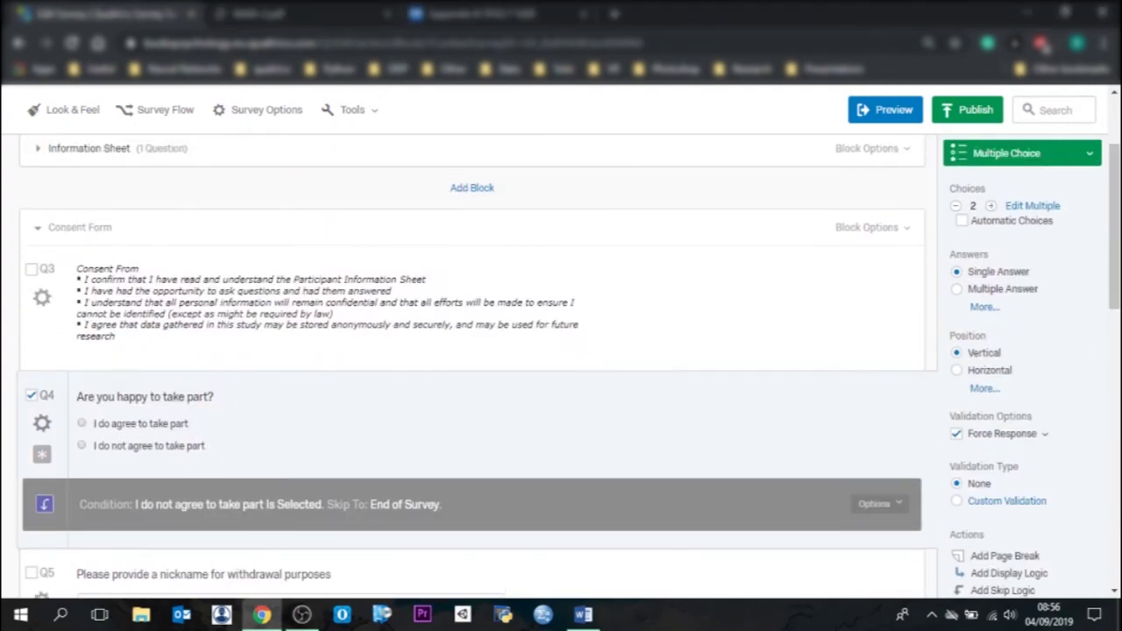
{"action": "left_click", "coordinate": [38, 231]}
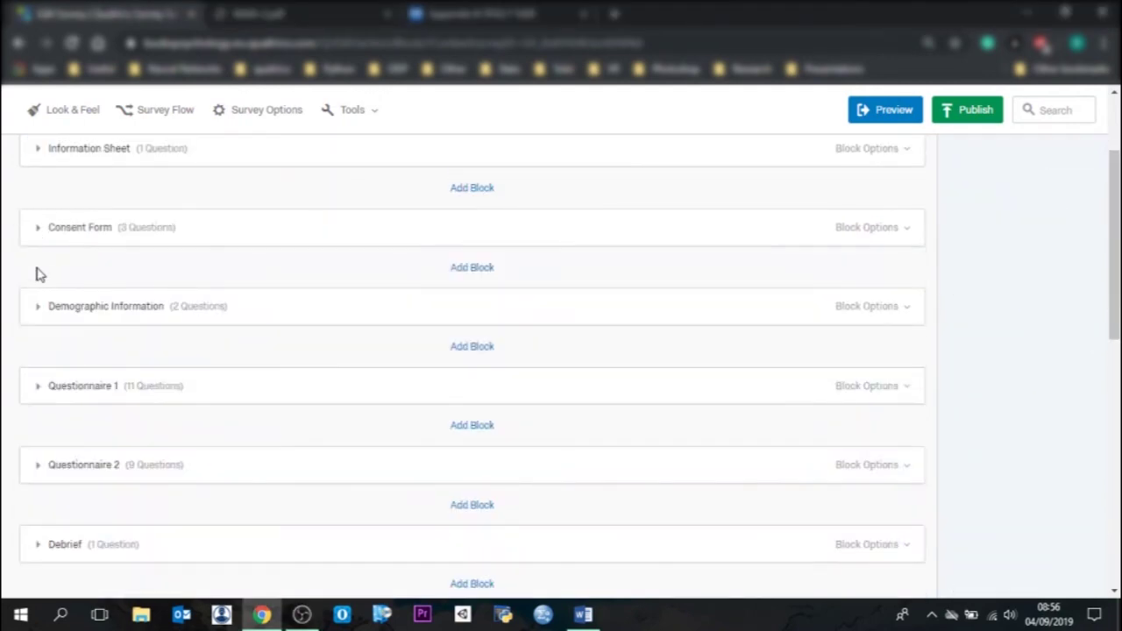
{"action": "left_click", "coordinate": [37, 306]}
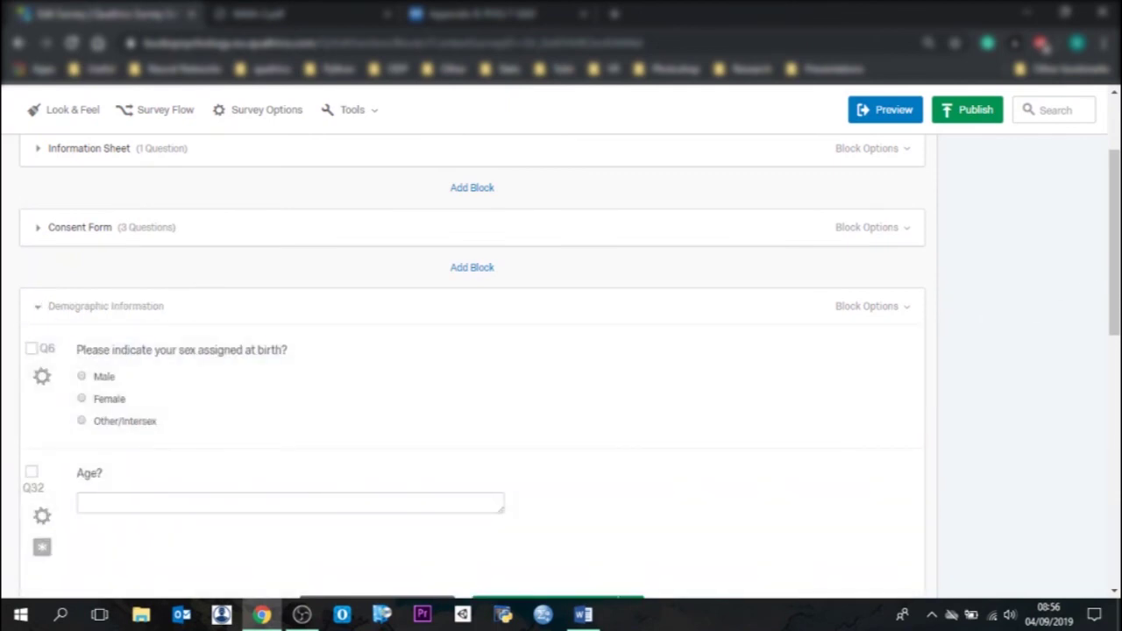
Step: Add a multiple choice question reading "Do you have a pet?" below the "Age?" question in the Demographic Information block
{"action": "scroll", "coordinate": [573, 403], "scroll_direction": "down", "scroll_amount": 2}
{"action": "left_click", "coordinate": [563, 428]}
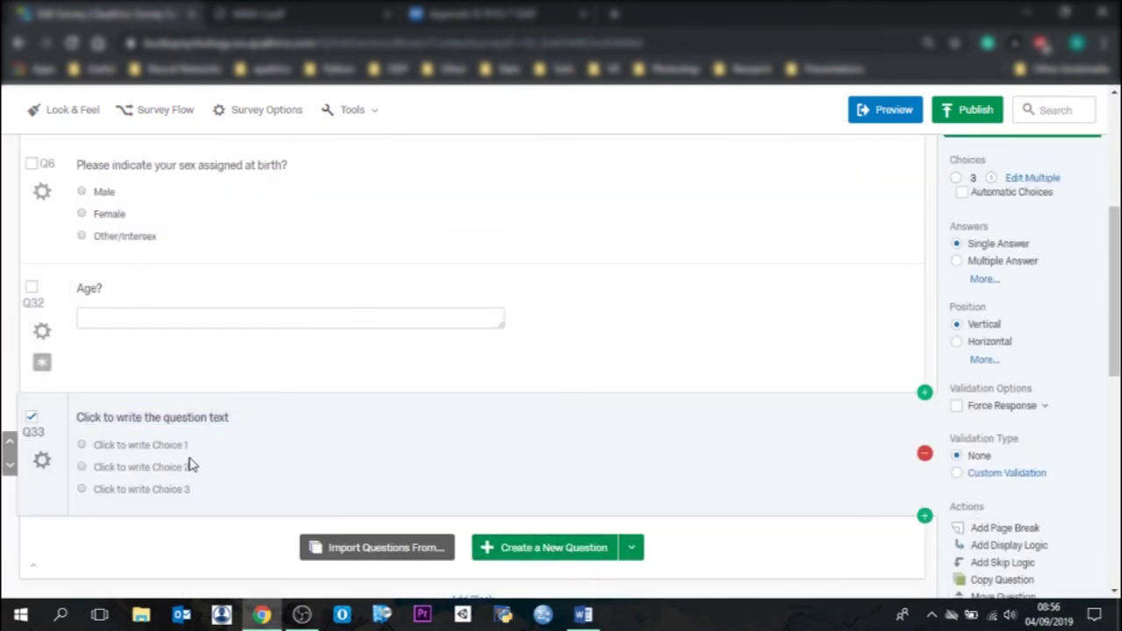
{"action": "left_click", "coordinate": [246, 417]}
{"action": "type", "text": "D"}
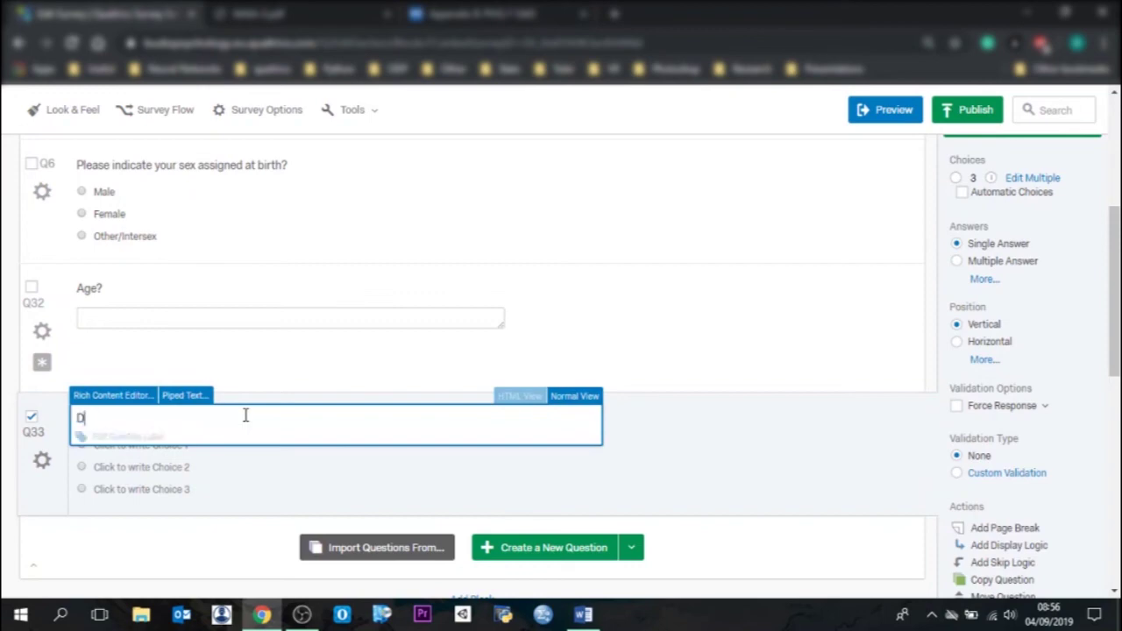
{"action": "type", "text": "o you have a pet?"}
Step: Give the "Do you have a pet?" question automatic Yes – No choices and remove "Maybe", leaving only "Yes" and "No"
{"action": "left_click", "coordinate": [961, 191]}
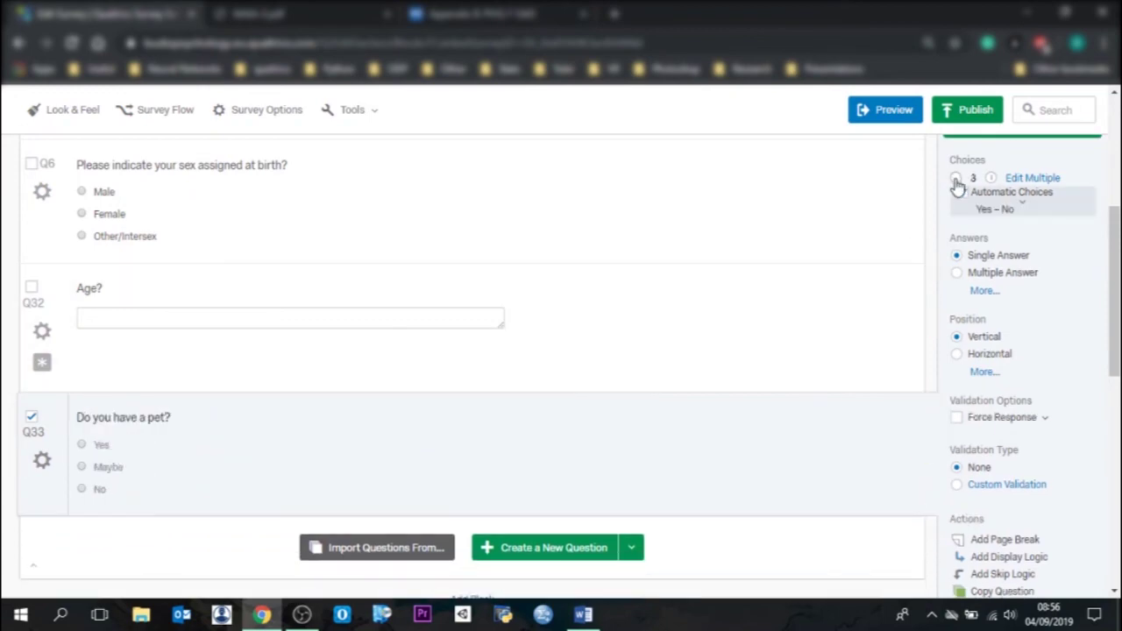
{"action": "left_click", "coordinate": [102, 466]}
{"action": "key", "text": "BackSpace"}
{"action": "key", "text": "BackSpace"}
{"action": "key", "text": "BackSpace"}
{"action": "key", "text": "BackSpace"}
{"action": "key", "text": "BackSpace"}
{"action": "key", "text": "BackSpace"}
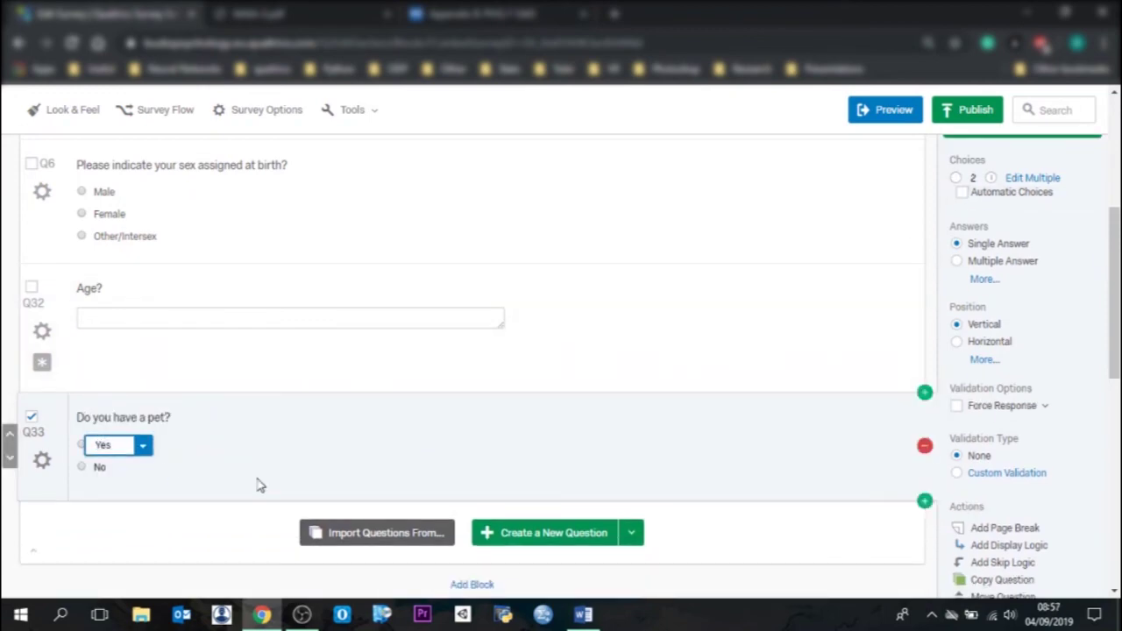
{"action": "left_click", "coordinate": [259, 485]}
{"action": "left_click", "coordinate": [101, 444]}
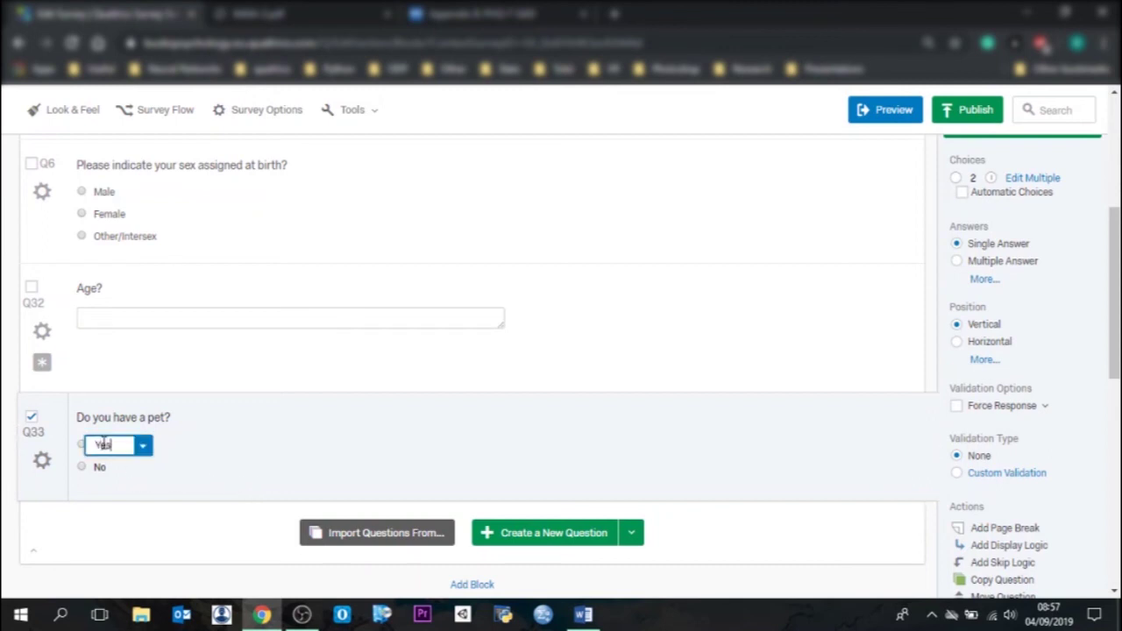
Step: Add another question below it in the Demographic Information block with the text "What pet do you have?"
{"action": "left_click", "coordinate": [591, 538]}
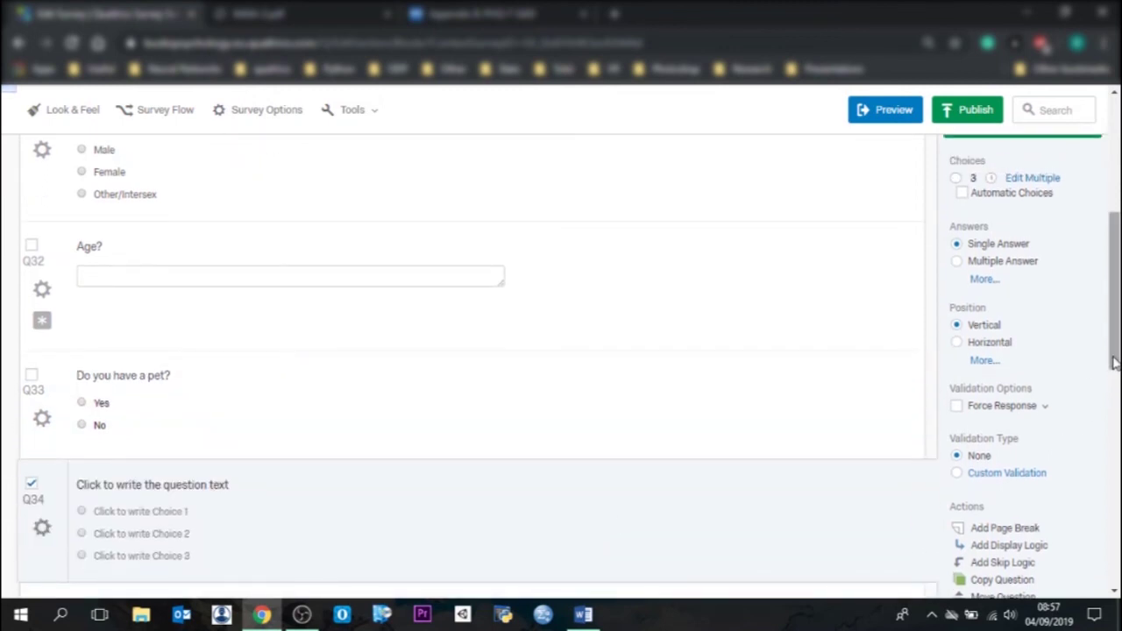
{"action": "scroll", "coordinate": [793, 477], "scroll_direction": "down", "scroll_amount": 3}
{"action": "left_click", "coordinate": [111, 363]}
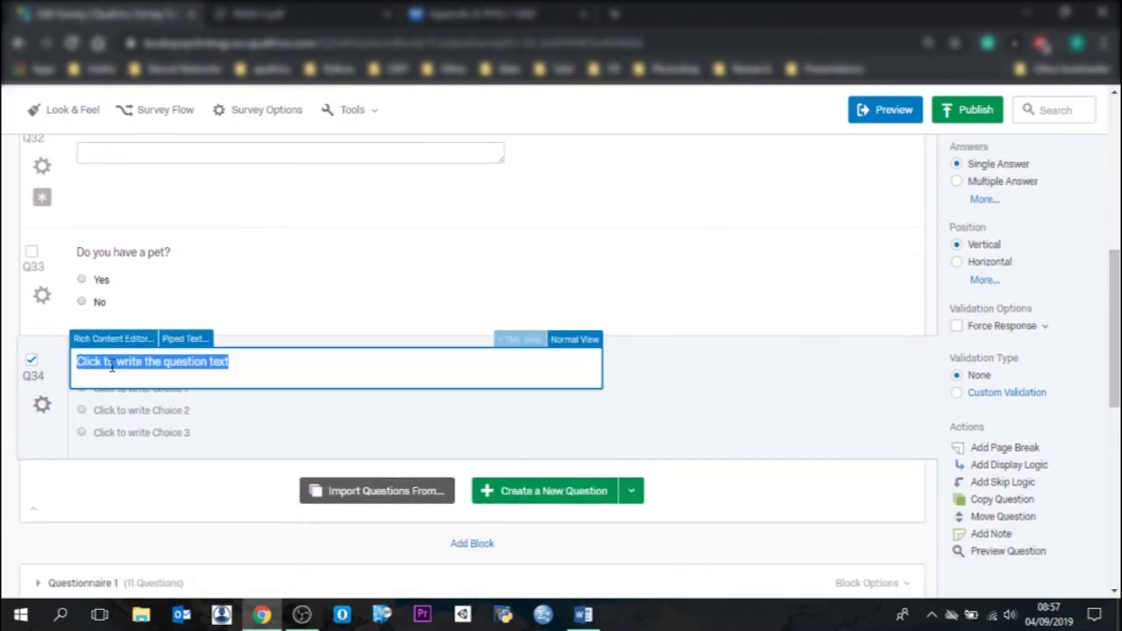
{"action": "type", "text": "What pet do you have?"}
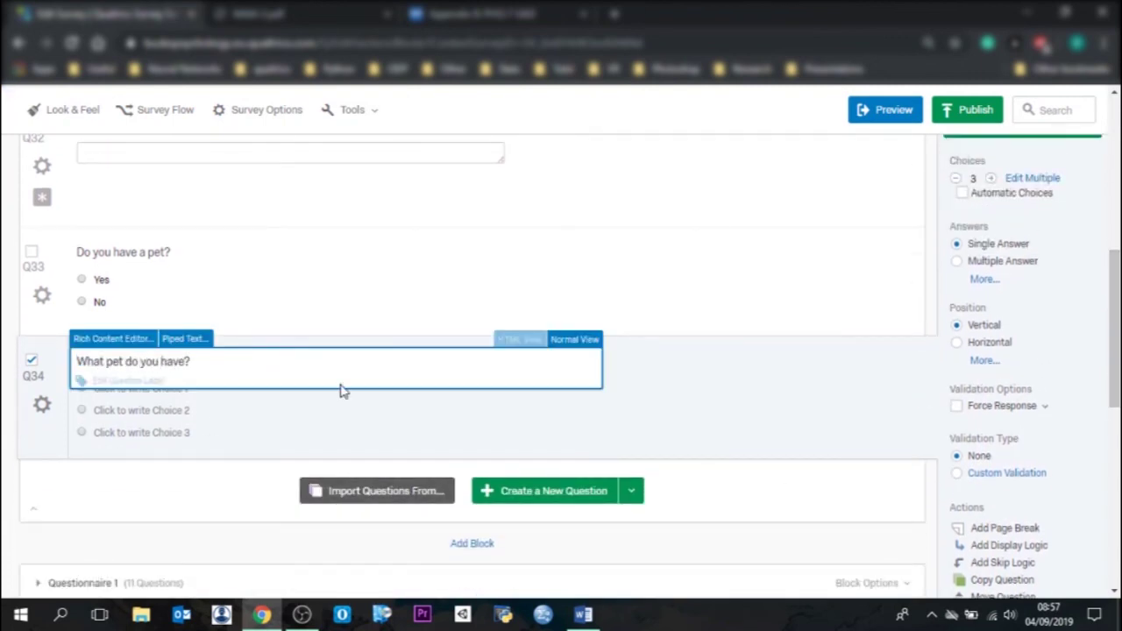
Step: Change the "What pet do you have?" question to the Text Entry type and reword it as "What pet(s) do you have?"
{"action": "left_click_drag", "start_coordinate": [1115, 346], "coordinate": [1118, 328]}
{"action": "left_click", "coordinate": [1020, 191]}
{"action": "left_click", "coordinate": [684, 128]}
{"action": "left_click", "coordinate": [1019, 190]}
{"action": "left_click", "coordinate": [694, 220]}
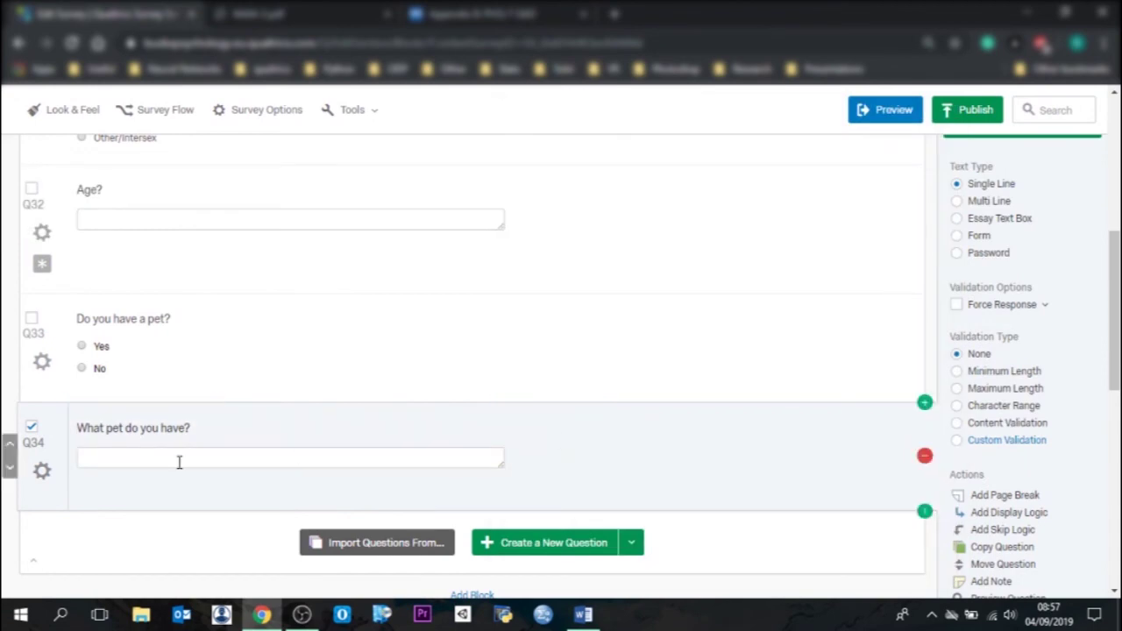
{"action": "left_click", "coordinate": [124, 428]}
{"action": "type", "text": "(s)"}
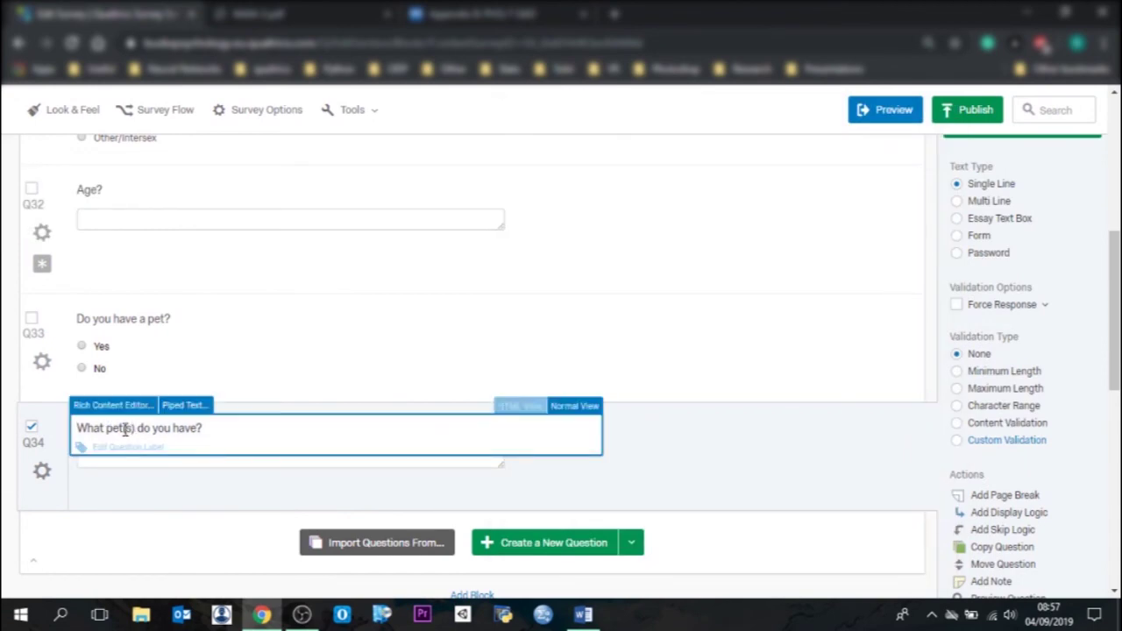
{"action": "left_click", "coordinate": [693, 498]}
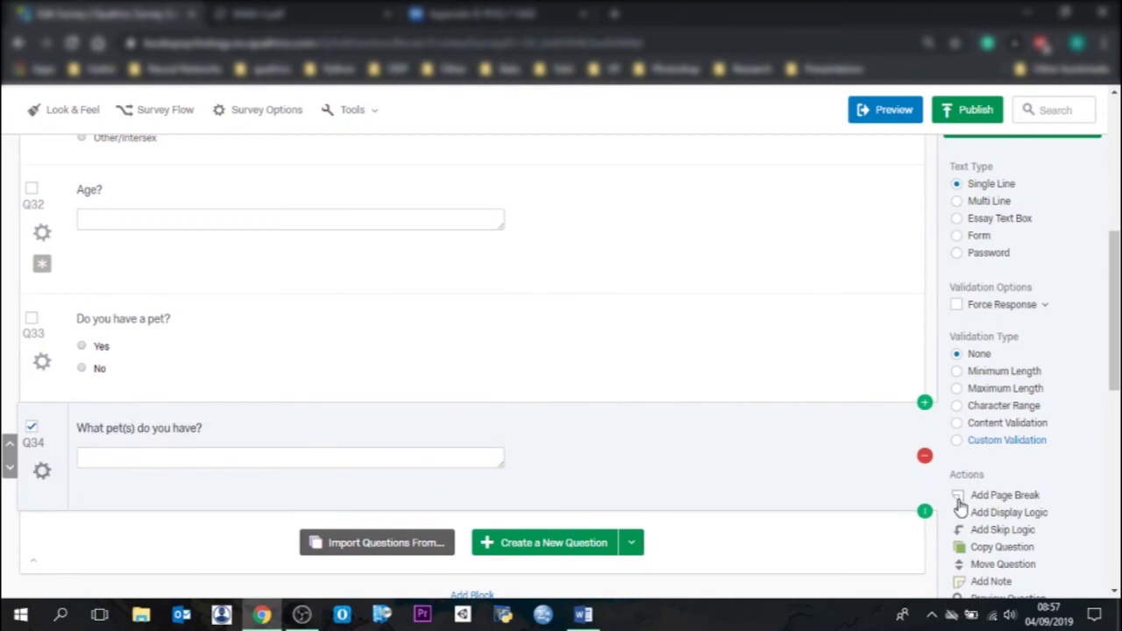
Step: Add display logic to "What pet(s) do you have?" so it shows only if "Yes" is selected for "Do you have a pet?"
{"action": "left_click", "coordinate": [991, 516]}
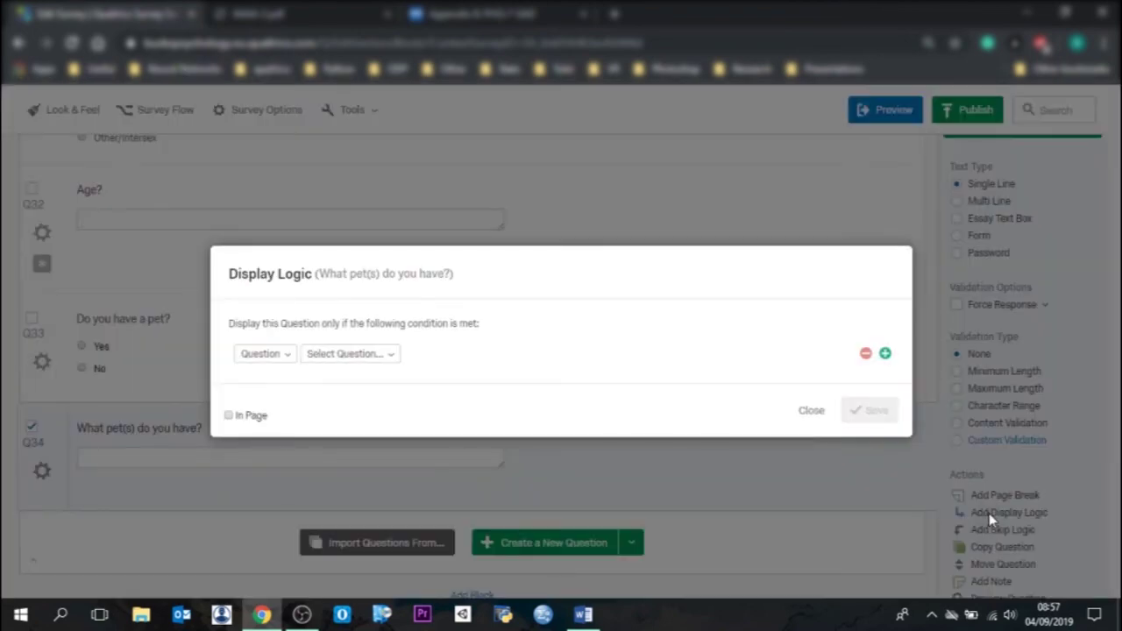
{"action": "left_click", "coordinate": [263, 354]}
{"action": "left_click", "coordinate": [368, 356]}
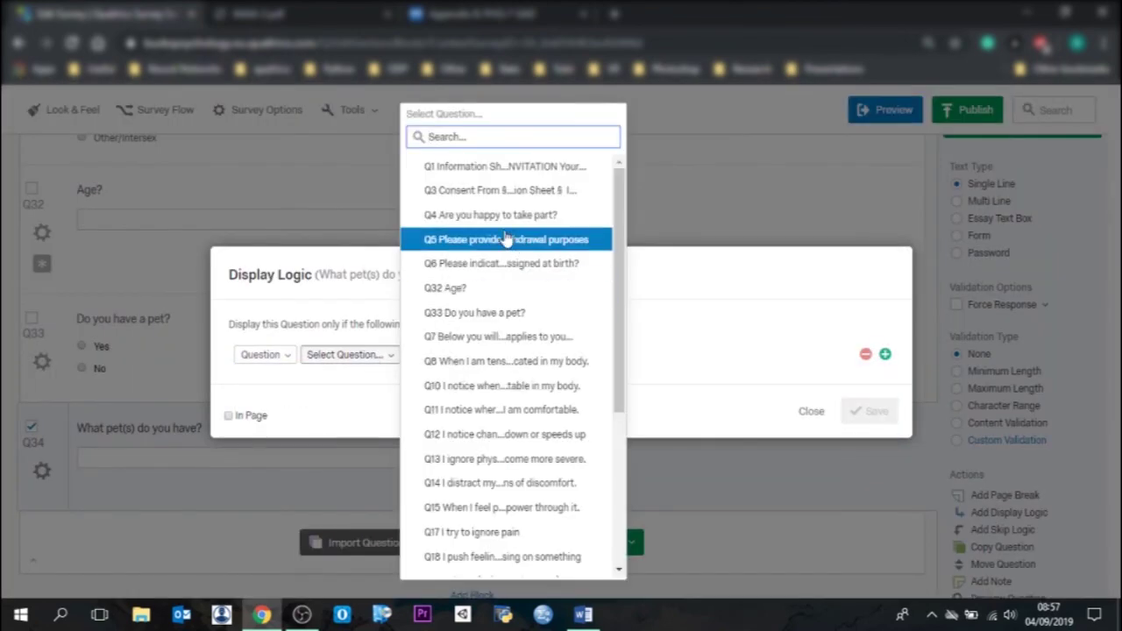
{"action": "left_click", "coordinate": [474, 312]}
{"action": "left_click", "coordinate": [513, 356]}
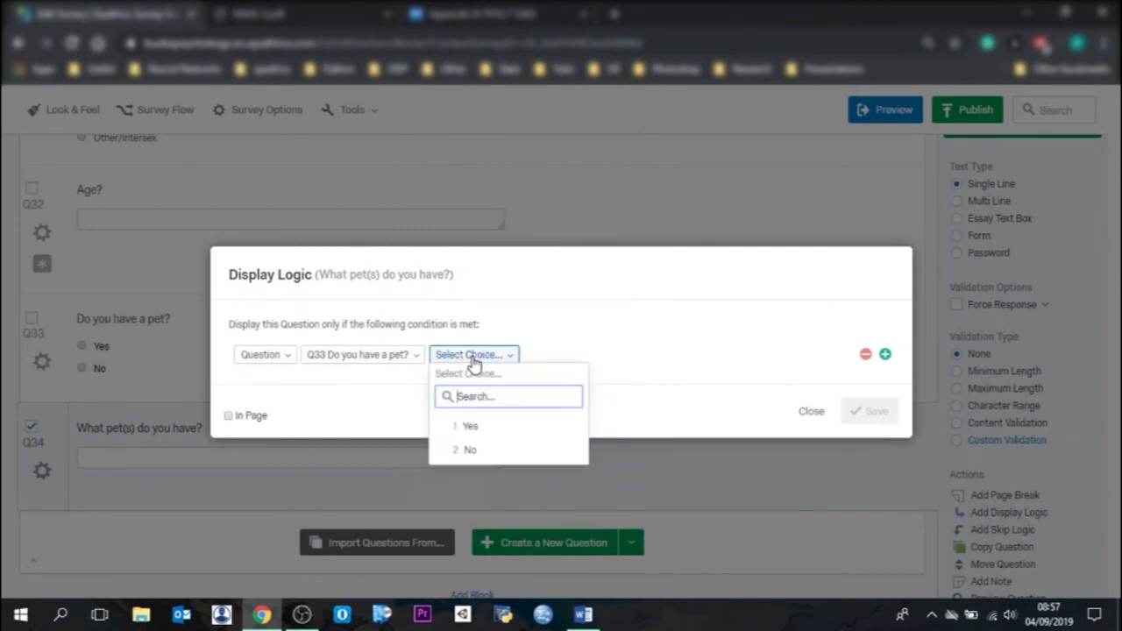
{"action": "left_click", "coordinate": [470, 430]}
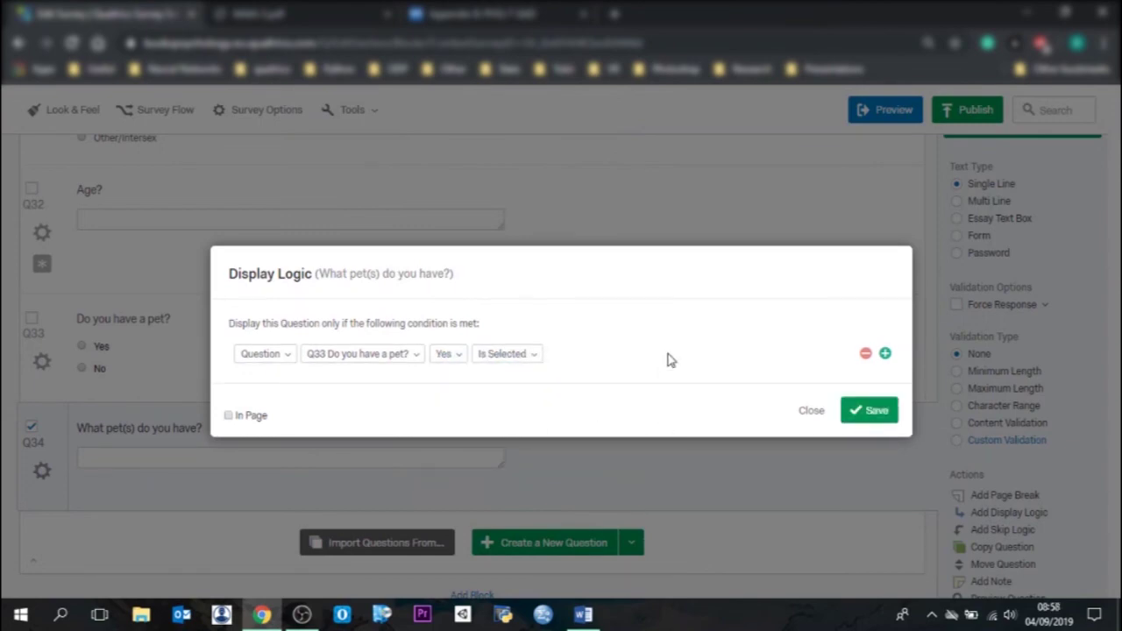
{"action": "left_click", "coordinate": [850, 405]}
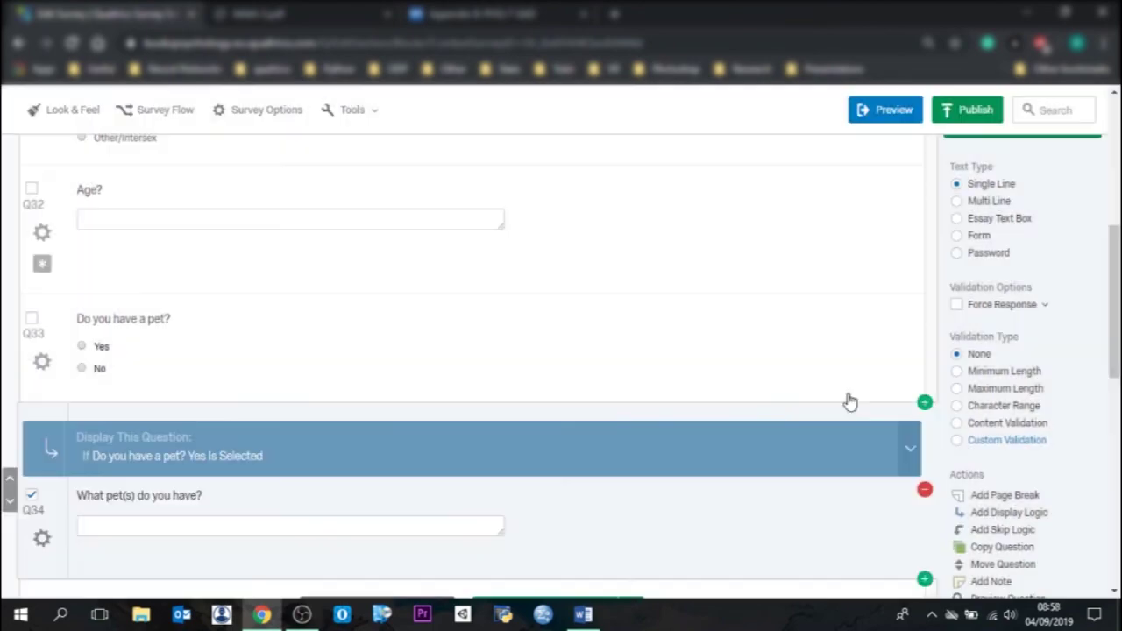
Step: Review the Demographic Information questions and select the "Age?" question to view its validation settings
{"action": "scroll", "coordinate": [175, 318], "scroll_direction": "down", "scroll_amount": 2}
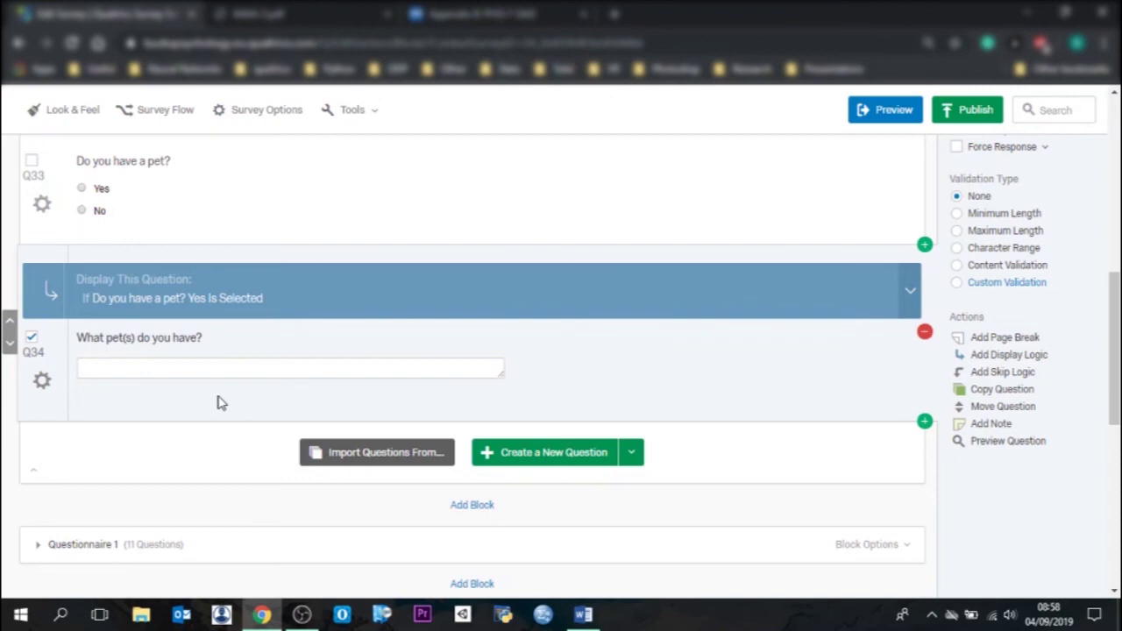
{"action": "scroll", "coordinate": [222, 402], "scroll_direction": "down", "scroll_amount": 1}
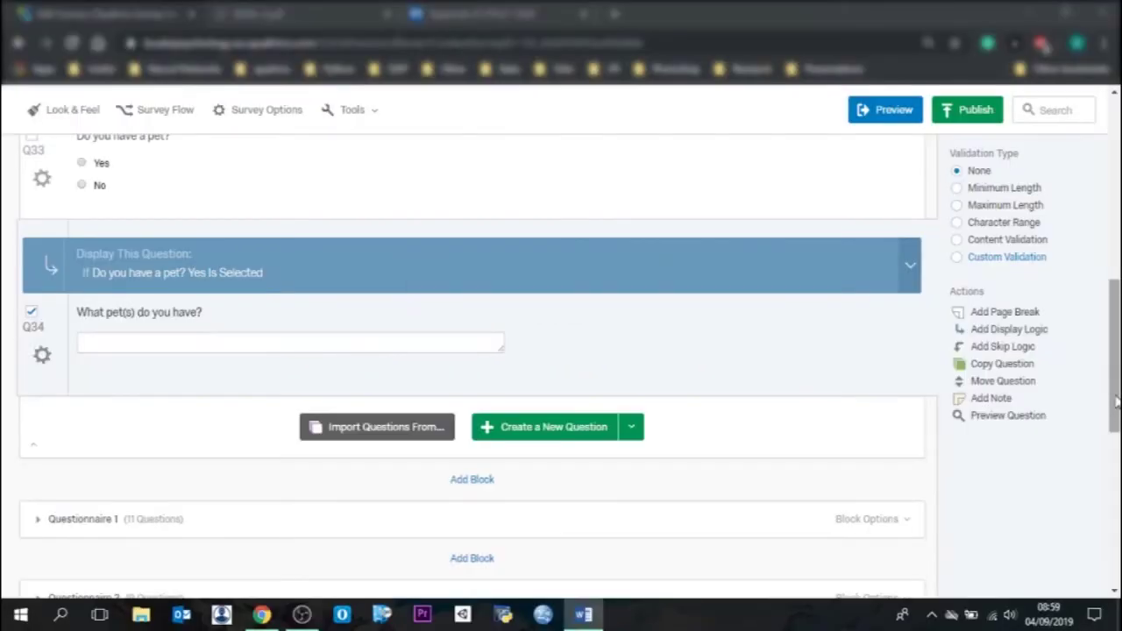
{"action": "scroll", "coordinate": [1115, 407], "scroll_direction": "up", "scroll_amount": 3}
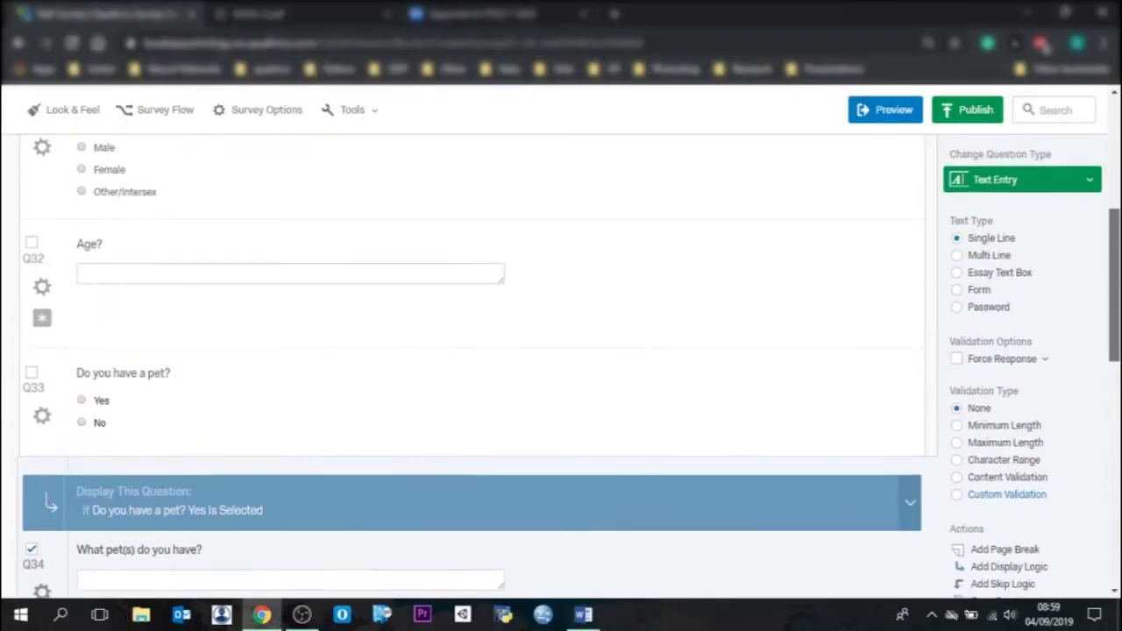
{"action": "left_click_drag", "start_coordinate": [1115, 280], "coordinate": [1114, 278]}
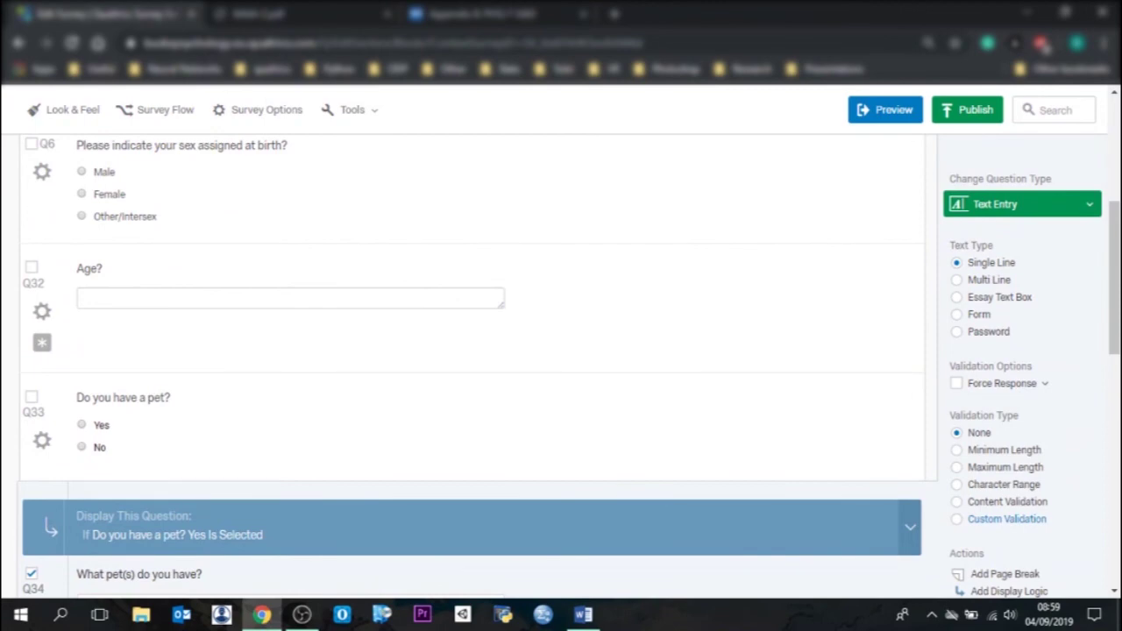
{"action": "left_click", "coordinate": [798, 330]}
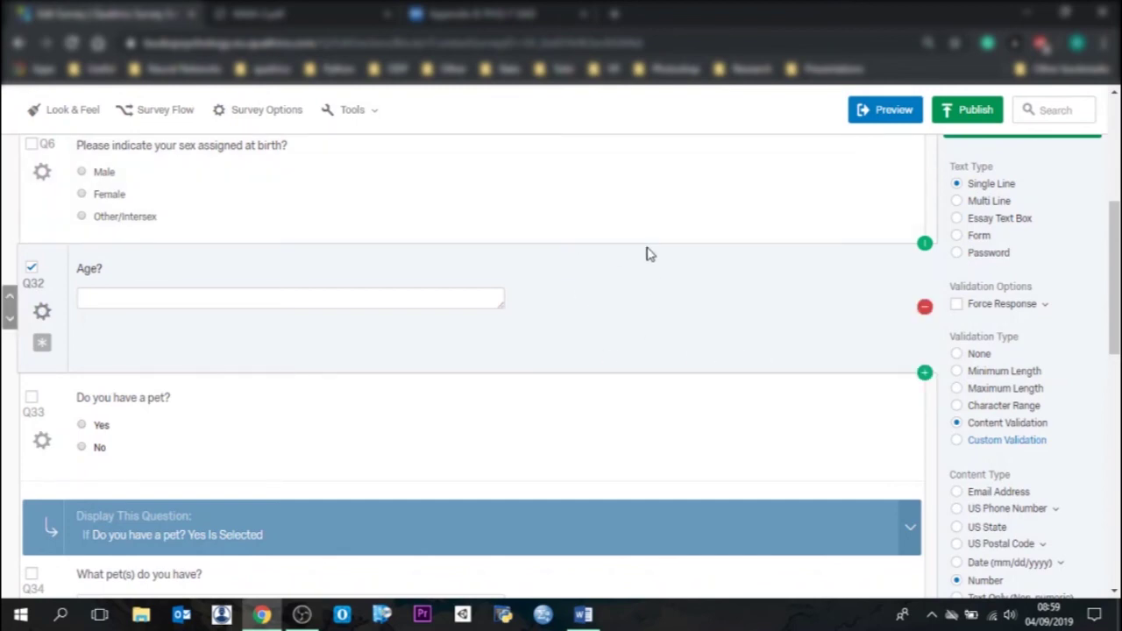
Step: Preview the survey and complete the information sheet and consent form, agreeing to take part and entering dsfafs, to reach the demographic questions
{"action": "left_click", "coordinate": [617, 195]}
{"action": "left_click", "coordinate": [706, 313]}
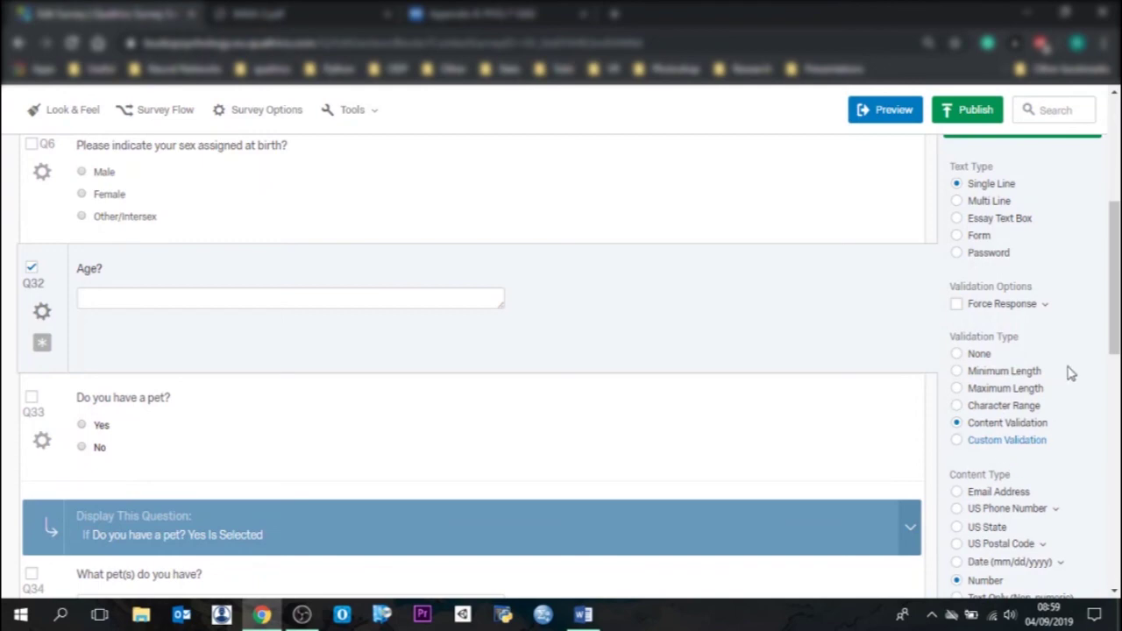
{"action": "left_click_drag", "start_coordinate": [1110, 332], "coordinate": [1109, 352]}
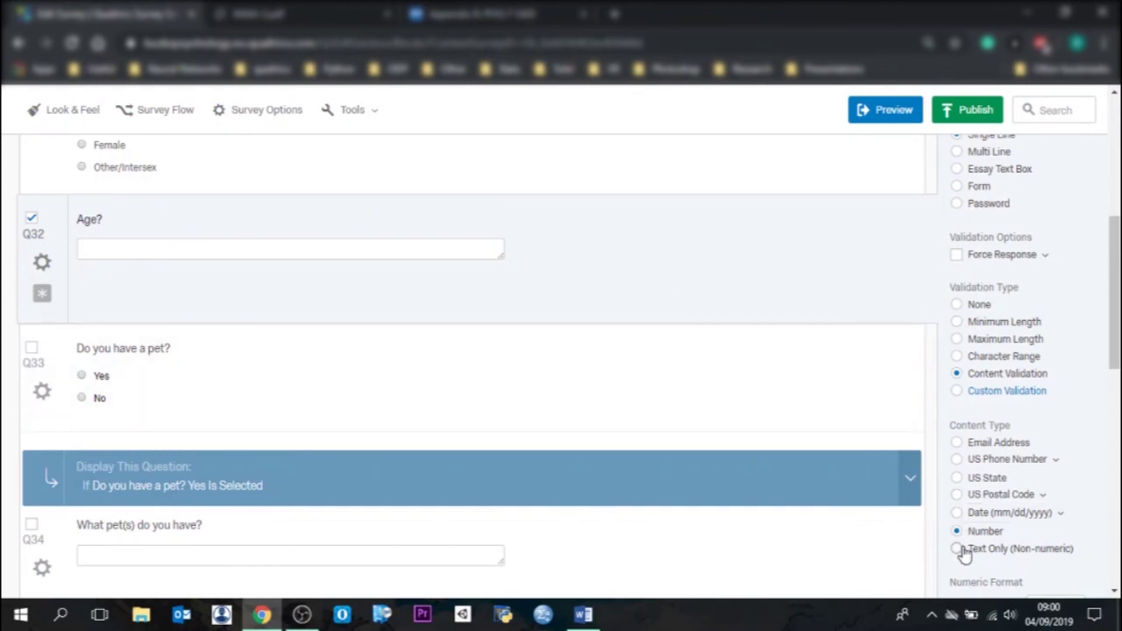
{"action": "scroll", "coordinate": [1114, 351], "scroll_direction": "down", "scroll_amount": 2}
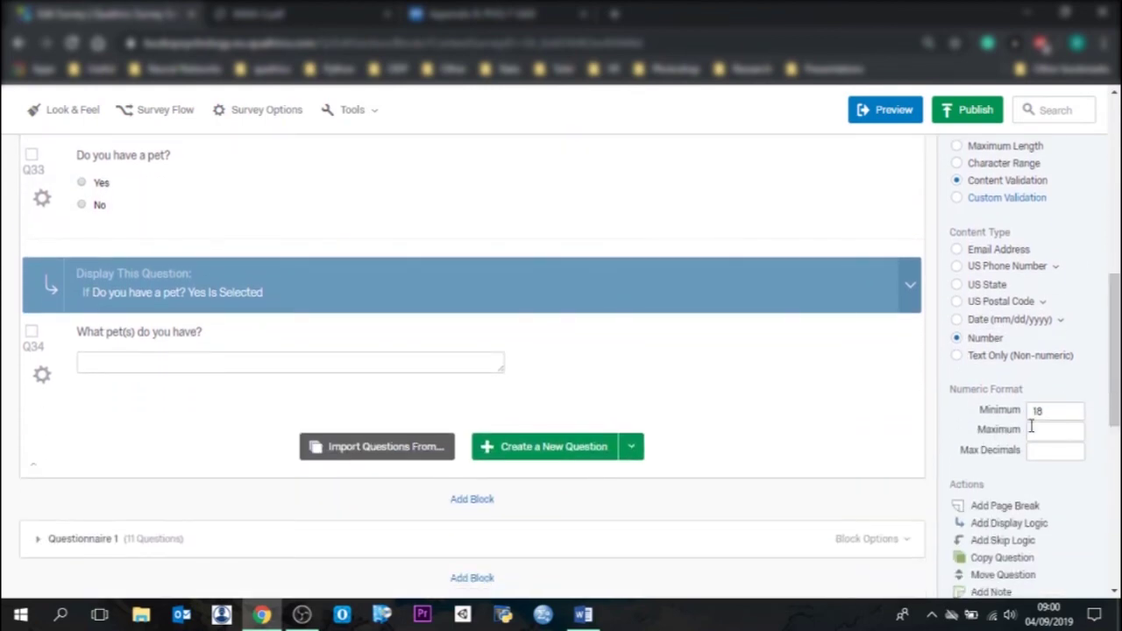
{"action": "left_click", "coordinate": [879, 110]}
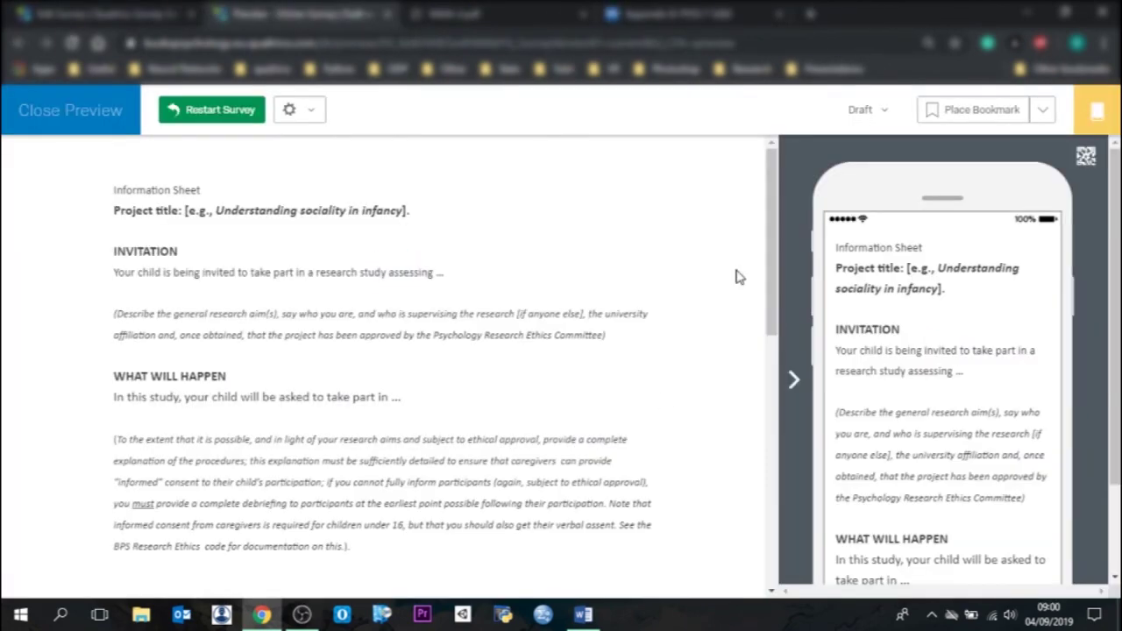
{"action": "scroll", "coordinate": [638, 350], "scroll_direction": "down", "scroll_amount": 10}
{"action": "left_click", "coordinate": [639, 504]}
{"action": "left_click", "coordinate": [283, 427]}
{"action": "left_click", "coordinate": [639, 561]}
{"action": "left_click", "coordinate": [281, 226]}
{"action": "type", "text": "dsfafs"}
{"action": "left_click", "coordinate": [653, 313]}
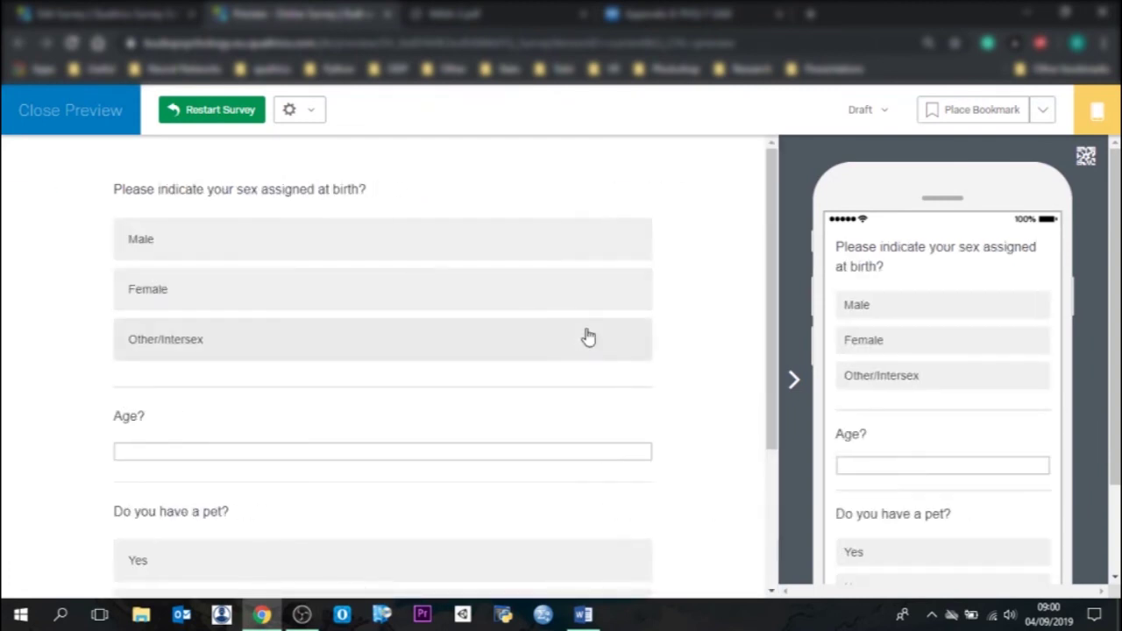
Step: Test the demographic page by entering dd as the age, choosing Other/Intersex and No for the pet question, and submitting it
{"action": "left_click", "coordinate": [413, 452]}
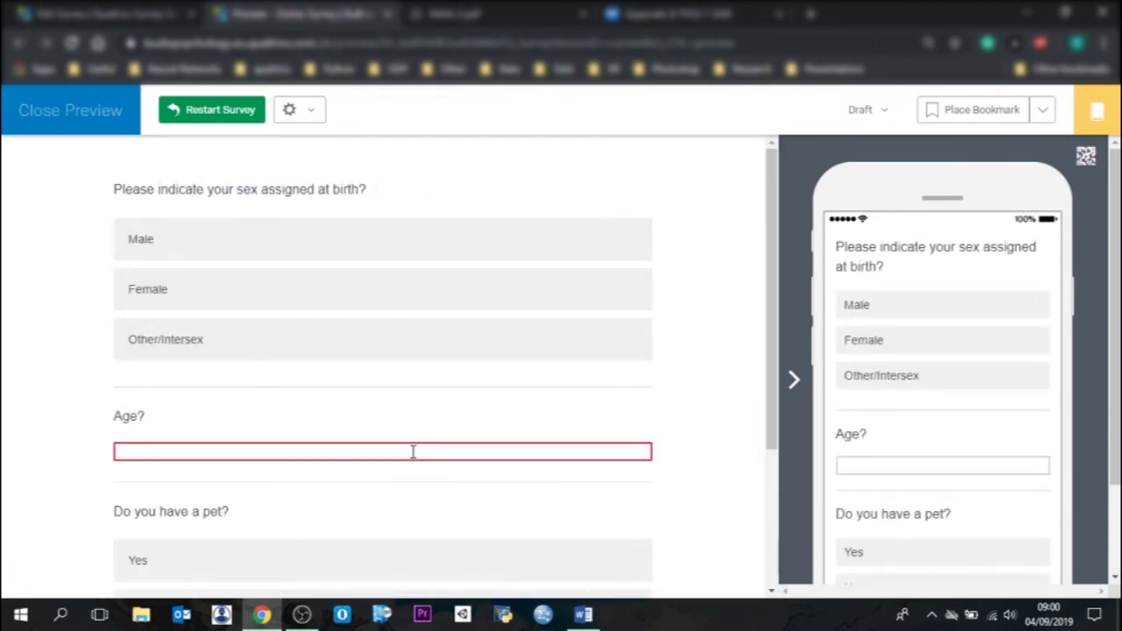
{"action": "type", "text": "dd"}
{"action": "left_click", "coordinate": [379, 351]}
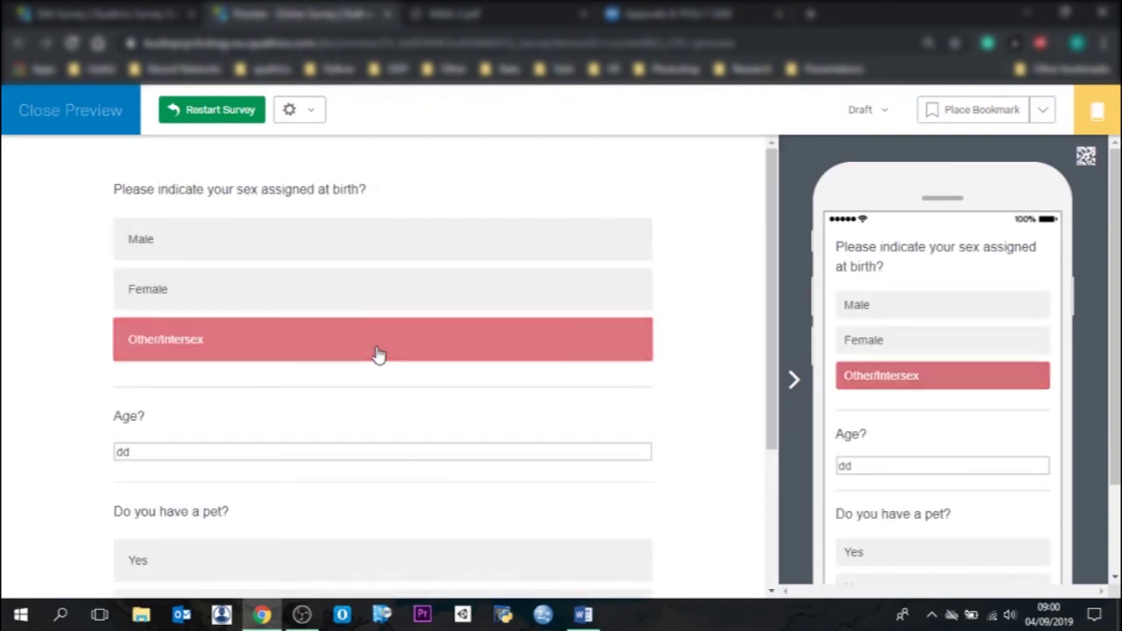
{"action": "scroll", "coordinate": [378, 354], "scroll_direction": "down", "scroll_amount": 2}
{"action": "left_click", "coordinate": [438, 506]}
{"action": "scroll", "coordinate": [456, 518], "scroll_direction": "down", "scroll_amount": 1}
{"action": "left_click", "coordinate": [634, 585]}
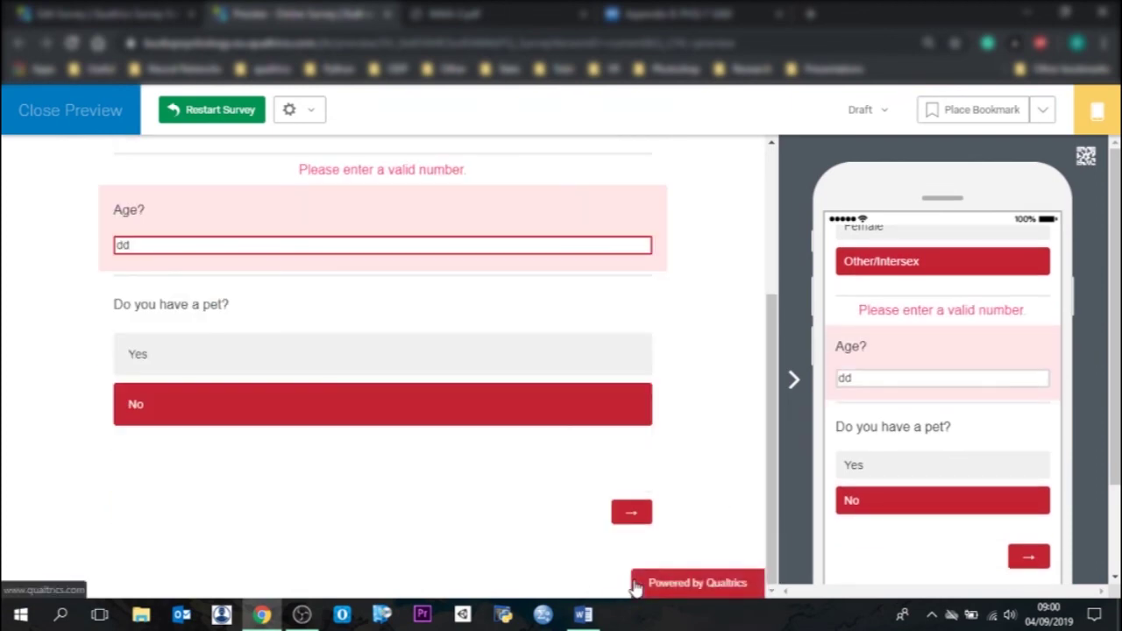
Step: Test the Age question's validation by submitting the page with 17 and with the word twenty
{"action": "double_click", "coordinate": [122, 244]}
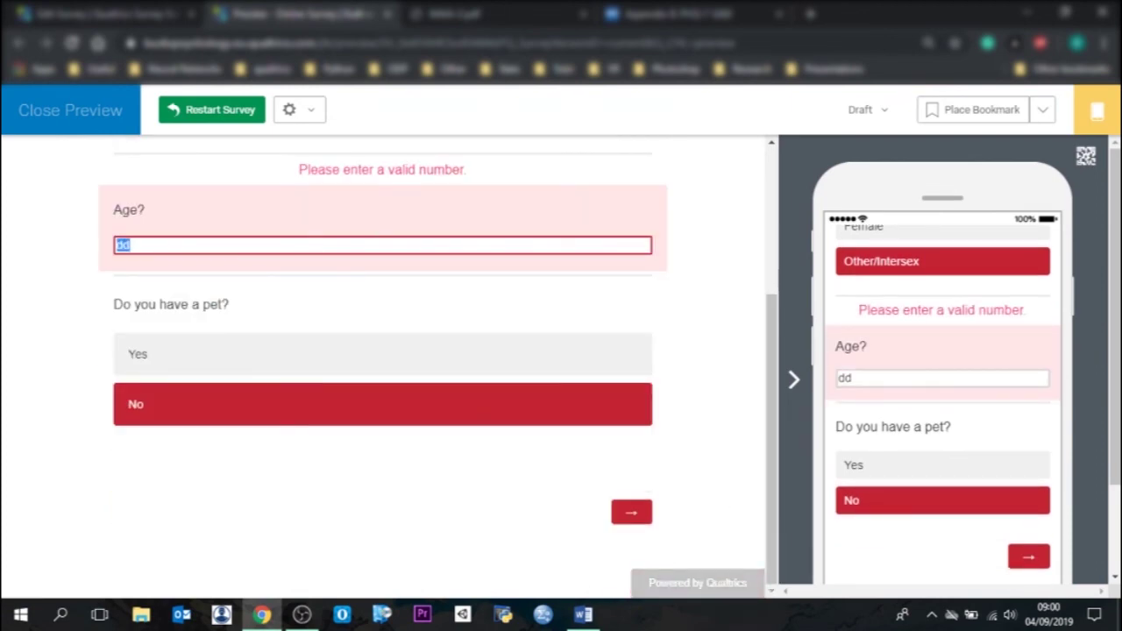
{"action": "type", "text": "17"}
{"action": "left_click", "coordinate": [636, 513]}
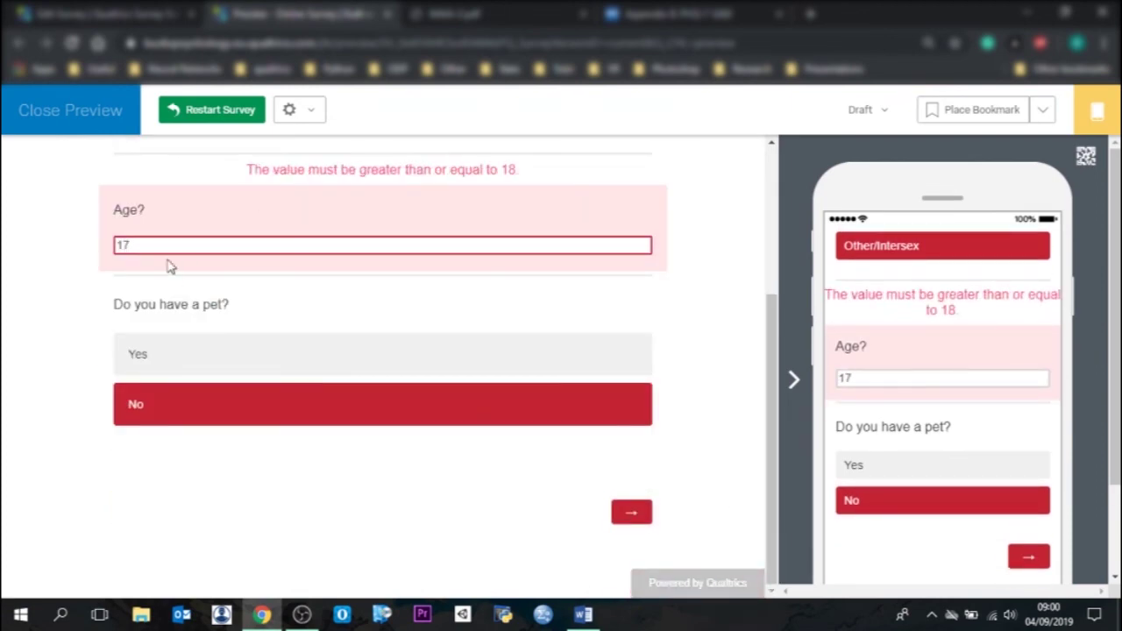
{"action": "double_click", "coordinate": [123, 244]}
{"action": "type", "text": "twenty"}
{"action": "left_click", "coordinate": [628, 516]}
Step: Submit the demographic page with an age of 45 and close the preview
{"action": "type", "text": "45"}
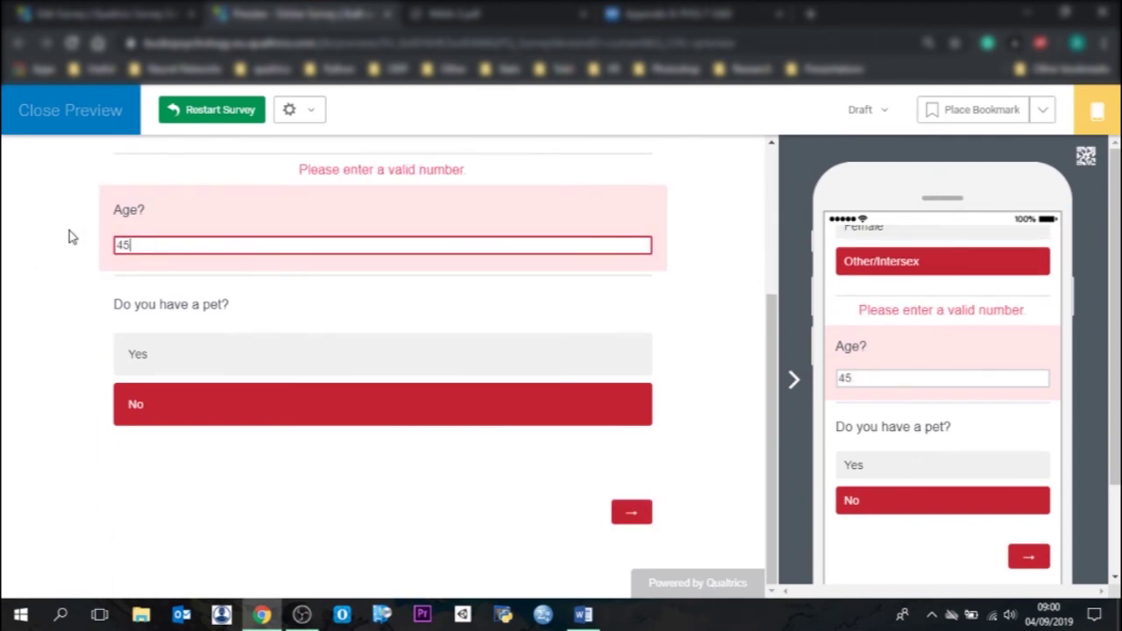
{"action": "left_click", "coordinate": [631, 513]}
{"action": "left_click", "coordinate": [123, 132]}
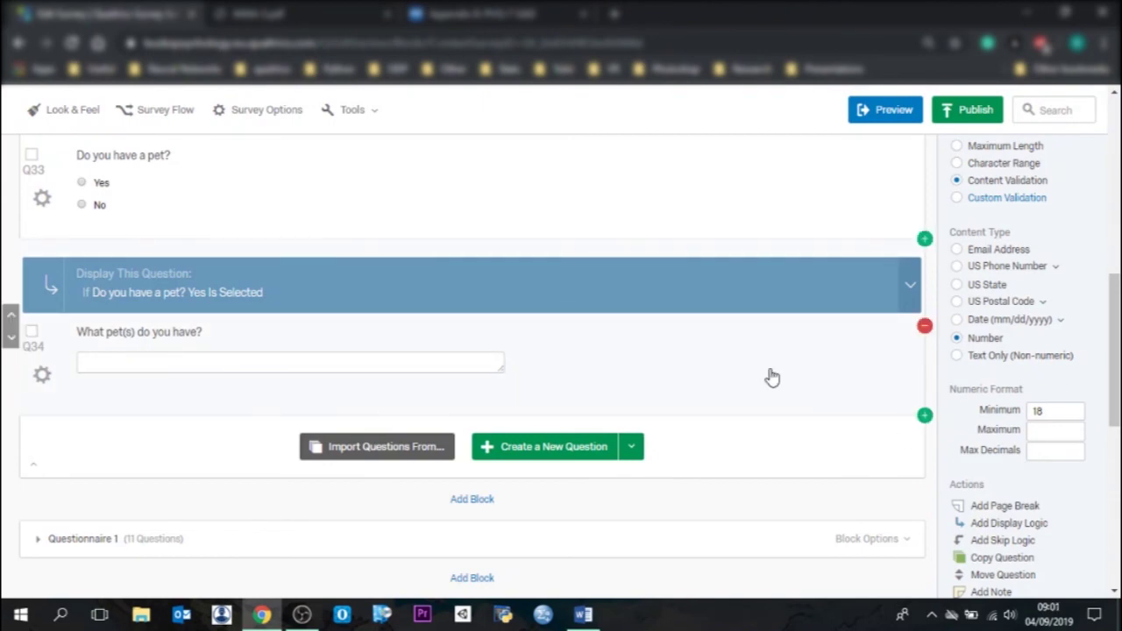
Step: Set the validation of the first rating question in Questionnaire 1, about noticing where tension is located, to Request Response
{"action": "left_click", "coordinate": [706, 426]}
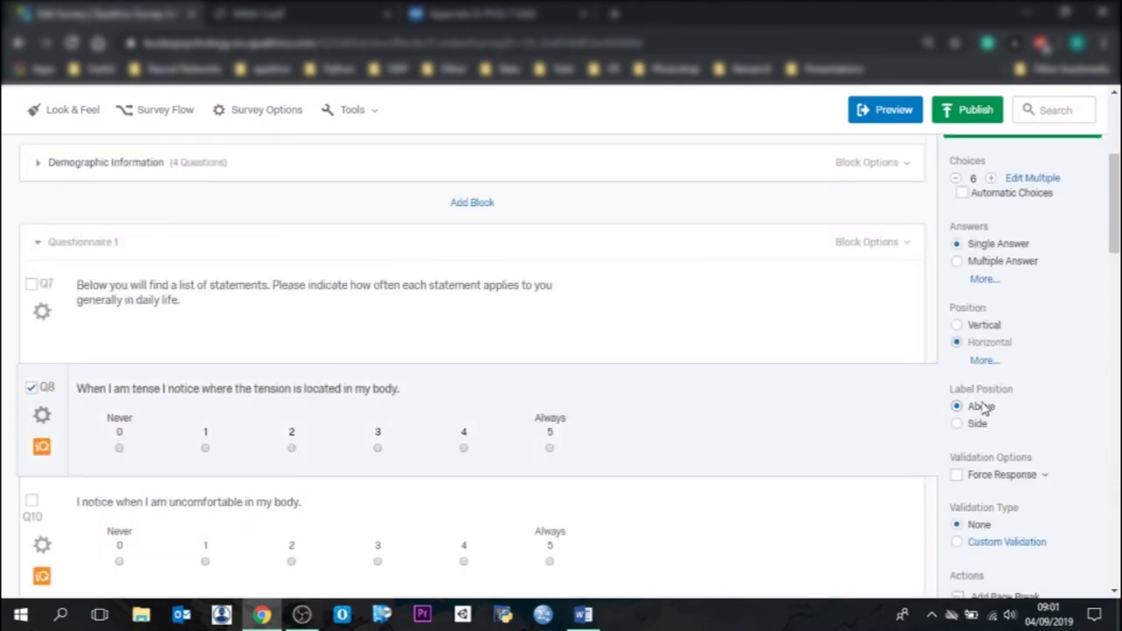
{"action": "left_click", "coordinate": [1043, 482]}
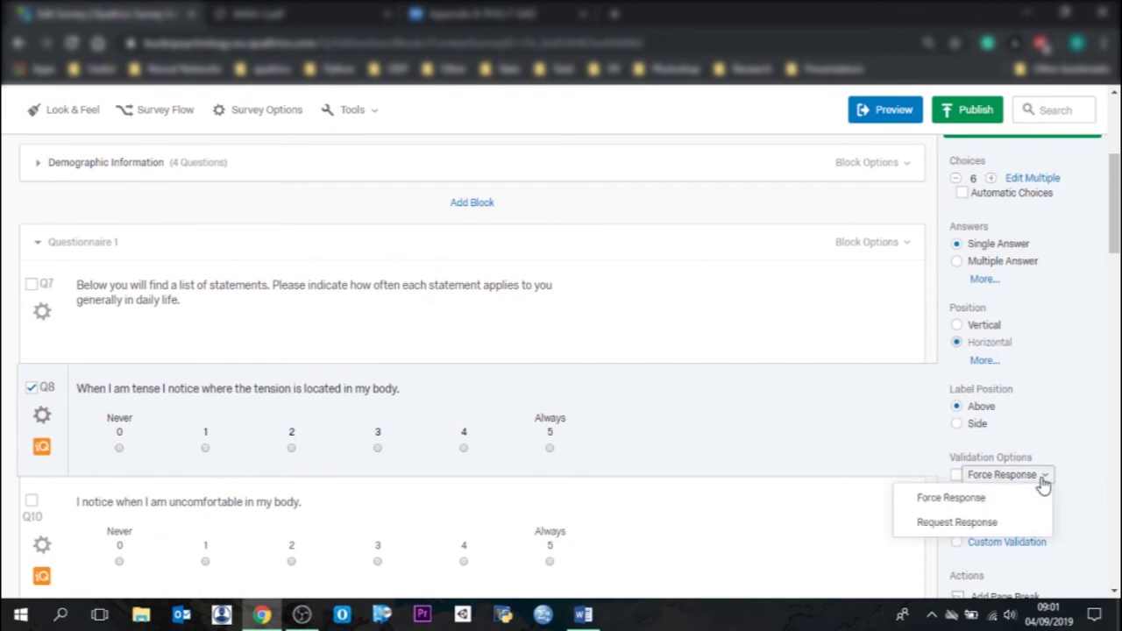
{"action": "left_click", "coordinate": [1023, 526]}
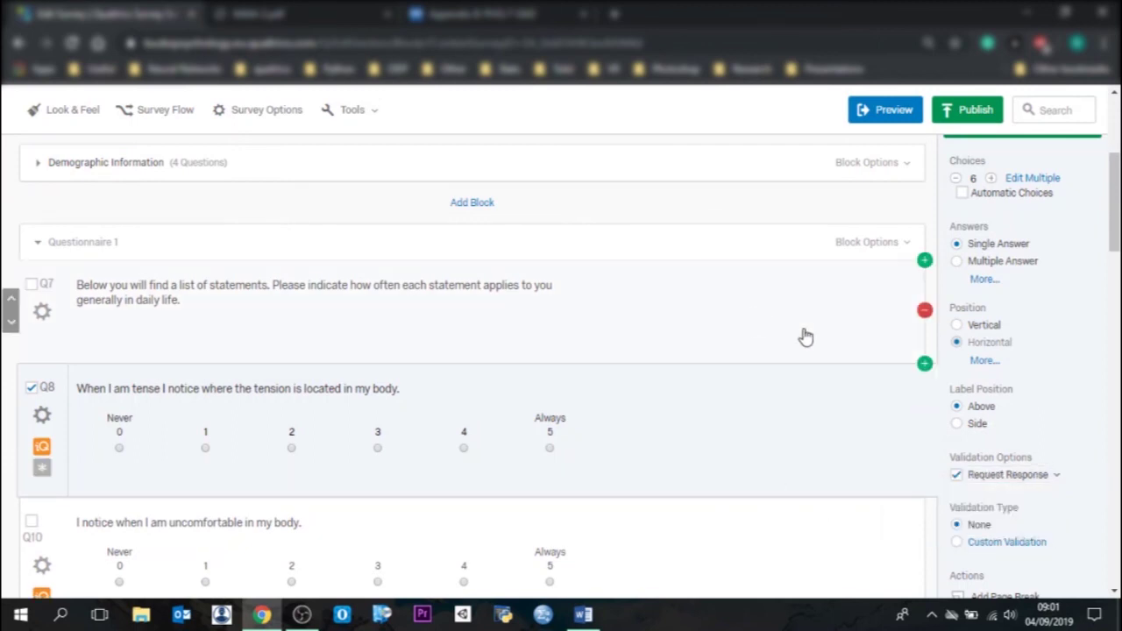
Step: Preview the survey up to the Questionnaire 1 ratings, submit that page unanswered, and choose to answer the requested question
{"action": "left_click", "coordinate": [906, 109]}
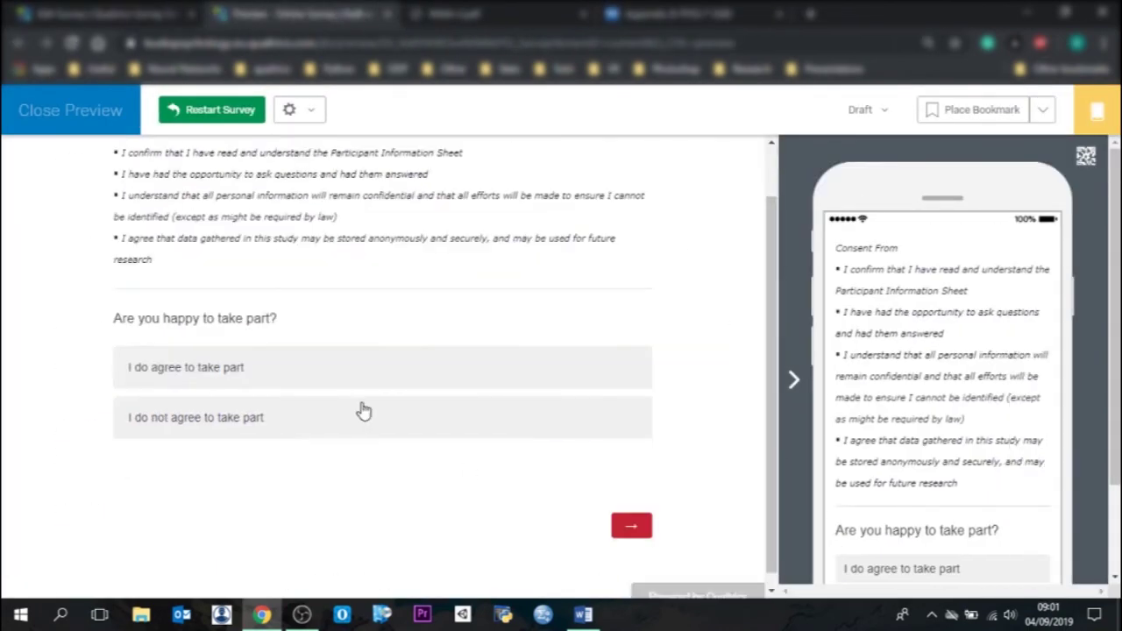
{"action": "left_click", "coordinate": [649, 512]}
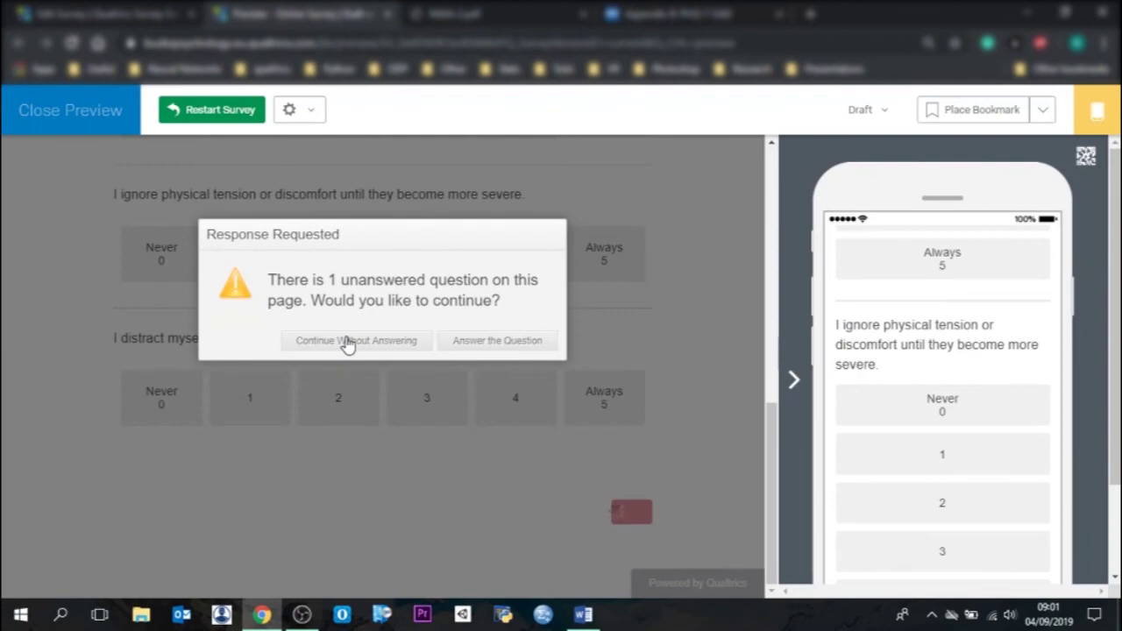
{"action": "left_click", "coordinate": [514, 346]}
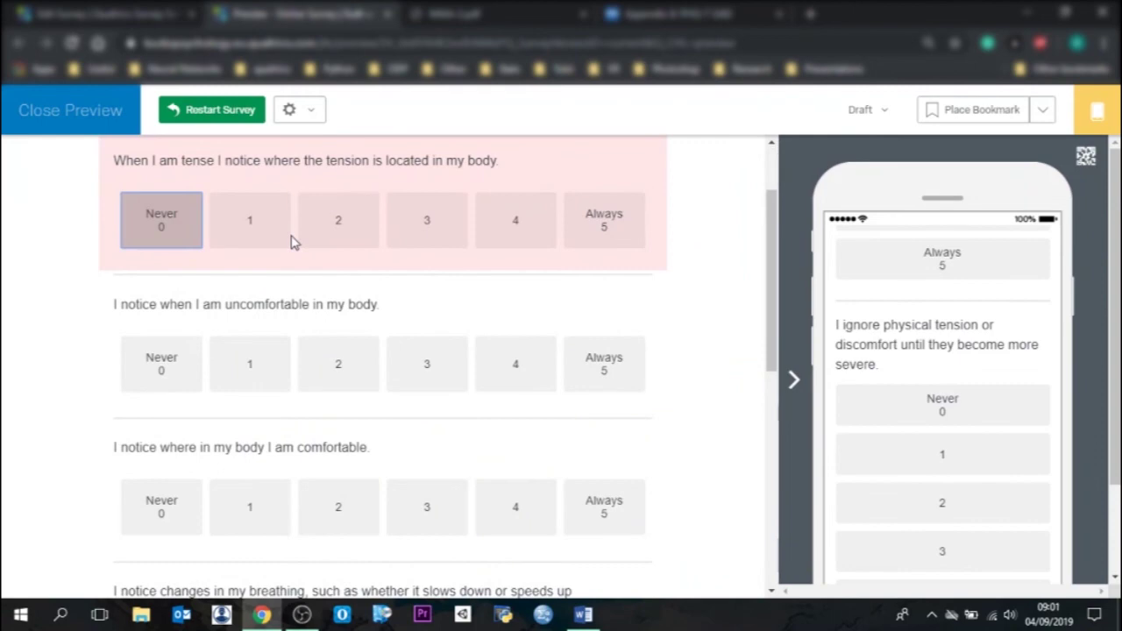
Step: Answer 2 for the question about noticing where tension is located and submit the preview page
{"action": "left_click", "coordinate": [329, 240]}
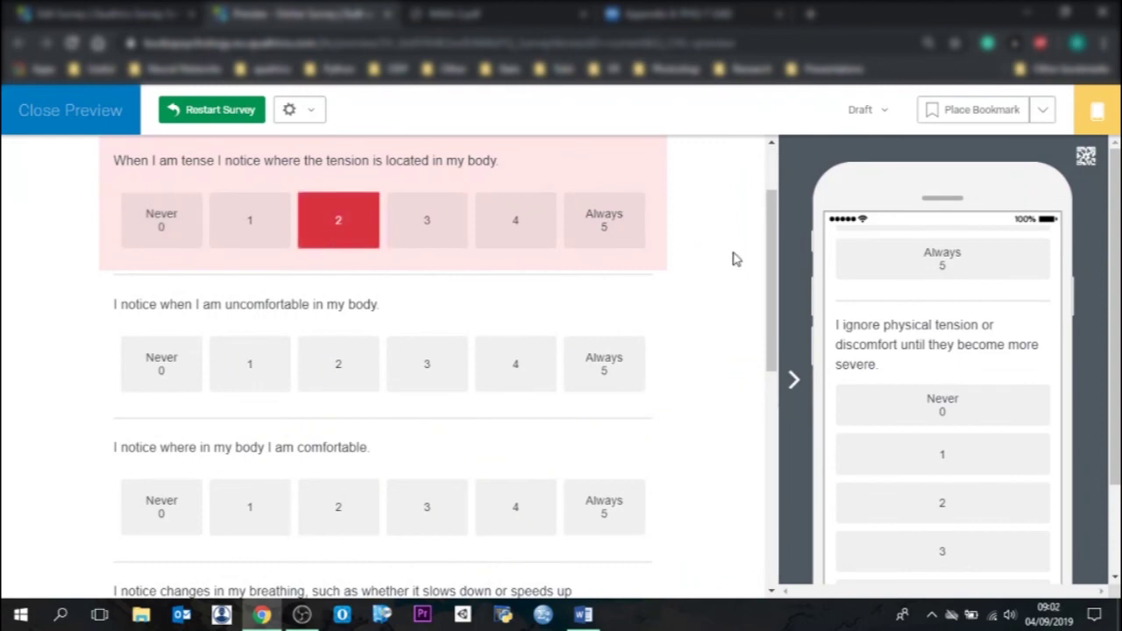
{"action": "left_click_drag", "start_coordinate": [762, 268], "coordinate": [765, 522]}
{"action": "left_click", "coordinate": [620, 518]}
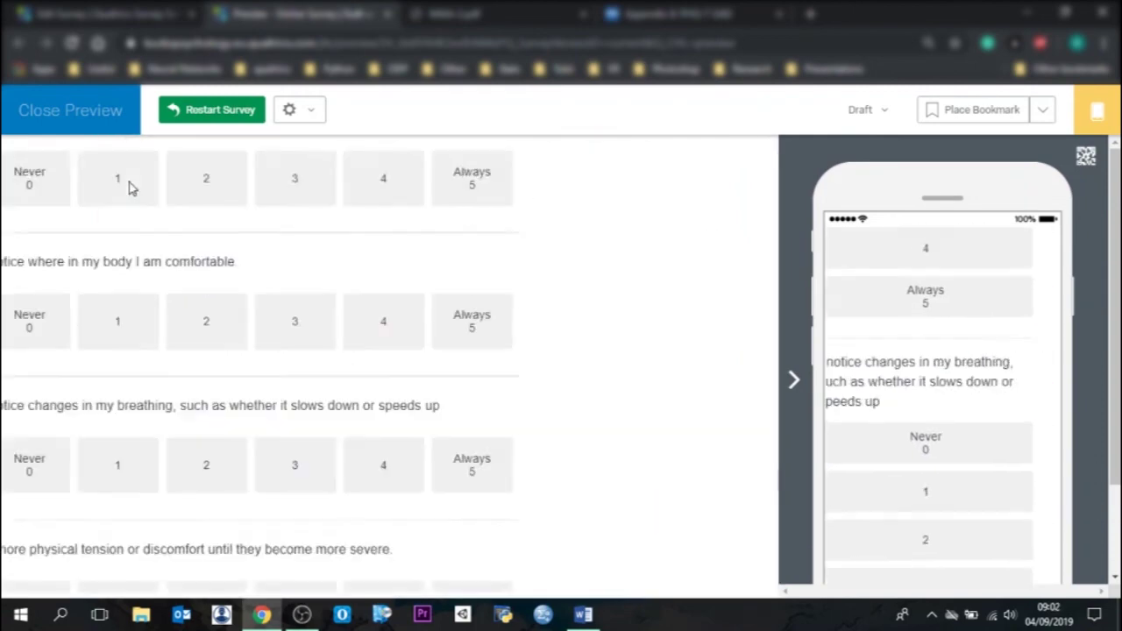
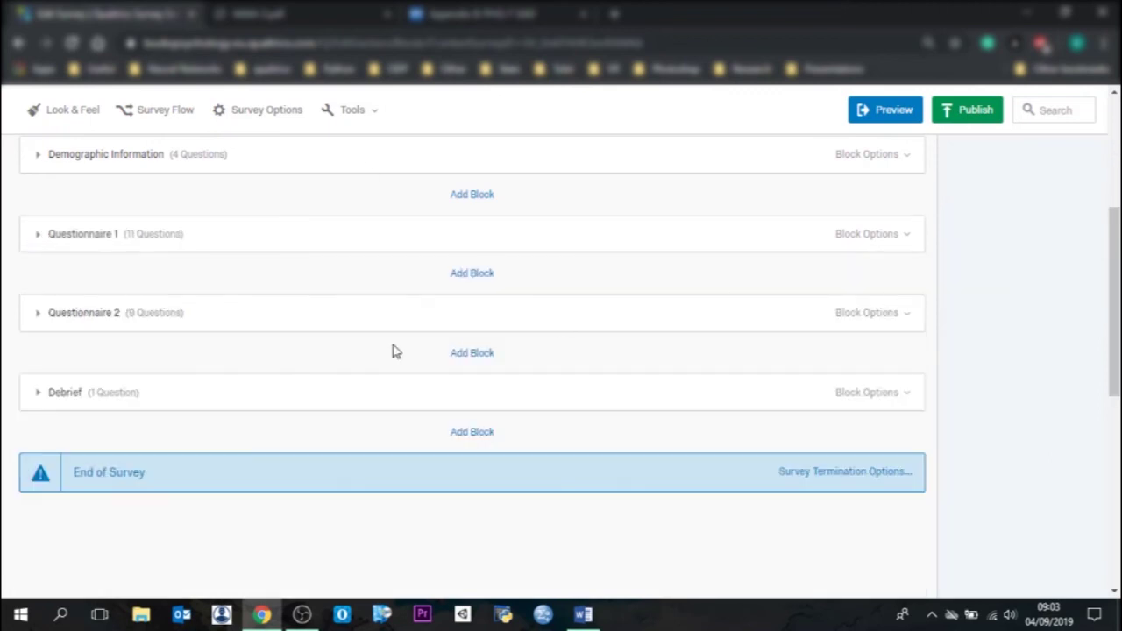
Step: Expand the Questionnaire 1 block and add a new question directly after its page break
{"action": "left_click", "coordinate": [303, 615]}
{"action": "left_click_drag", "start_coordinate": [1117, 344], "coordinate": [1104, 282]}
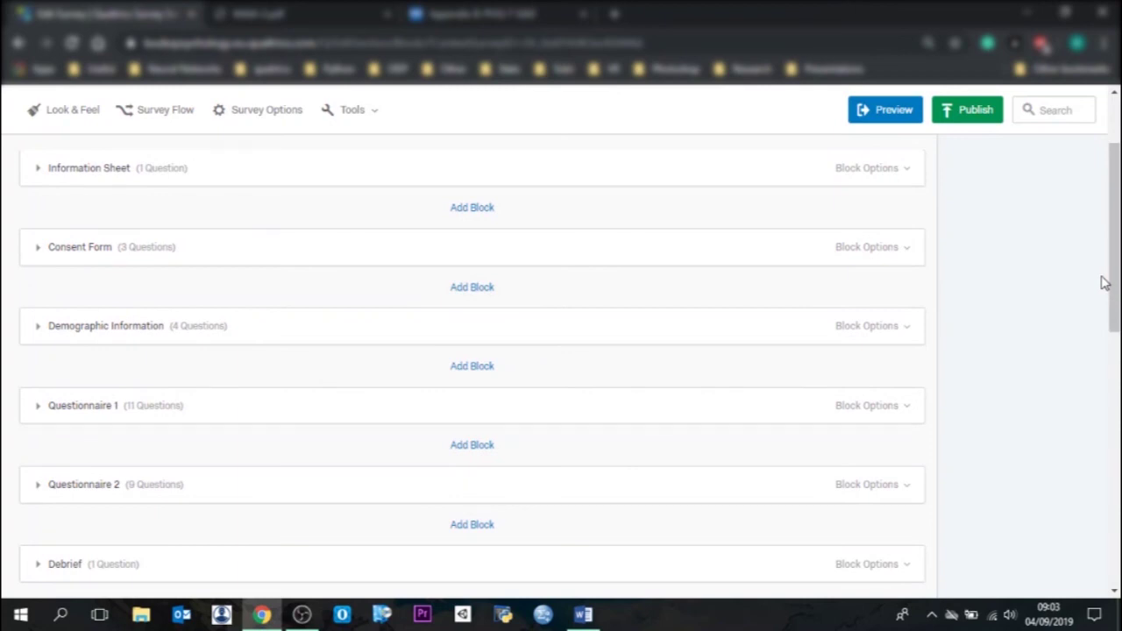
{"action": "left_click", "coordinate": [154, 402]}
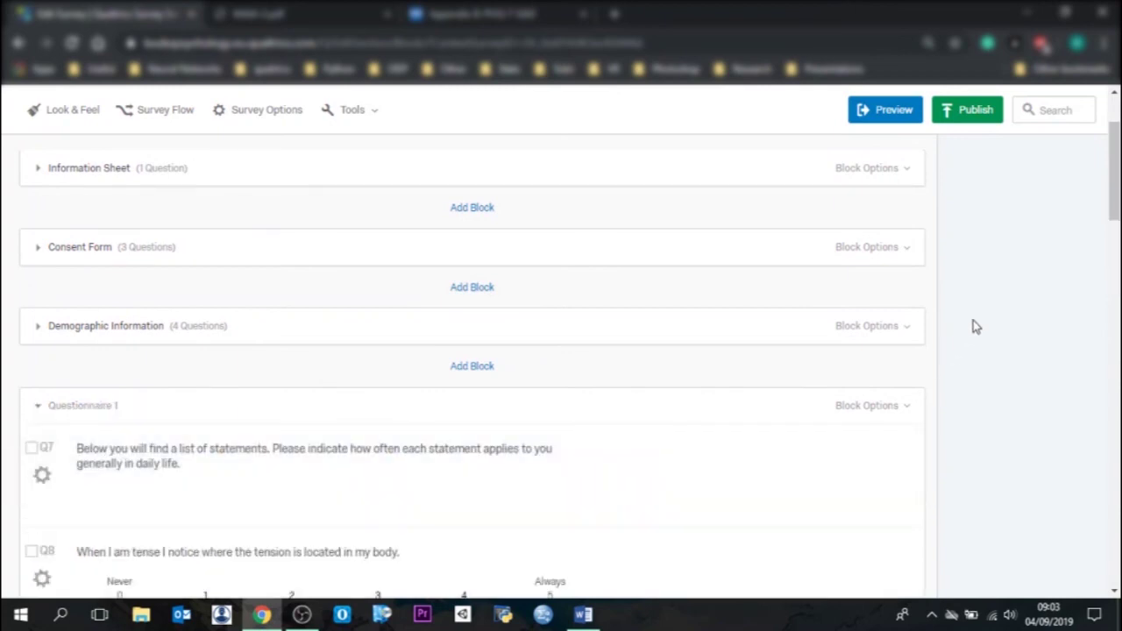
{"action": "left_click_drag", "start_coordinate": [1109, 185], "coordinate": [1109, 221]}
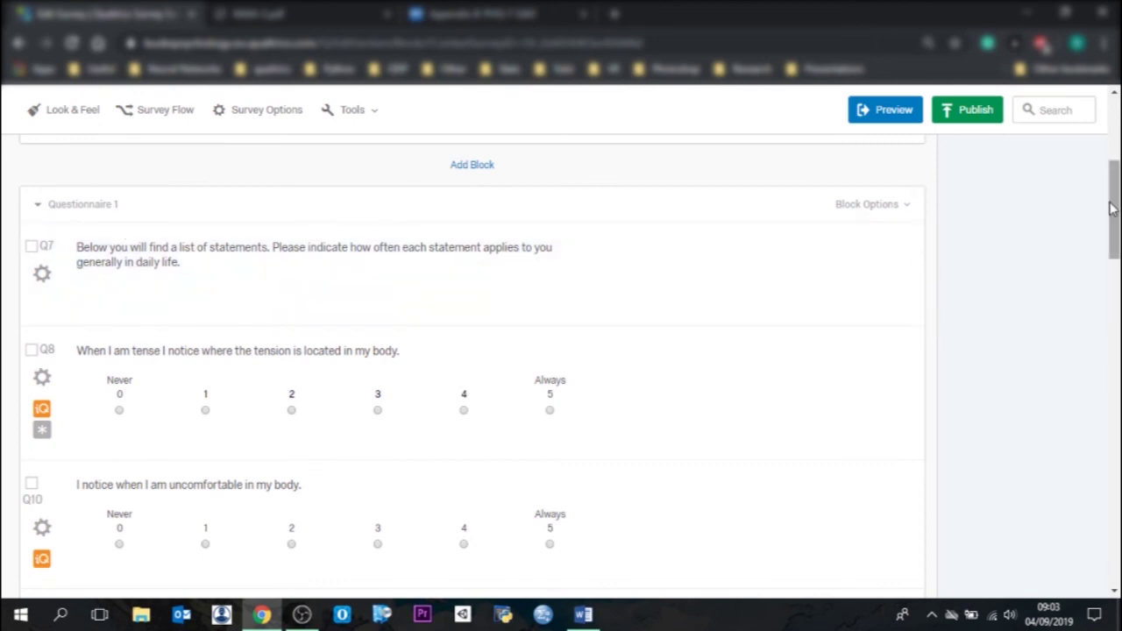
{"action": "left_click_drag", "start_coordinate": [1111, 224], "coordinate": [1095, 356]}
{"action": "mouse_move", "coordinate": [924, 381]}
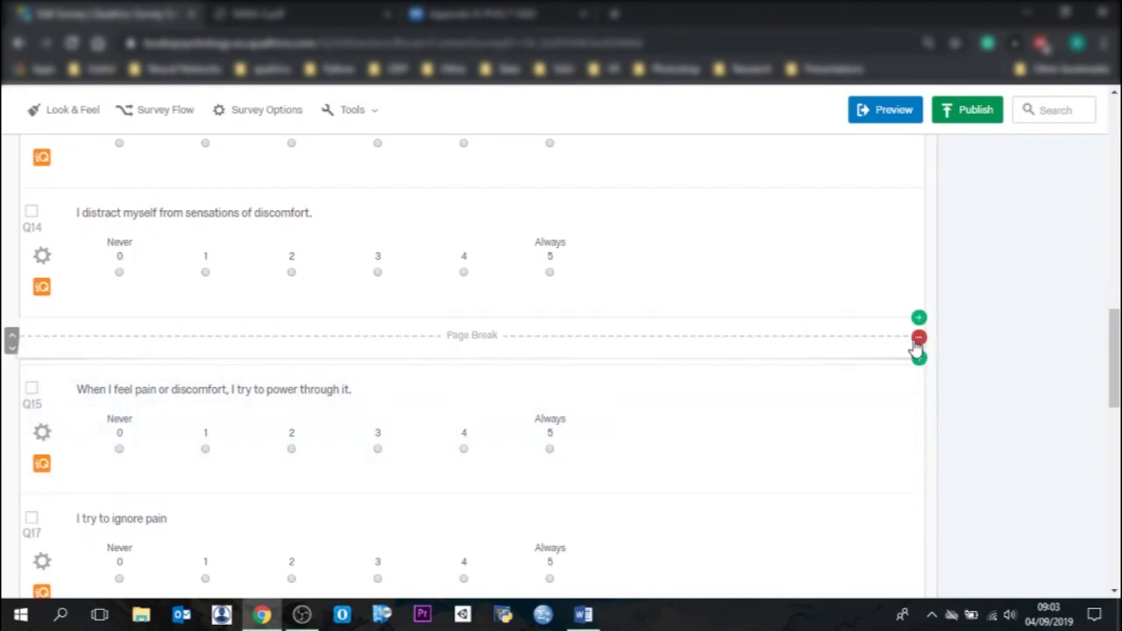
{"action": "left_click", "coordinate": [919, 360]}
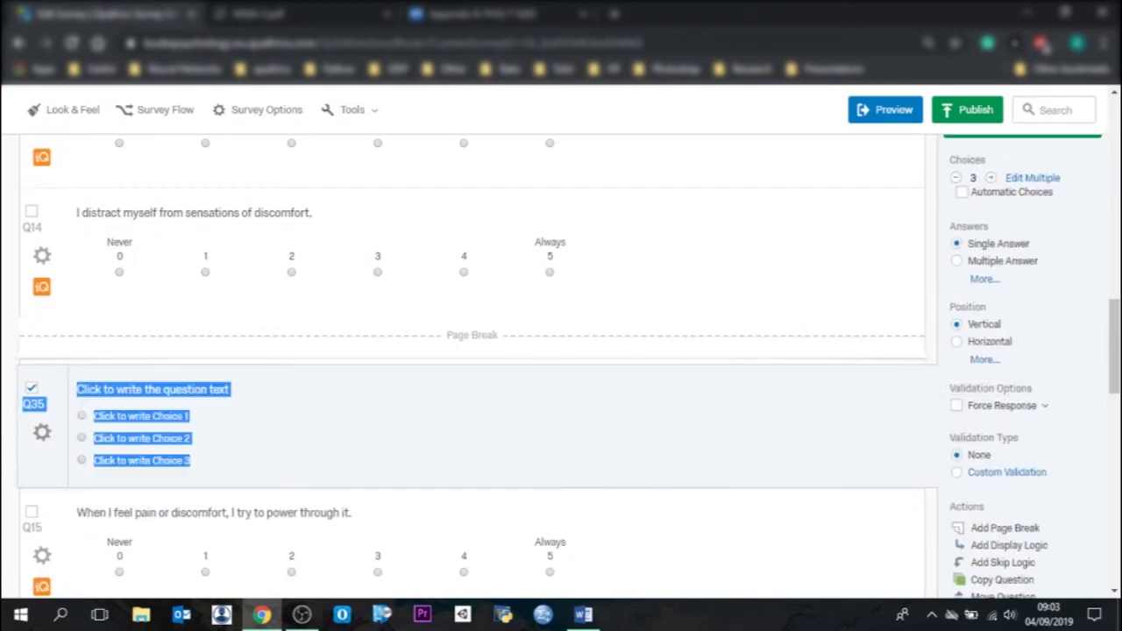
Step: Copy the full instruction text from the introductory item at the start of Questionnaire 1
{"action": "left_click_drag", "start_coordinate": [1114, 360], "coordinate": [1114, 189]}
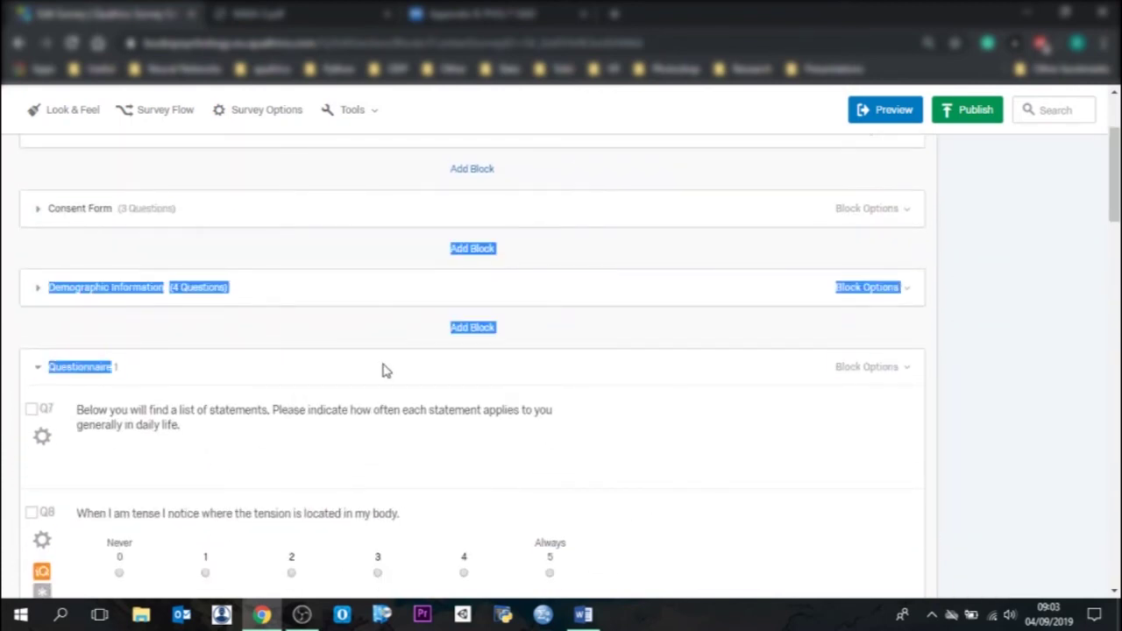
{"action": "left_click", "coordinate": [194, 422]}
{"action": "key", "text": "ctrl+a"}
{"action": "key", "text": "ctrl+c"}
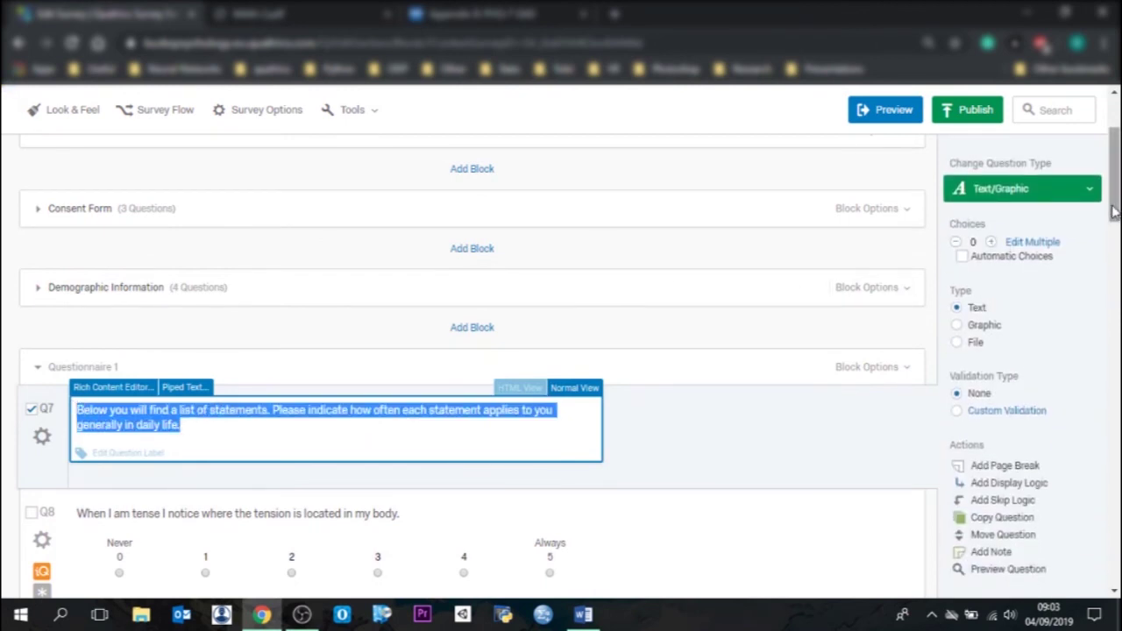
Step: Change the new question after the page break to the Descriptive Text type
{"action": "left_click_drag", "start_coordinate": [1114, 210], "coordinate": [1105, 394]}
{"action": "left_click", "coordinate": [485, 359]}
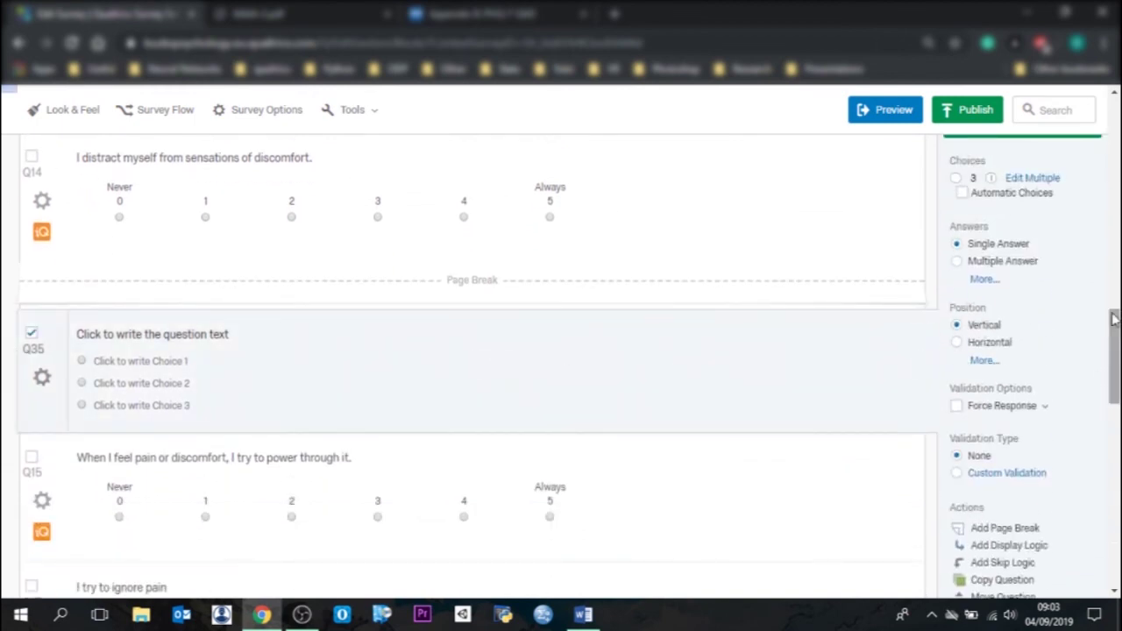
{"action": "scroll", "coordinate": [1112, 321], "scroll_direction": "up", "scroll_amount": 2}
{"action": "left_click", "coordinate": [1044, 282]}
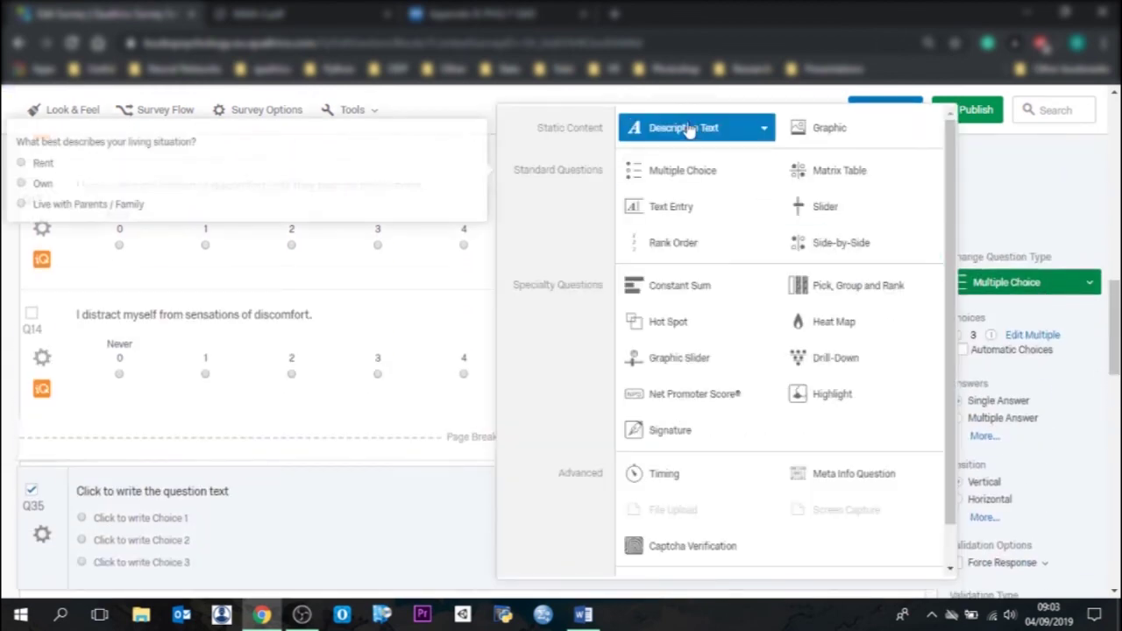
{"action": "left_click", "coordinate": [679, 128]}
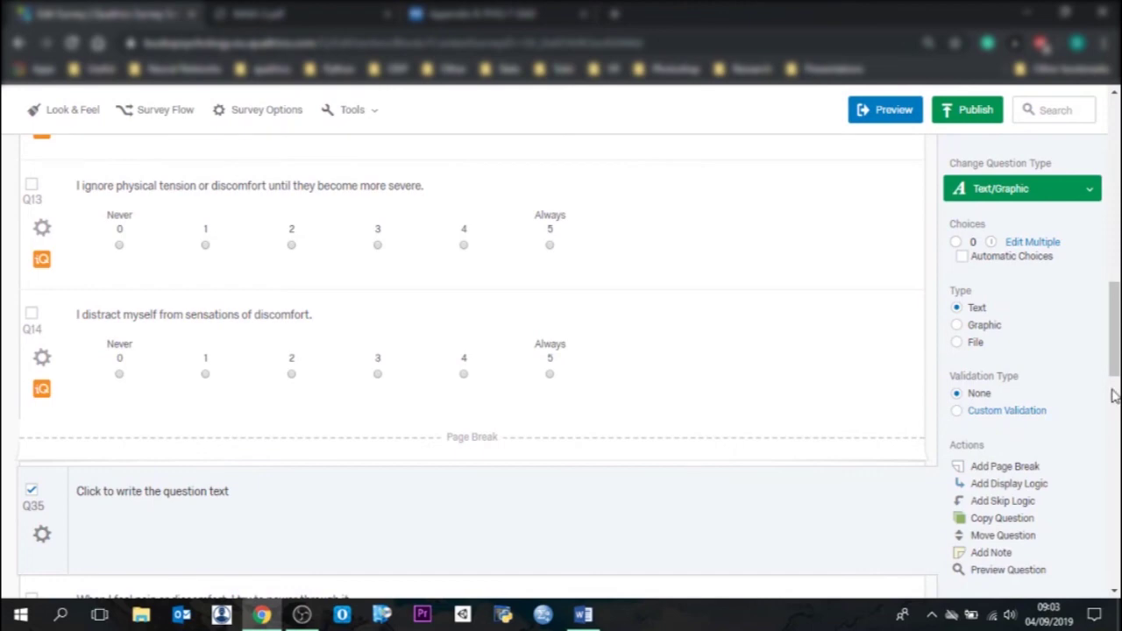
Step: Replace the new item's placeholder question text with the copied questionnaire instructions
{"action": "scroll", "coordinate": [1112, 399], "scroll_direction": "down", "scroll_amount": 2}
{"action": "left_click", "coordinate": [221, 277]}
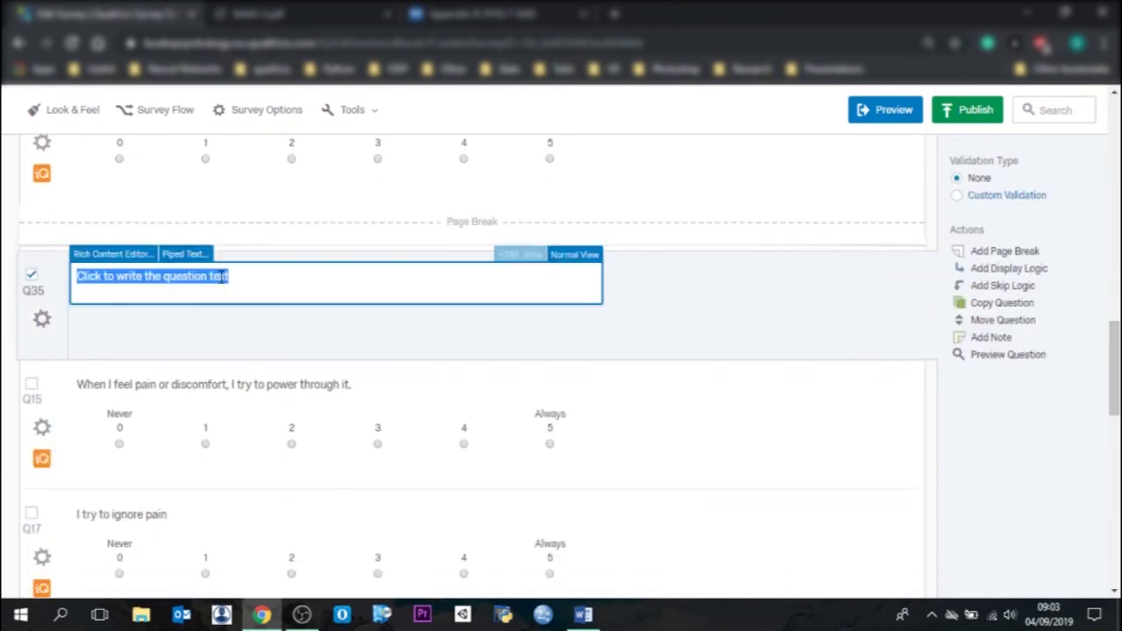
{"action": "key", "text": "ctrl+v"}
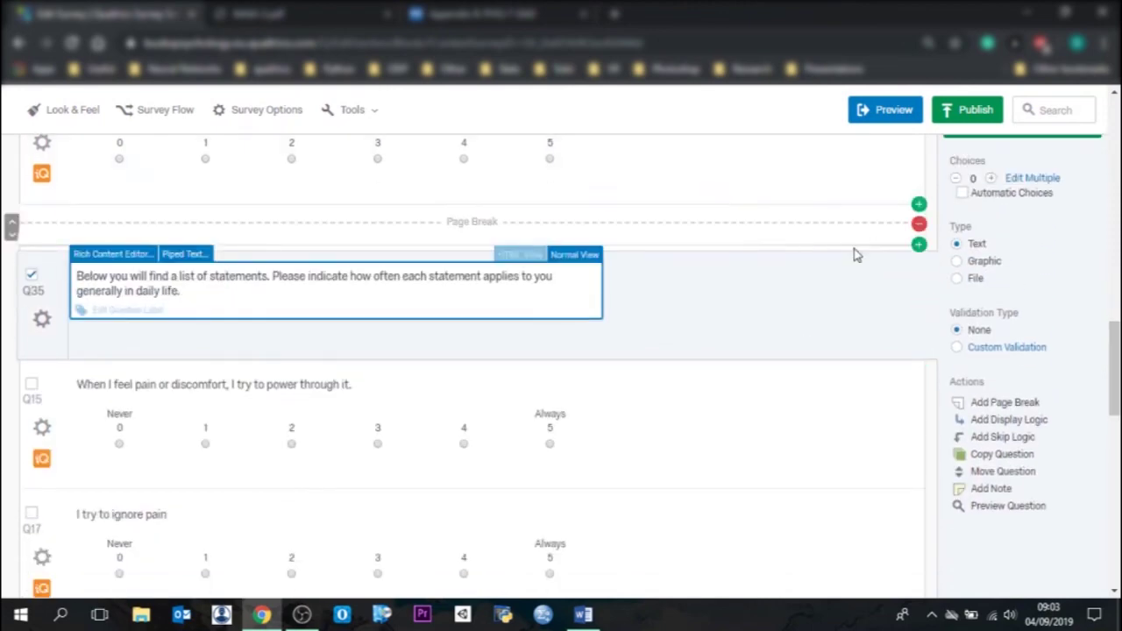
{"action": "left_click", "coordinate": [855, 354]}
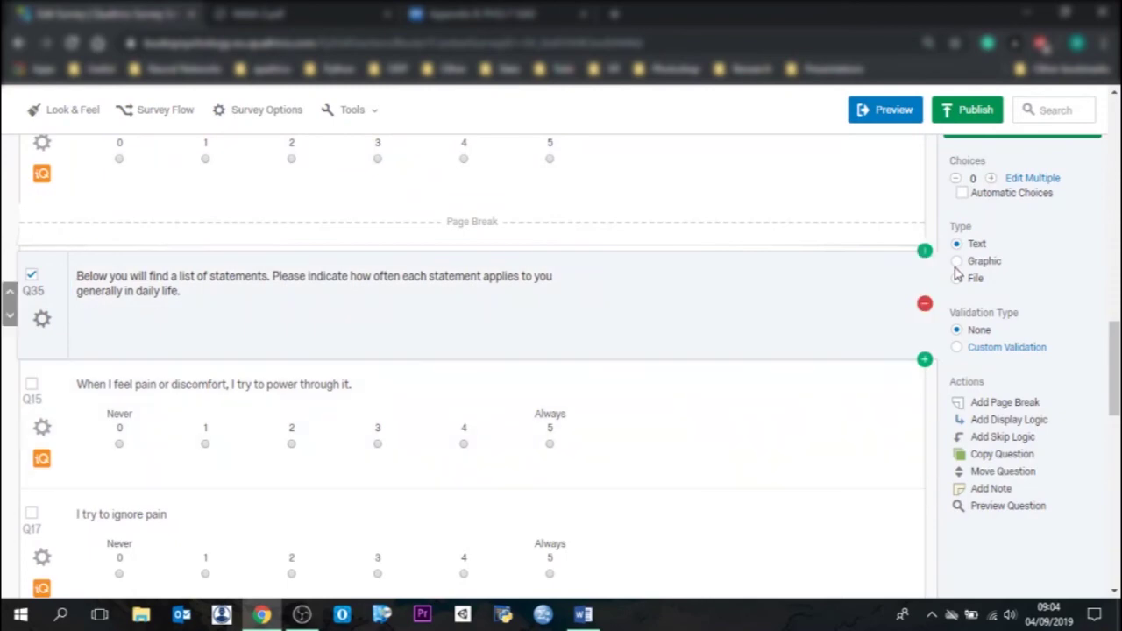
{"action": "scroll", "coordinate": [1097, 283], "scroll_direction": "up", "scroll_amount": 7}
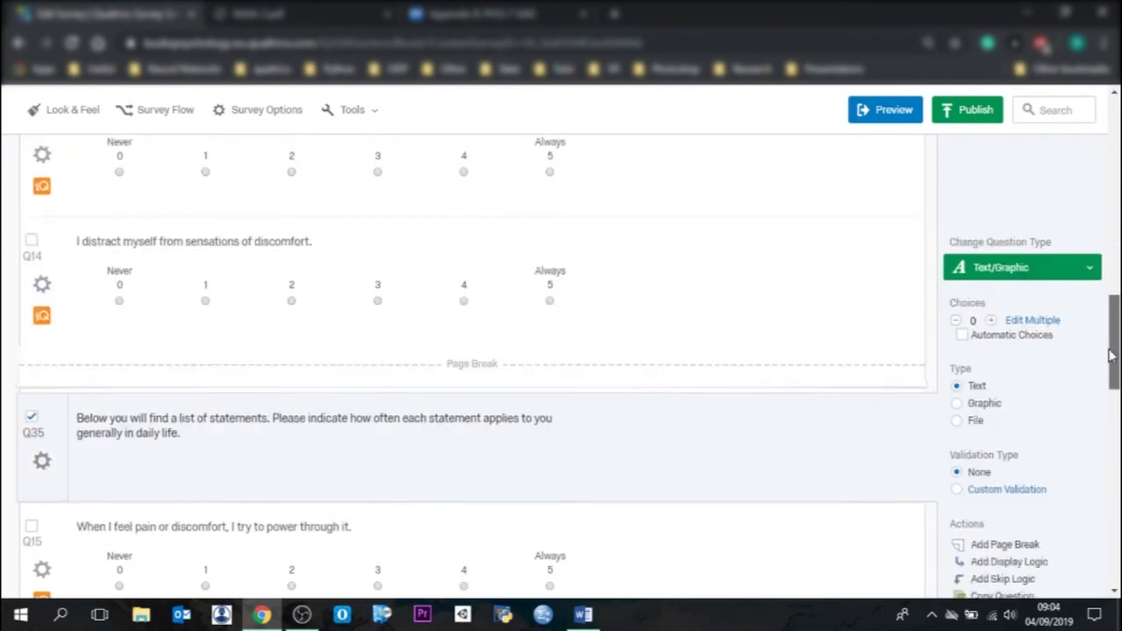
Step: Open the Advanced Randomisation setup for the Questionnaire 1 block
{"action": "scroll", "coordinate": [1096, 276], "scroll_direction": "up", "scroll_amount": 1}
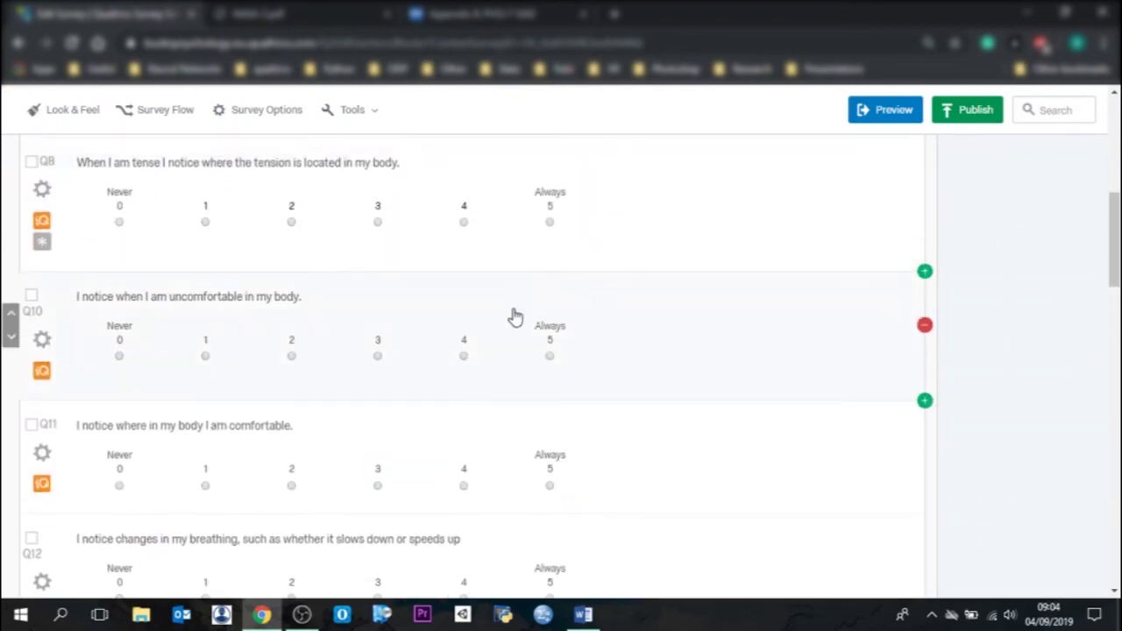
{"action": "left_click_drag", "start_coordinate": [1107, 249], "coordinate": [1091, 201]}
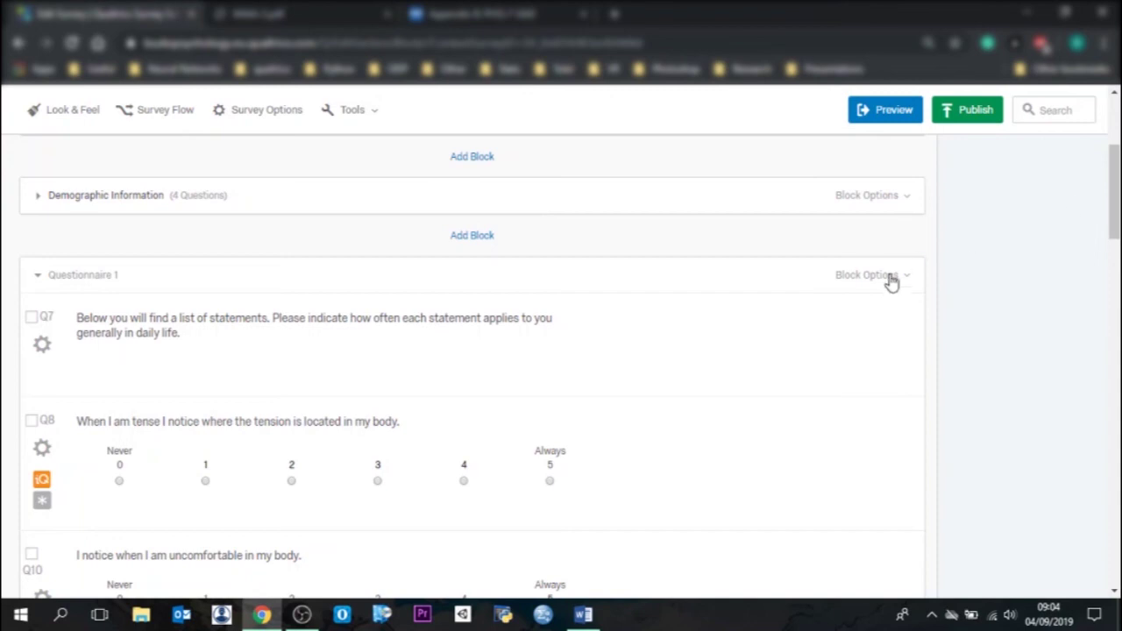
{"action": "left_click", "coordinate": [888, 285]}
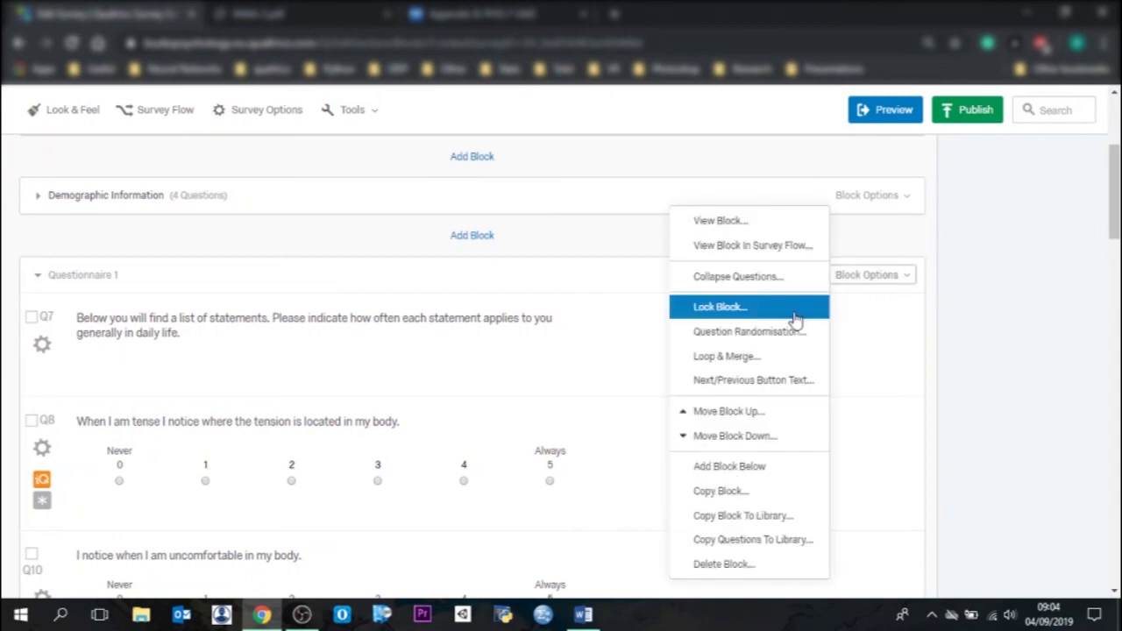
{"action": "left_click", "coordinate": [787, 333]}
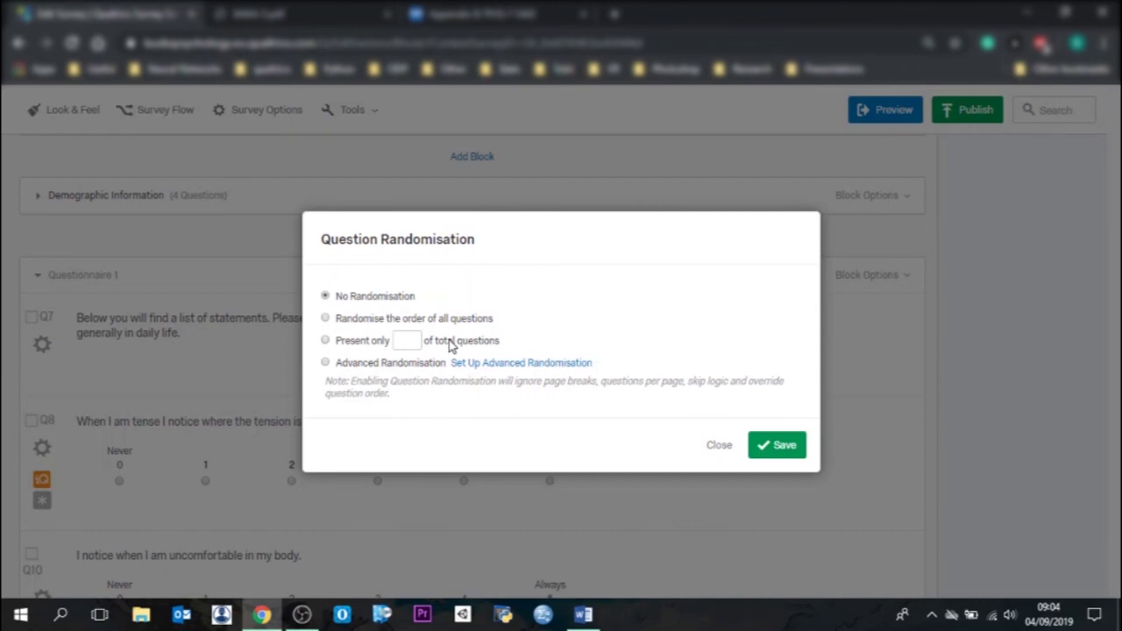
{"action": "left_click", "coordinate": [475, 365]}
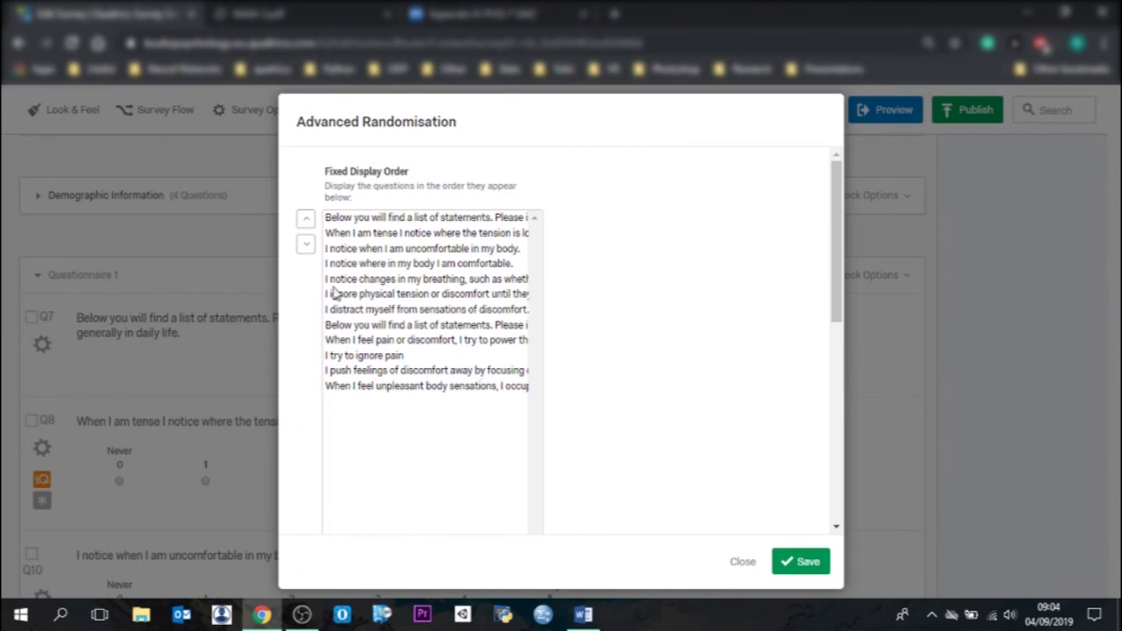
Step: Set all Questionnaire 1 statements to be randomised, keeping both instruction items in fixed positions, and save the block's randomisation
{"action": "left_click", "coordinate": [342, 221]}
{"action": "left_click", "coordinate": [382, 303], "text": "ctrl"}
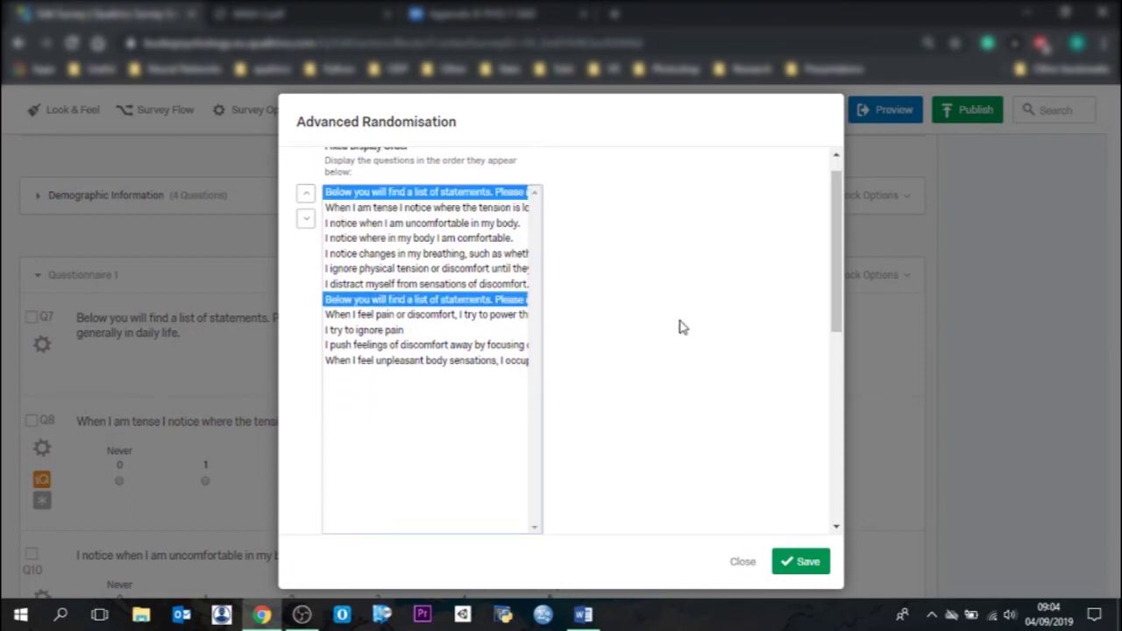
{"action": "left_click", "coordinate": [421, 210]}
{"action": "left_click_drag", "start_coordinate": [421, 210], "coordinate": [412, 282]}
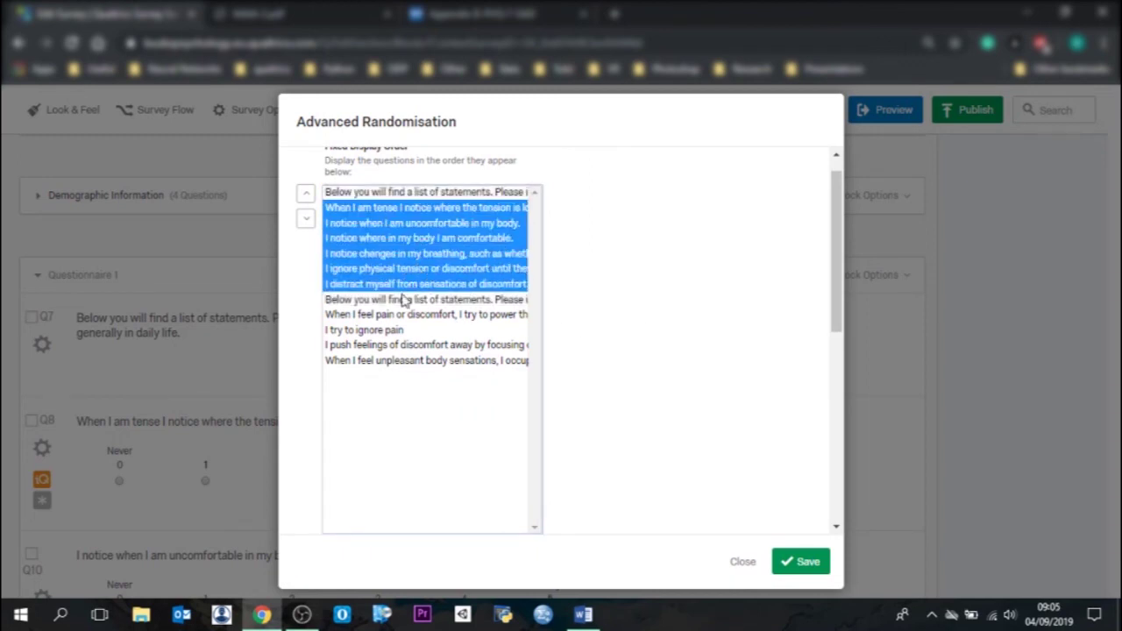
{"action": "left_click_drag", "start_coordinate": [384, 320], "coordinate": [382, 372]}
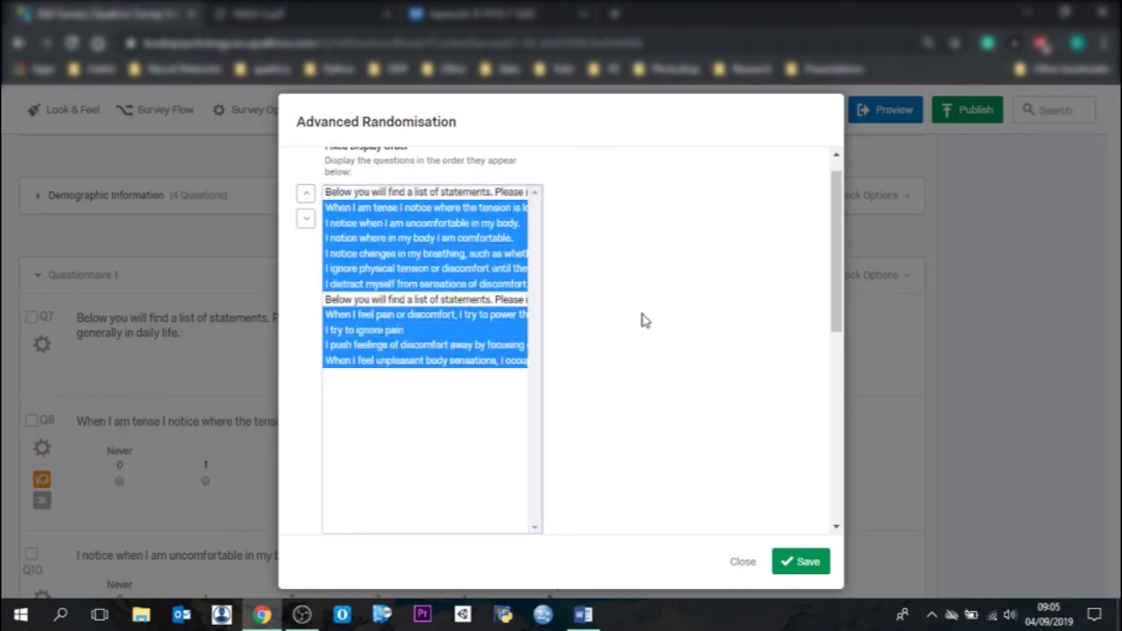
{"action": "scroll", "coordinate": [834, 202], "scroll_direction": "up", "scroll_amount": 1}
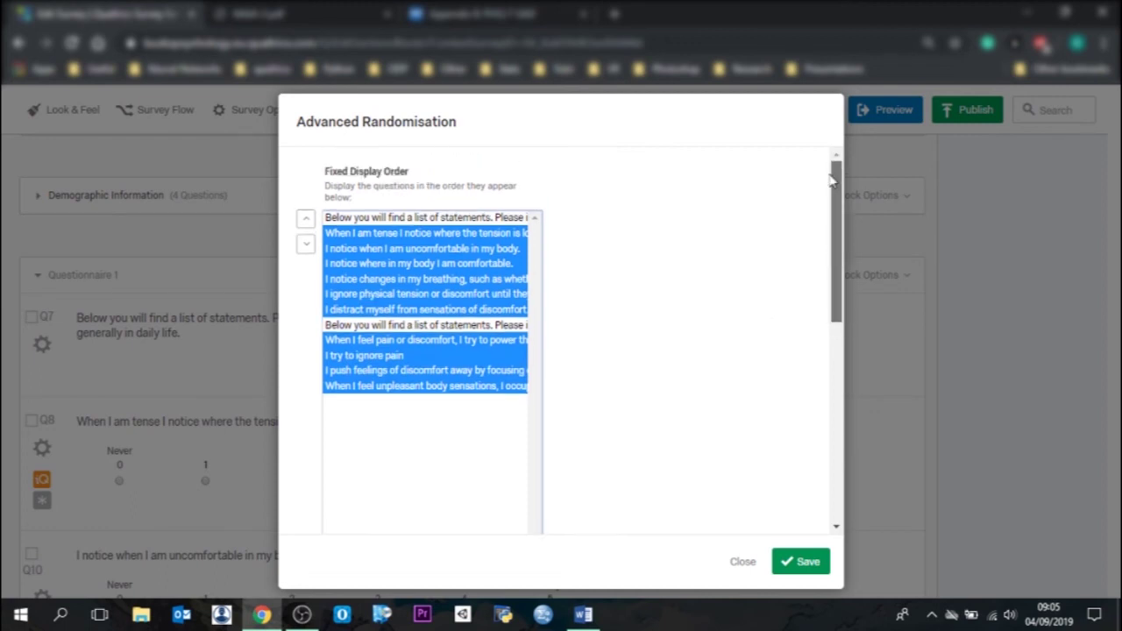
{"action": "left_click_drag", "start_coordinate": [829, 219], "coordinate": [828, 372]}
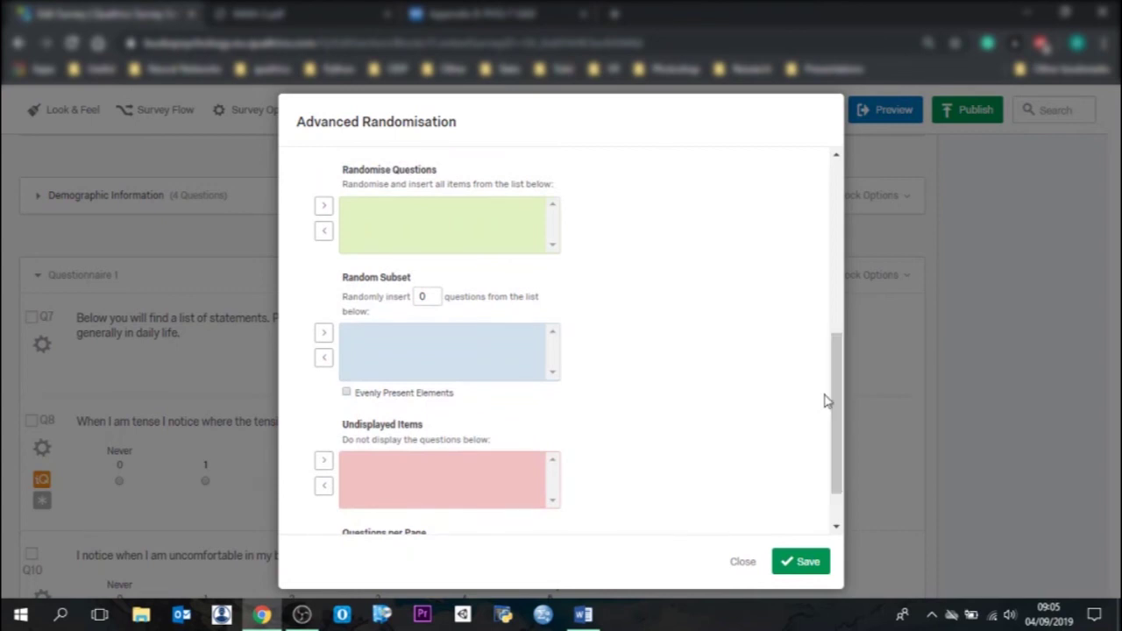
{"action": "left_click", "coordinate": [324, 207]}
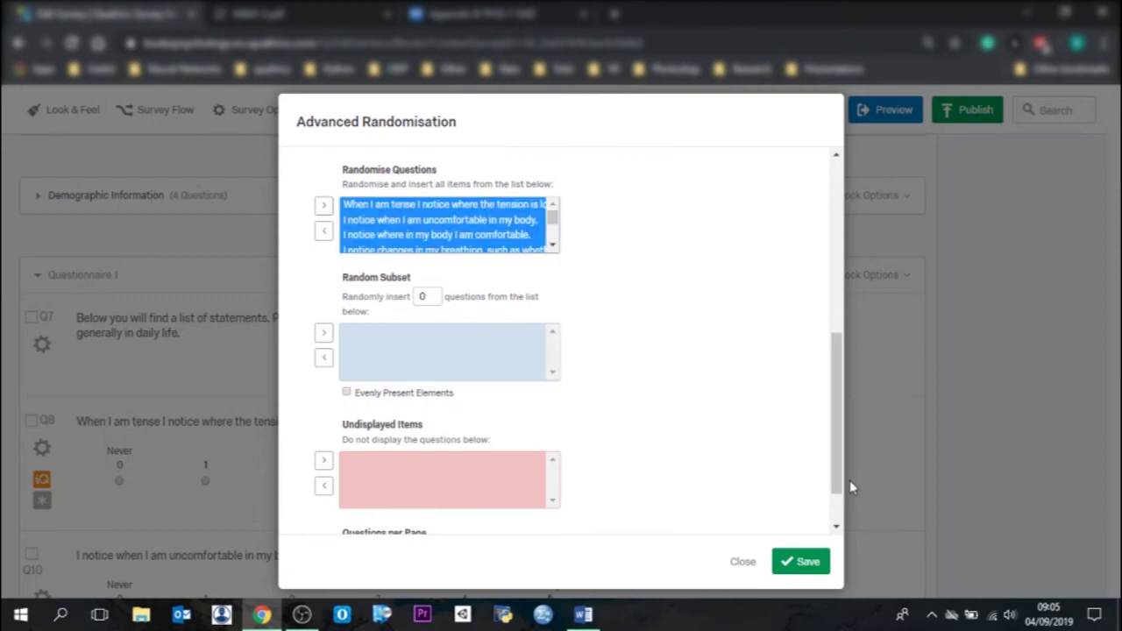
{"action": "left_click_drag", "start_coordinate": [840, 484], "coordinate": [816, 301]}
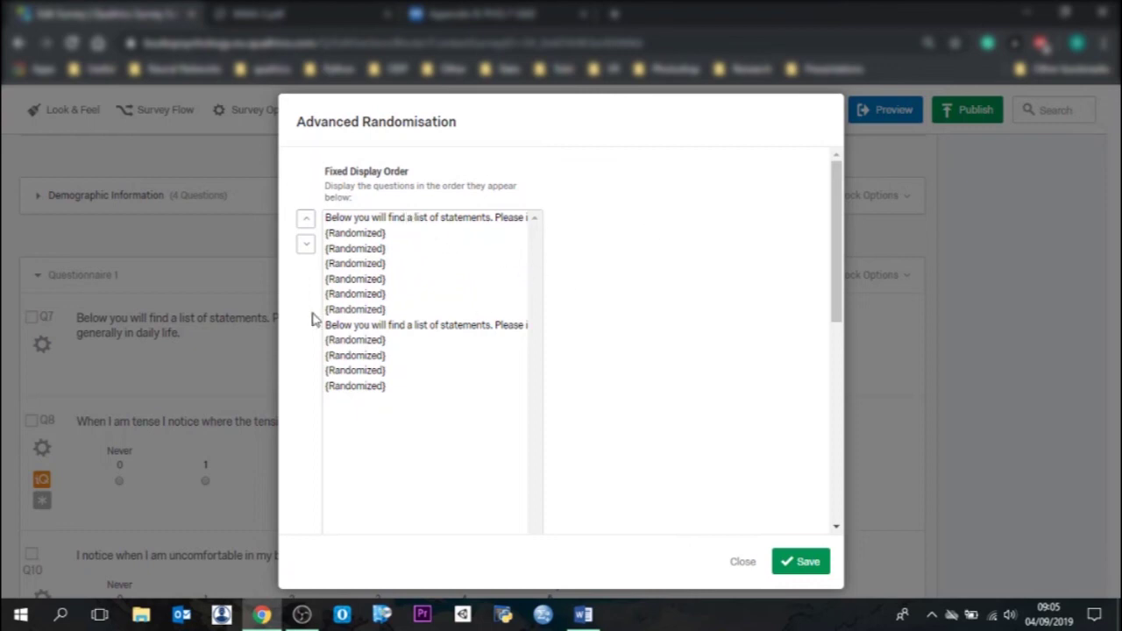
{"action": "left_click", "coordinate": [813, 565]}
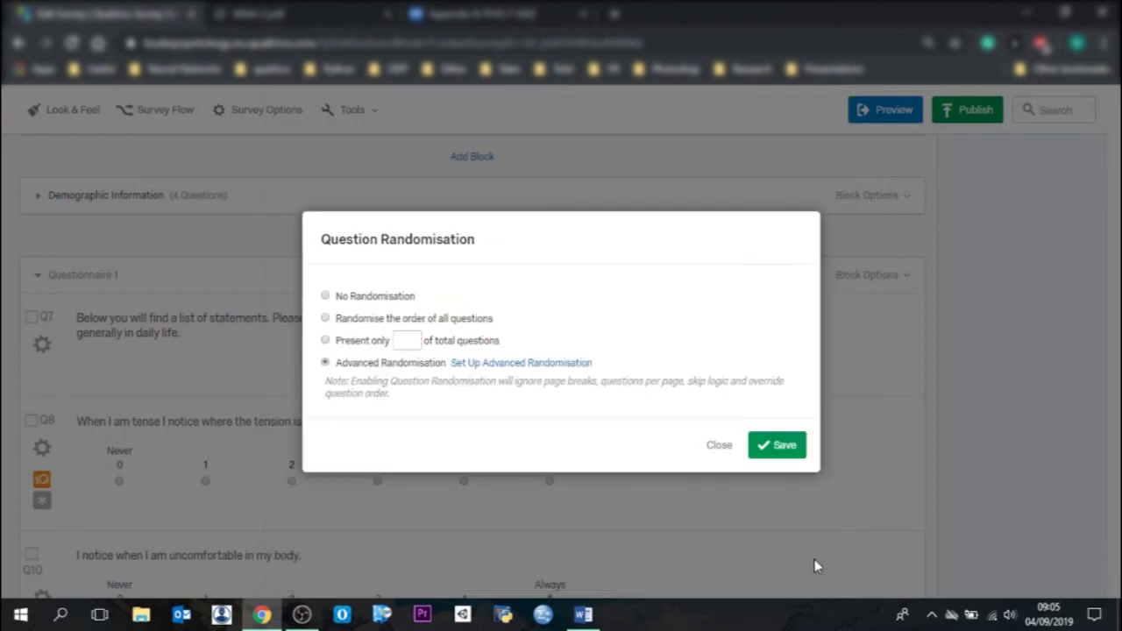
{"action": "left_click", "coordinate": [777, 446]}
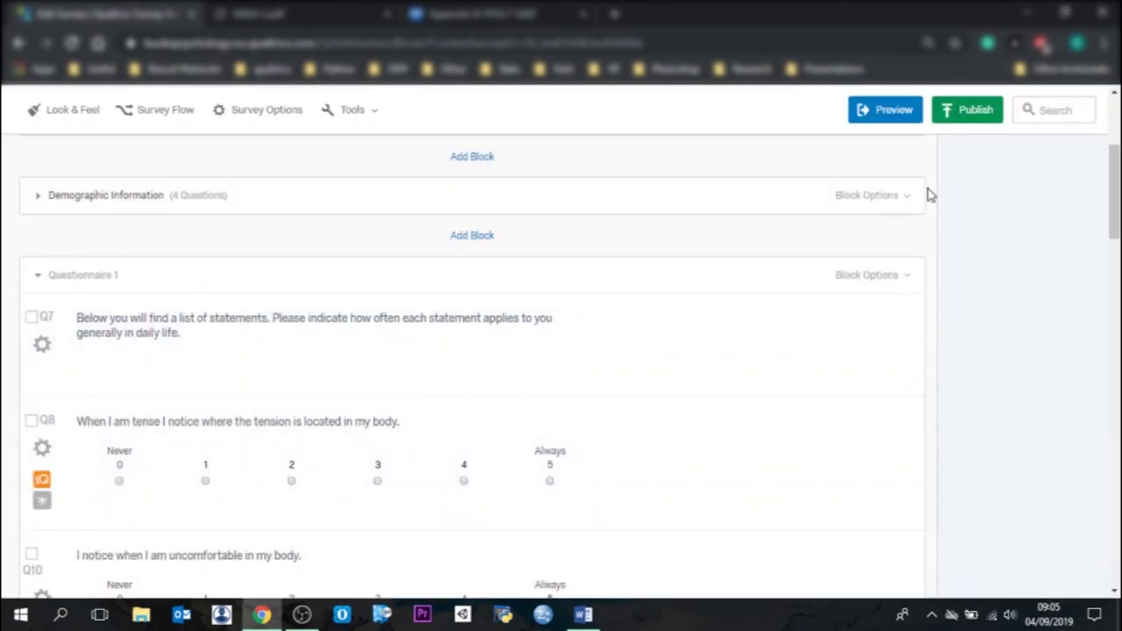
Step: Preview the survey and advance through the consent, demographic and pet questions to Questionnaire 1, entering "dsf" as the pet answer
{"action": "left_click", "coordinate": [883, 121]}
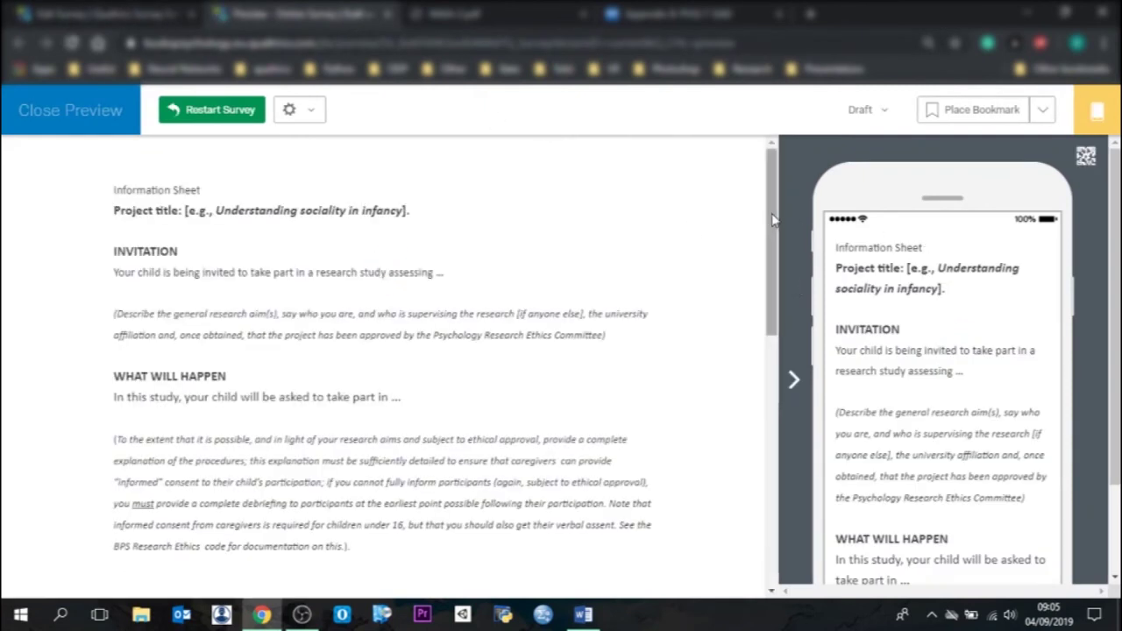
{"action": "left_click_drag", "start_coordinate": [773, 216], "coordinate": [782, 433]}
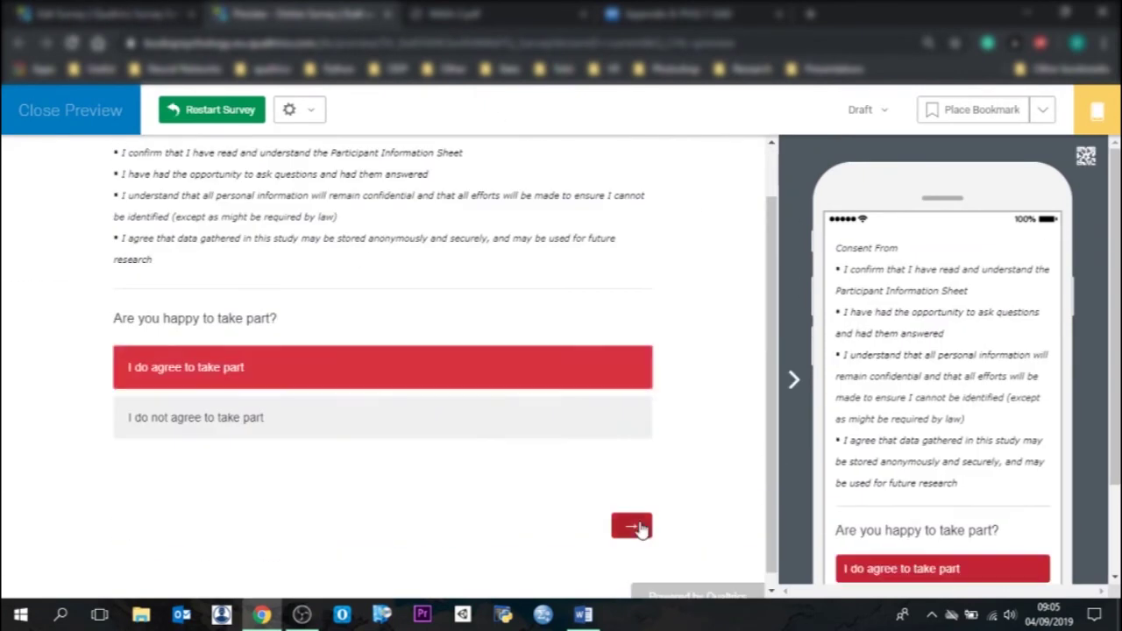
{"action": "left_click", "coordinate": [631, 526]}
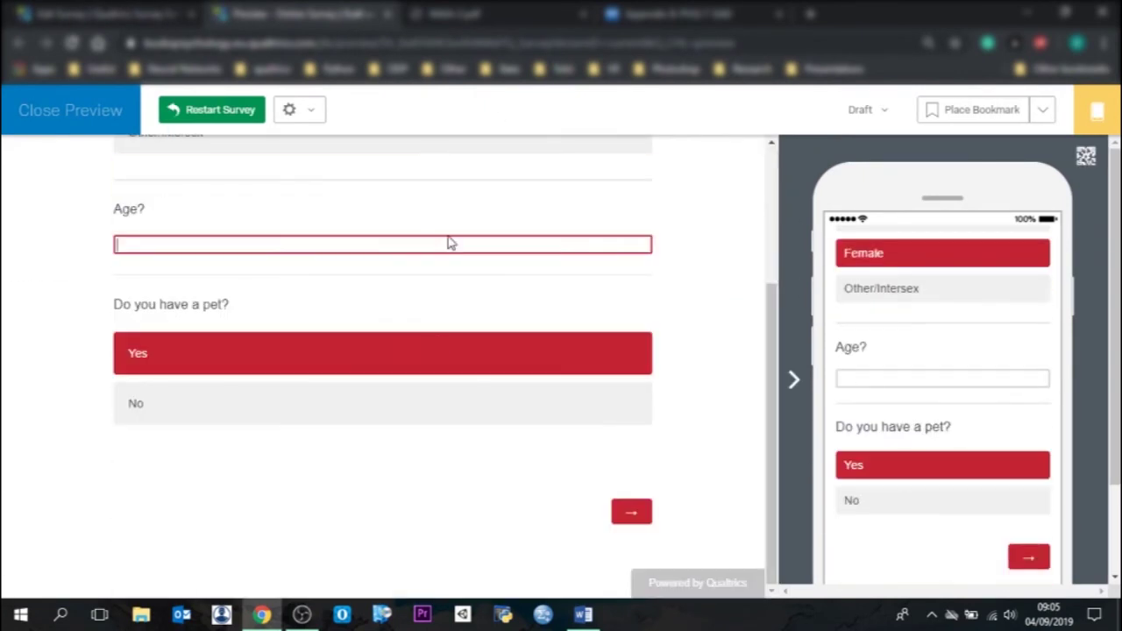
{"action": "key", "text": "Return"}
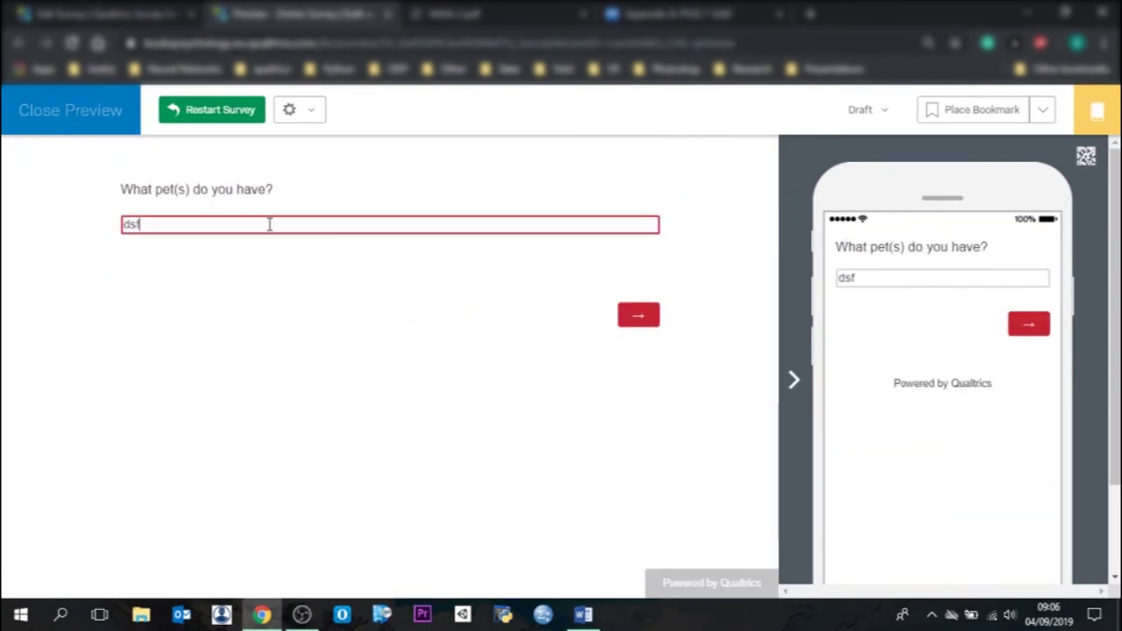
{"action": "left_click", "coordinate": [649, 314]}
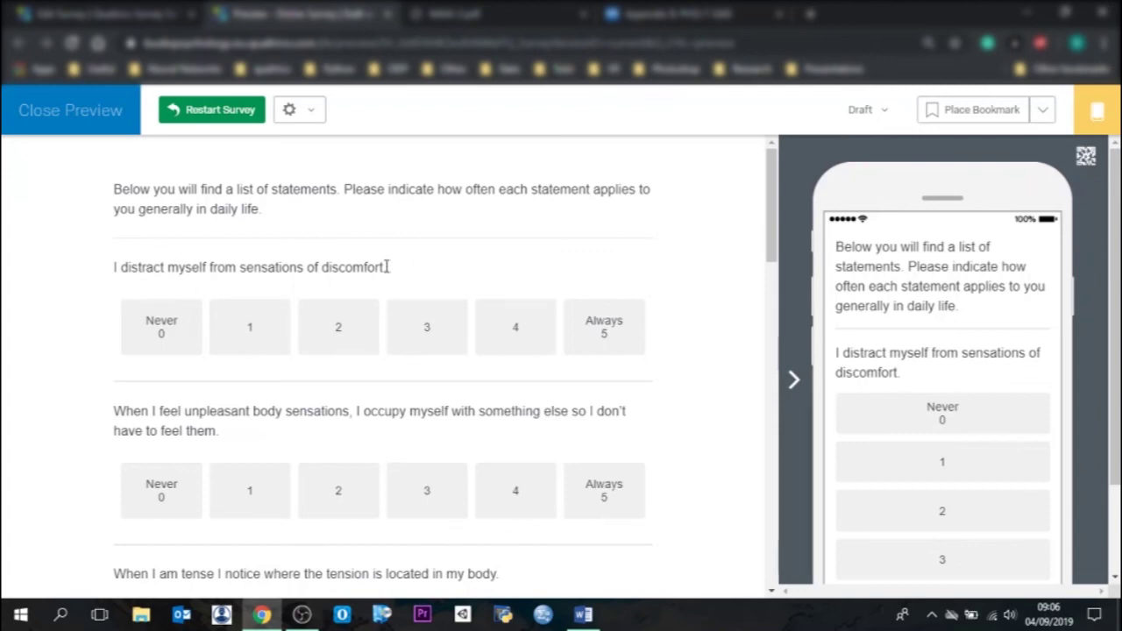
Step: Examine the question order in the previewed Questionnaire 1, continue to the end of Questionnaire 2, and close the preview
{"action": "left_click", "coordinate": [107, 12]}
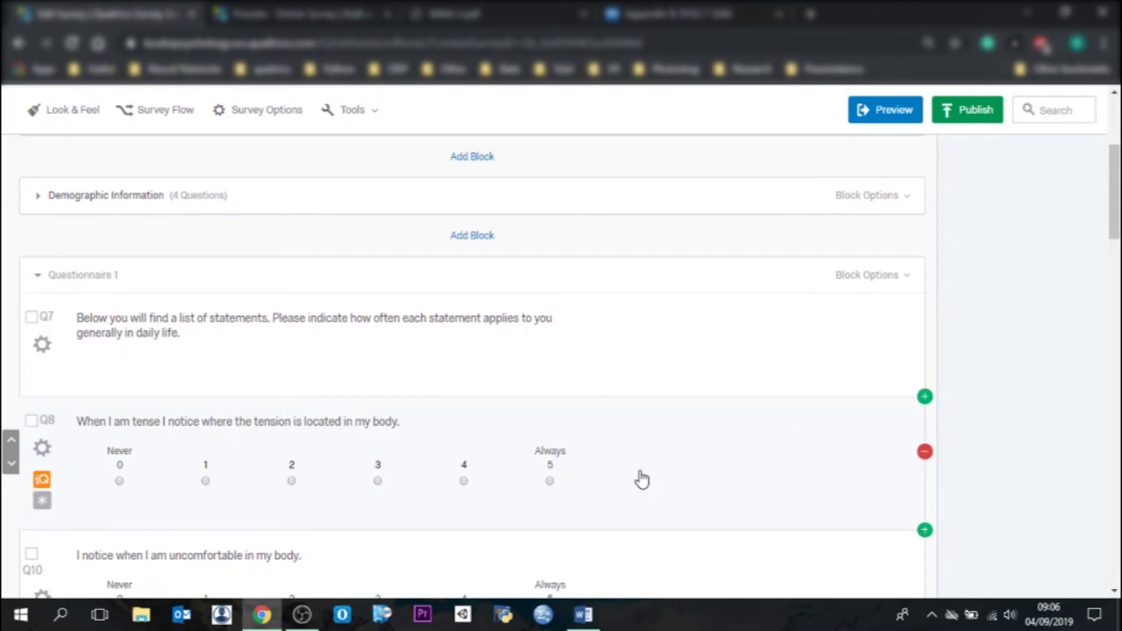
{"action": "left_click", "coordinate": [280, 14]}
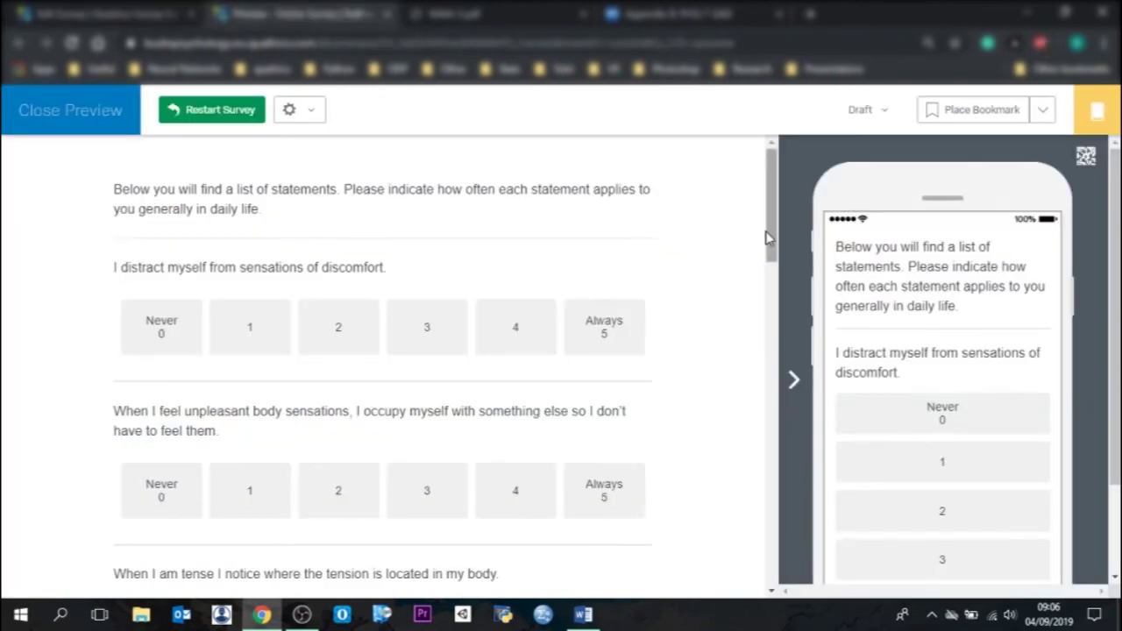
{"action": "left_click_drag", "start_coordinate": [769, 239], "coordinate": [770, 561]}
{"action": "left_click", "coordinate": [631, 523]}
{"action": "left_click", "coordinate": [294, 355]}
{"action": "left_click_drag", "start_coordinate": [770, 273], "coordinate": [769, 546]}
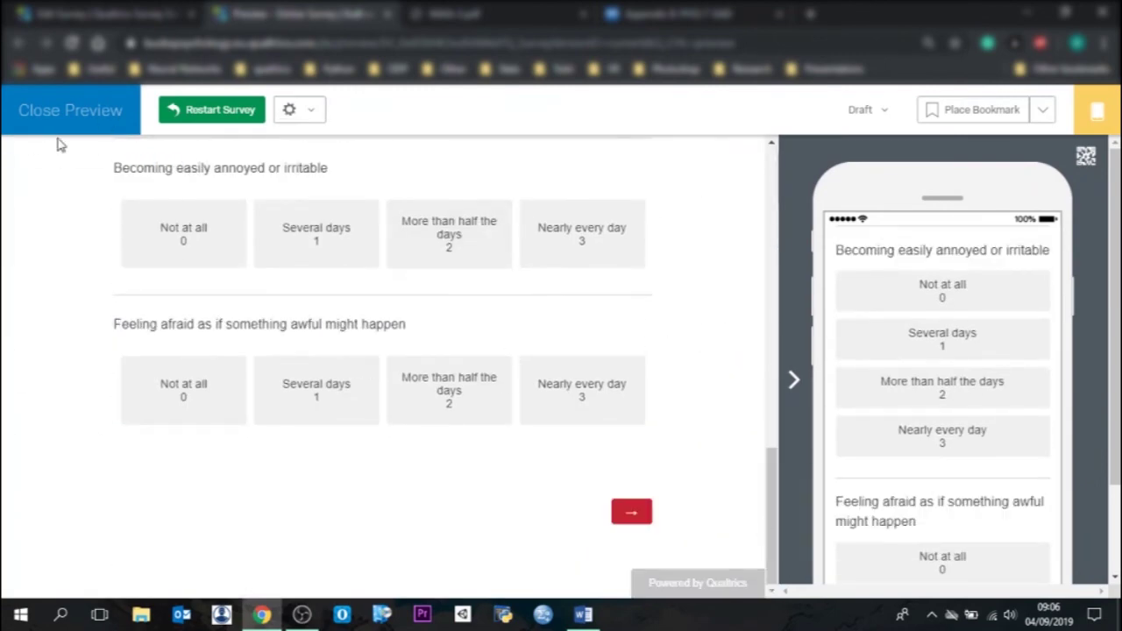
{"action": "left_click", "coordinate": [62, 110]}
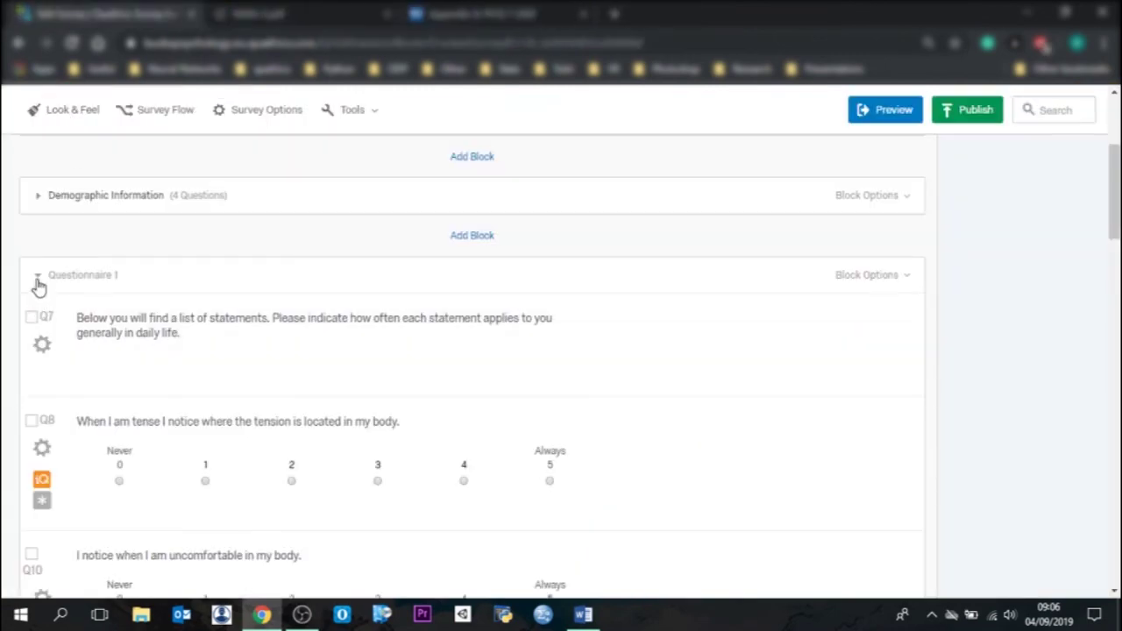
Step: Collapse the Questionnaire 1 block and open the Advanced Randomisation setup for Questionnaire 2
{"action": "left_click", "coordinate": [38, 281]}
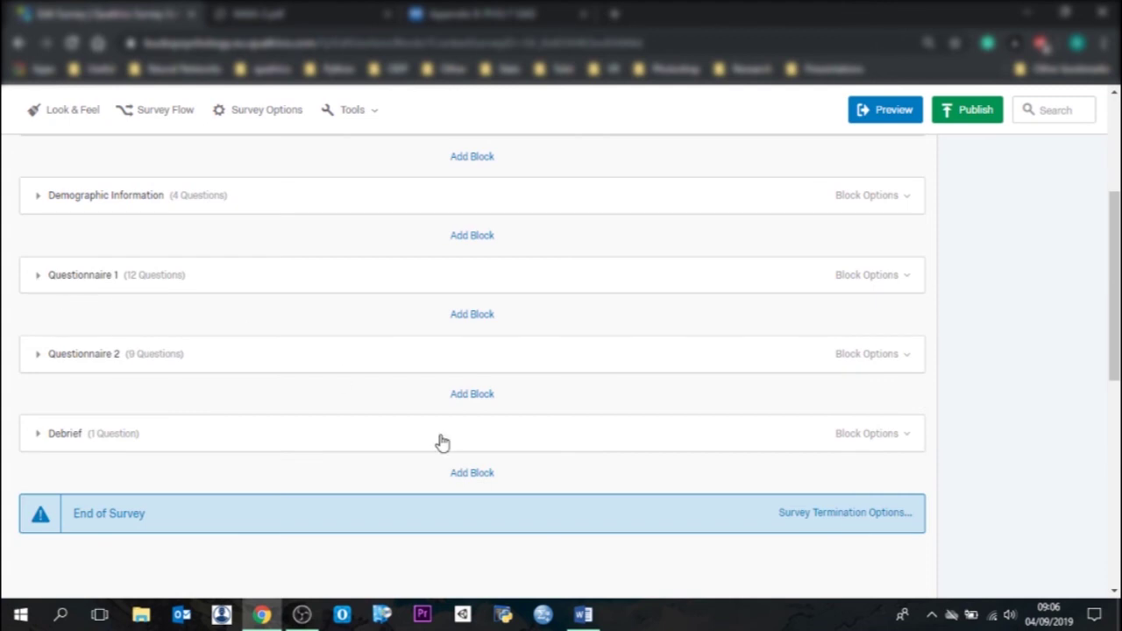
{"action": "left_click", "coordinate": [893, 354]}
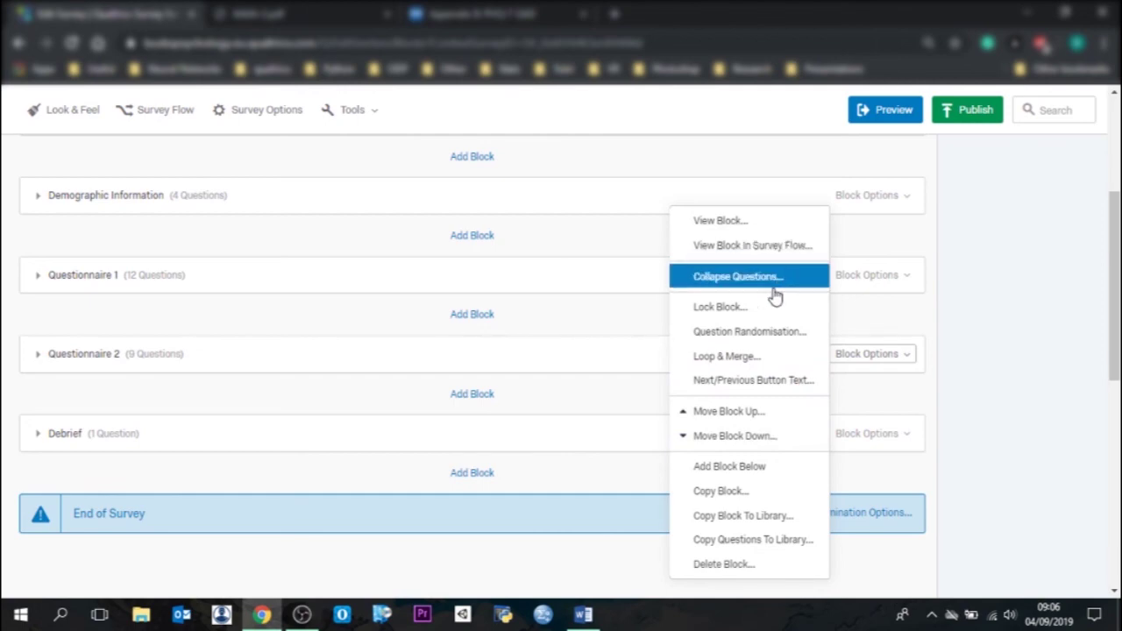
{"action": "left_click", "coordinate": [769, 332]}
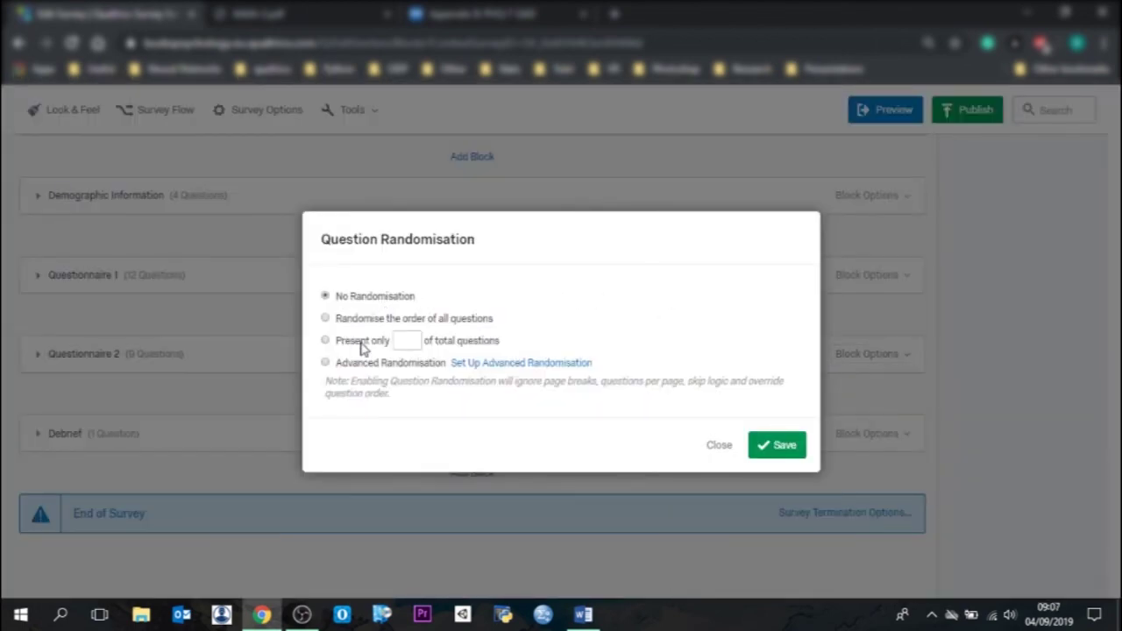
{"action": "left_click", "coordinate": [494, 365]}
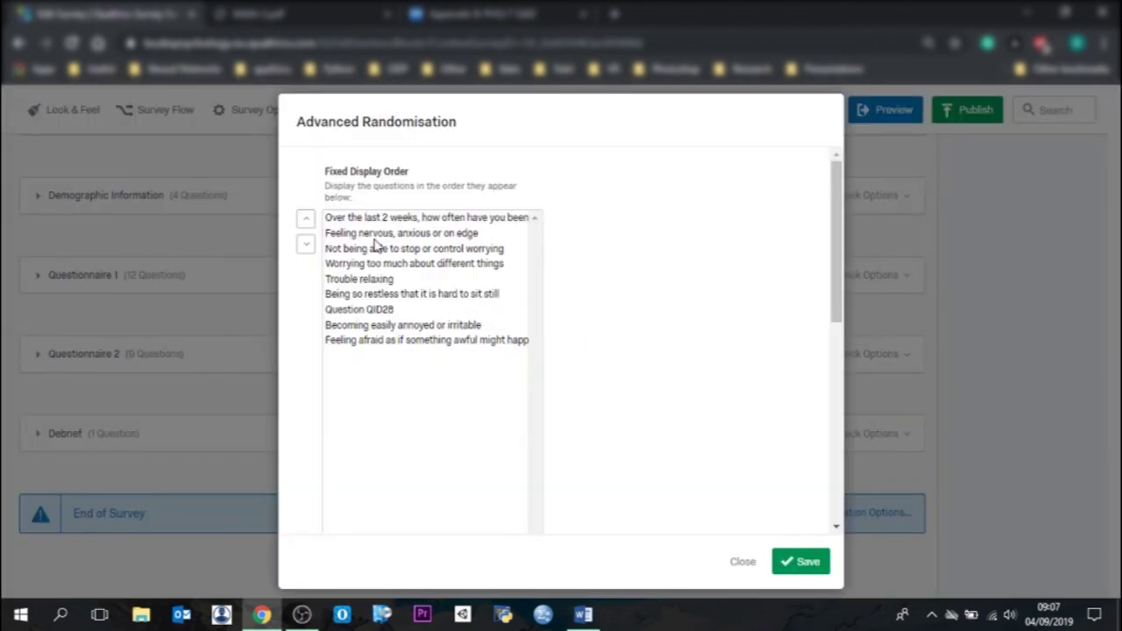
Step: Select the Questionnaire 2 items one by one in the fixed display order, leaving out the introductory "Over the last 2 weeks" item
{"action": "left_click_drag", "start_coordinate": [374, 238], "coordinate": [375, 321]}
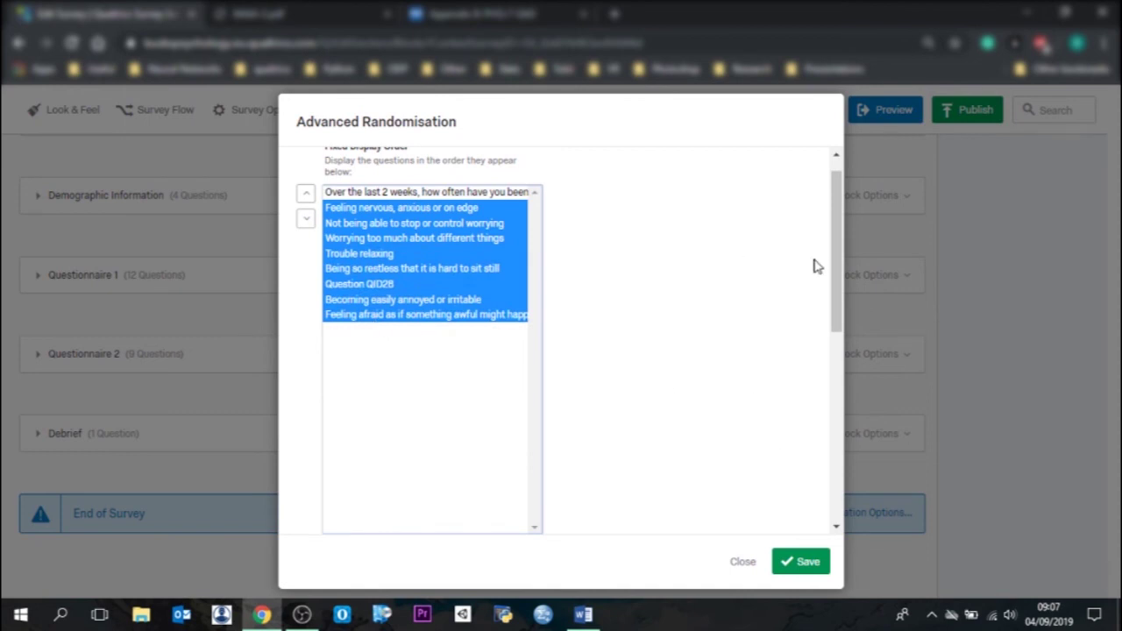
{"action": "left_click_drag", "start_coordinate": [474, 330], "coordinate": [459, 305]}
{"action": "left_click", "coordinate": [460, 228]}
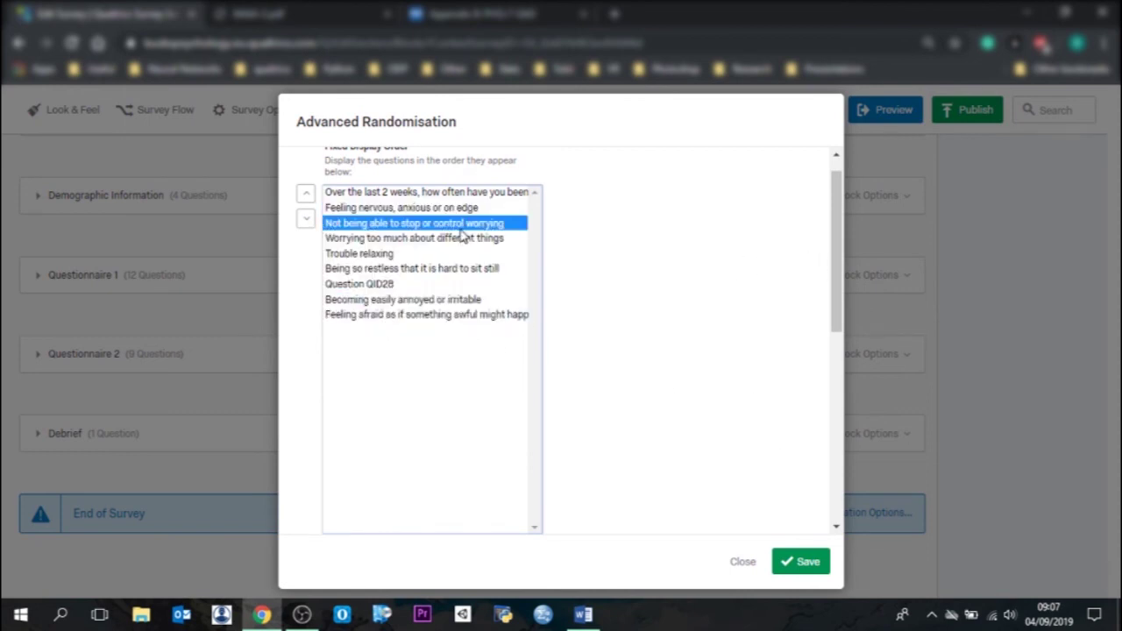
{"action": "left_click", "coordinate": [376, 271]}
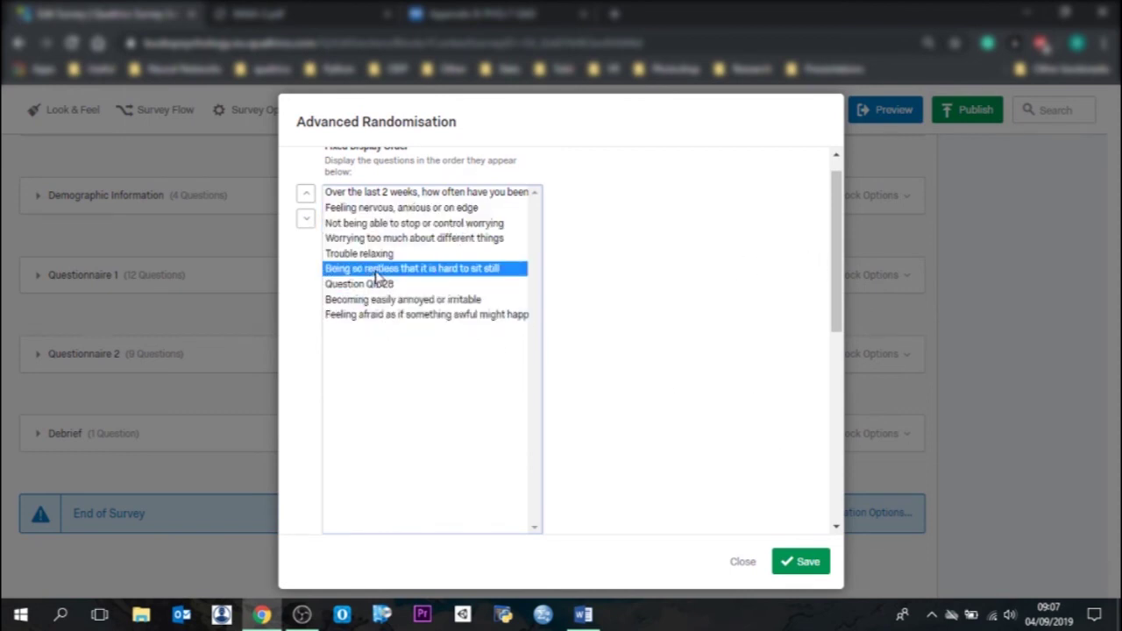
{"action": "left_click", "coordinate": [369, 241]}
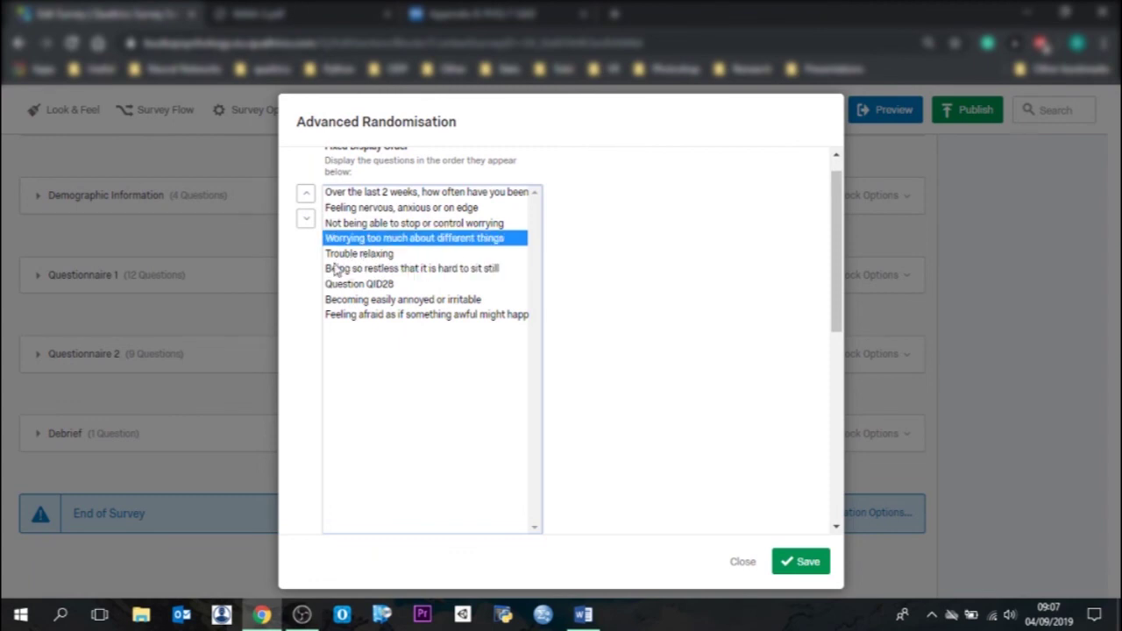
{"action": "left_click", "coordinate": [354, 270], "text": "ctrl"}
{"action": "left_click", "coordinate": [358, 299], "text": "ctrl"}
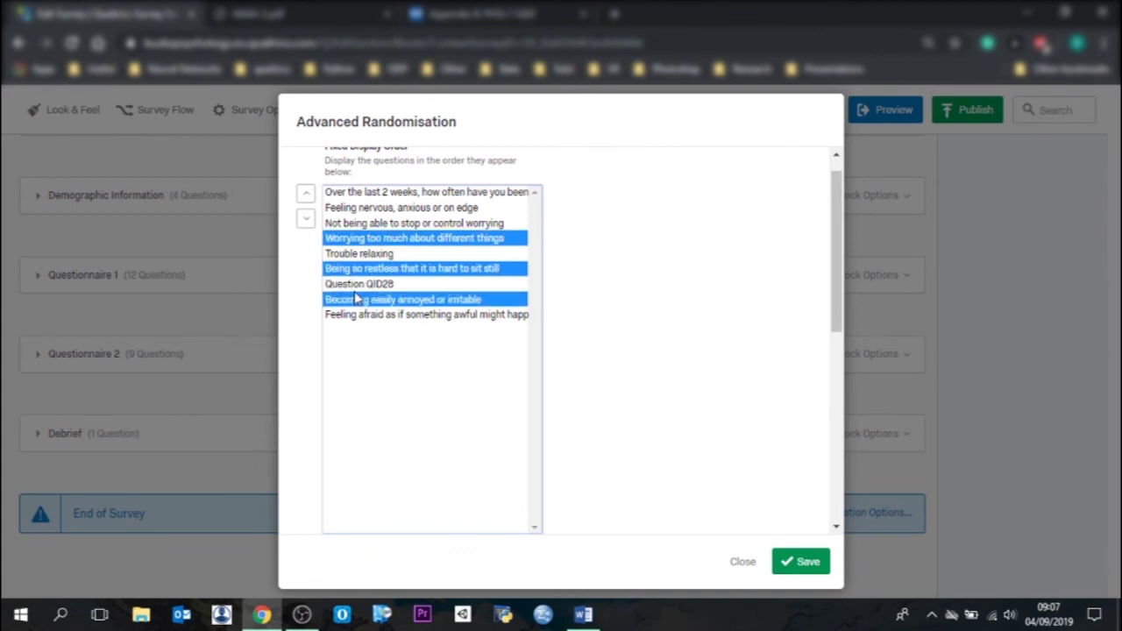
{"action": "left_click", "coordinate": [358, 284], "text": "ctrl"}
{"action": "left_click", "coordinate": [359, 314], "text": "ctrl"}
{"action": "left_click", "coordinate": [360, 254], "text": "ctrl"}
{"action": "left_click", "coordinate": [361, 223], "text": "ctrl"}
{"action": "left_click", "coordinate": [358, 211], "text": "ctrl"}
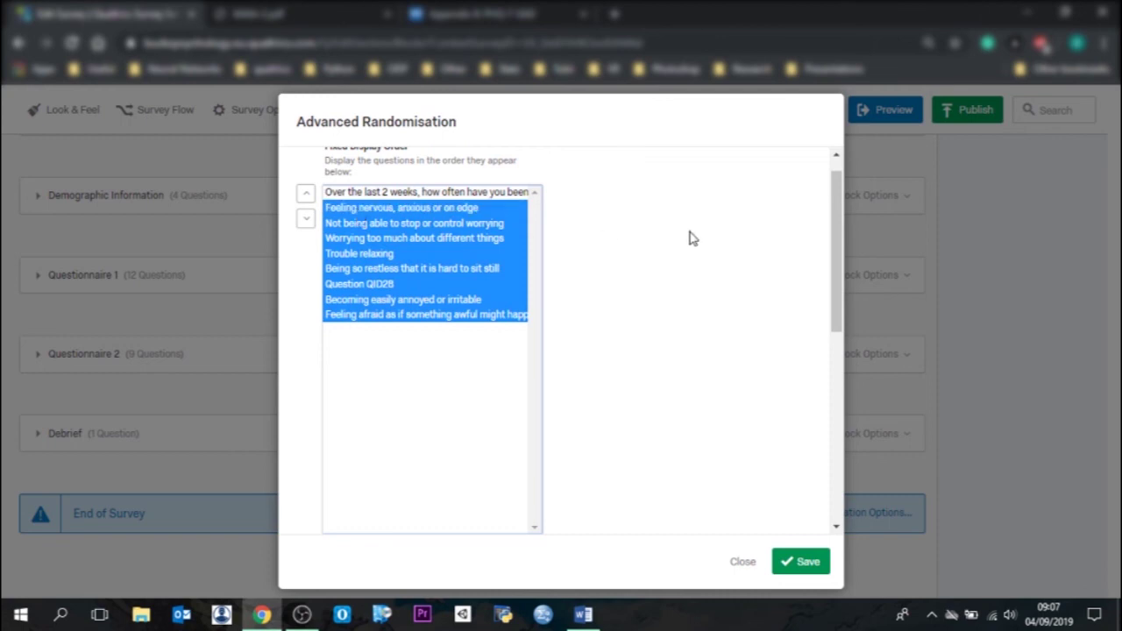
Step: Move every Questionnaire 2 item except the introductory "Over the last 2 weeks" text into the randomised questions list and save the randomisation
{"action": "left_click", "coordinate": [413, 280]}
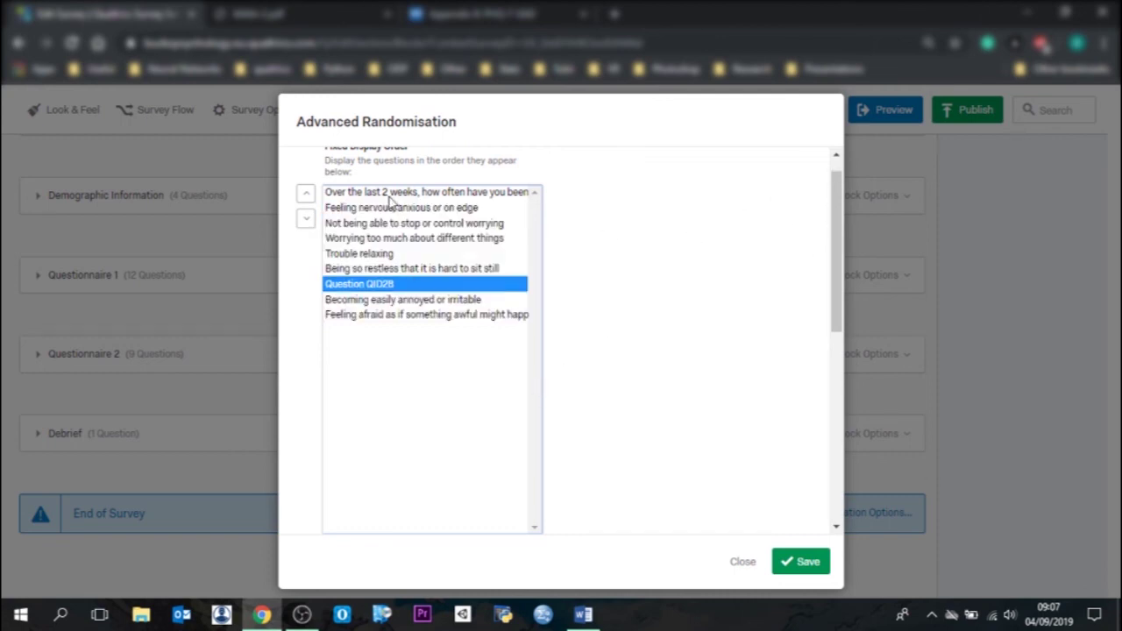
{"action": "left_click_drag", "start_coordinate": [382, 209], "coordinate": [379, 397]}
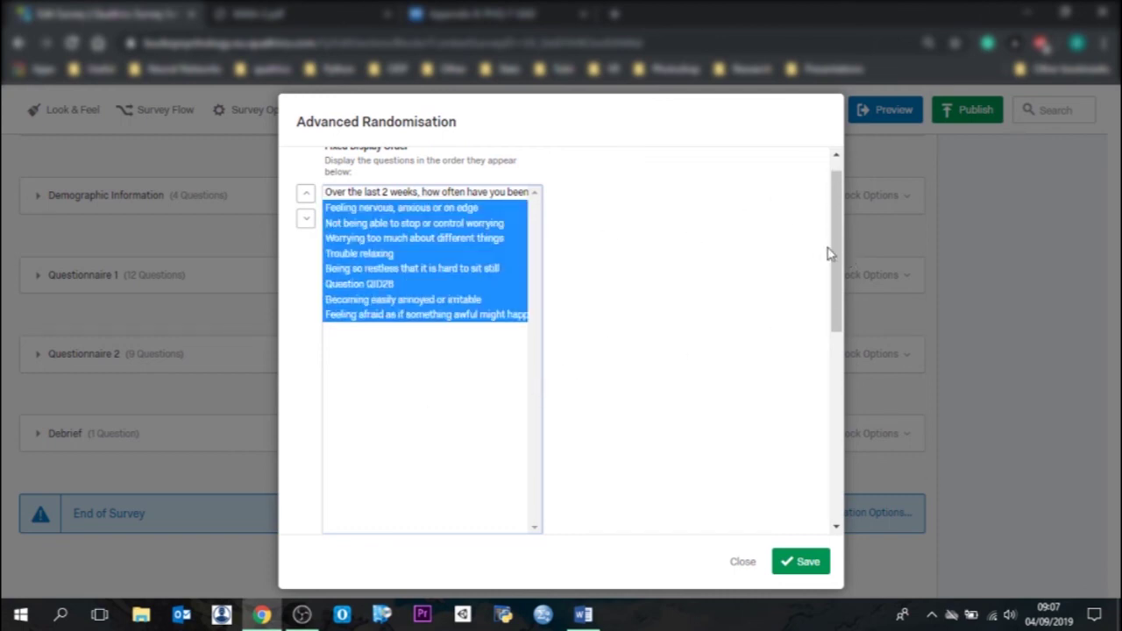
{"action": "left_click_drag", "start_coordinate": [835, 254], "coordinate": [837, 369]}
{"action": "left_click", "coordinate": [323, 322]}
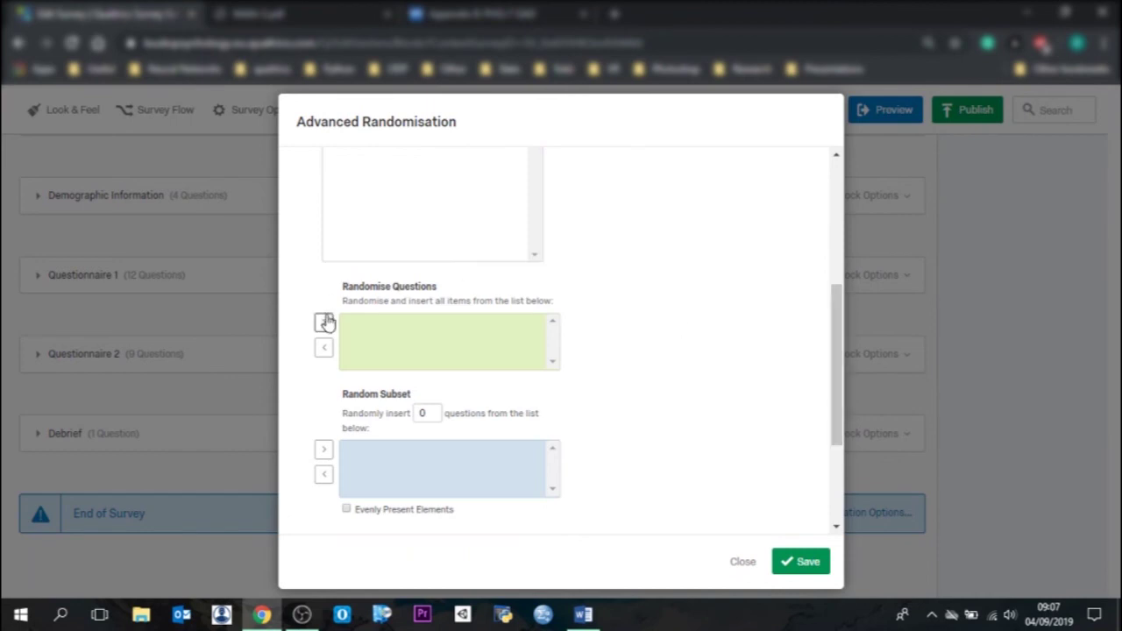
{"action": "left_click_drag", "start_coordinate": [831, 421], "coordinate": [824, 280]}
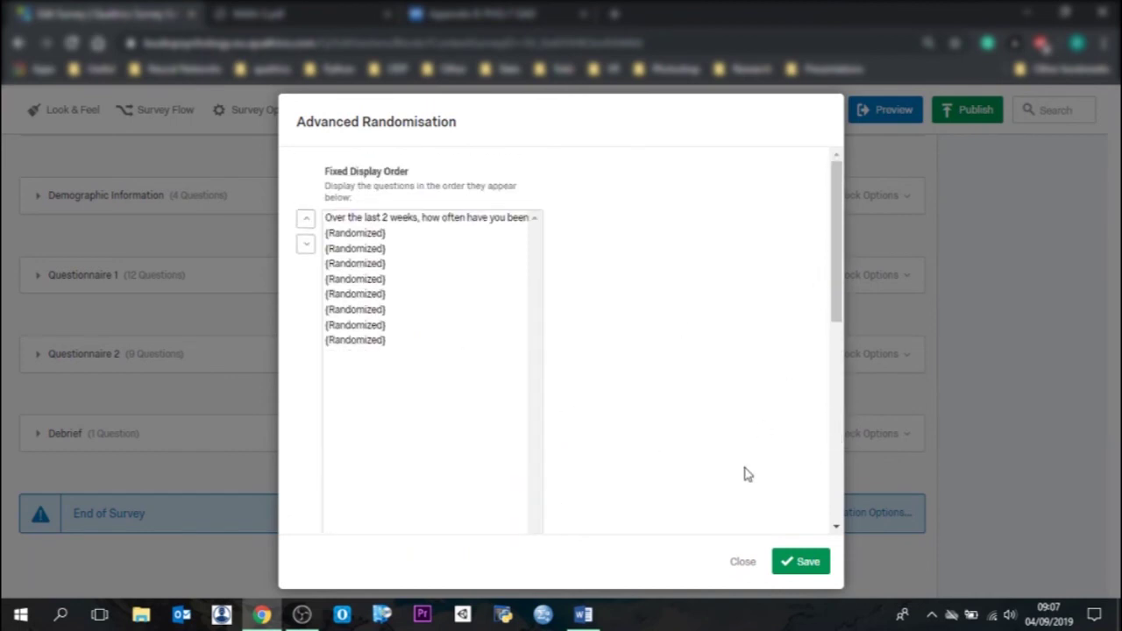
{"action": "left_click", "coordinate": [798, 557]}
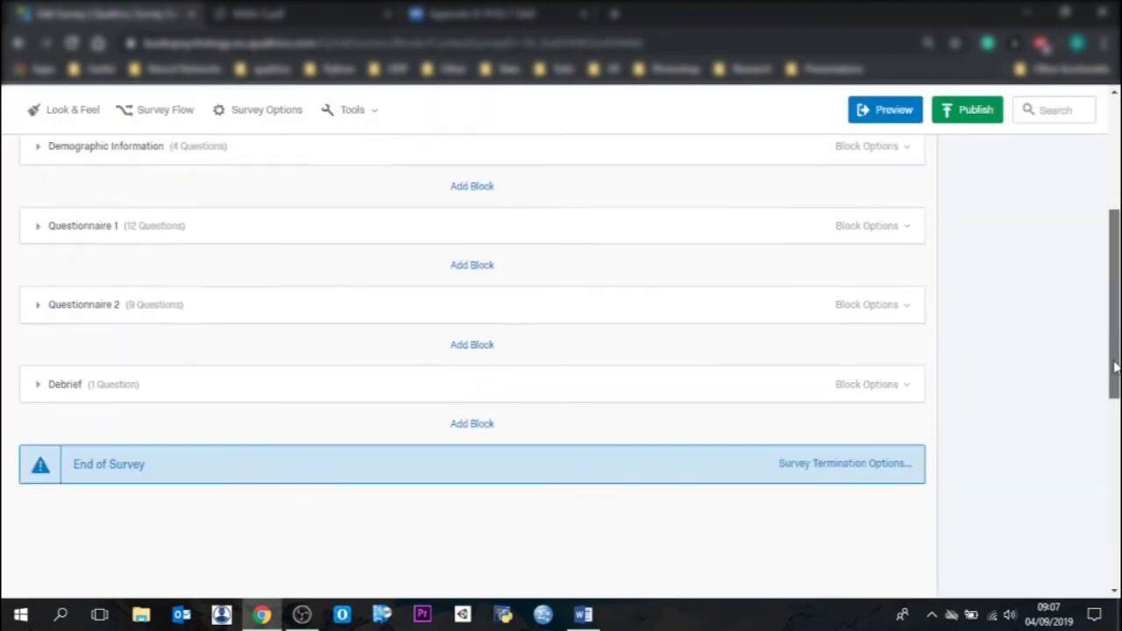
Step: Expand and collapse the Questionnaire 1 and Questionnaire 2 blocks to review which questions each contains
{"action": "scroll", "coordinate": [1082, 293], "scroll_direction": "up", "scroll_amount": 5}
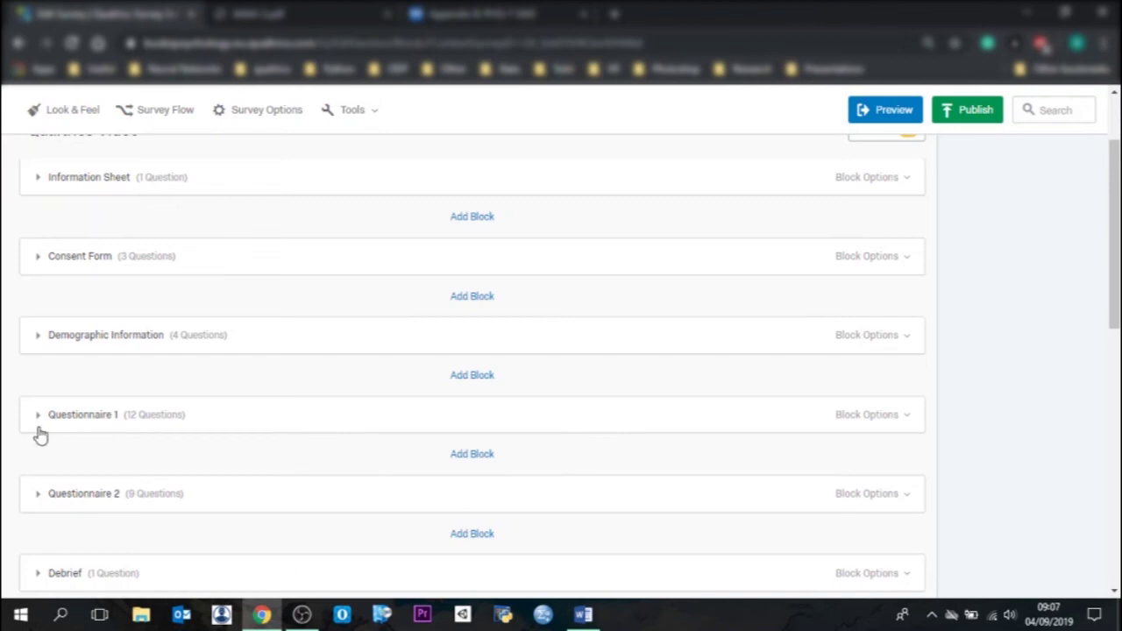
{"action": "left_click", "coordinate": [40, 497]}
{"action": "left_click", "coordinate": [40, 498]}
{"action": "left_click", "coordinate": [39, 420]}
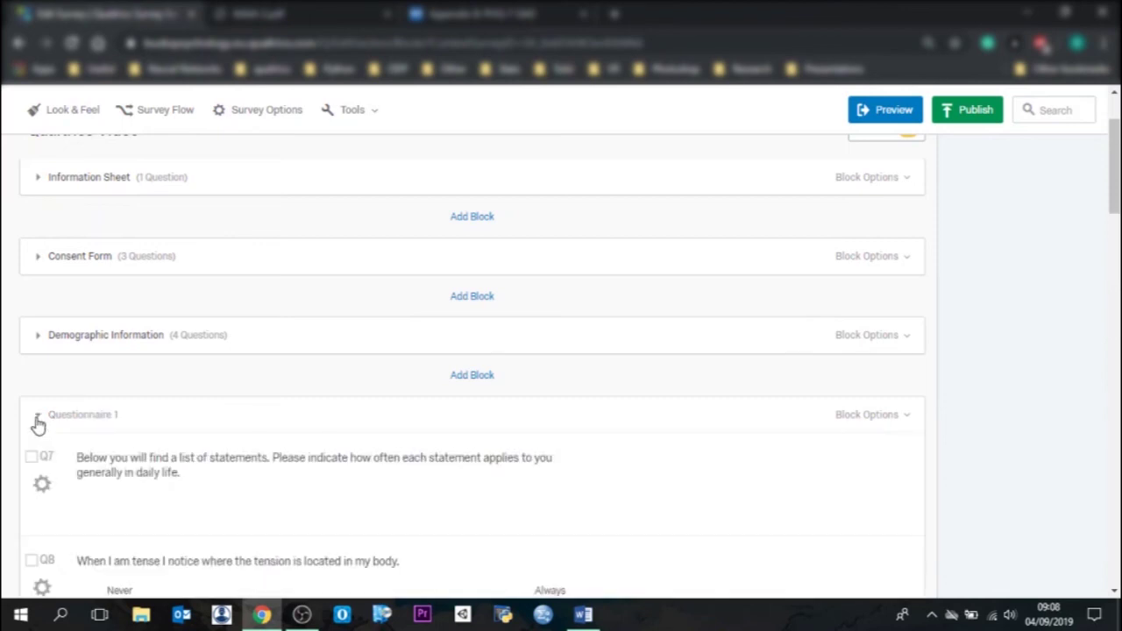
{"action": "left_click", "coordinate": [39, 419]}
{"action": "left_click", "coordinate": [40, 498]}
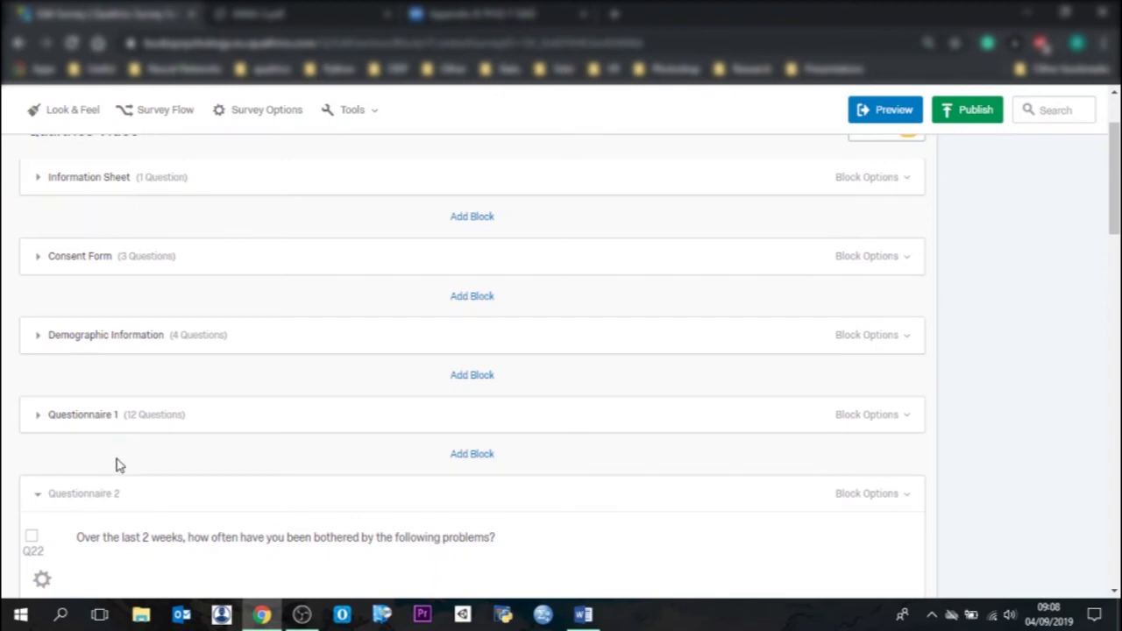
{"action": "left_click", "coordinate": [38, 496]}
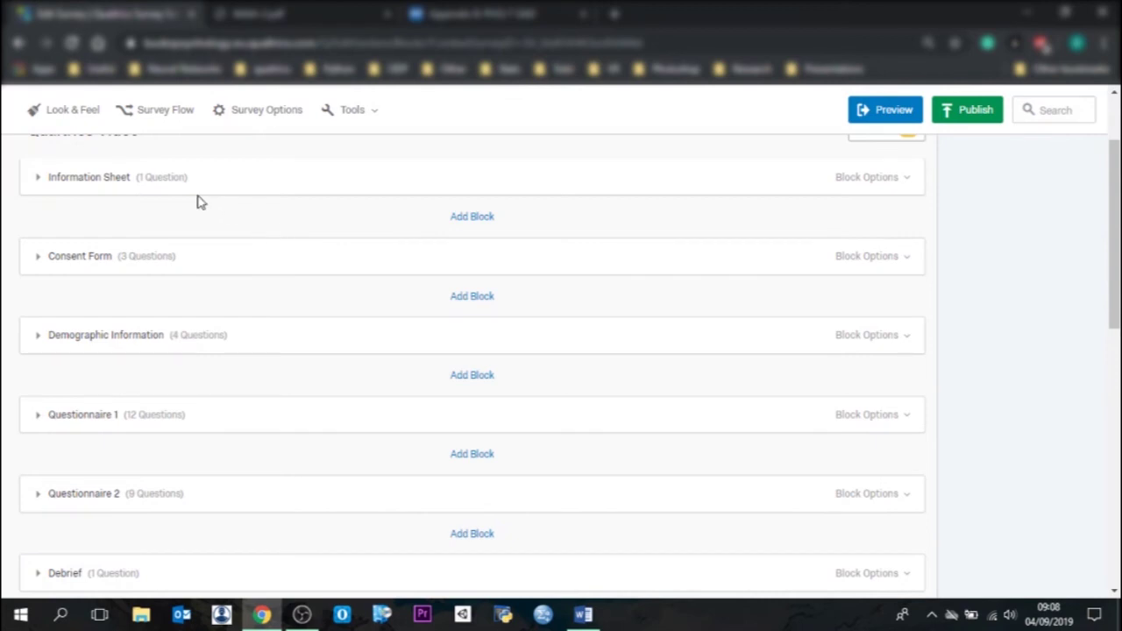
Step: Open the Survey Flow and examine the order of its blocks, especially Questionnaire 1 and Questionnaire 2
{"action": "left_click", "coordinate": [153, 127]}
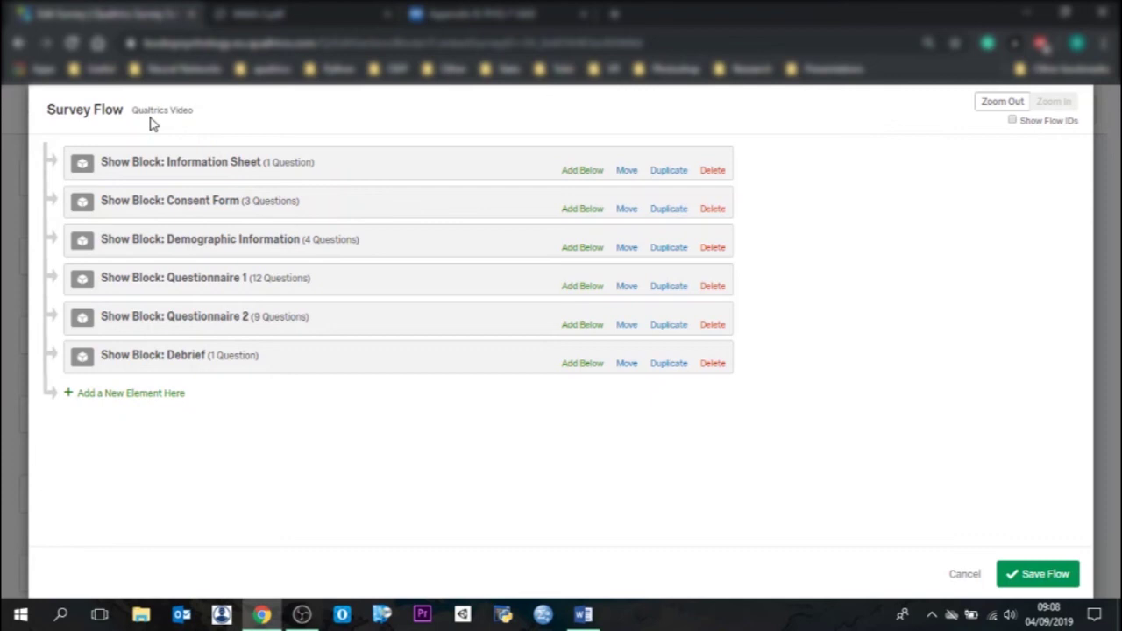
{"action": "mouse_move", "coordinate": [624, 210]}
{"action": "left_mouse_down"}
{"action": "mouse_move", "coordinate": [640, 143]}
{"action": "mouse_move", "coordinate": [621, 208]}
{"action": "left_mouse_up"}
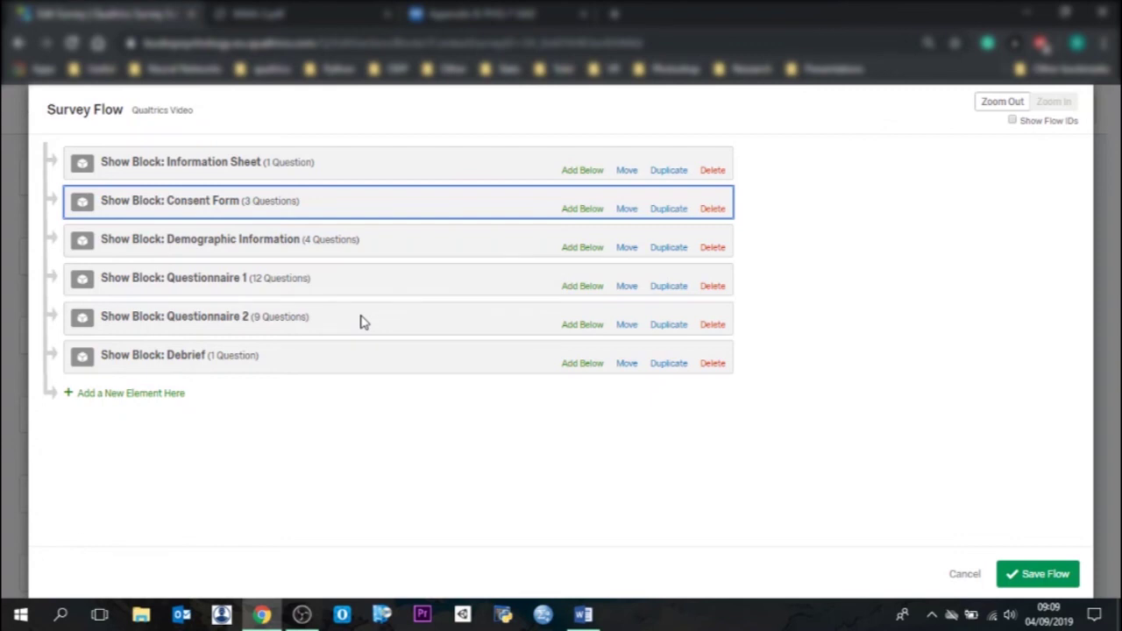
{"action": "left_click", "coordinate": [375, 282]}
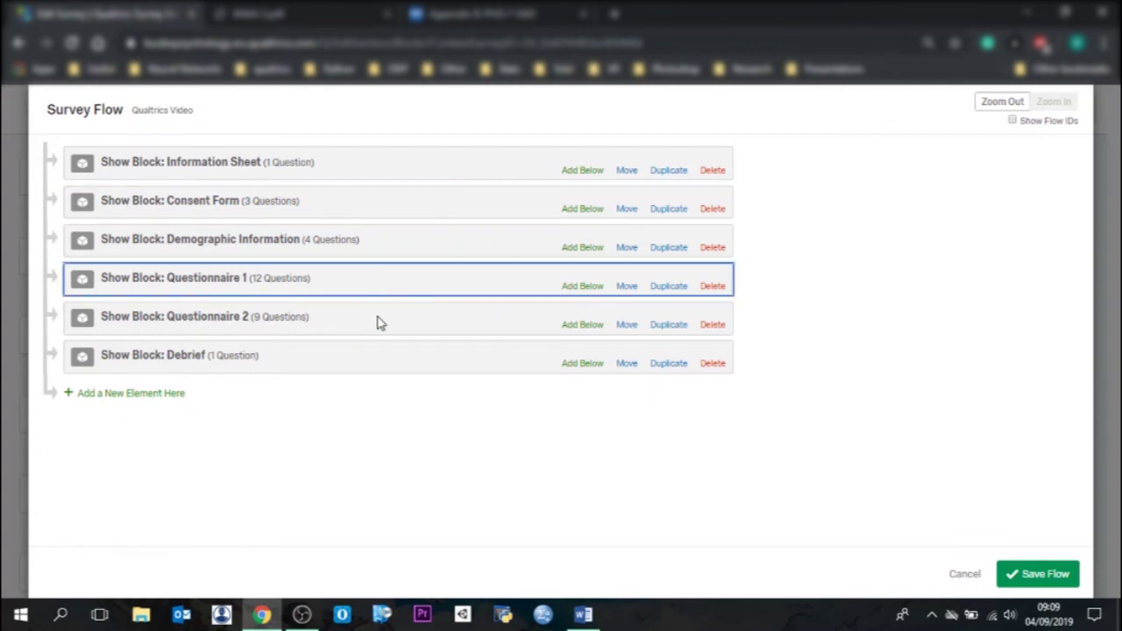
{"action": "left_click", "coordinate": [378, 321]}
{"action": "left_click", "coordinate": [370, 296]}
{"action": "left_click", "coordinate": [333, 322]}
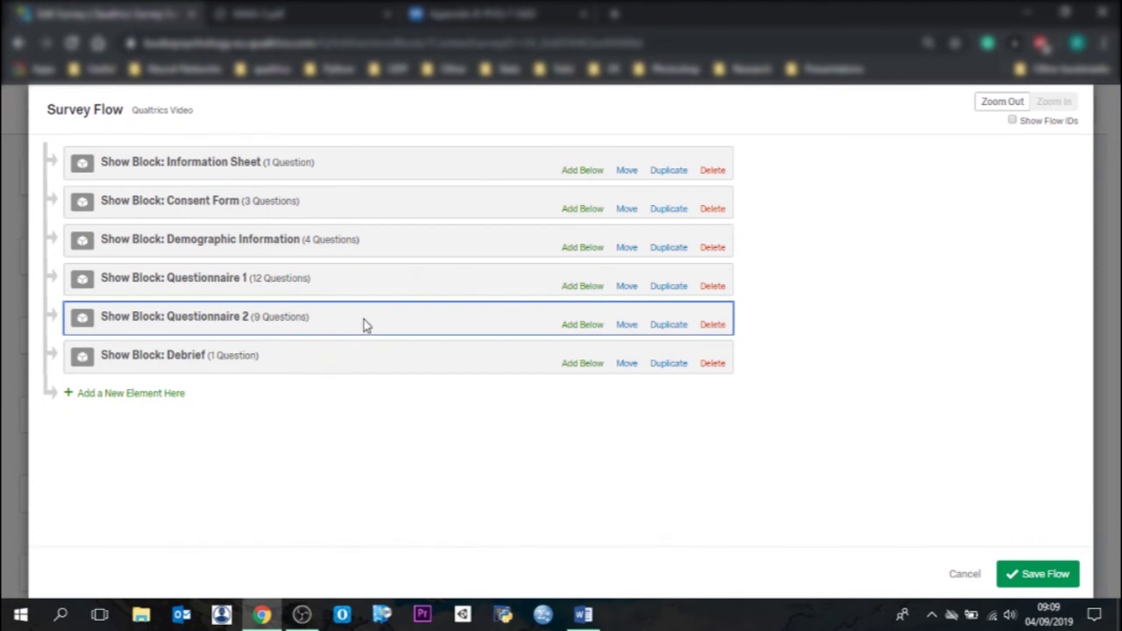
{"action": "left_click", "coordinate": [349, 279]}
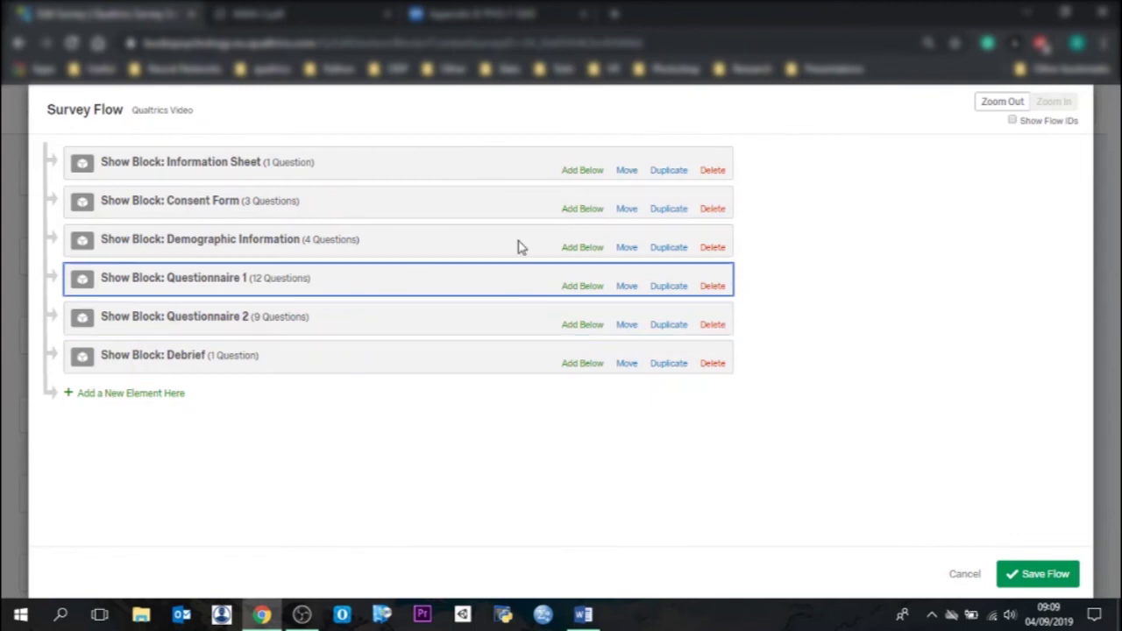
{"action": "left_click", "coordinate": [165, 181]}
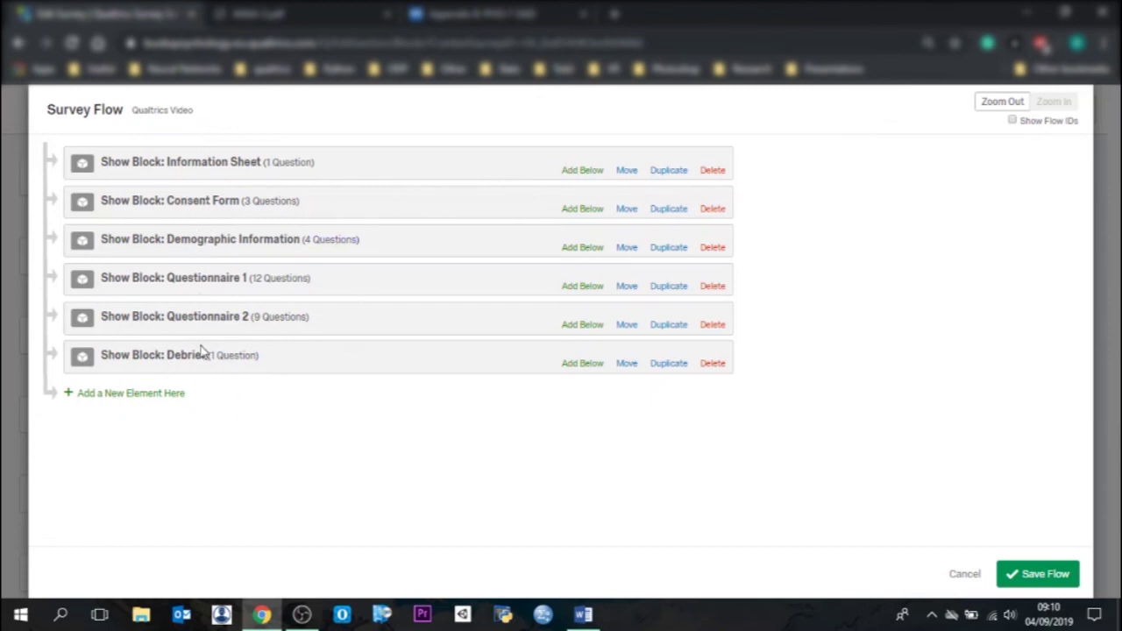
Step: Add a Randomiser below the Consent Form block and enable Evenly Present Elements for it
{"action": "left_click", "coordinate": [582, 211]}
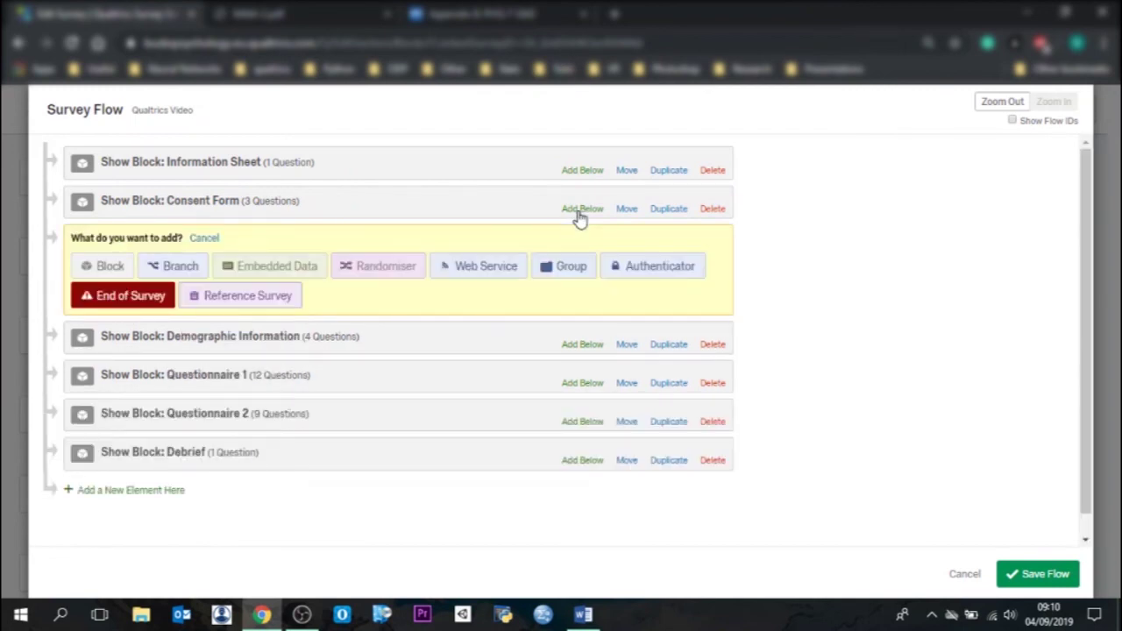
{"action": "left_click", "coordinate": [406, 265]}
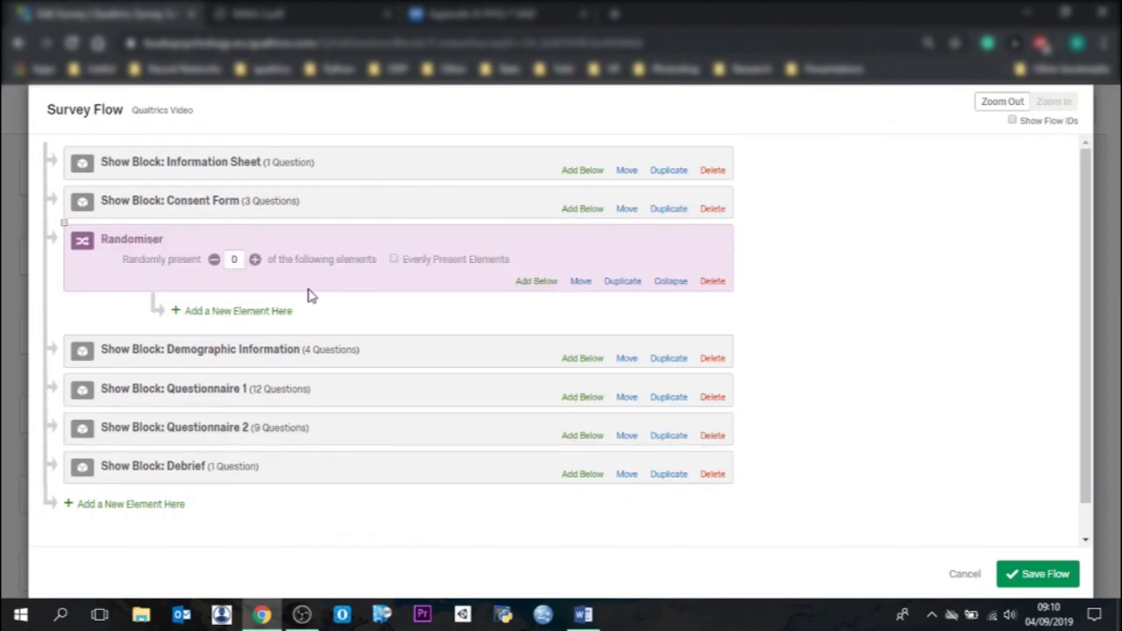
{"action": "left_click", "coordinate": [395, 261]}
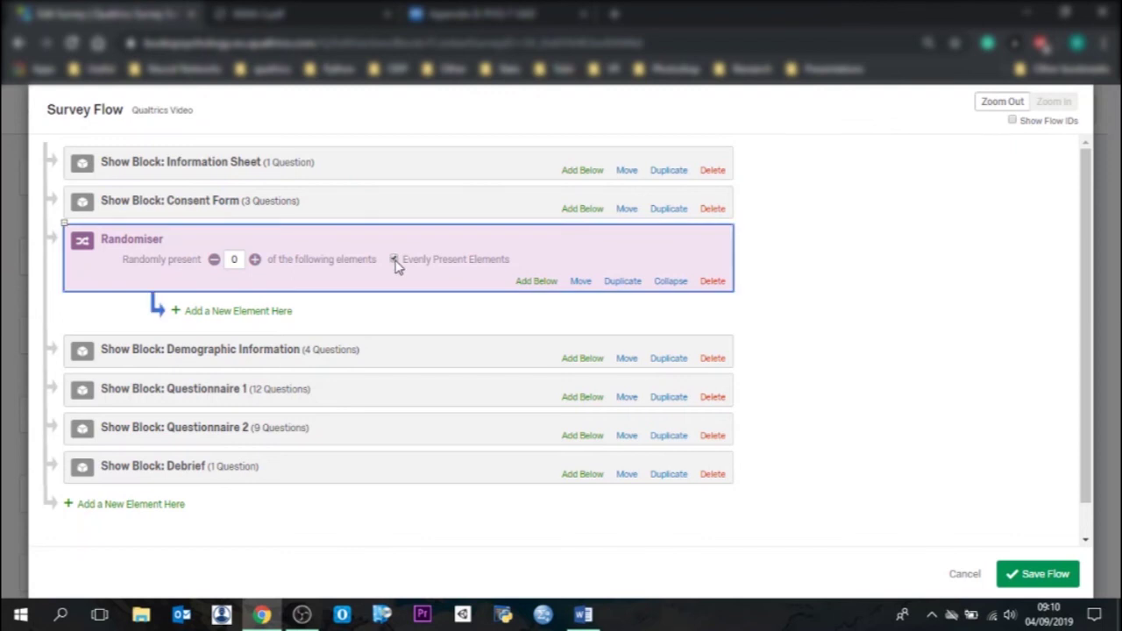
Step: Add an embedded data element inside the Randomiser with the field Condition set to 1
{"action": "left_click", "coordinate": [232, 316]}
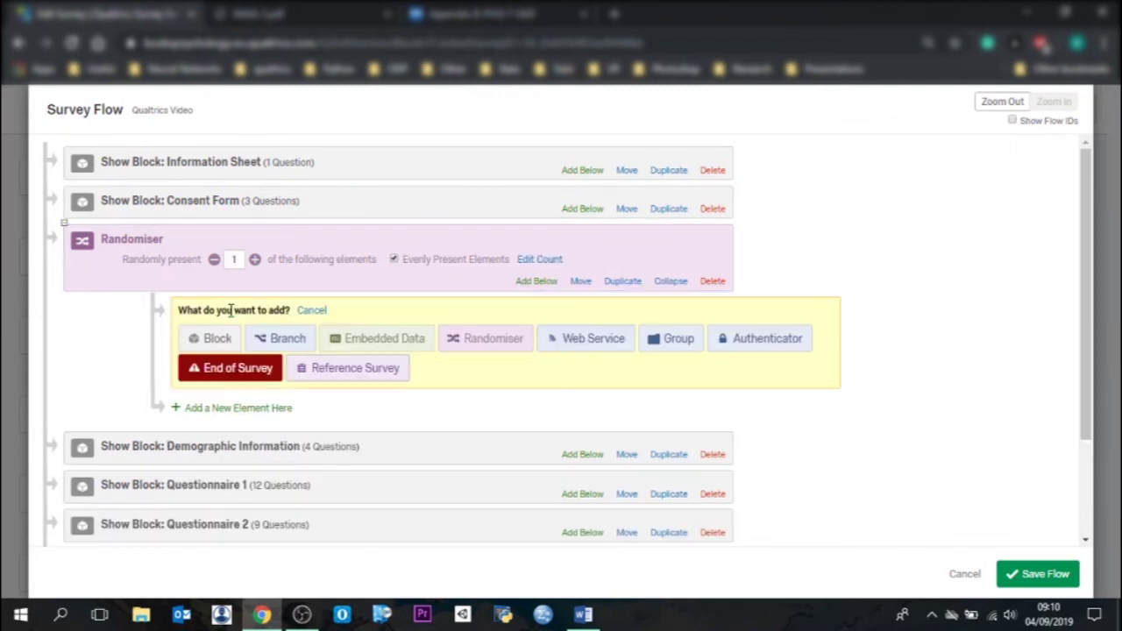
{"action": "left_click", "coordinate": [377, 347]}
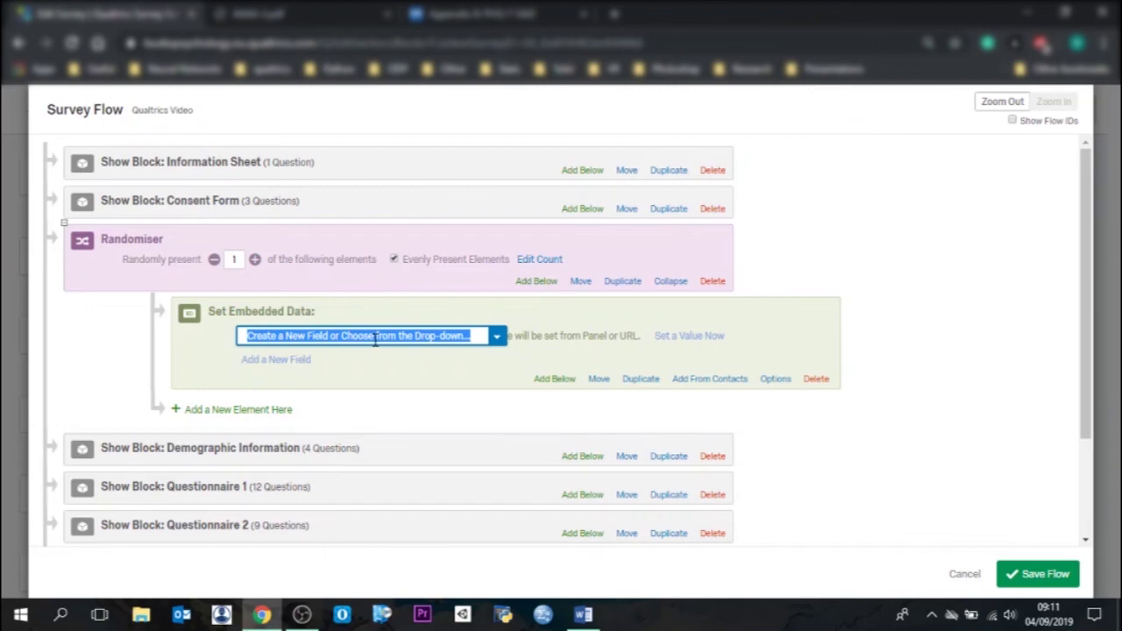
{"action": "type", "text": "Condition"}
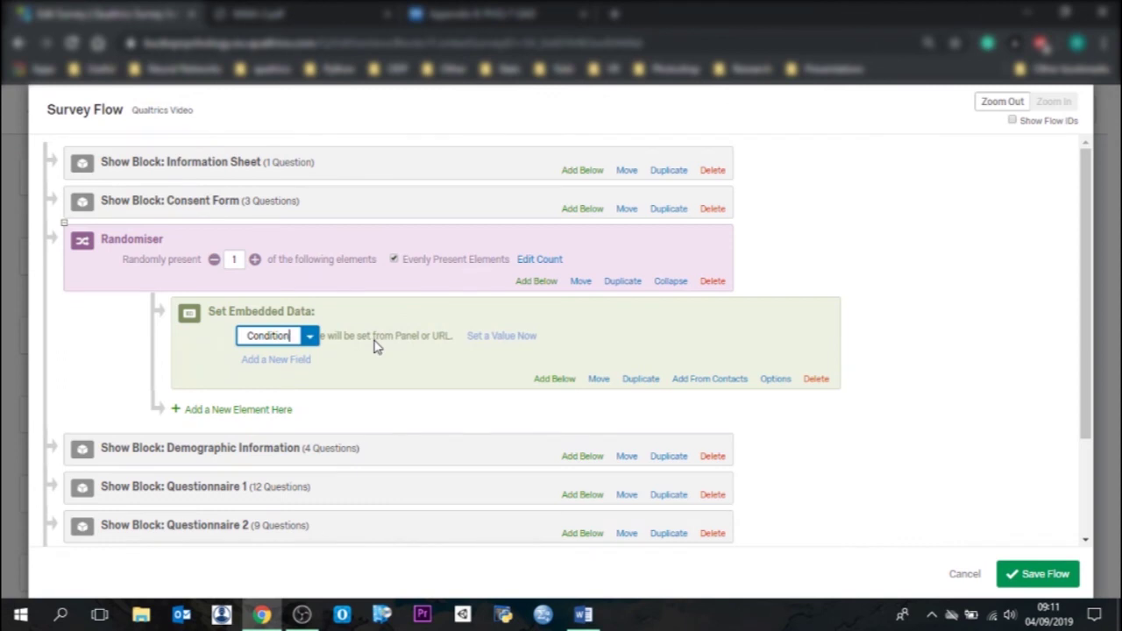
{"action": "left_click", "coordinate": [328, 349]}
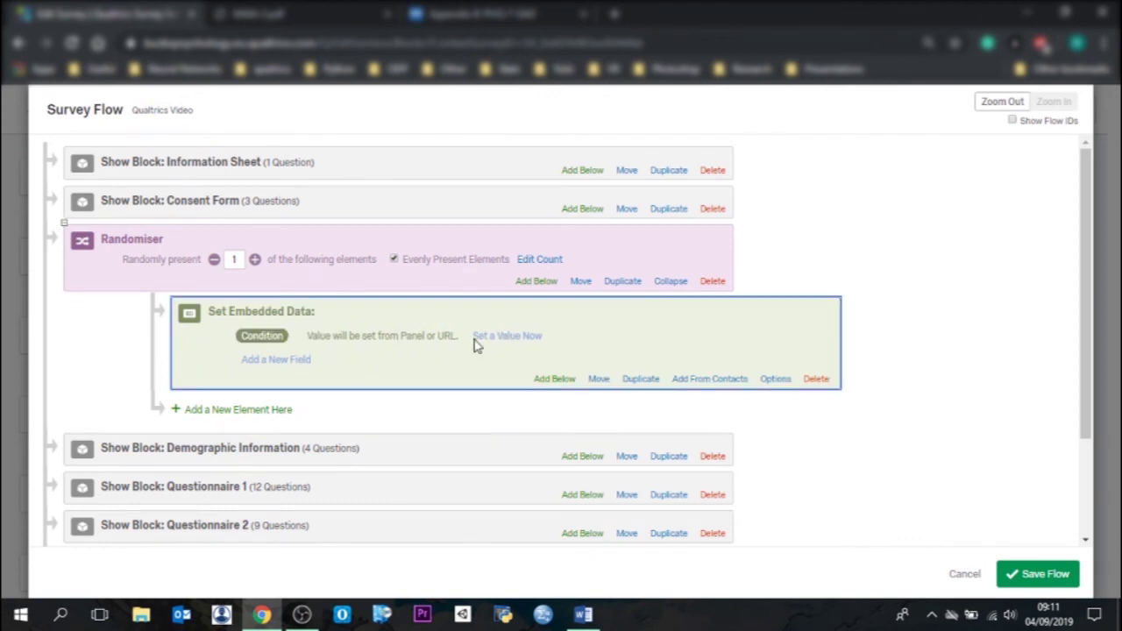
{"action": "left_click", "coordinate": [499, 345]}
{"action": "type", "text": "1"}
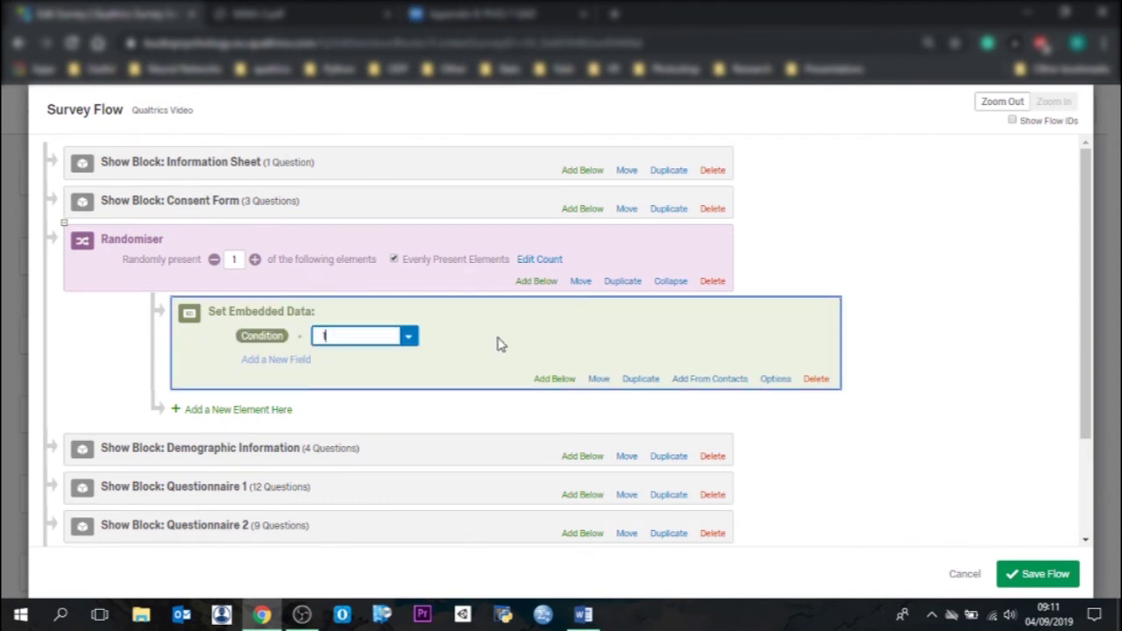
Step: Add a second embedded data element inside the Randomiser with the field Condition set to 2
{"action": "left_click", "coordinate": [277, 409]}
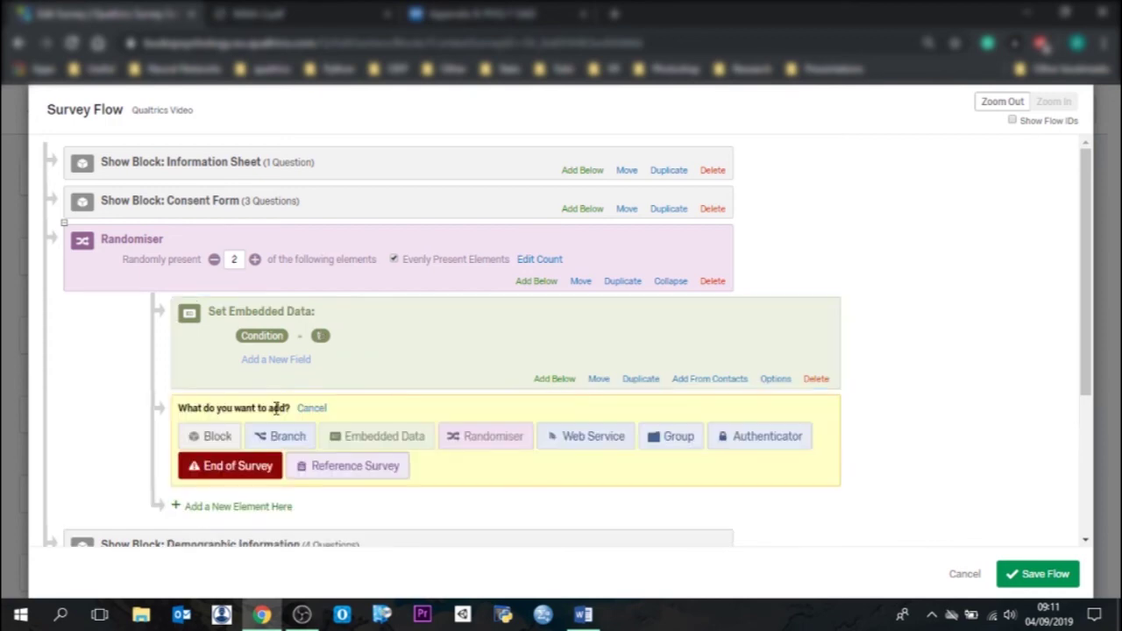
{"action": "left_click", "coordinate": [406, 447]}
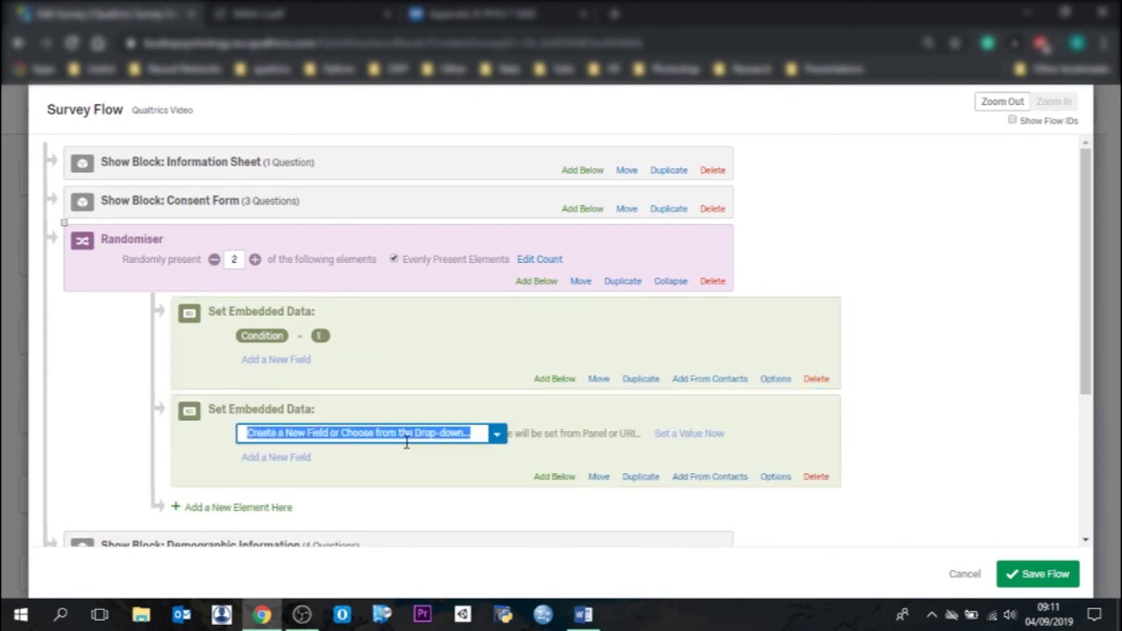
{"action": "type", "text": "Cond"}
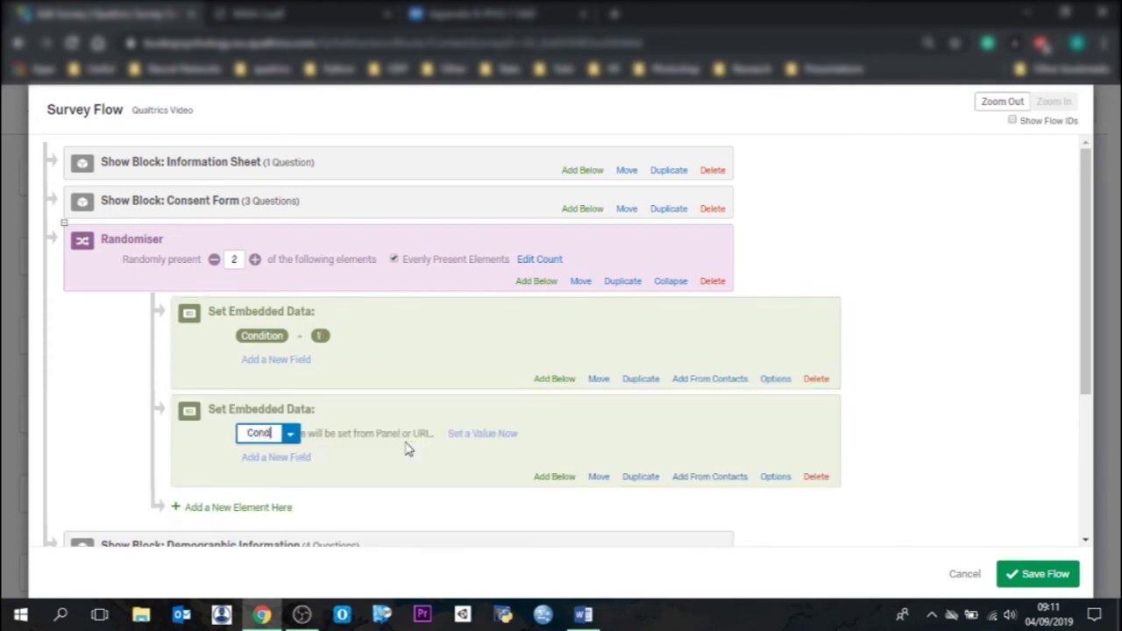
{"action": "type", "text": "ition"}
{"action": "left_click", "coordinate": [494, 440]}
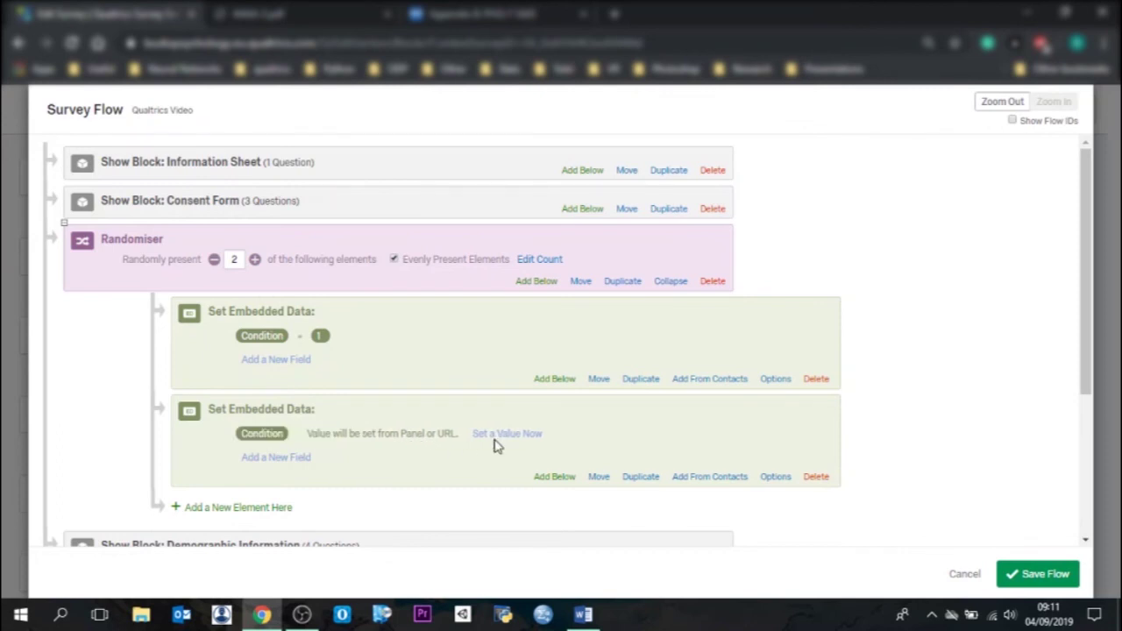
{"action": "left_click", "coordinate": [493, 440]}
{"action": "type", "text": "2"}
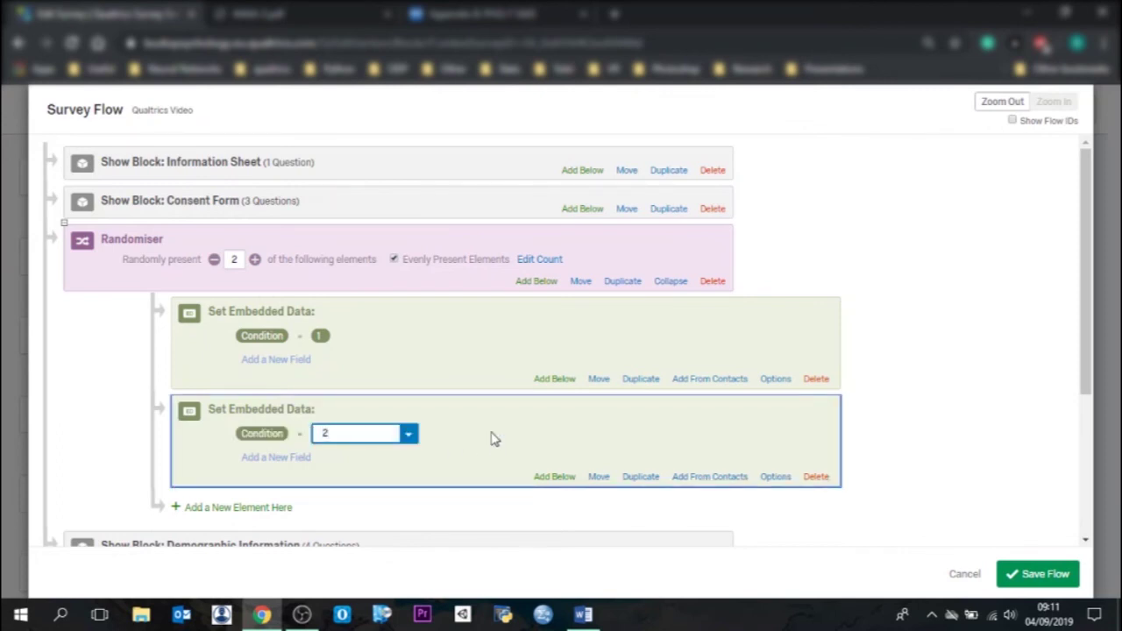
{"action": "left_click", "coordinate": [868, 388]}
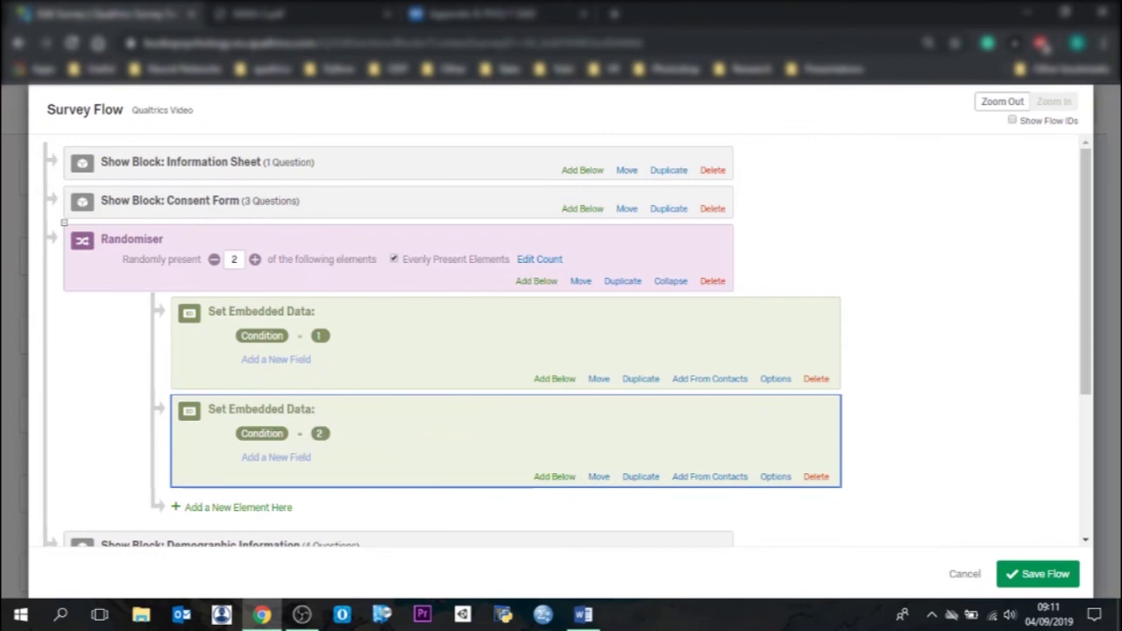
Step: Add a branch element directly below the Demographic Information block in the survey flow
{"action": "scroll", "coordinate": [846, 251], "scroll_direction": "down", "scroll_amount": 1}
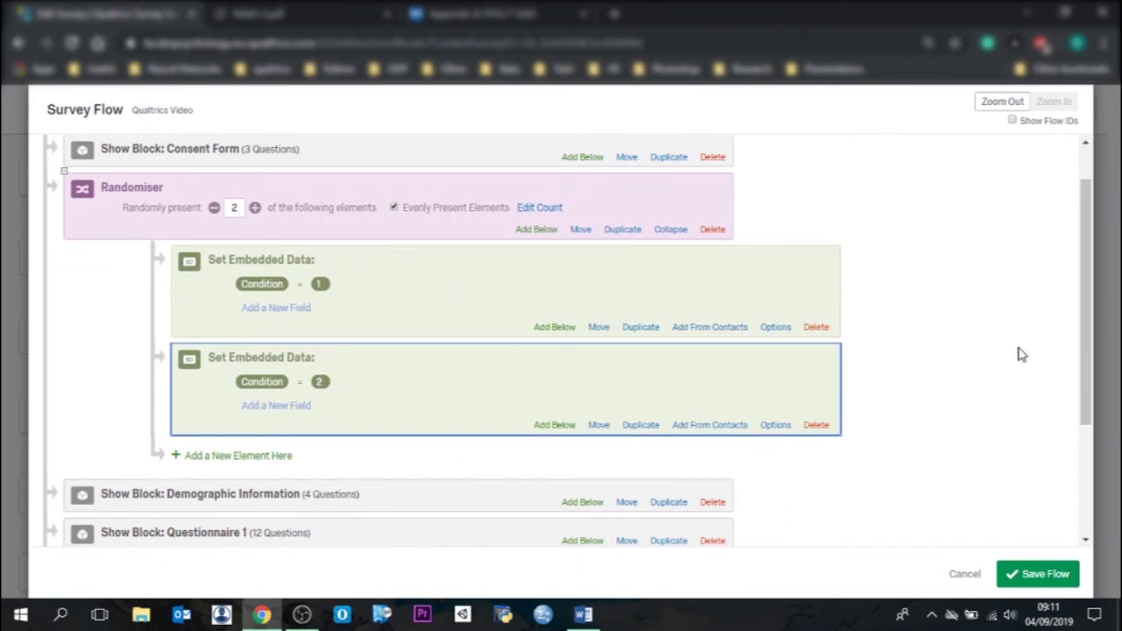
{"action": "scroll", "coordinate": [1019, 353], "scroll_direction": "up", "scroll_amount": 1}
{"action": "left_click_drag", "start_coordinate": [1088, 327], "coordinate": [1069, 403]}
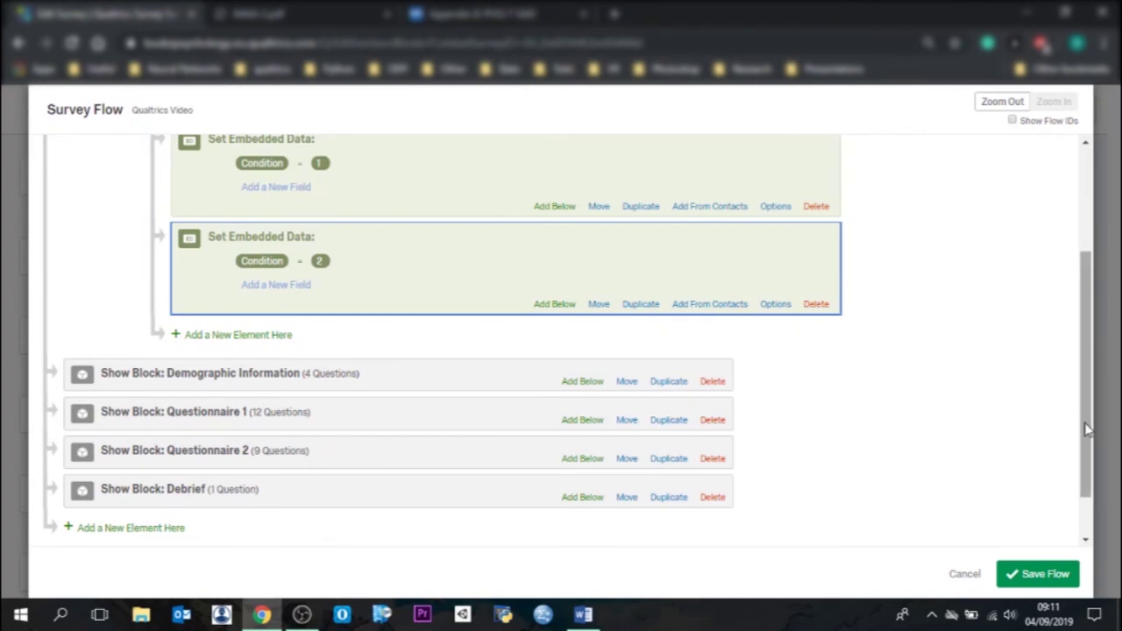
{"action": "left_click_drag", "start_coordinate": [1084, 447], "coordinate": [1084, 480]}
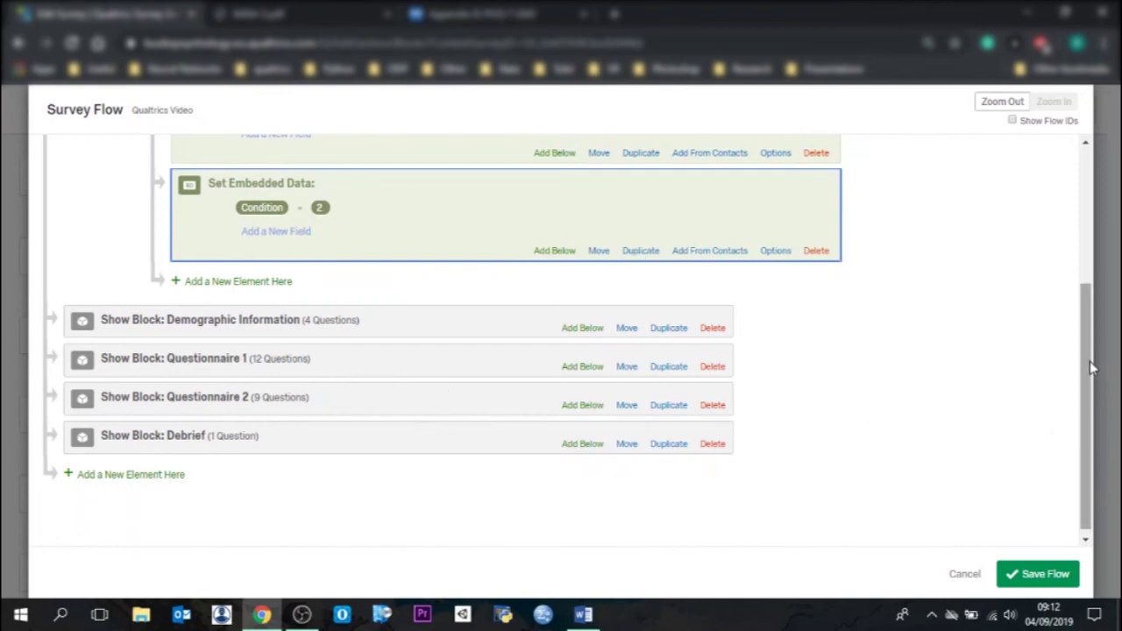
{"action": "left_click_drag", "start_coordinate": [1092, 368], "coordinate": [1092, 370]}
{"action": "left_click", "coordinate": [592, 324]}
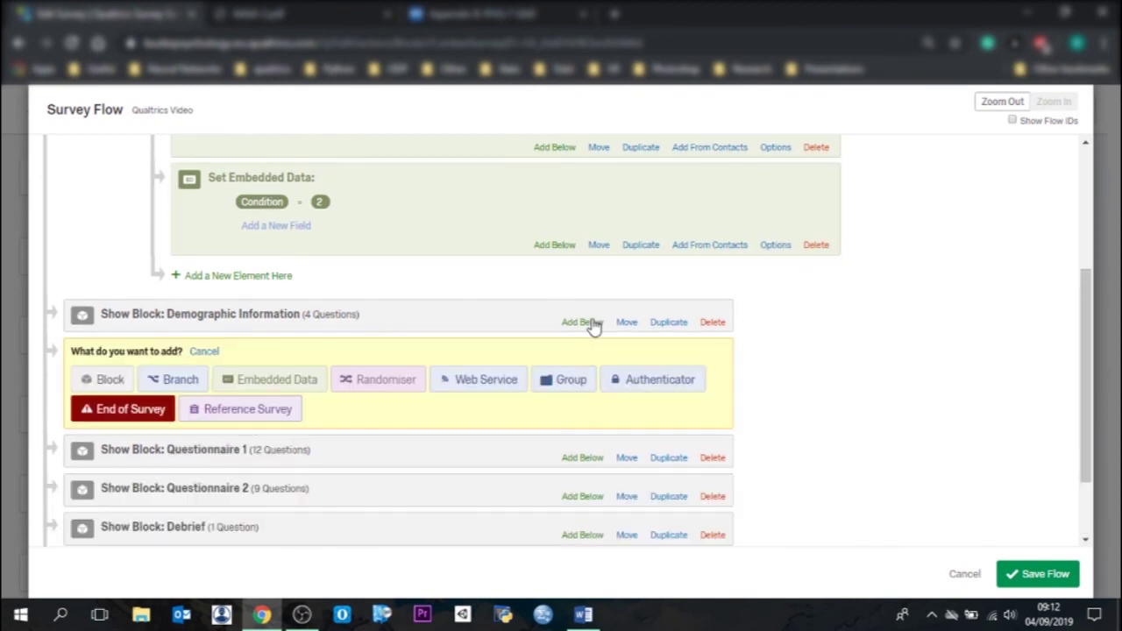
{"action": "left_click", "coordinate": [191, 383]}
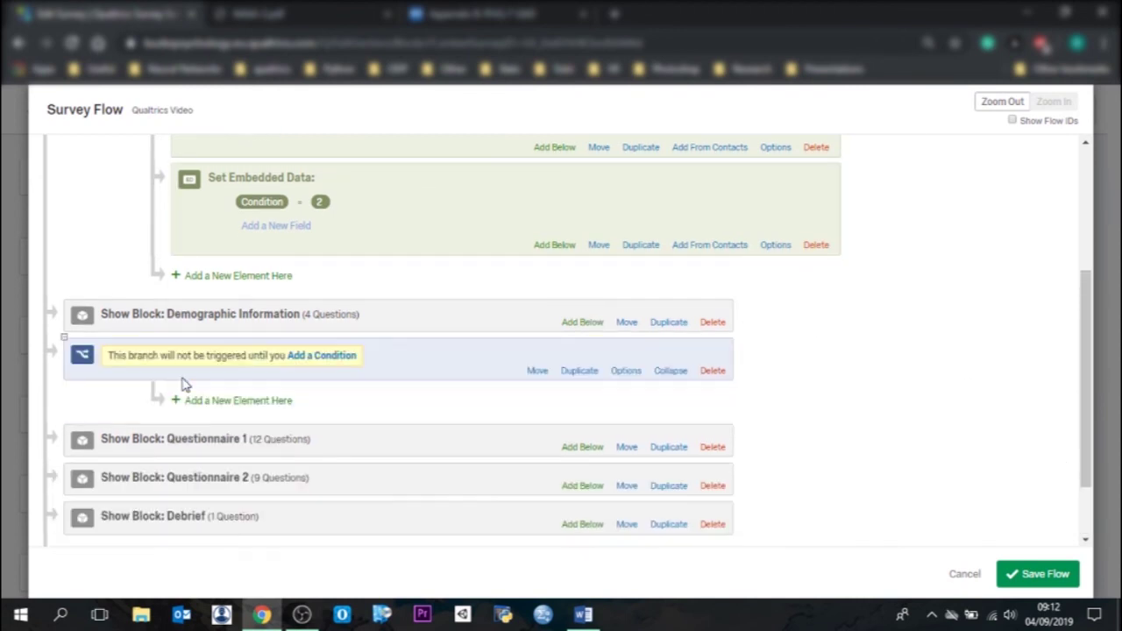
Step: Set the branch condition to the embedded data field Condition Is Equal to 1
{"action": "left_click", "coordinate": [321, 358]}
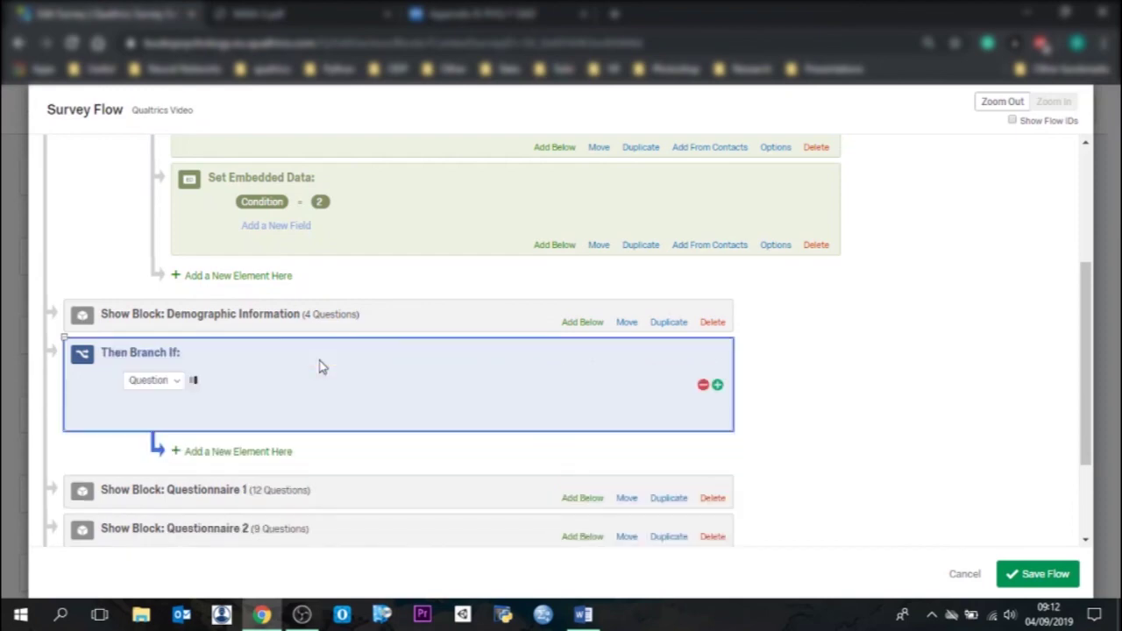
{"action": "left_click", "coordinate": [176, 386]}
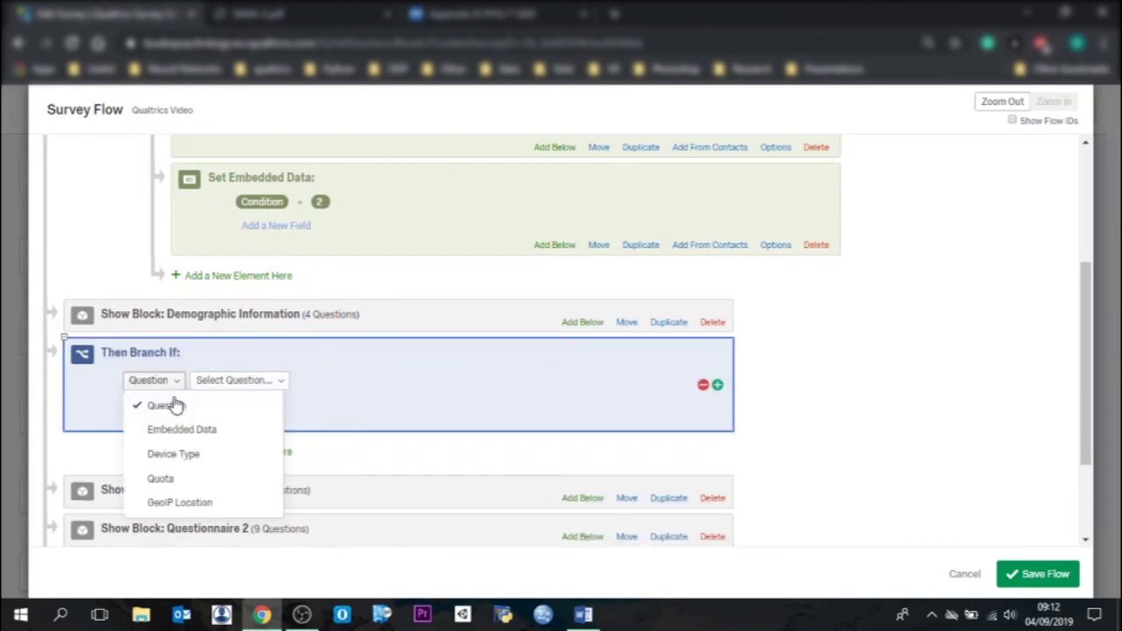
{"action": "left_click", "coordinate": [182, 430]}
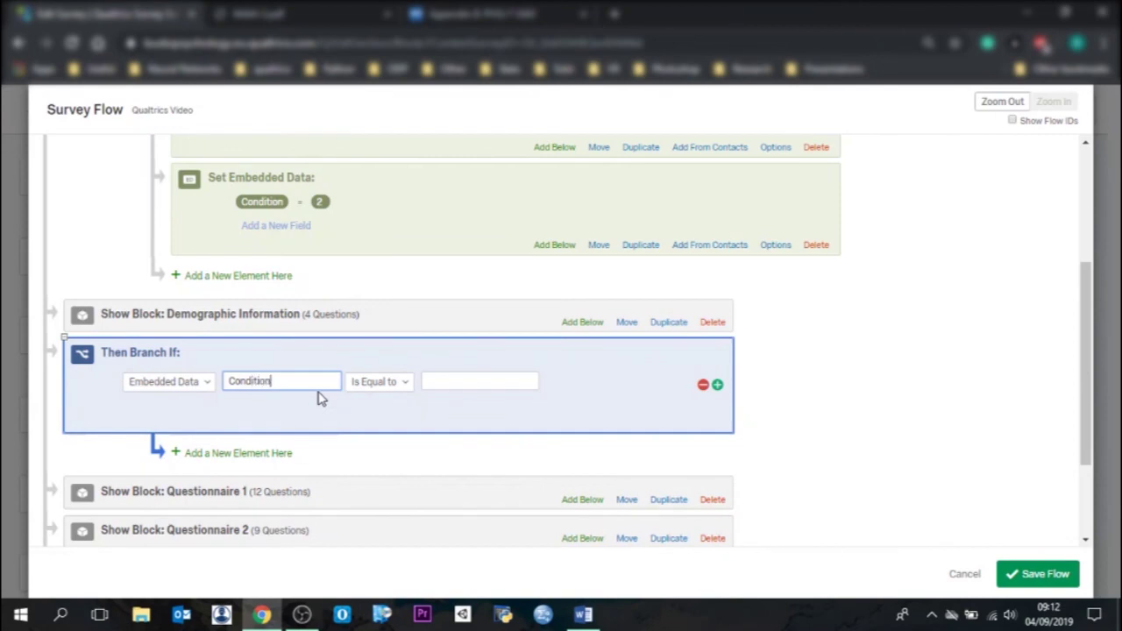
{"action": "left_click", "coordinate": [379, 382]}
{"action": "left_click", "coordinate": [454, 386]}
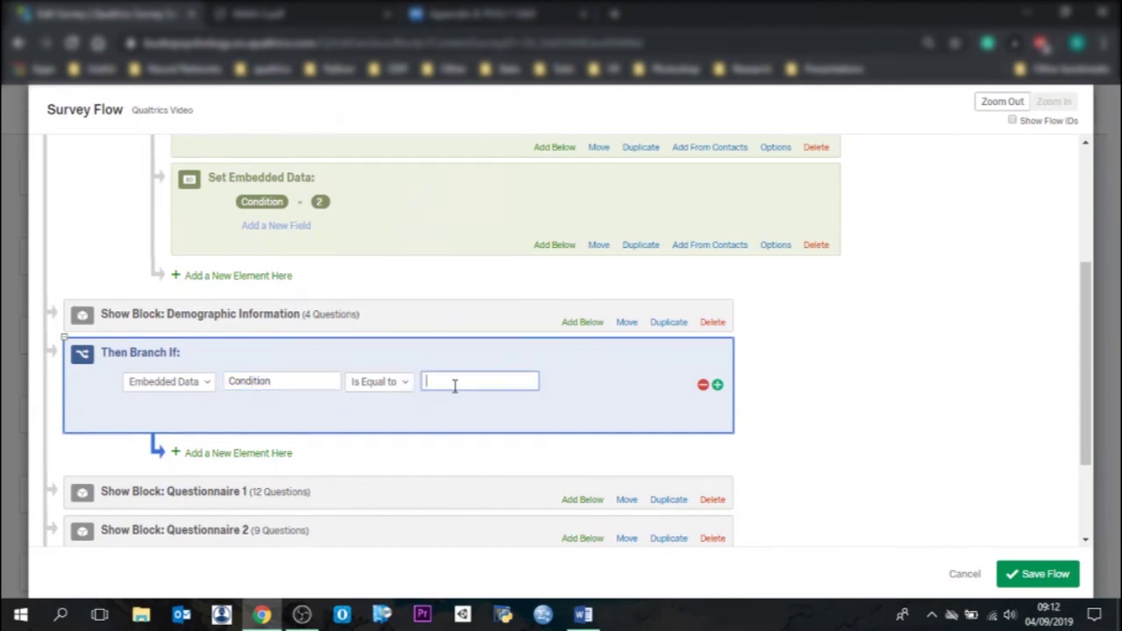
{"action": "type", "text": "1"}
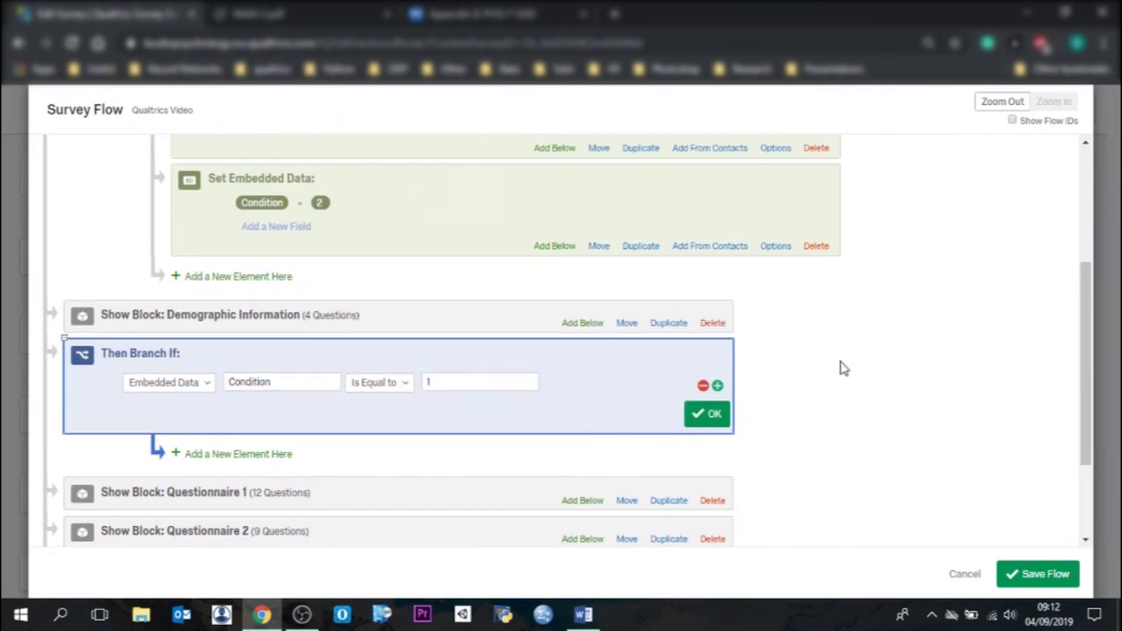
Step: Move the Questionnaire 1 and Questionnaire 2 blocks inside the Condition 1 branch and duplicate that branch
{"action": "left_click_drag", "start_coordinate": [1085, 368], "coordinate": [1075, 436]}
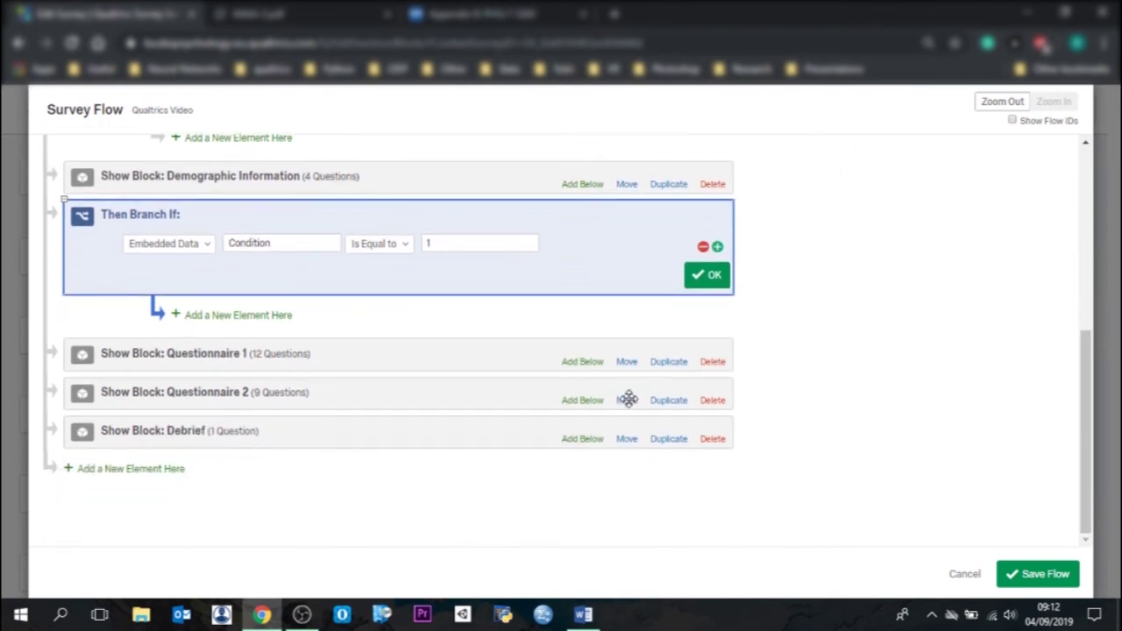
{"action": "mouse_move", "coordinate": [637, 369]}
{"action": "left_mouse_down"}
{"action": "mouse_move", "coordinate": [604, 330]}
{"action": "mouse_move", "coordinate": [637, 368]}
{"action": "mouse_move", "coordinate": [624, 383]}
{"action": "mouse_move", "coordinate": [636, 333]}
{"action": "mouse_move", "coordinate": [631, 350]}
{"action": "left_mouse_up"}
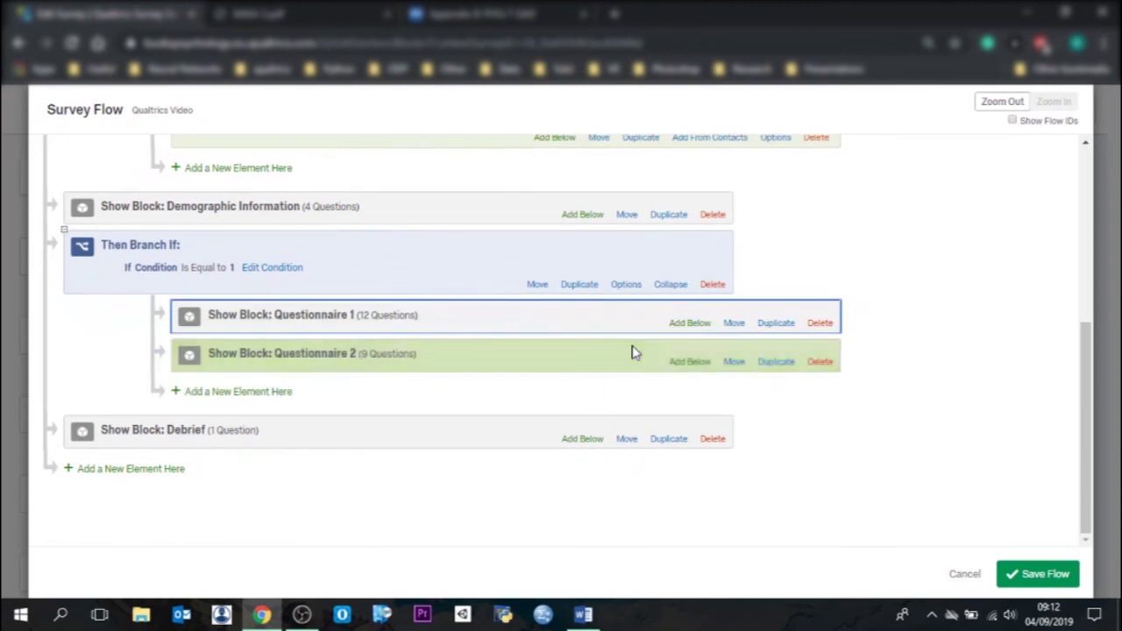
{"action": "left_click", "coordinate": [580, 285]}
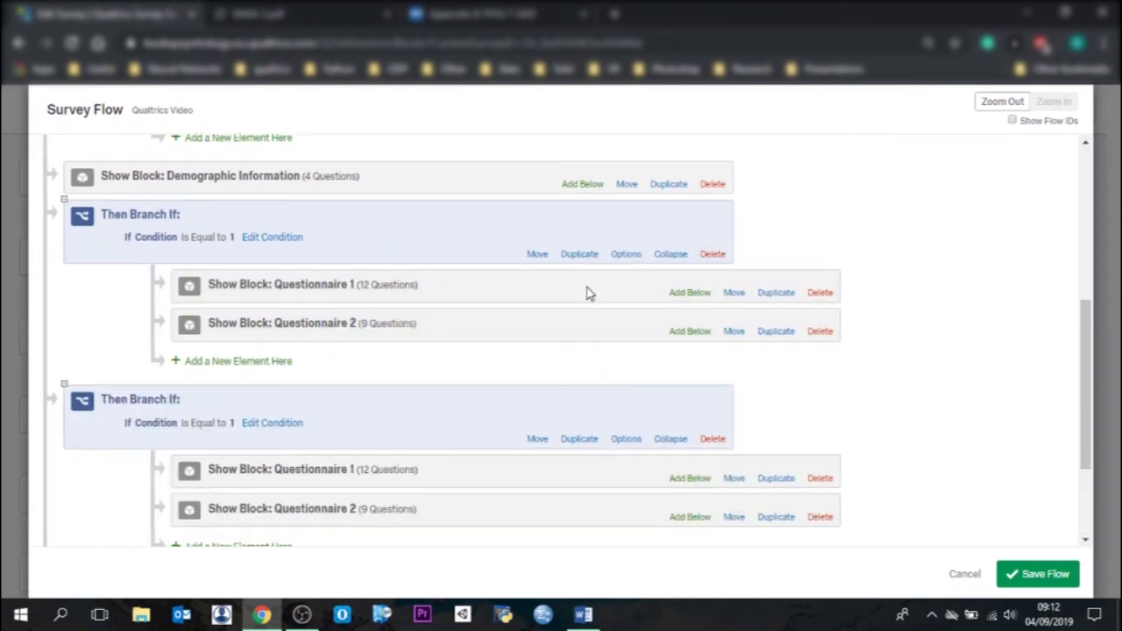
Step: Change the duplicated branch's condition to Condition Is Equal to 2 and confirm it
{"action": "left_click", "coordinate": [252, 424]}
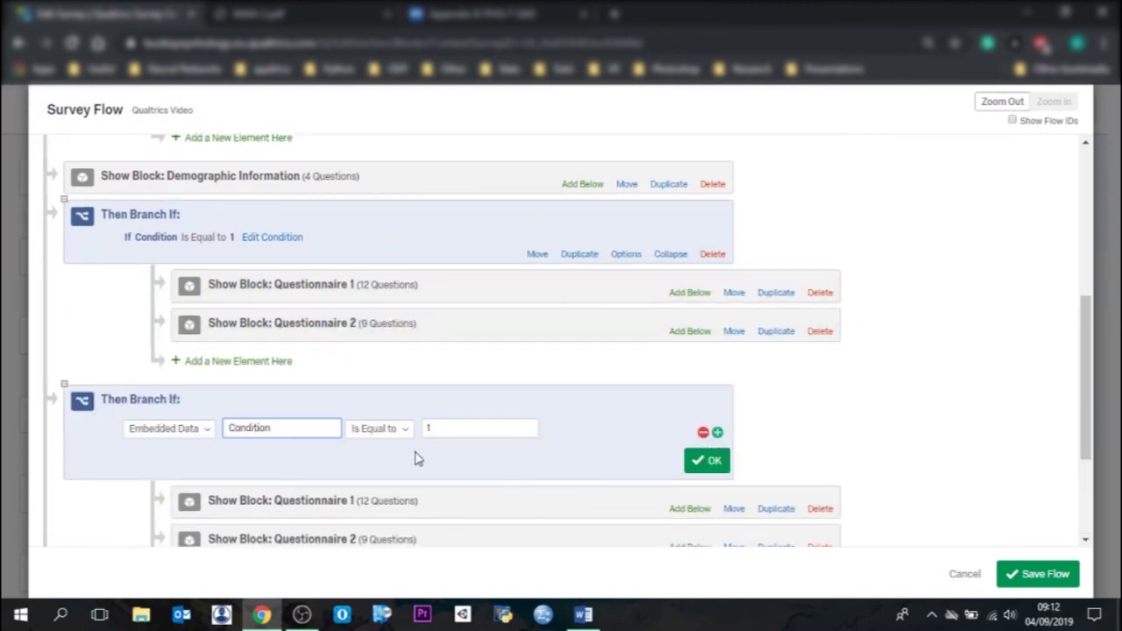
{"action": "left_click", "coordinate": [433, 430]}
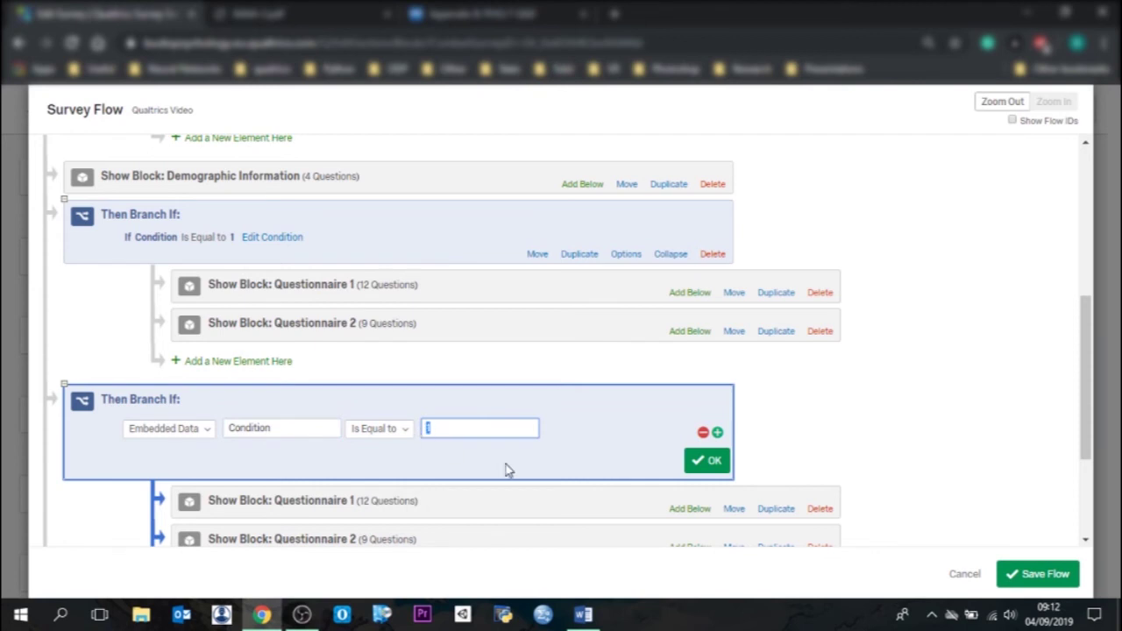
{"action": "left_click", "coordinate": [700, 461]}
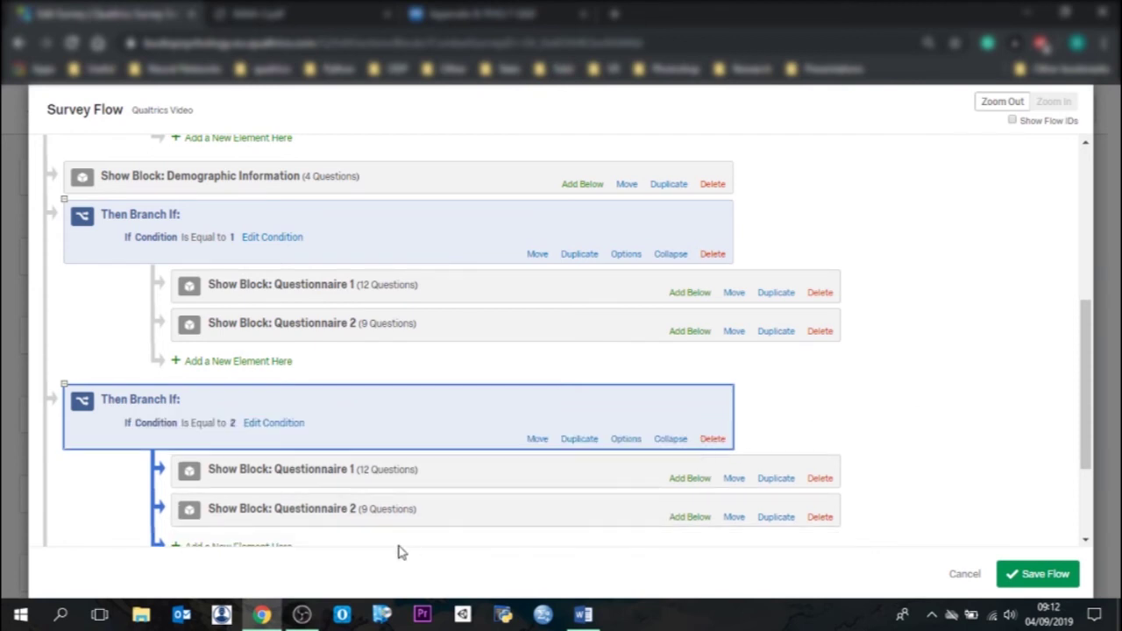
Step: Place Questionnaire 2 above Questionnaire 1 in the Condition 2 branch and save the survey flow
{"action": "left_click_drag", "start_coordinate": [730, 516], "coordinate": [724, 304]}
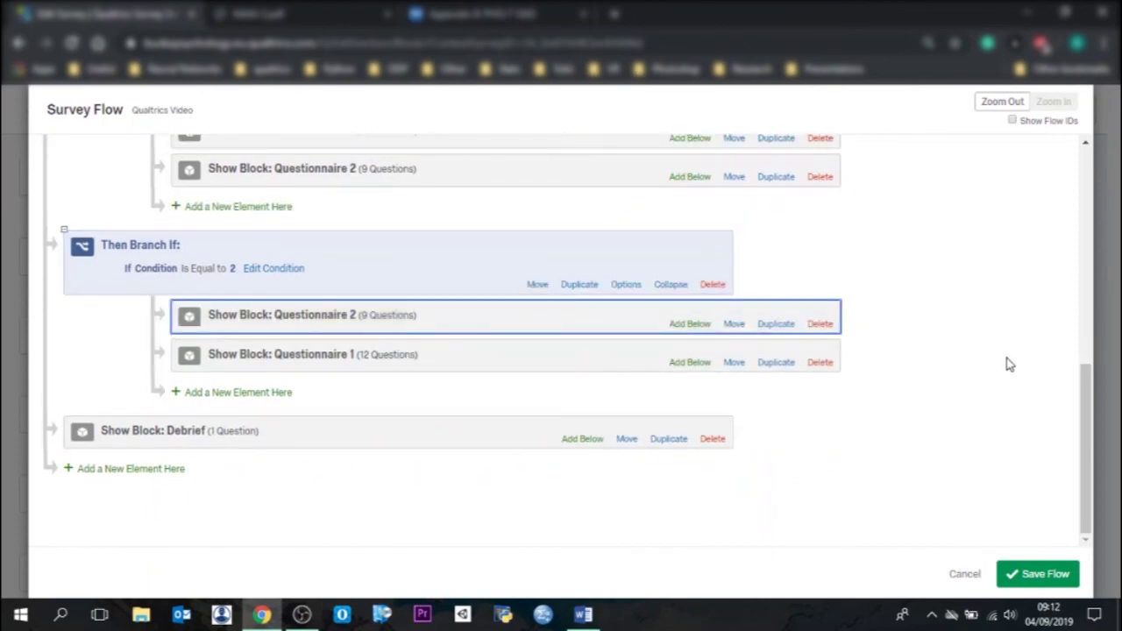
{"action": "left_click_drag", "start_coordinate": [1081, 491], "coordinate": [1078, 294]}
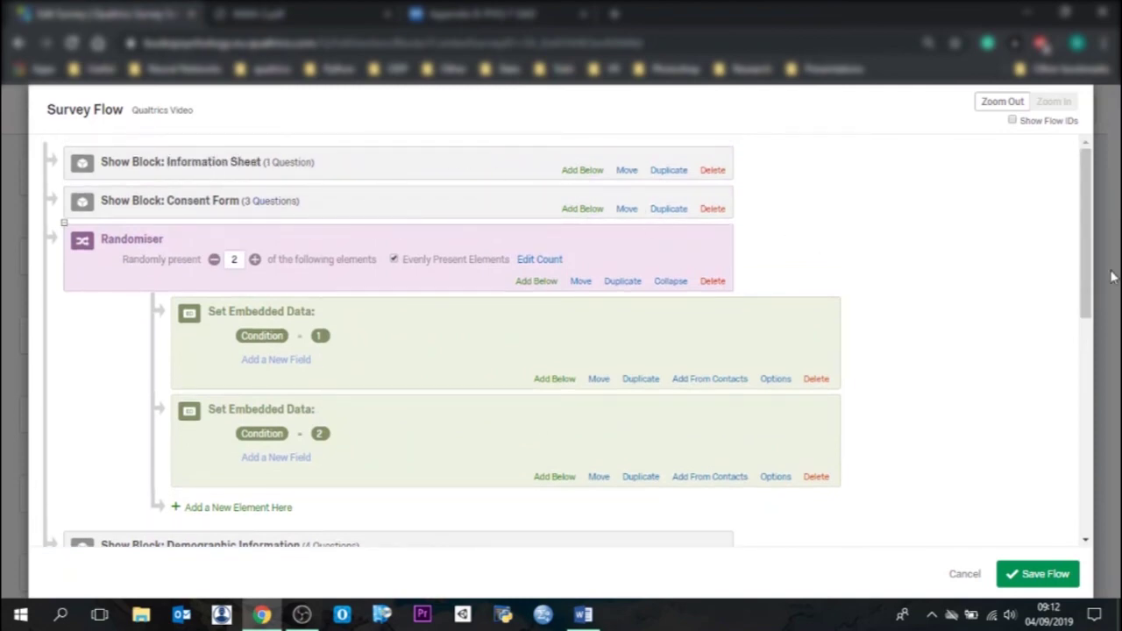
{"action": "left_click_drag", "start_coordinate": [1087, 278], "coordinate": [1087, 443]}
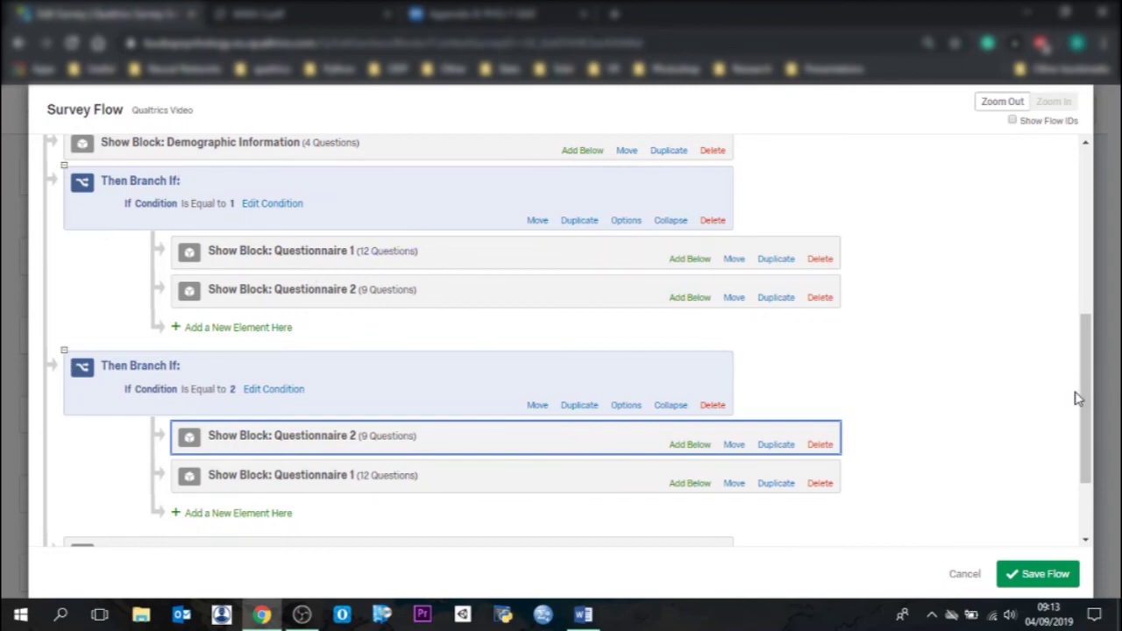
{"action": "left_click_drag", "start_coordinate": [1078, 399], "coordinate": [1081, 445]}
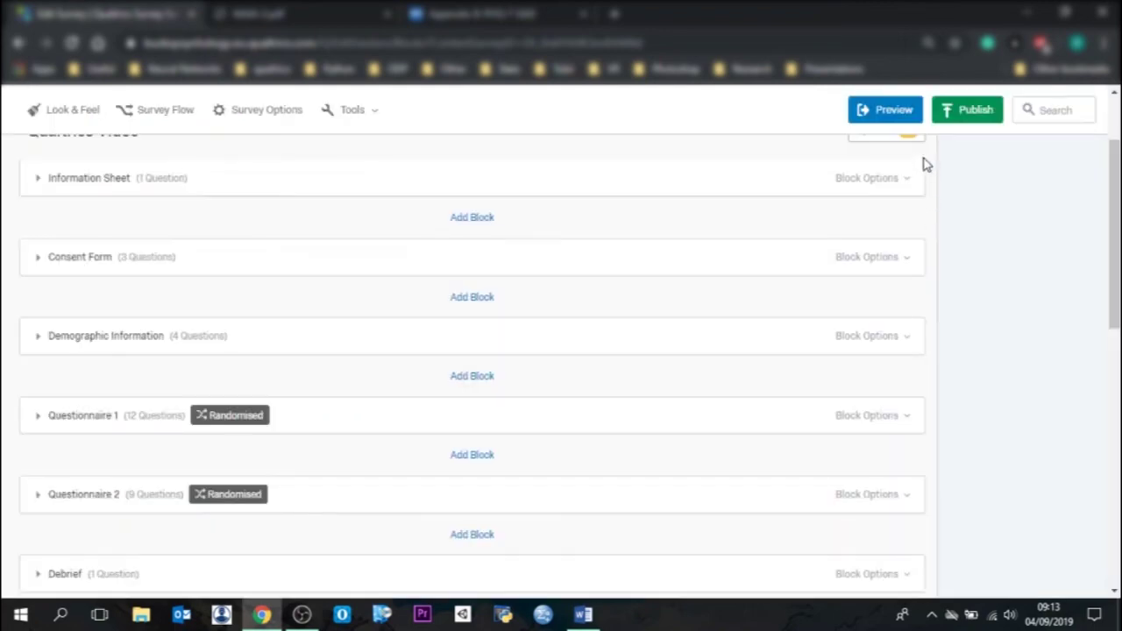
Step: Preview the survey and proceed through the information sheet, consent form and nickname page, entering the nickname "sad"
{"action": "left_click", "coordinate": [894, 112]}
{"action": "scroll", "coordinate": [746, 451], "scroll_direction": "down", "scroll_amount": 10}
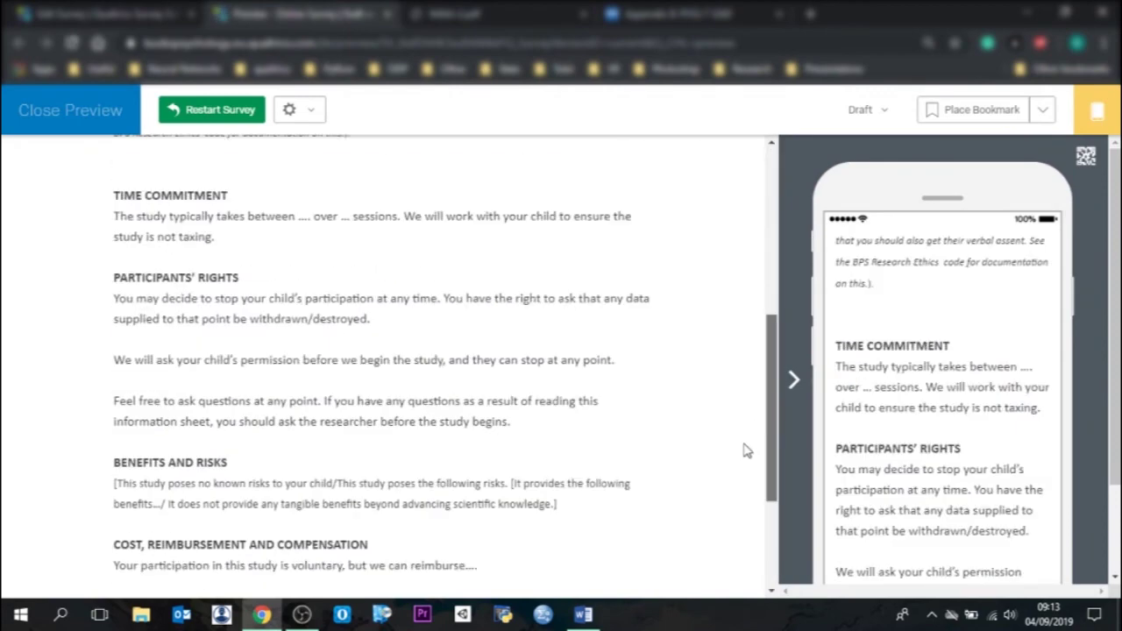
{"action": "left_click", "coordinate": [629, 519]}
{"action": "scroll", "coordinate": [629, 519], "scroll_direction": "down", "scroll_amount": 2}
{"action": "left_click", "coordinate": [491, 367]}
{"action": "left_click", "coordinate": [631, 534]}
{"action": "left_click", "coordinate": [526, 225]}
{"action": "type", "text": "sad"}
{"action": "left_click", "coordinate": [638, 314]}
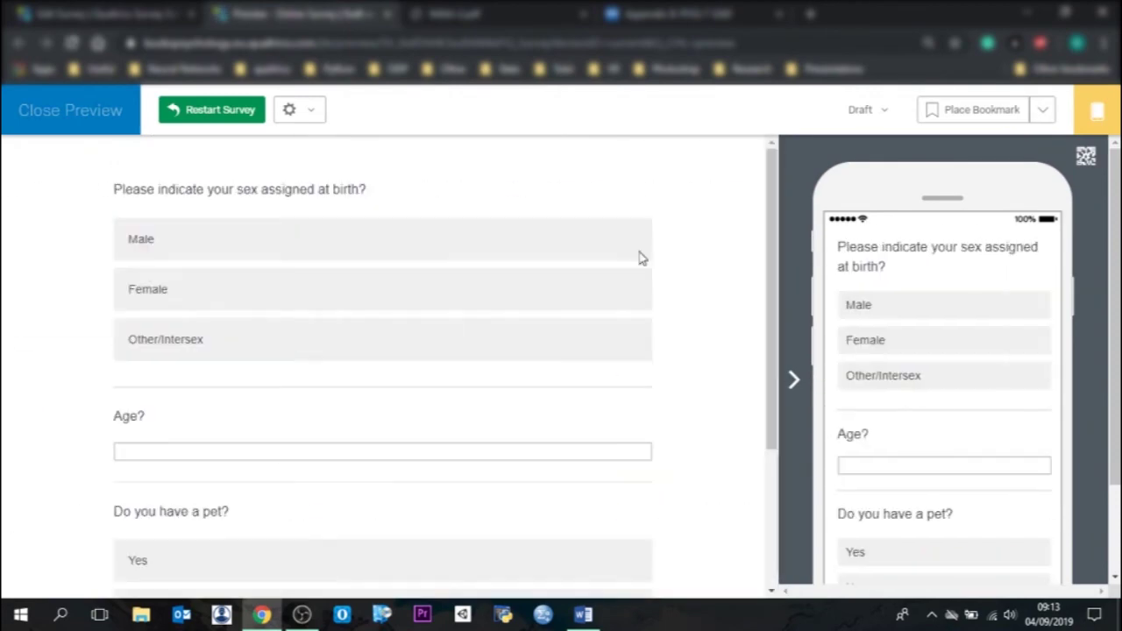
Step: Skip past the demographic questions in the preview and examine which questionnaire is presented first
{"action": "scroll", "coordinate": [630, 395], "scroll_direction": "down", "scroll_amount": 3}
{"action": "left_click", "coordinate": [619, 517]}
{"action": "left_click_drag", "start_coordinate": [767, 243], "coordinate": [777, 175]}
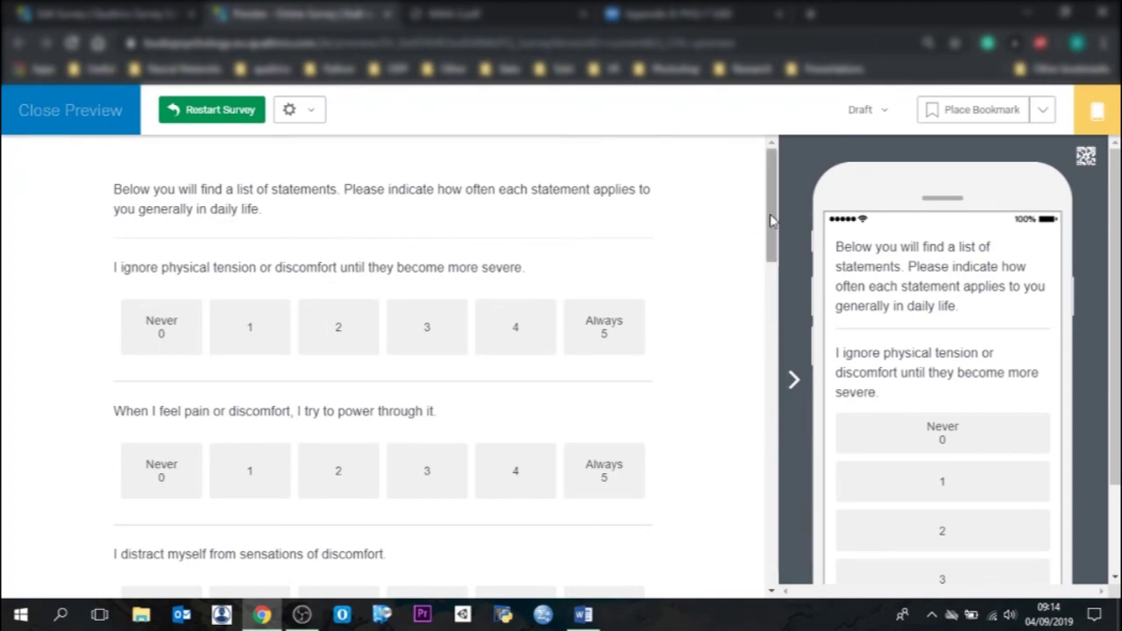
{"action": "left_click_drag", "start_coordinate": [767, 220], "coordinate": [771, 561]}
Step: Restart the previewed survey and proceed through the information sheet, consent form and nickname page, entering the nickname "dfs"
{"action": "left_click", "coordinate": [225, 120]}
{"action": "left_click", "coordinate": [631, 518]}
{"action": "left_click", "coordinate": [280, 439]}
{"action": "left_click", "coordinate": [631, 583]}
{"action": "left_click", "coordinate": [561, 225]}
{"action": "type", "text": "dfs"}
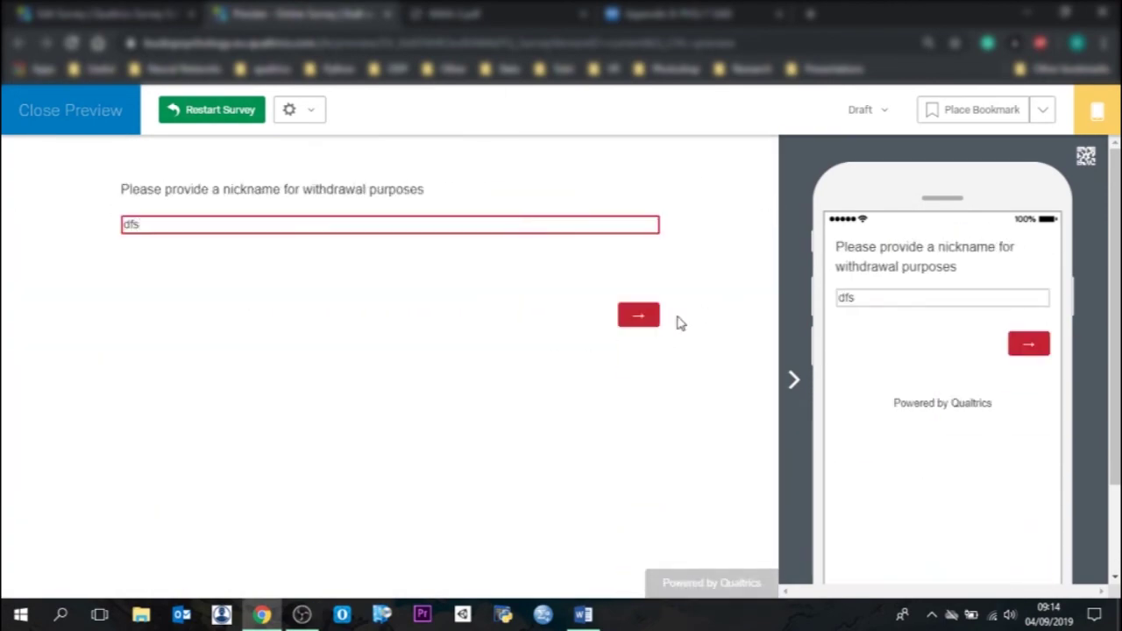
{"action": "left_click", "coordinate": [638, 315]}
Step: Skip the demographic questions, examine which questionnaire comes first in this run, and close the preview
{"action": "left_click_drag", "start_coordinate": [771, 377], "coordinate": [771, 538]}
{"action": "left_click", "coordinate": [633, 511]}
{"action": "mouse_move", "coordinate": [771, 254]}
{"action": "left_mouse_down"}
{"action": "mouse_move", "coordinate": [766, 321]}
{"action": "mouse_move", "coordinate": [775, 255]}
{"action": "left_mouse_up"}
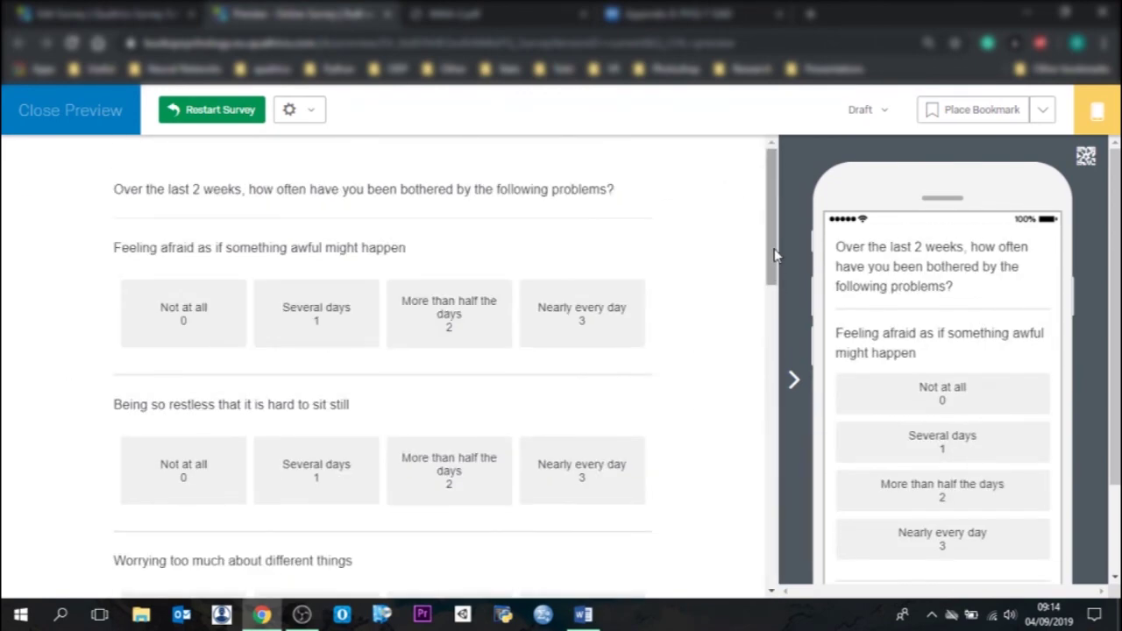
{"action": "left_click", "coordinate": [220, 115]}
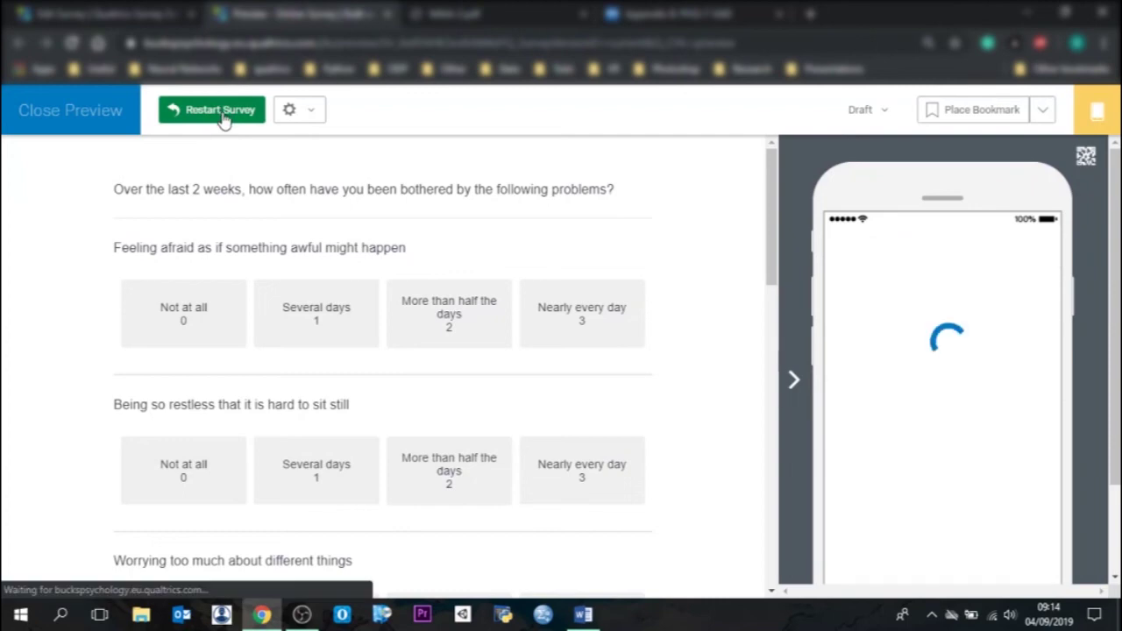
{"action": "left_click", "coordinate": [93, 123]}
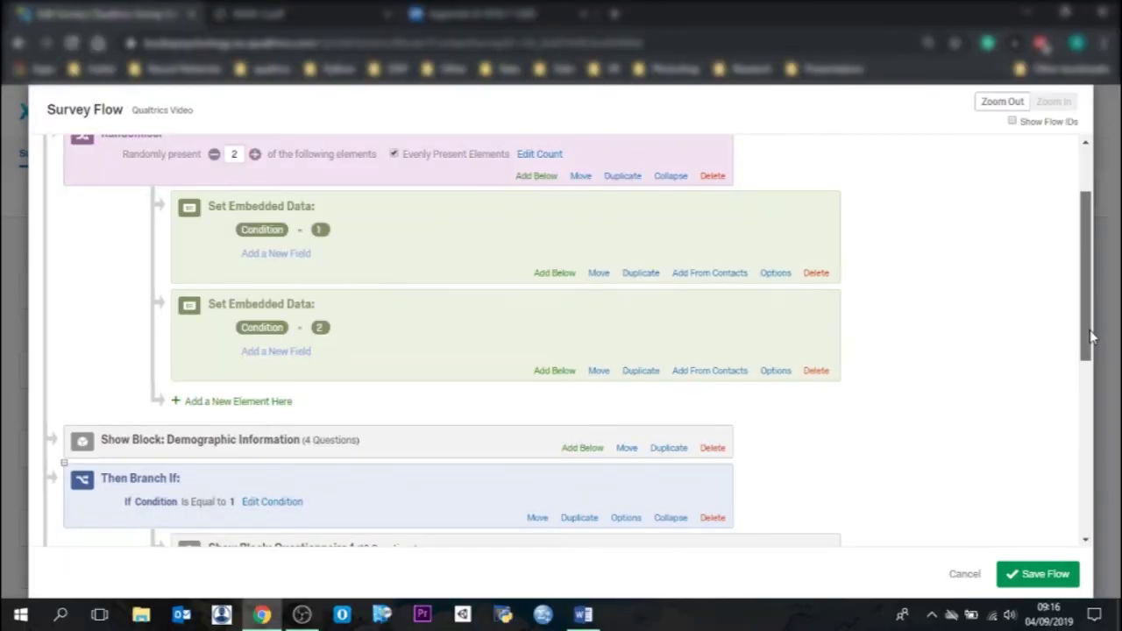
Step: Review the Randomiser and both condition branches in the survey flow, and close it without saving
{"action": "scroll", "coordinate": [1071, 401], "scroll_direction": "up", "scroll_amount": 1}
{"action": "scroll", "coordinate": [1072, 401], "scroll_direction": "down", "scroll_amount": 4}
{"action": "scroll", "coordinate": [1066, 444], "scroll_direction": "down", "scroll_amount": 2}
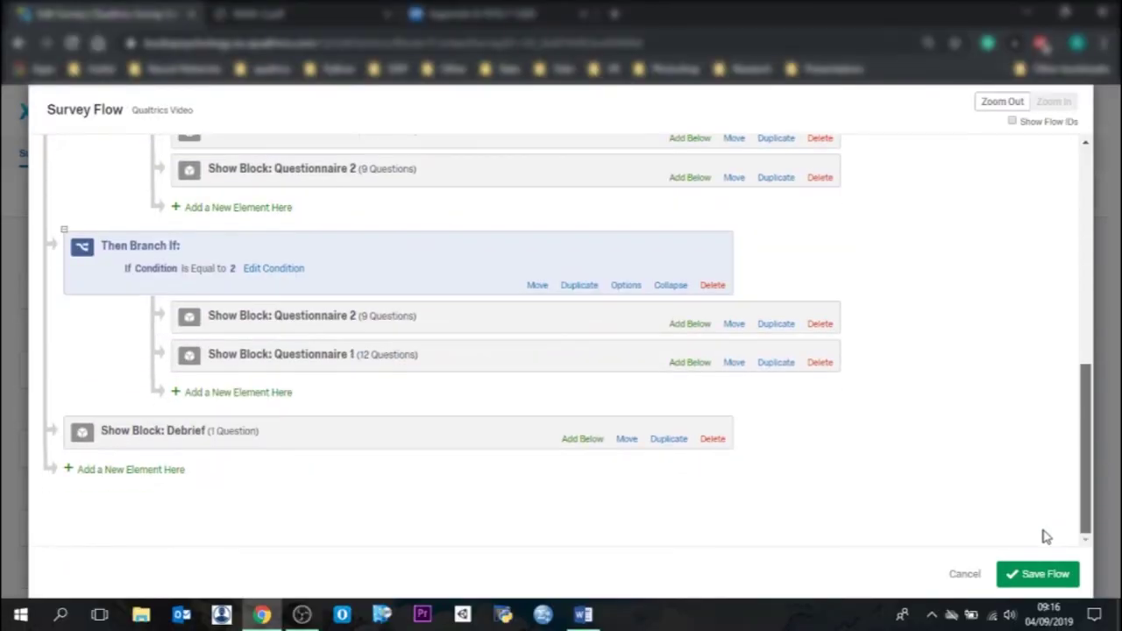
{"action": "left_click_drag", "start_coordinate": [1086, 522], "coordinate": [1087, 319]}
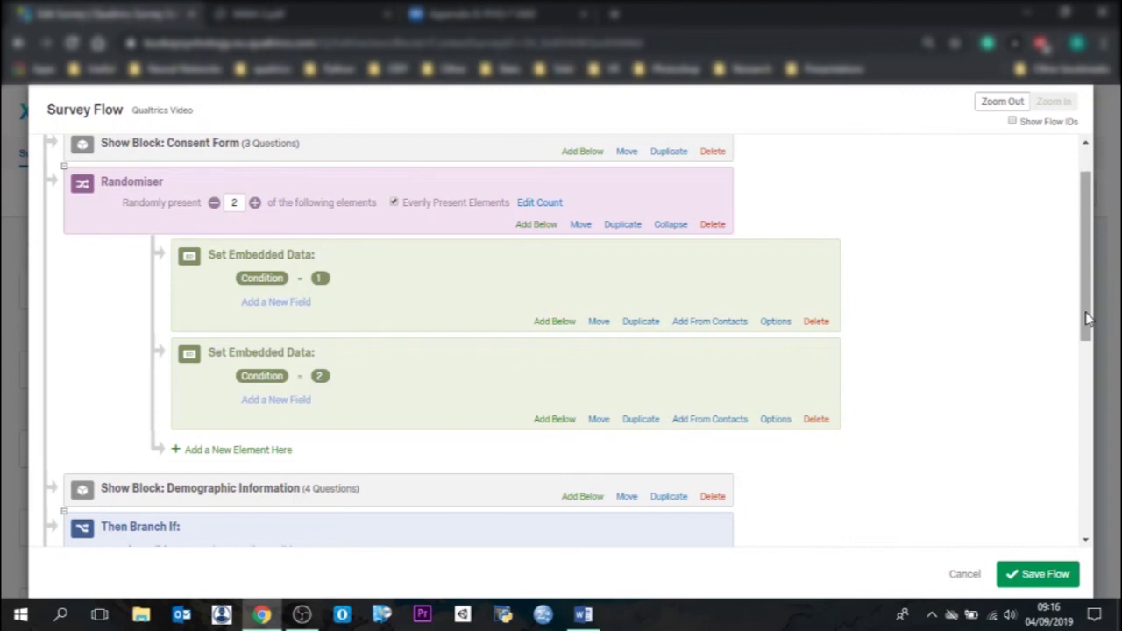
{"action": "left_click", "coordinate": [965, 574]}
Step: Expand the Demographic Information block and examine its pet questions and their display logic
{"action": "scroll", "coordinate": [524, 337], "scroll_direction": "down", "scroll_amount": 3}
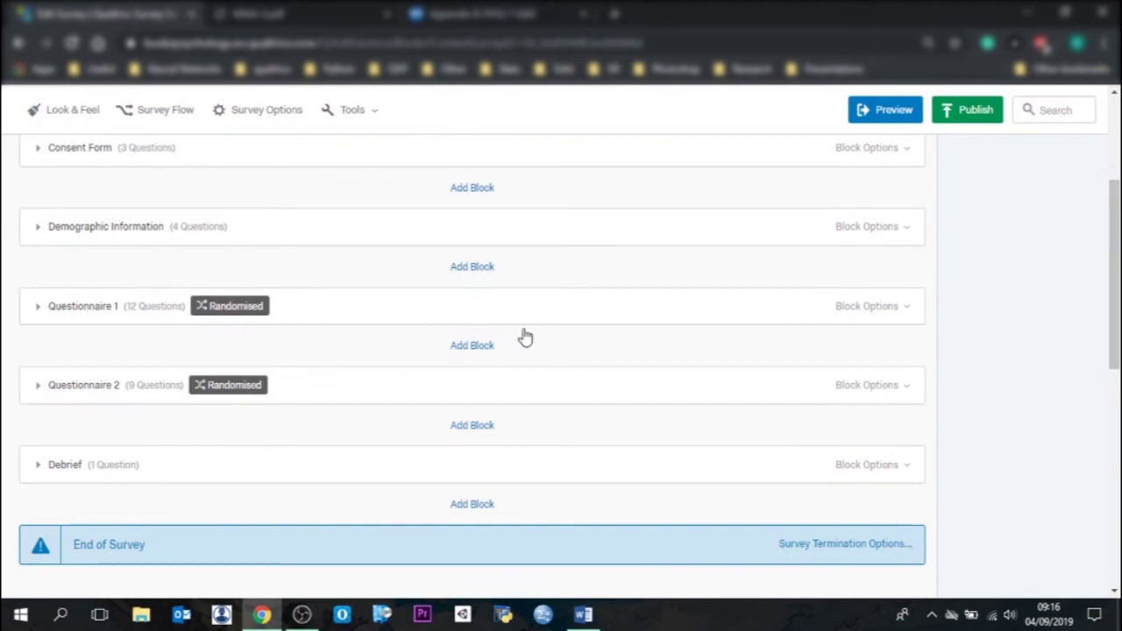
{"action": "left_click", "coordinate": [35, 230]}
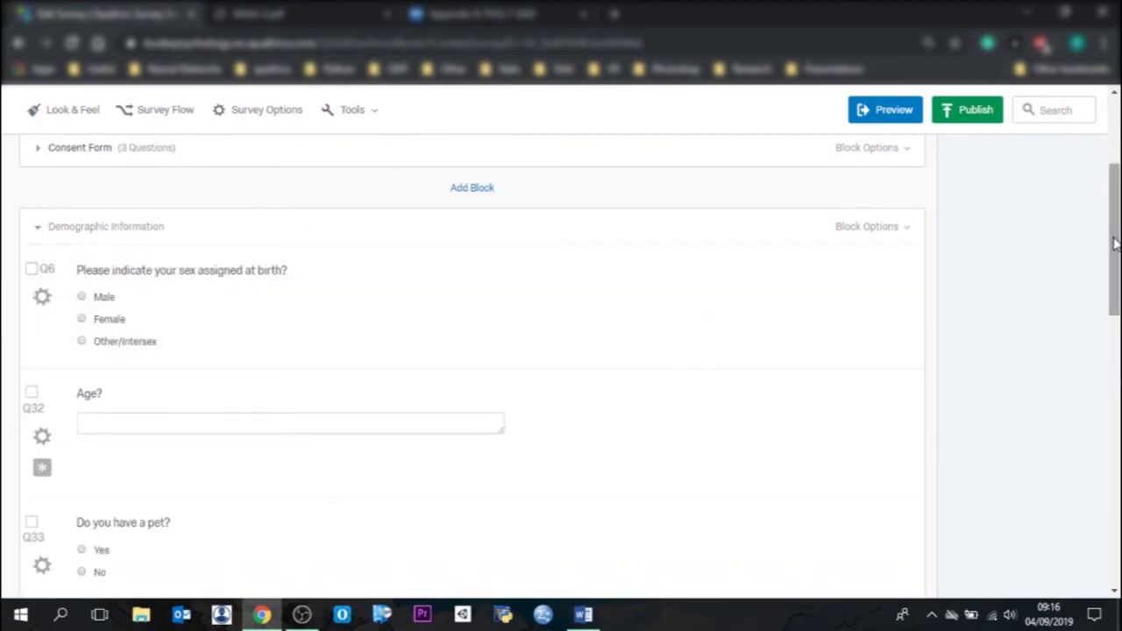
{"action": "left_click_drag", "start_coordinate": [1109, 241], "coordinate": [1105, 315]}
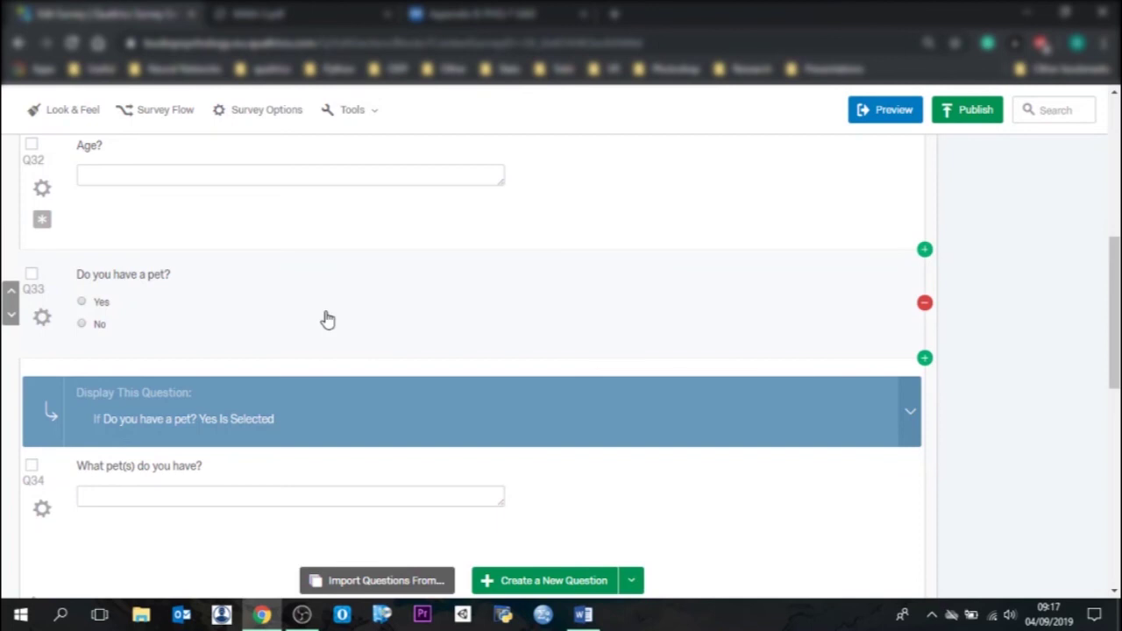
{"action": "left_click_drag", "start_coordinate": [1112, 324], "coordinate": [1098, 386]}
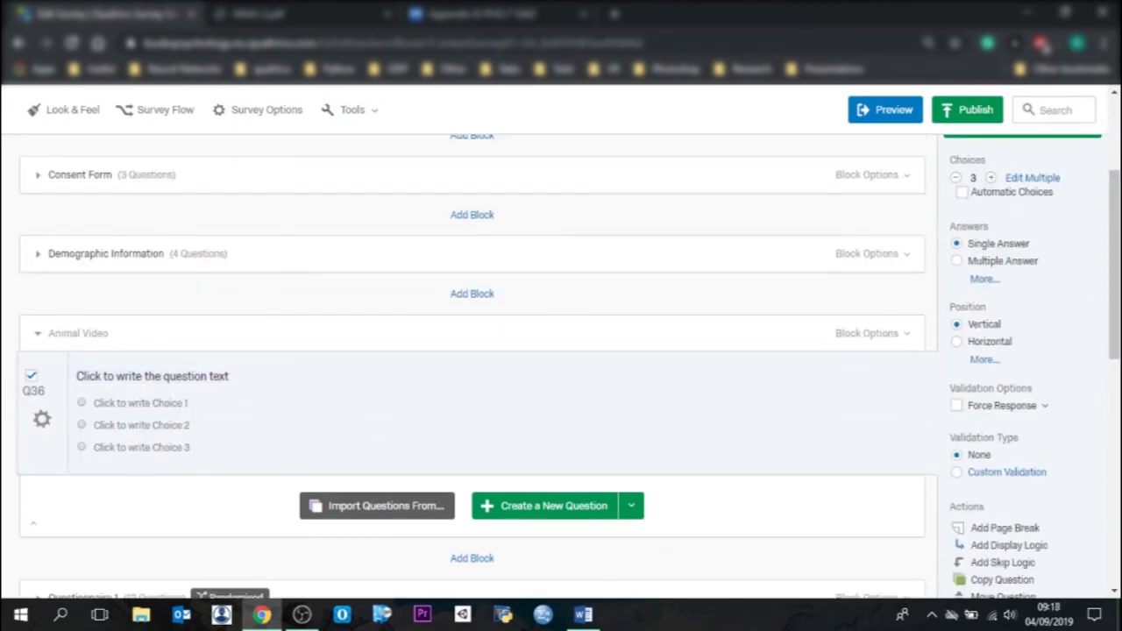
Step: Change the question type of the Animal Video block's new question to Descriptive Text
{"action": "left_click_drag", "start_coordinate": [1113, 263], "coordinate": [1113, 190]}
{"action": "left_click", "coordinate": [1017, 320]}
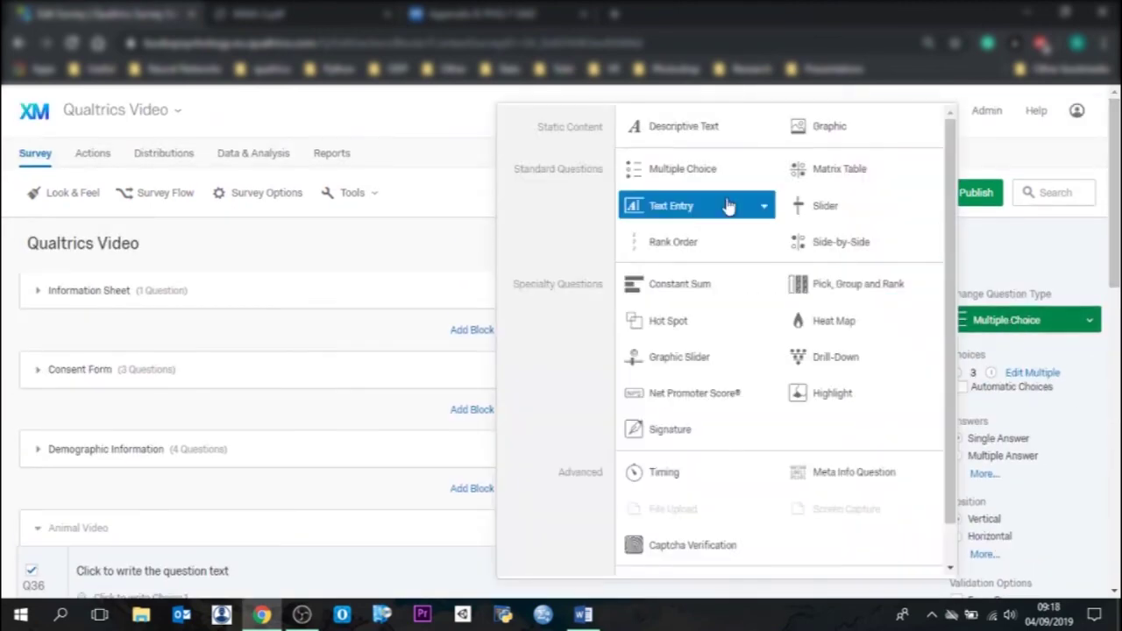
{"action": "left_click", "coordinate": [667, 125]}
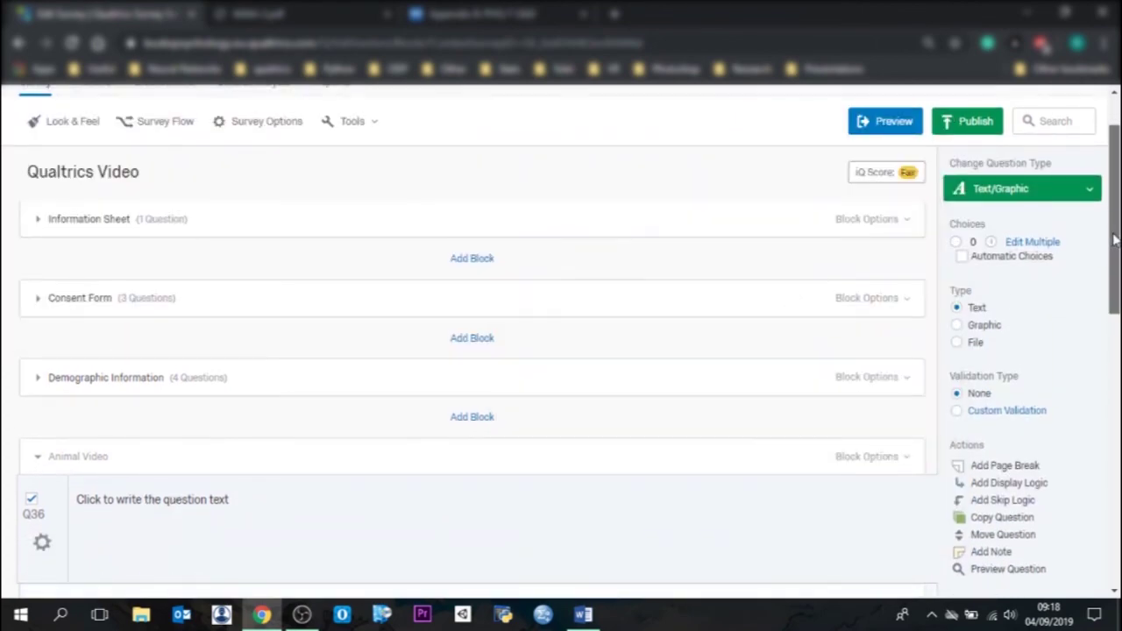
{"action": "left_click_drag", "start_coordinate": [1113, 239], "coordinate": [1114, 295]}
{"action": "left_click", "coordinate": [293, 344]}
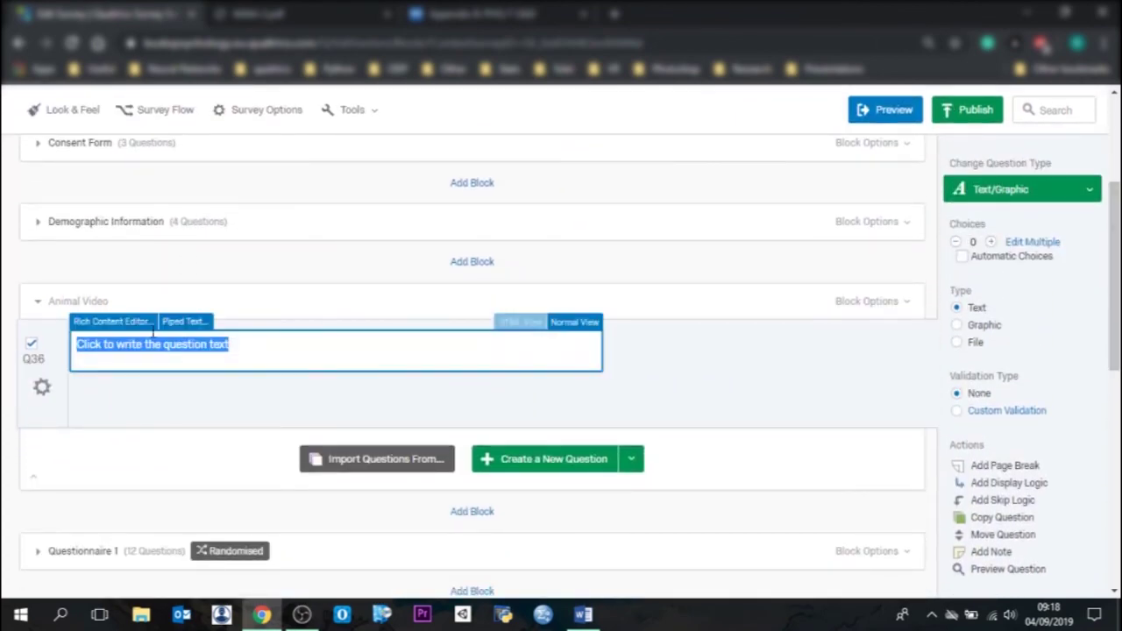
{"action": "left_click", "coordinate": [114, 323]}
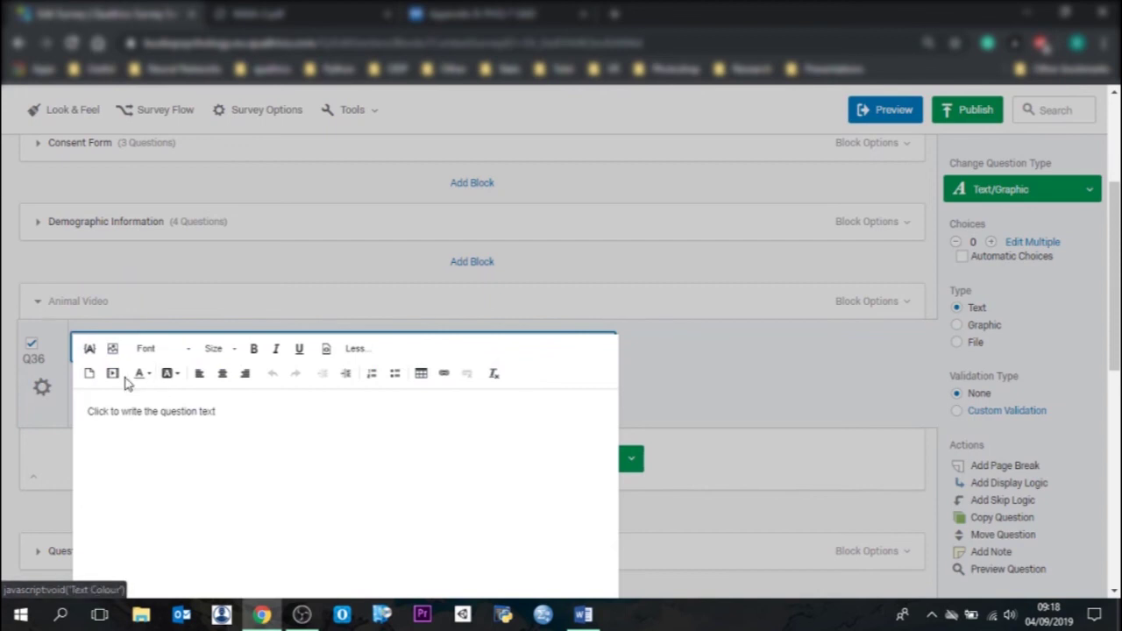
{"action": "left_click", "coordinate": [112, 373]}
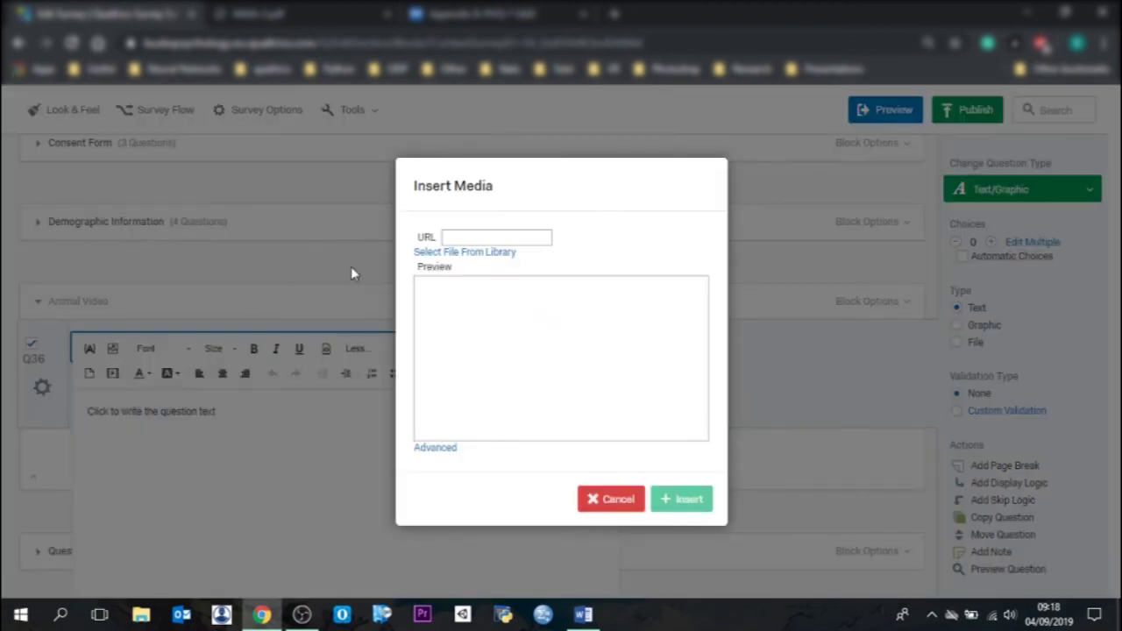
{"action": "left_click", "coordinate": [505, 237]}
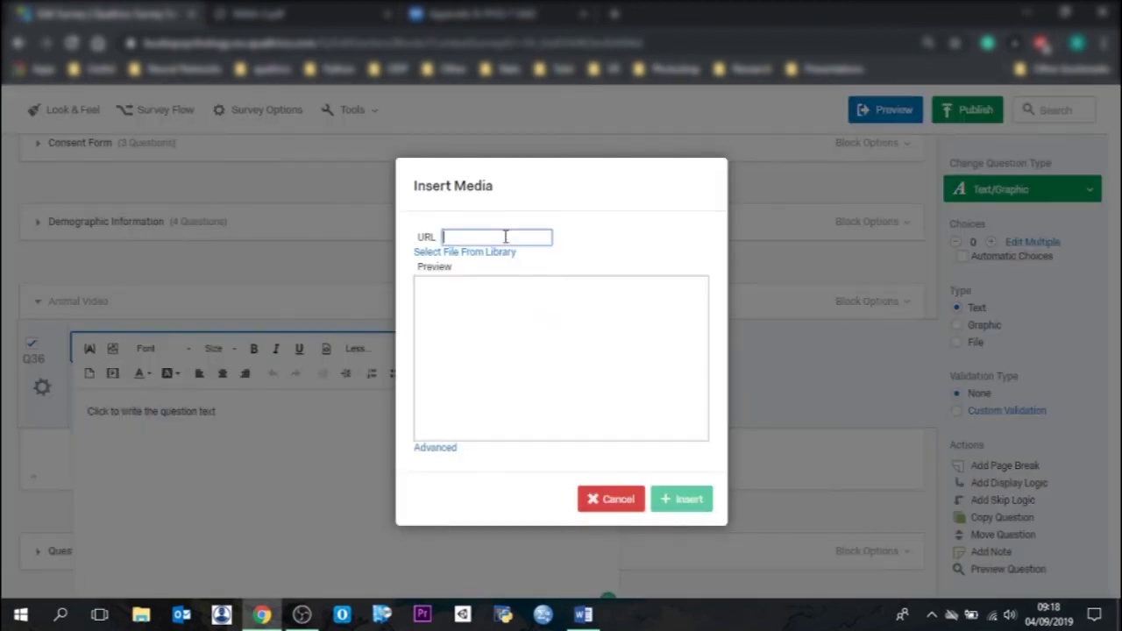
{"action": "type", "text": "https://www.youtube.com/watch?v=5yFfCAaedgA"}
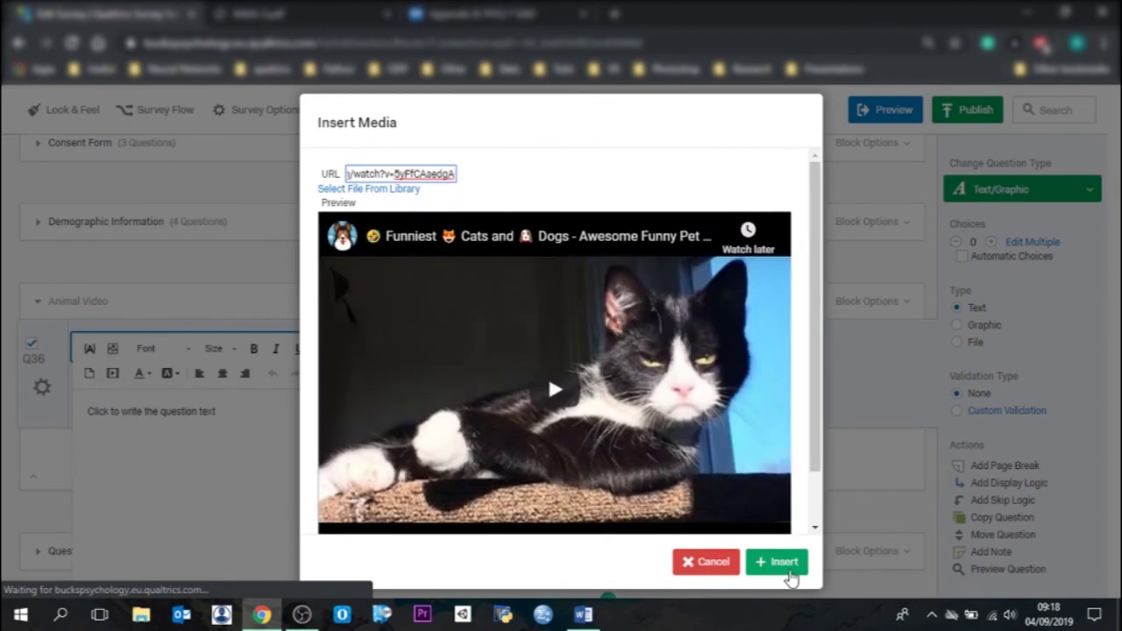
{"action": "left_click", "coordinate": [784, 568]}
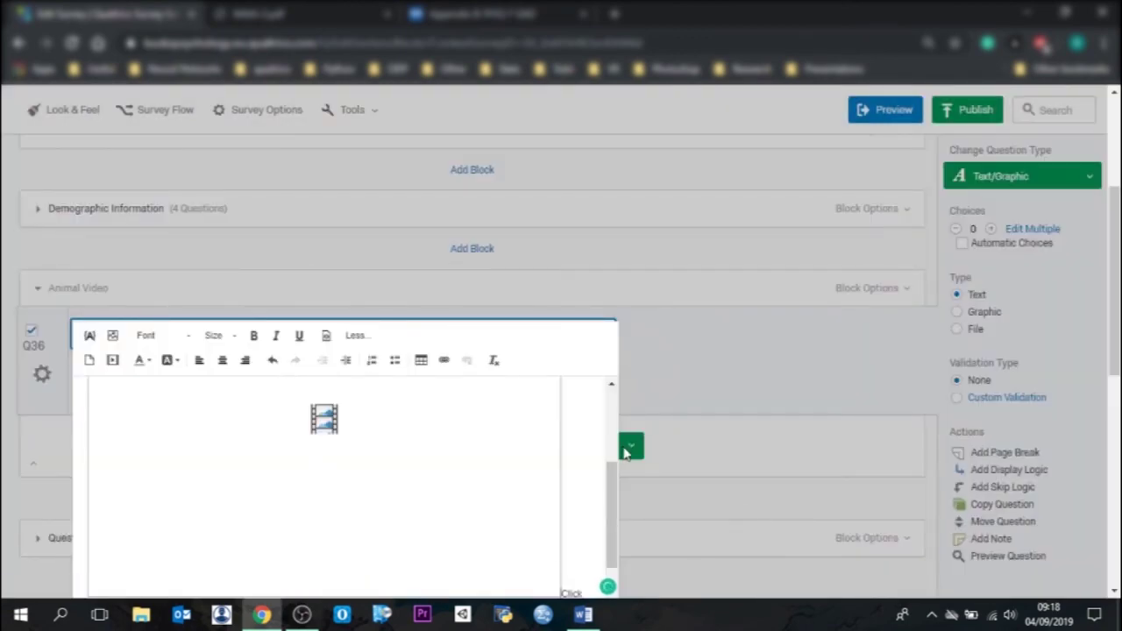
{"action": "left_click", "coordinate": [772, 530]}
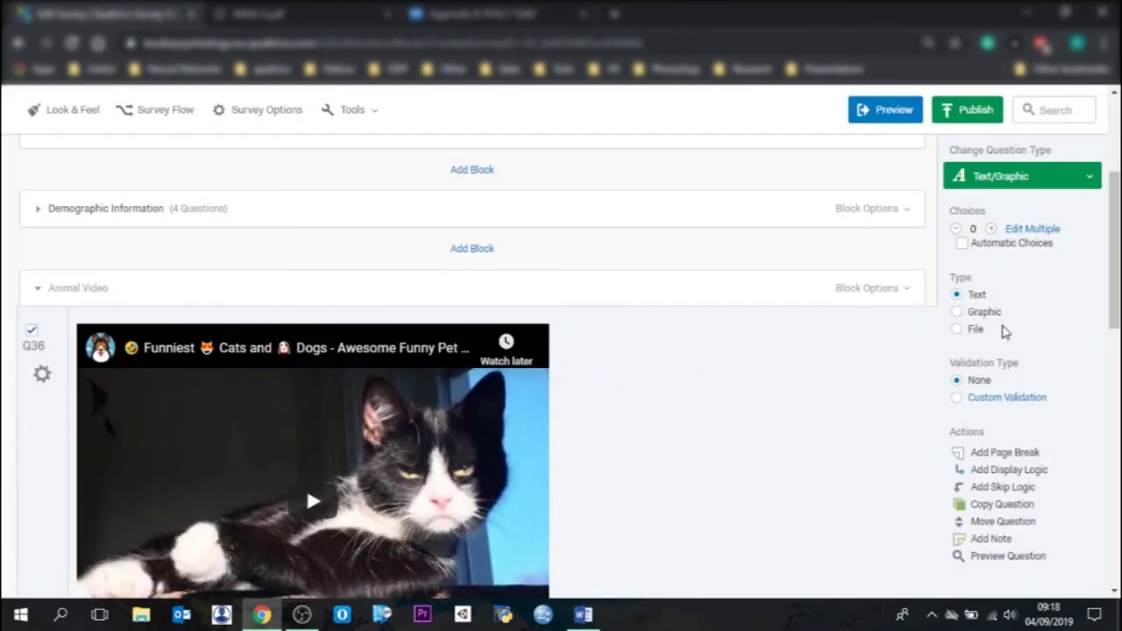
Step: Delete the placeholder question text beneath the embedded video in the Animal Video question
{"action": "left_click_drag", "start_coordinate": [1110, 297], "coordinate": [1118, 341]}
{"action": "left_click", "coordinate": [590, 547]}
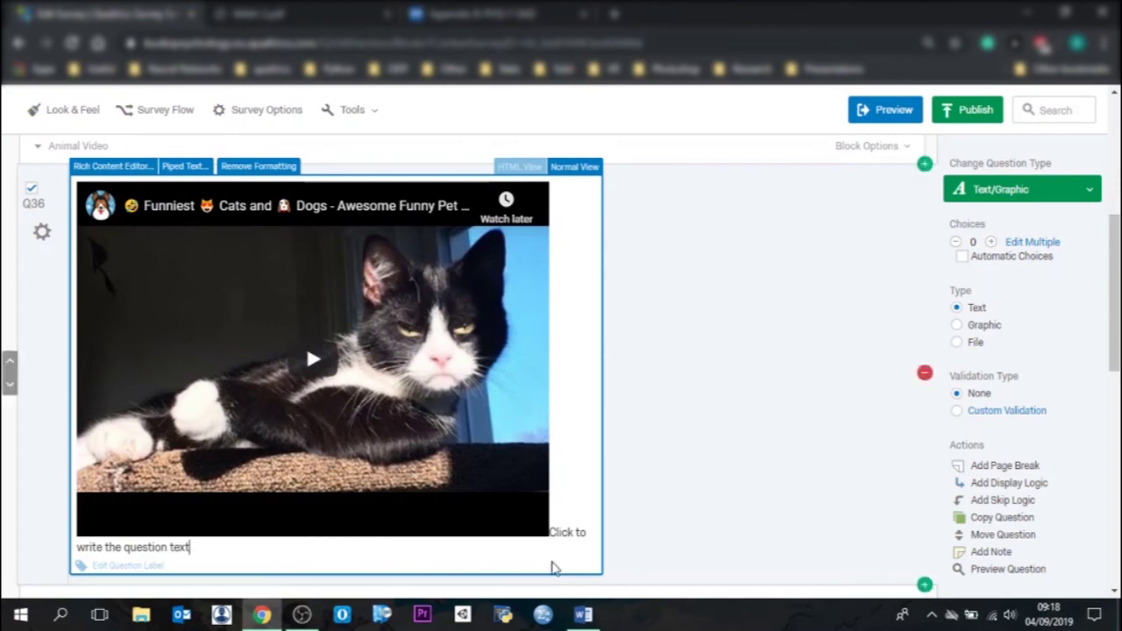
{"action": "key", "text": "ctrl+a"}
{"action": "key", "text": "BackSpace"}
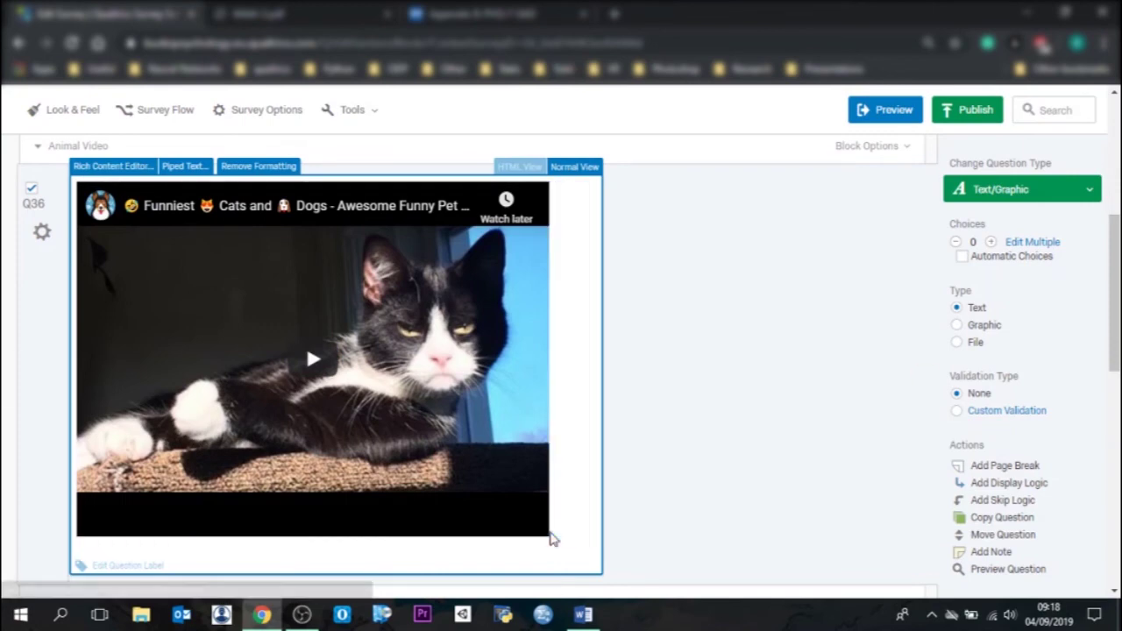
{"action": "left_click", "coordinate": [750, 488]}
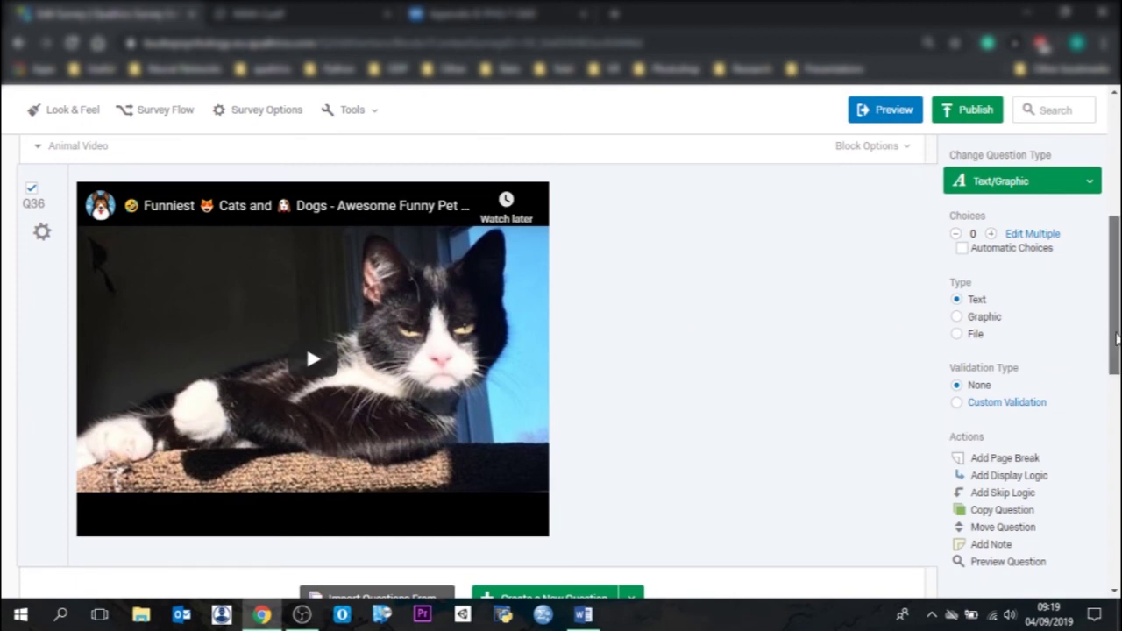
Step: Add a branch below the Demographic Information block in the survey flow
{"action": "left_click_drag", "start_coordinate": [1110, 341], "coordinate": [1106, 410]}
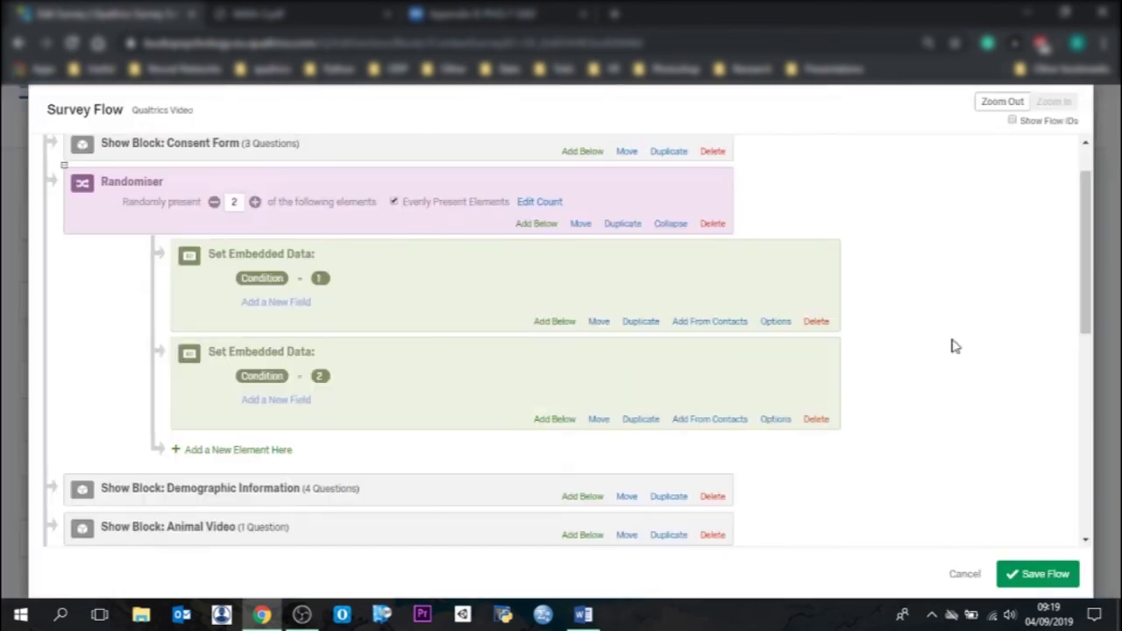
{"action": "scroll", "coordinate": [1023, 290], "scroll_direction": "down", "scroll_amount": 3}
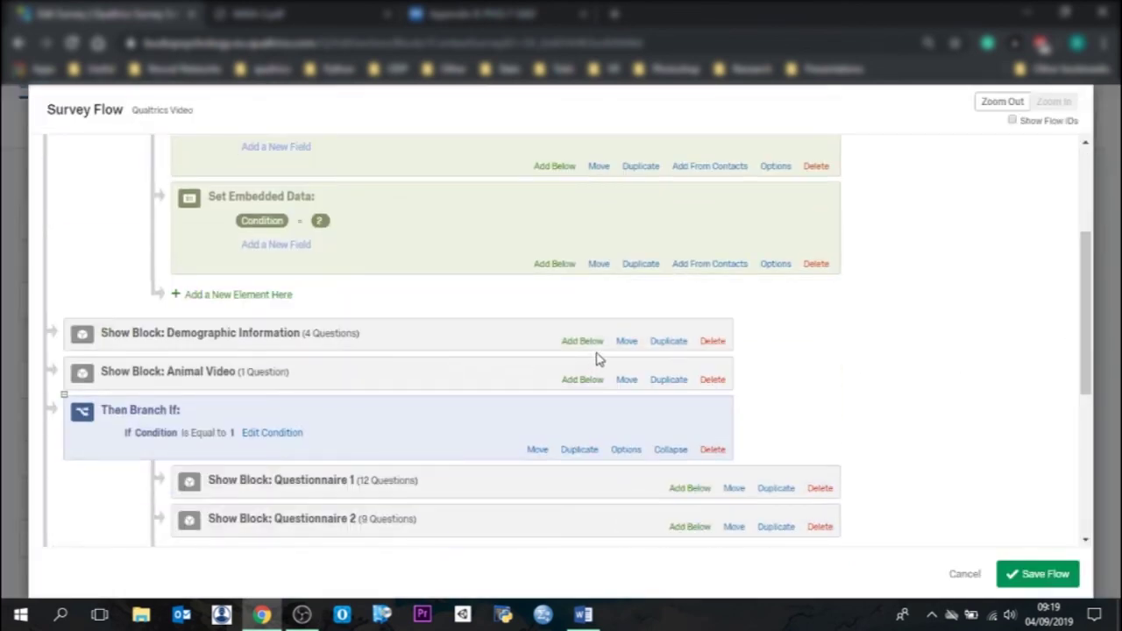
{"action": "left_click", "coordinate": [585, 344]}
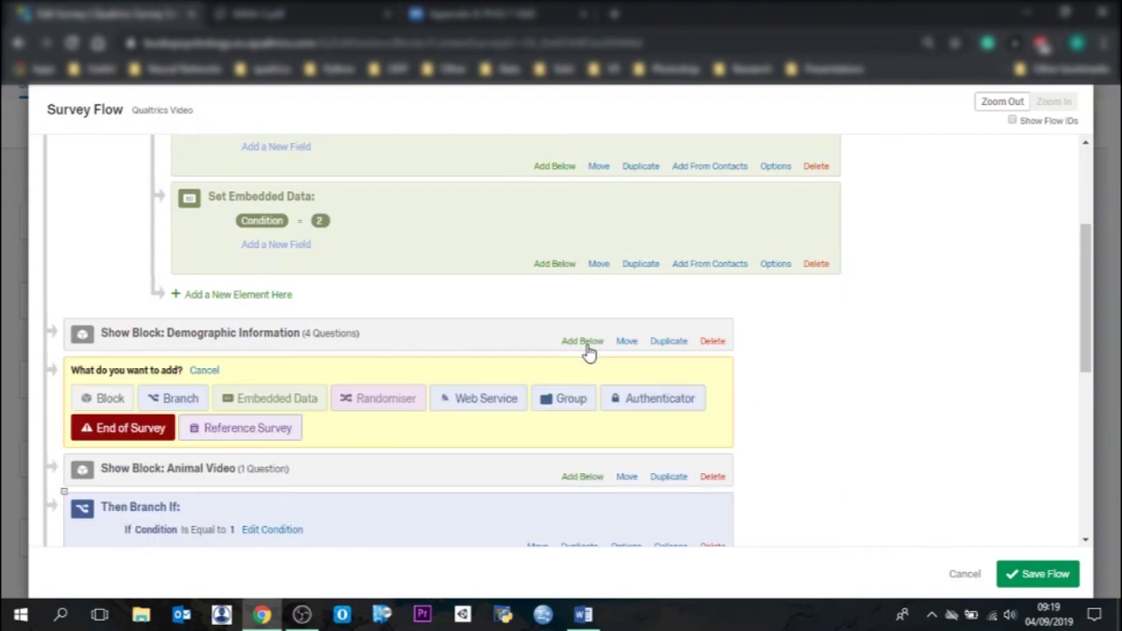
{"action": "left_click", "coordinate": [175, 403]}
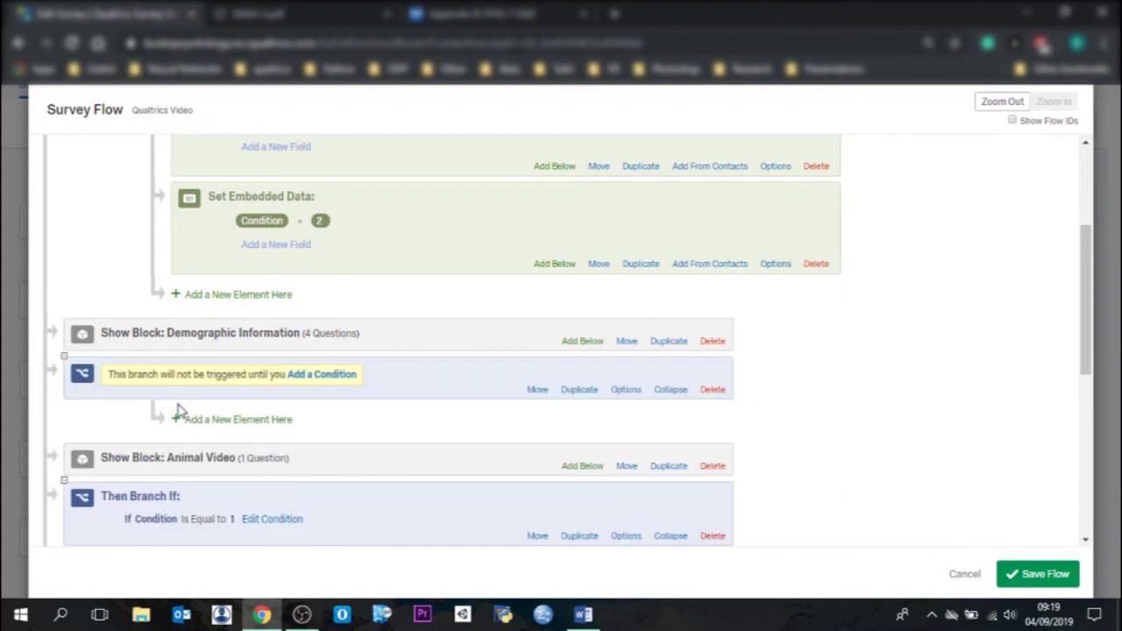
Step: Set the new branch's condition to question Q33 "Do you have a pet?" with No selected
{"action": "left_click", "coordinate": [292, 384]}
{"action": "left_click", "coordinate": [139, 402]}
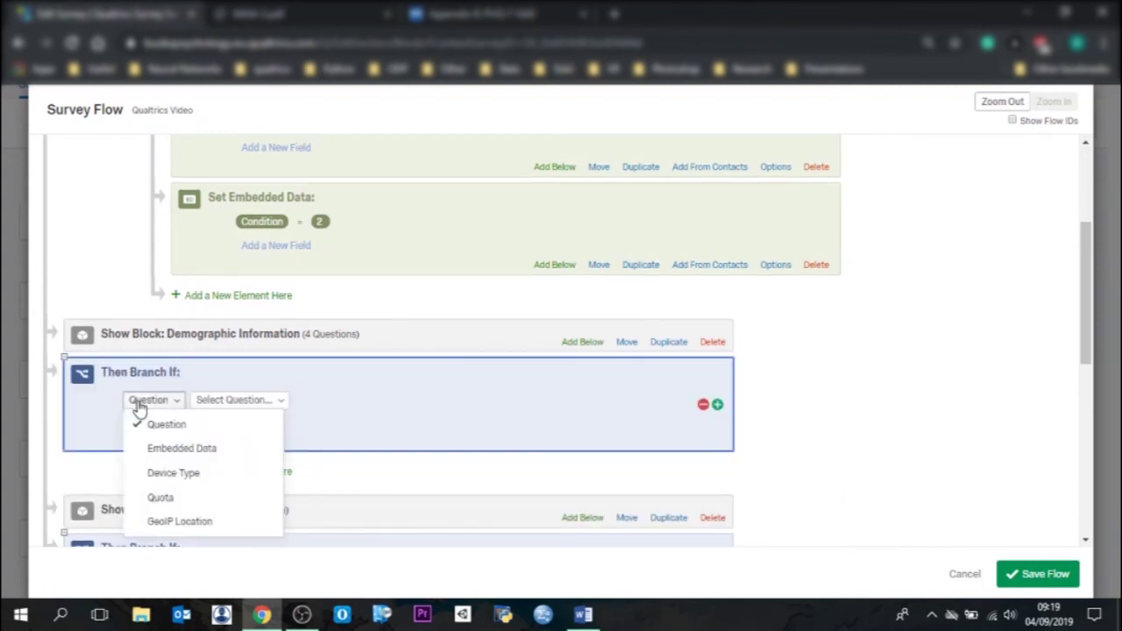
{"action": "left_click", "coordinate": [181, 425]}
{"action": "left_click", "coordinate": [220, 401]}
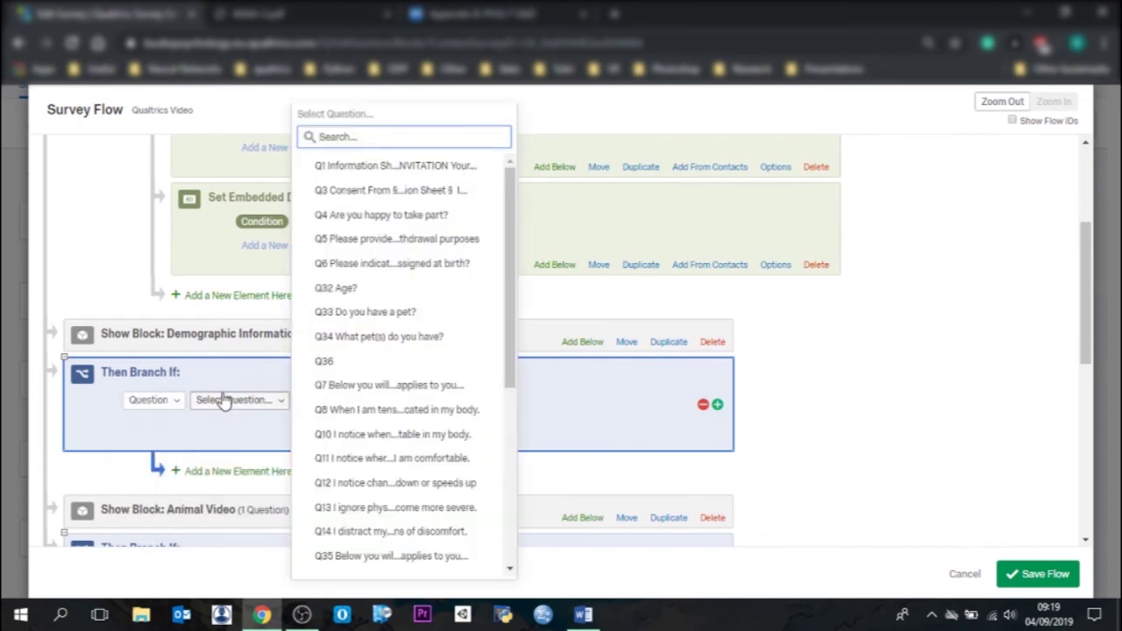
{"action": "left_click", "coordinate": [421, 313]}
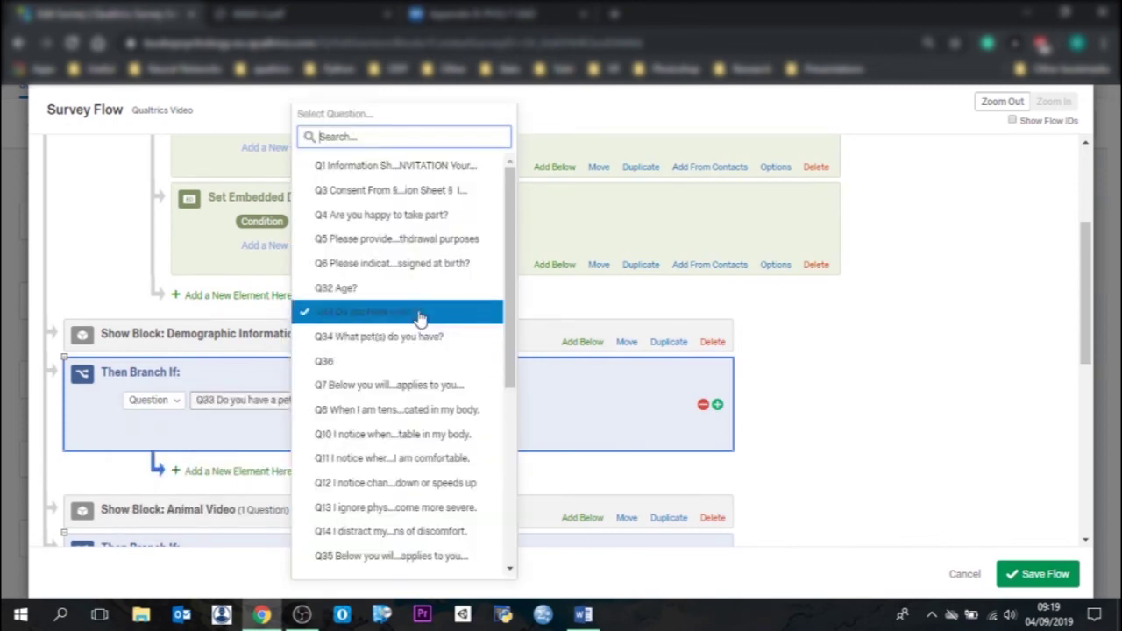
{"action": "left_click", "coordinate": [353, 400]}
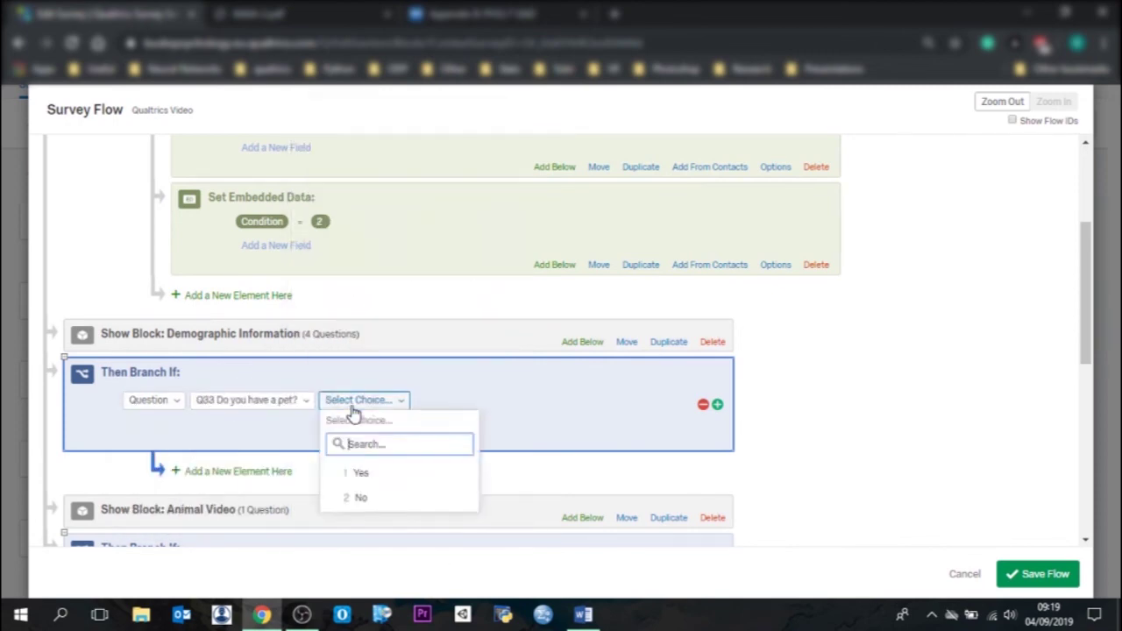
{"action": "left_click", "coordinate": [360, 496]}
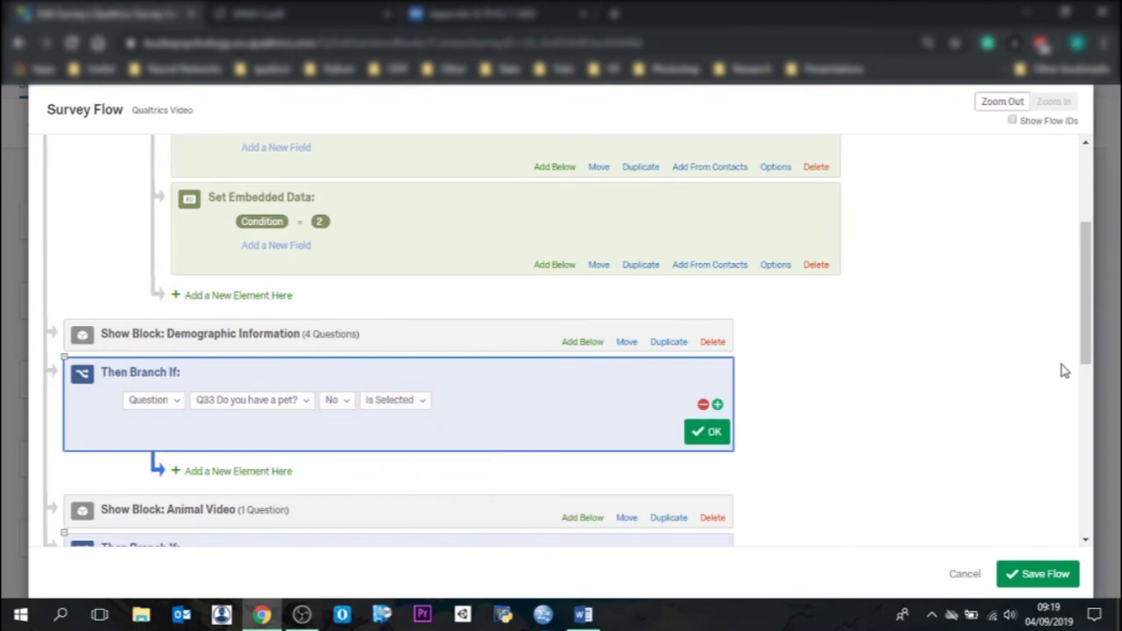
Step: Move the Animal Video block into the no-pet branch of the survey flow
{"action": "scroll", "coordinate": [1079, 342], "scroll_direction": "down", "scroll_amount": 1}
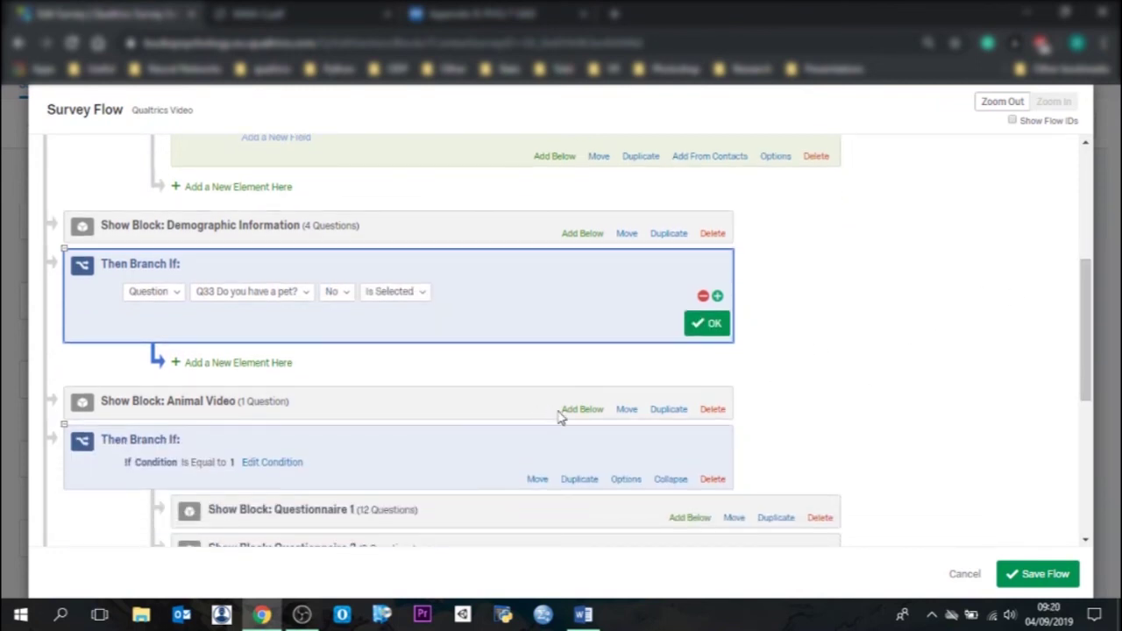
{"action": "left_click_drag", "start_coordinate": [623, 412], "coordinate": [632, 379]}
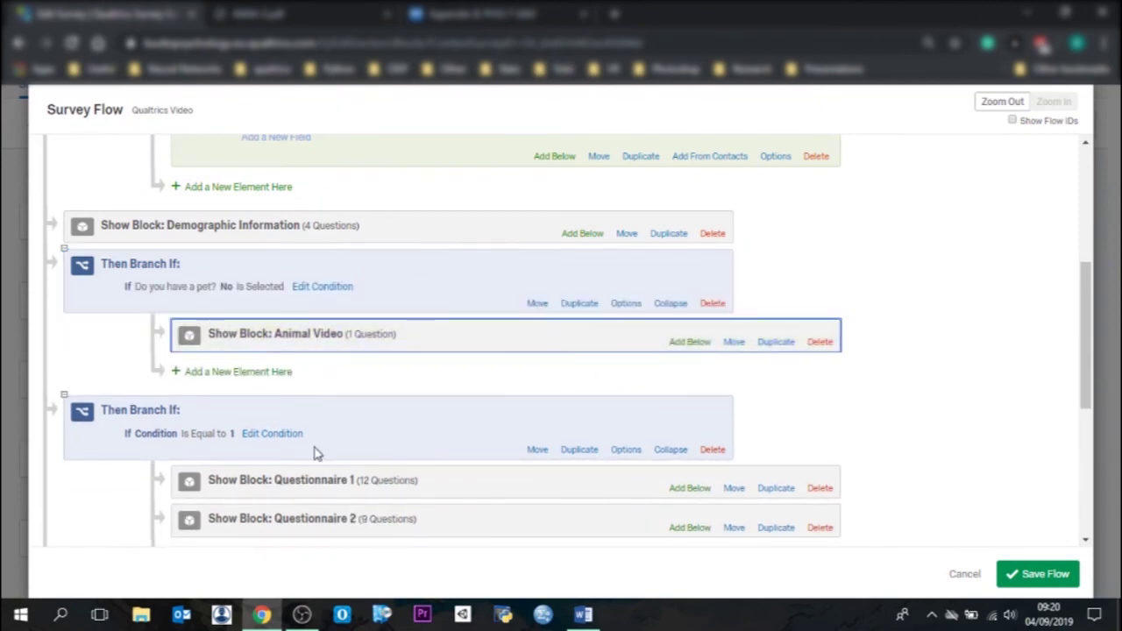
{"action": "scroll", "coordinate": [289, 395], "scroll_direction": "up", "scroll_amount": 1}
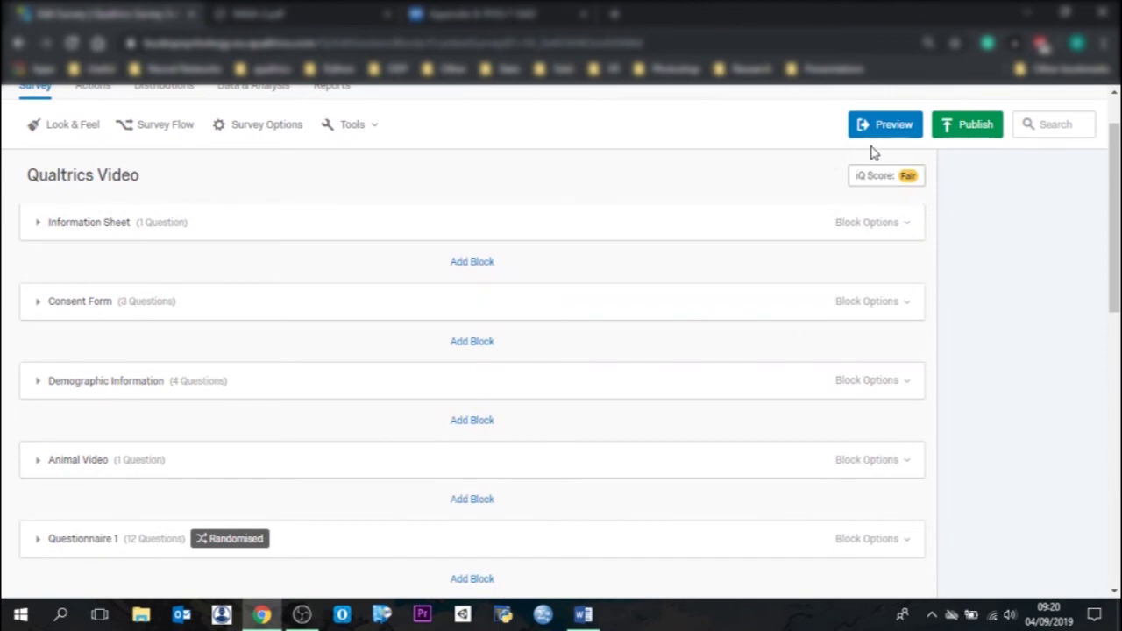
Step: Preview the survey, agree to take part on the consent form, and enter "s" for the withdrawal question
{"action": "left_click", "coordinate": [895, 132]}
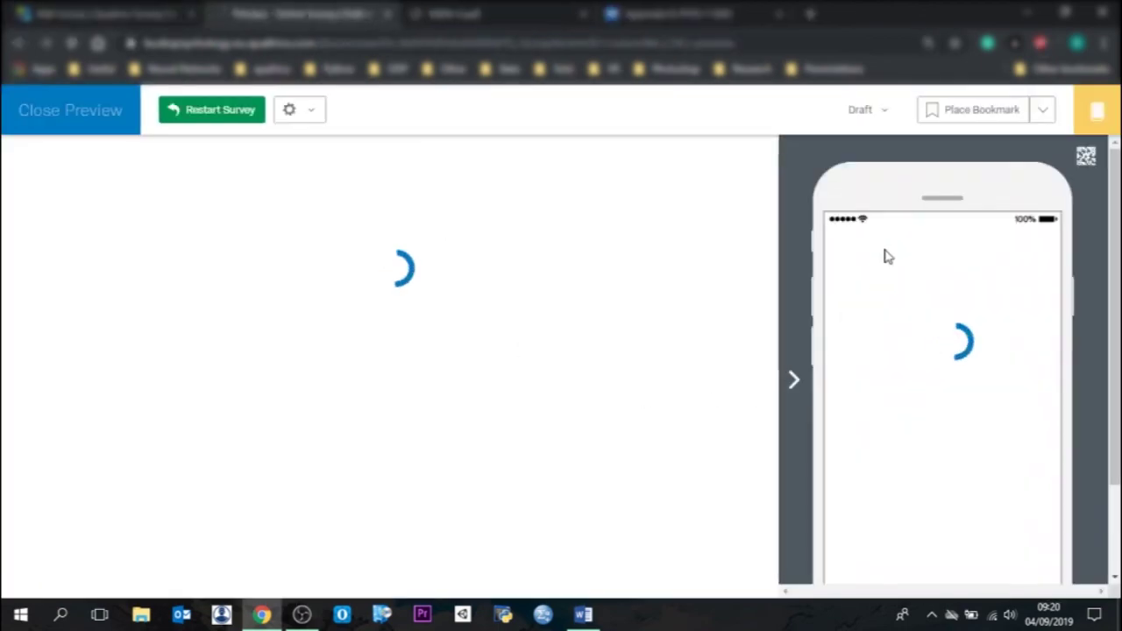
{"action": "scroll", "coordinate": [732, 453], "scroll_direction": "down", "scroll_amount": 15}
{"action": "left_click", "coordinate": [631, 512]}
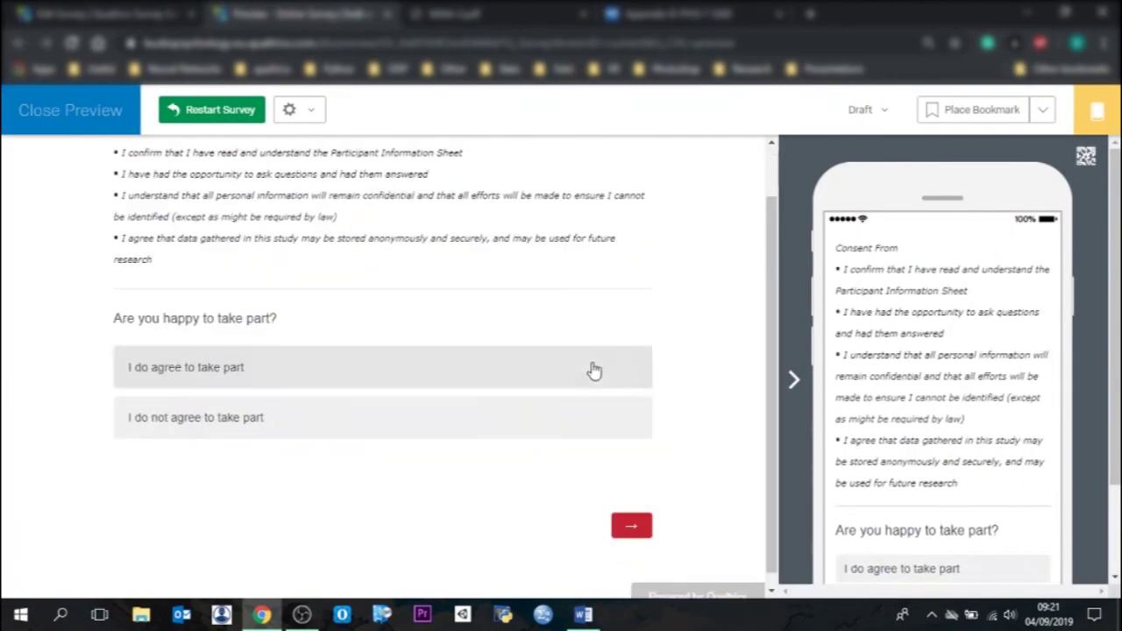
{"action": "left_click", "coordinate": [588, 371]}
{"action": "left_click", "coordinate": [632, 526]}
{"action": "type", "text": "s"}
{"action": "left_click", "coordinate": [646, 327]}
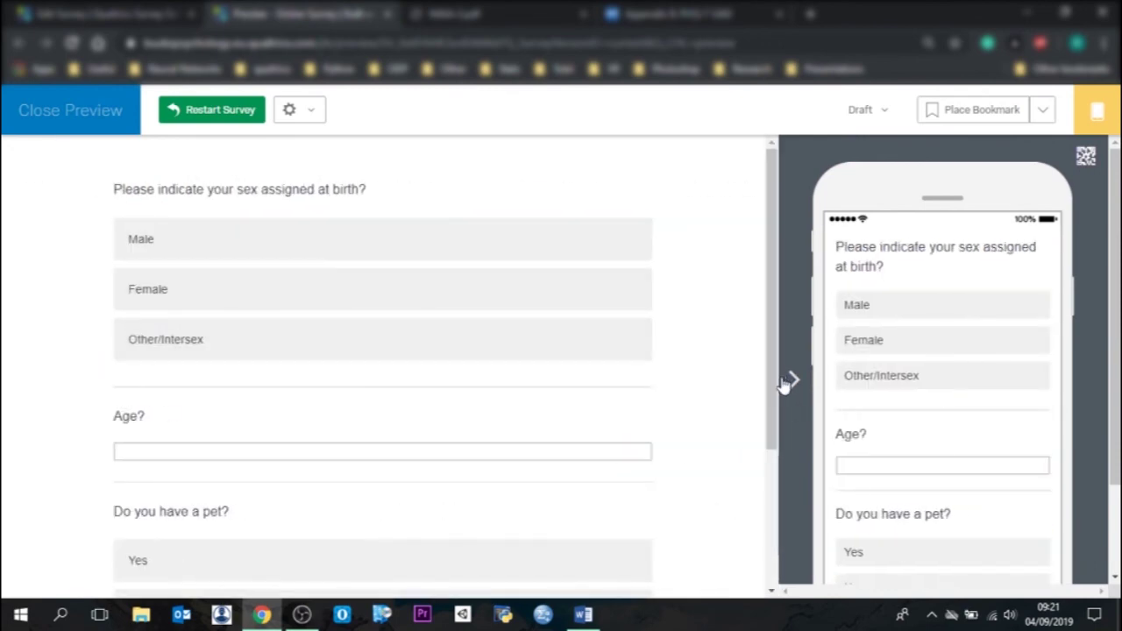
Step: Answer No to the pet question in the preview and test playback of the embedded animal video
{"action": "scroll", "coordinate": [760, 504], "scroll_direction": "down", "scroll_amount": 3}
{"action": "left_click", "coordinate": [555, 436]}
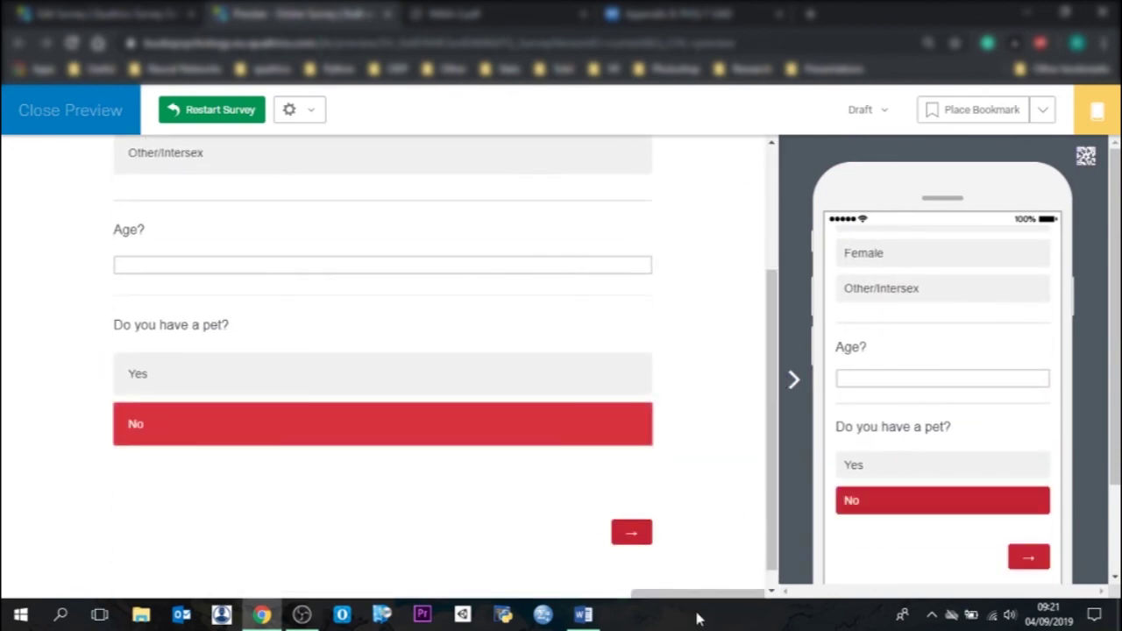
{"action": "left_click", "coordinate": [621, 528]}
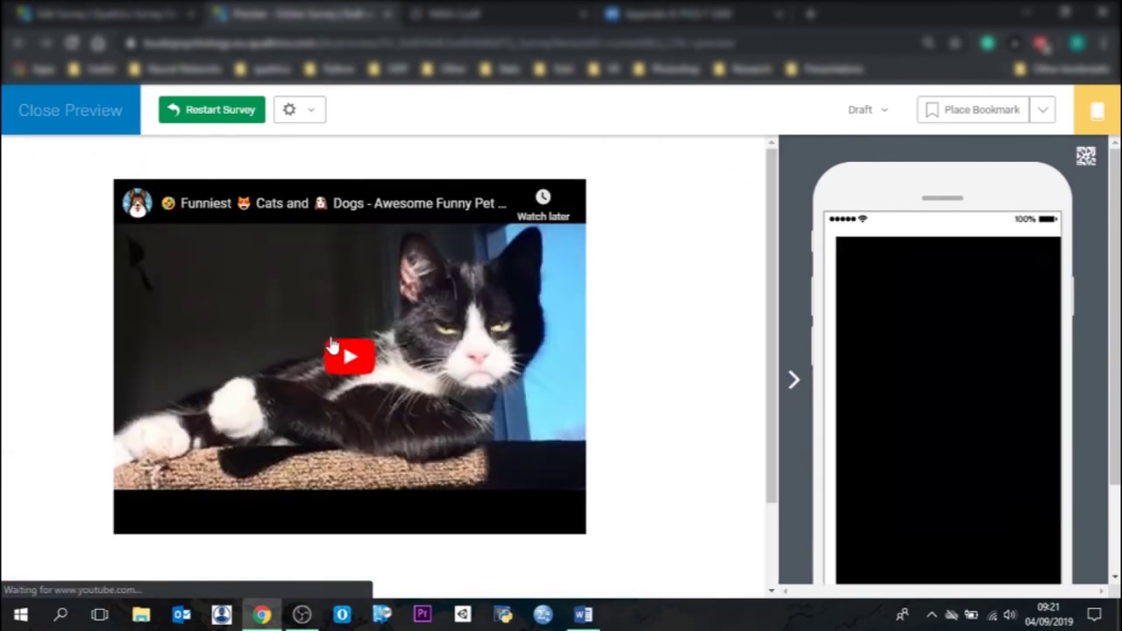
{"action": "left_click", "coordinate": [332, 345]}
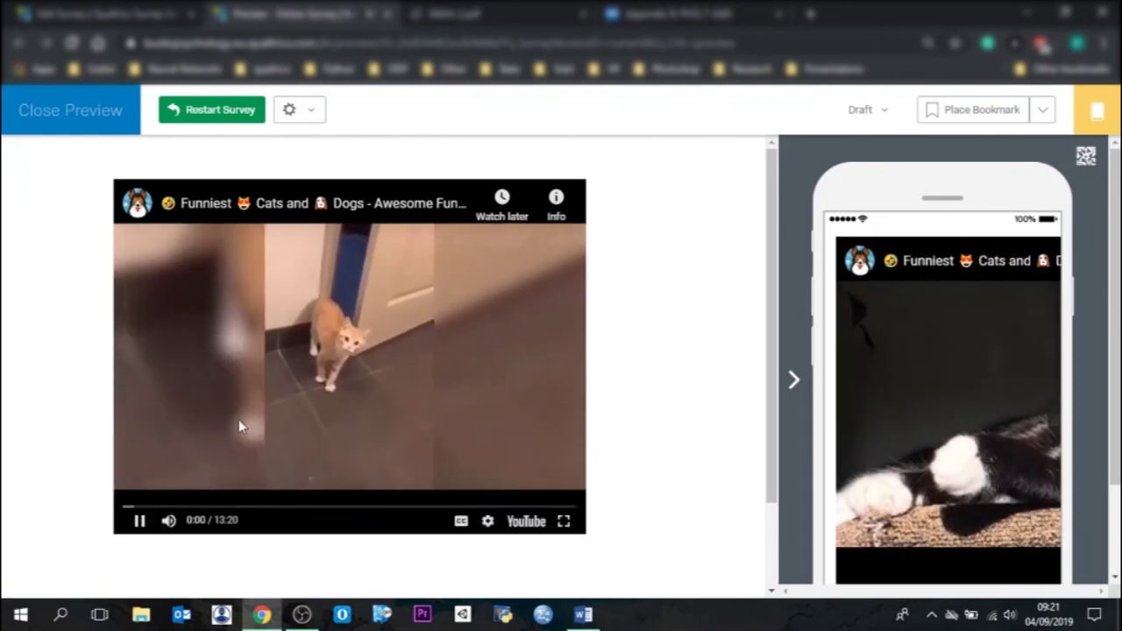
{"action": "left_click", "coordinate": [377, 367]}
{"action": "scroll", "coordinate": [620, 537], "scroll_direction": "down", "scroll_amount": 2}
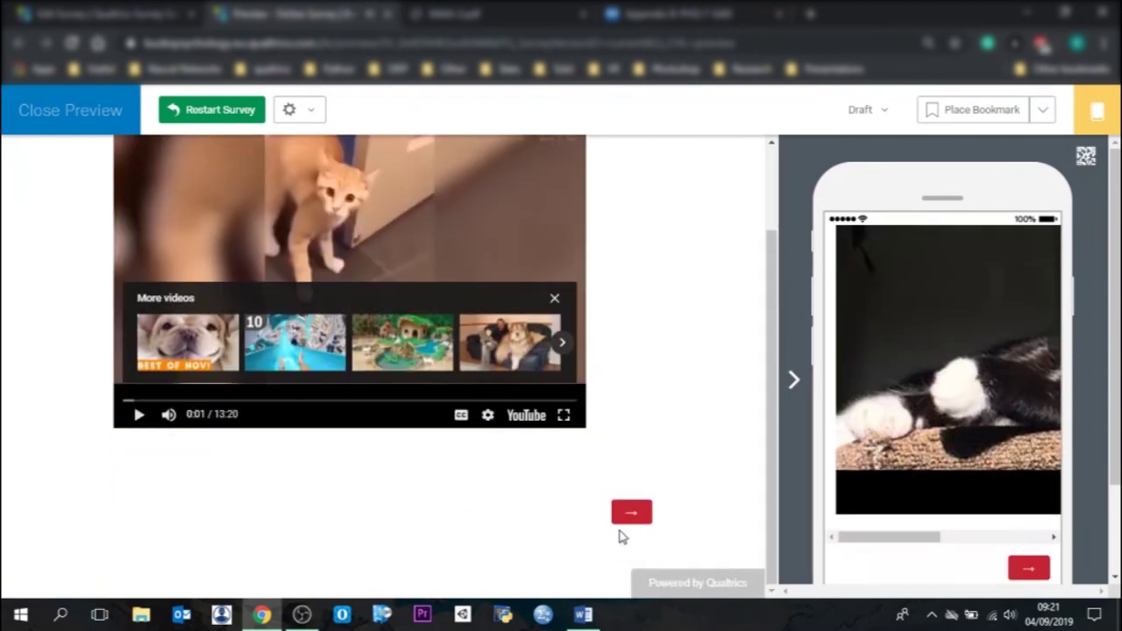
Step: Continue past the video to examine the questionnaire page, and close the preview
{"action": "left_click", "coordinate": [633, 512]}
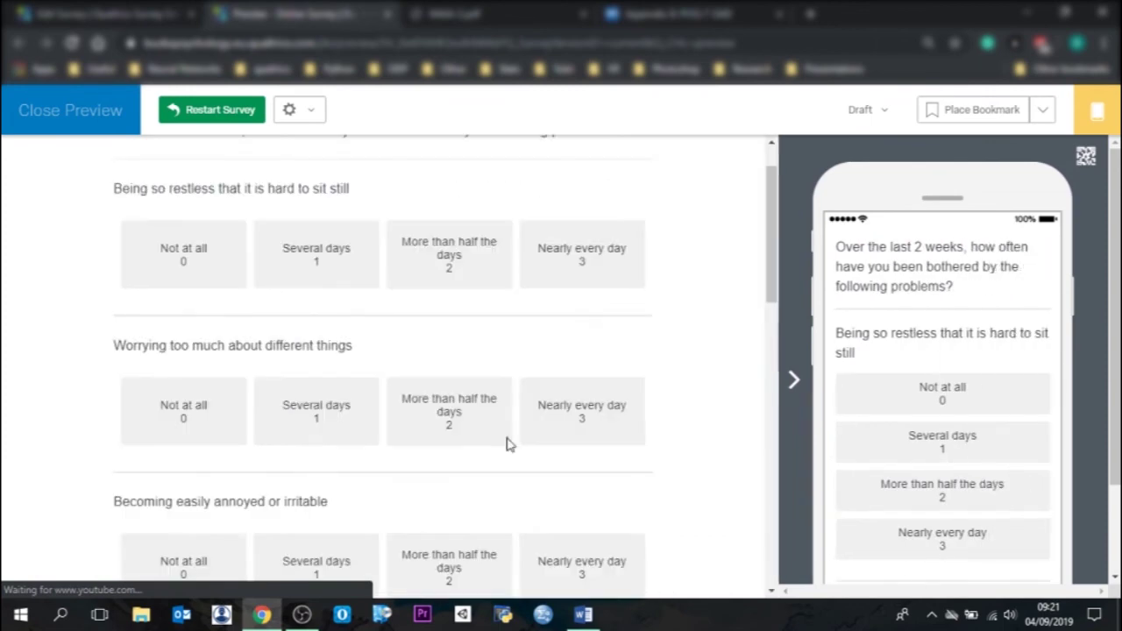
{"action": "scroll", "coordinate": [762, 245], "scroll_direction": "up", "scroll_amount": 1}
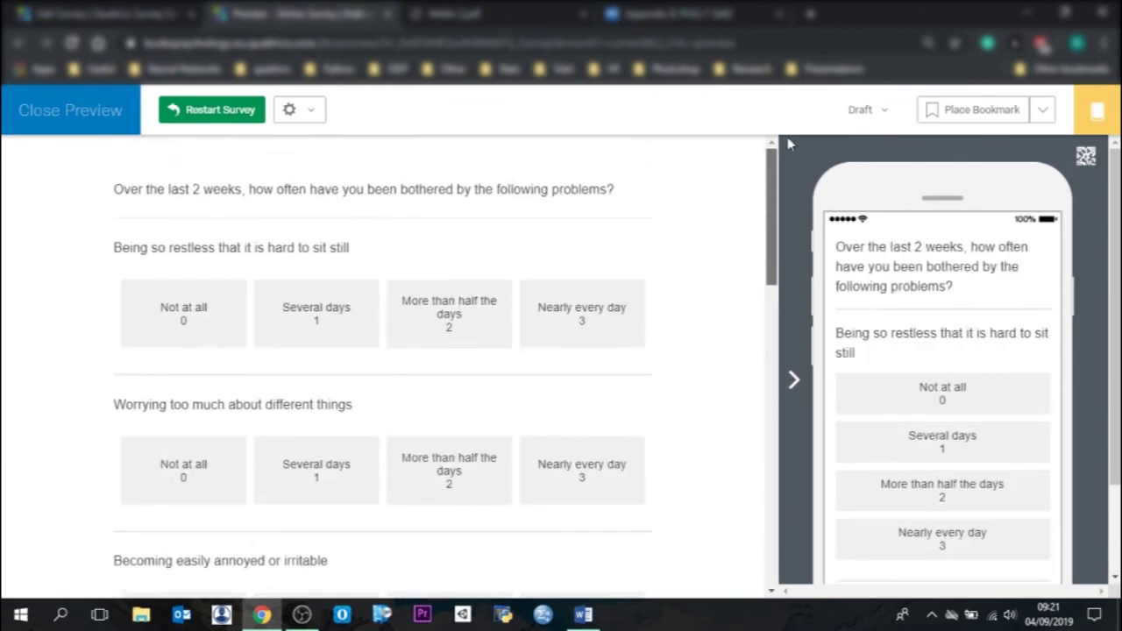
{"action": "left_click", "coordinate": [106, 116]}
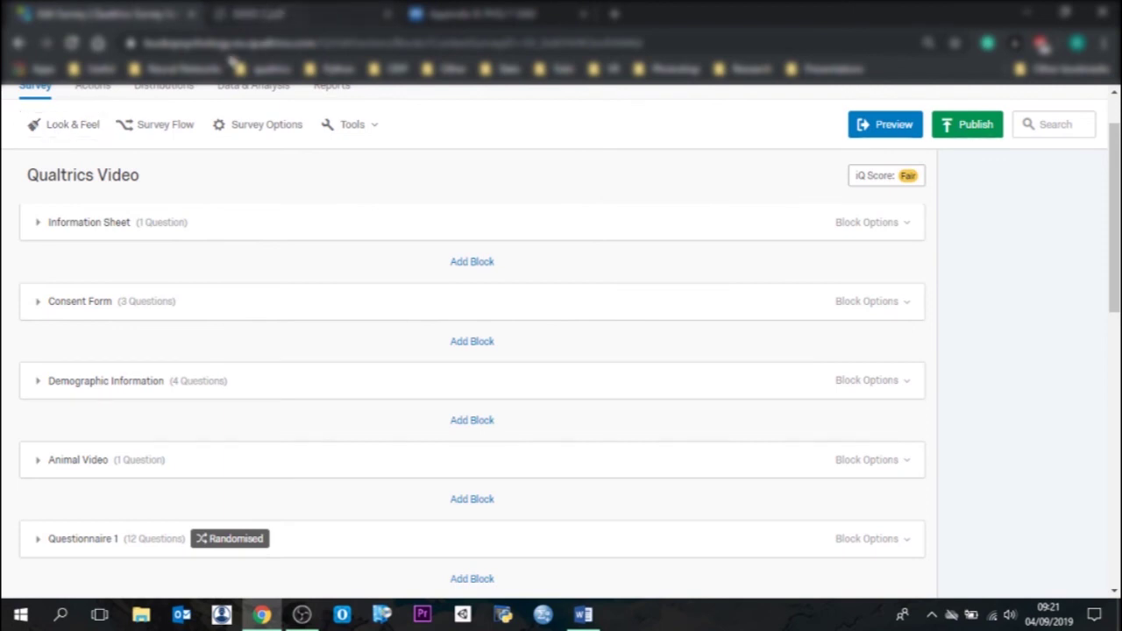
{"action": "key", "text": "alt+Tab"}
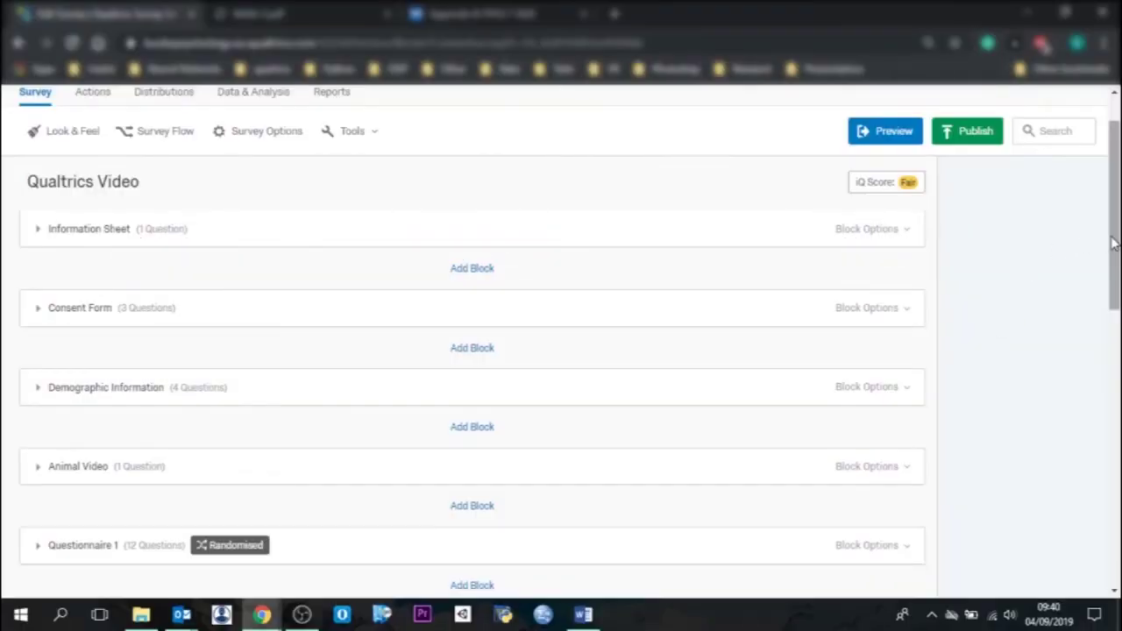
{"action": "scroll", "coordinate": [1092, 290], "scroll_direction": "down", "scroll_amount": 4}
{"action": "scroll", "coordinate": [1087, 350], "scroll_direction": "up", "scroll_amount": 5}
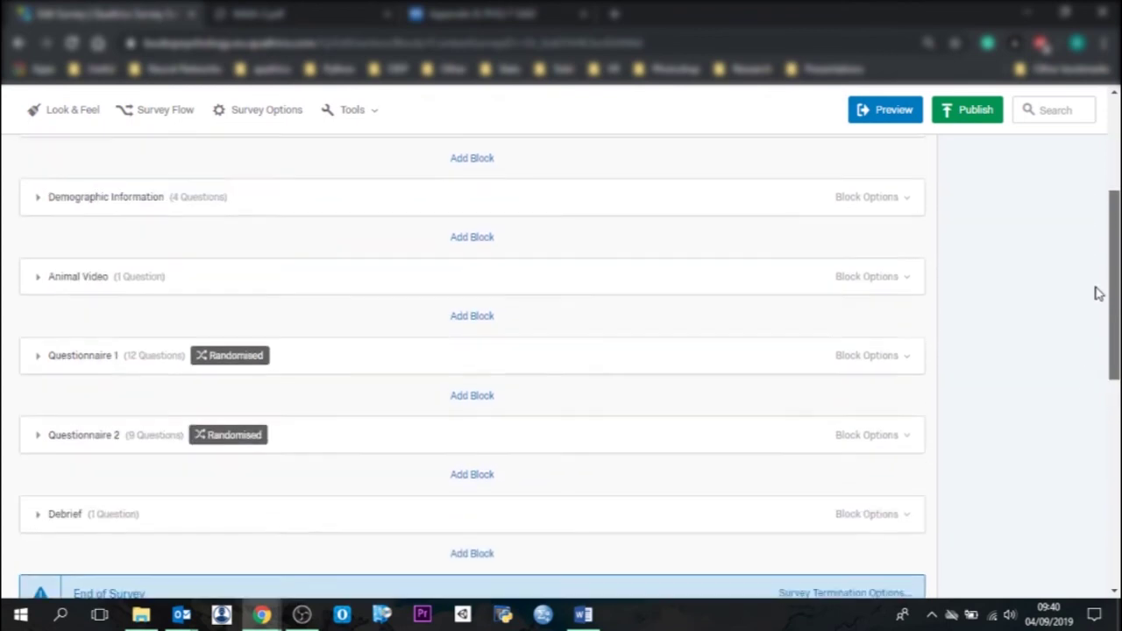
{"action": "scroll", "coordinate": [1102, 250], "scroll_direction": "up", "scroll_amount": 1}
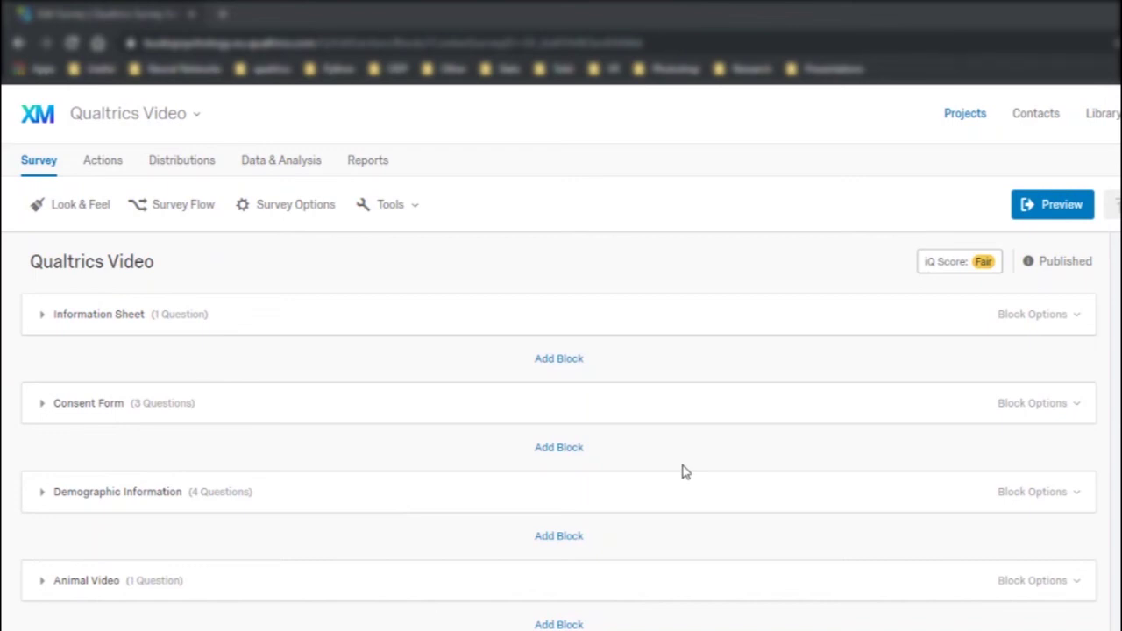
Step: Examine the survey termination options, including the redirect to a full URL, and close them
{"action": "scroll", "coordinate": [686, 472], "scroll_direction": "down", "scroll_amount": 2}
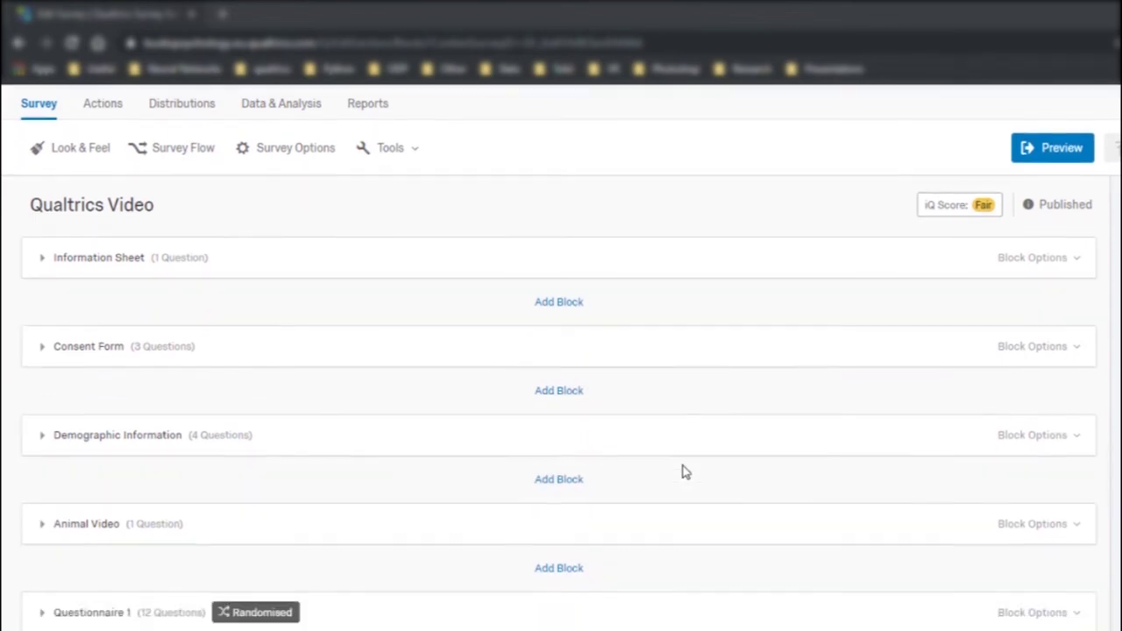
{"action": "scroll", "coordinate": [685, 471], "scroll_direction": "down", "scroll_amount": 6}
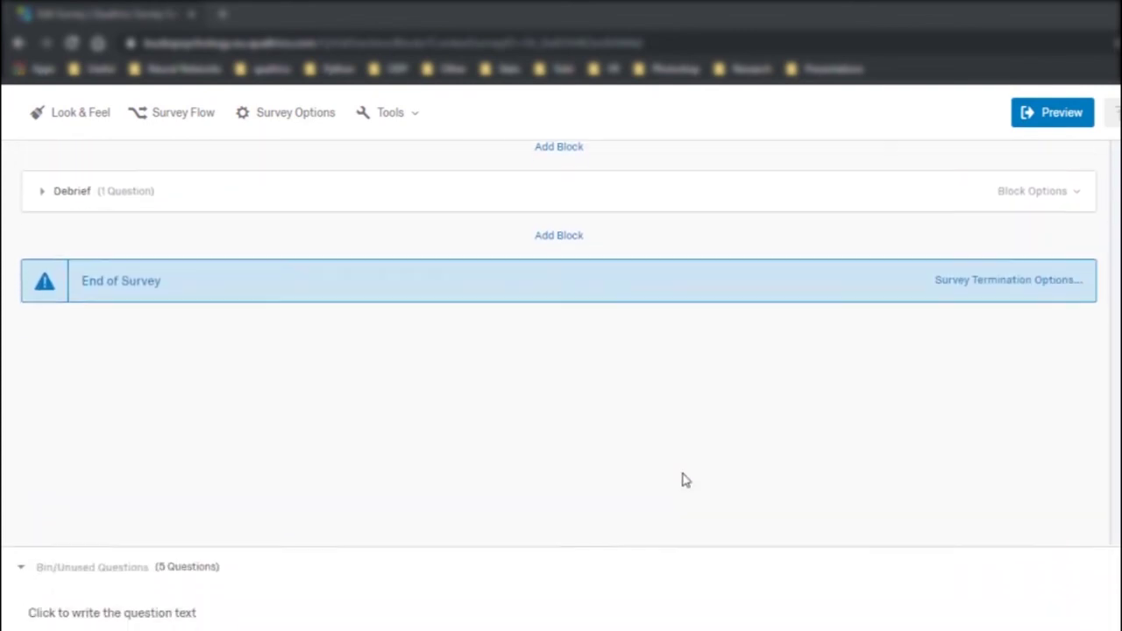
{"action": "left_click", "coordinate": [1035, 281]}
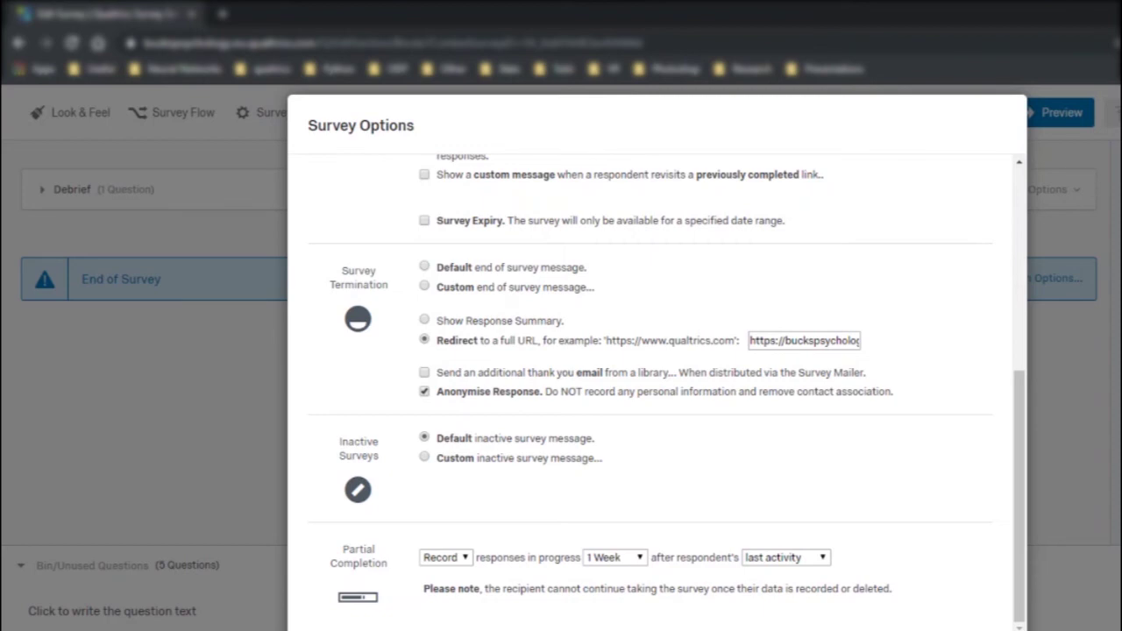
{"action": "left_click", "coordinate": [986, 628]}
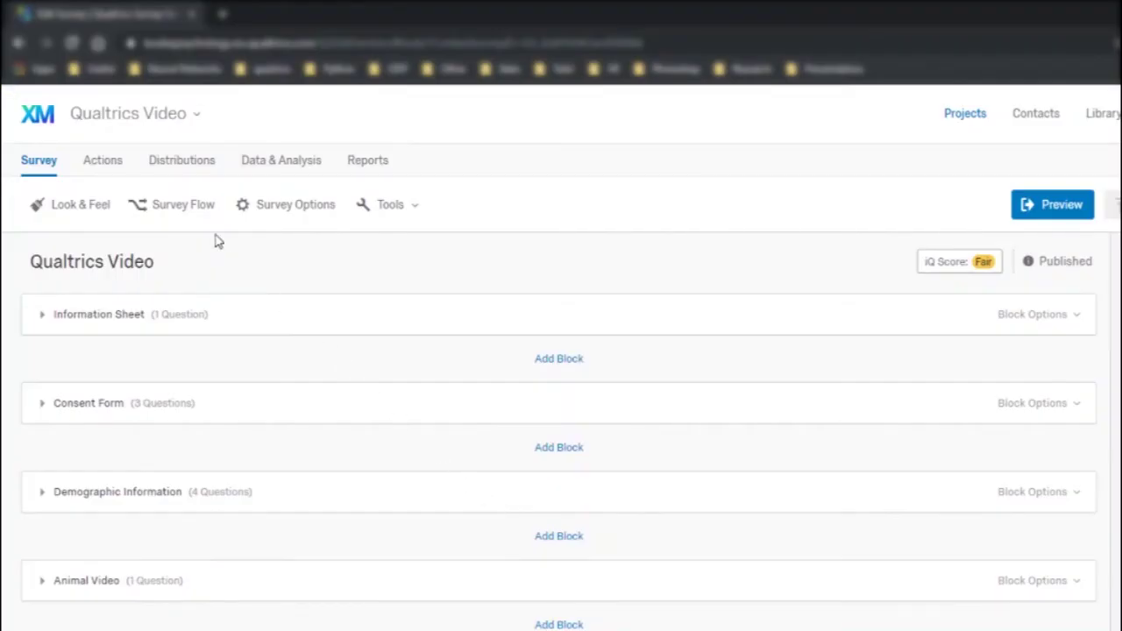
Step: Open the survey through its anonymous distribution link and continue past the information sheet
{"action": "left_click", "coordinate": [174, 163]}
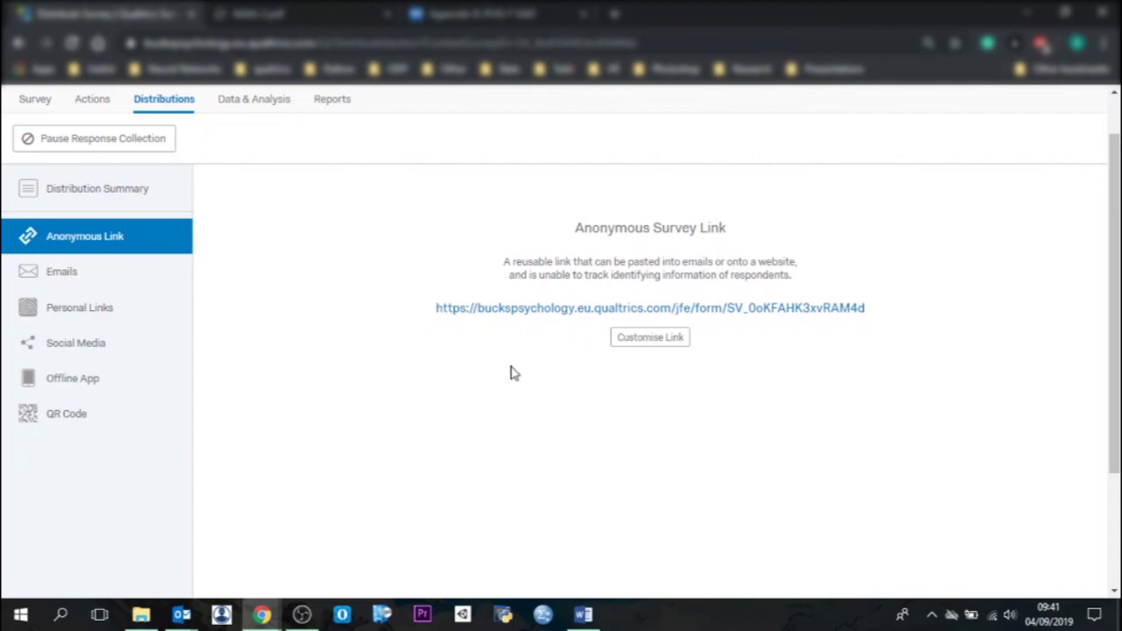
{"action": "left_click", "coordinate": [561, 308]}
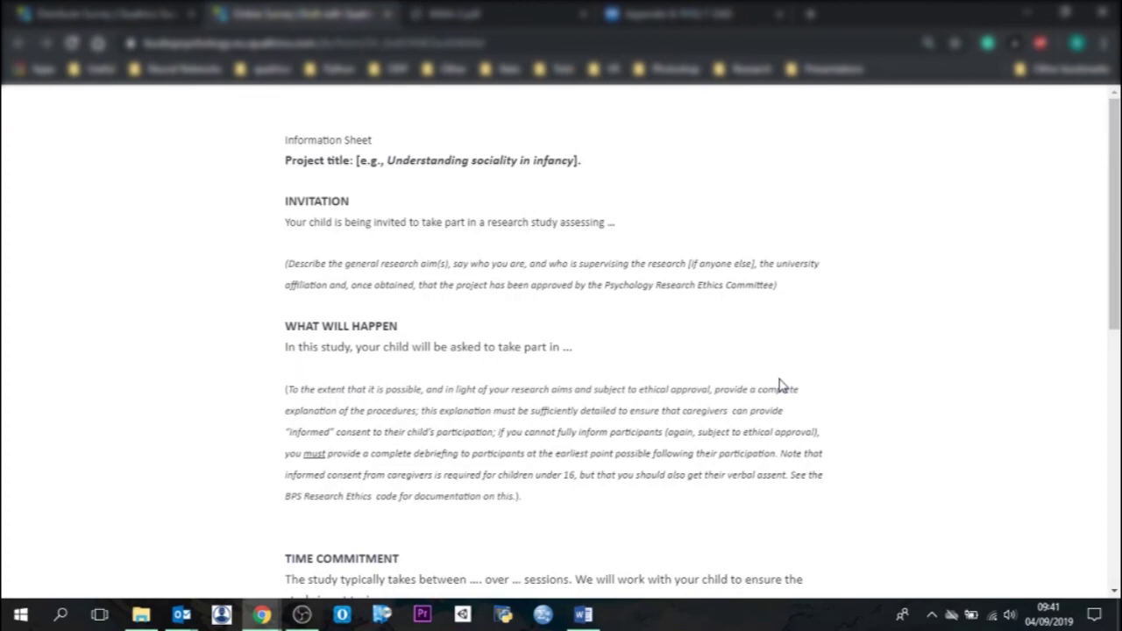
{"action": "left_click_drag", "start_coordinate": [1114, 242], "coordinate": [819, 529]}
{"action": "left_click", "coordinate": [804, 526]}
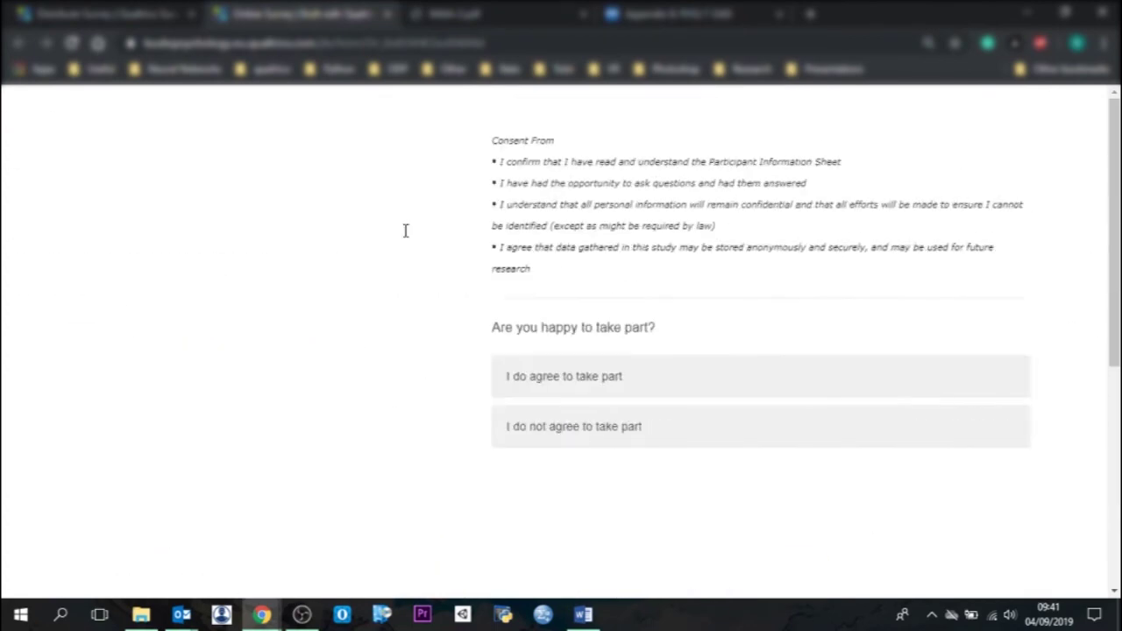
Step: Agree to take part on the consent form and enter "ewffsd" as the withdrawal nickname
{"action": "left_click", "coordinate": [409, 379]}
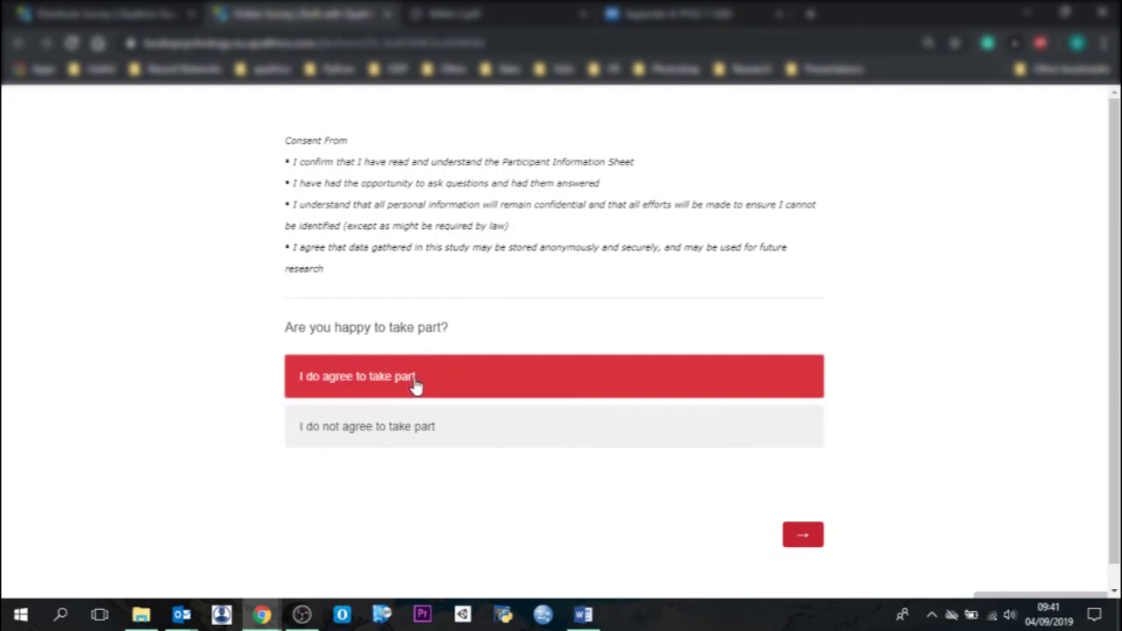
{"action": "left_click", "coordinate": [805, 535]}
{"action": "left_click", "coordinate": [384, 176]}
{"action": "type", "text": "ew"}
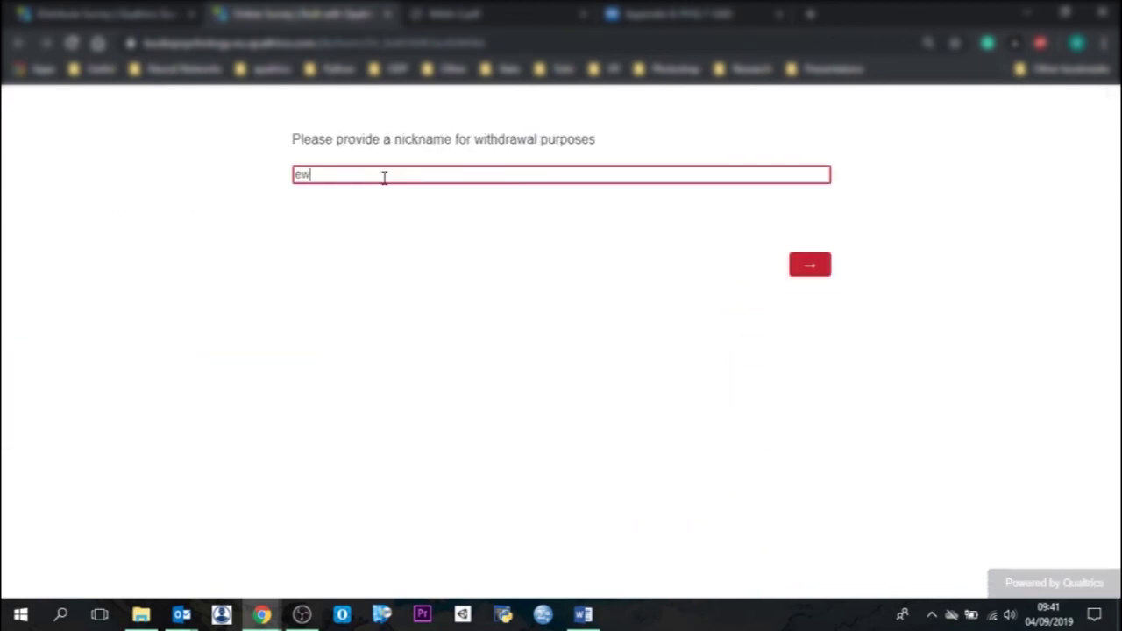
{"action": "type", "text": "ffsd"}
{"action": "left_click", "coordinate": [797, 265]}
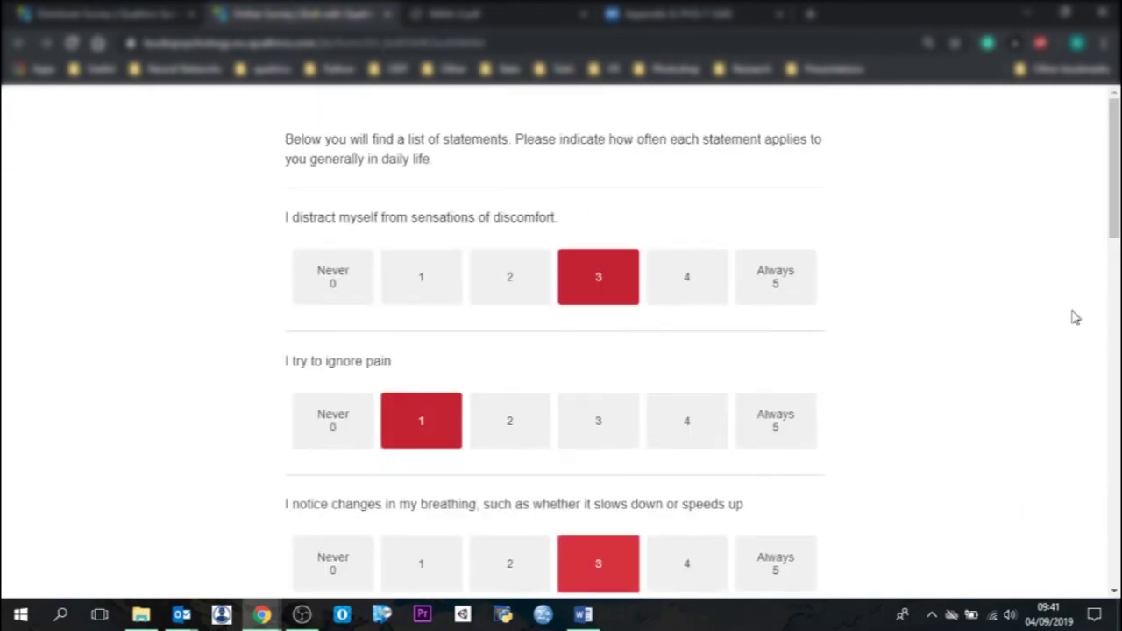
Step: Give sample ratings to the statements on body sensations and discomfort, and continue to the next questionnaire
{"action": "scroll", "coordinate": [561, 351], "scroll_direction": "down", "scroll_amount": 5}
{"action": "left_click", "coordinate": [509, 315]}
{"action": "left_click", "coordinate": [596, 460]}
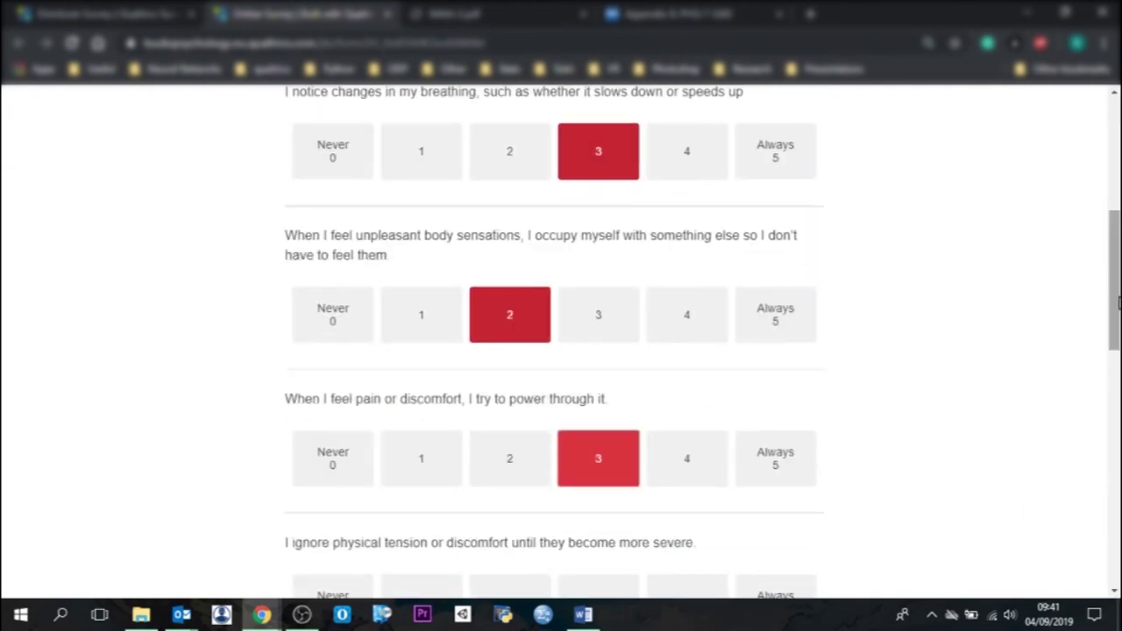
{"action": "scroll", "coordinate": [561, 351], "scroll_direction": "down", "scroll_amount": 5}
{"action": "left_click", "coordinate": [510, 197]}
{"action": "left_click", "coordinate": [332, 419]}
{"action": "left_click", "coordinate": [776, 557]}
{"action": "scroll", "coordinate": [1084, 403], "scroll_direction": "down", "scroll_amount": 5}
{"action": "left_click", "coordinate": [802, 512]}
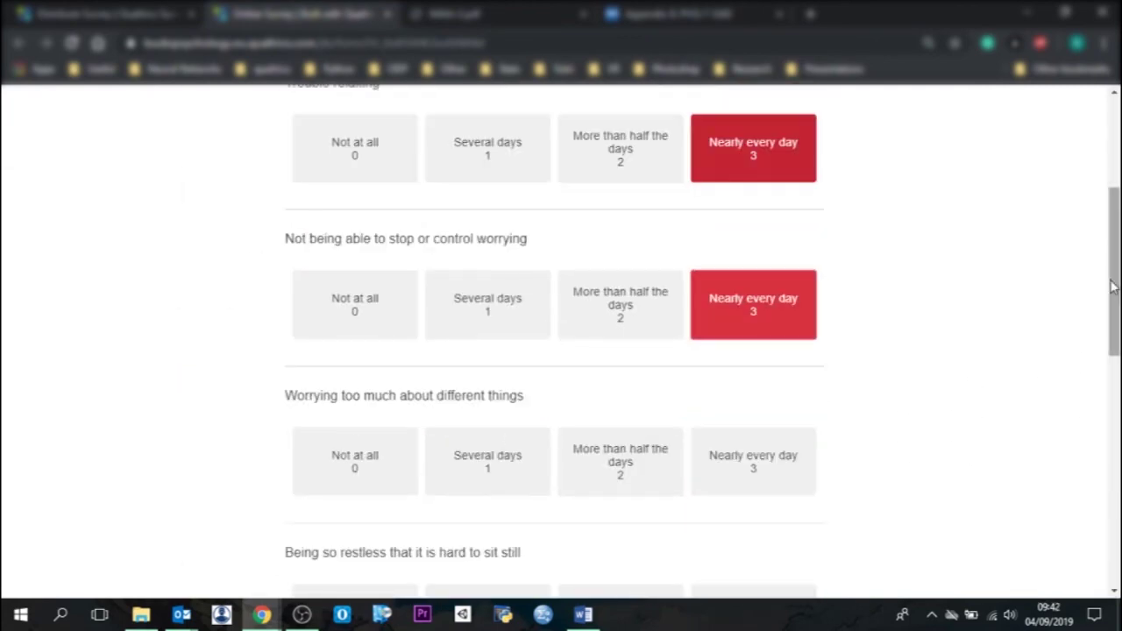
Step: Finish rating the worry and restlessness items, submit the survey response, and close the survey page
{"action": "scroll", "coordinate": [561, 351], "scroll_direction": "down", "scroll_amount": 5}
{"action": "left_click", "coordinate": [639, 436]}
{"action": "left_click", "coordinate": [804, 528]}
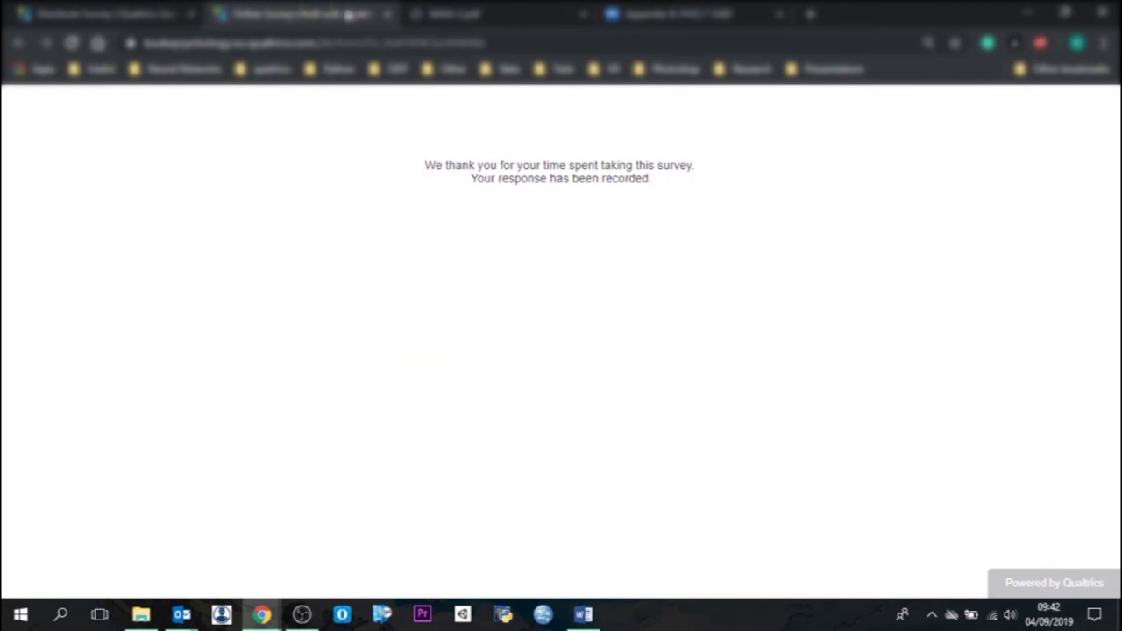
{"action": "left_click", "coordinate": [386, 14]}
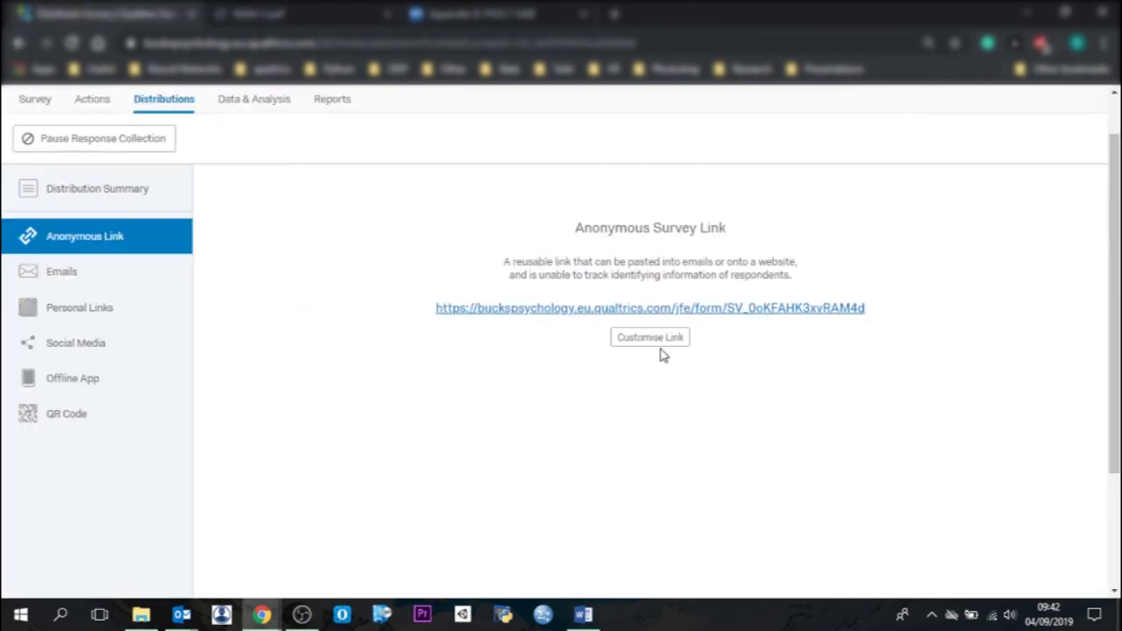
Step: Review the CSV, TSV, XML and SPSS formats for exporting the survey's response data, and close the export dialog
{"action": "left_click", "coordinate": [37, 102]}
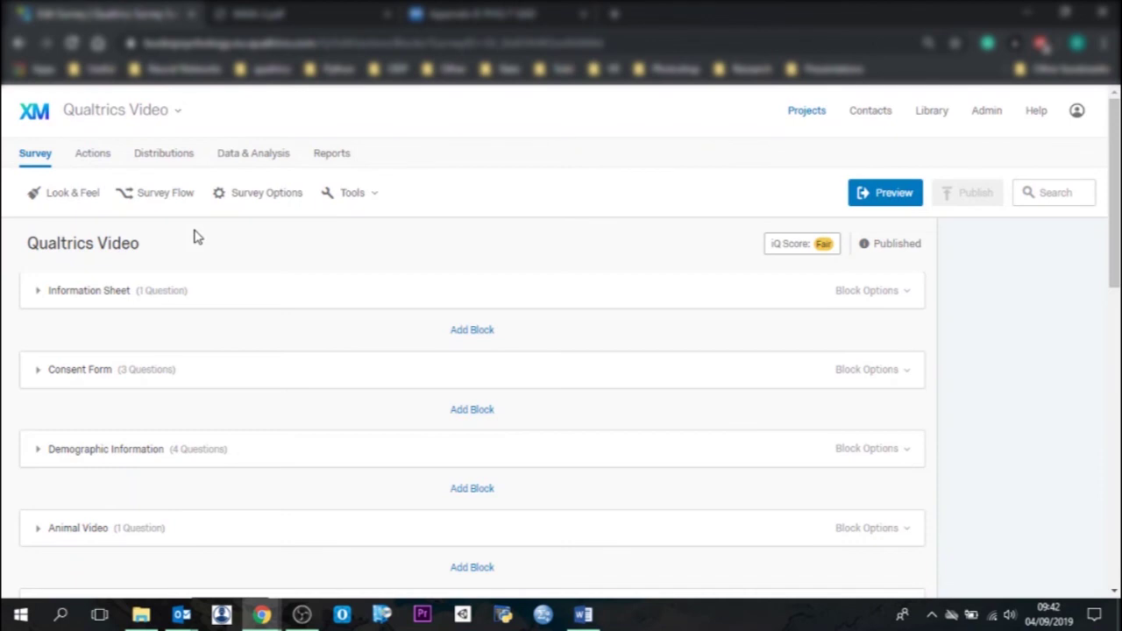
{"action": "left_click", "coordinate": [225, 155]}
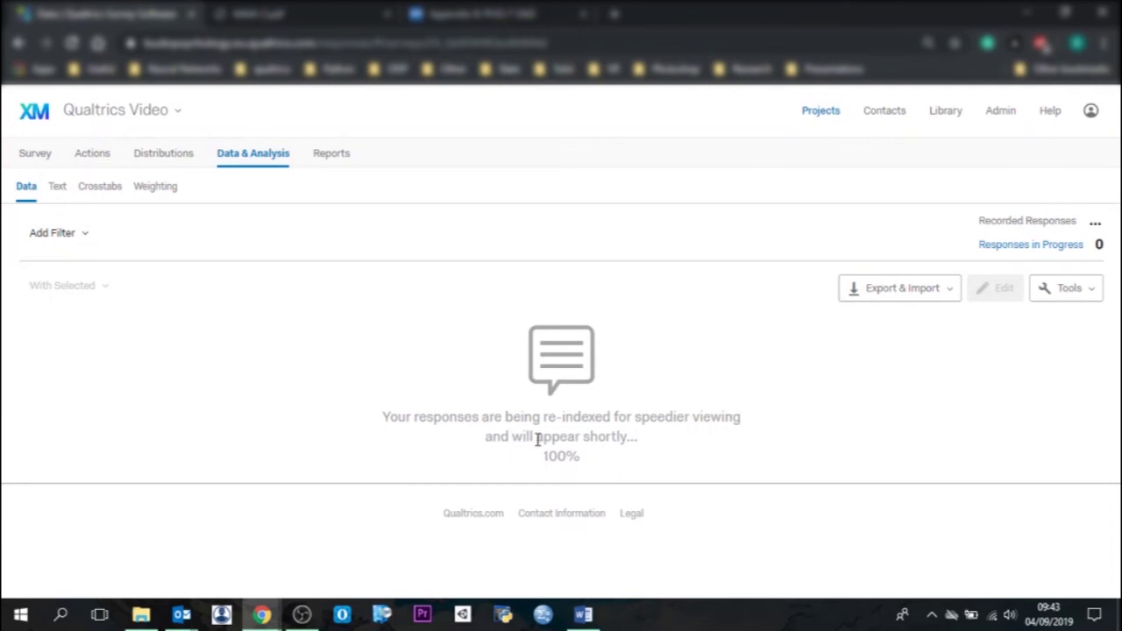
{"action": "left_click", "coordinate": [960, 298]}
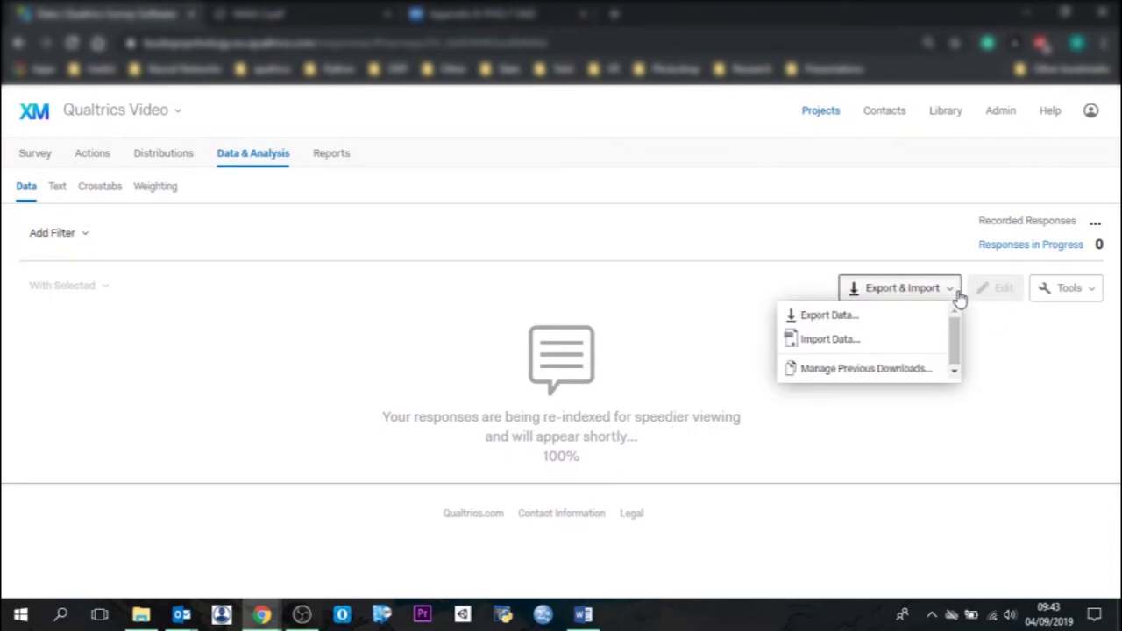
{"action": "left_click", "coordinate": [907, 316]}
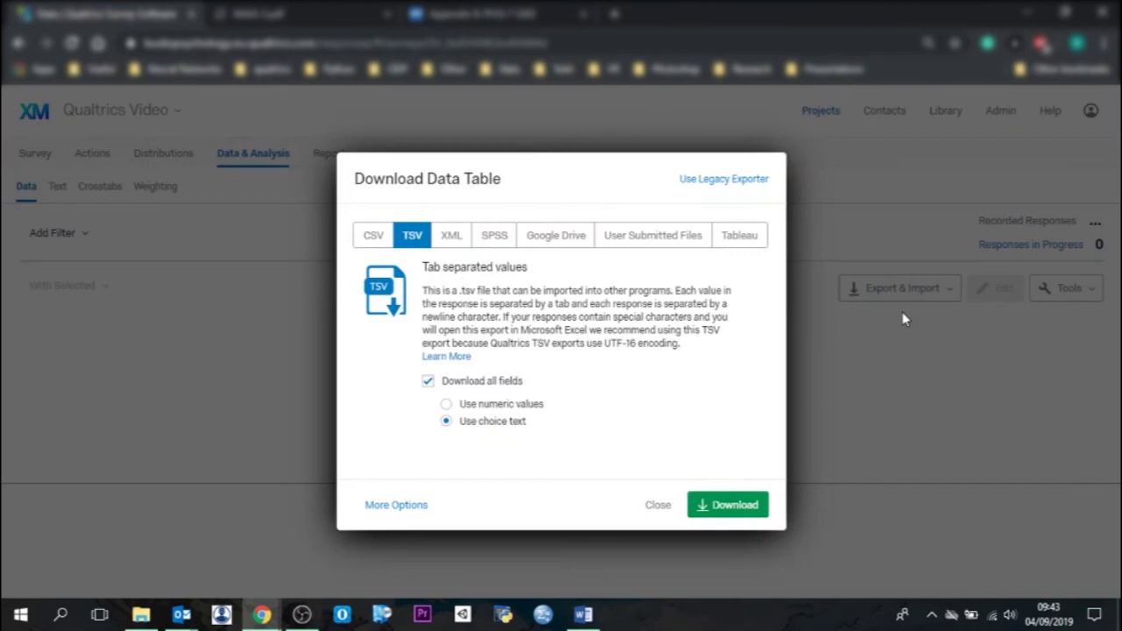
{"action": "left_click", "coordinate": [374, 238]}
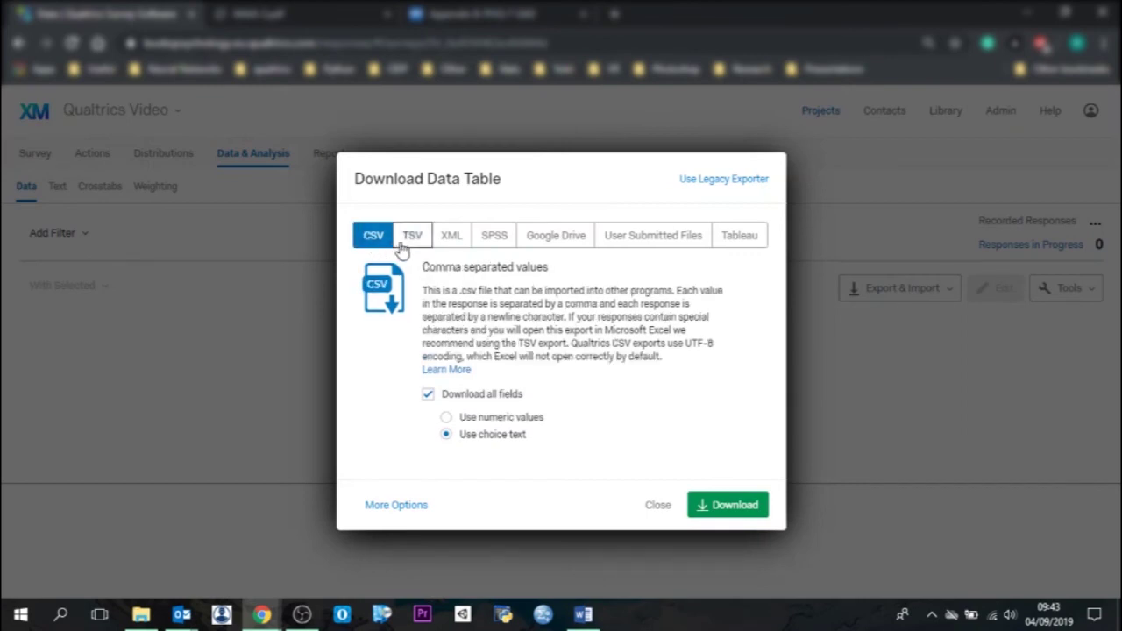
{"action": "left_click", "coordinate": [408, 242]}
{"action": "left_click", "coordinate": [447, 242]}
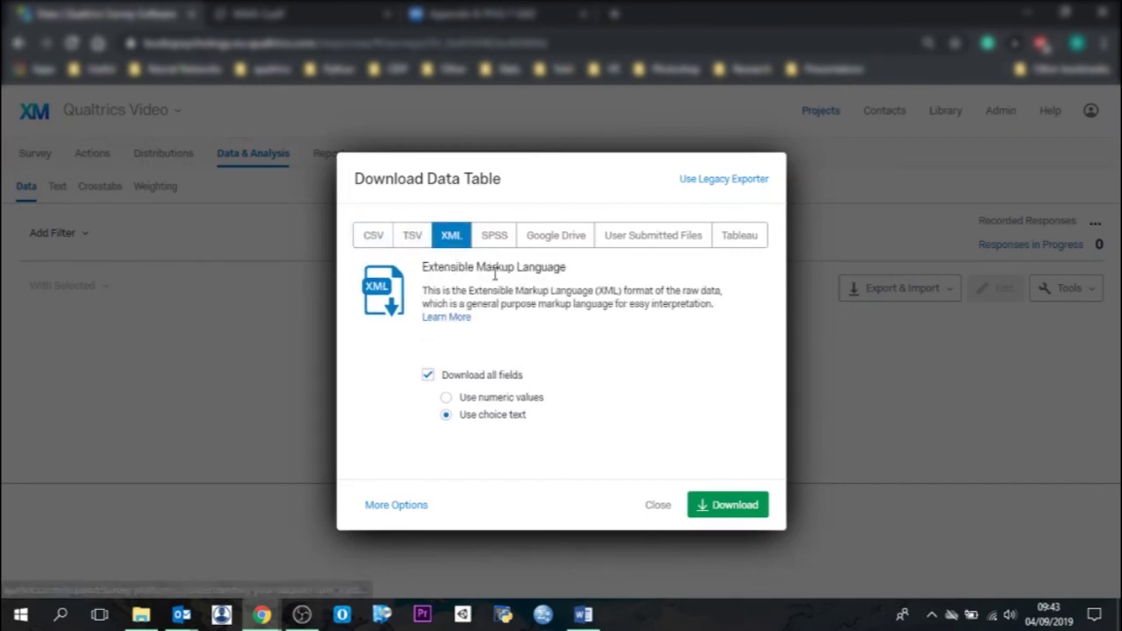
{"action": "left_click", "coordinate": [492, 242]}
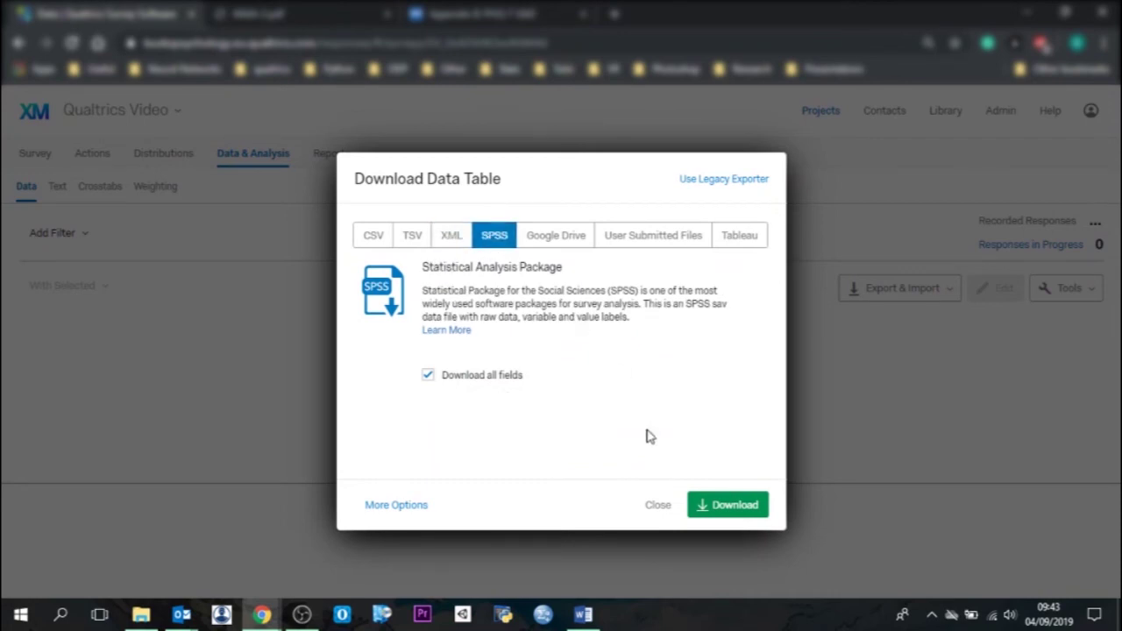
{"action": "left_click", "coordinate": [658, 505]}
Step: Examine the recode values of question Q8 in Questionnaire 1, switching recoding on and off, and close them
{"action": "left_click", "coordinate": [35, 154]}
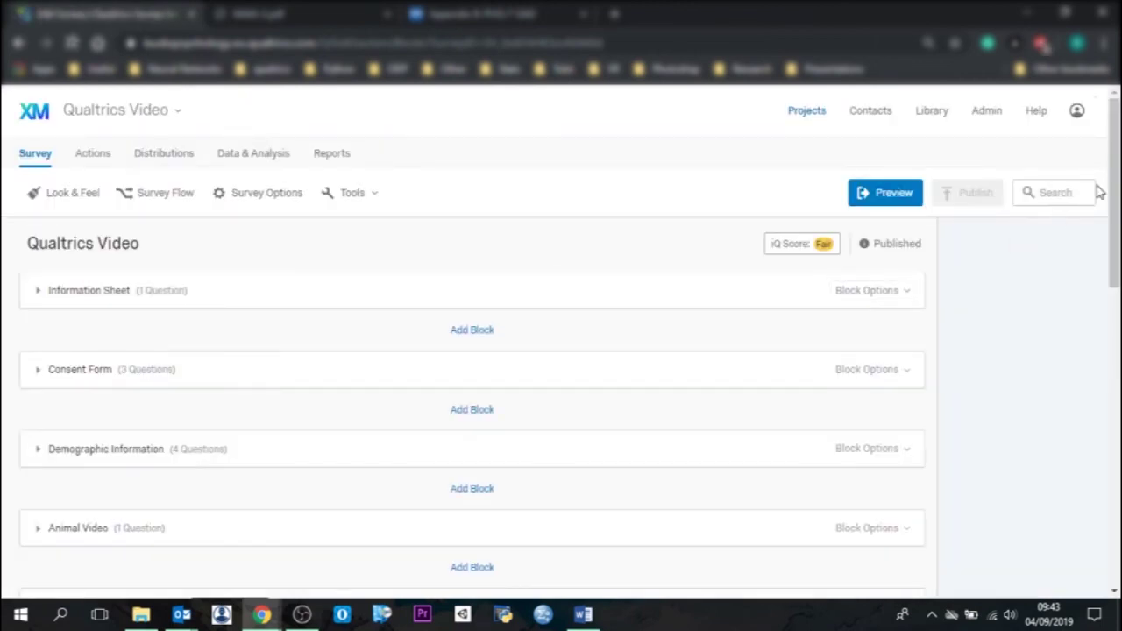
{"action": "scroll", "coordinate": [1115, 232], "scroll_direction": "down", "scroll_amount": 4}
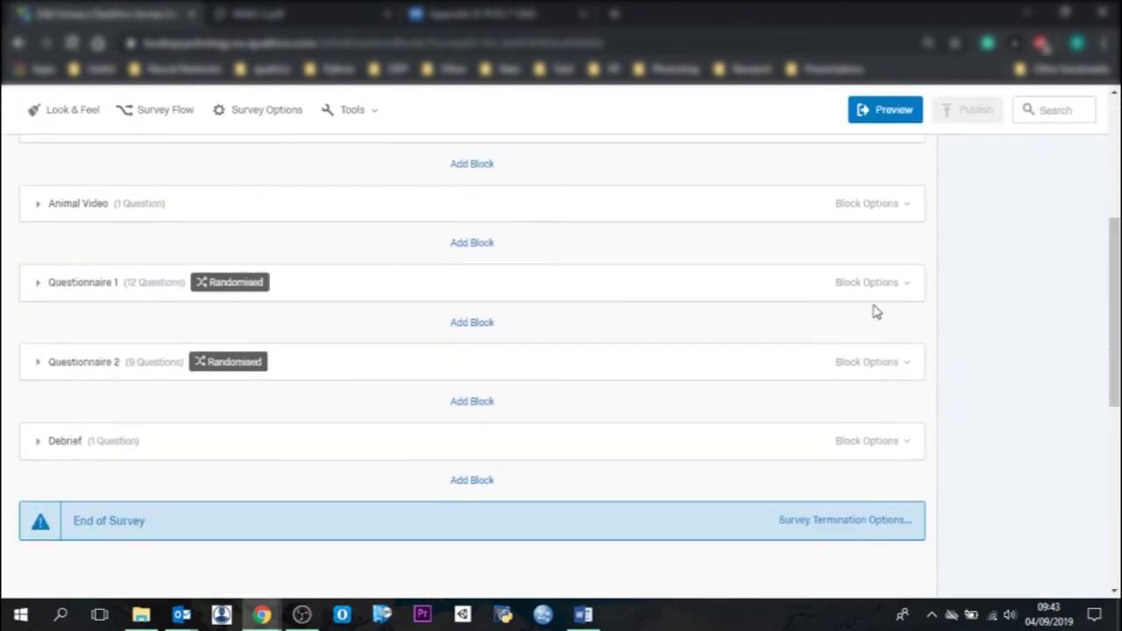
{"action": "left_click", "coordinate": [36, 286]}
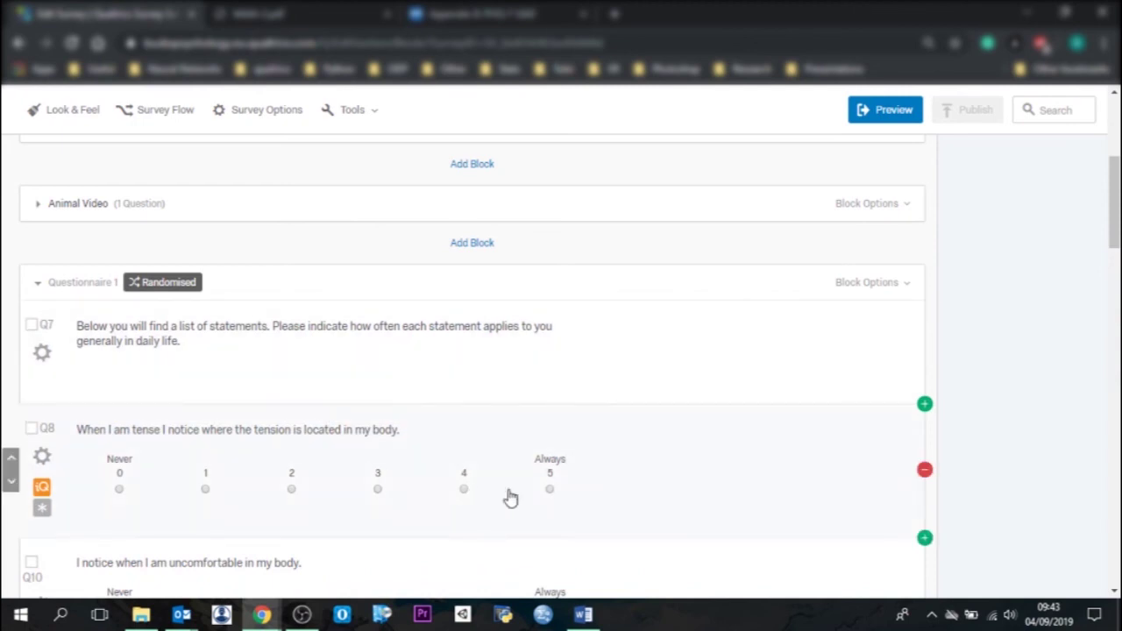
{"action": "mouse_move", "coordinate": [1118, 216]}
{"action": "left_mouse_down"}
{"action": "mouse_move", "coordinate": [1118, 246]}
{"action": "mouse_move", "coordinate": [1118, 230]}
{"action": "left_mouse_up"}
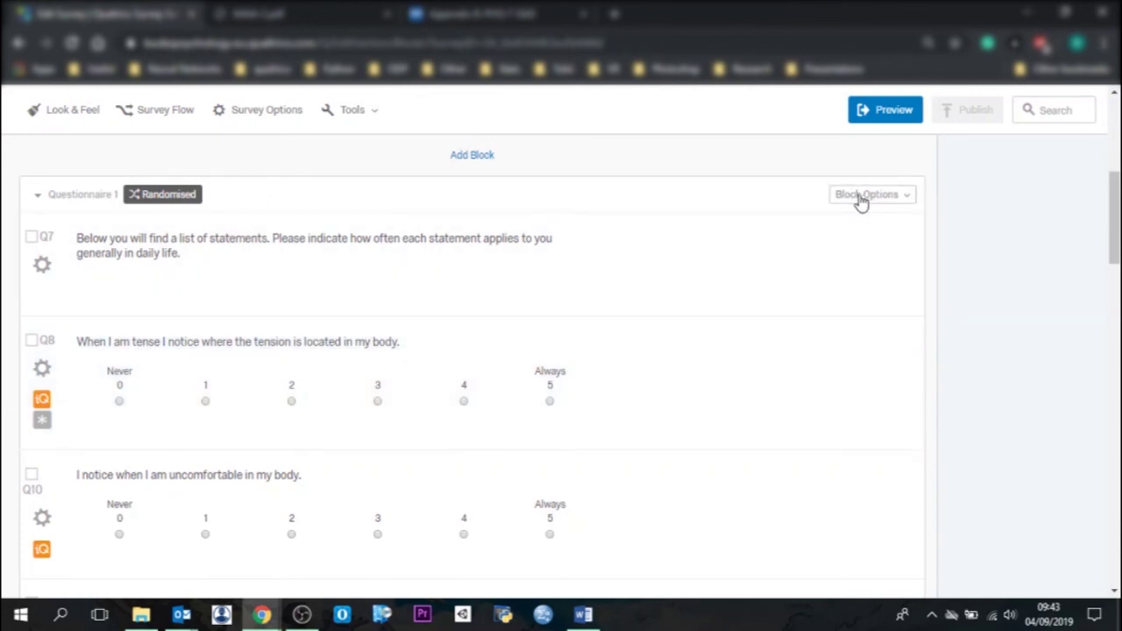
{"action": "left_click", "coordinate": [42, 368]}
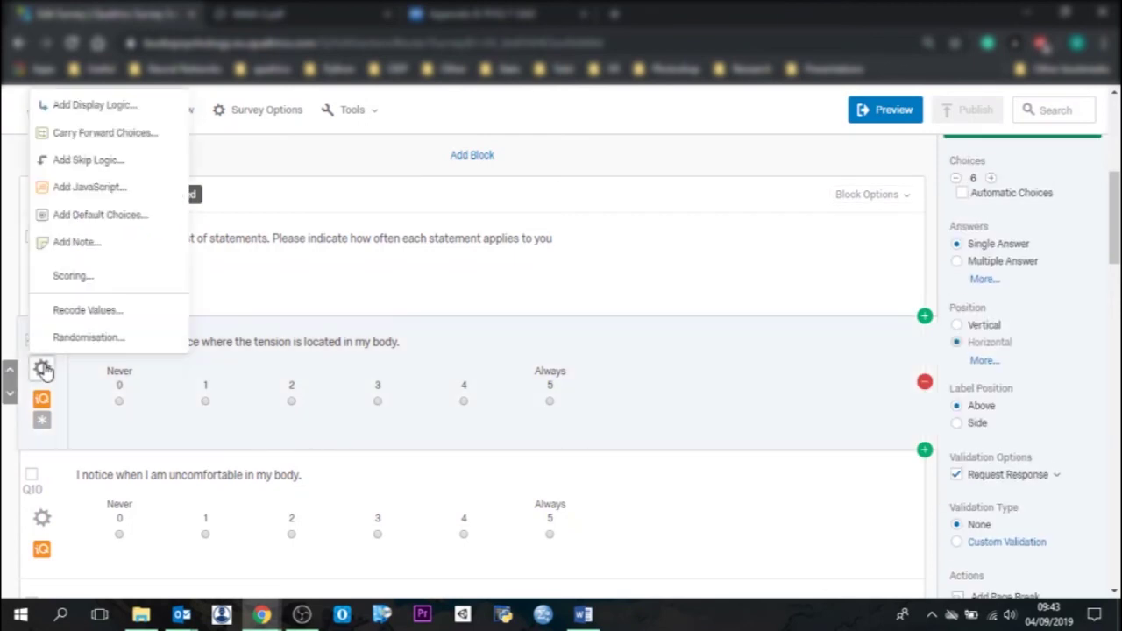
{"action": "left_click", "coordinate": [146, 315]}
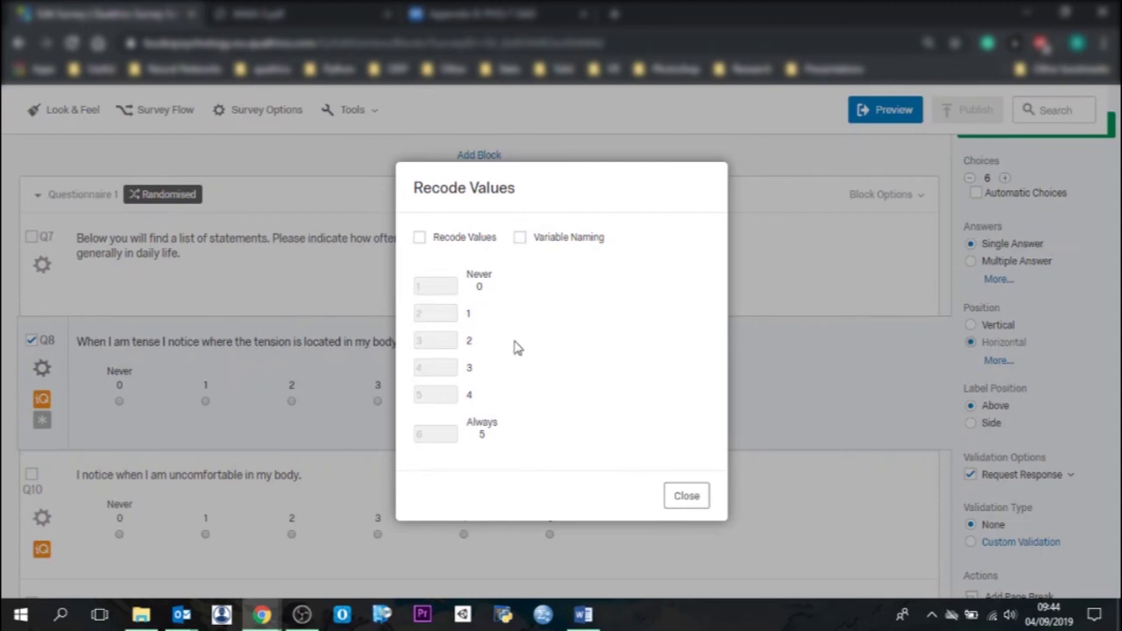
{"action": "left_click", "coordinate": [420, 238]}
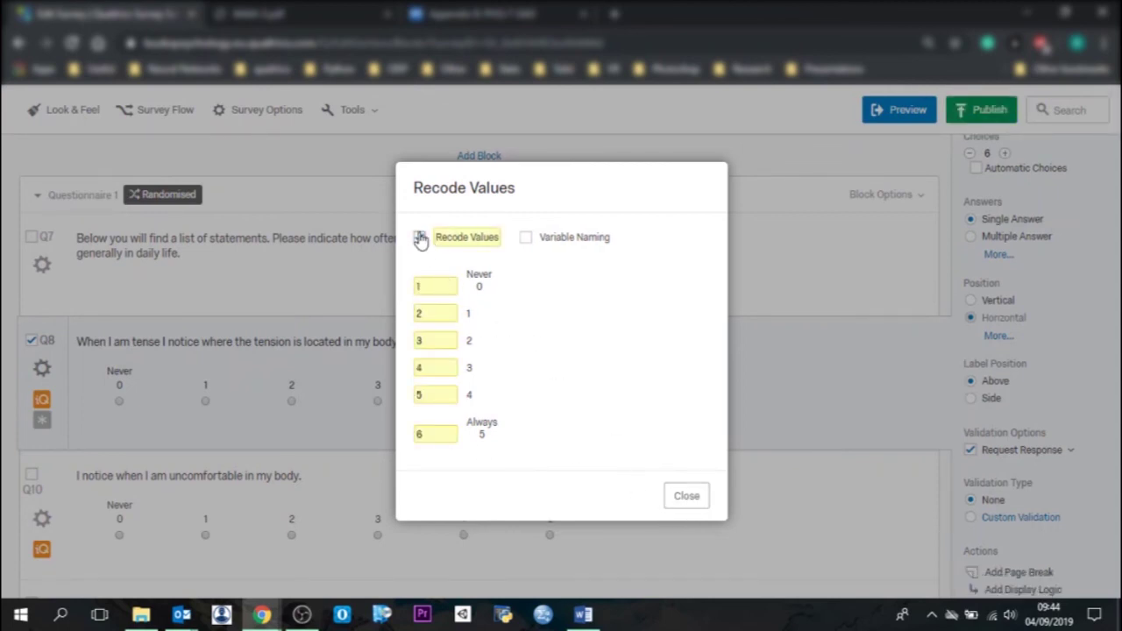
{"action": "left_click", "coordinate": [420, 238]}
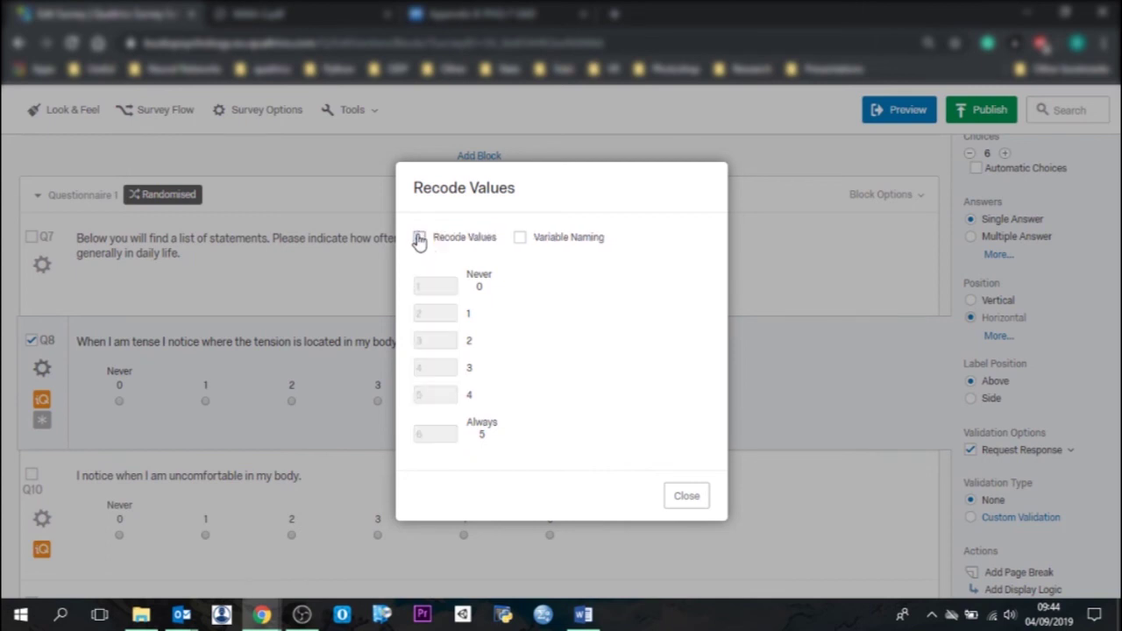
{"action": "left_click", "coordinate": [700, 510]}
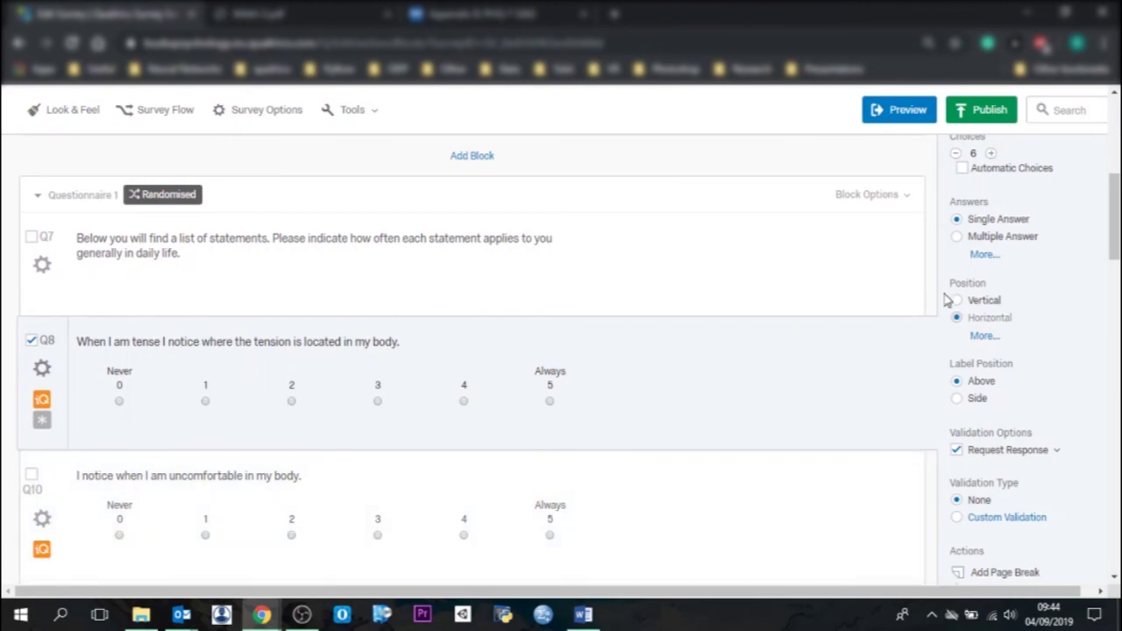
Step: Reset the recode values to sequential numbers for all questions in the survey
{"action": "left_click", "coordinate": [355, 122]}
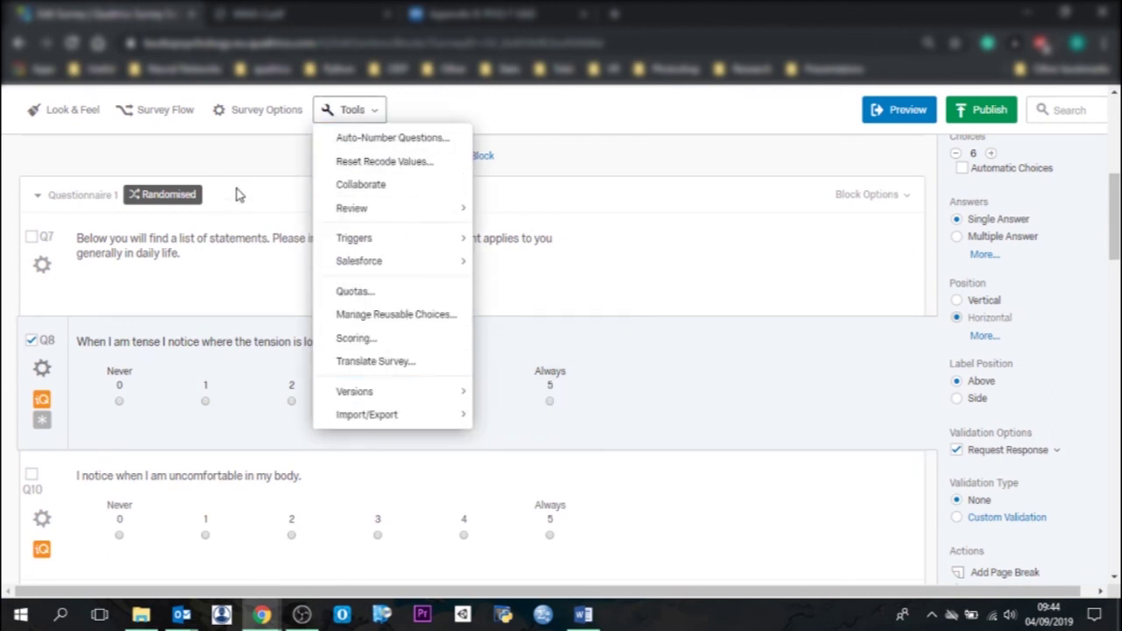
{"action": "left_click", "coordinate": [295, 156]}
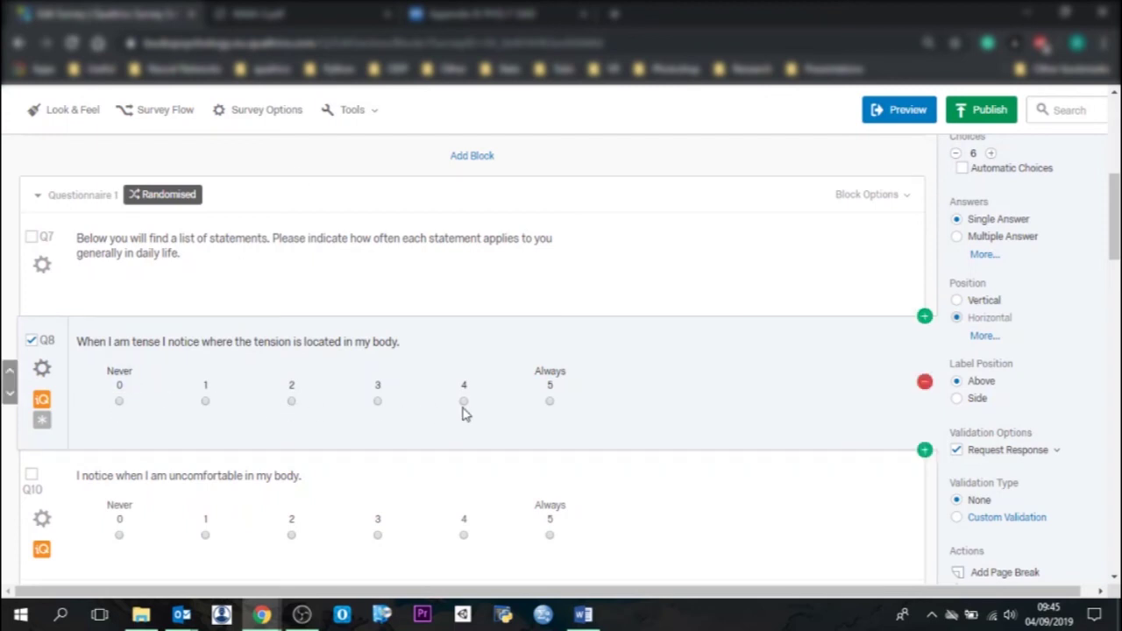
{"action": "left_click", "coordinate": [352, 110]}
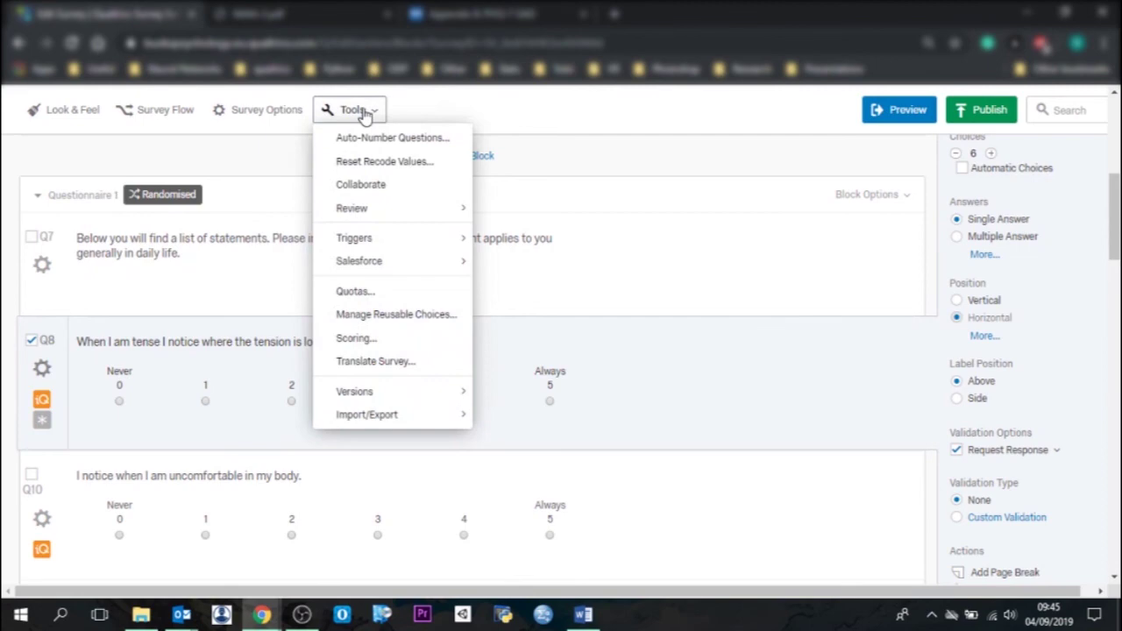
{"action": "left_click", "coordinate": [384, 161]}
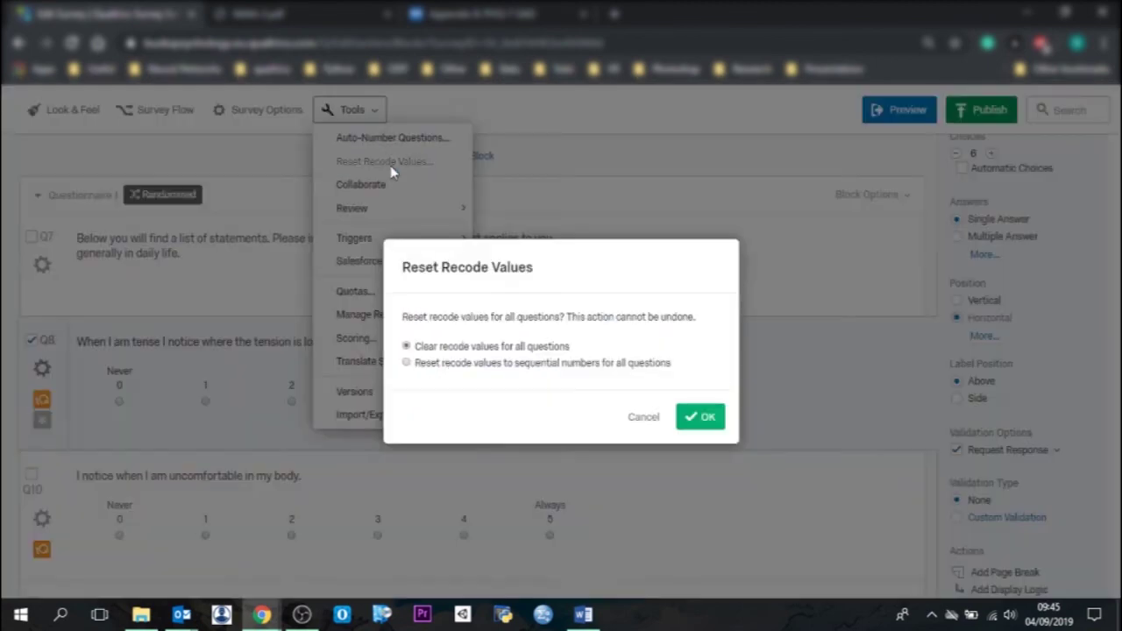
{"action": "left_click", "coordinate": [542, 363]}
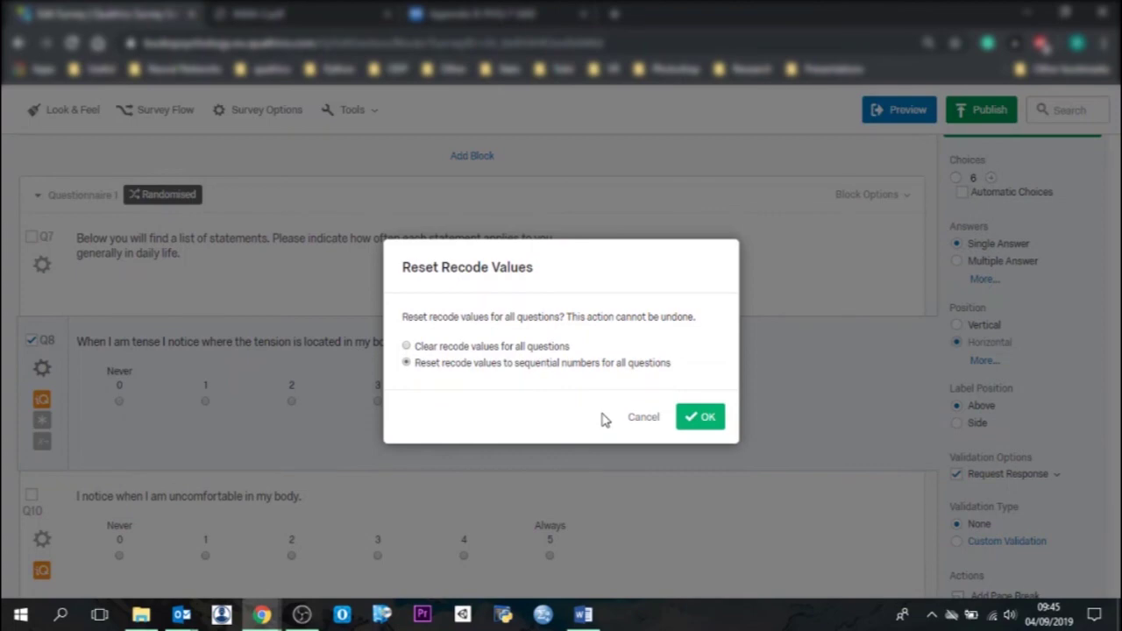
{"action": "left_click", "coordinate": [693, 423]}
Step: Check the recode values of question Q8 in Questionnaire 1 and close them
{"action": "left_click", "coordinate": [42, 368]}
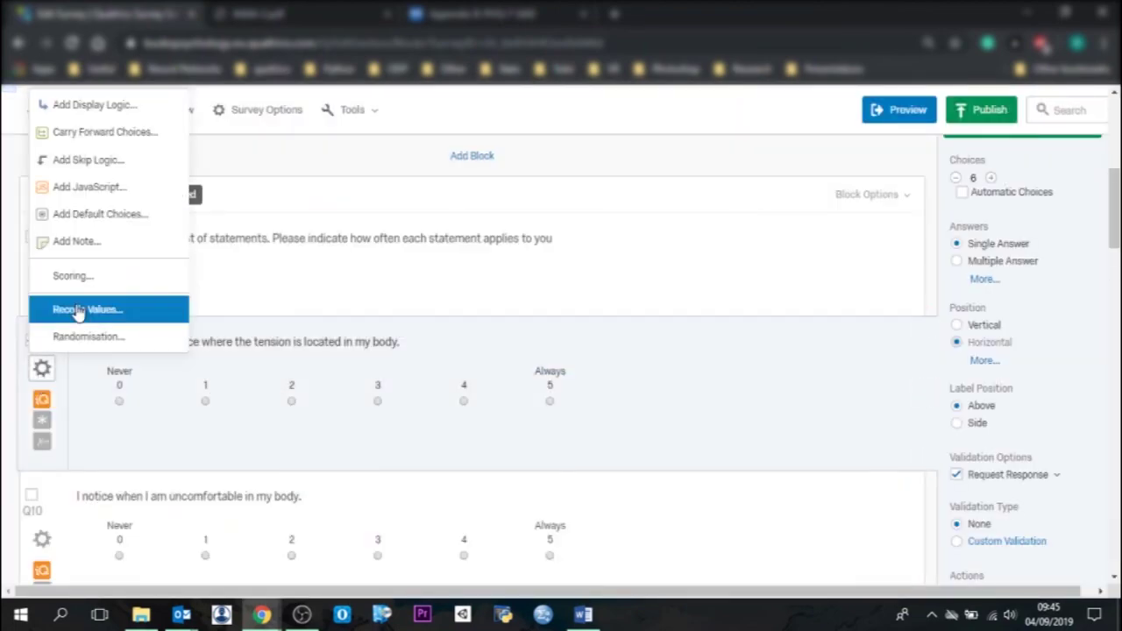
{"action": "left_click", "coordinate": [77, 307]}
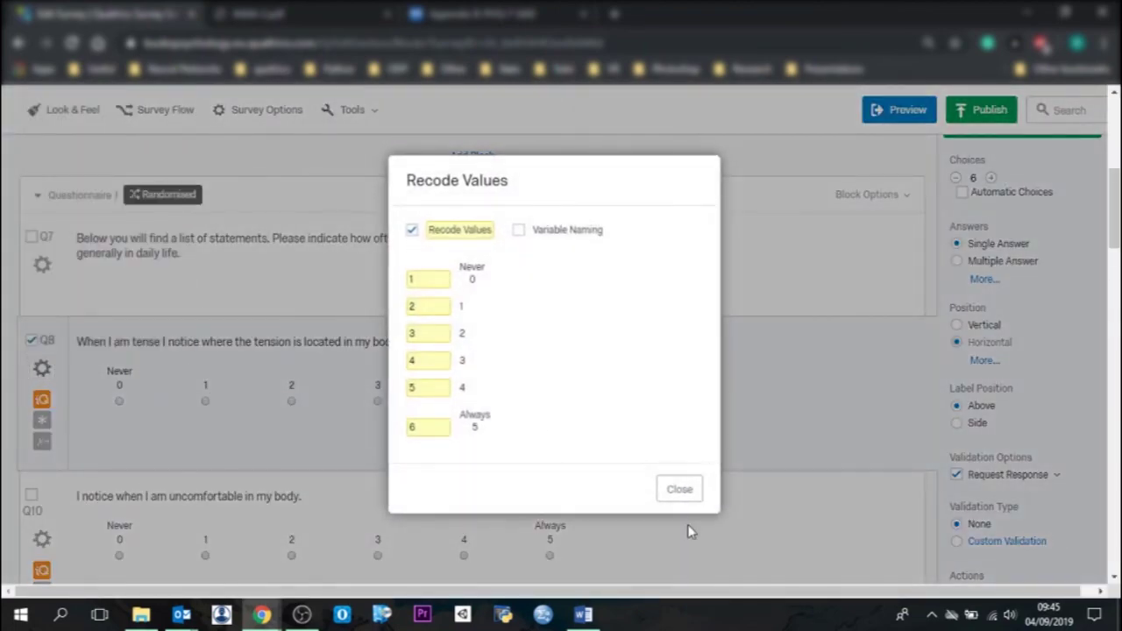
{"action": "left_click", "coordinate": [680, 491]}
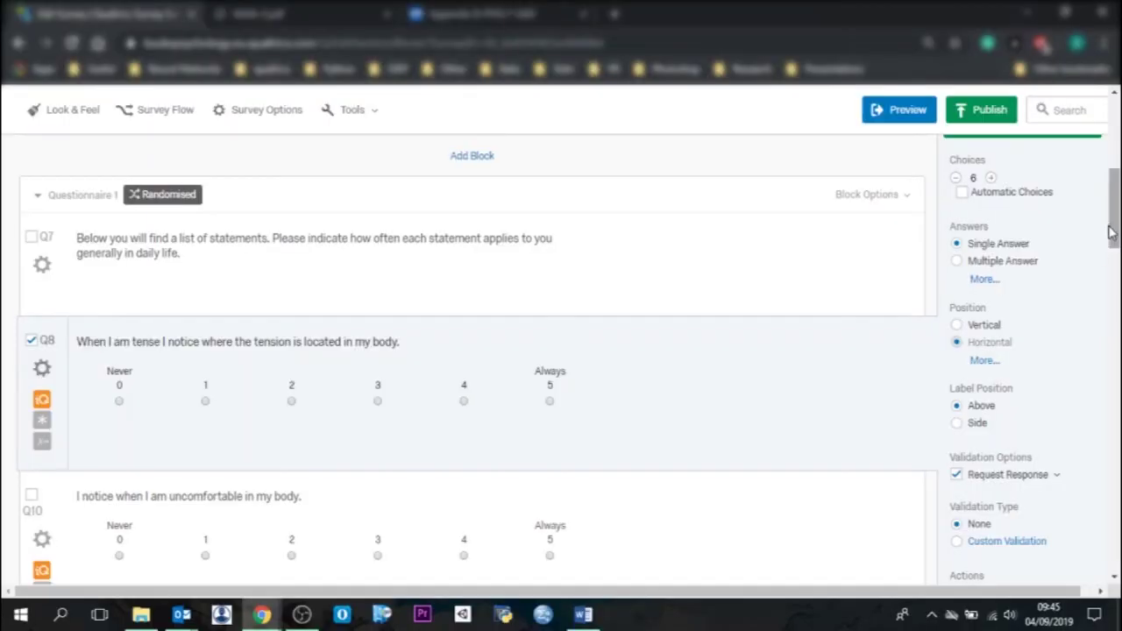
Step: Export the survey's response data in SPSS format and open the downloaded .sav file in SPSS
{"action": "left_click_drag", "start_coordinate": [1100, 235], "coordinate": [1103, 162]}
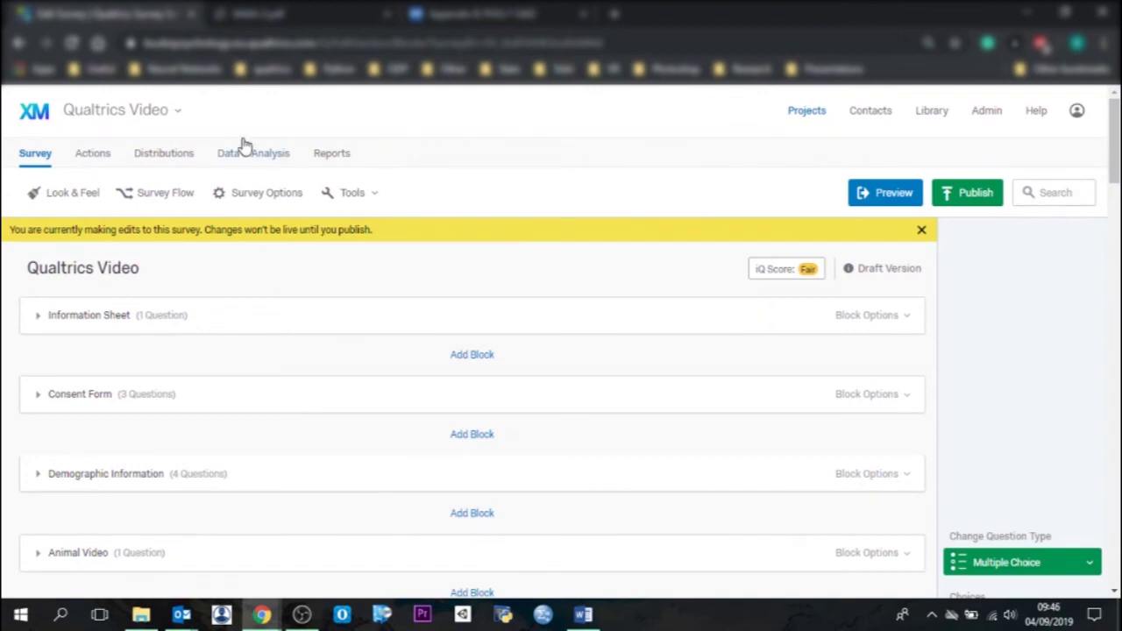
{"action": "left_click", "coordinate": [267, 160]}
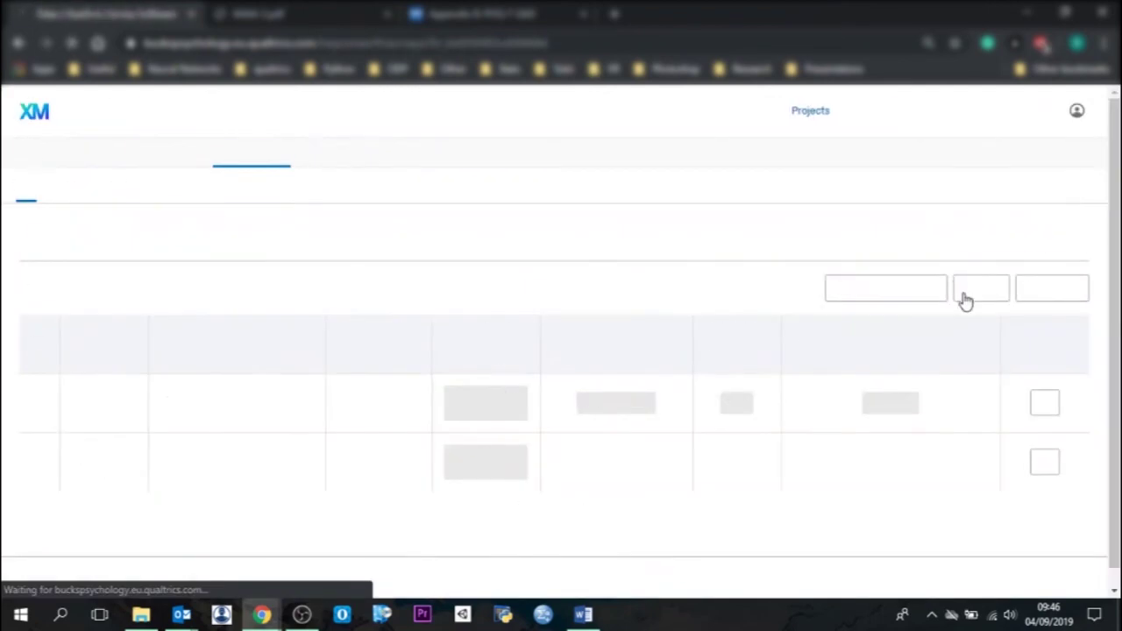
{"action": "left_click", "coordinate": [935, 294]}
{"action": "left_click", "coordinate": [814, 316]}
{"action": "left_click", "coordinate": [496, 235]}
{"action": "left_click", "coordinate": [728, 504]}
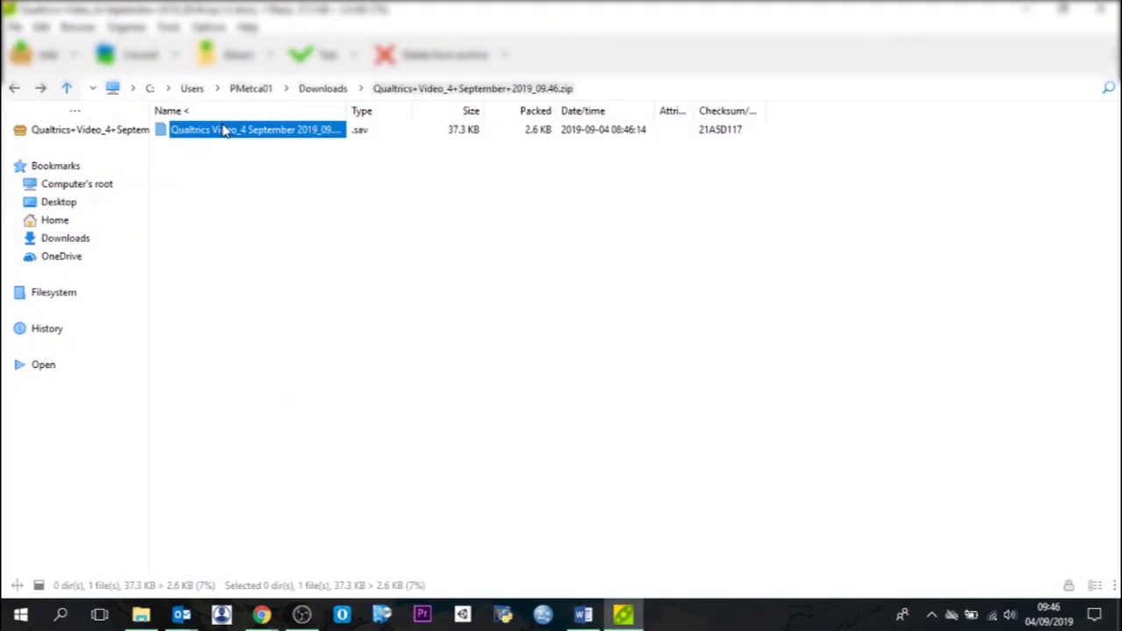
{"action": "double_click", "coordinate": [224, 130]}
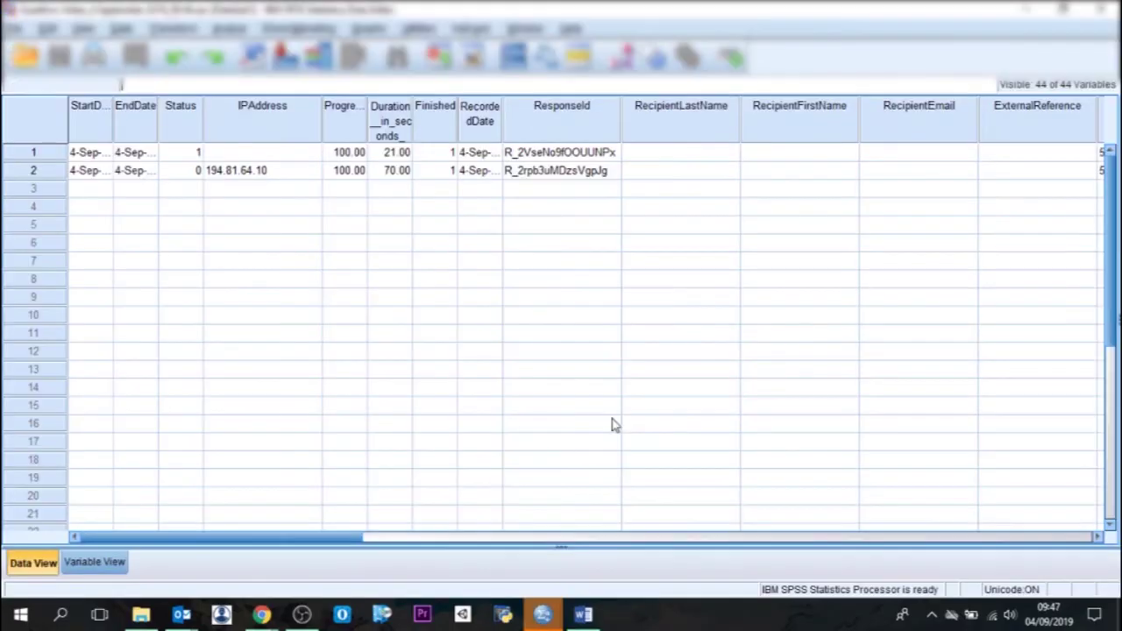
Step: Examine the question answer columns and the Condition variable in the SPSS data, and close the data file
{"action": "left_click", "coordinate": [551, 536]}
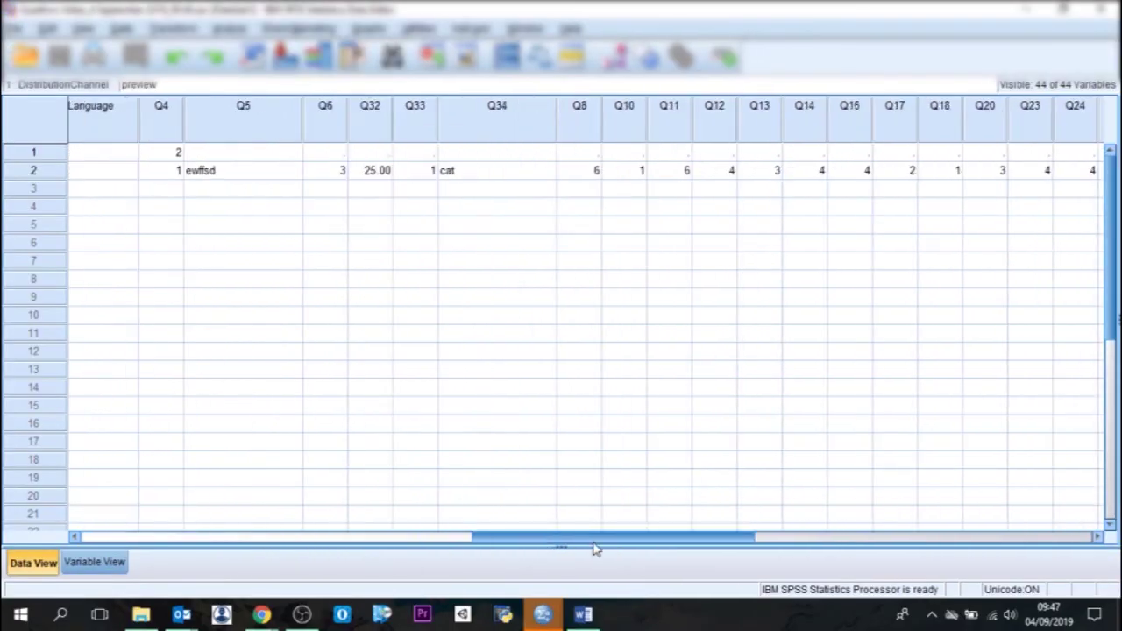
{"action": "left_click_drag", "start_coordinate": [574, 538], "coordinate": [643, 628]}
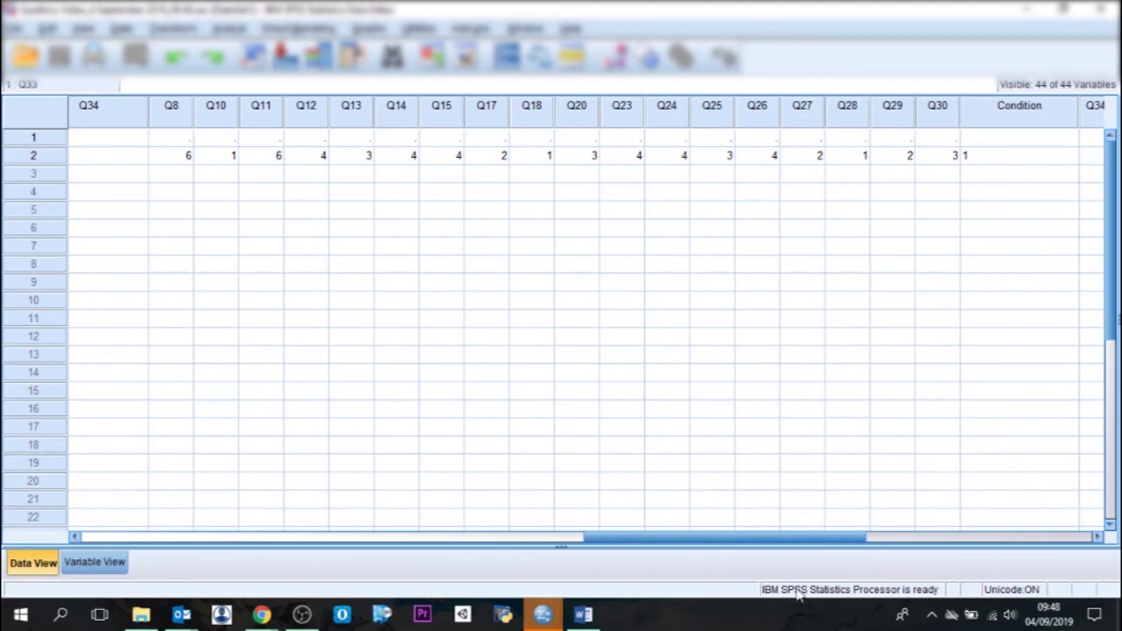
{"action": "left_click_drag", "start_coordinate": [848, 538], "coordinate": [910, 535]}
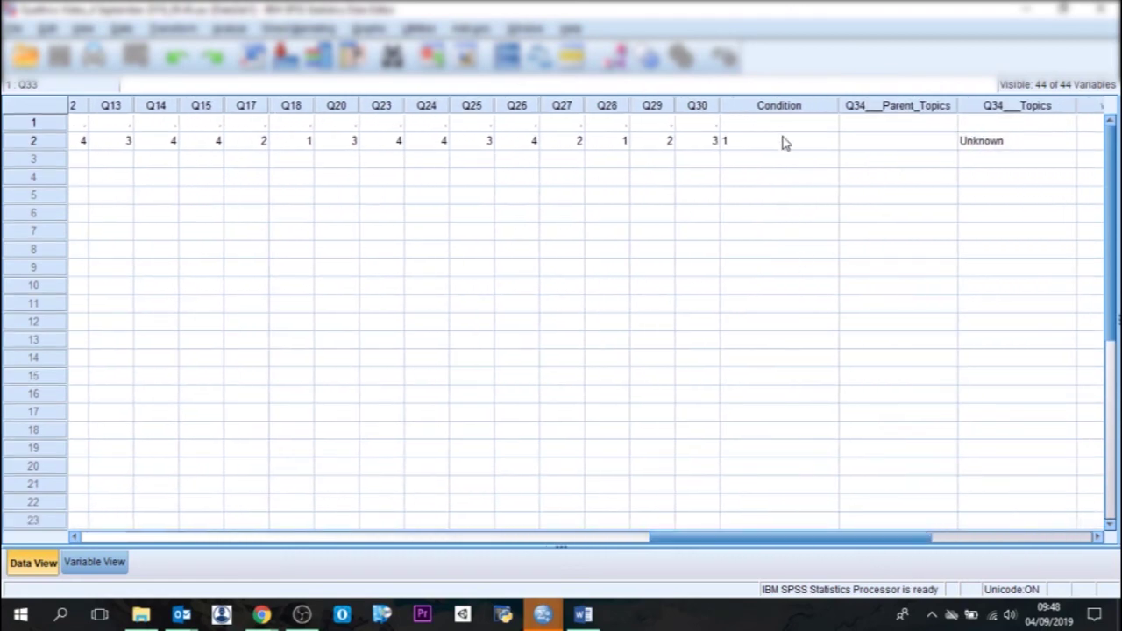
{"action": "left_click", "coordinate": [775, 109]}
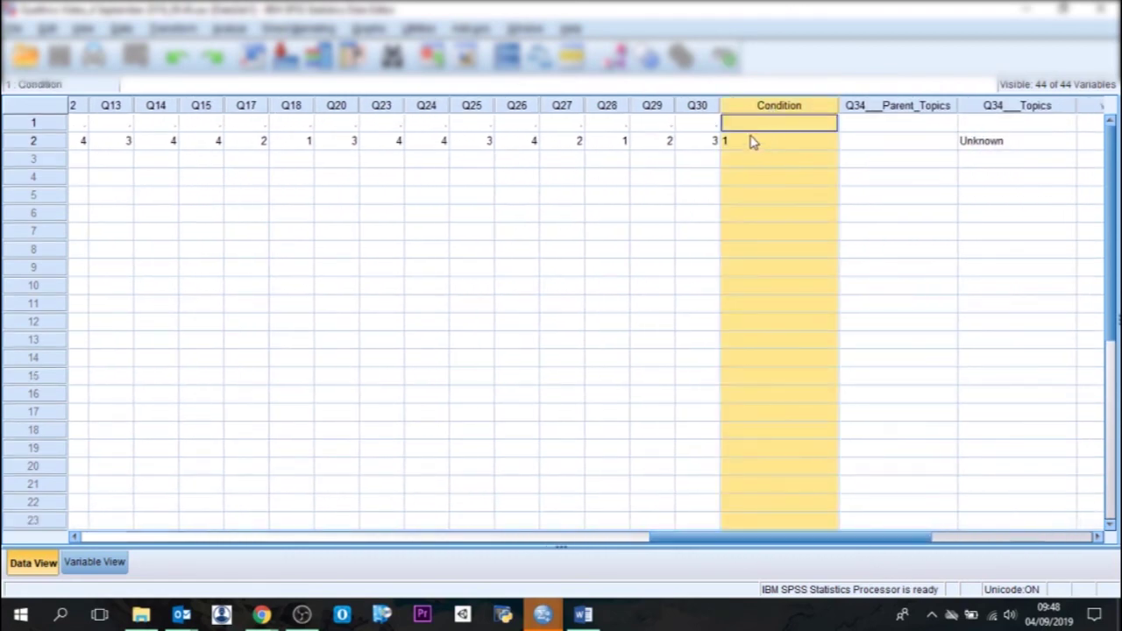
{"action": "left_click", "coordinate": [745, 194]}
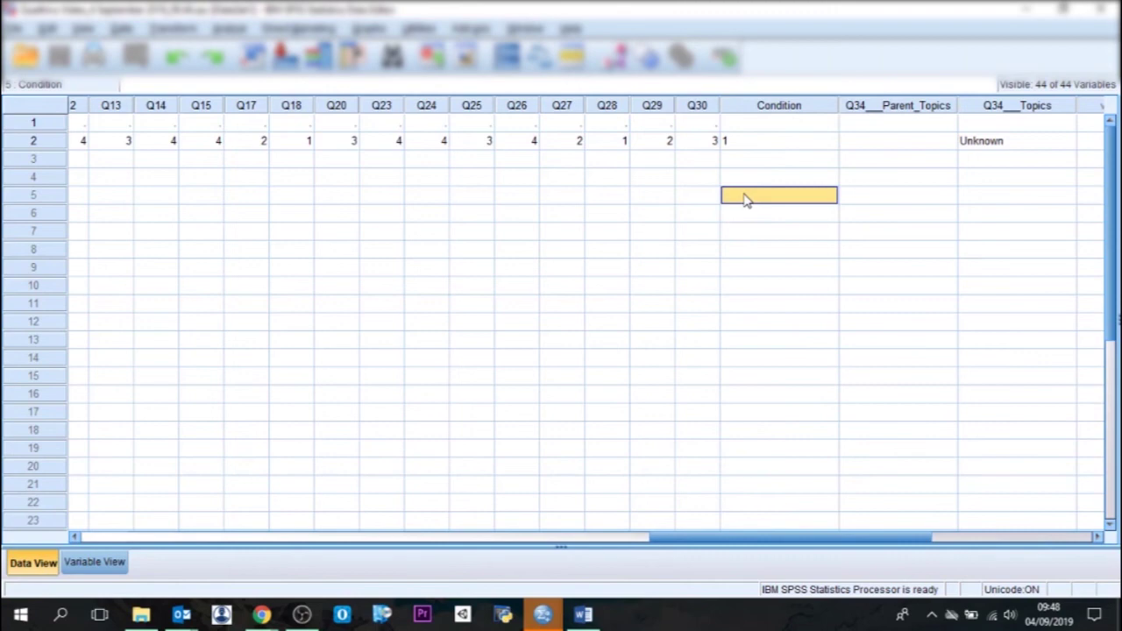
{"action": "left_click", "coordinate": [750, 109]}
{"action": "left_click", "coordinate": [750, 143]}
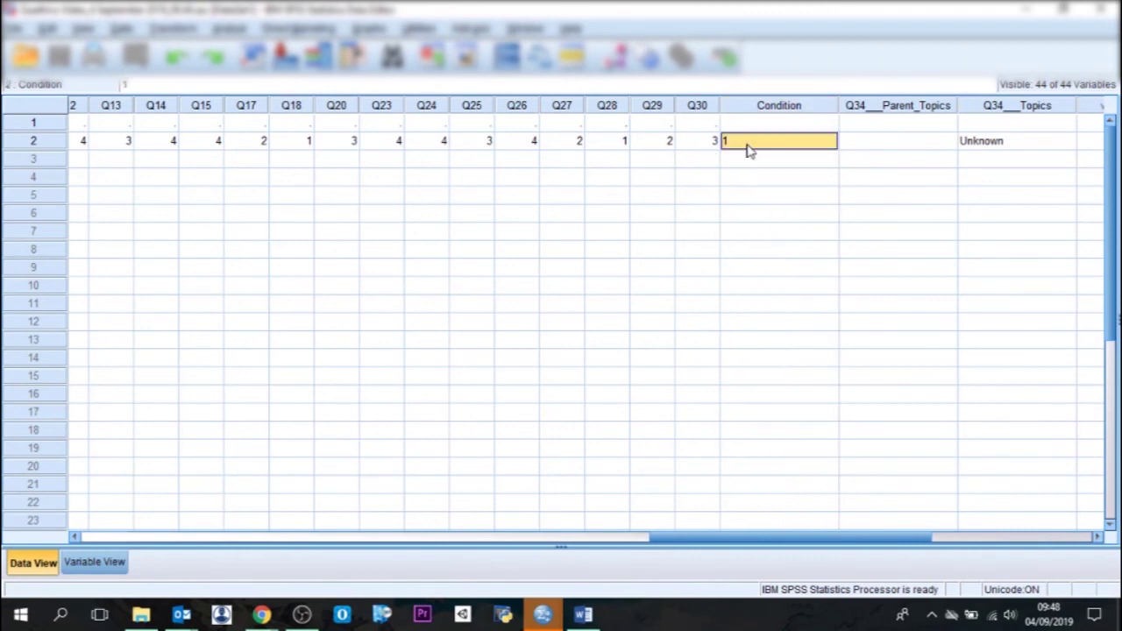
{"action": "left_click", "coordinate": [747, 109]}
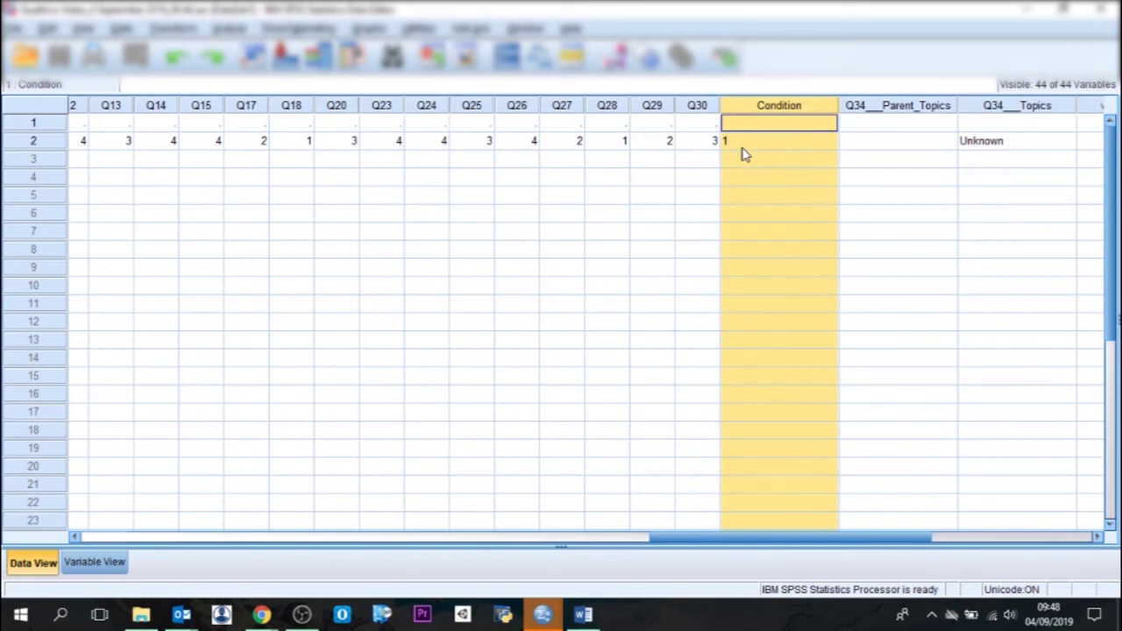
{"action": "left_click", "coordinate": [741, 145]}
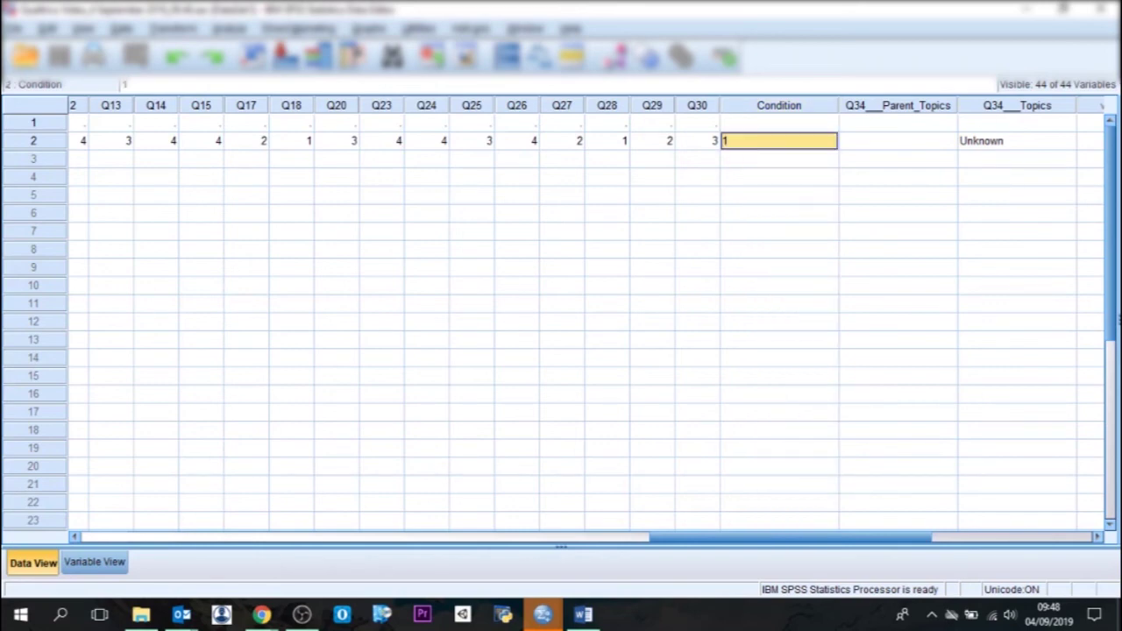
{"action": "left_click", "coordinate": [1102, 9]}
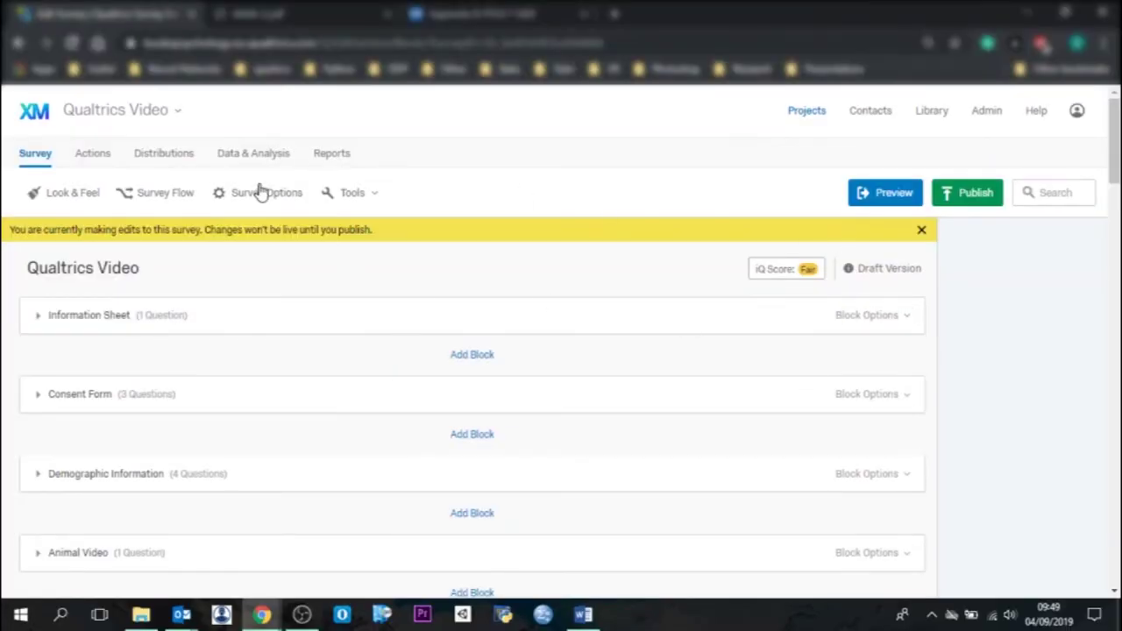
Step: Reopen the Qualtrics Video survey from the project list and publish its changes as a user-published version
{"action": "left_click", "coordinate": [29, 112]}
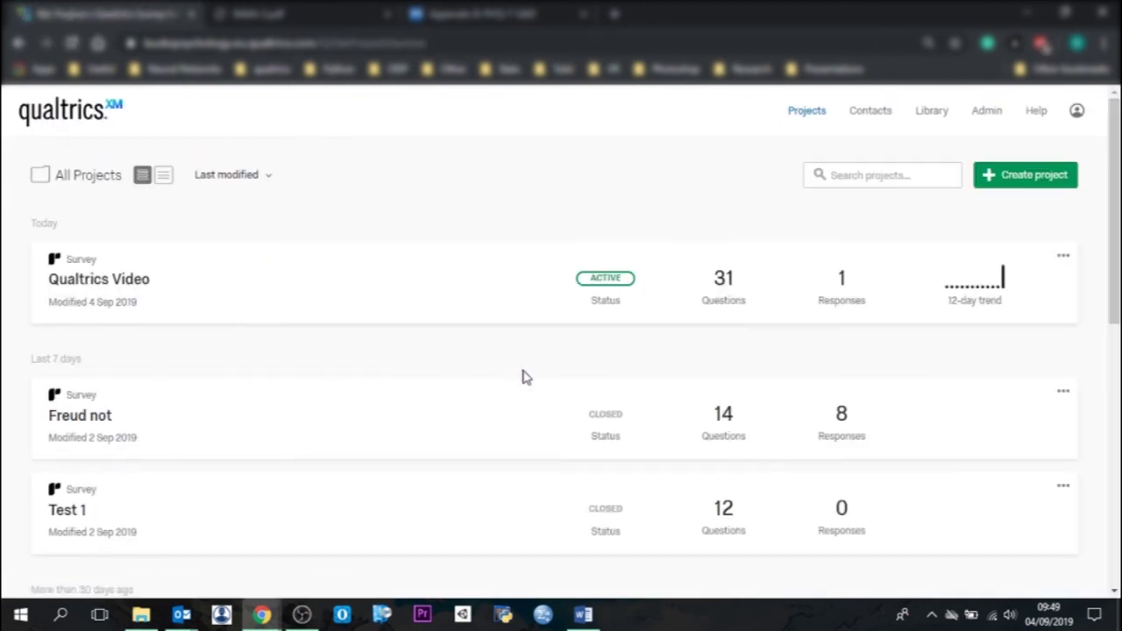
{"action": "left_click", "coordinate": [541, 282]}
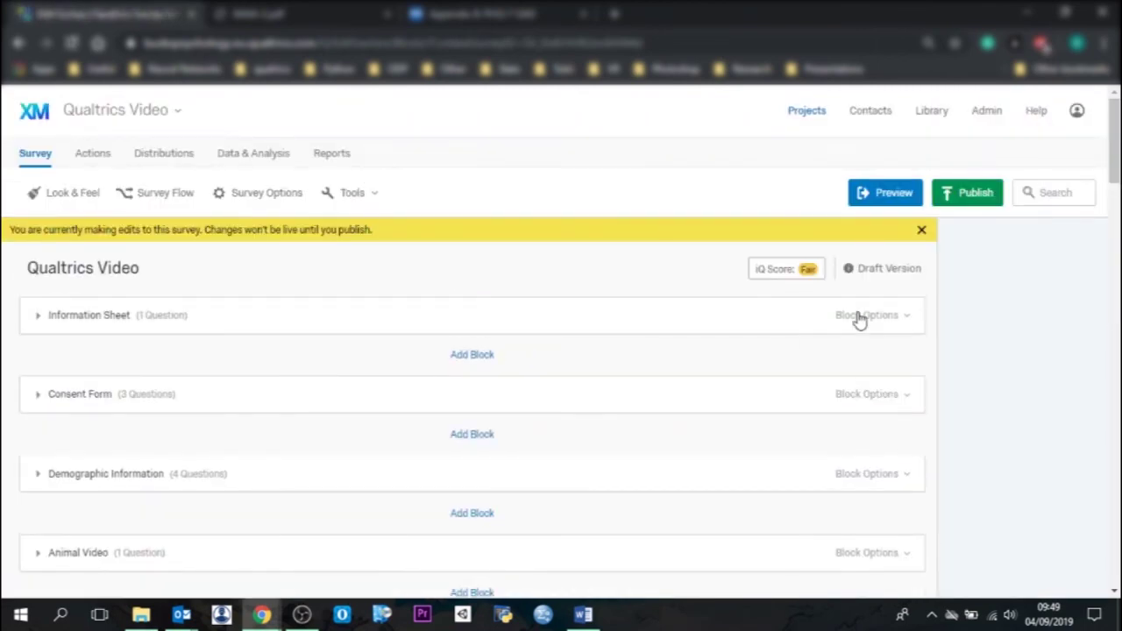
{"action": "left_click", "coordinate": [949, 193]}
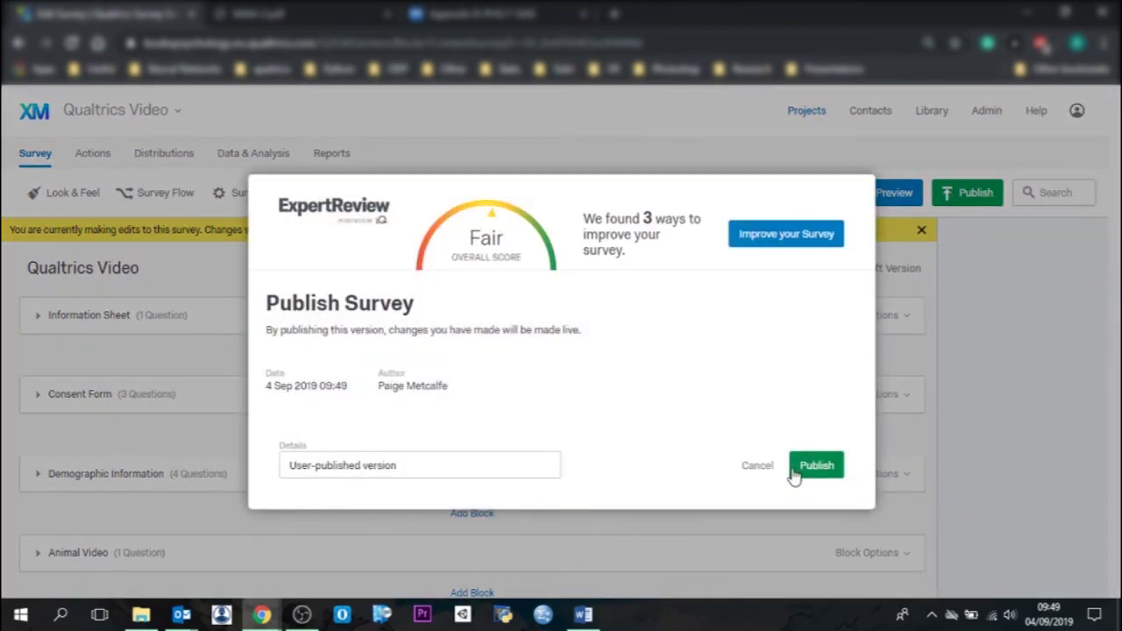
{"action": "left_click", "coordinate": [808, 467]}
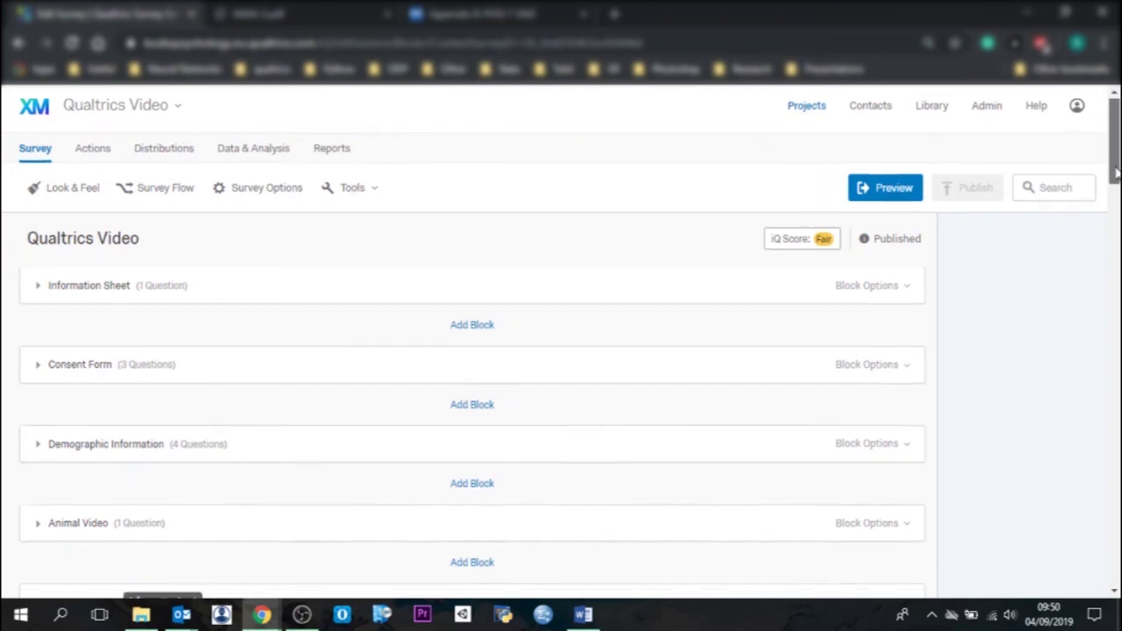
Step: Collapse the Questionnaire 1 block and look over the survey's blocks down to the end of the survey
{"action": "left_click_drag", "start_coordinate": [1116, 163], "coordinate": [1116, 180]}
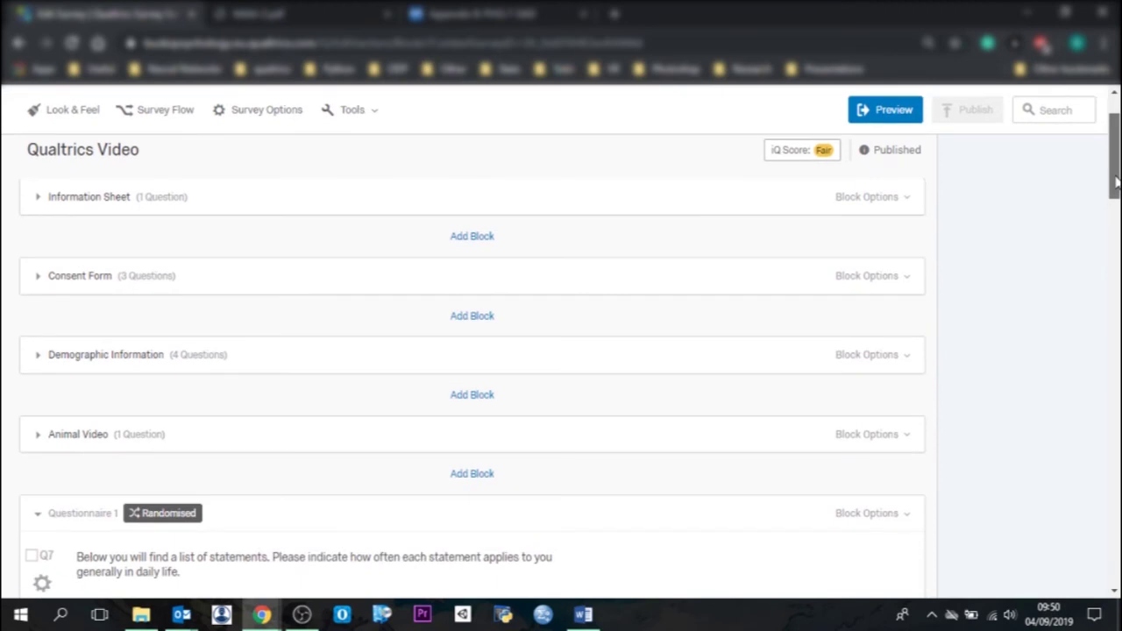
{"action": "left_click", "coordinate": [48, 517]}
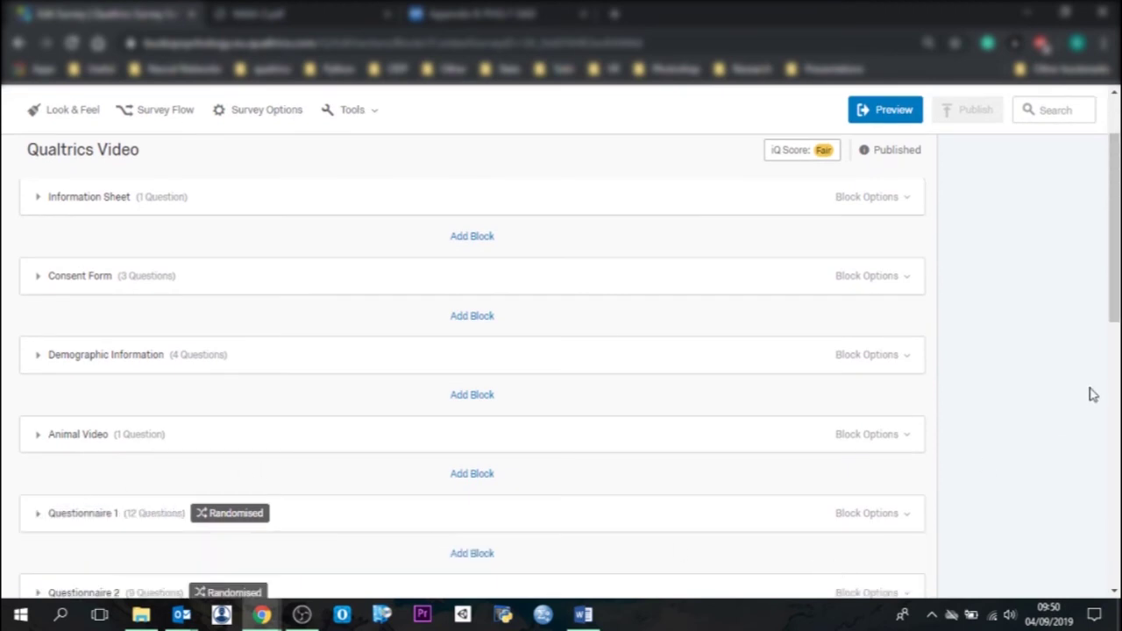
{"action": "scroll", "coordinate": [1094, 395], "scroll_direction": "down", "scroll_amount": 4}
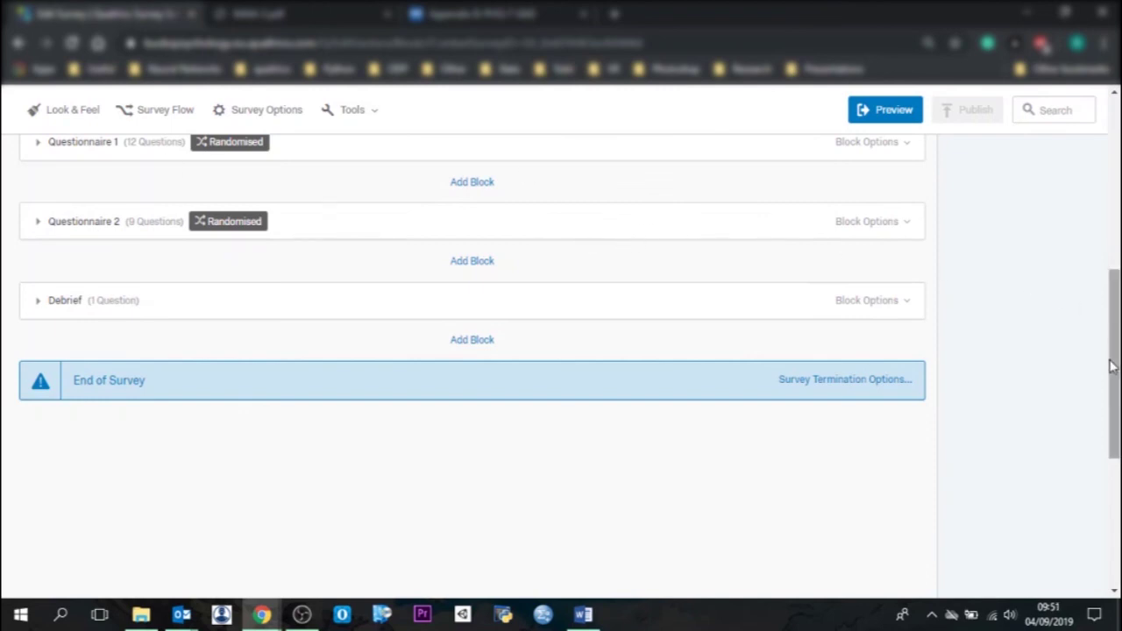
{"action": "left_click_drag", "start_coordinate": [1114, 365], "coordinate": [1113, 186]}
Step: Create a blank Research Core survey project named Emails
{"action": "left_click", "coordinate": [42, 118]}
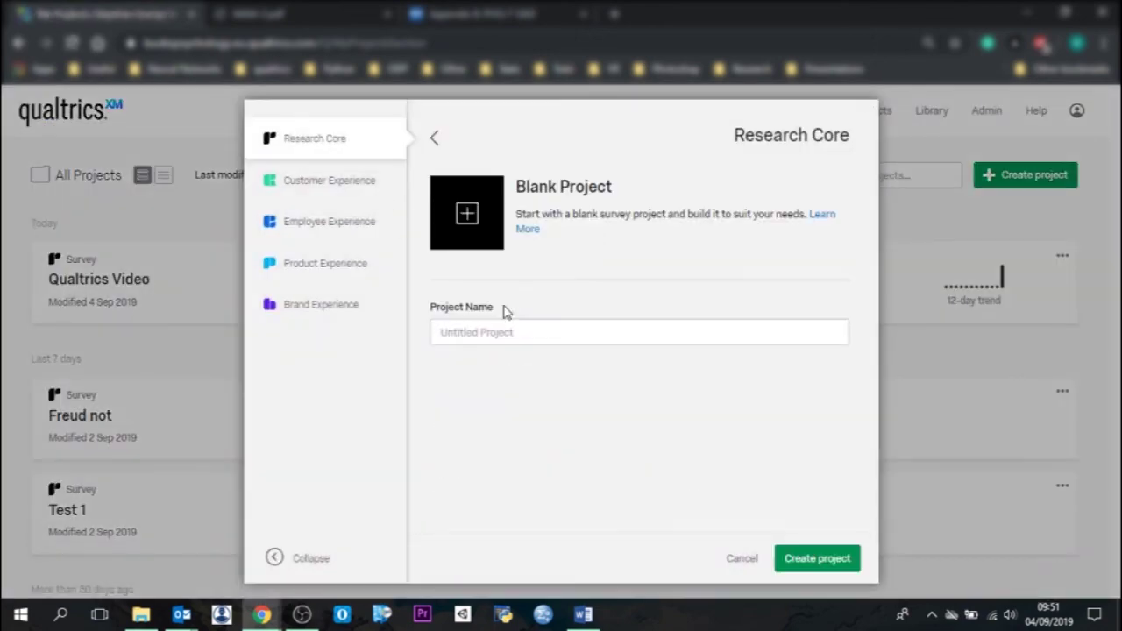
{"action": "type", "text": "Emot"}
{"action": "key", "text": "Escape"}
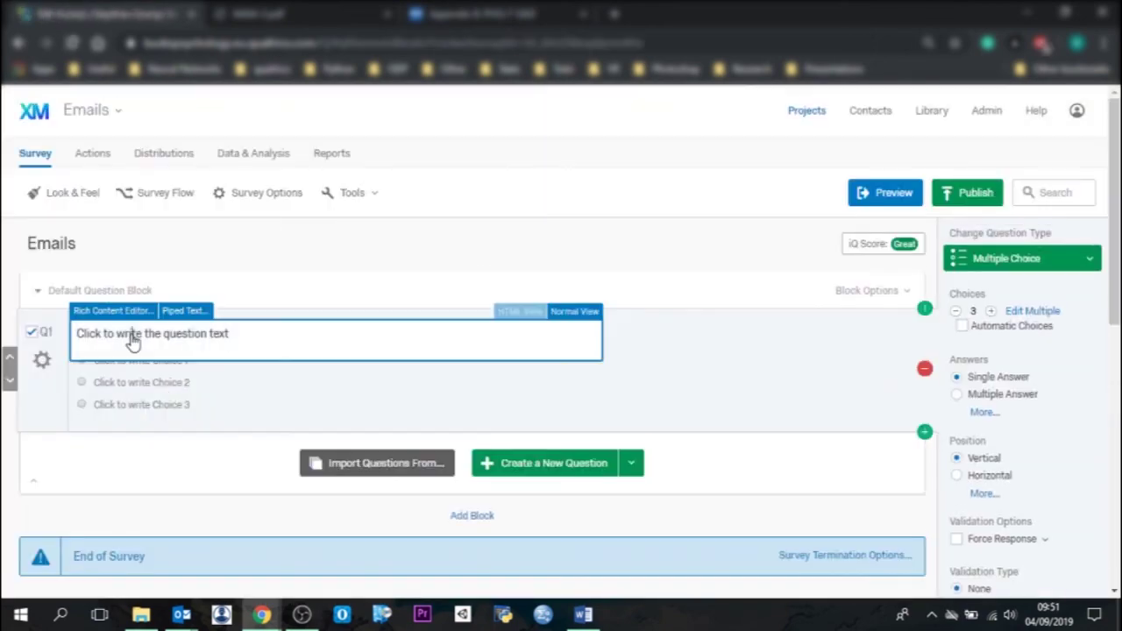
Step: Make Q1 a single-line text entry question reading "Please provide your email", with content validation set to Email Address
{"action": "type", "text": "Please provide your email"}
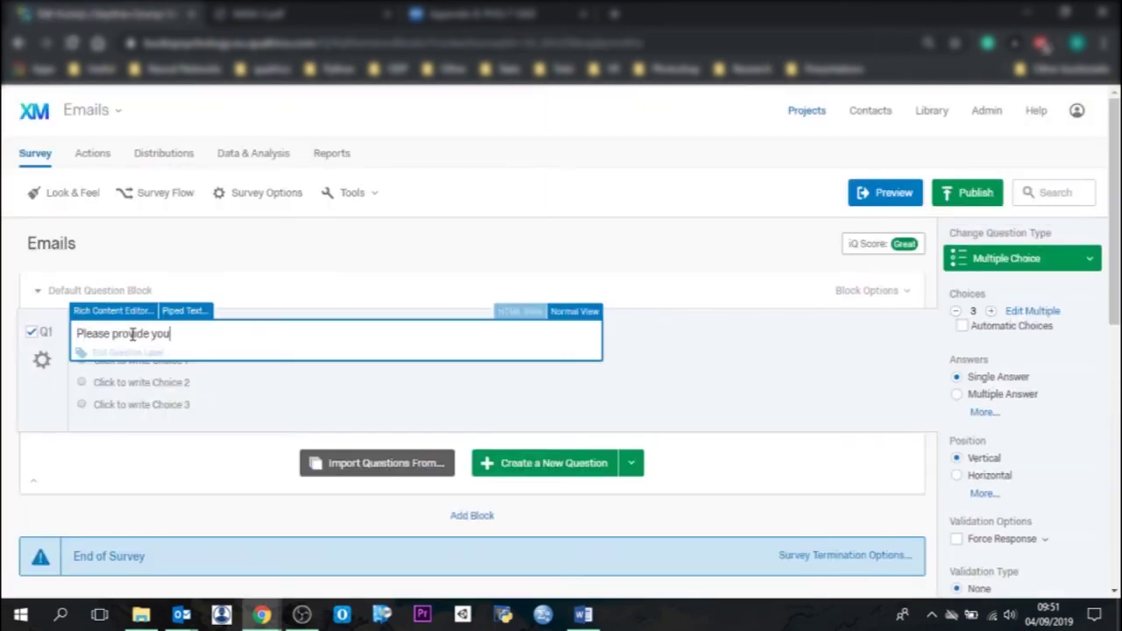
{"action": "left_click", "coordinate": [810, 378]}
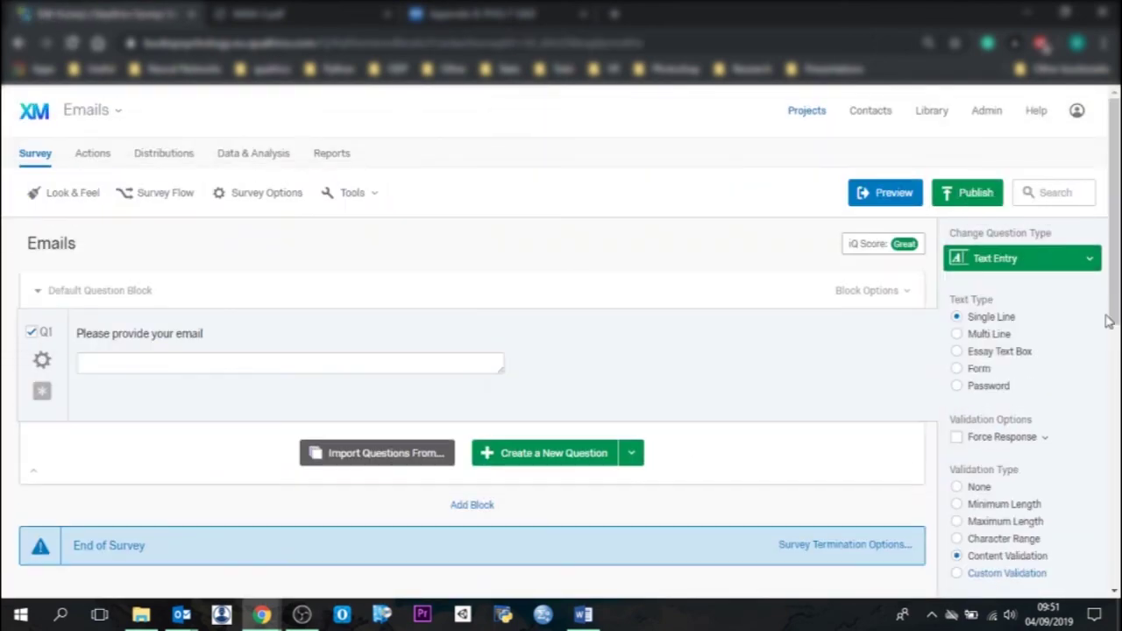
{"action": "scroll", "coordinate": [714, 369], "scroll_direction": "down", "scroll_amount": 3}
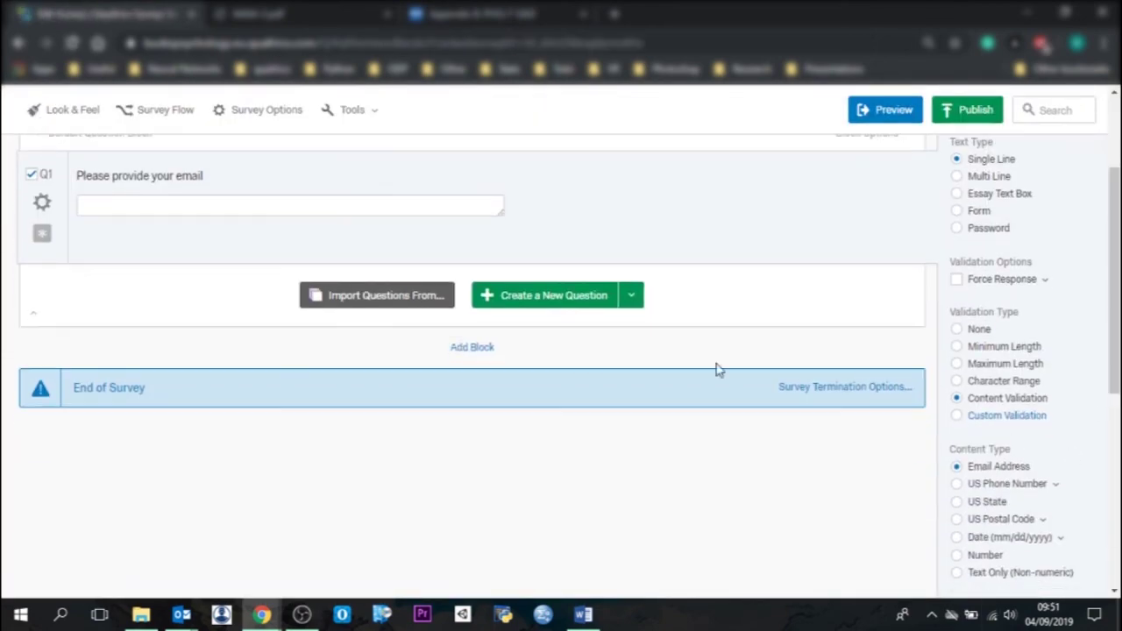
Step: Publish the Emails survey as a user-published version
{"action": "scroll", "coordinate": [714, 368], "scroll_direction": "up", "scroll_amount": 3}
{"action": "left_click_drag", "start_coordinate": [751, 450], "coordinate": [974, 200]}
{"action": "left_click", "coordinate": [972, 195]}
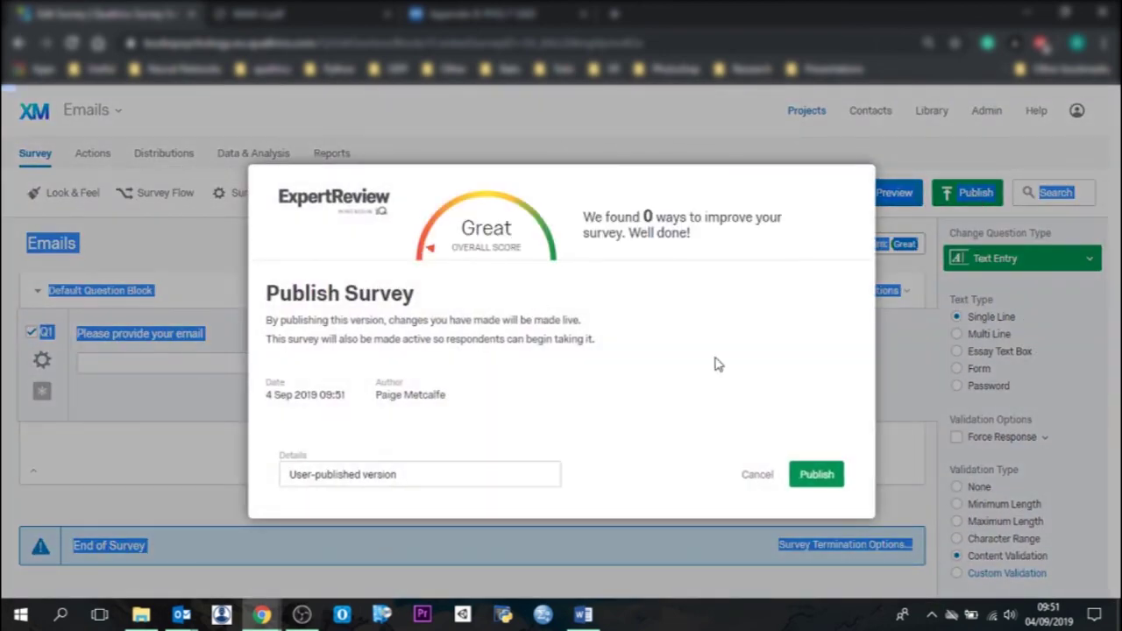
{"action": "left_click", "coordinate": [817, 473]}
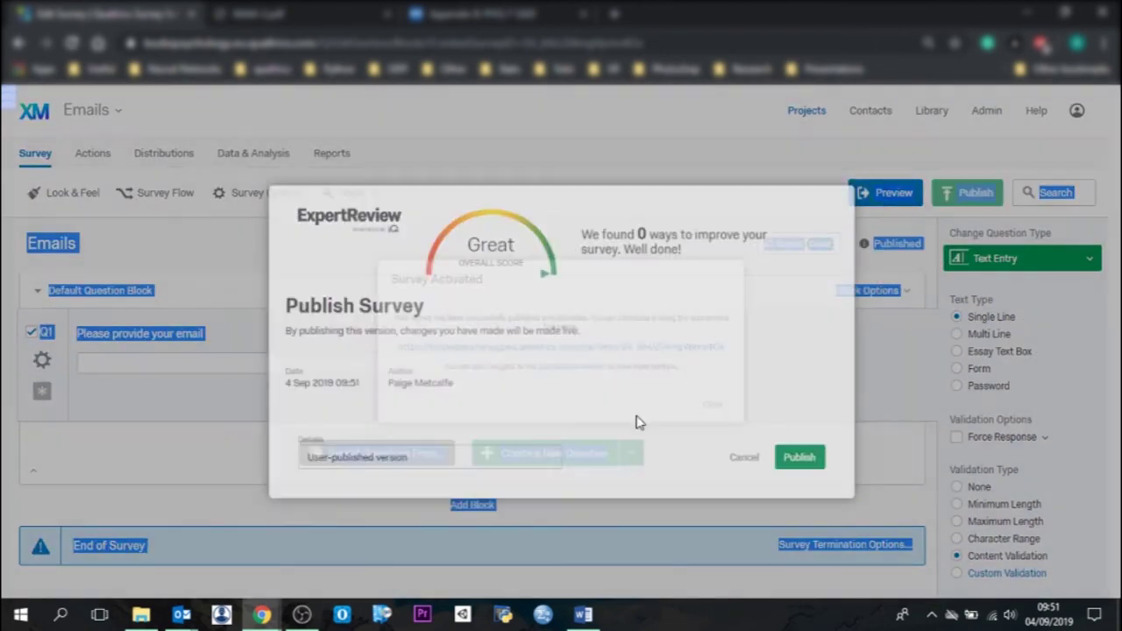
Step: Open the Emails survey through its anonymous link, copy its address, and dismiss the activation notice
{"action": "left_click", "coordinate": [552, 349]}
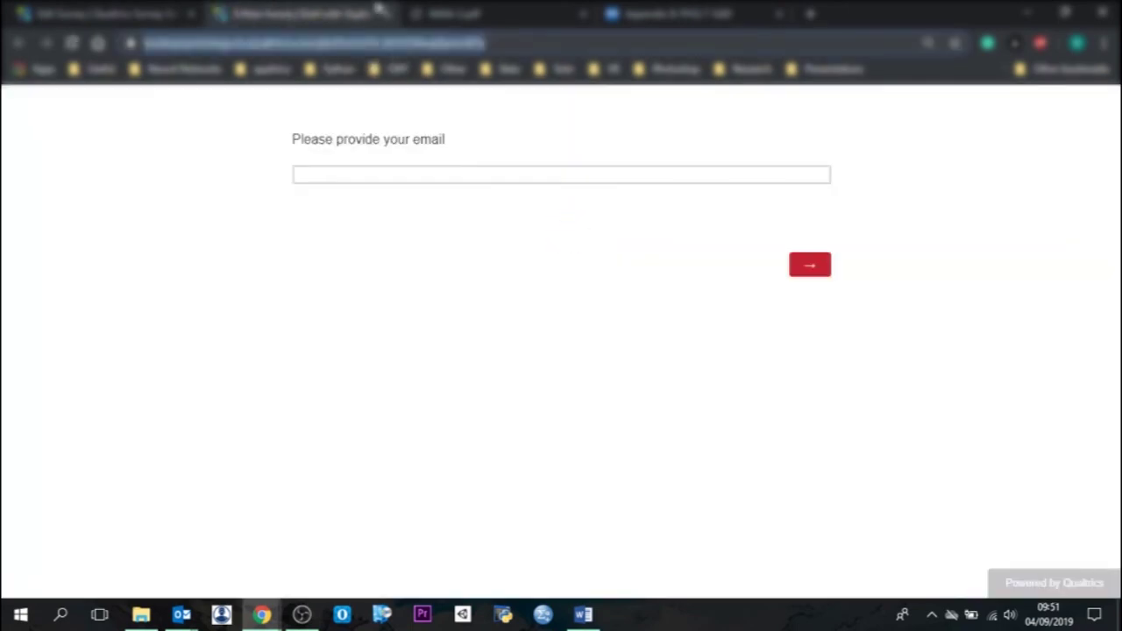
{"action": "left_click", "coordinate": [387, 14]}
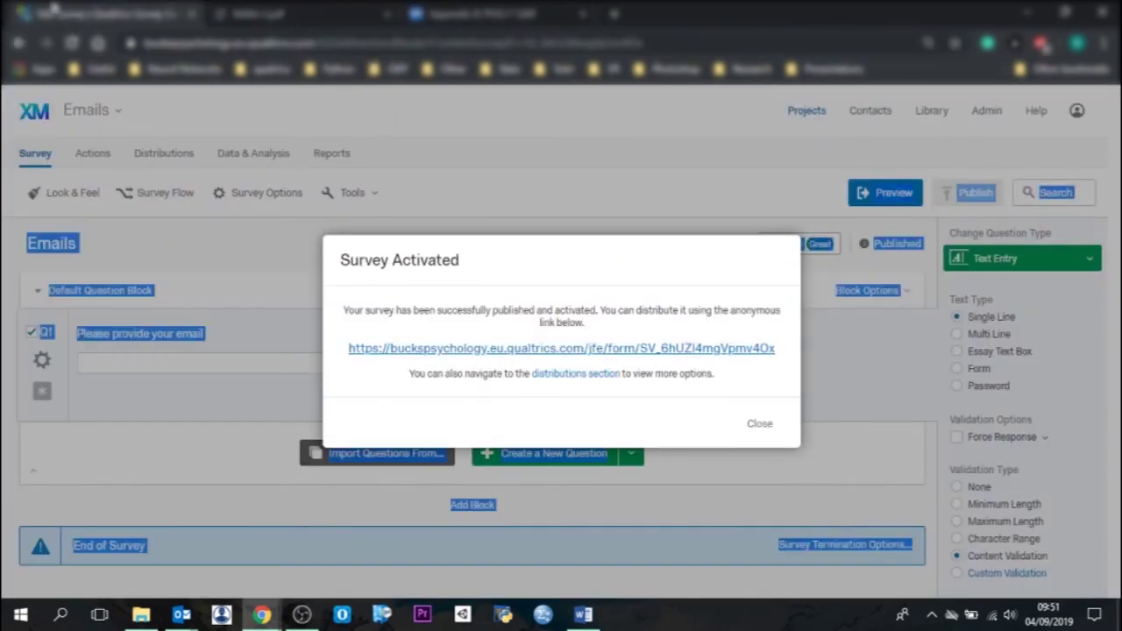
{"action": "left_click", "coordinate": [780, 426]}
Step: In the Qualtrics Video project, set survey termination to redirect to the Emails survey's full URL and save the survey options
{"action": "left_click", "coordinate": [37, 114]}
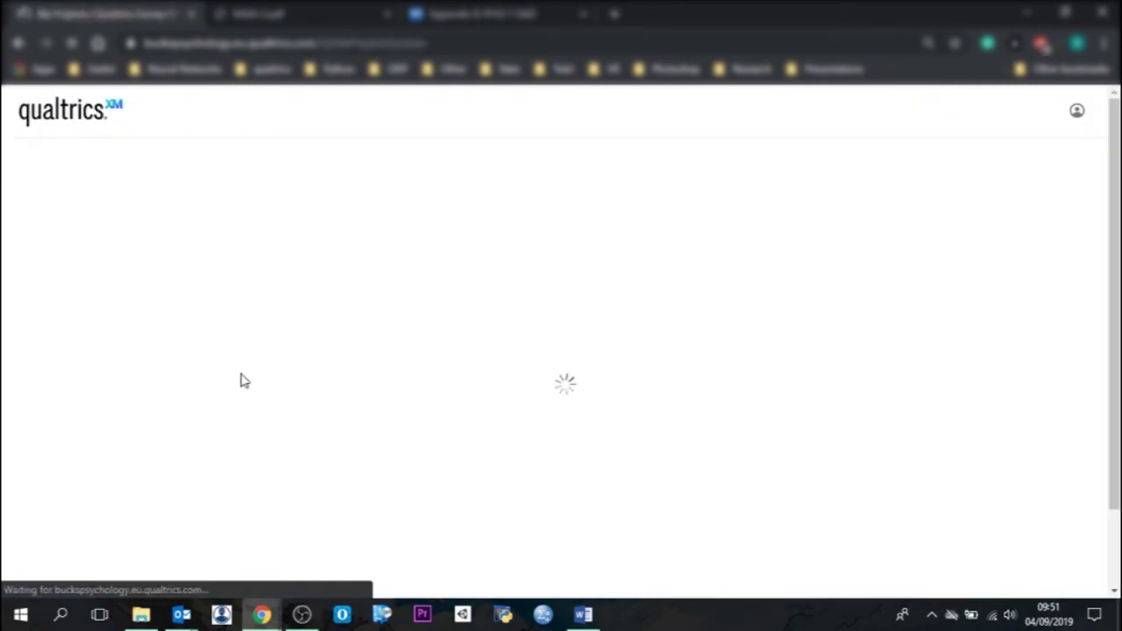
{"action": "left_click", "coordinate": [260, 395]}
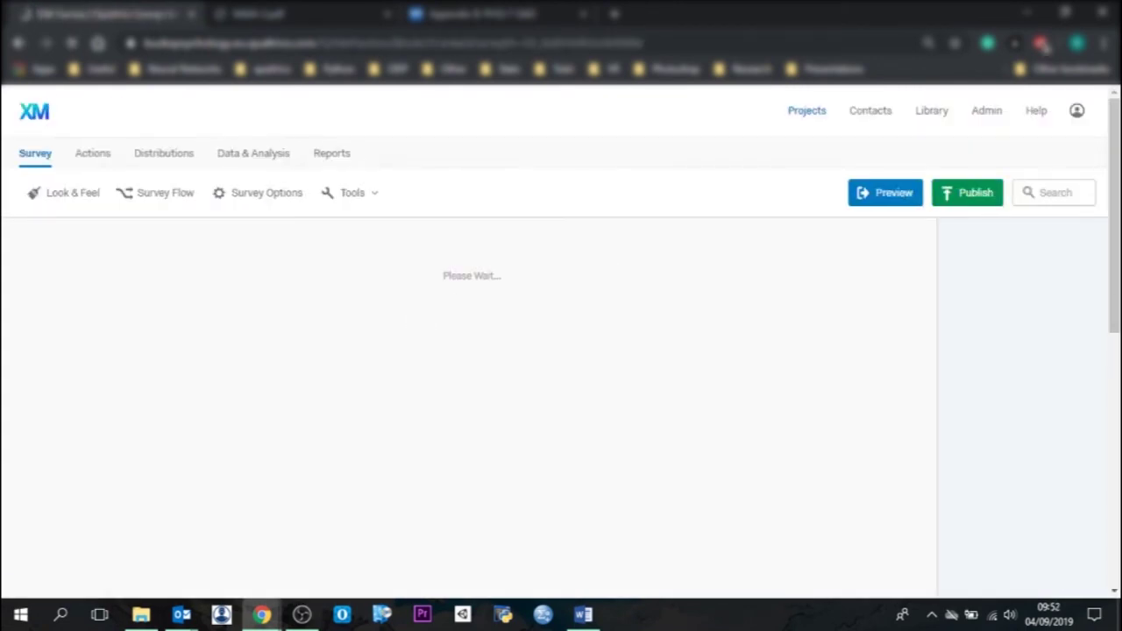
{"action": "left_click_drag", "start_coordinate": [1111, 264], "coordinate": [1062, 443]}
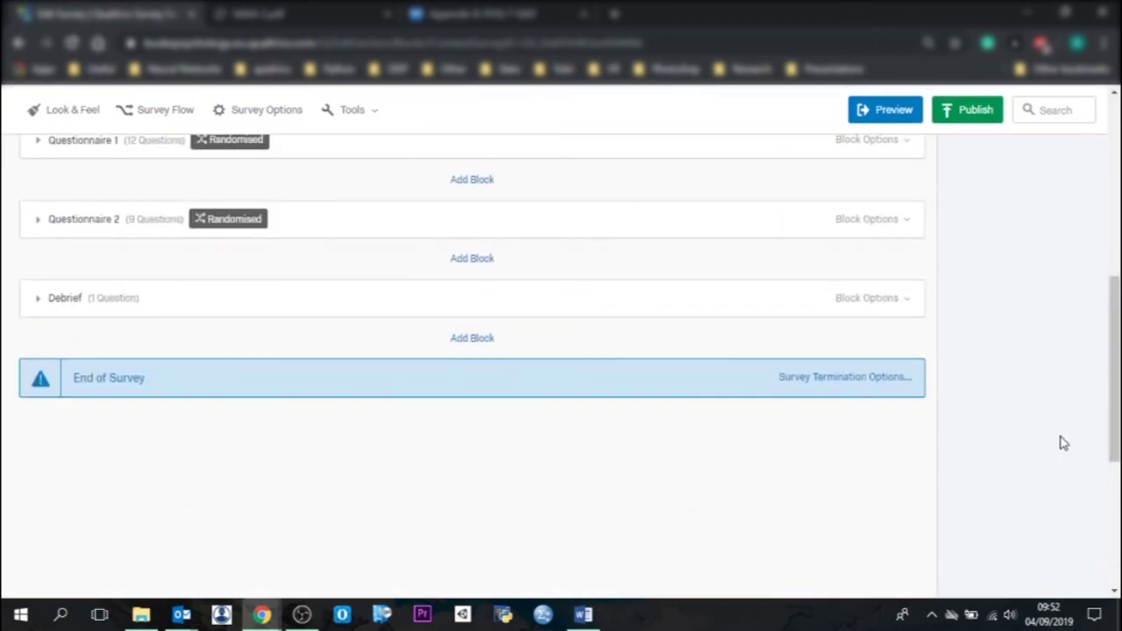
{"action": "left_click", "coordinate": [827, 379]}
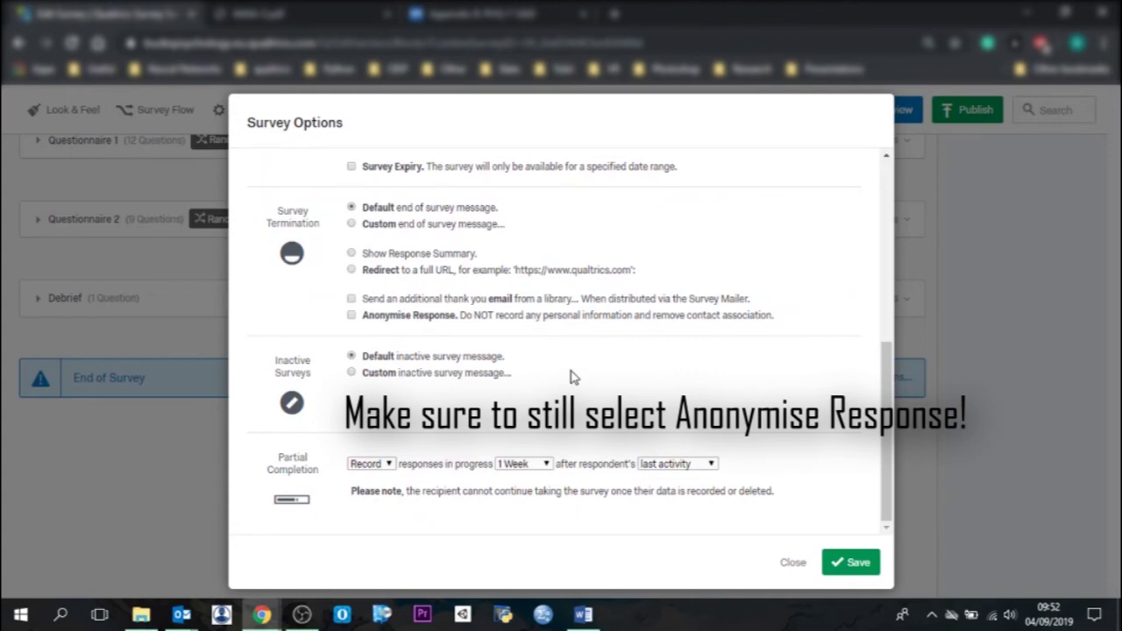
{"action": "left_click", "coordinate": [351, 270]}
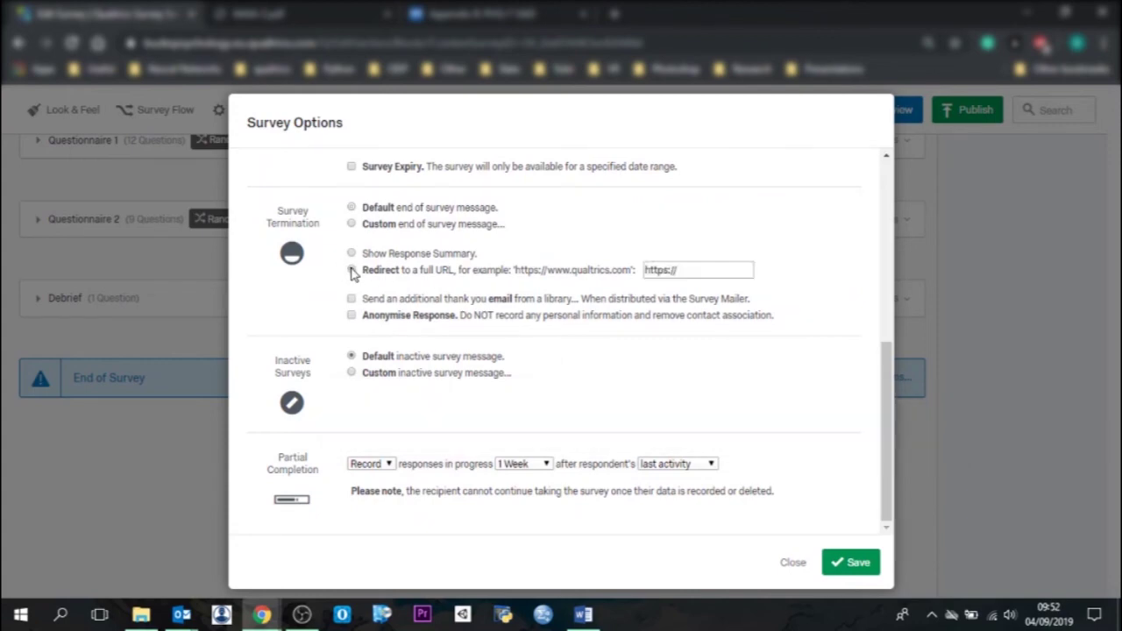
{"action": "left_click_drag", "start_coordinate": [708, 268], "coordinate": [639, 269]}
{"action": "key", "text": "ctrl+v"}
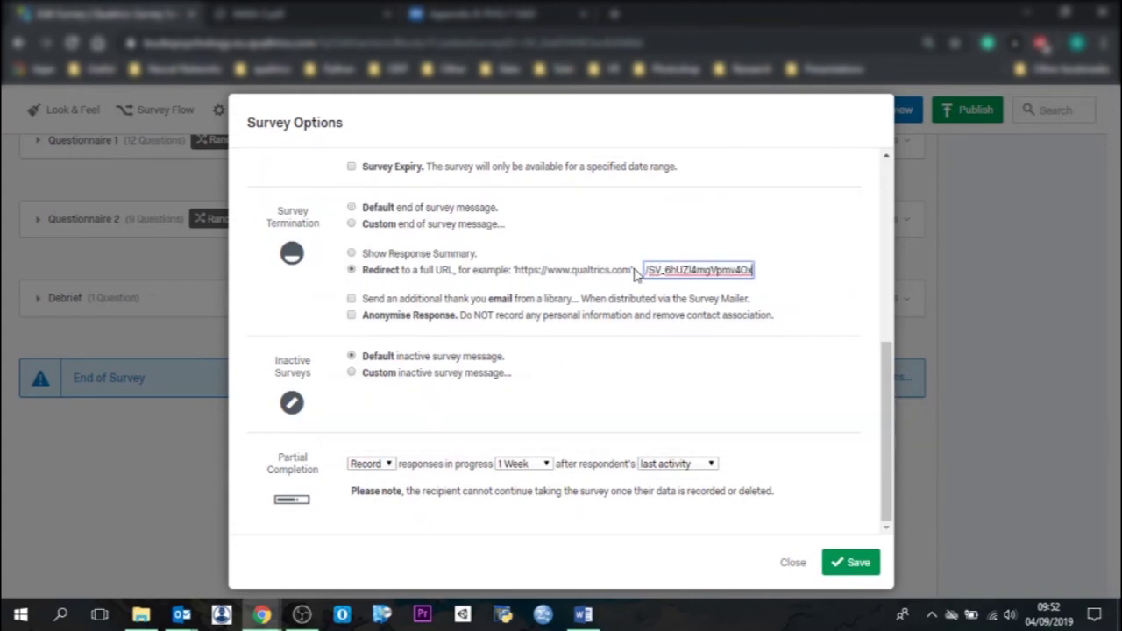
{"action": "left_click", "coordinate": [858, 563]}
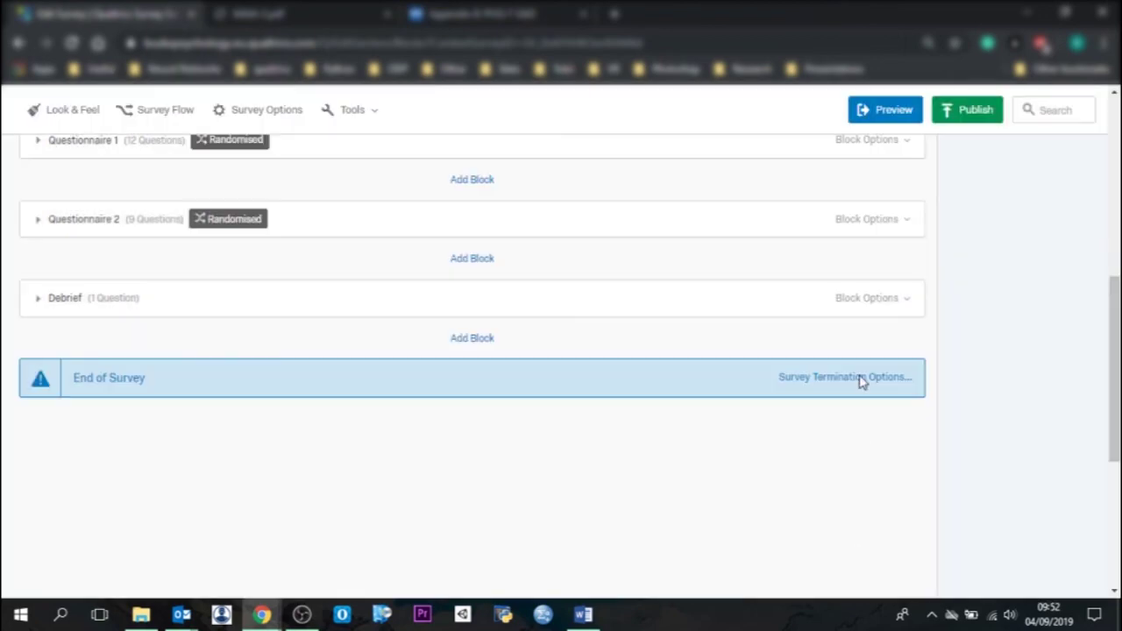
Step: Publish the edited Qualtrics Video survey as a user-published version
{"action": "left_click_drag", "start_coordinate": [1115, 423], "coordinate": [1118, 243]}
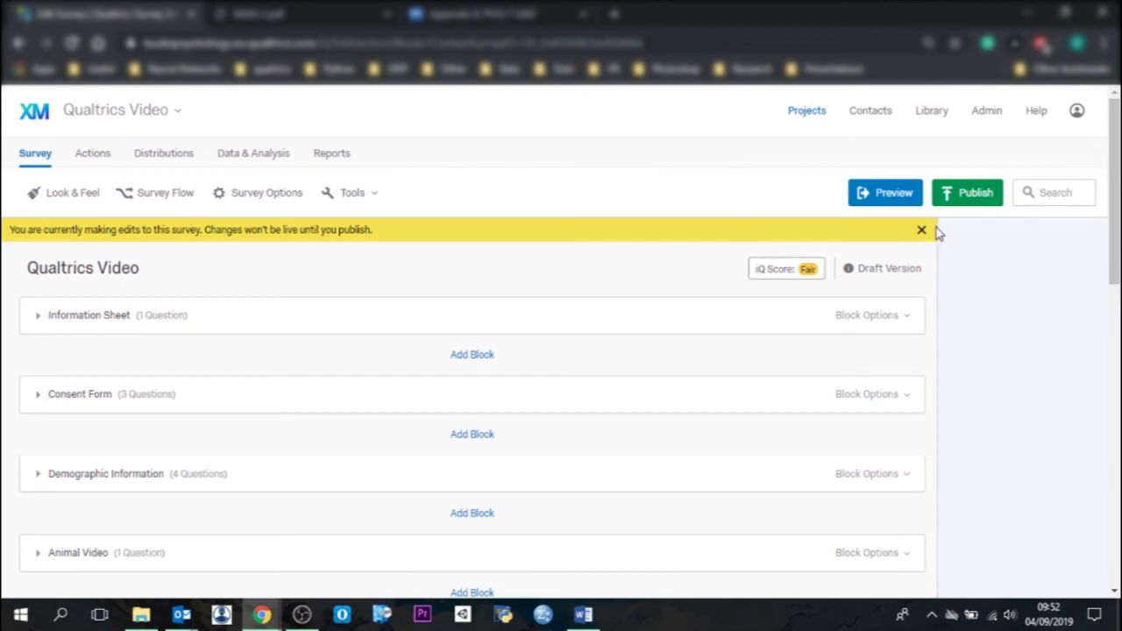
{"action": "left_click", "coordinate": [959, 200]}
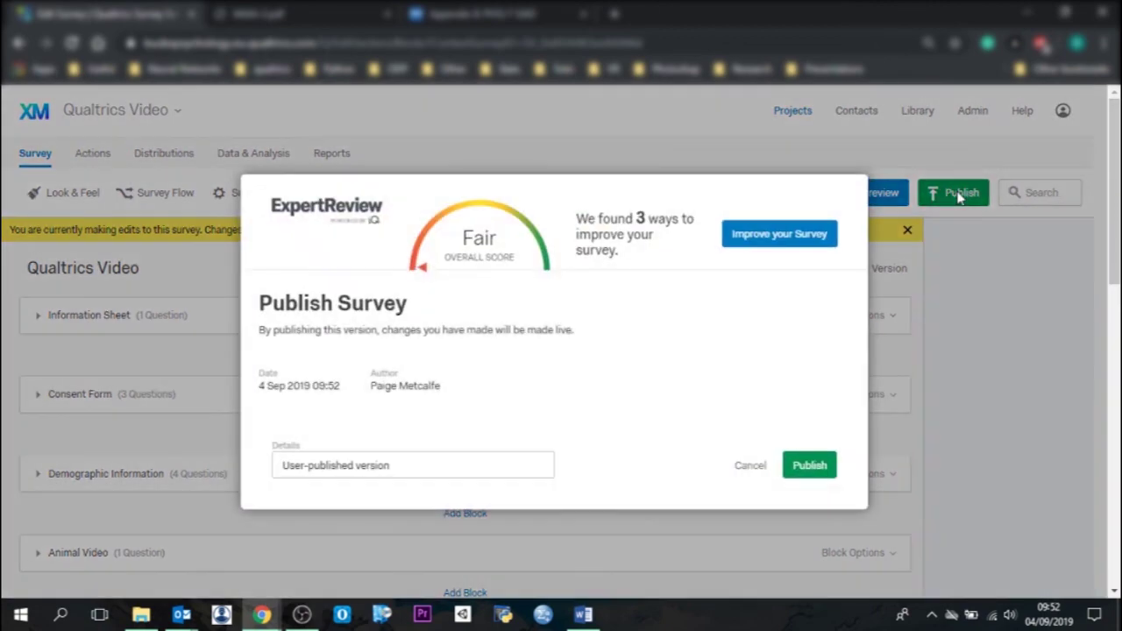
{"action": "left_click", "coordinate": [822, 476]}
Step: Preview the Qualtrics Video survey and page through the questionnaires and debrief to test the end-of-survey redirect
{"action": "left_click", "coordinate": [882, 211]}
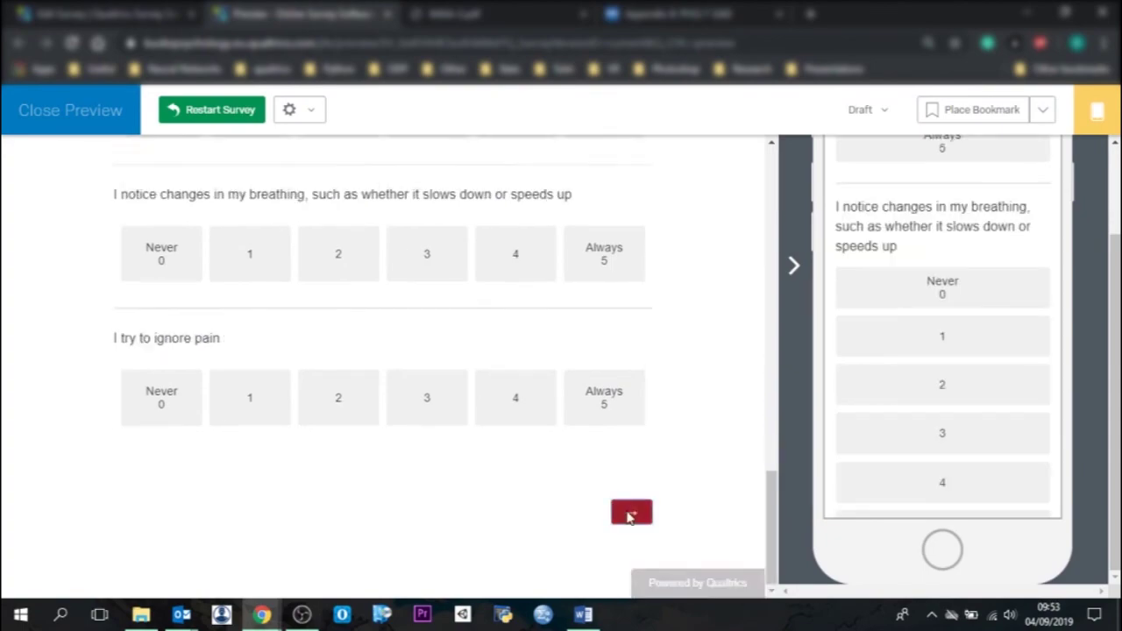
{"action": "left_click", "coordinate": [631, 513]}
{"action": "left_click", "coordinate": [631, 513]}
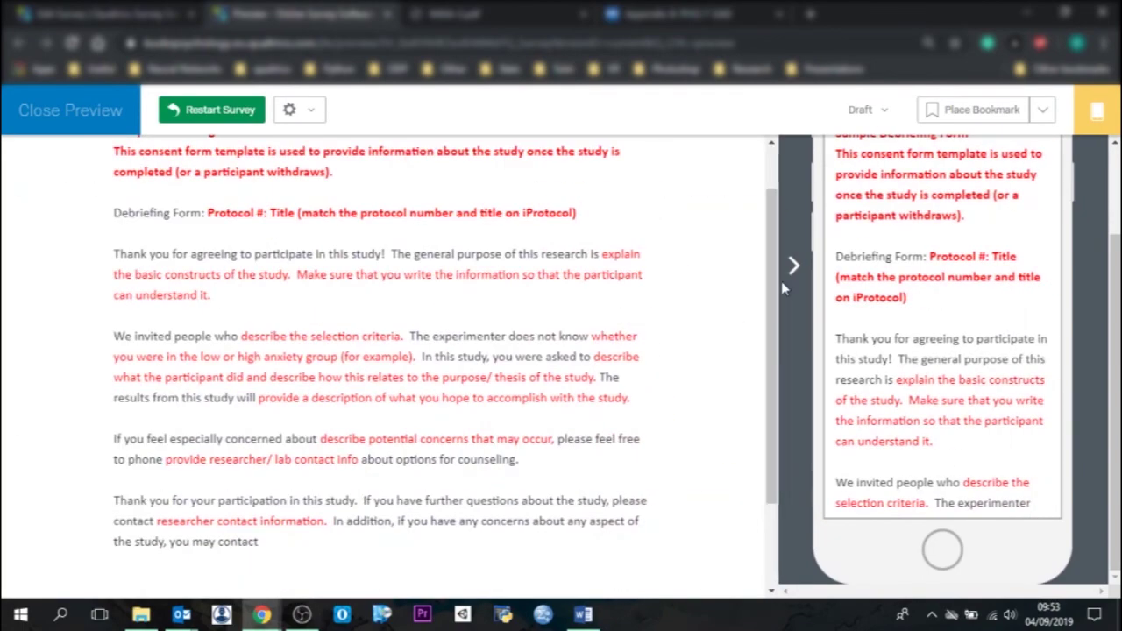
{"action": "left_click_drag", "start_coordinate": [775, 281], "coordinate": [764, 394]}
{"action": "left_click", "coordinate": [631, 512]}
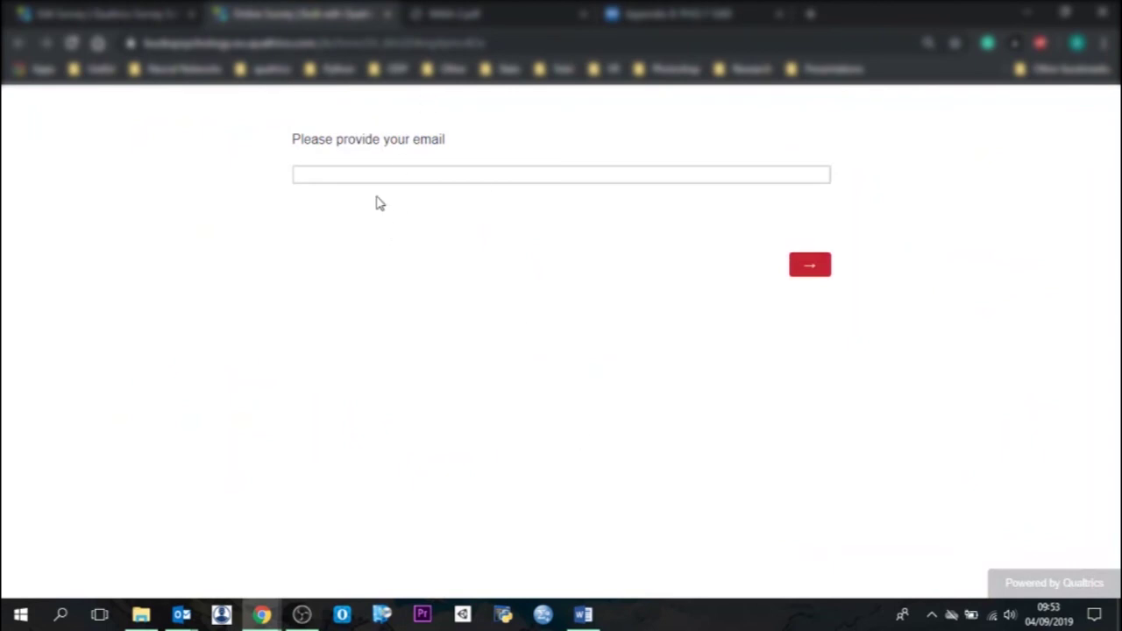
Step: Submit a made-up email address as a test response to the Emails survey and close the preview
{"action": "left_click", "coordinate": [350, 169]}
{"action": "type", "text": "dfniowegn@s"}
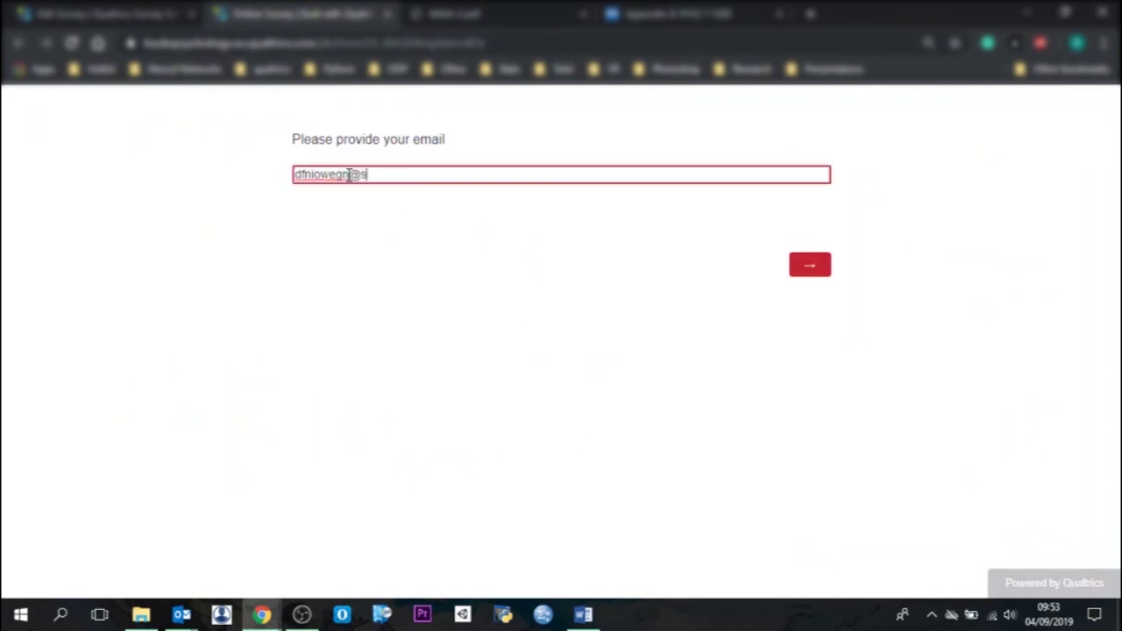
{"action": "type", "text": "adfsd.dsd.sds"}
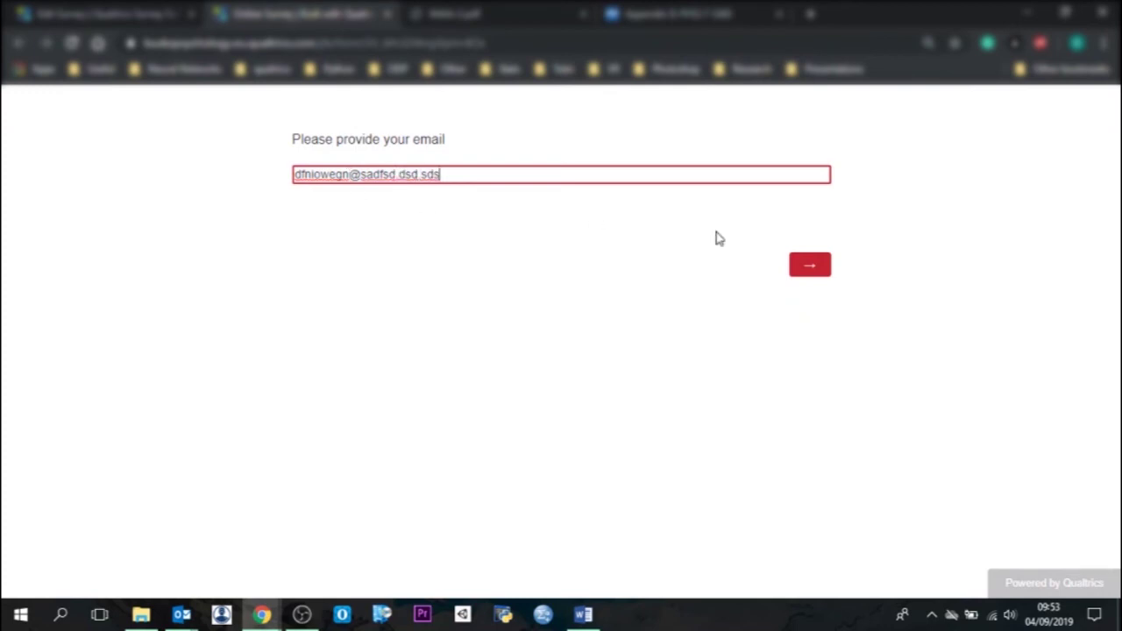
{"action": "left_click", "coordinate": [805, 266]}
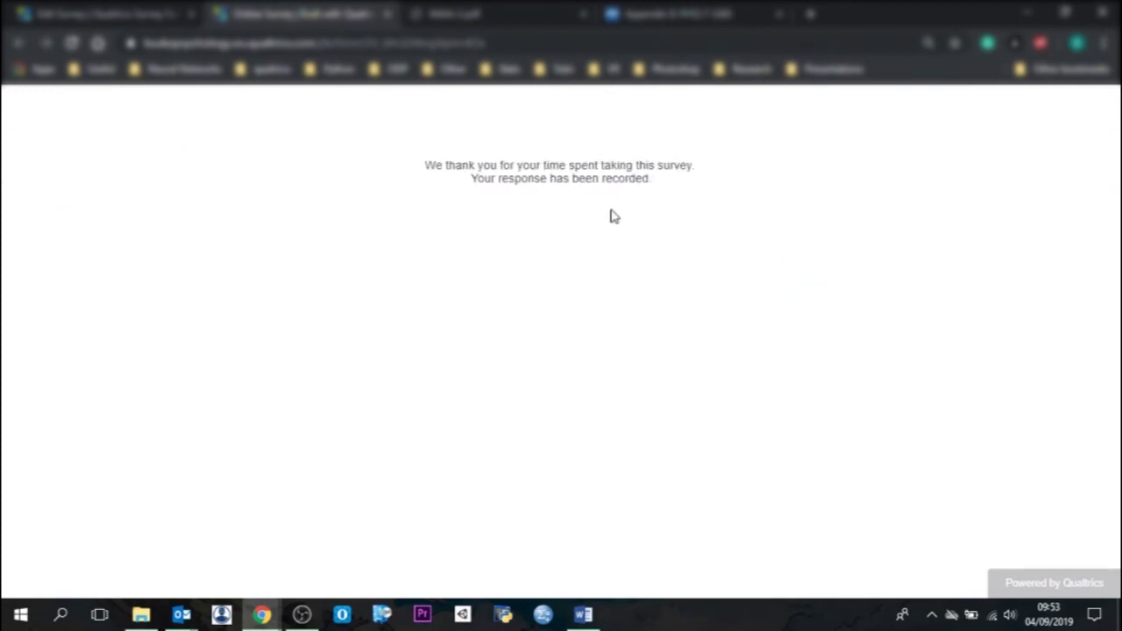
{"action": "left_click", "coordinate": [387, 14]}
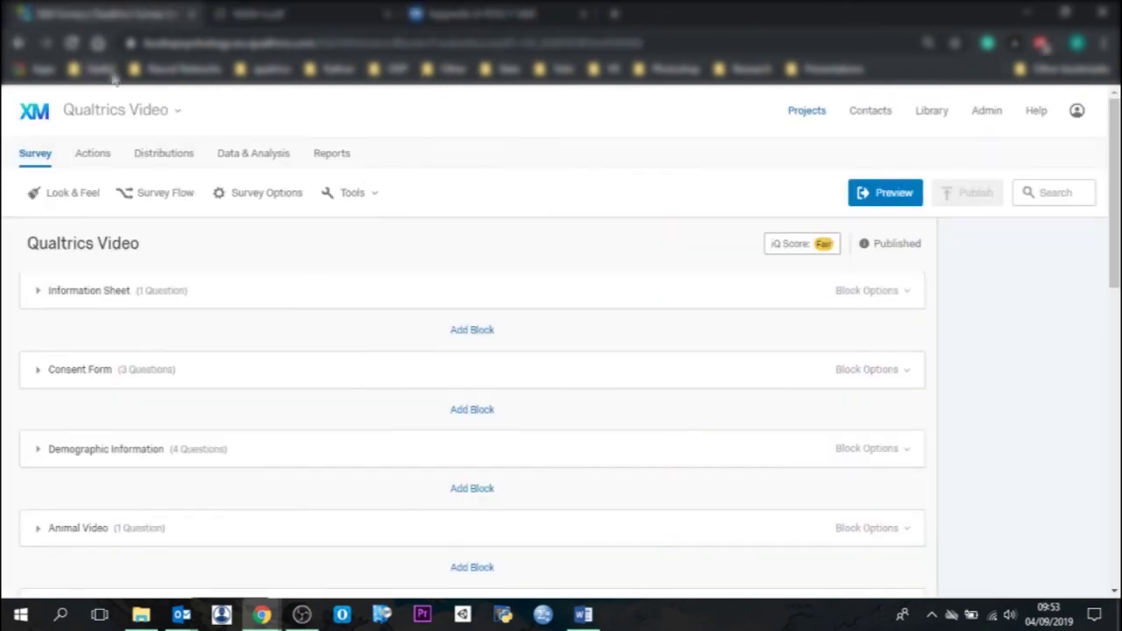
Step: Open the Emails project and bring up its email trigger settings
{"action": "left_click", "coordinate": [36, 110]}
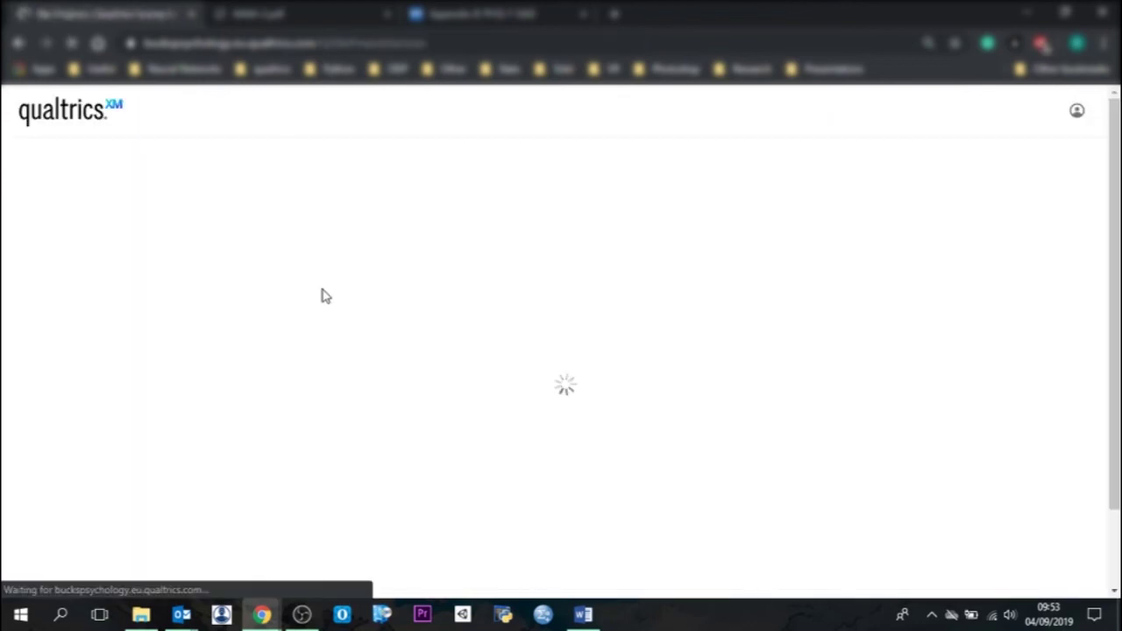
{"action": "left_click", "coordinate": [358, 400]}
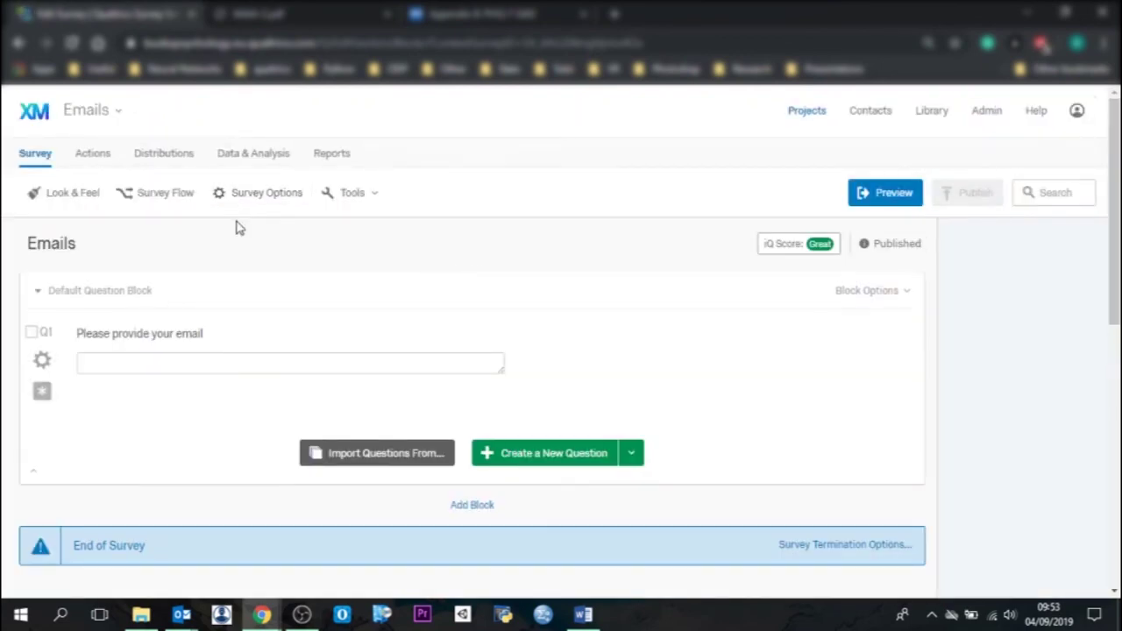
{"action": "left_click", "coordinate": [357, 204]}
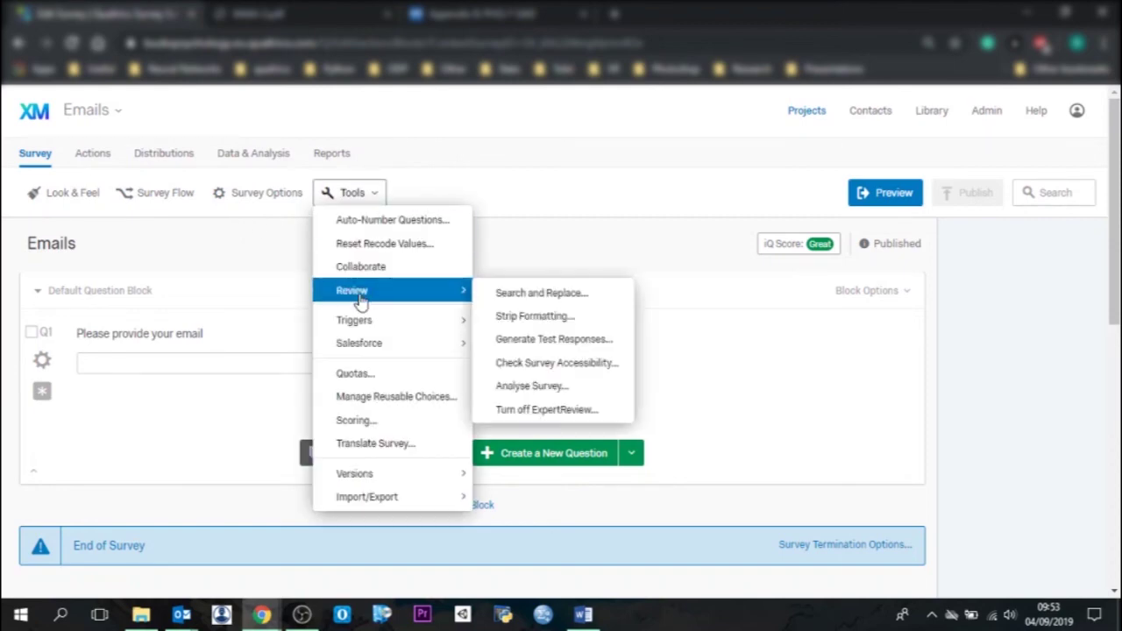
{"action": "mouse_move", "coordinate": [377, 327]}
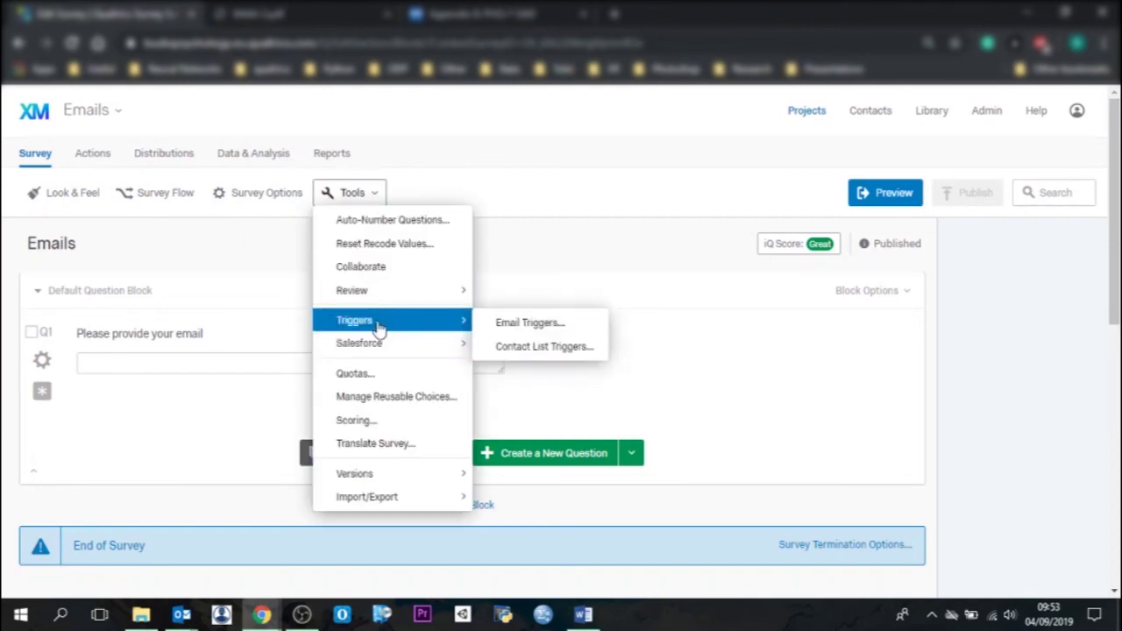
{"action": "left_click", "coordinate": [528, 323]}
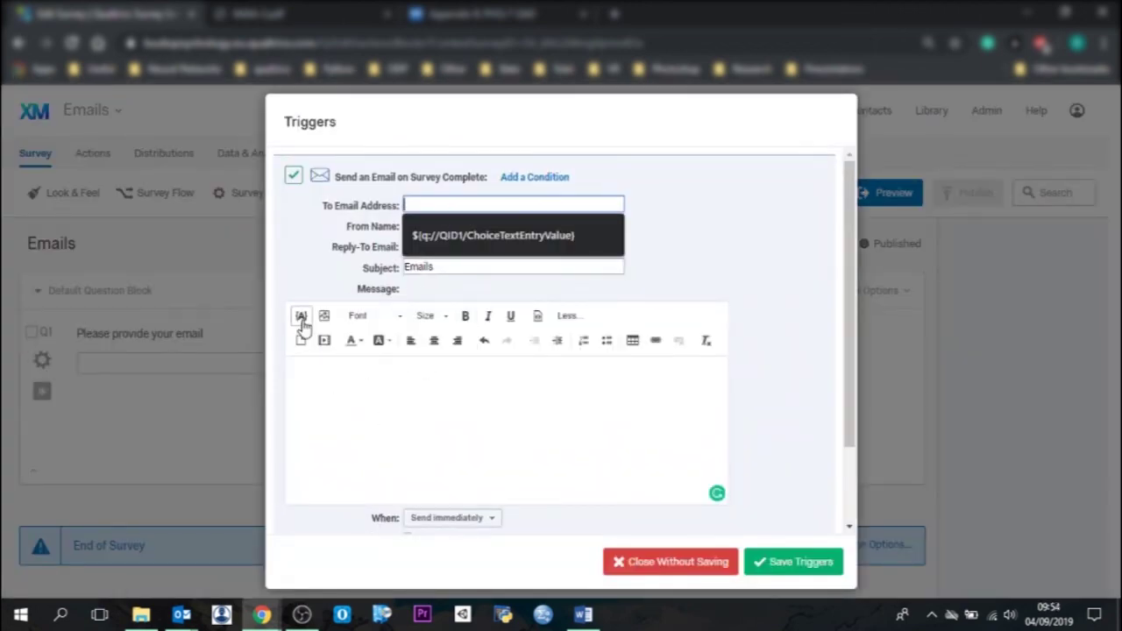
Step: Insert piped text for the answer to Q1 "Please provide your email" into the trigger's message body
{"action": "left_click", "coordinate": [330, 408]}
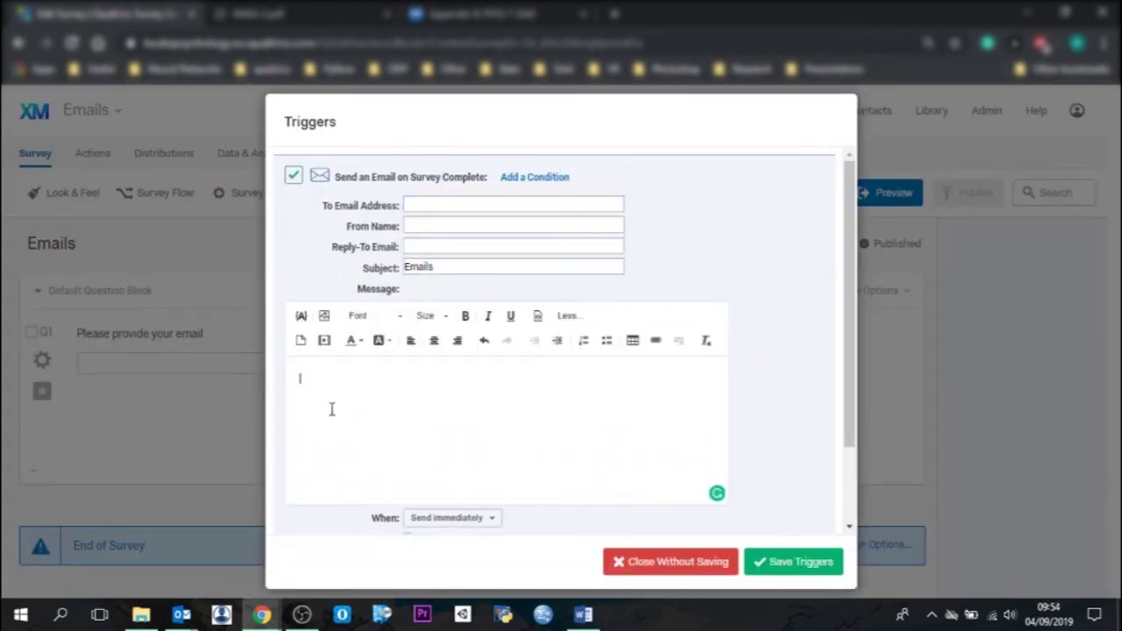
{"action": "left_click", "coordinate": [301, 317]}
{"action": "mouse_move", "coordinate": [428, 339]}
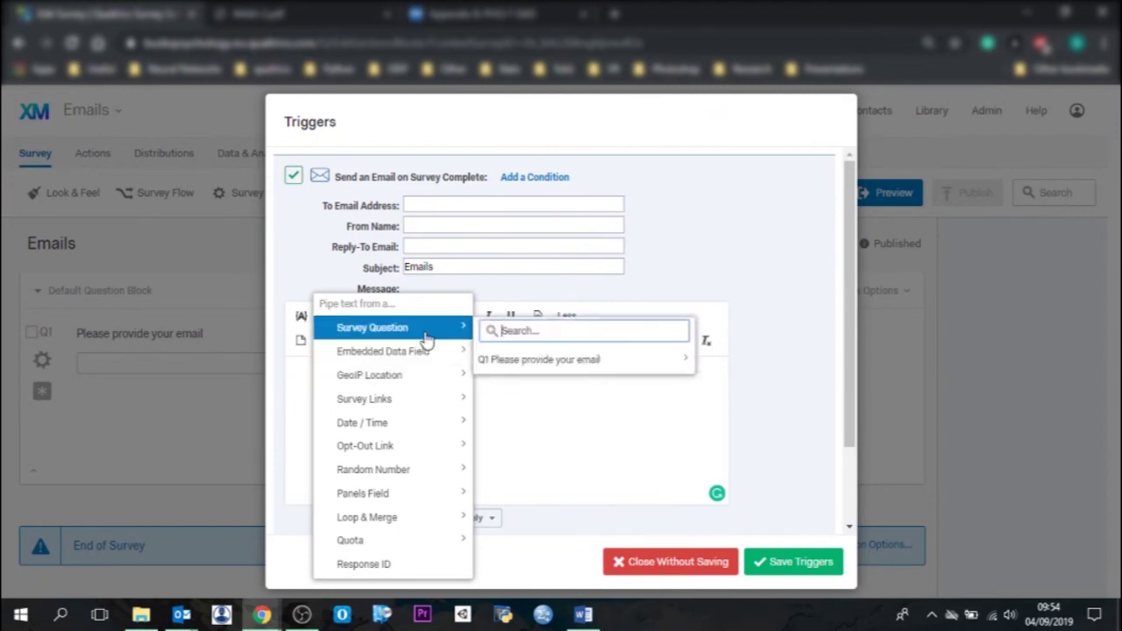
{"action": "mouse_move", "coordinate": [510, 366]}
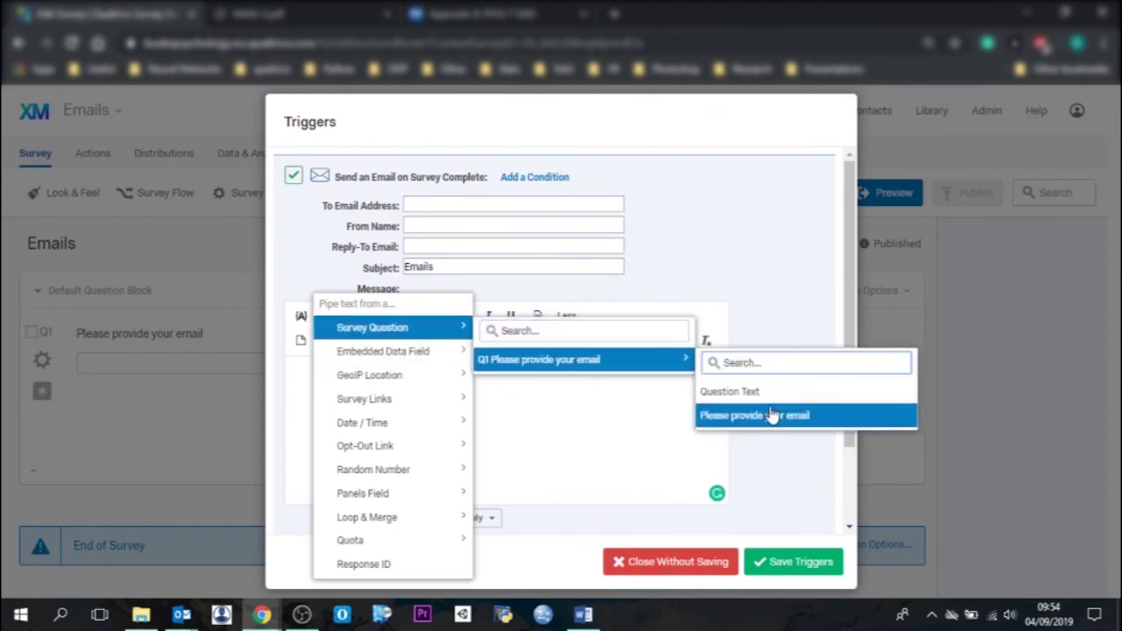
{"action": "left_click", "coordinate": [773, 417]}
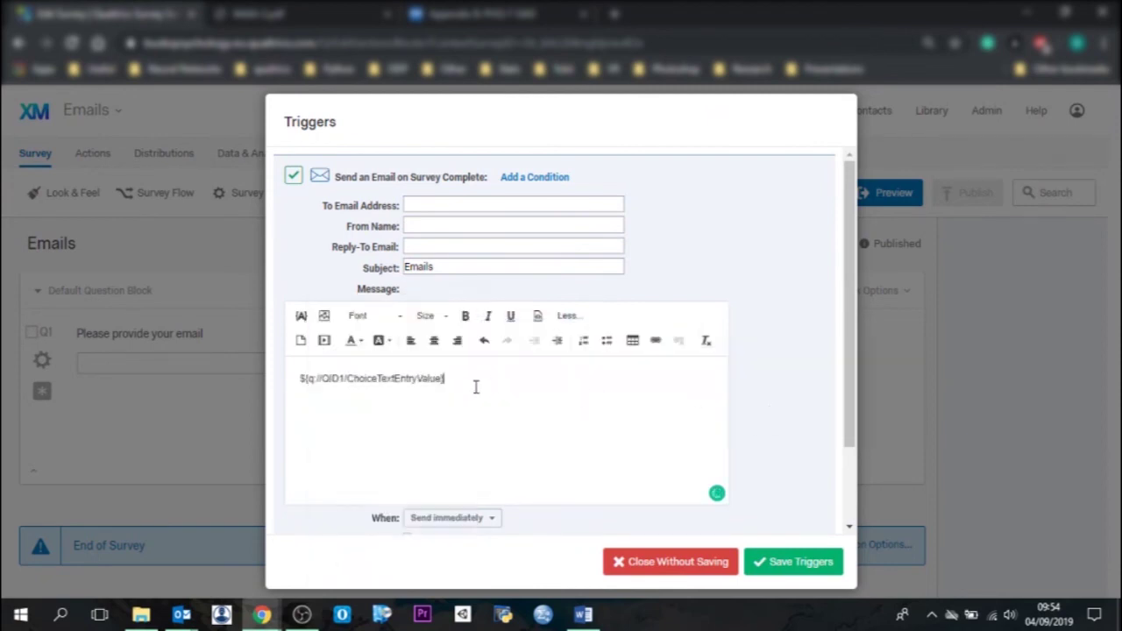
Step: Move the piped text code ${q://QID1/ChoiceTextEntryValue} from the message body to the trigger's To Email Address
{"action": "left_click_drag", "start_coordinate": [471, 386], "coordinate": [299, 375]}
{"action": "right_click", "coordinate": [325, 388]}
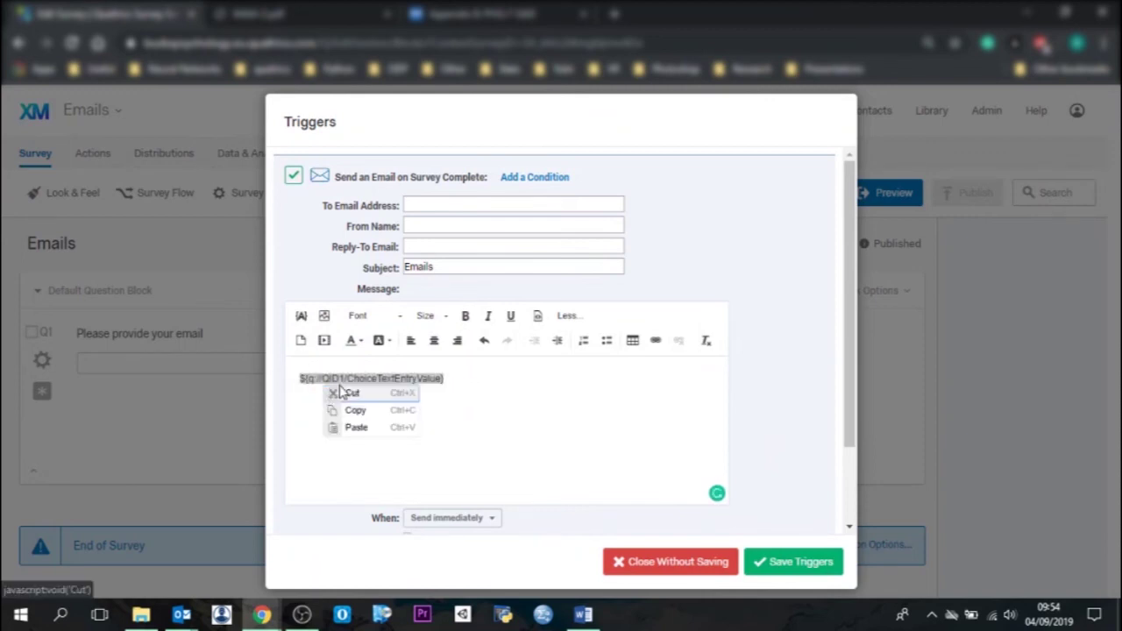
{"action": "left_click", "coordinate": [355, 411]}
{"action": "left_click", "coordinate": [442, 205]}
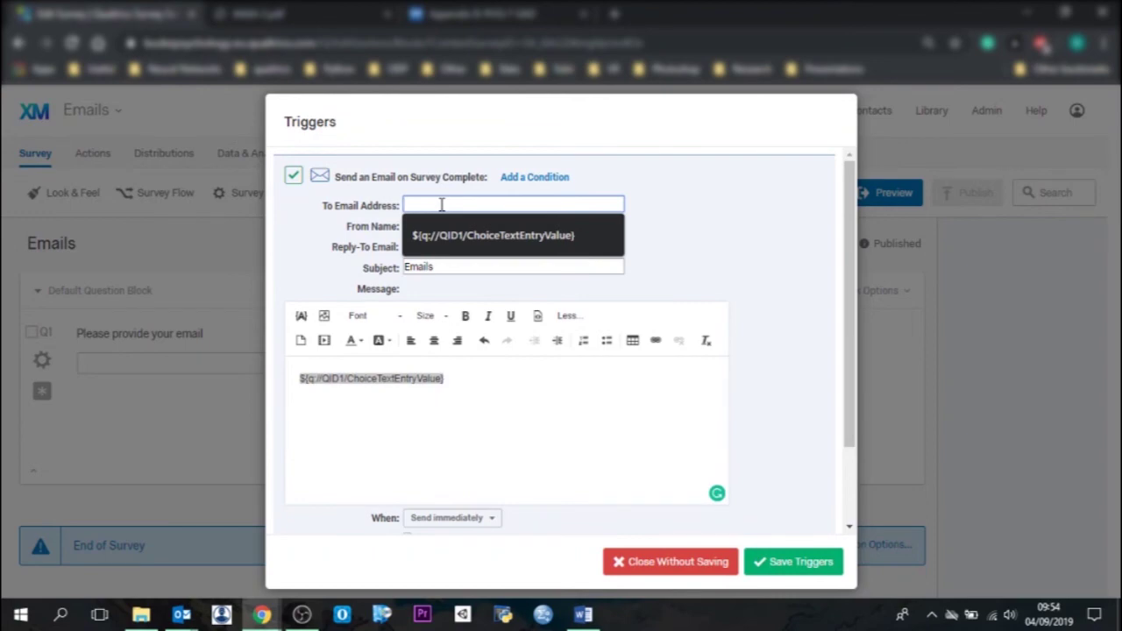
{"action": "key", "text": "ctrl+v"}
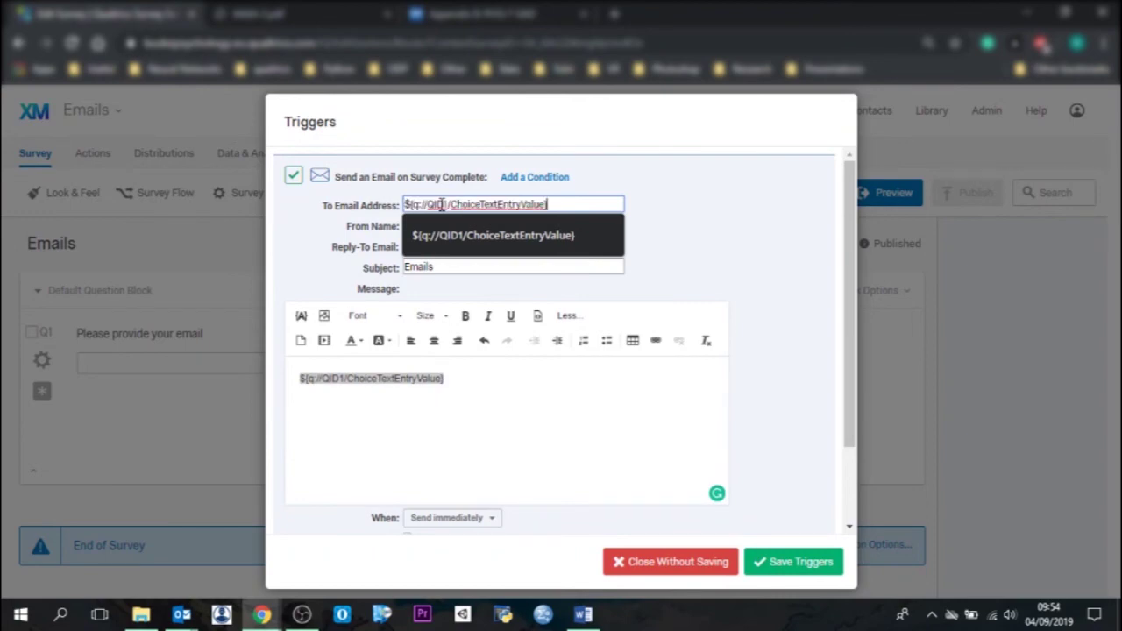
{"action": "left_click", "coordinate": [463, 485]}
{"action": "left_click_drag", "start_coordinate": [447, 379], "coordinate": [268, 368]}
{"action": "key", "text": "BackSpace"}
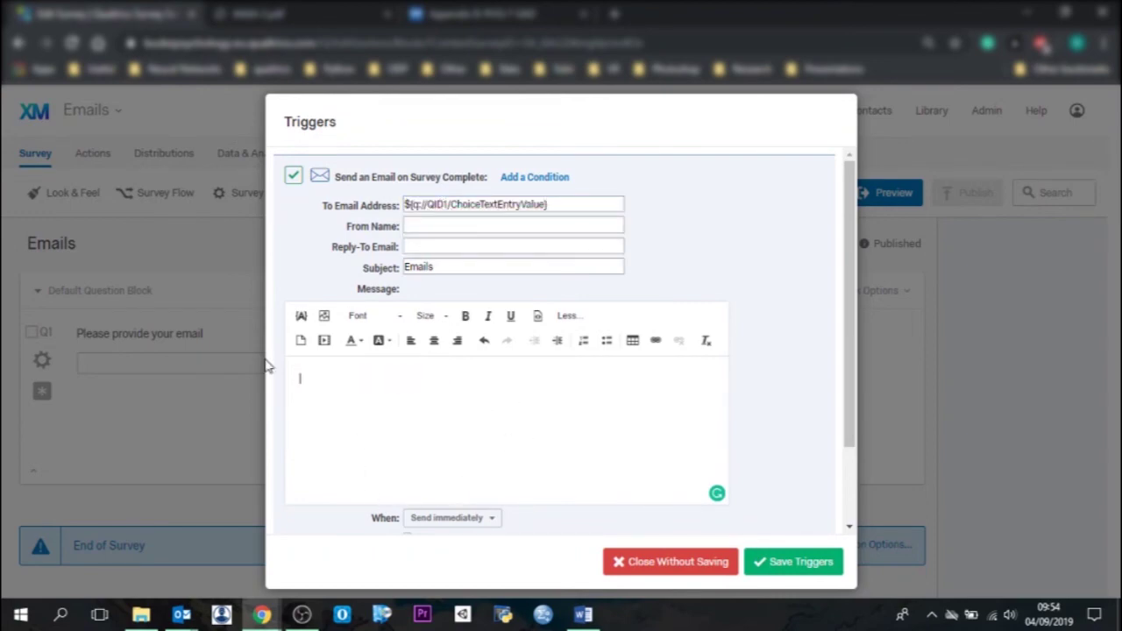
Step: Set the trigger's subject to "Taking part in T2", start the message with "Hi participant," and save the triggers
{"action": "left_click", "coordinate": [414, 224]}
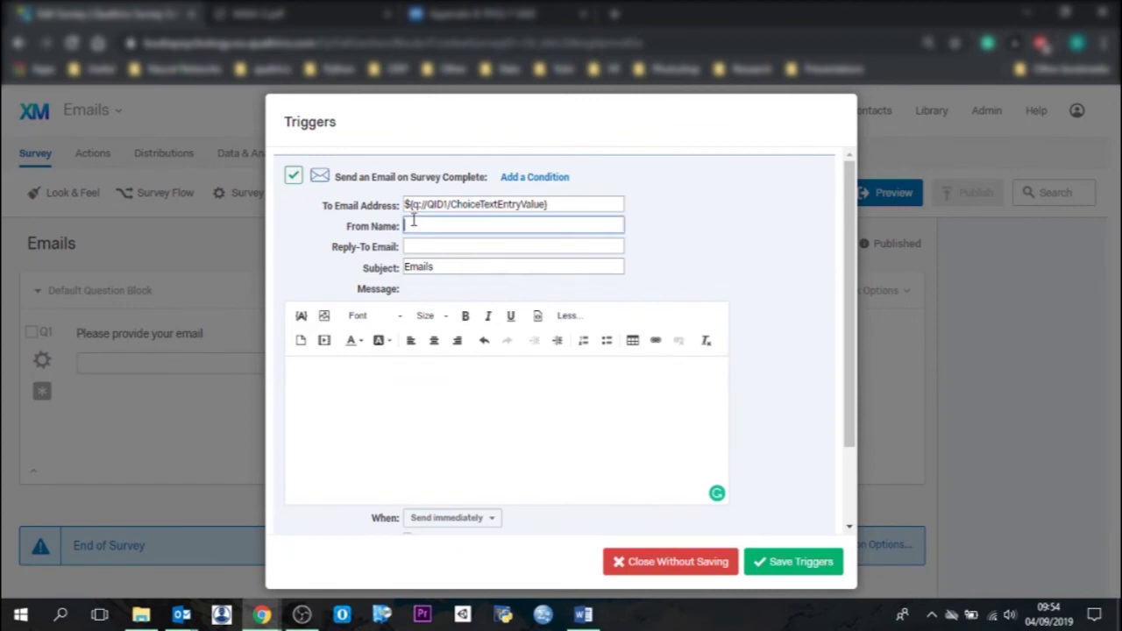
{"action": "left_click", "coordinate": [415, 249]}
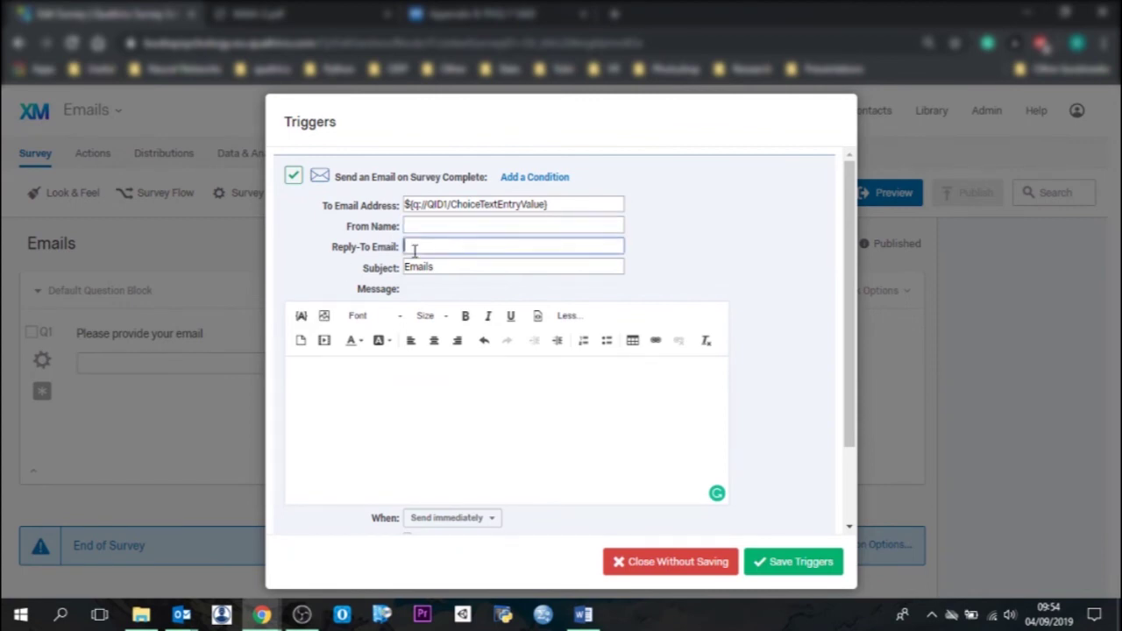
{"action": "left_click_drag", "start_coordinate": [459, 265], "coordinate": [368, 273]}
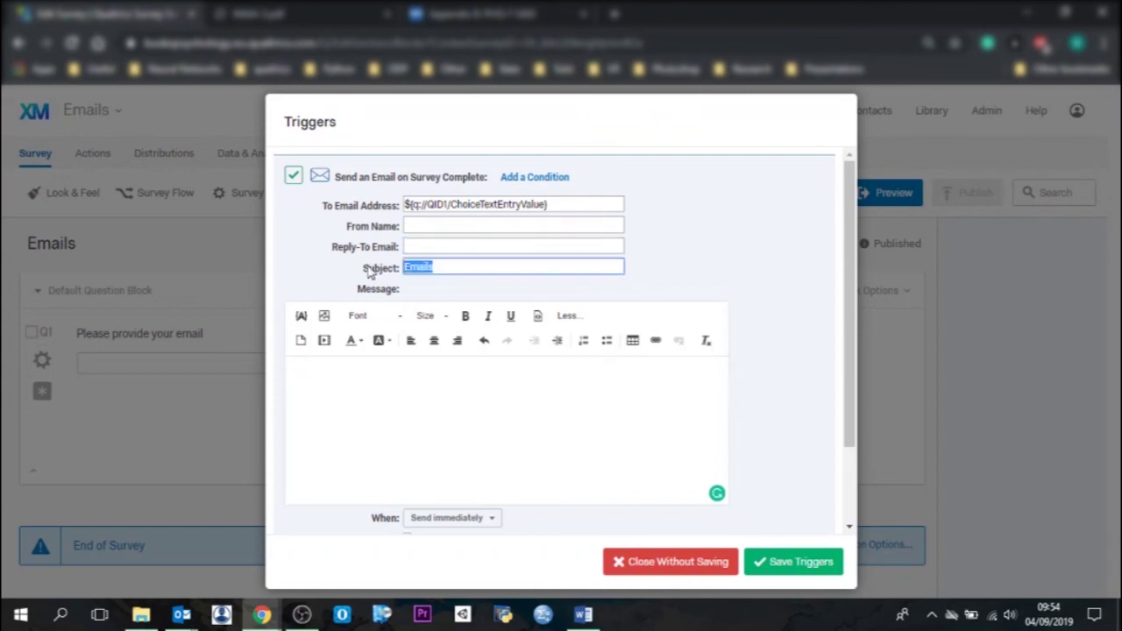
{"action": "type", "text": "Taking part in T2"}
{"action": "left_click", "coordinate": [349, 377]}
{"action": "type", "text": "Hi"}
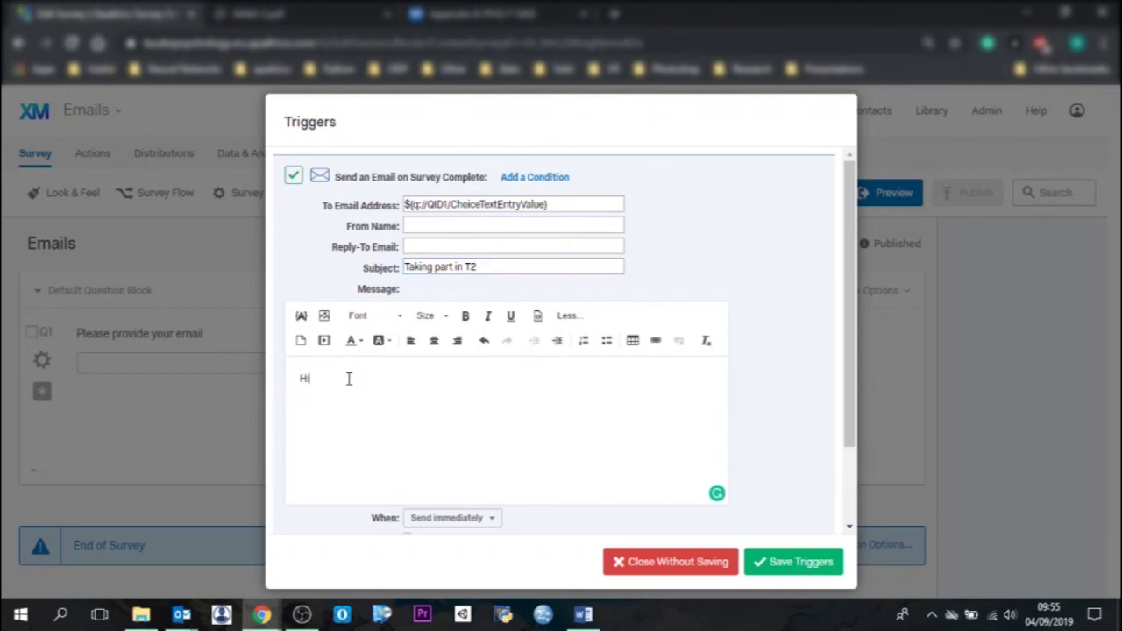
{"action": "type", "text": " participant,"}
{"action": "key", "text": "Return"}
{"action": "key", "text": "Return"}
{"action": "left_click", "coordinate": [813, 563]}
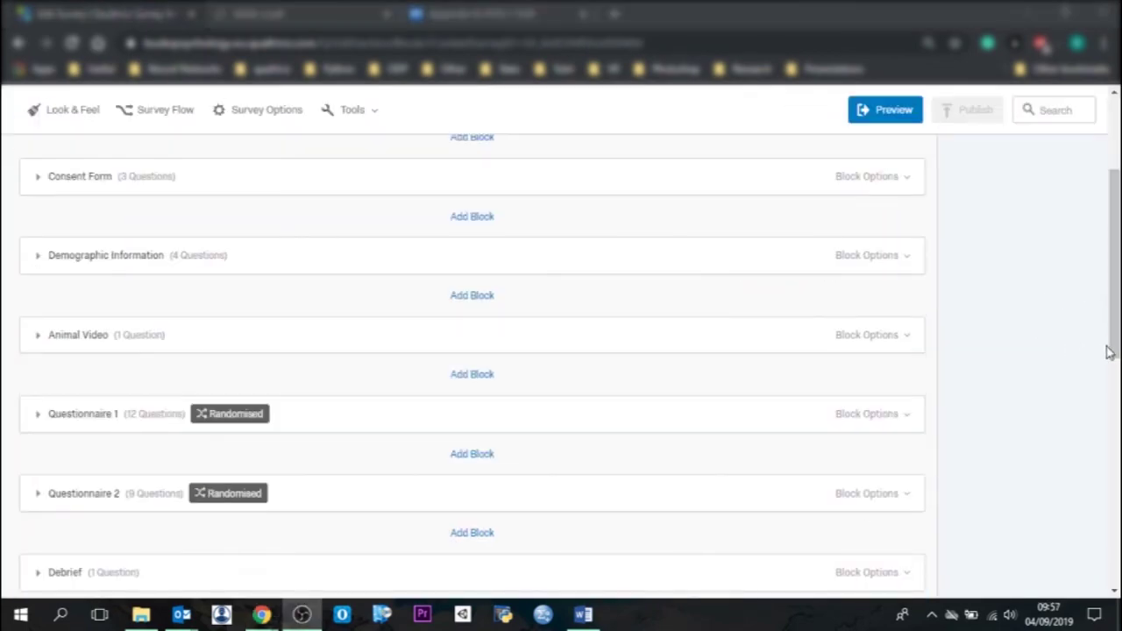
{"action": "left_click_drag", "start_coordinate": [1109, 353], "coordinate": [1102, 255]}
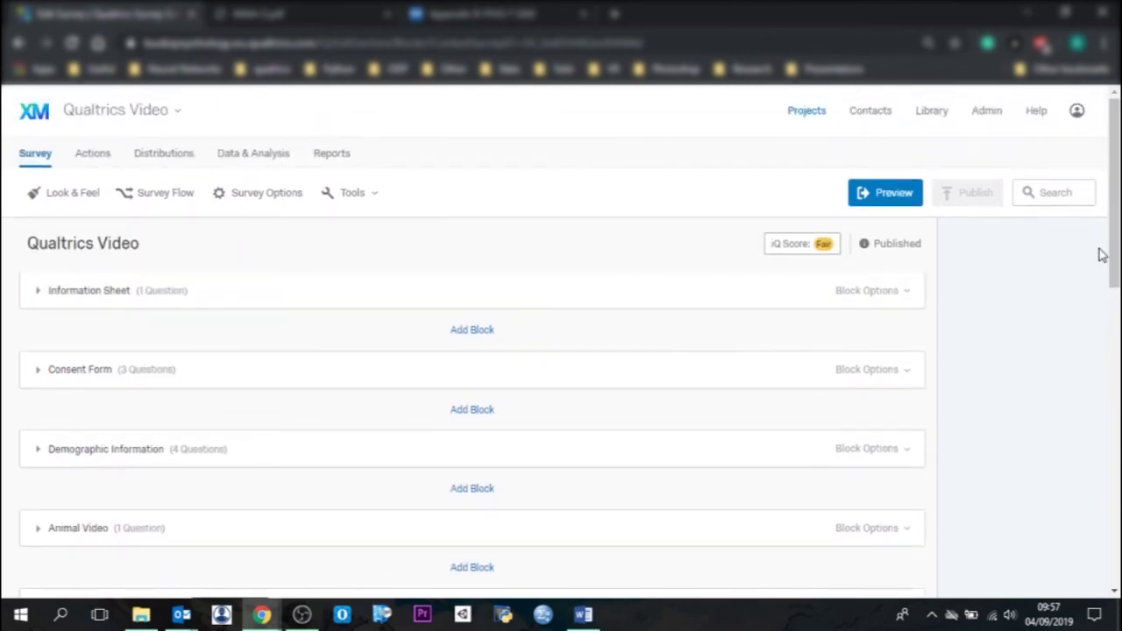